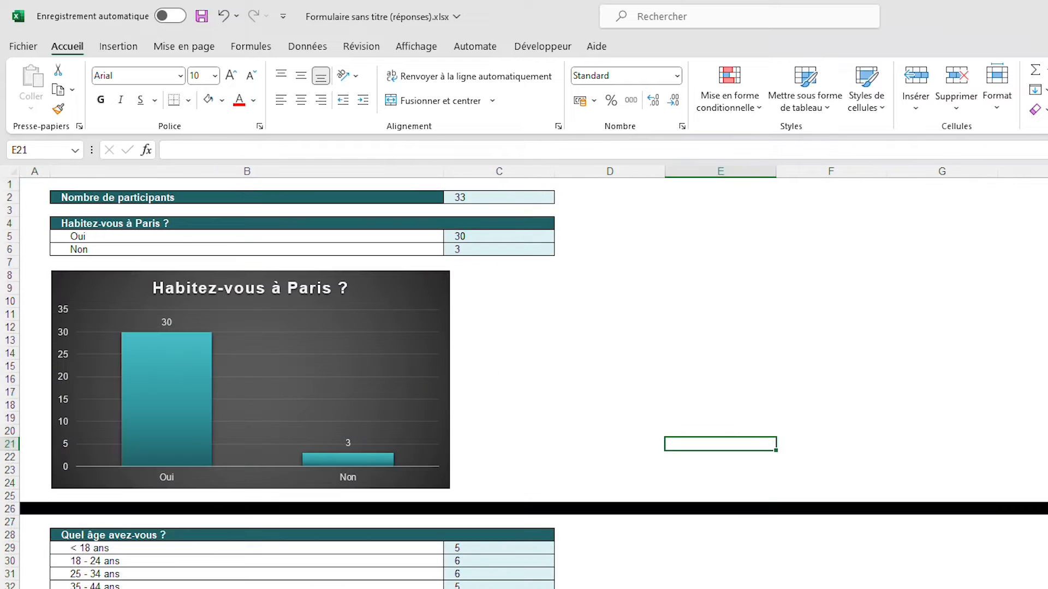
Look through the finished survey analysis workbook, examining the result tables and charts for each question
scroll(524, 382, "down", 9)
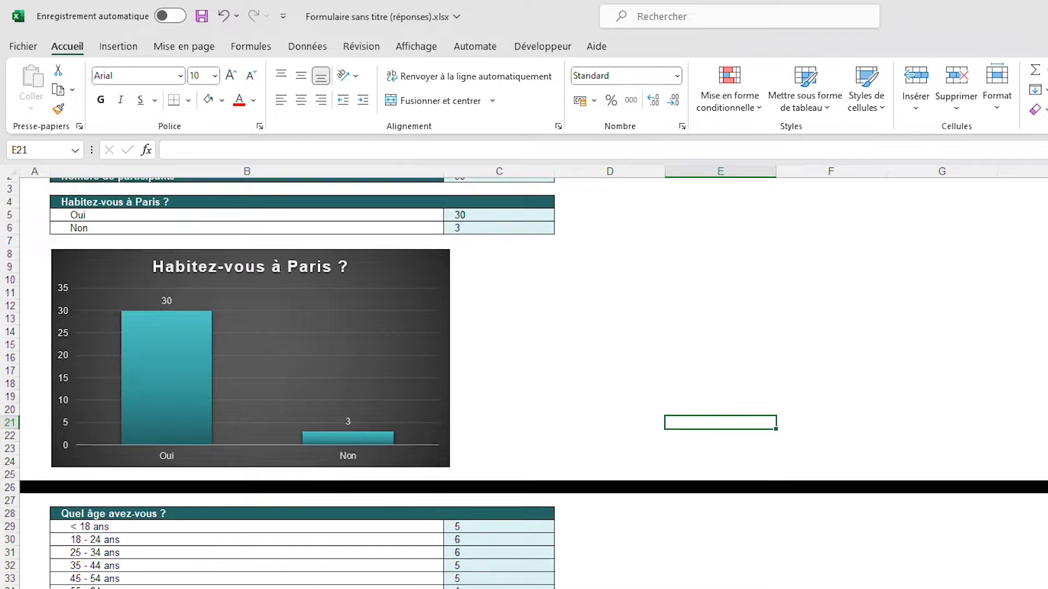
scroll(523, 382, "down", 17)
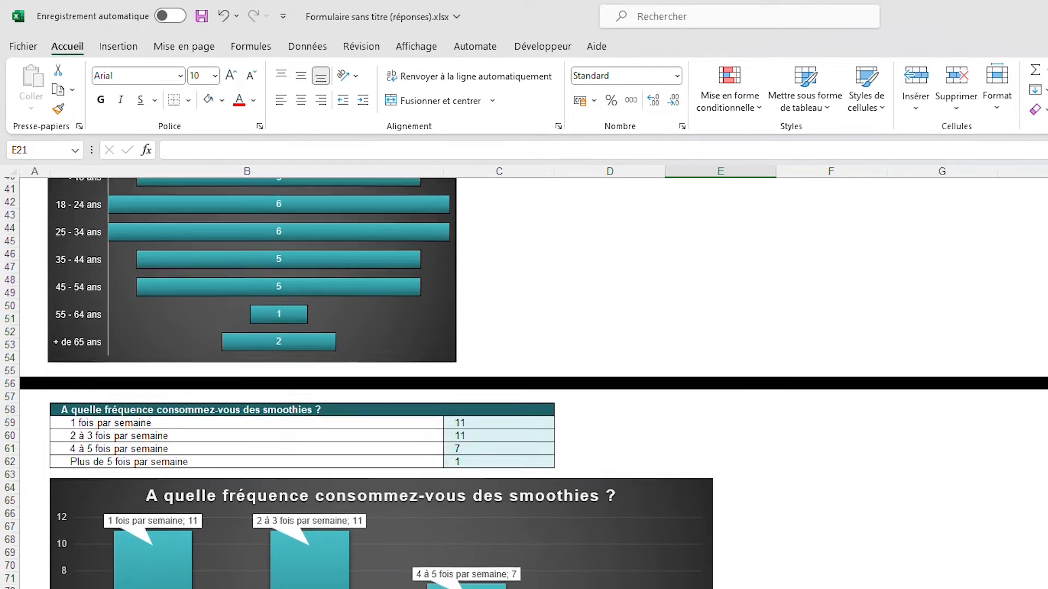
scroll(524, 382, "down", 20)
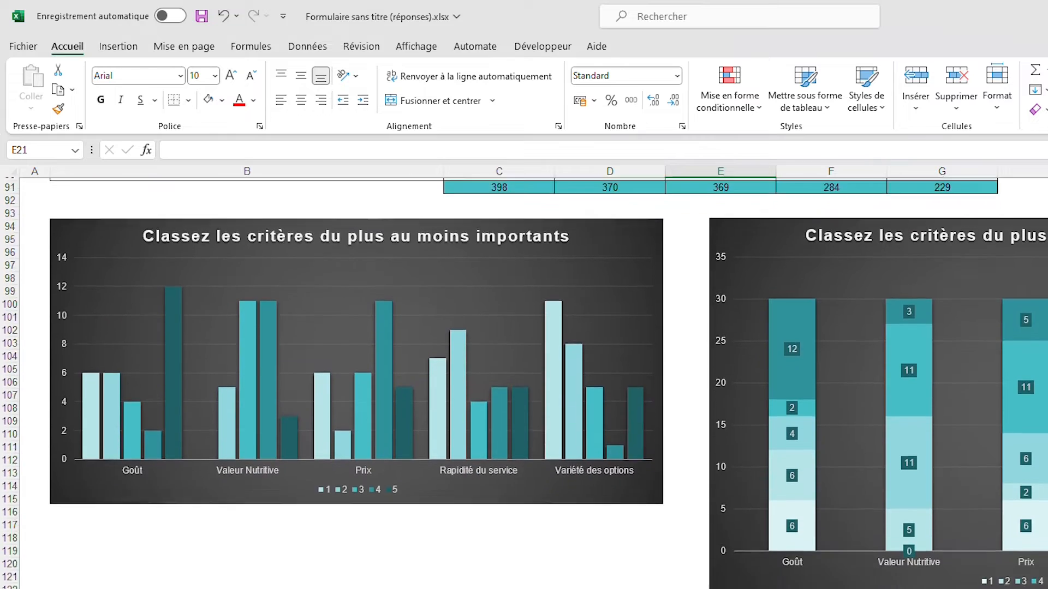
scroll(524, 382, "down", 6)
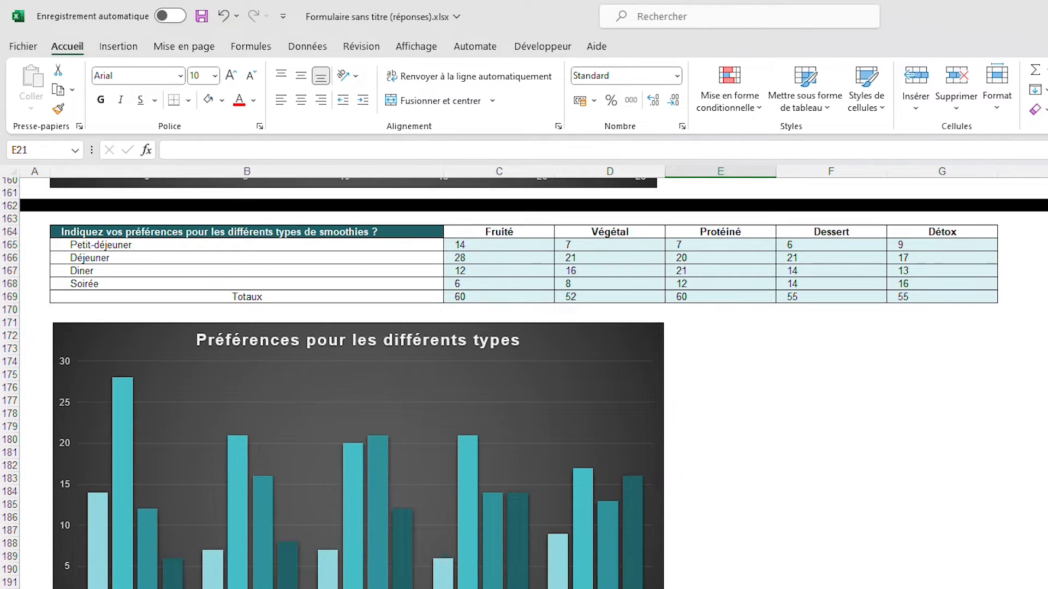
scroll(524, 382, "up", 3)
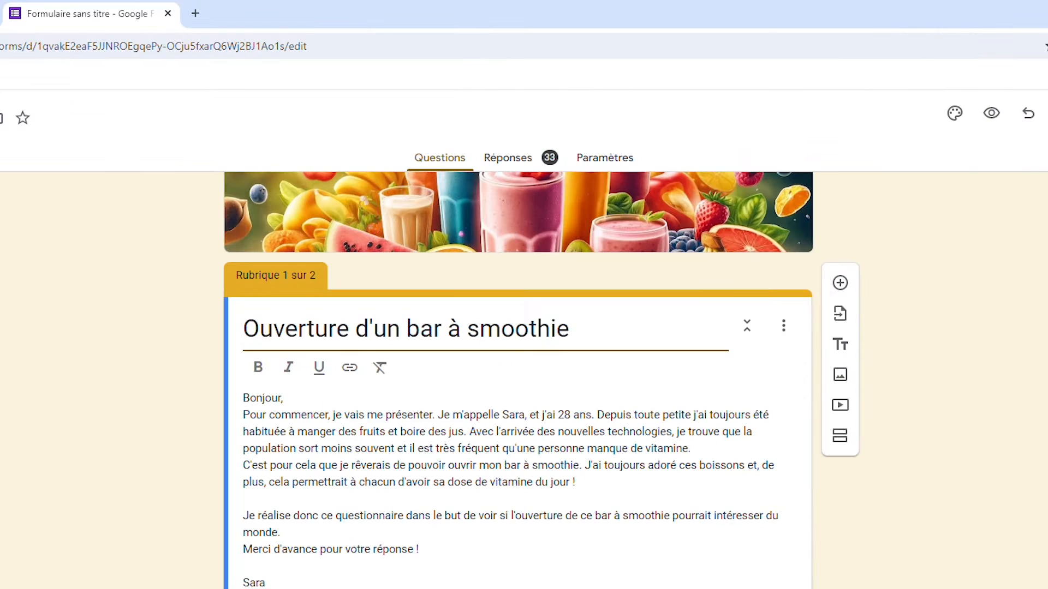
Review the smoothie bar form's questions in Google Forms and examine the summary charts of its responses
scroll(518, 380, "down", 20)
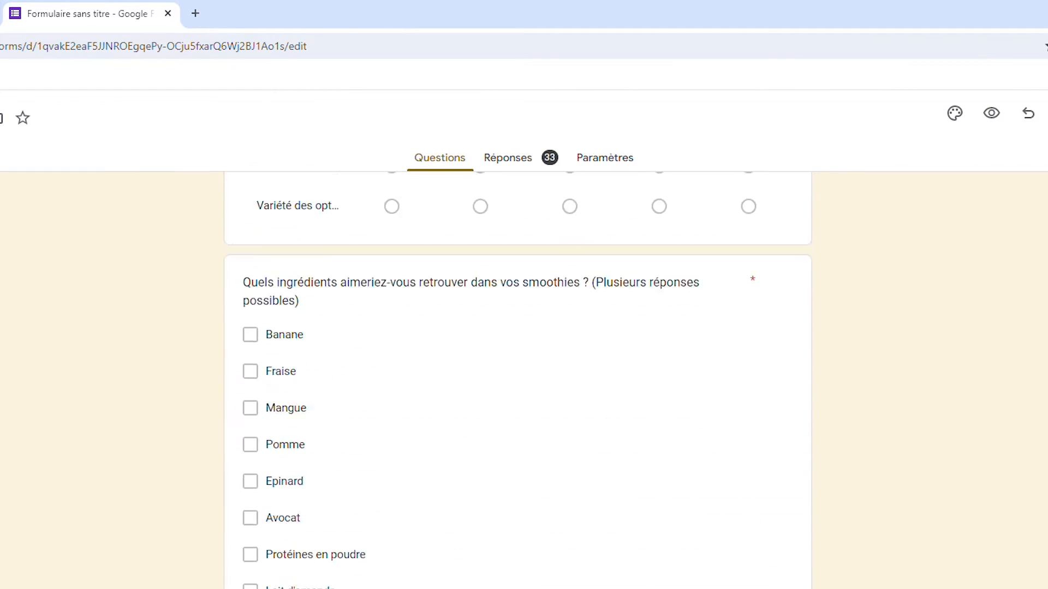
scroll(517, 380, "up", 20)
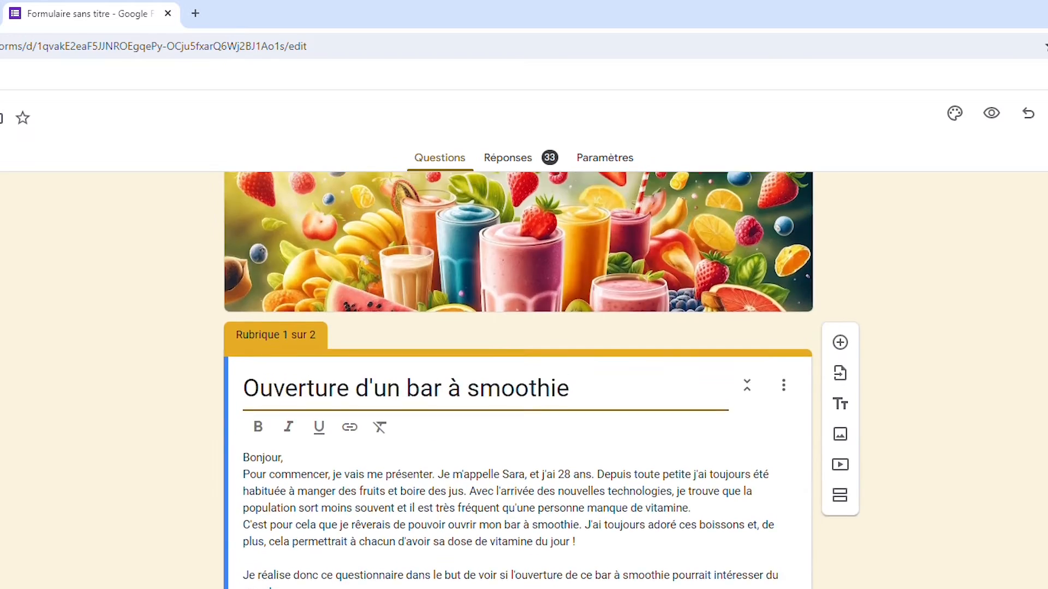
left_click(526, 160)
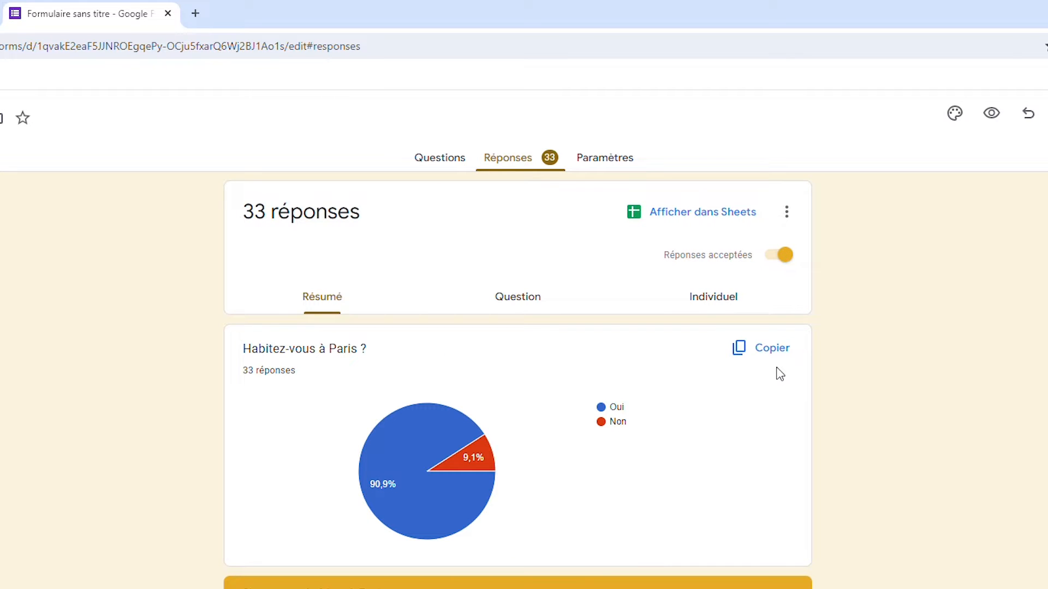
scroll(860, 407, "down", 15)
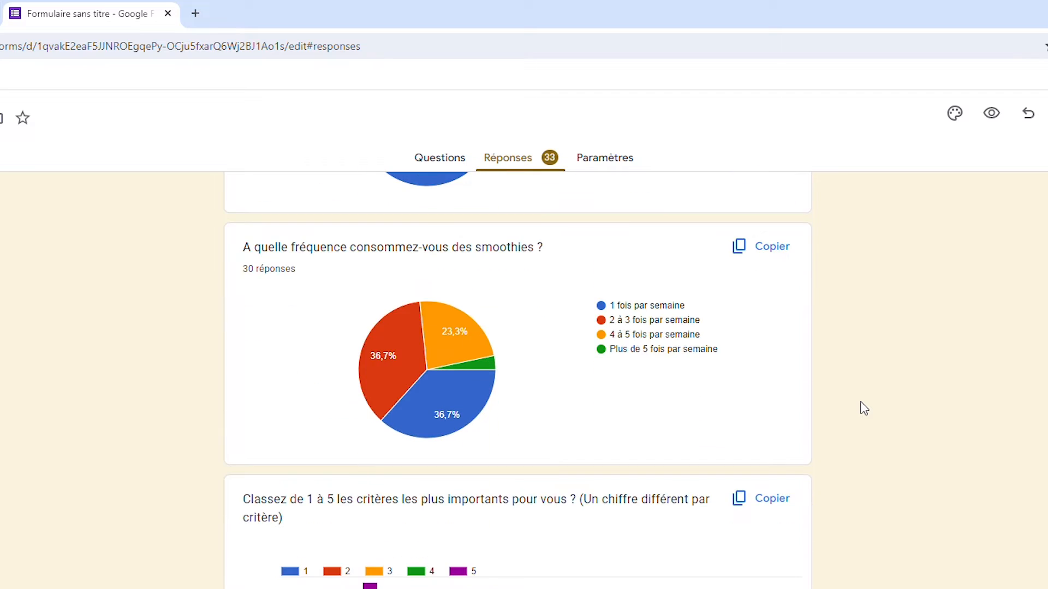
scroll(863, 408, "down", 20)
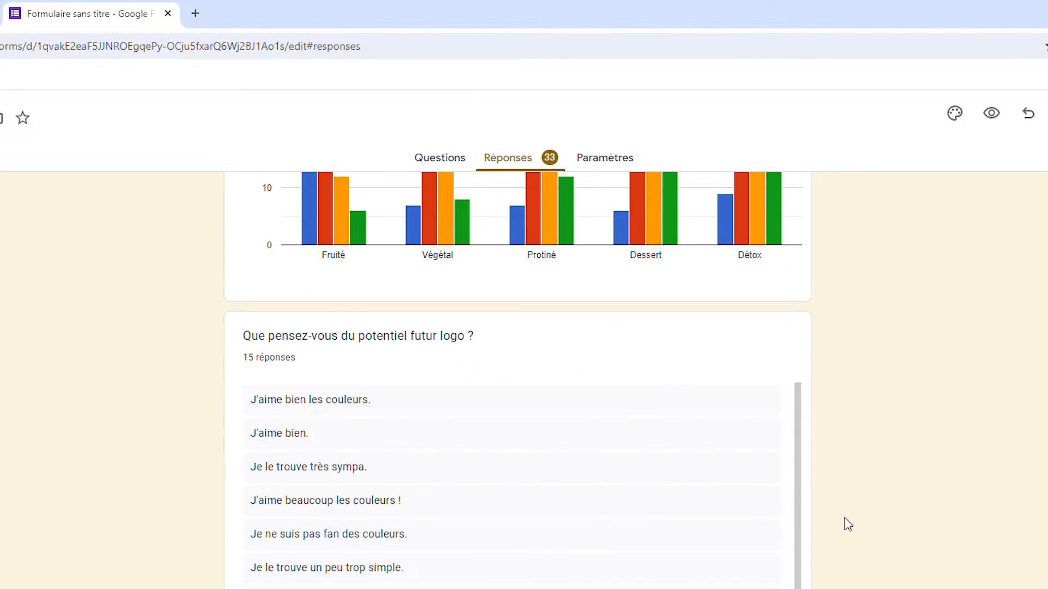
scroll(847, 540, "down", 2)
scroll(847, 543, "up", 10)
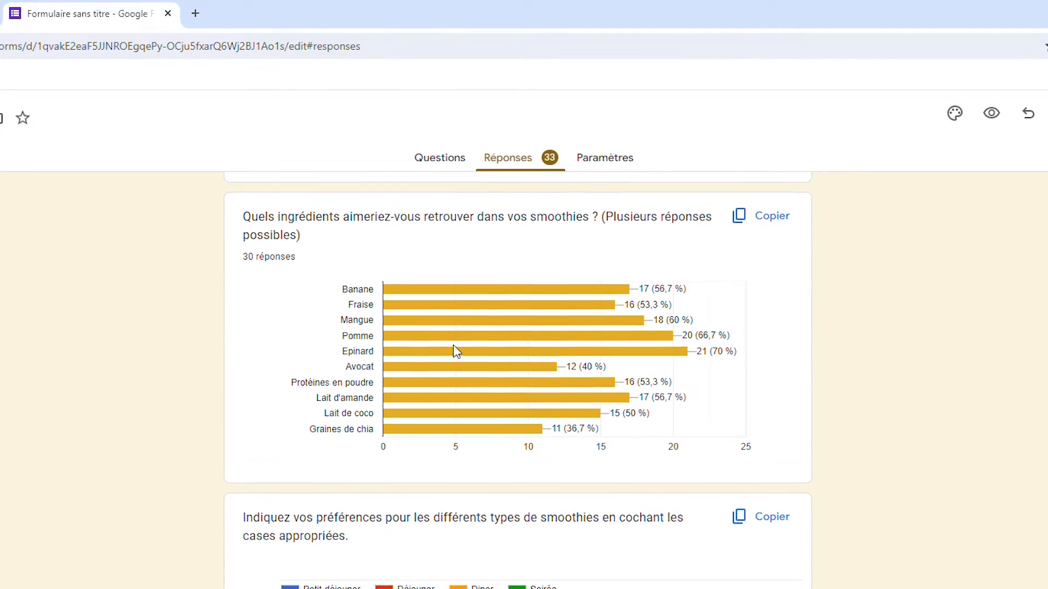
scroll(456, 351, "up", 12)
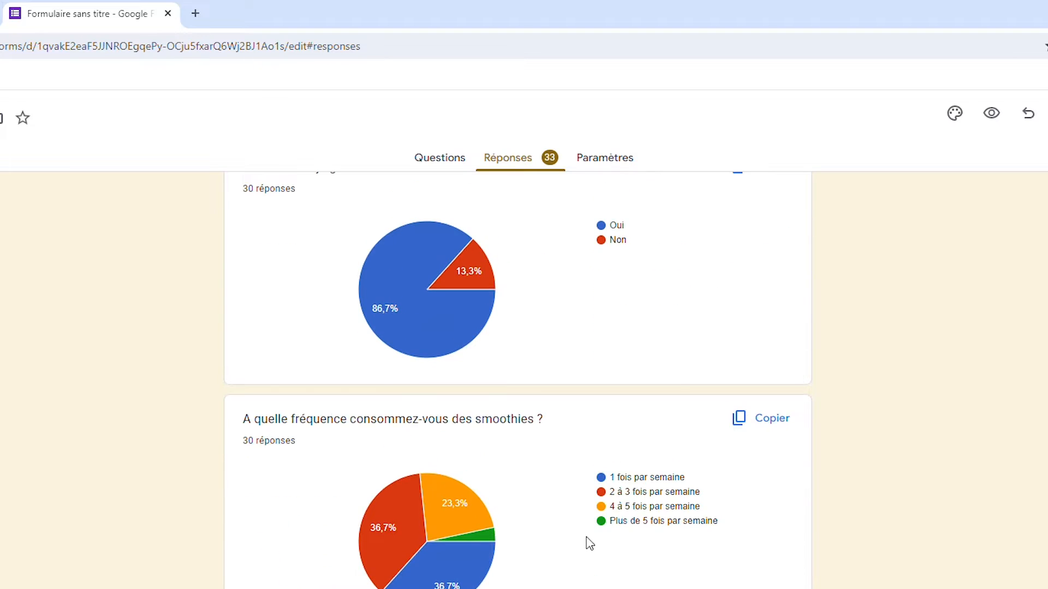
scroll(614, 540, "up", 15)
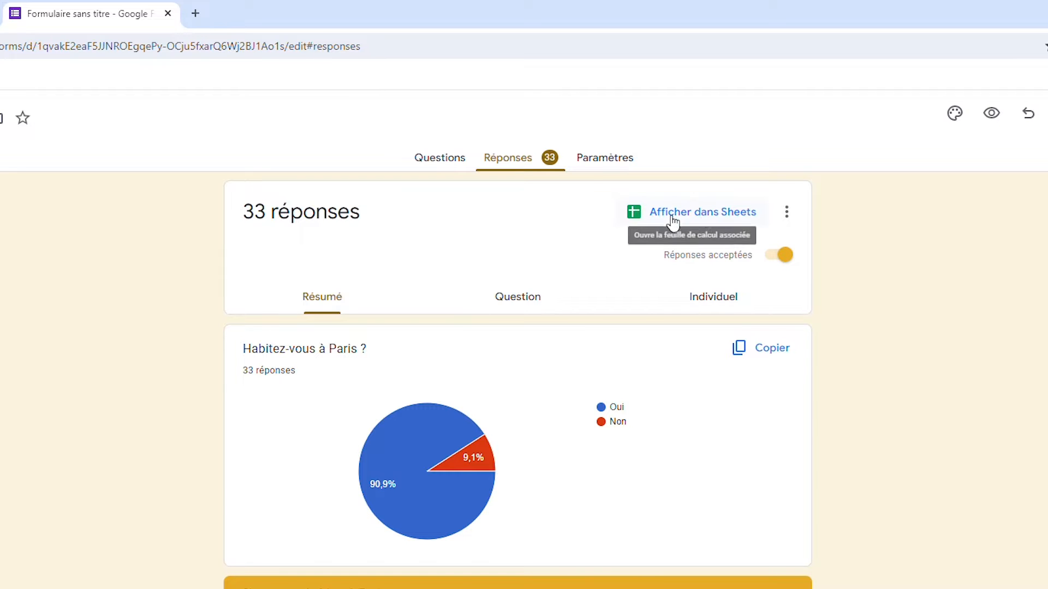
Open the form's responses in the linked Google Sheets spreadsheet and examine the question headers with the answers beneath them
left_click(695, 214)
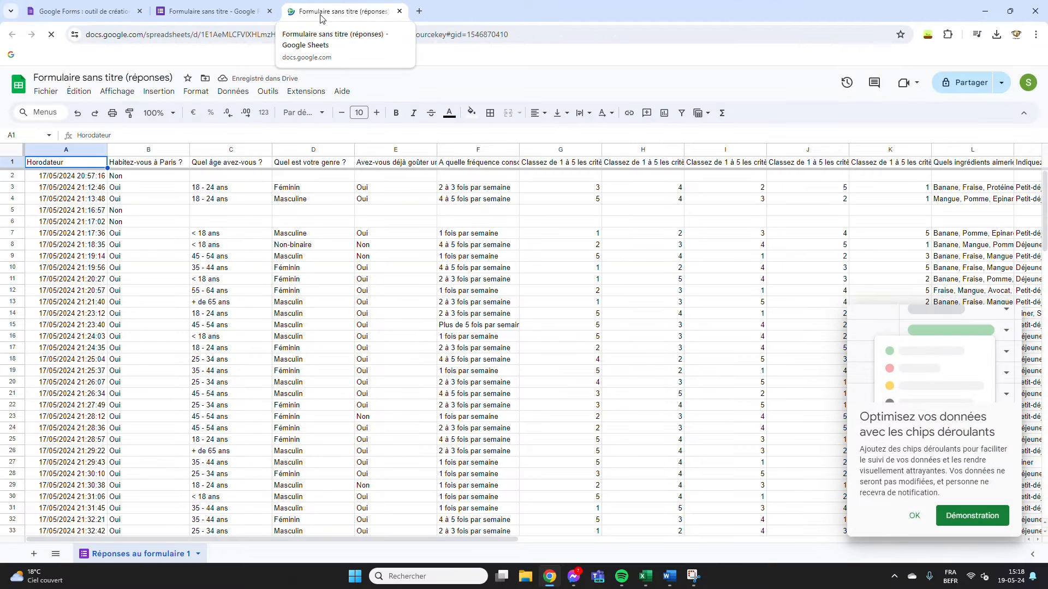
left_click(914, 514)
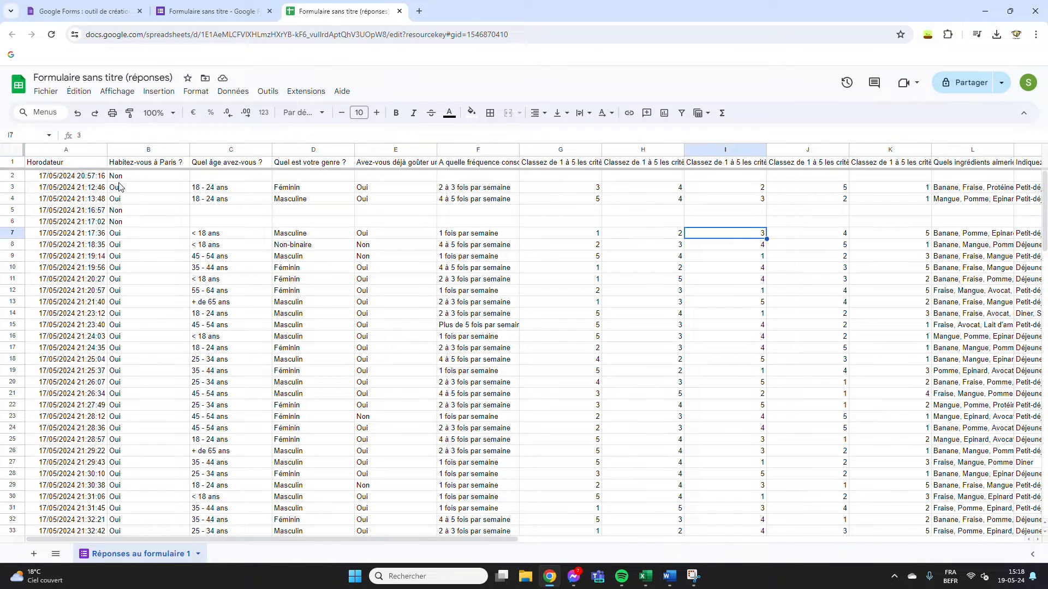
left_click(131, 165)
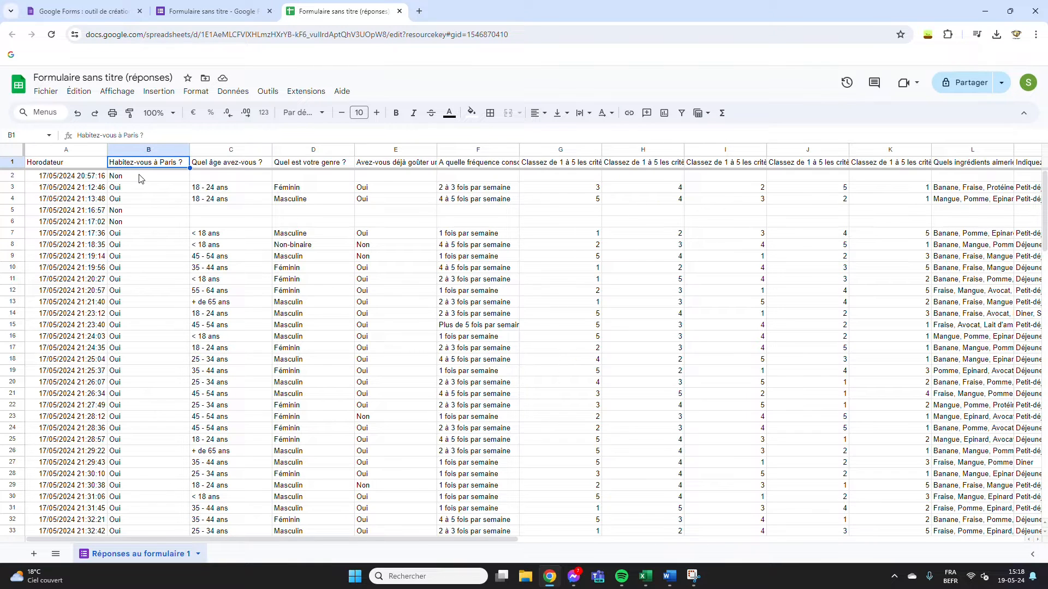
left_click_drag(141, 177, 140, 538)
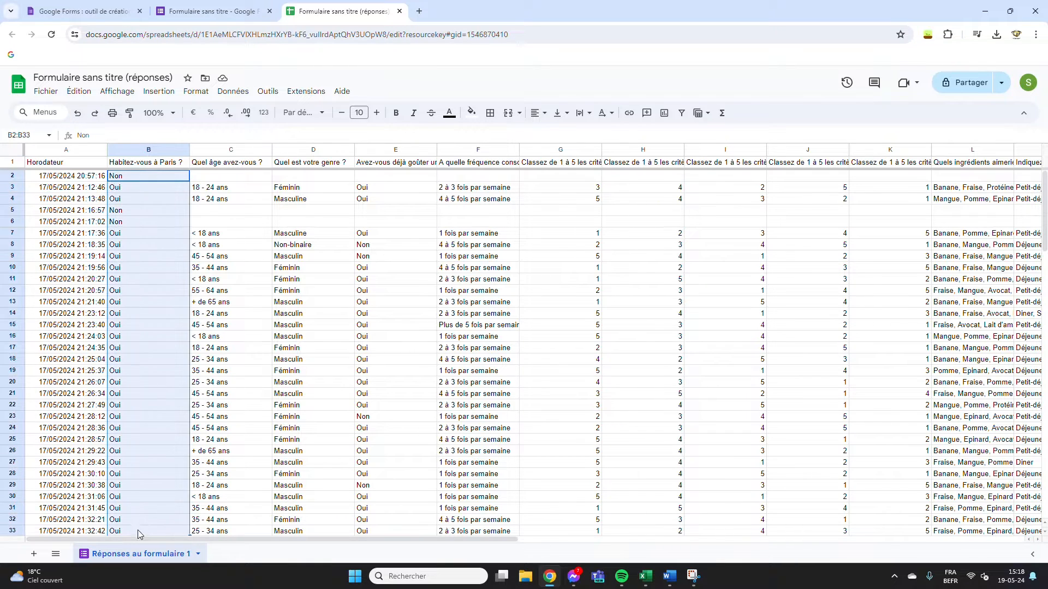
left_click(343, 295)
left_click_drag(297, 543, 234, 554)
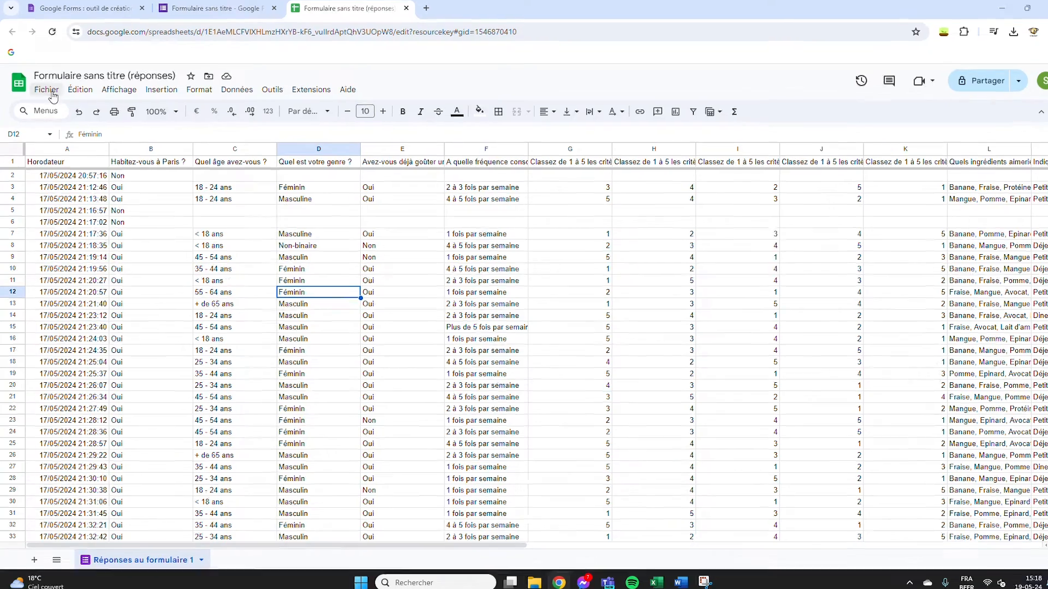
Download the response spreadsheet as a Microsoft Excel (XLSX) file
left_click(46, 91)
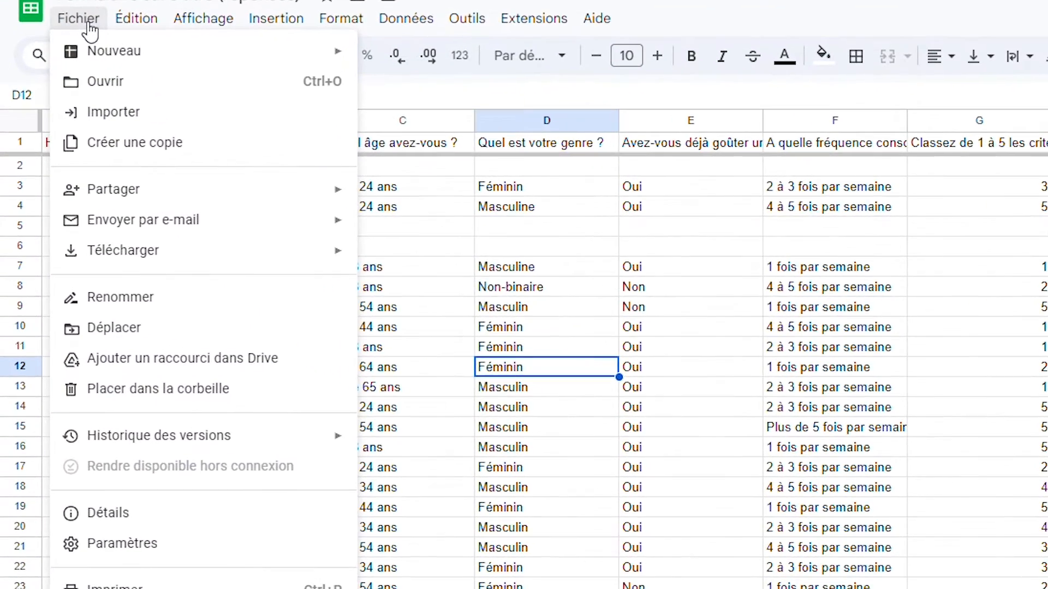
mouse_move(263, 256)
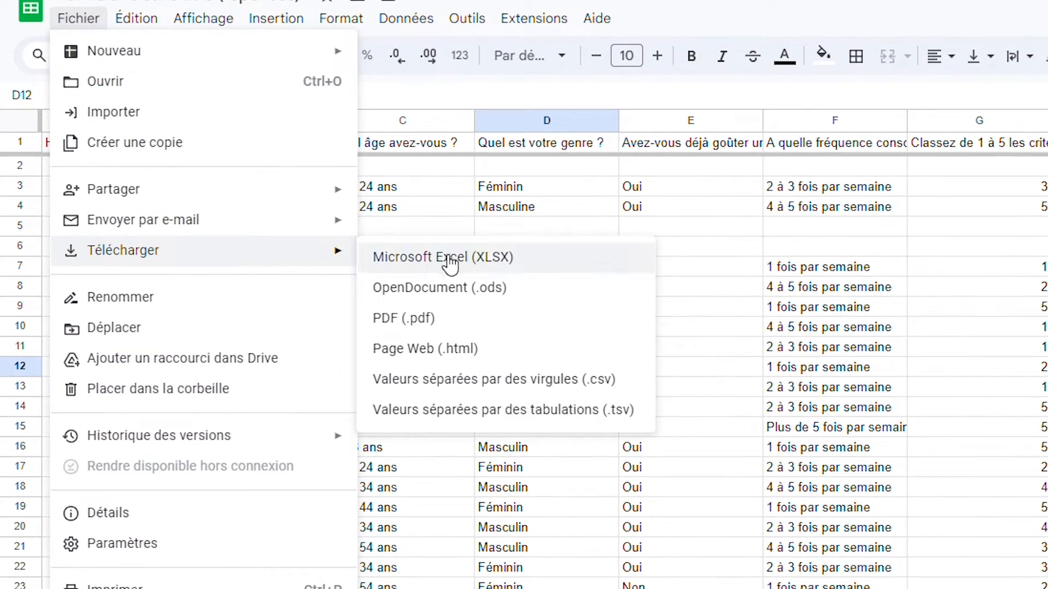
left_click(486, 270)
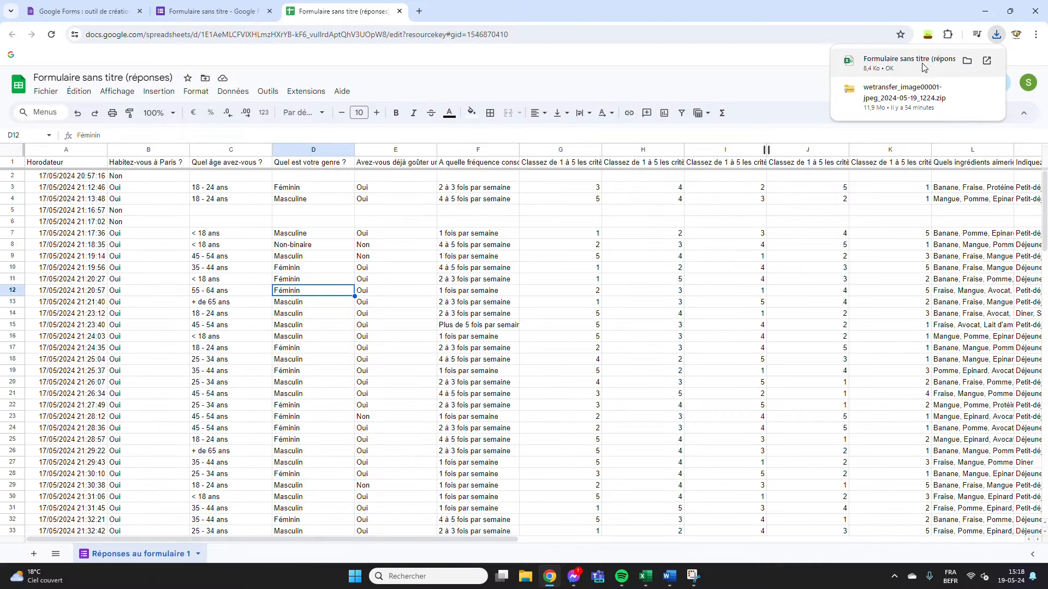
Open the downloaded responses file in Excel and enable editing
left_click(944, 67)
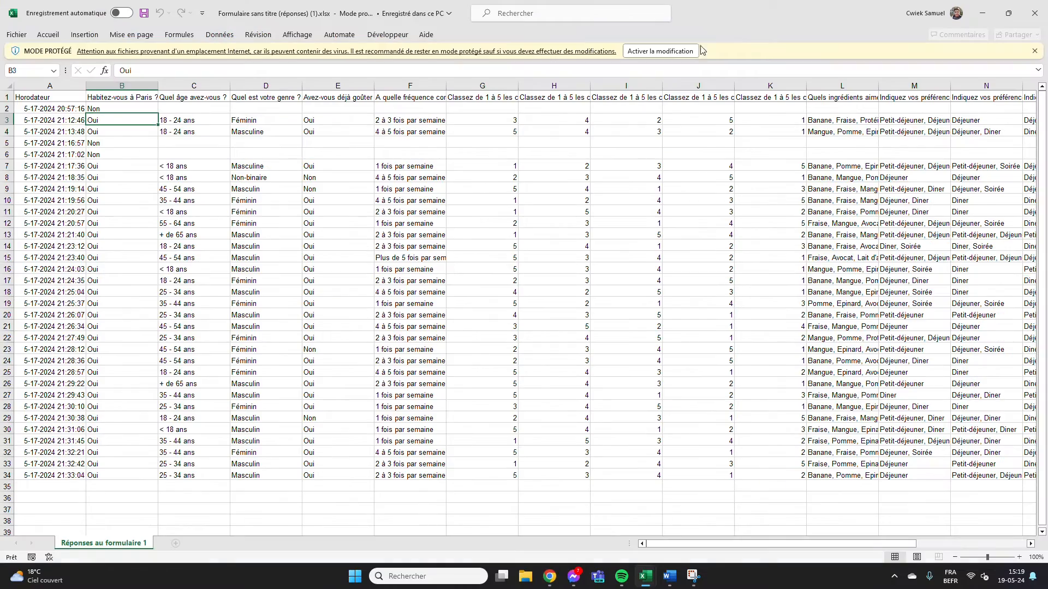
left_click(654, 52)
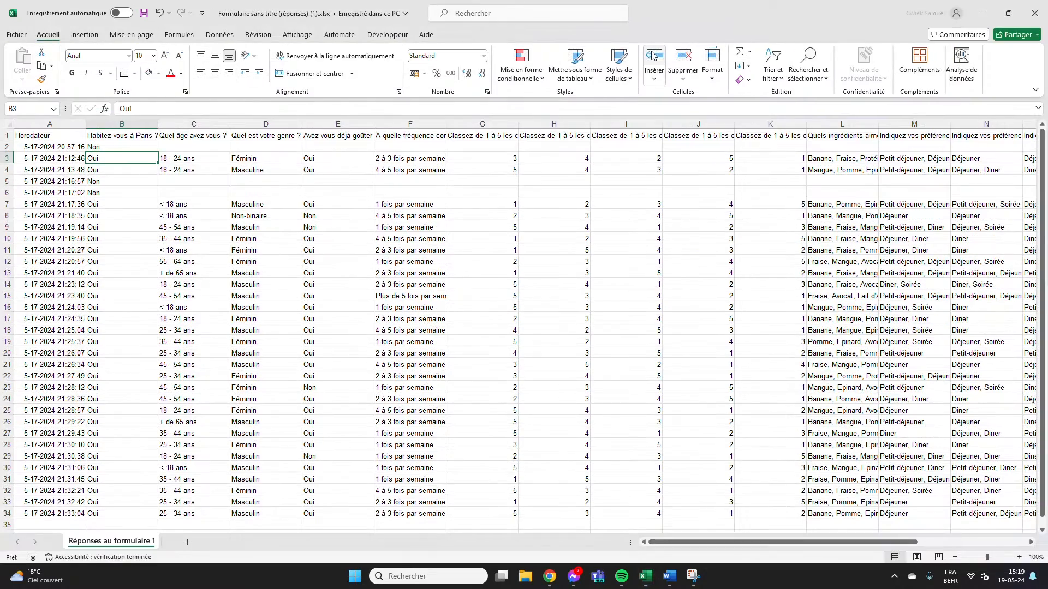
left_click(342, 215)
left_click(298, 195)
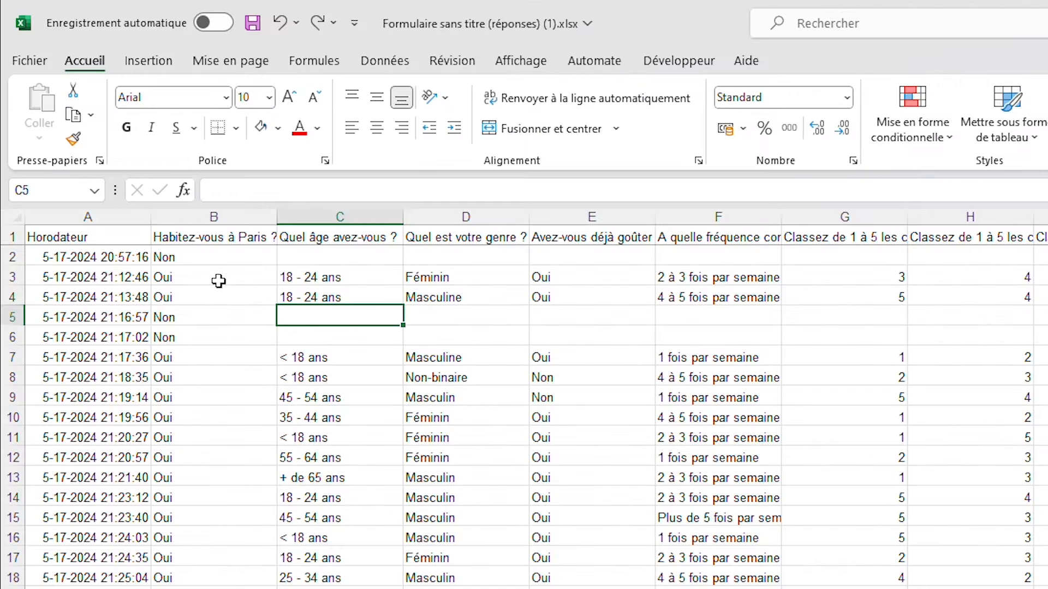
Hide column A, which holds the Horodateur timestamps
left_click(70, 134)
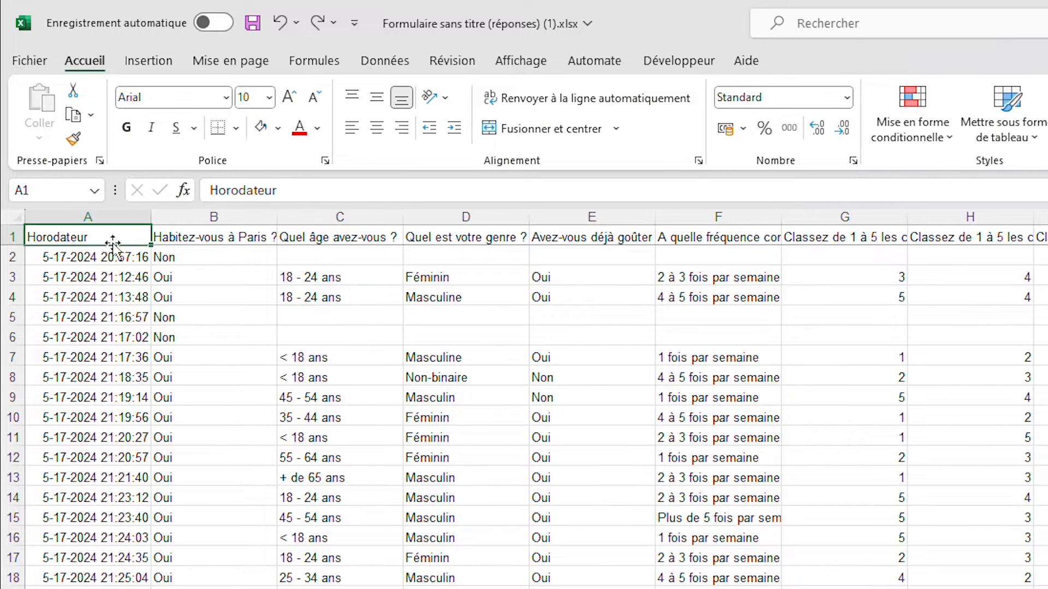
left_click_drag(88, 275, 87, 587)
left_click(343, 458)
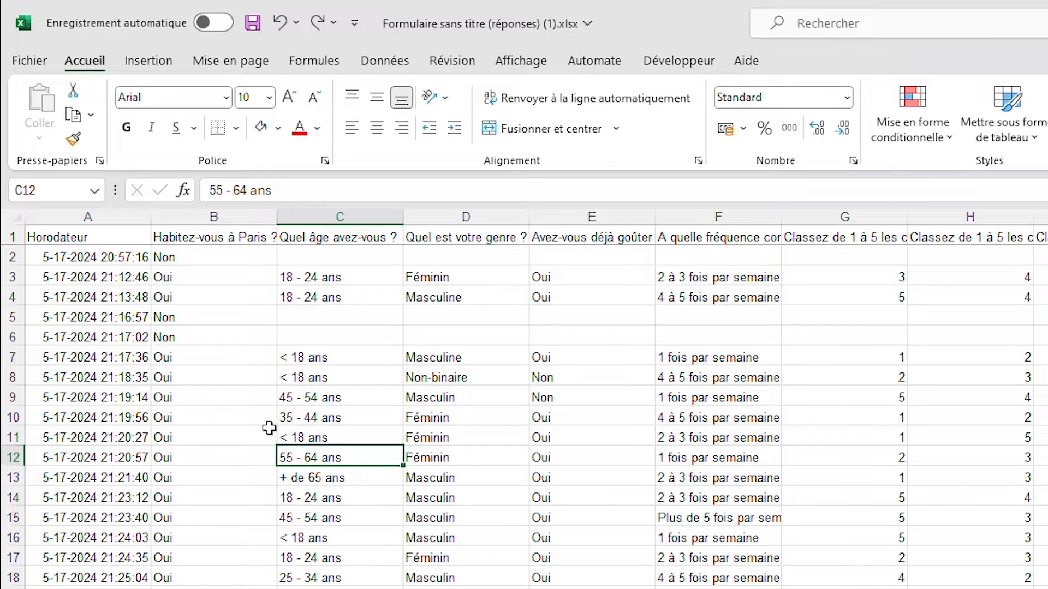
left_click(117, 218)
right_click(122, 220)
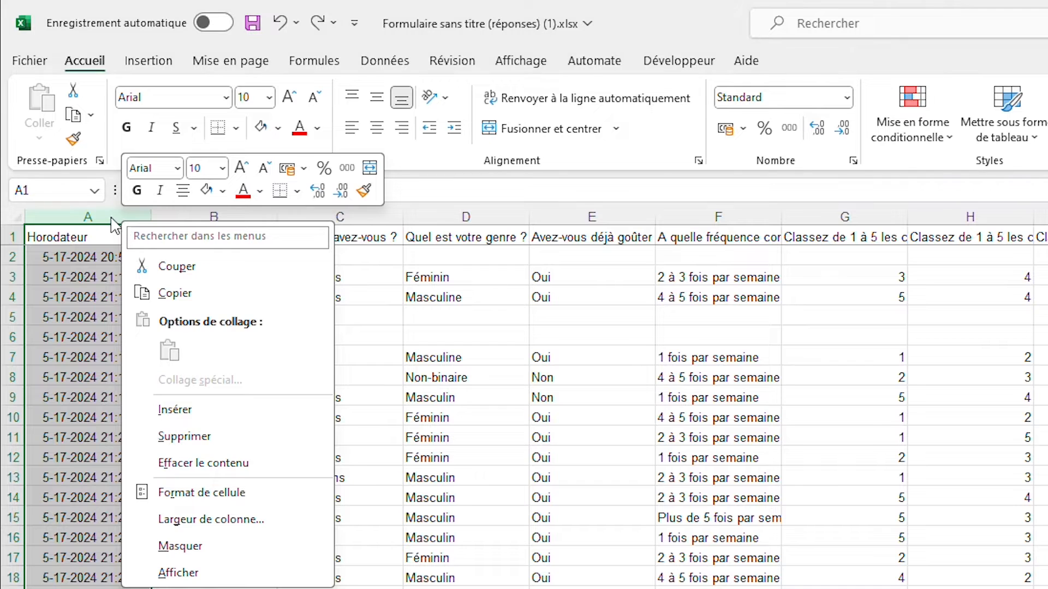
left_click(111, 218)
right_click(102, 220)
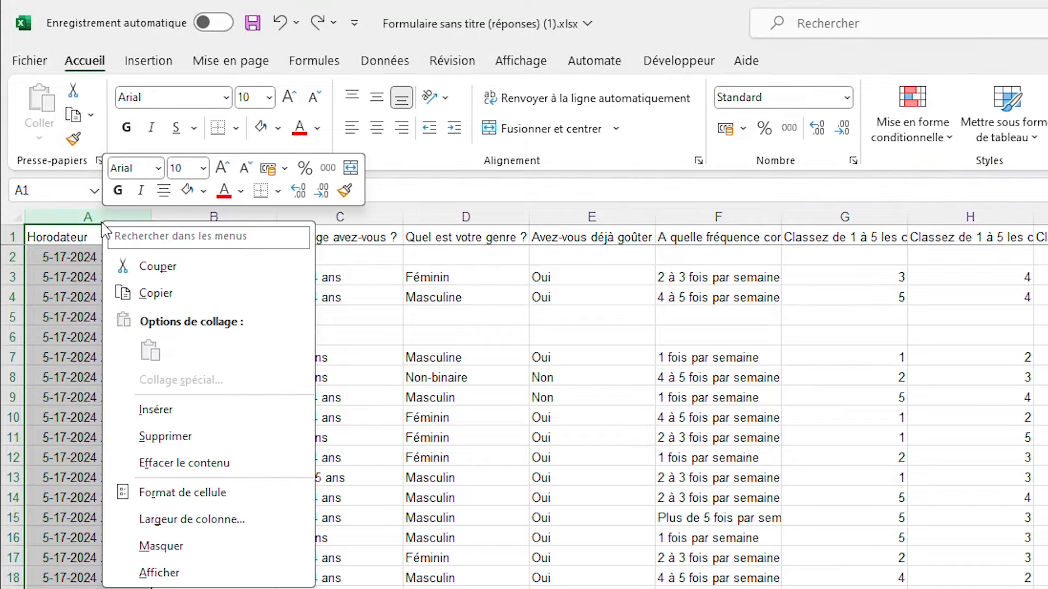
left_click(162, 546)
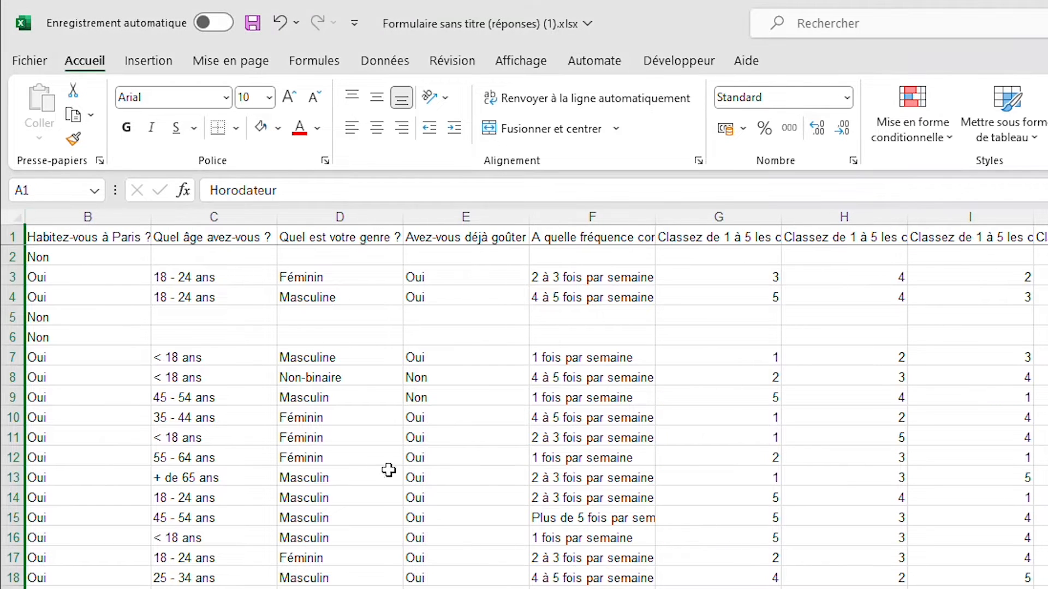
left_click(412, 458)
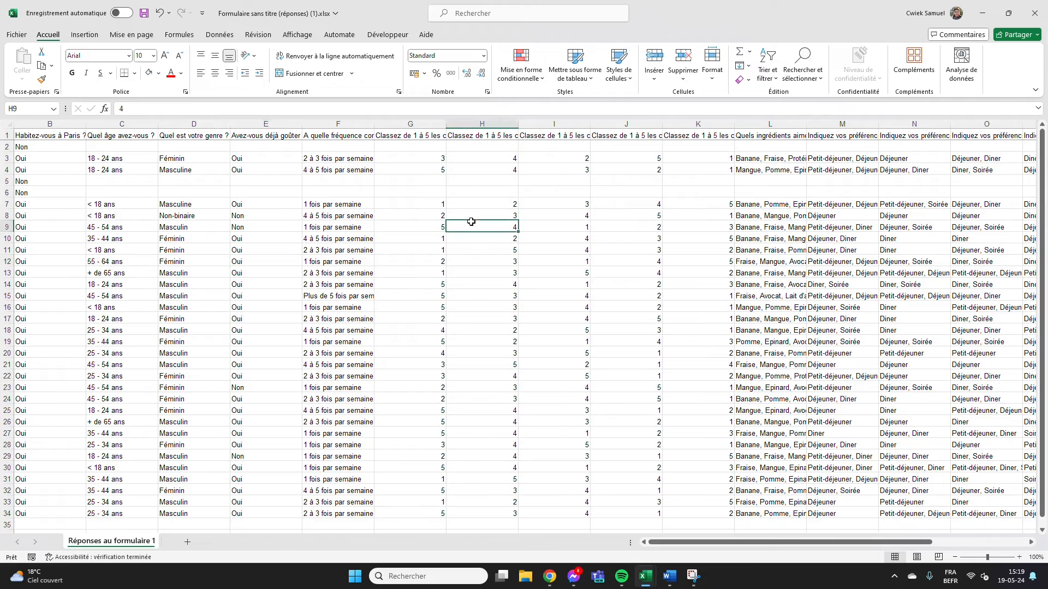
Convert the response data in $A$1:$S$34 into a table with headers
left_click(472, 223)
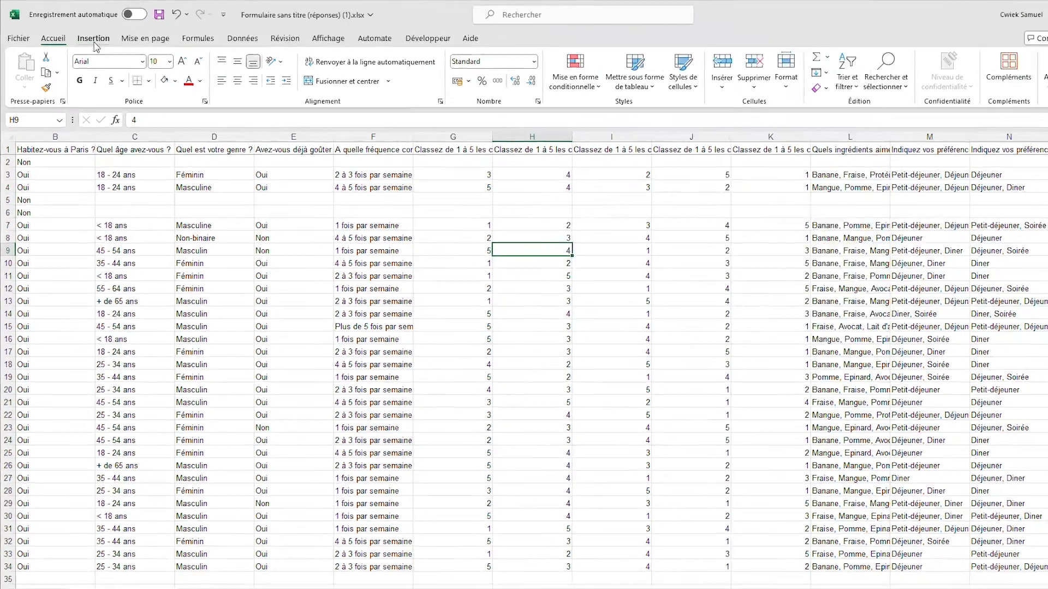
left_click(84, 34)
left_click(115, 67)
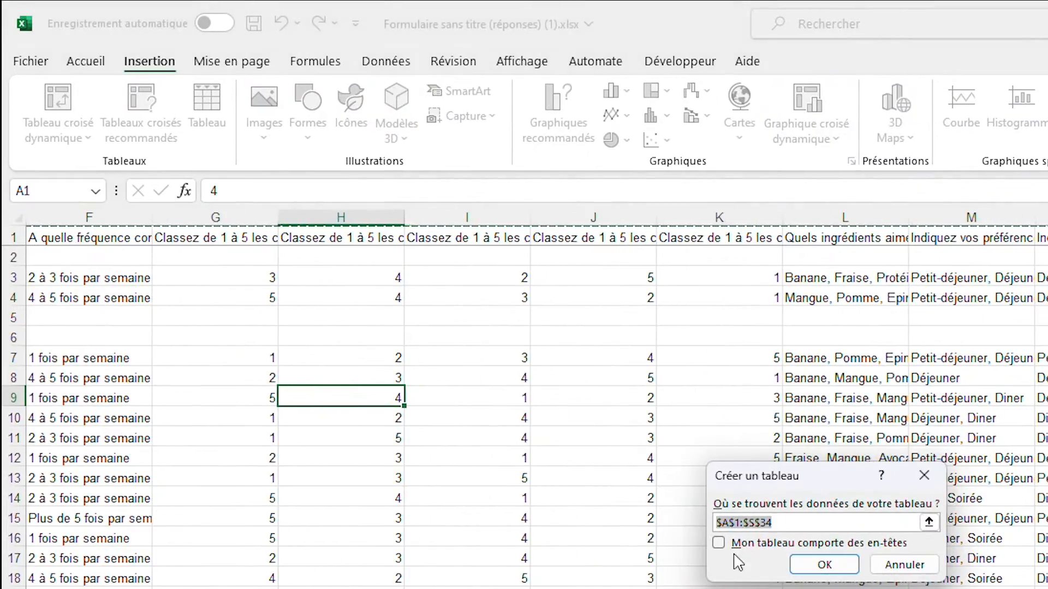
left_click(758, 544)
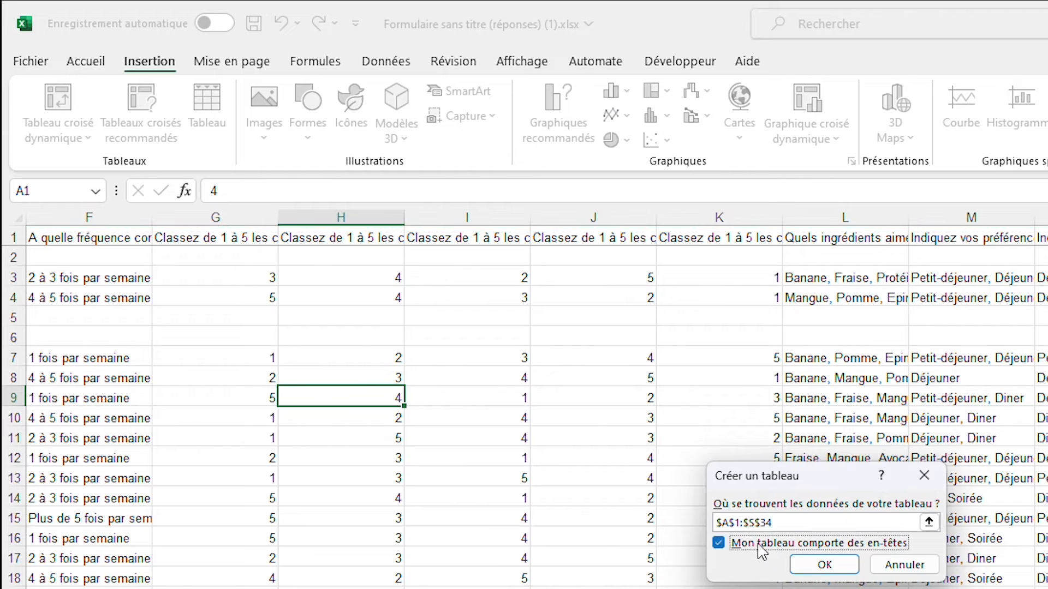
left_click(825, 565)
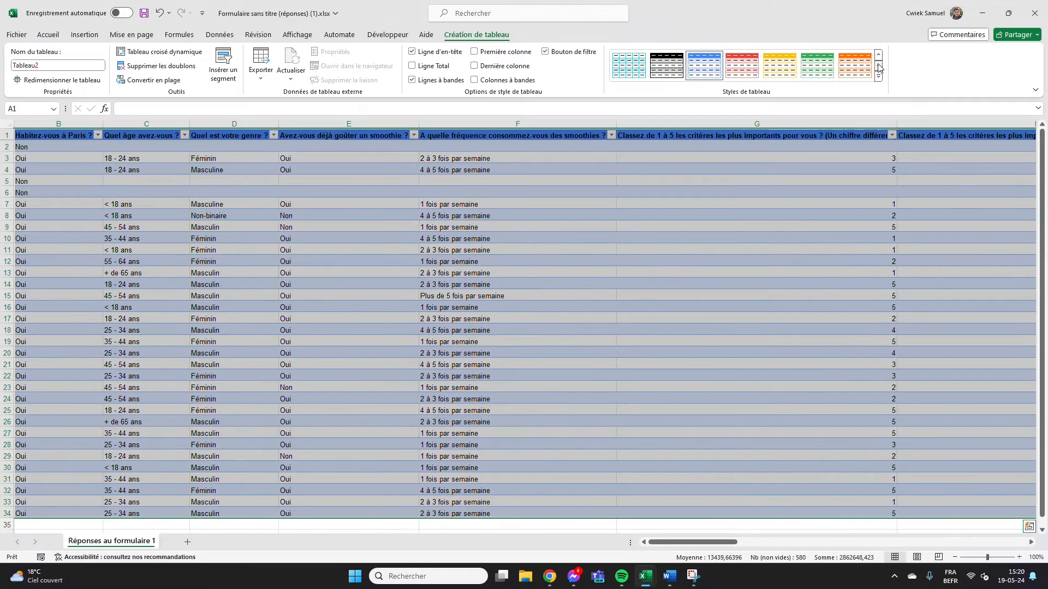
Apply the turquoise table style to the response table and turn off its filter buttons
left_click(629, 64)
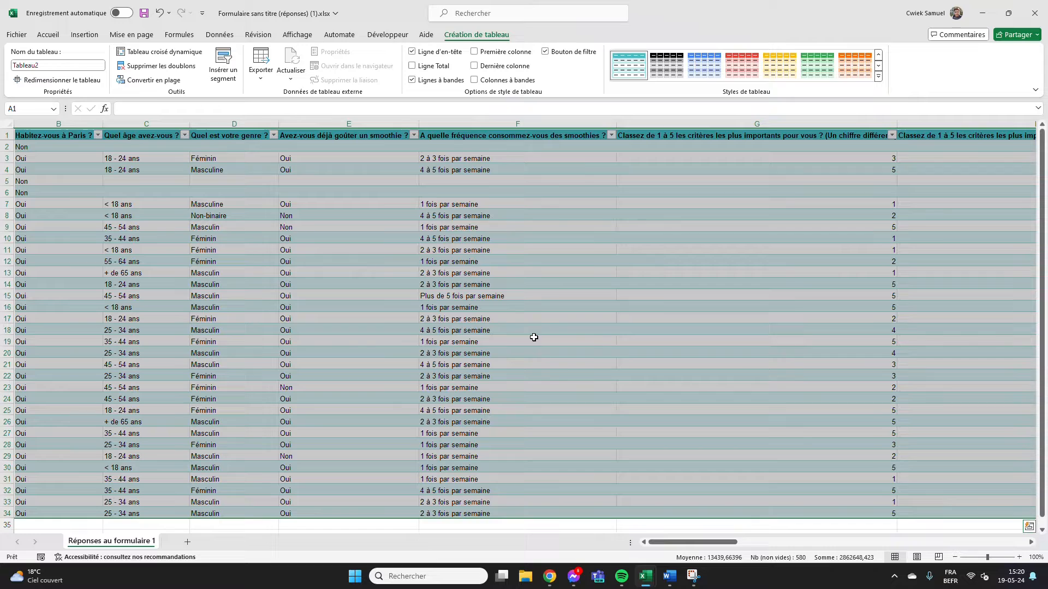
left_click(573, 52)
left_click(559, 285)
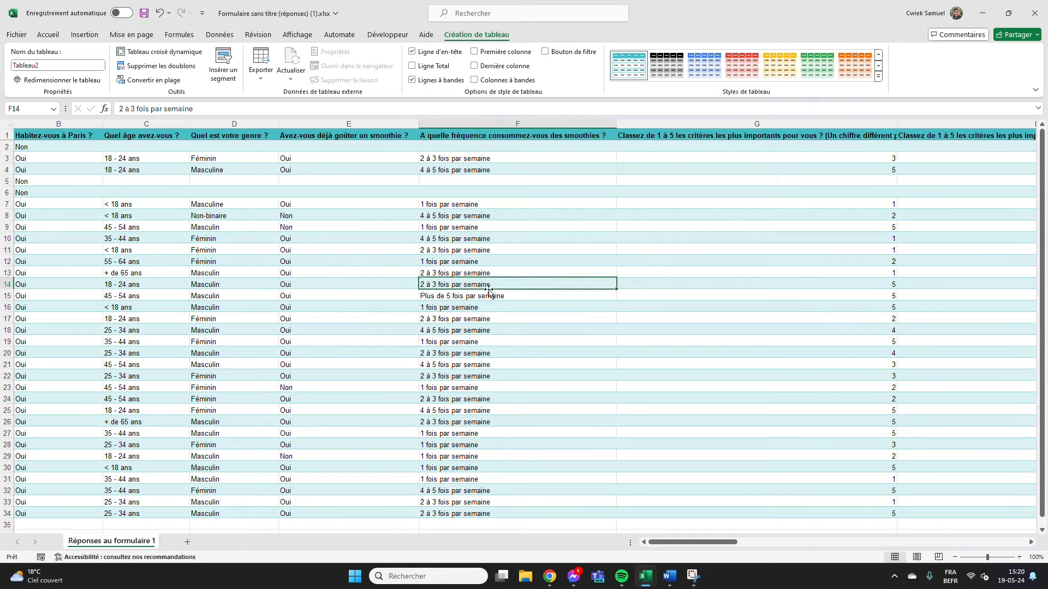
Rename the response data sheet as Réponses
mouse_move(691, 542)
left_mouse_down()
mouse_move(979, 557)
mouse_move(674, 552)
left_mouse_up()
left_click(142, 198)
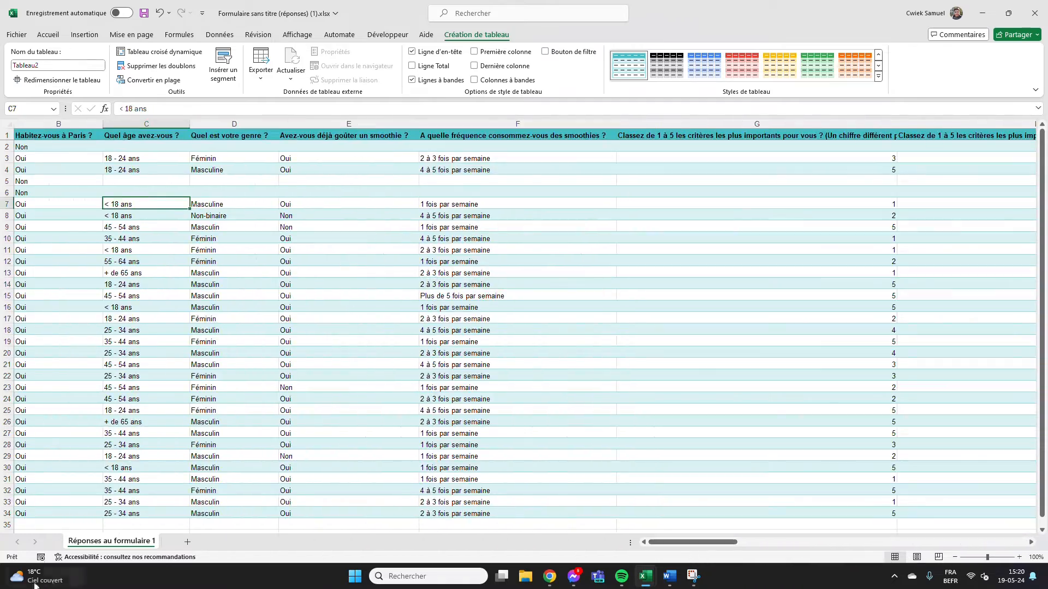
double_click(99, 541)
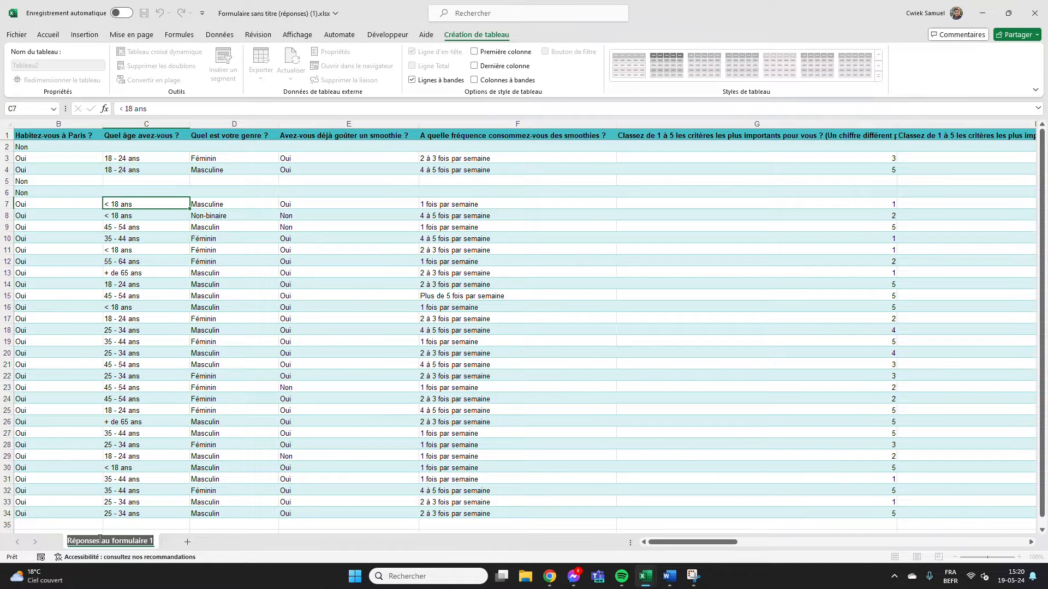
type("Réponses")
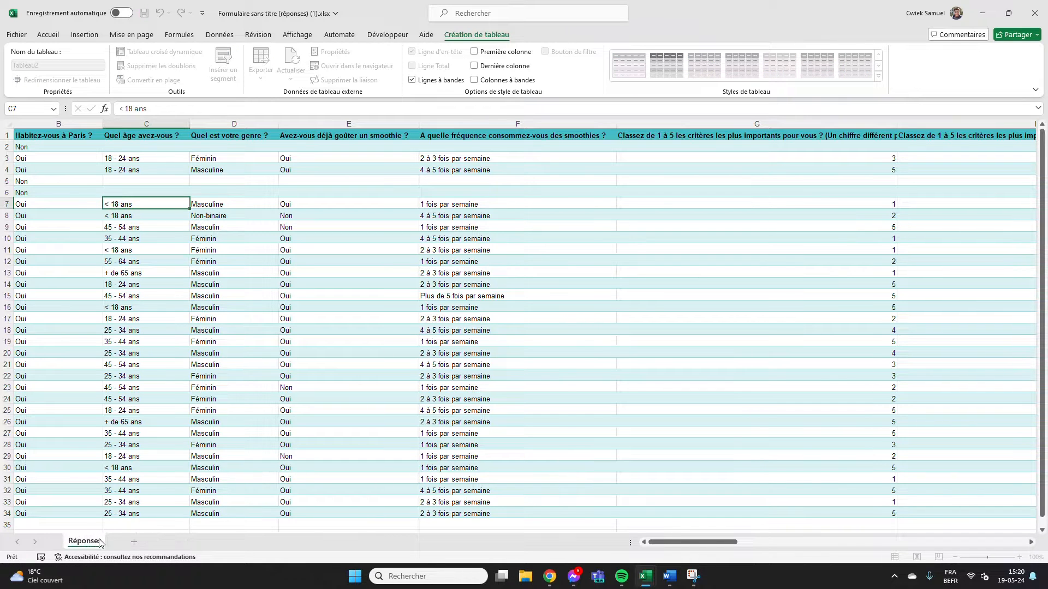
key("Return")
Add a new worksheet to the workbook and name it Tris
left_click(134, 541)
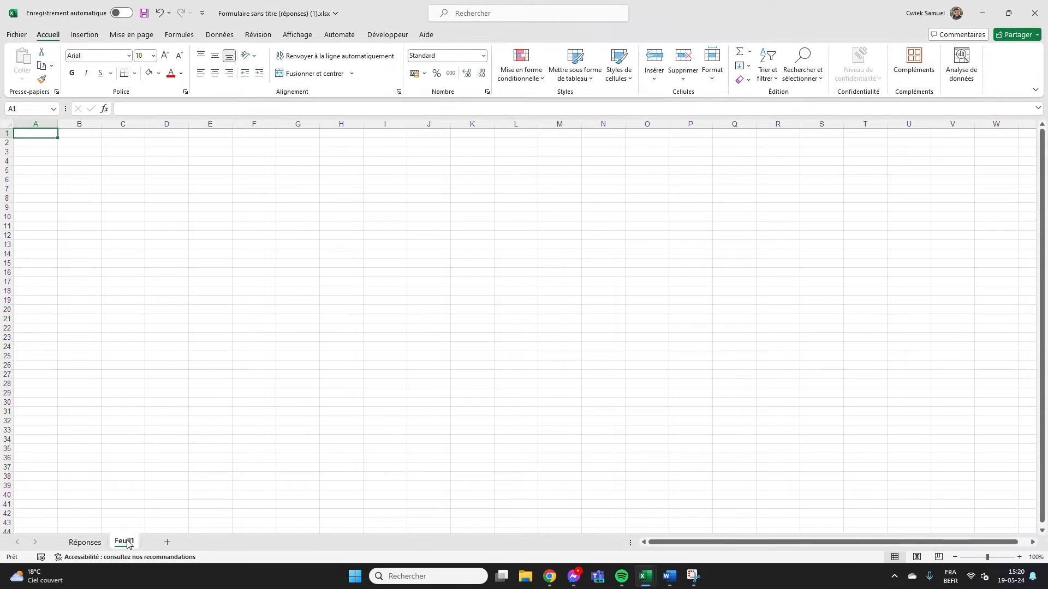
double_click(124, 541)
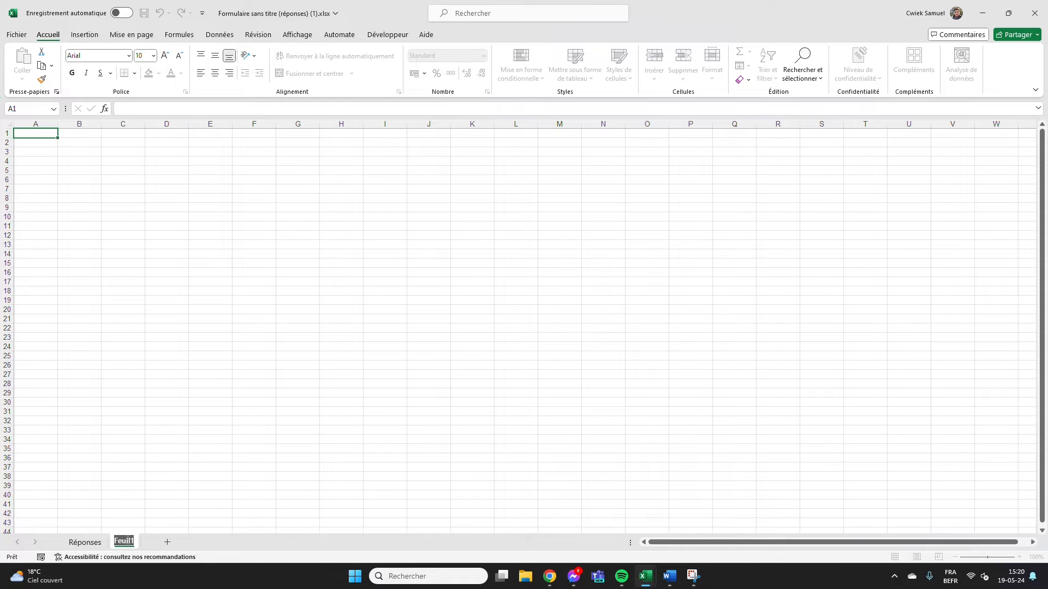
type("Tris")
key("Return")
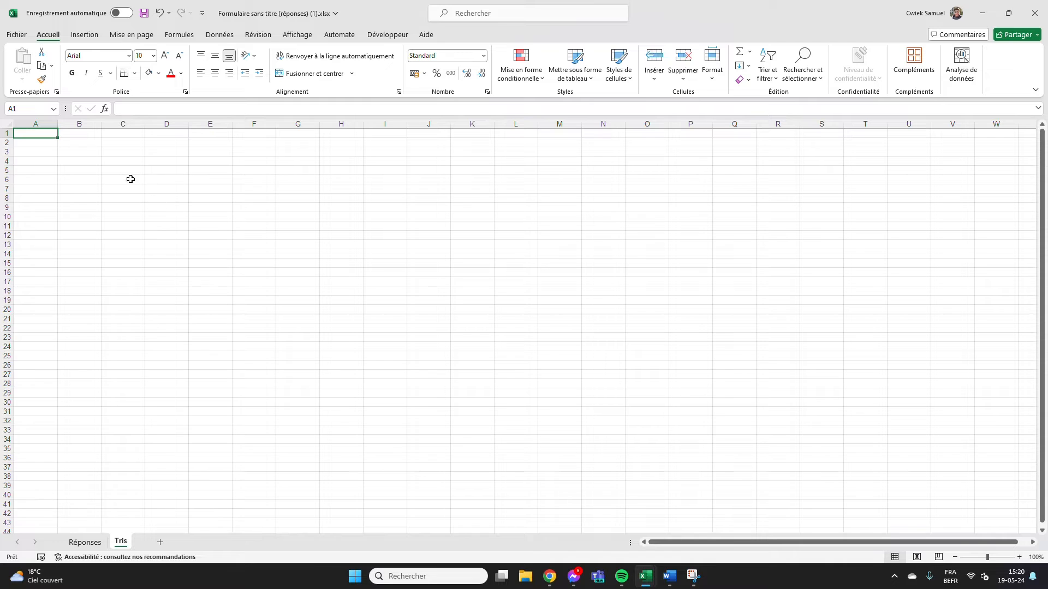
Examine the empty result tables for participants, Paris residence and age on the Tris sheet, and compare them with the Réponses sheet
left_click(96, 171)
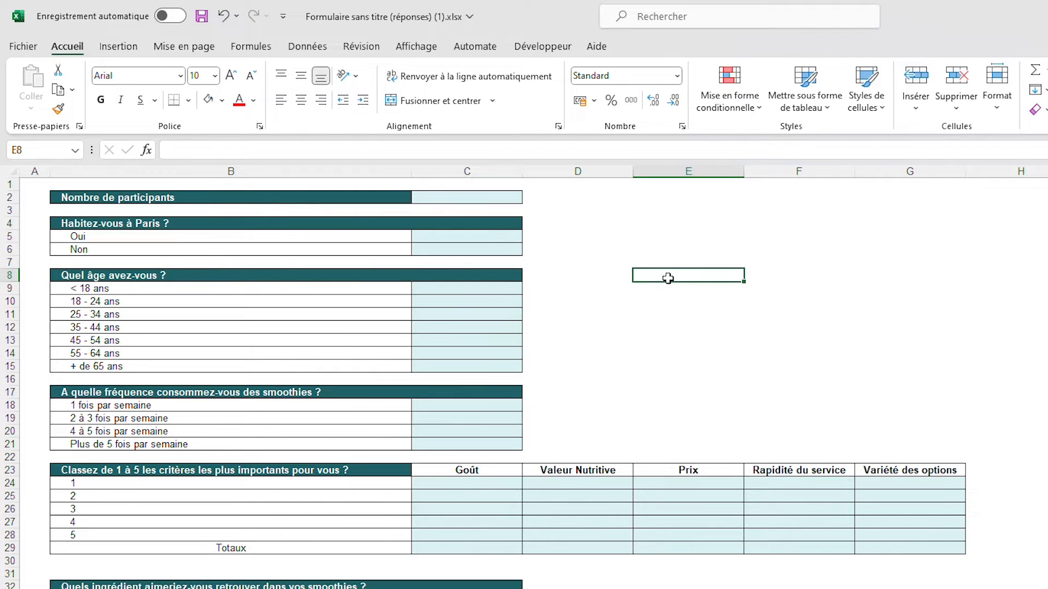
left_click(339, 197)
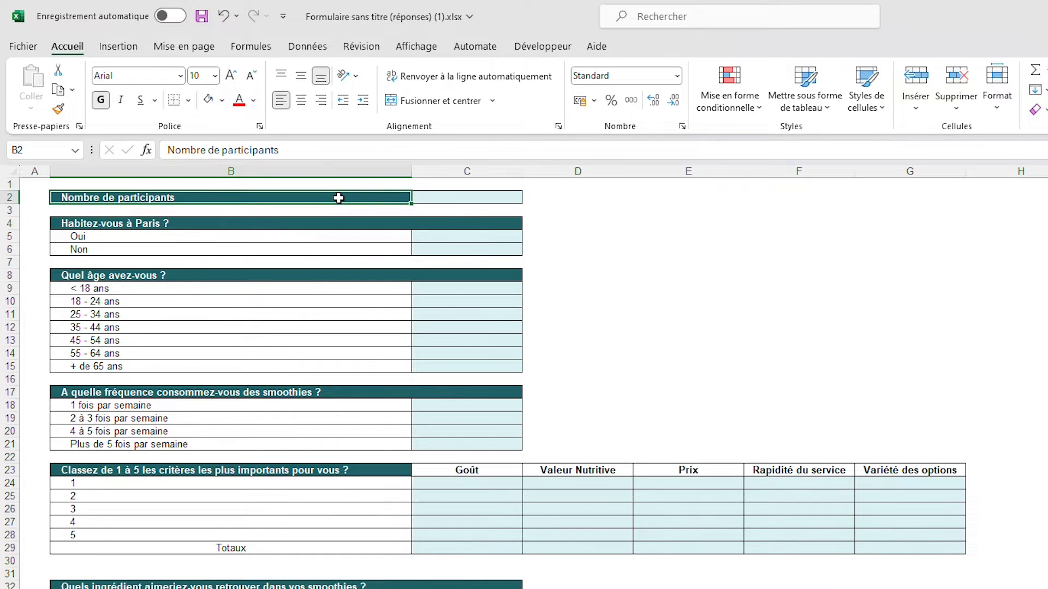
left_click(320, 221)
left_click_drag(309, 233, 308, 243)
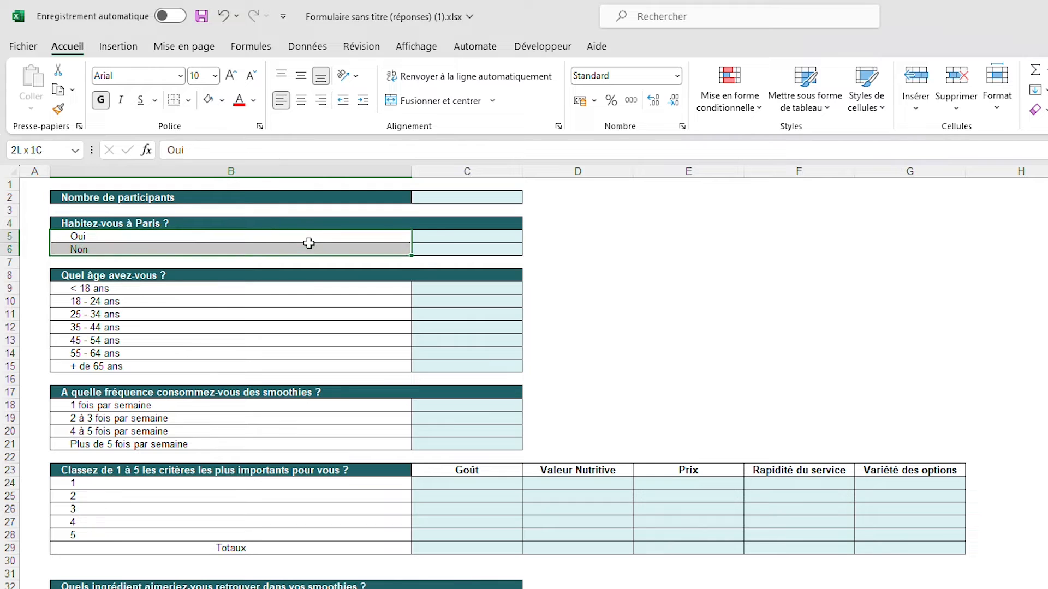
left_click_drag(309, 290, 296, 365)
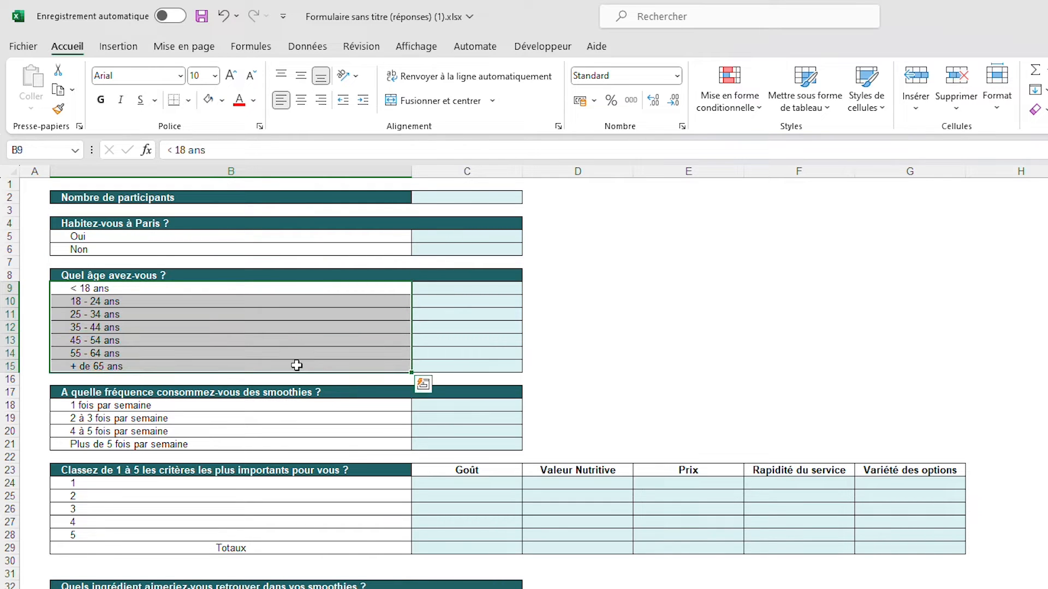
left_click_drag(468, 289, 466, 364)
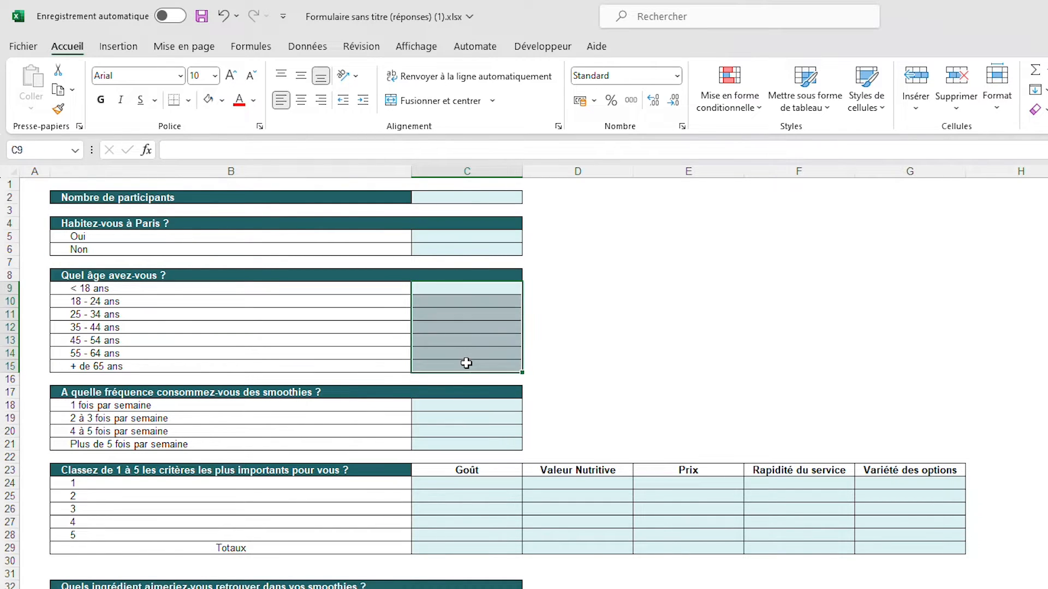
left_click(580, 343)
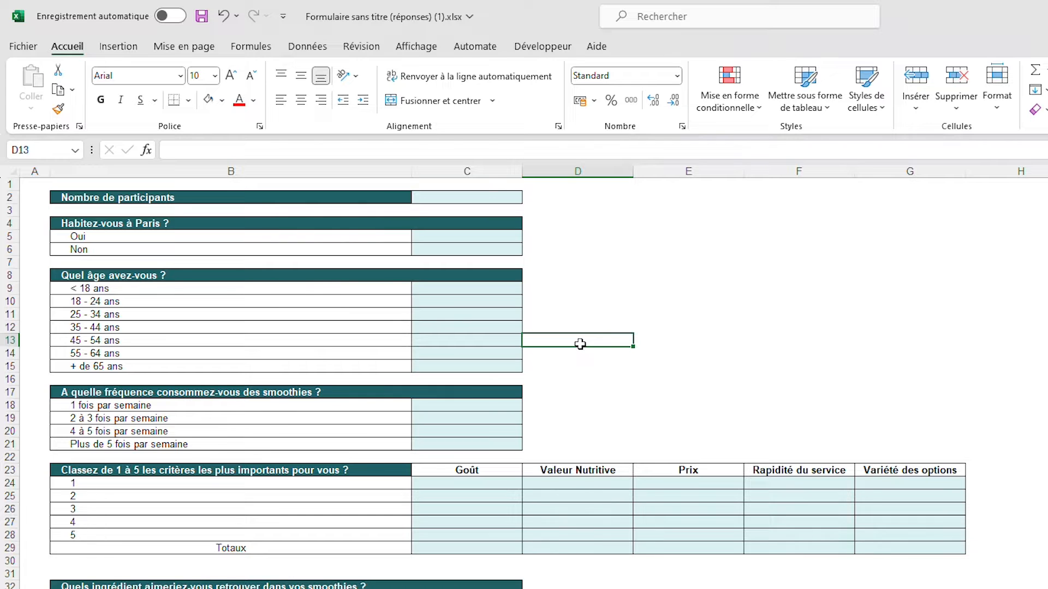
key("ctrl+Page_Up")
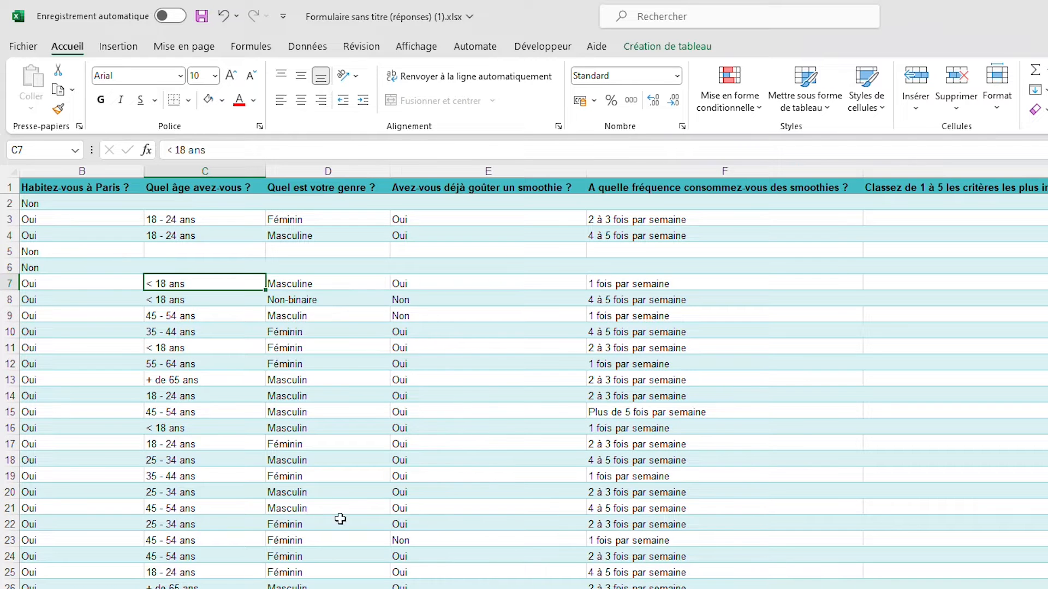
key("ctrl+Page_Down")
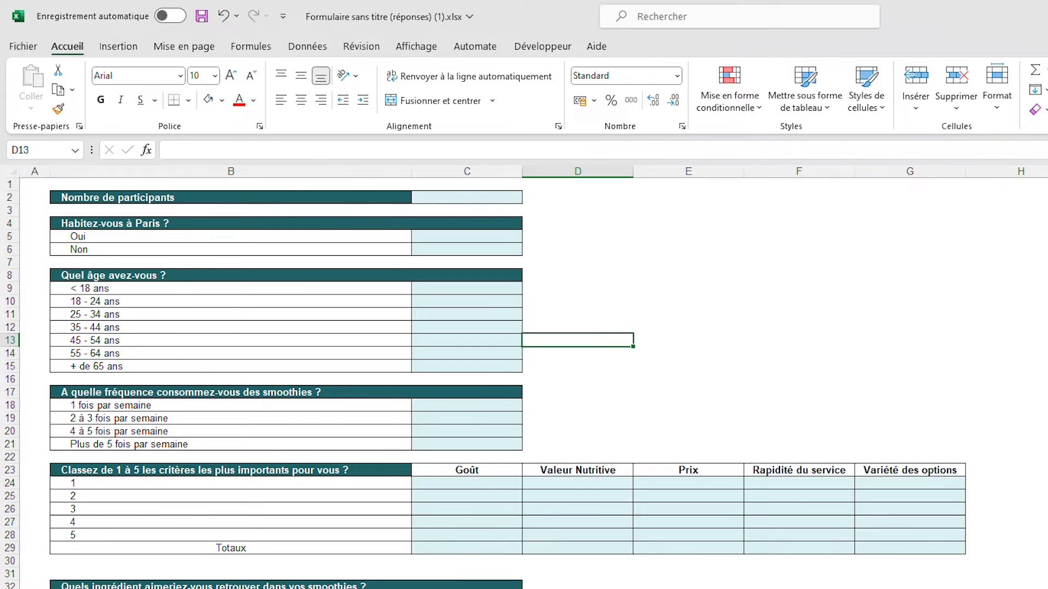
left_click(748, 268)
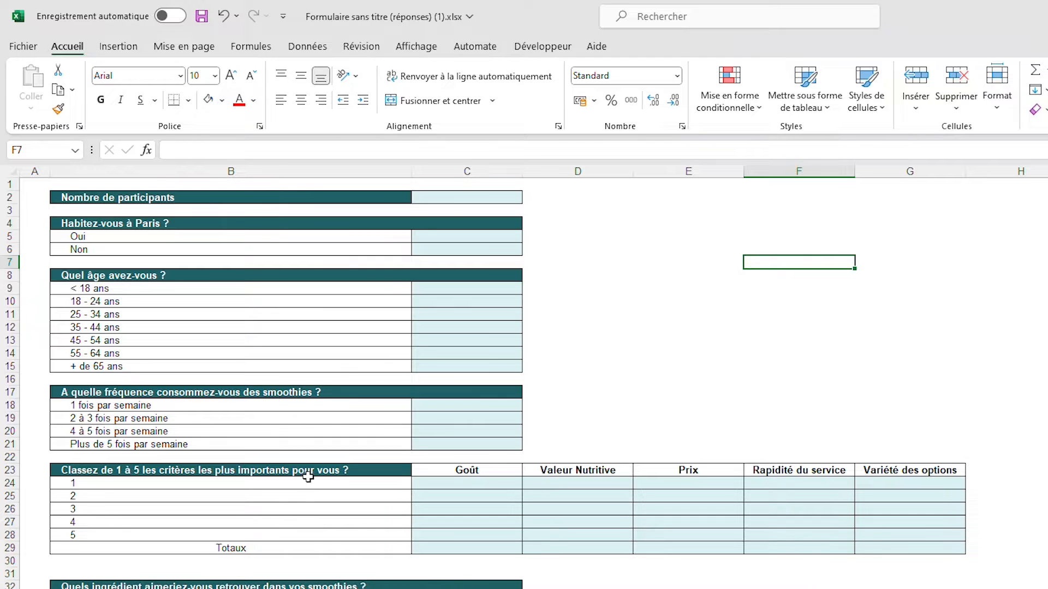
Look at the Nombre de participants row and its result cell C2 alongside the source responses
left_click(453, 196)
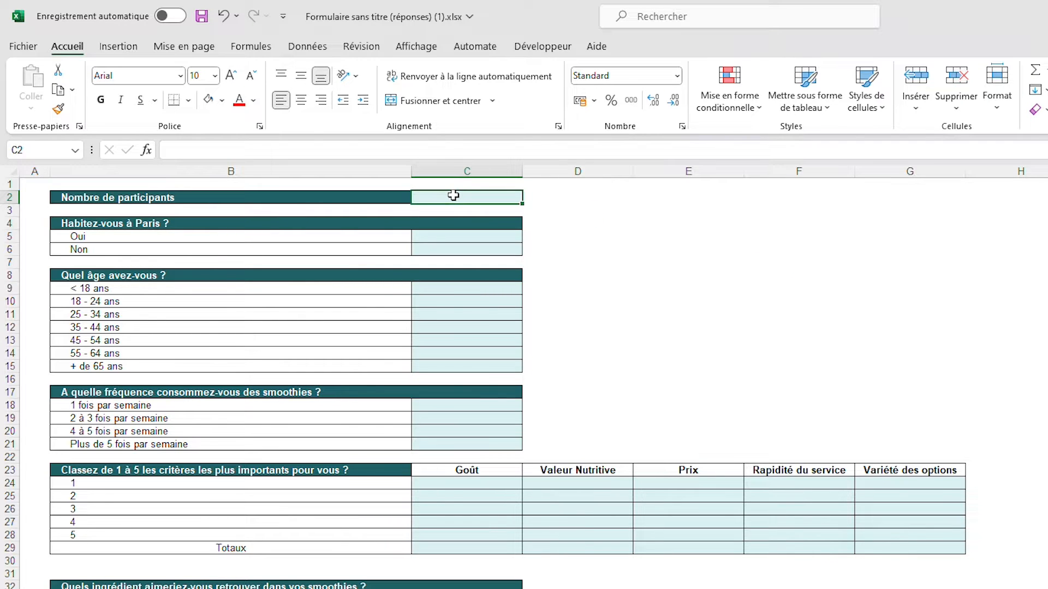
key("ctrl+Page_Up")
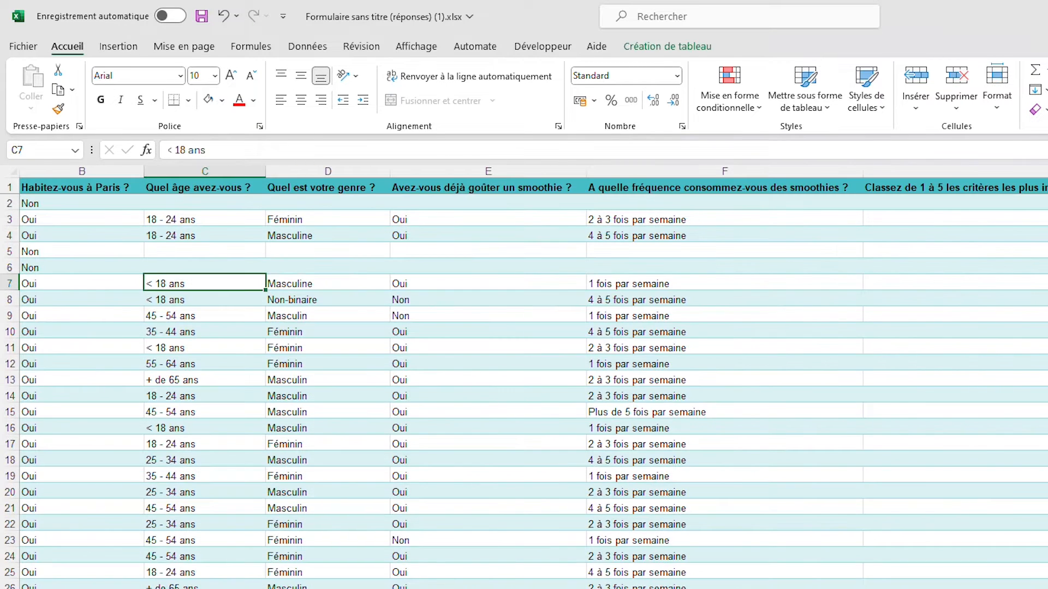
key("ctrl+Page_Down")
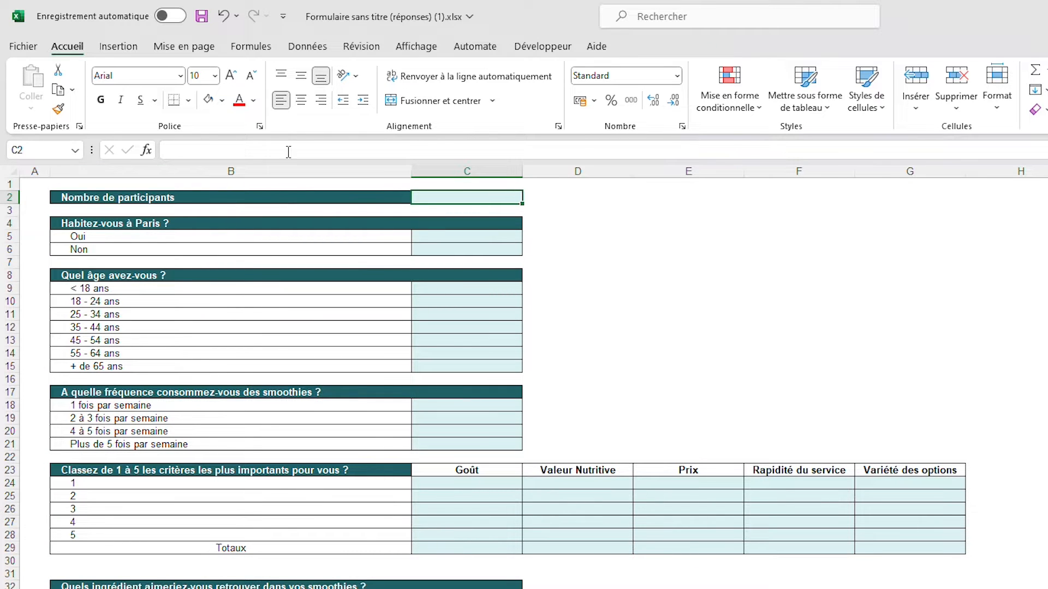
left_click(302, 187)
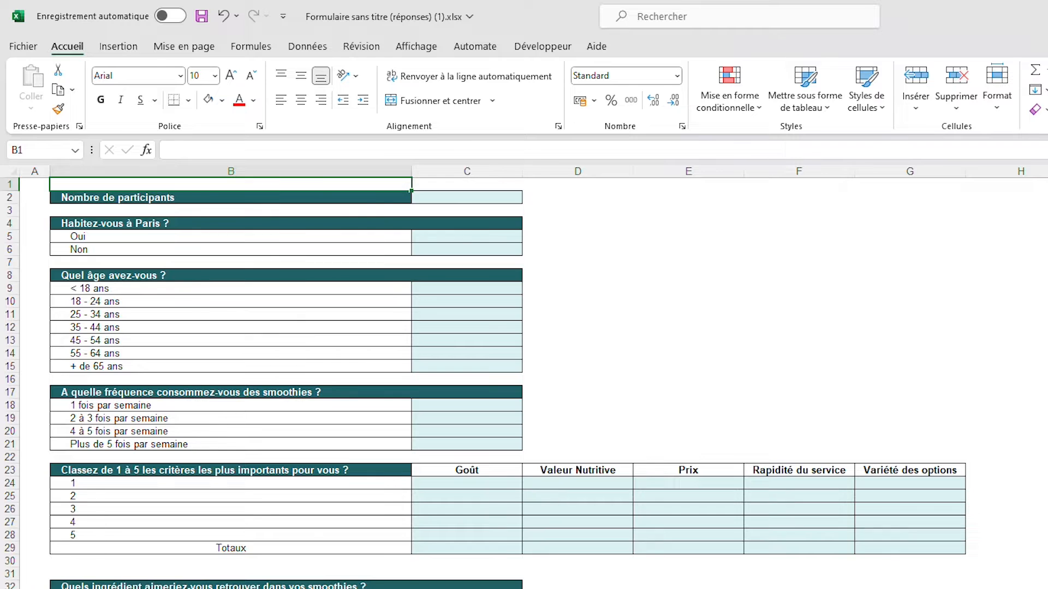
scroll(524, 376, "up", 2, "ctrl")
left_click(1022, 381)
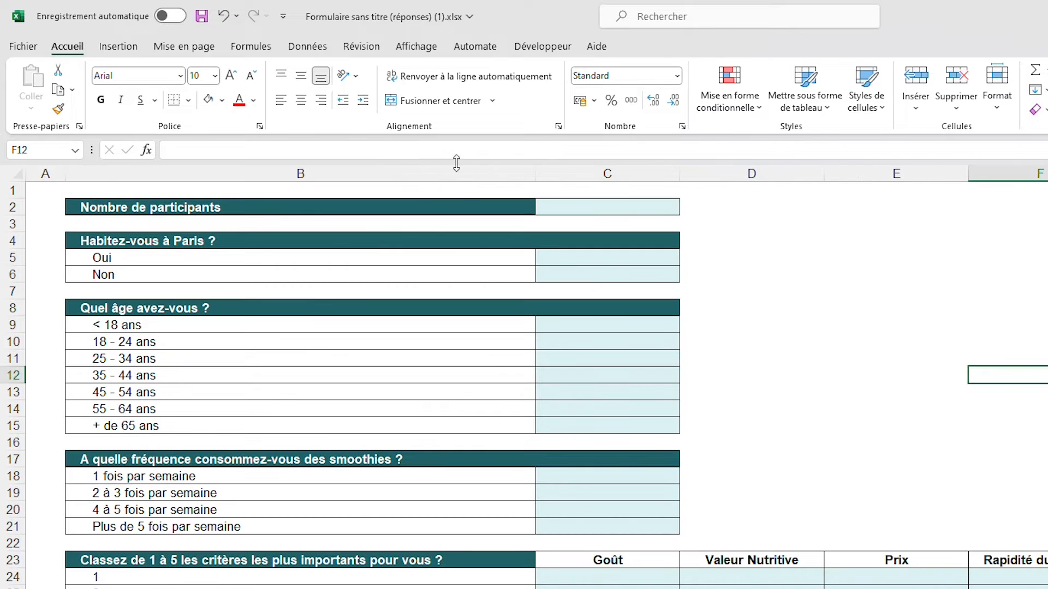
left_click_drag(468, 205, 557, 206)
left_click(832, 220)
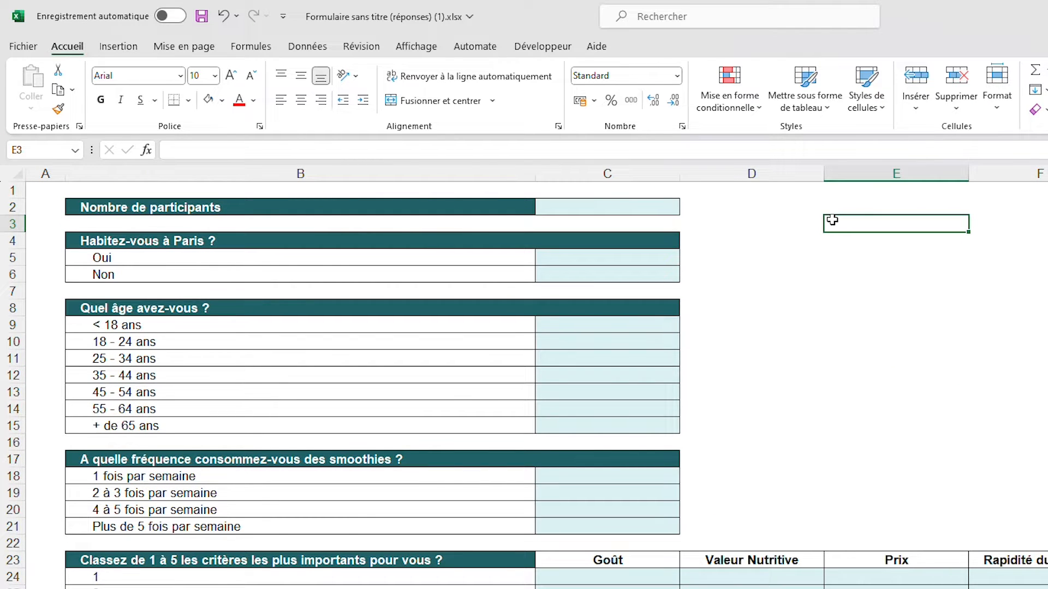
Count the participants in C2 with the formula =NBVAL(Tableau2[Habitez-vous à Paris ?])
left_click(663, 205)
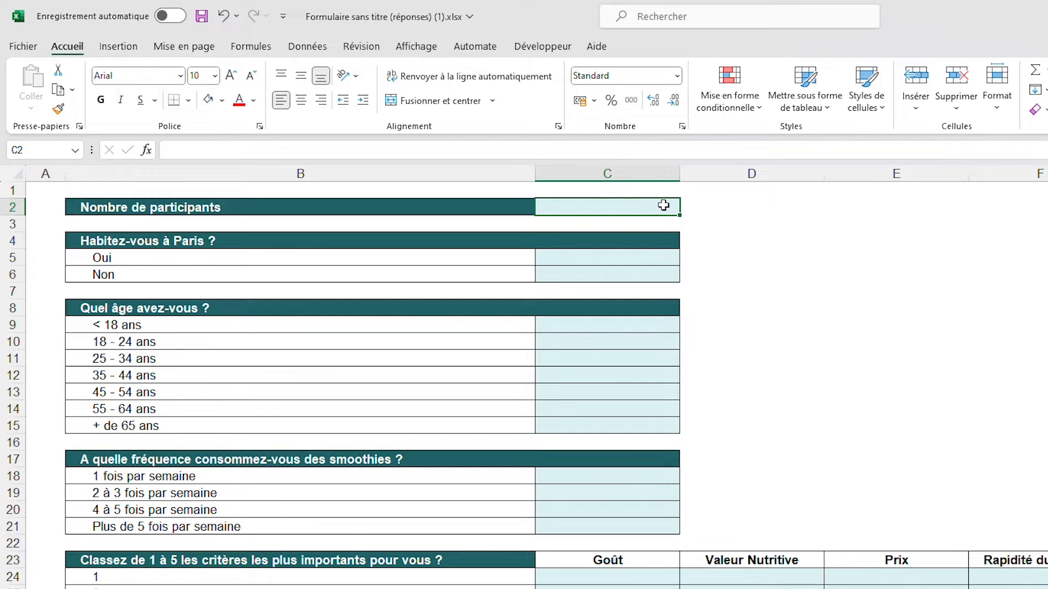
type("=NBVA")
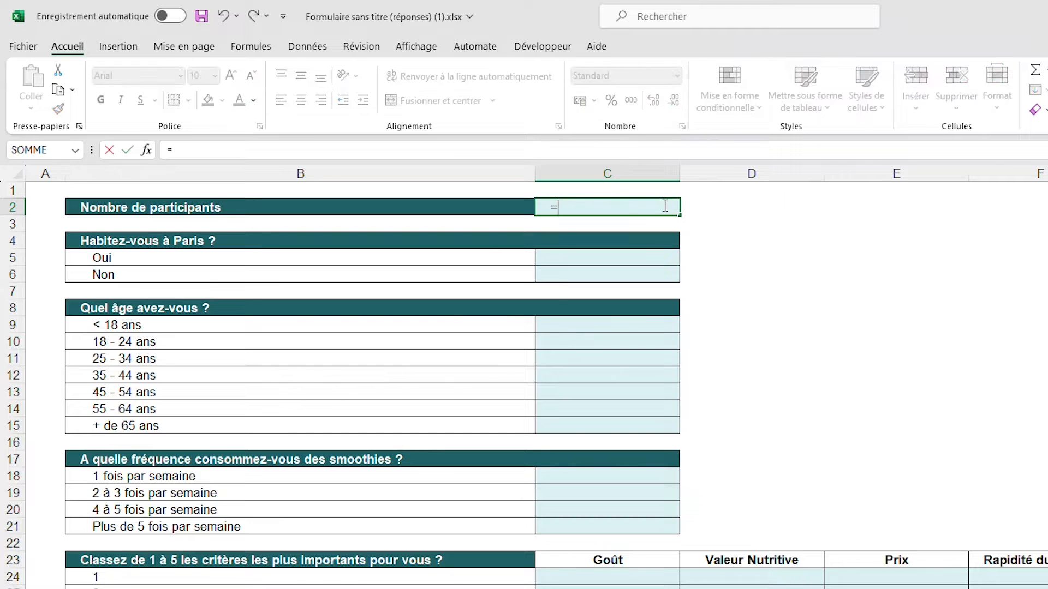
type("L")
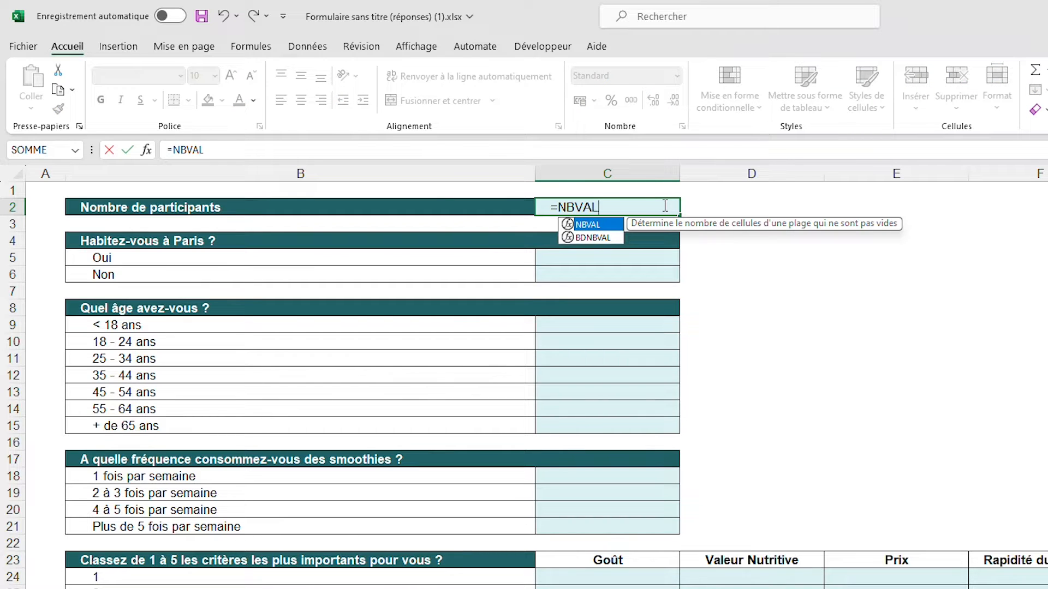
type("(")
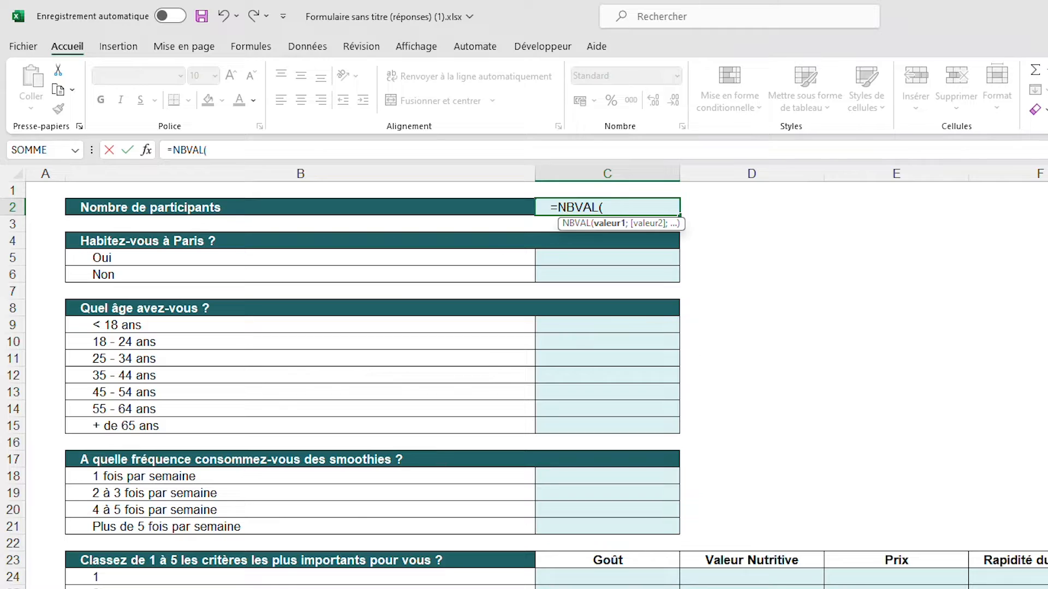
key("ctrl+Page_Down")
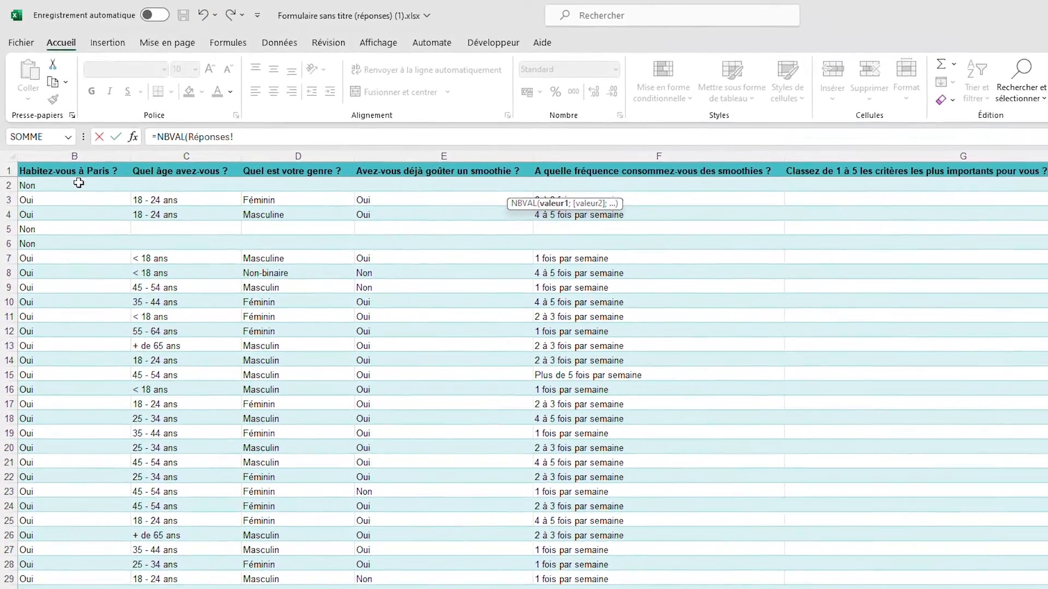
left_click(86, 201)
left_click_drag(75, 175, 55, 588)
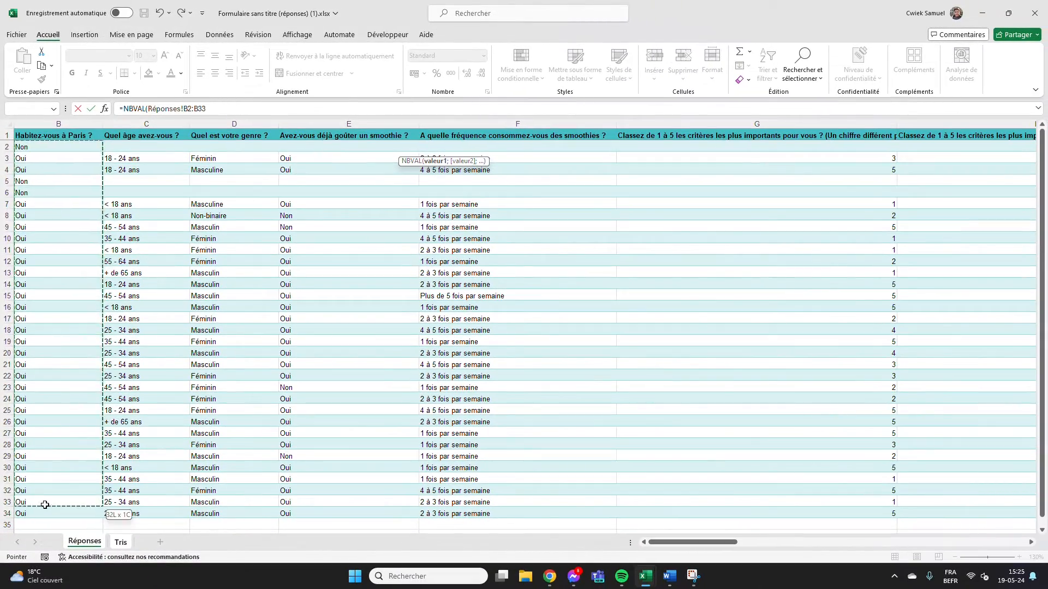
left_click_drag(44, 505, 44, 513)
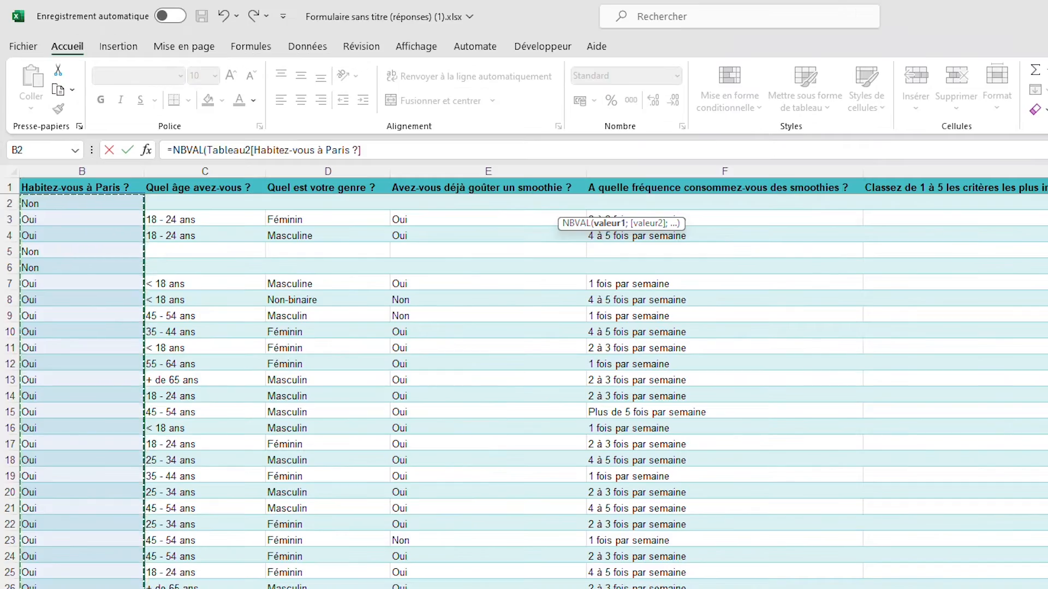
type(")")
key("Return")
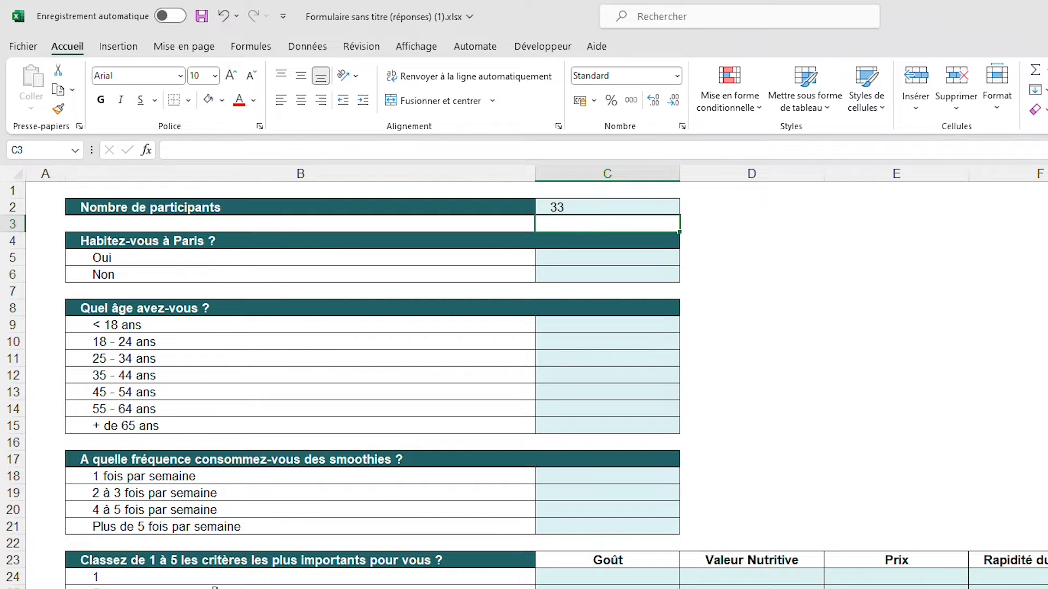
left_click(634, 204)
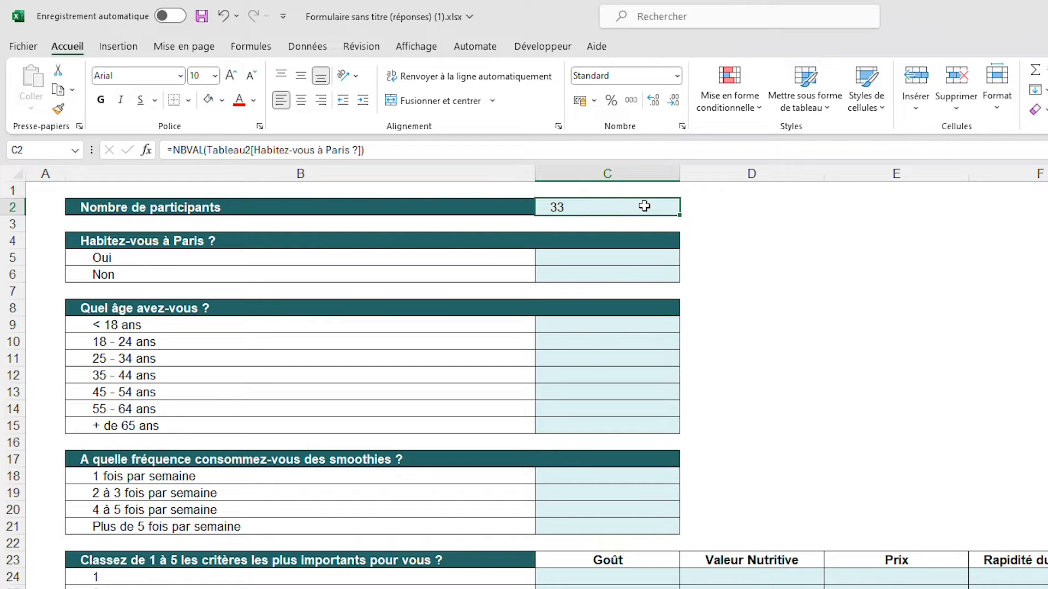
Count the Paris residents in C5 with the formula =NB.SI(Tableau2[Habitez-vous à Paris ?]; "Oui")
key("Down")
key("Down")
key("Down")
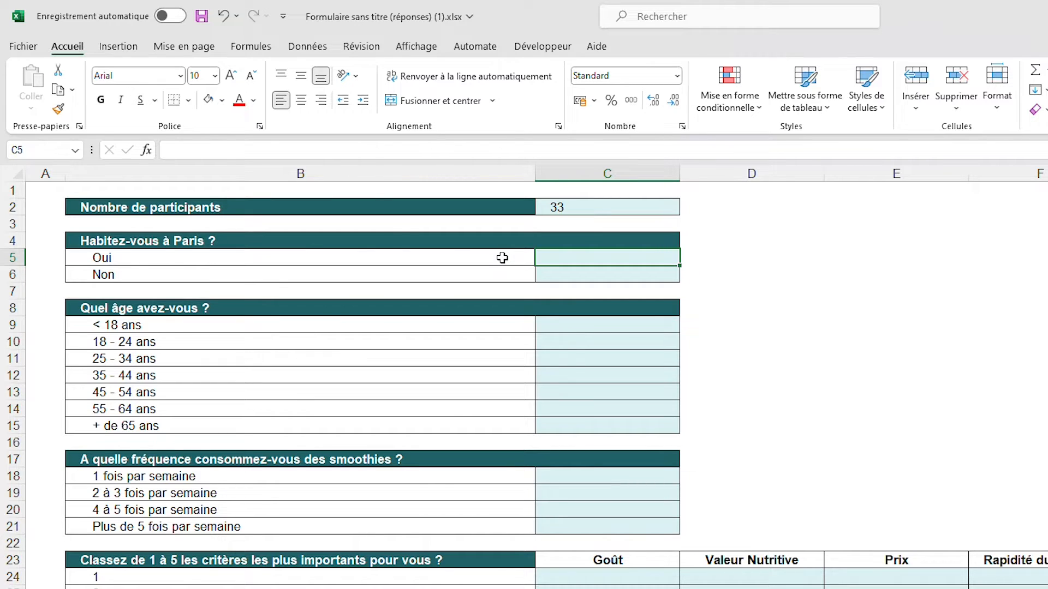
type("=NB.SI")
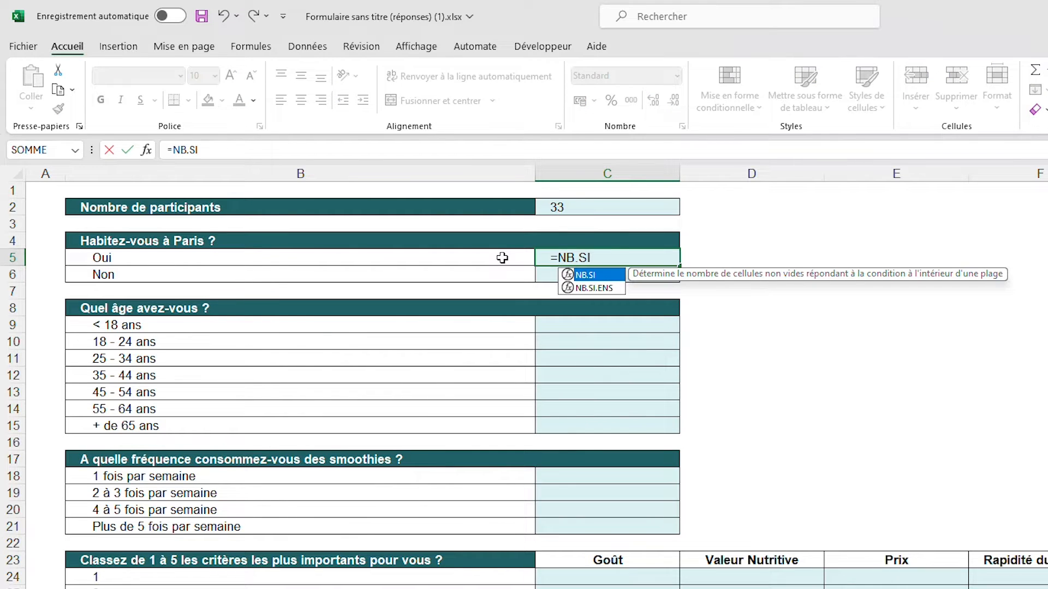
type("(")
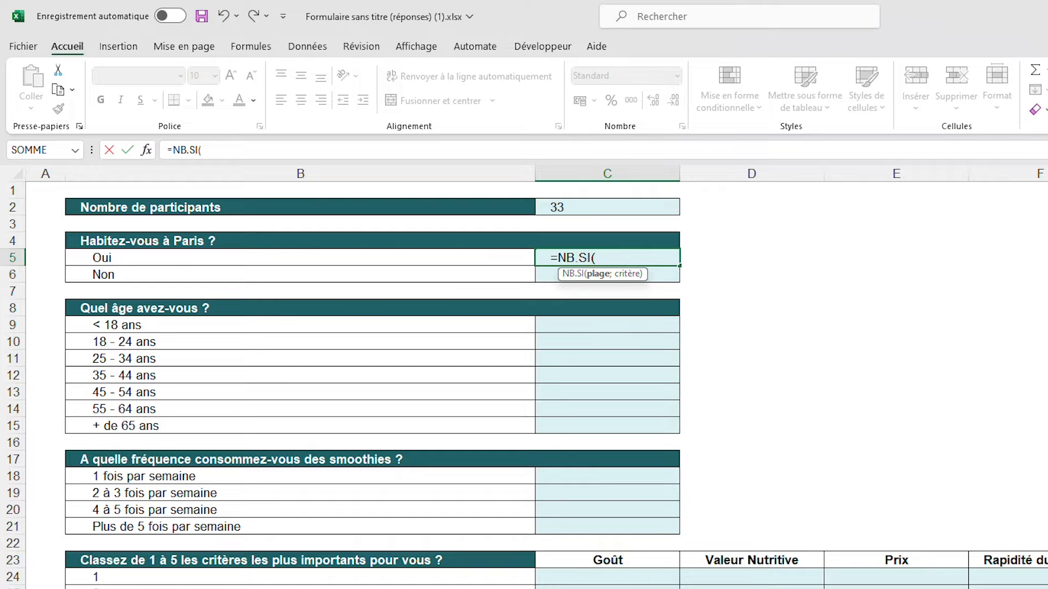
key("ctrl+Page_Up")
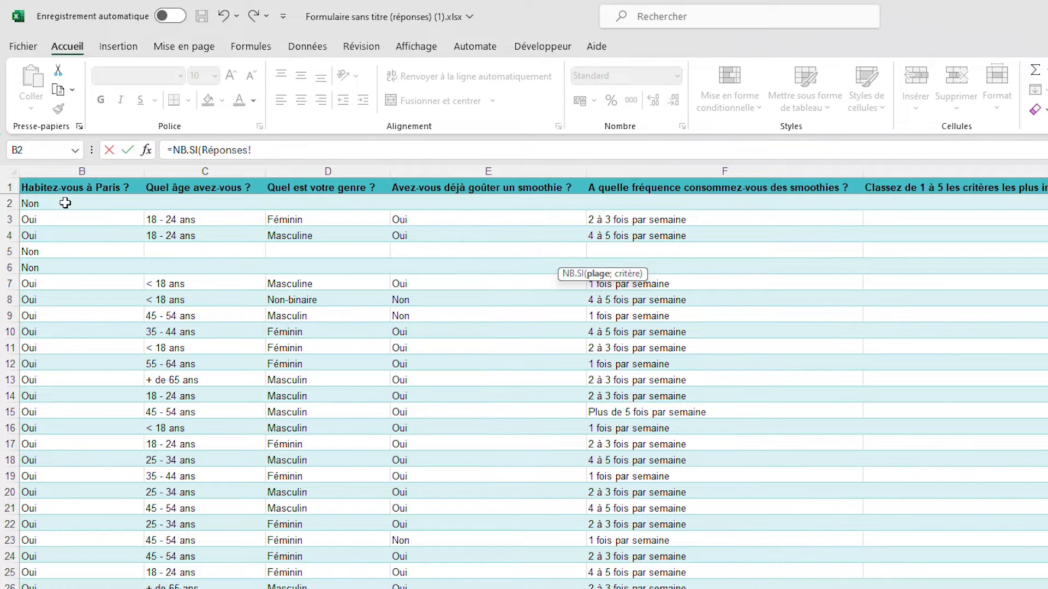
left_click_drag(66, 204, 74, 588)
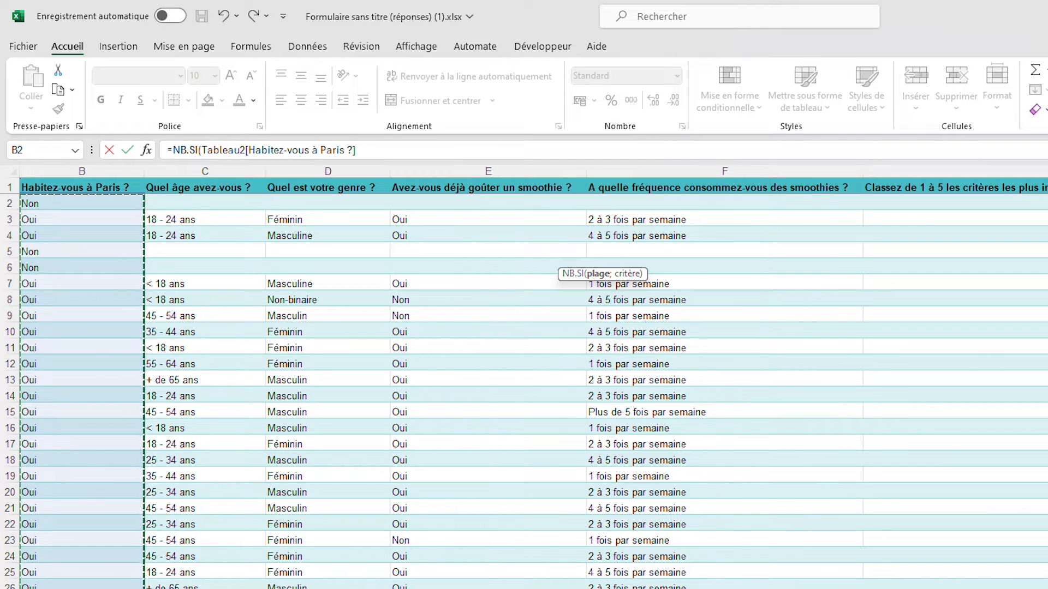
type(";")
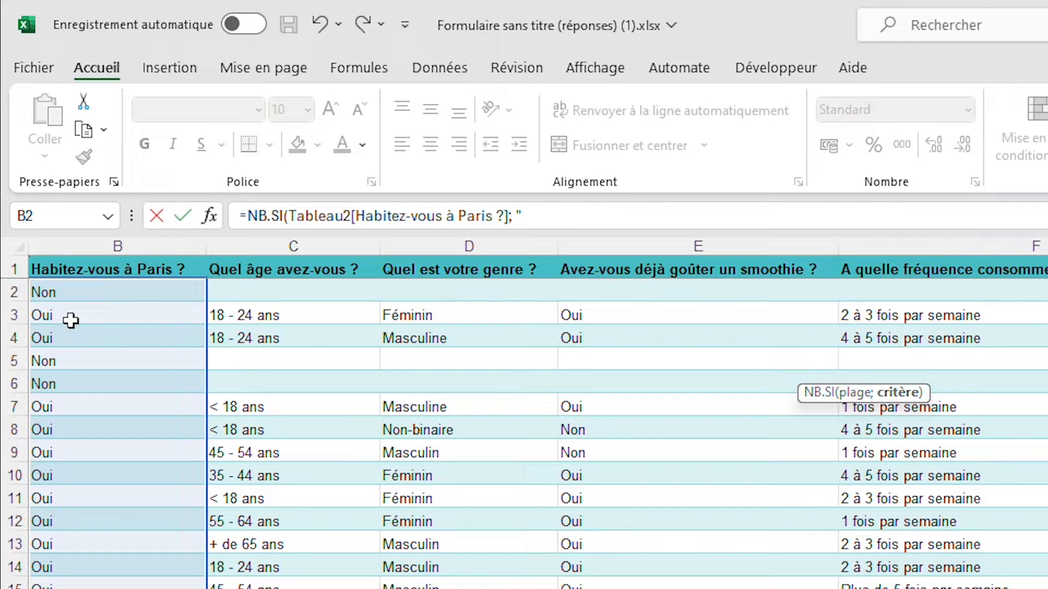
type("Oui\")")
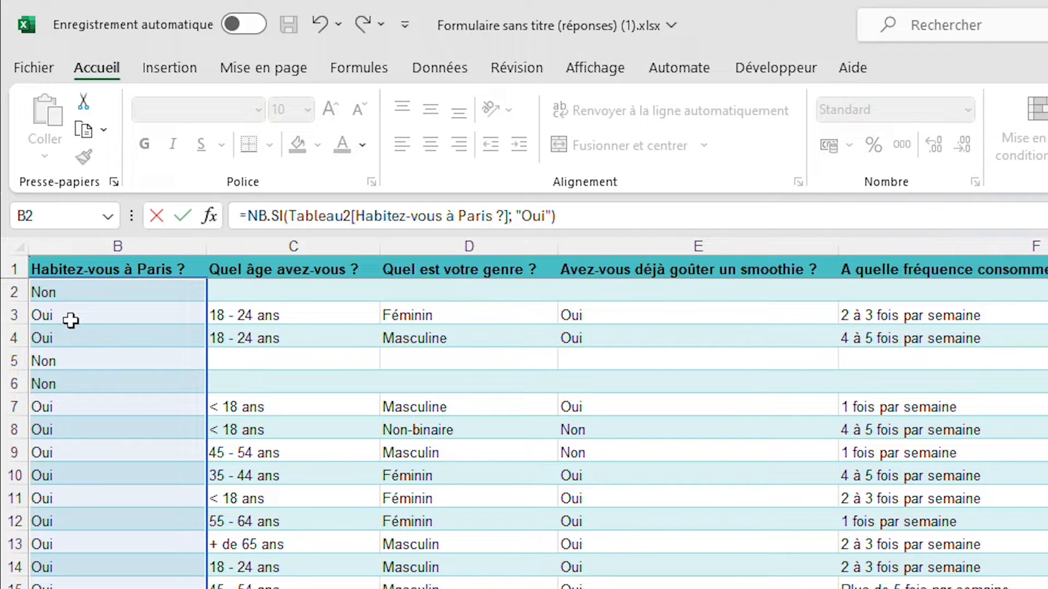
key("Return")
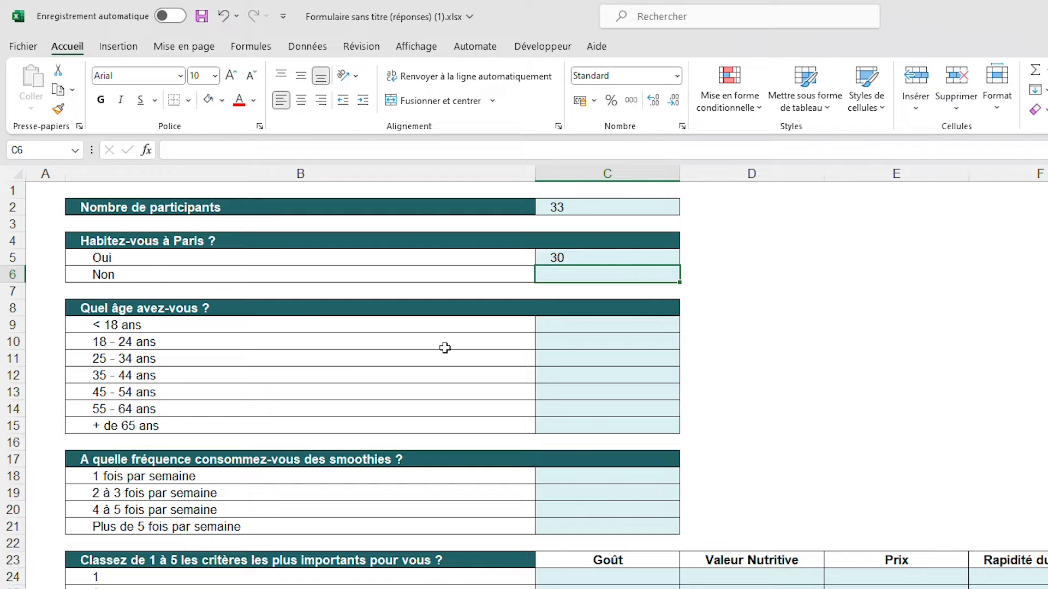
left_click(615, 257)
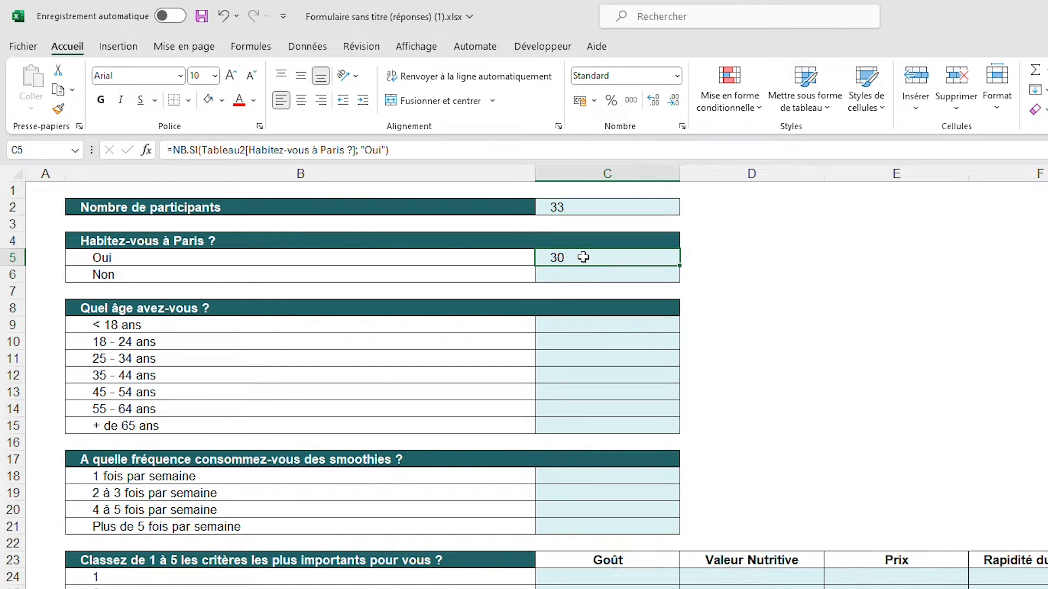
Copy the formula text from C5 into C6 and change its criterion to "Non"
left_click(596, 206)
left_click(587, 258)
left_click(568, 273)
left_click(584, 258)
left_click_drag(389, 150, 162, 141)
key("ctrl+c")
key("Return")
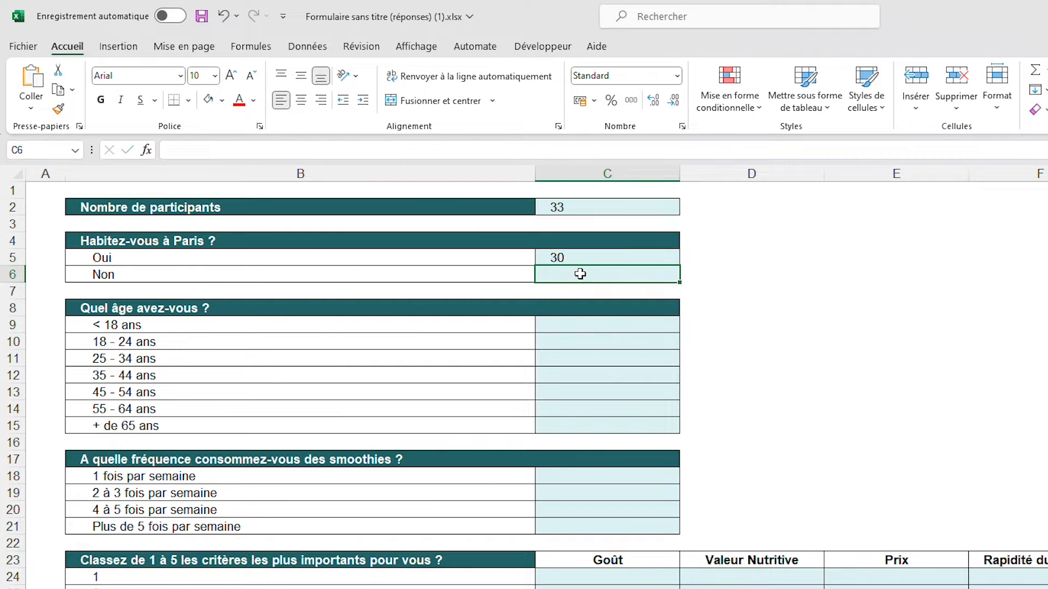
key("ctrl+v")
left_click(377, 150)
double_click(376, 150)
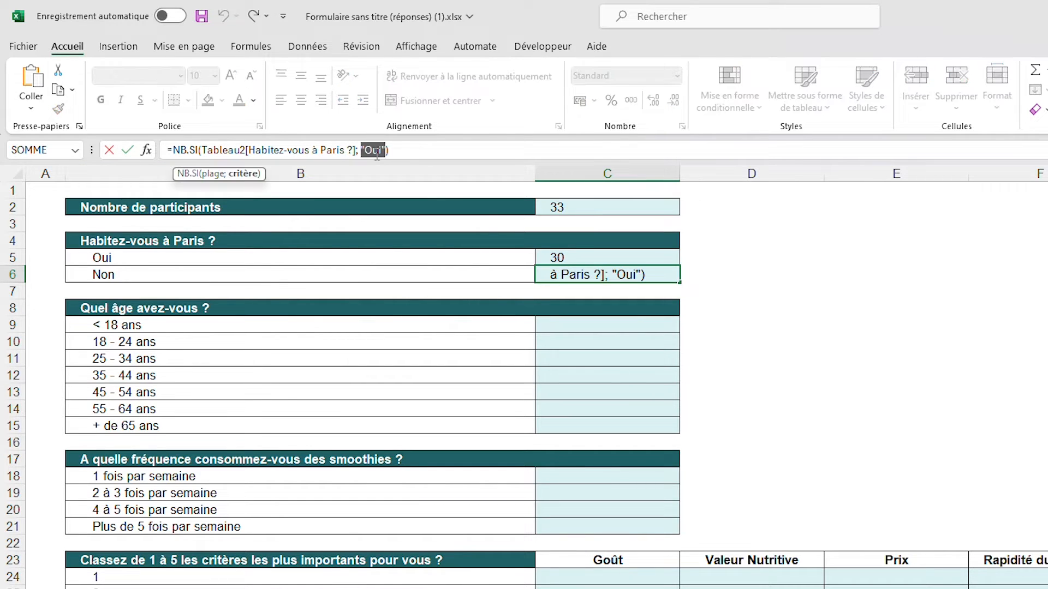
type("\"Non\"")
key("Return")
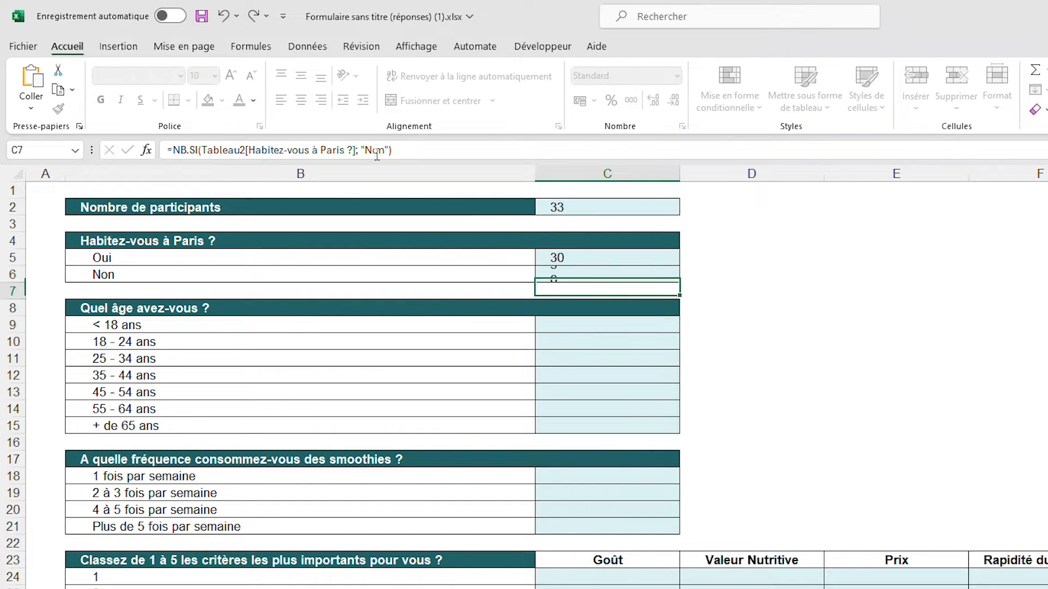
Check the Oui and Non counts for Paris residence against the number of participants
left_click(612, 274)
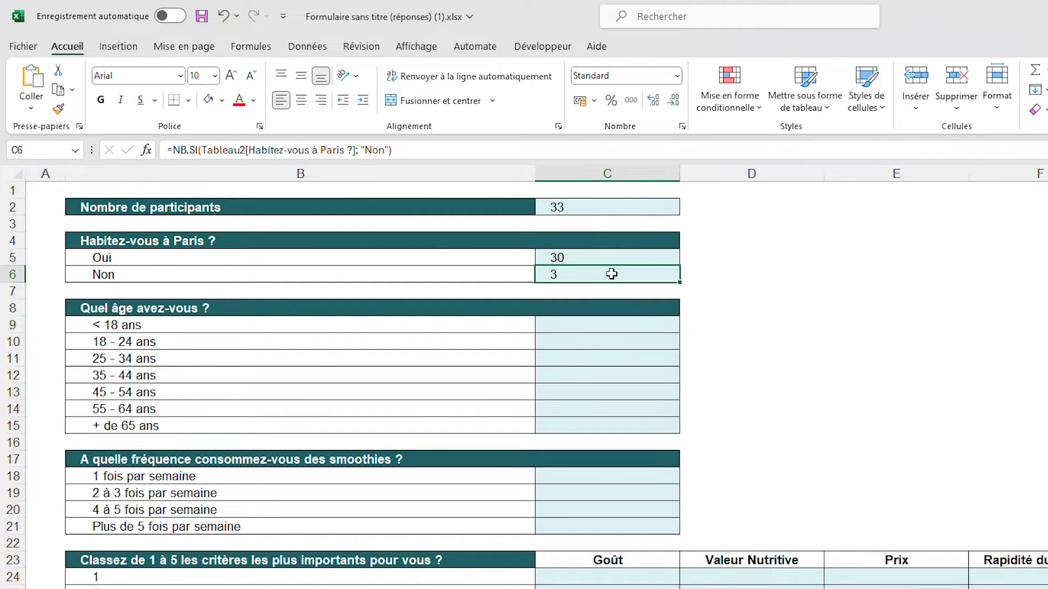
left_click(928, 255)
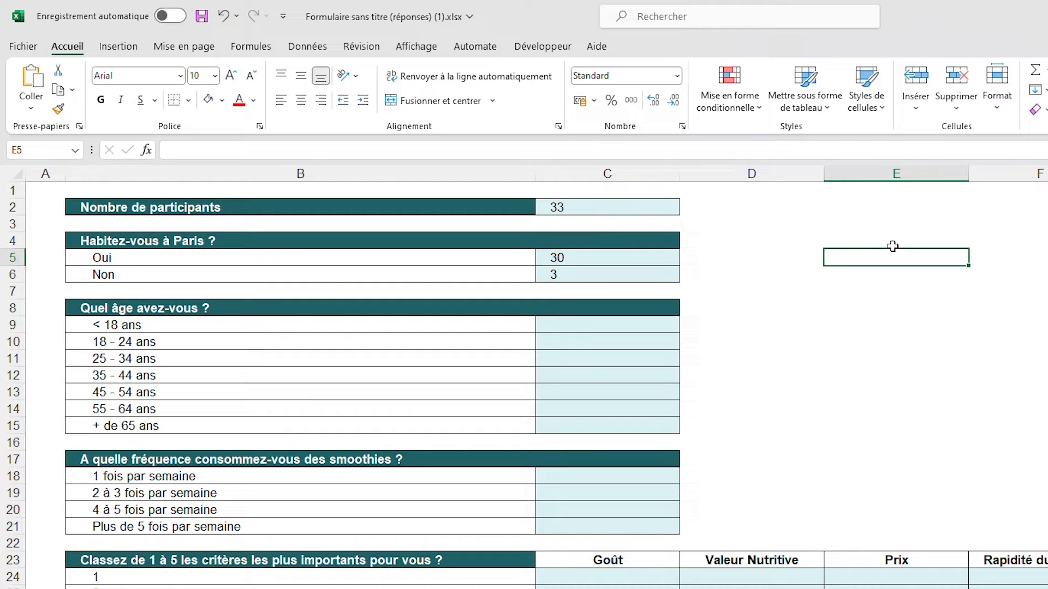
left_click(661, 206)
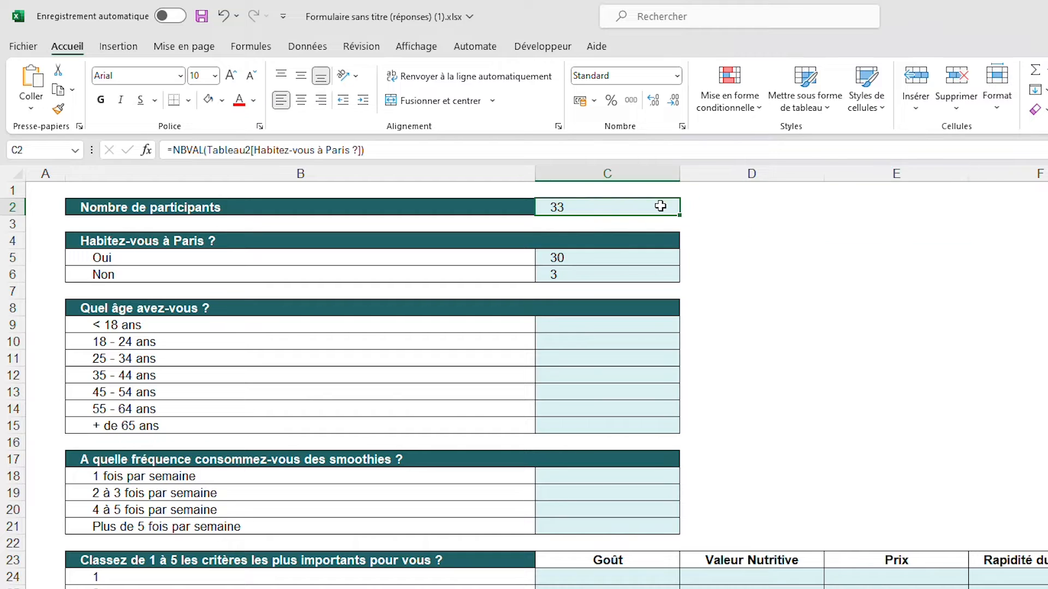
left_click(597, 258)
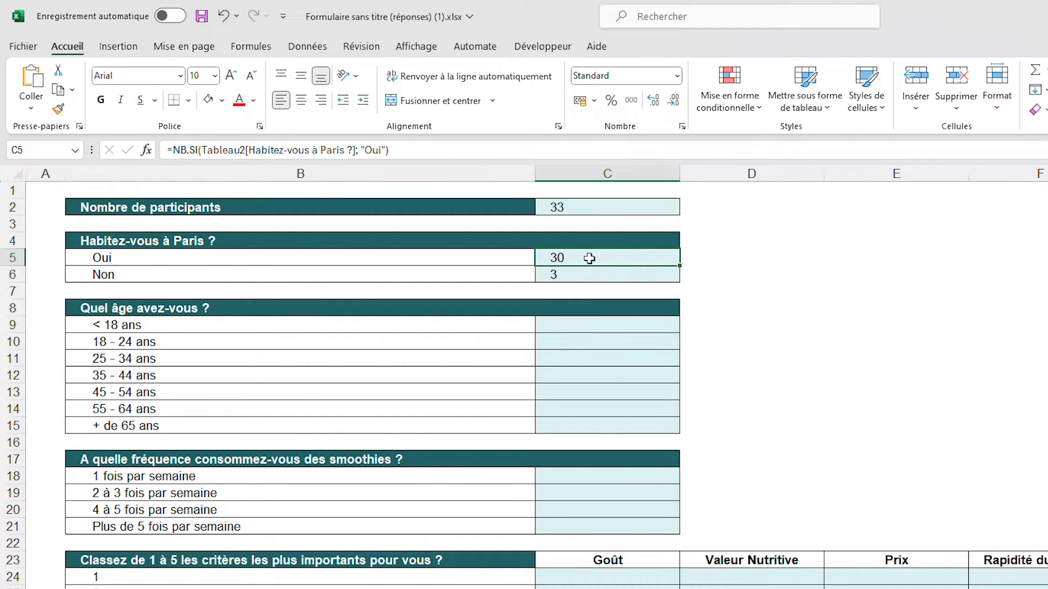
Try to count the under-18 respondents in C9 with =NB.SI(Tableau2[Quel âge avez-vous ?];"< 18 ans")
left_click(611, 328)
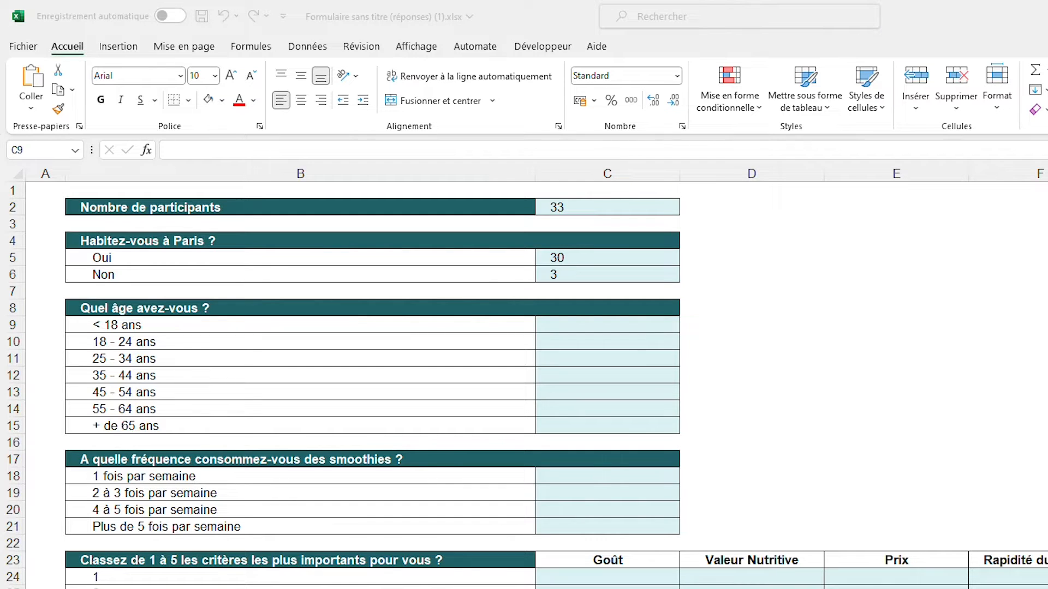
left_click(585, 324)
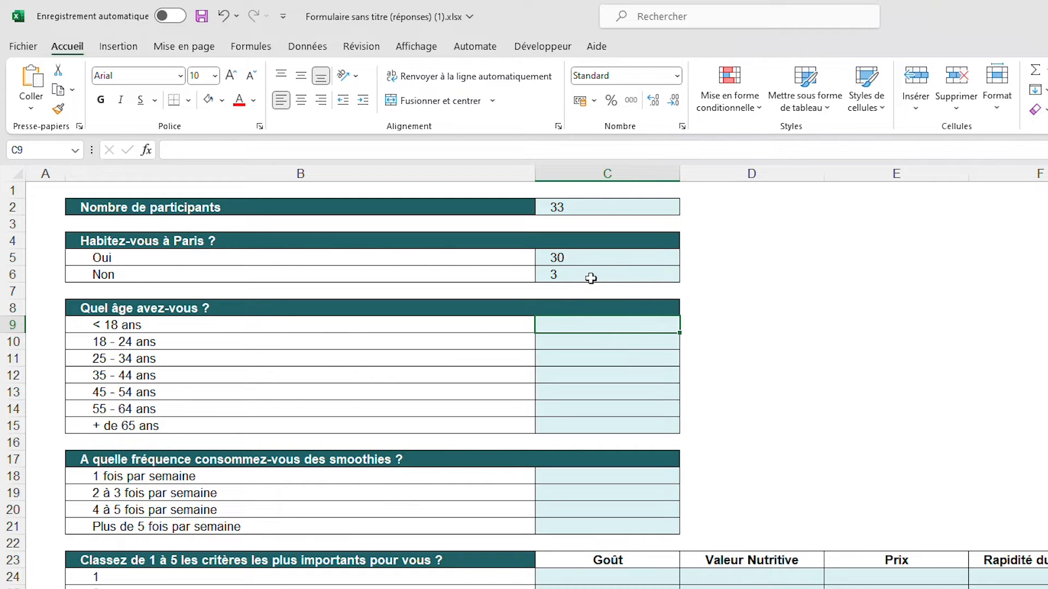
type("=NB.SI(")
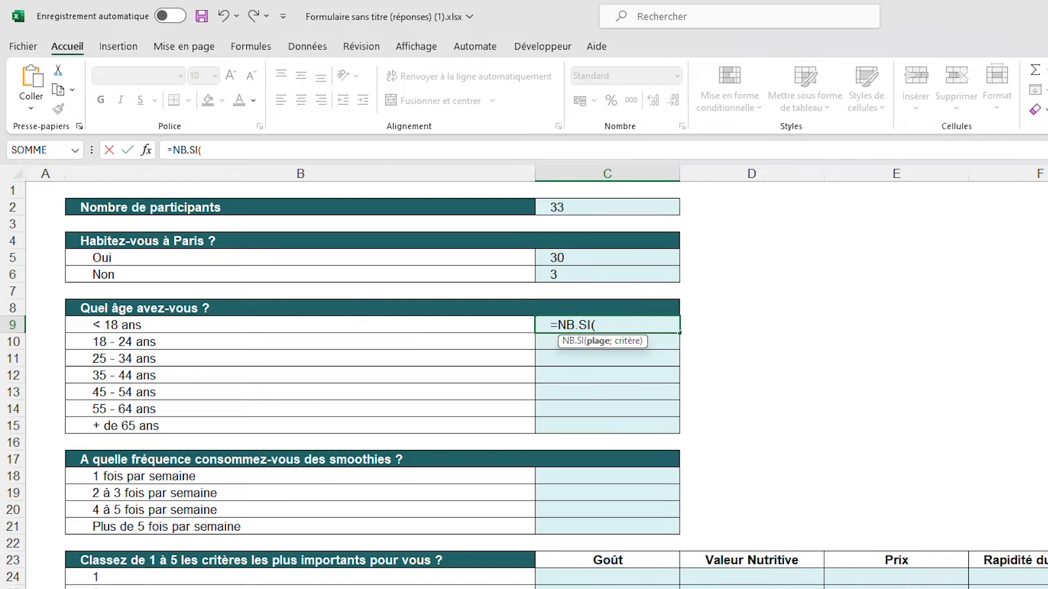
left_click(219, 588)
left_click_drag(215, 206, 216, 588)
type(";\"")
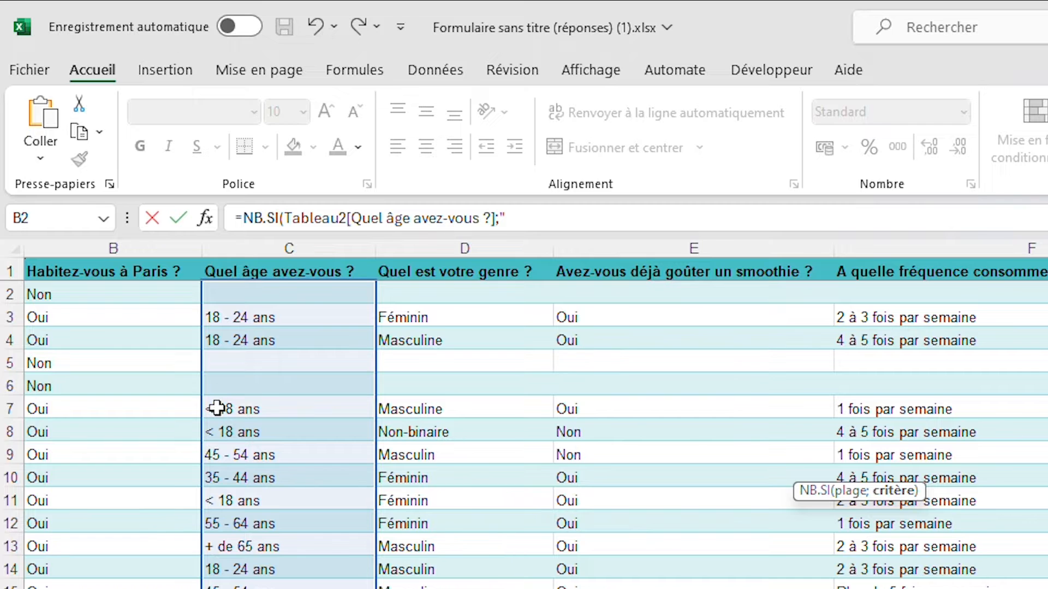
left_click(552, 226)
type("<18")
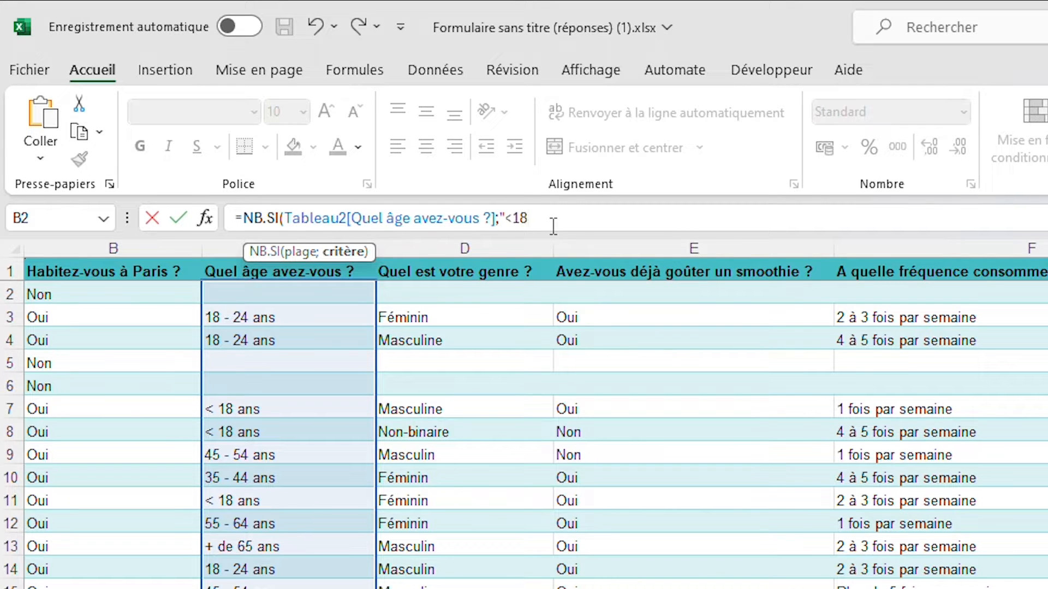
type(" ans")
left_click(507, 223)
left_click(584, 221)
type("\")")
key("Return")
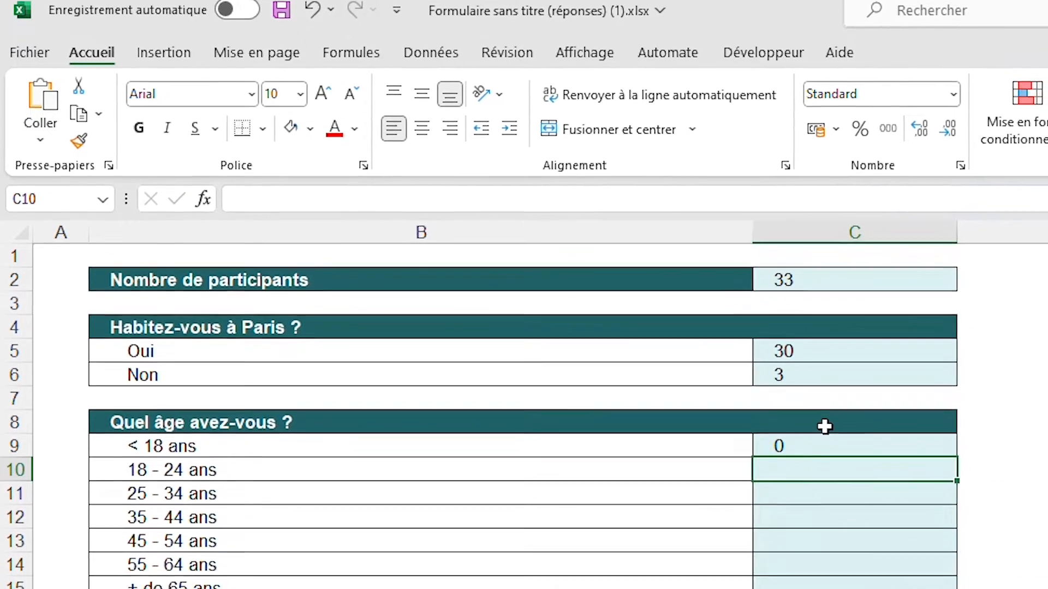
Inspect the < sign in the criterion of the C9 formula and clear the cell
left_click(840, 468)
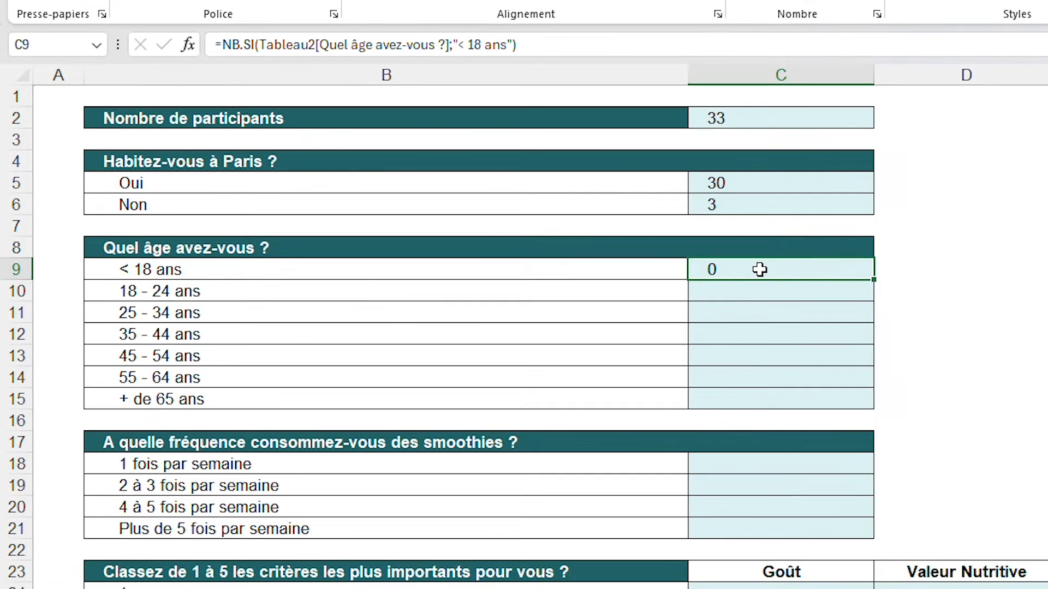
left_click(463, 49)
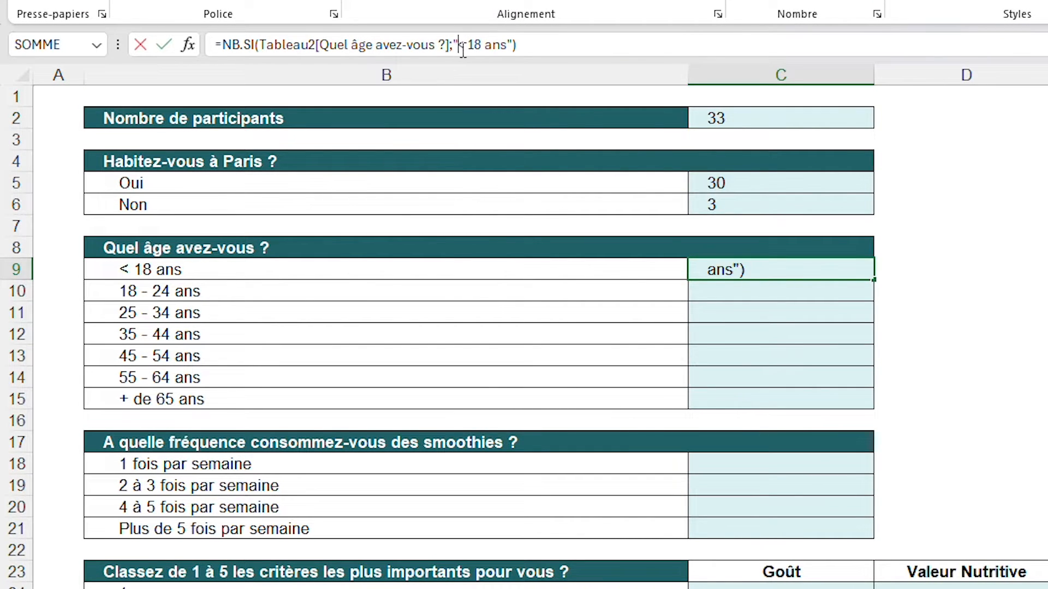
left_click_drag(464, 50, 458, 51)
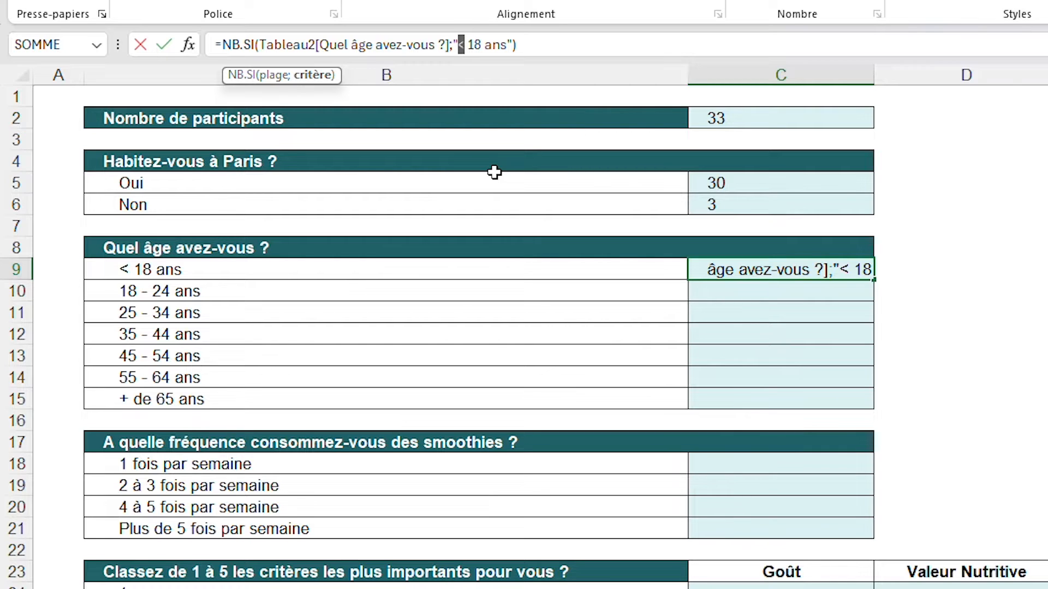
left_click(745, 269)
key("BackSpace")
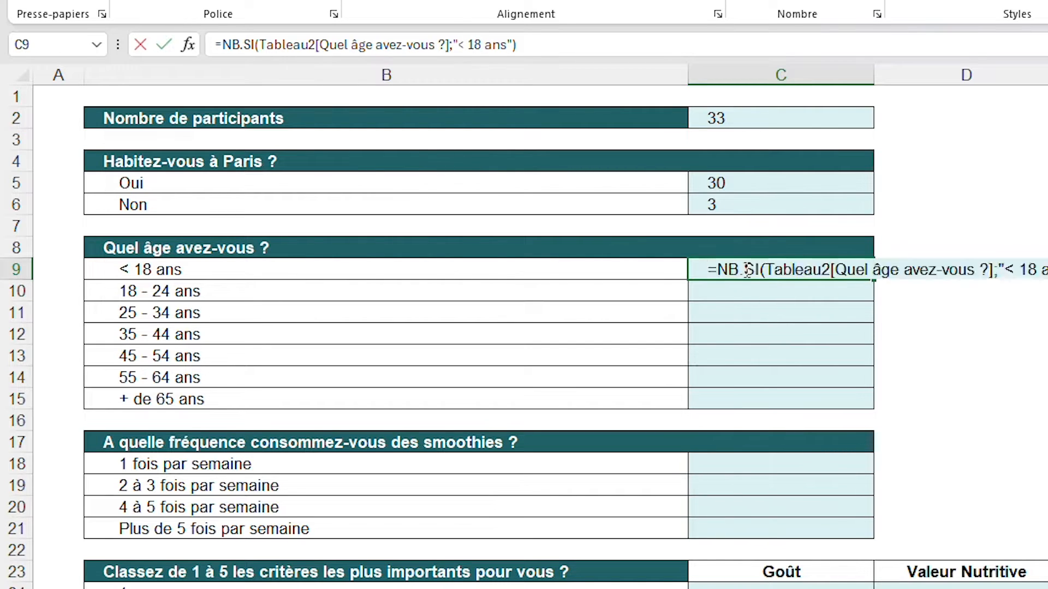
left_click_drag(760, 285, 775, 400)
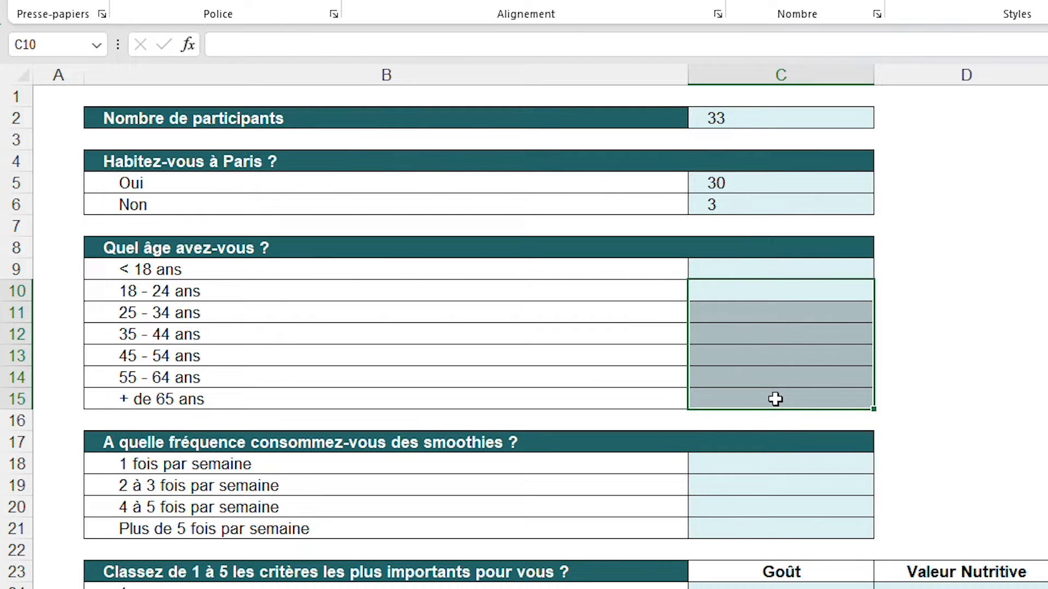
left_click(783, 268)
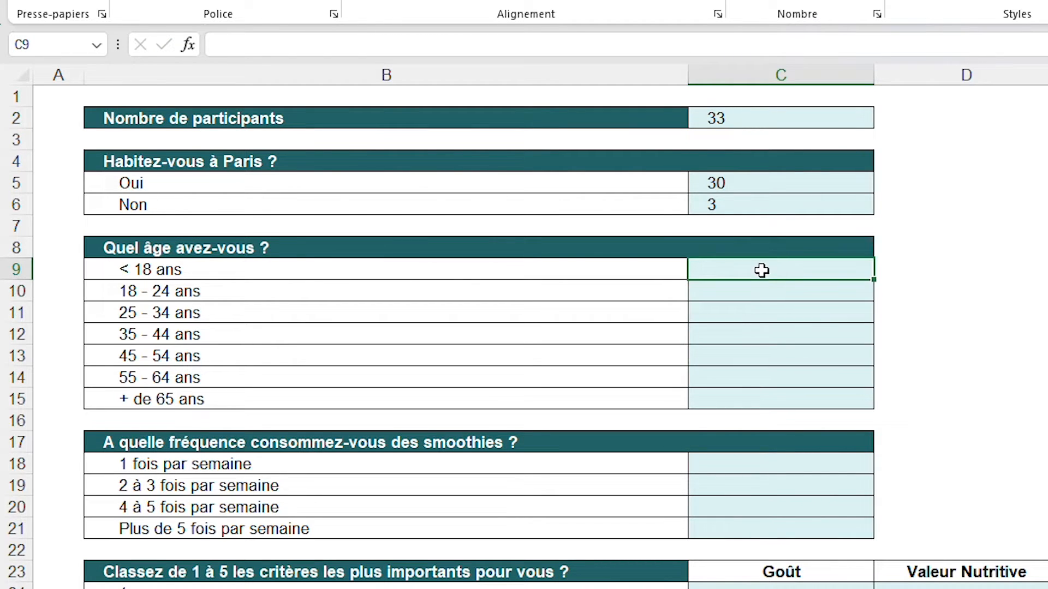
left_click_drag(763, 286, 750, 402)
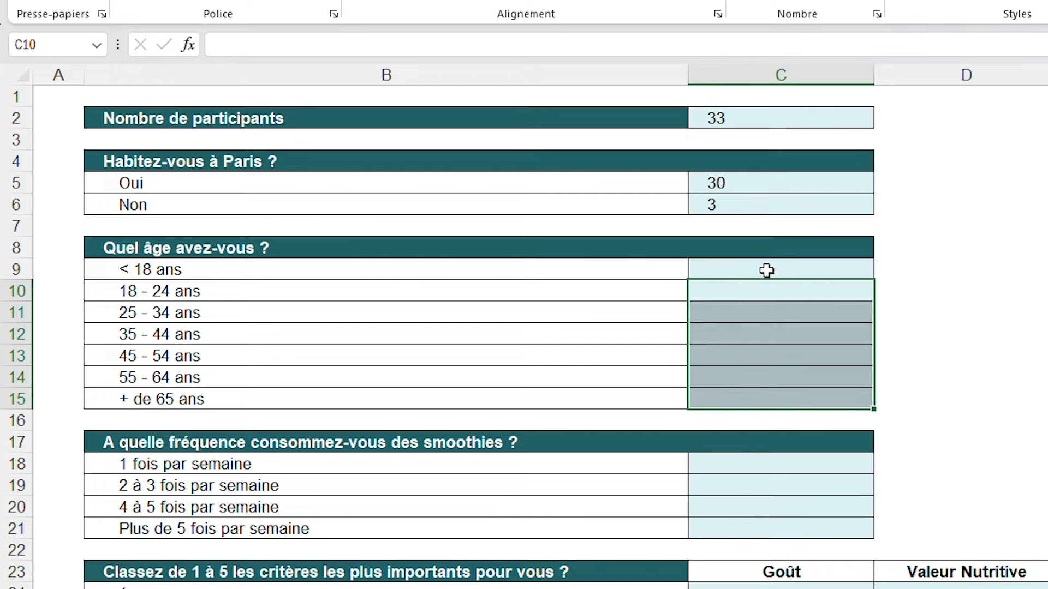
left_click(764, 271)
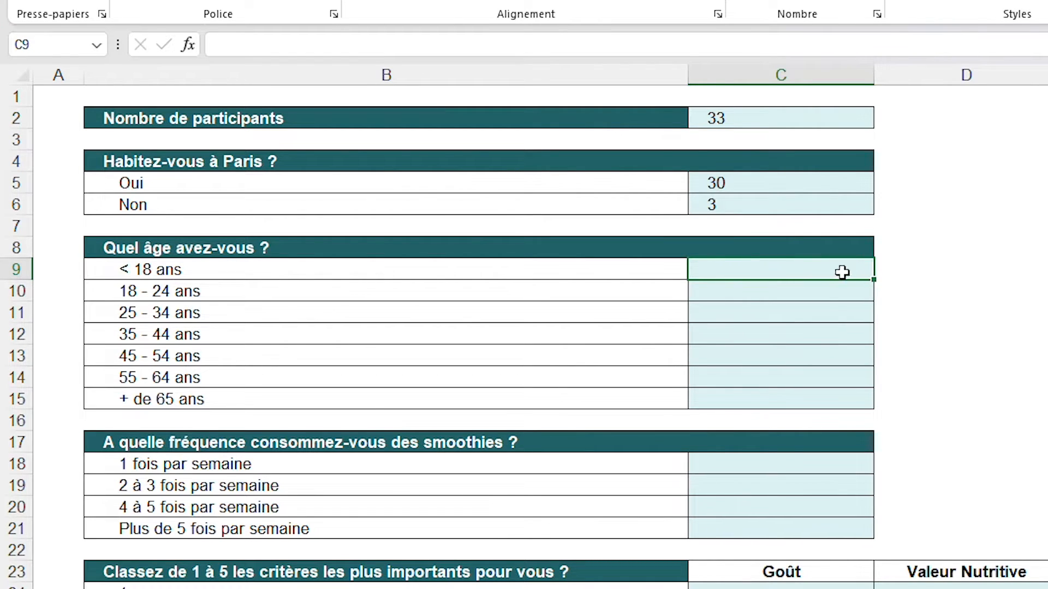
Count the 18–24 respondents in C10 with =NB.SI(Tableau2[Quel âge avez-vous ?]; "18 - 24 ans"), taking the range from the Réponses sheet
left_click(811, 291)
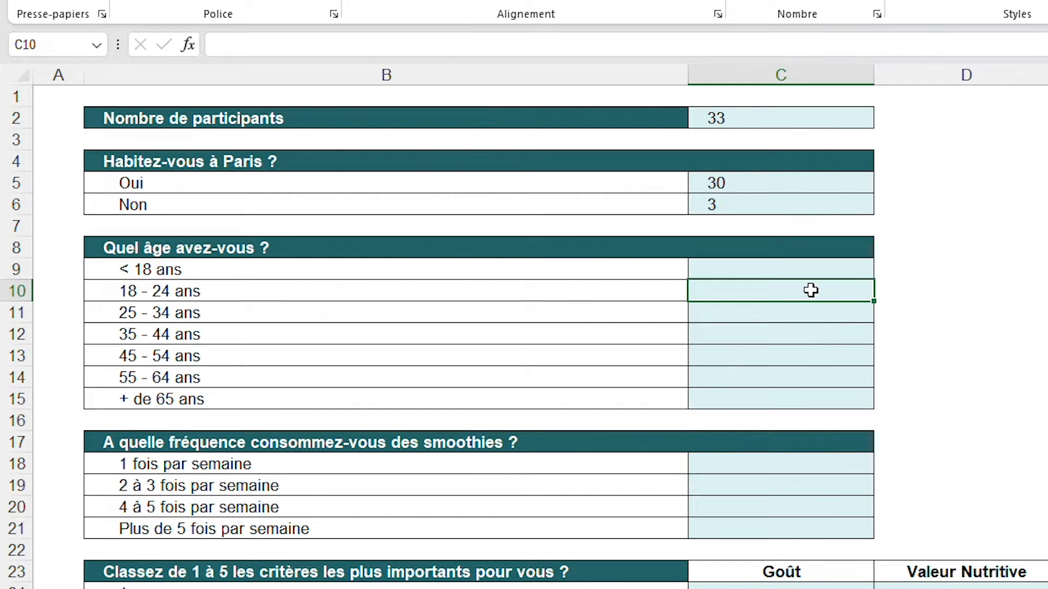
type("=NB.SI")
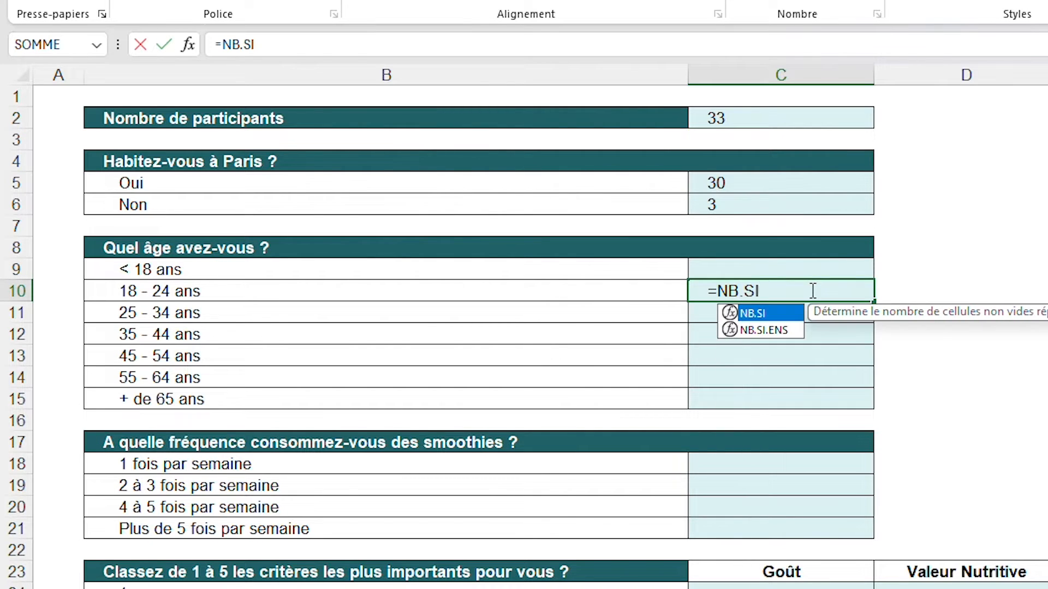
type("(")
key("ctrl+Page_Down")
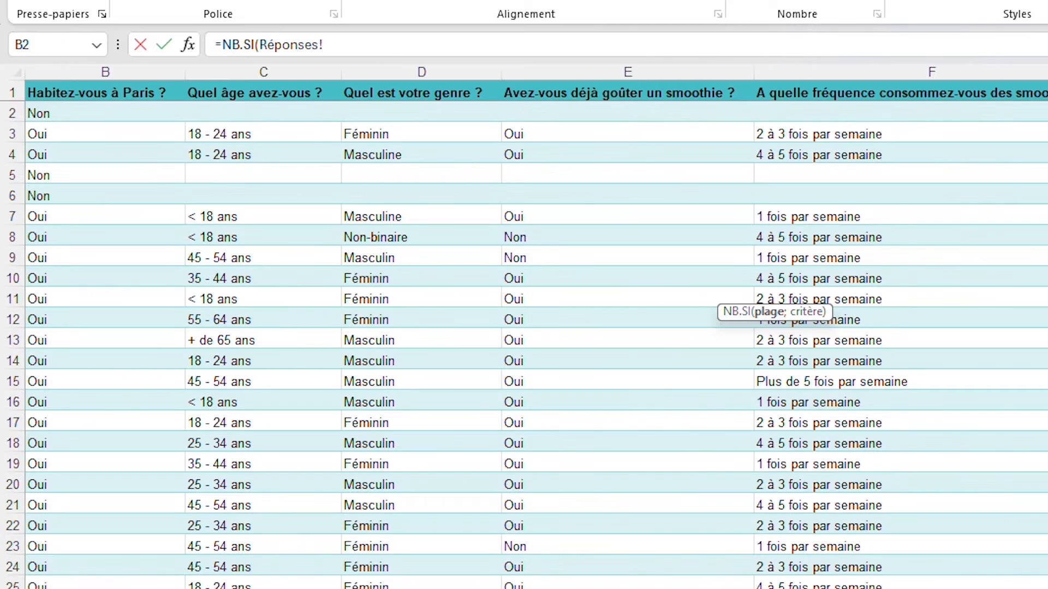
left_click(250, 114)
left_click_drag(250, 114, 276, 588)
type(";")
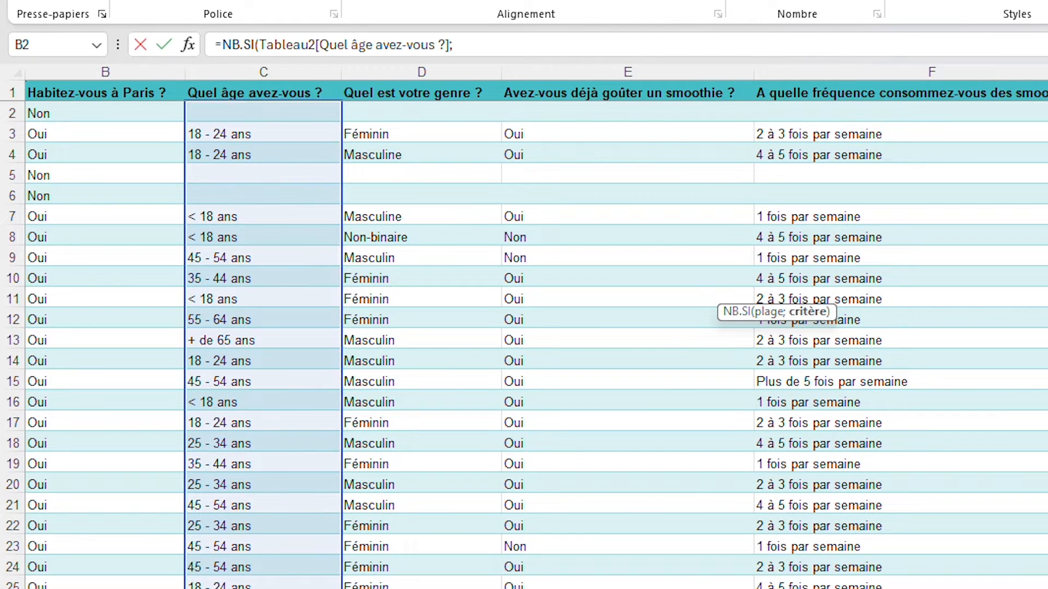
type(" \"")
type("18 -")
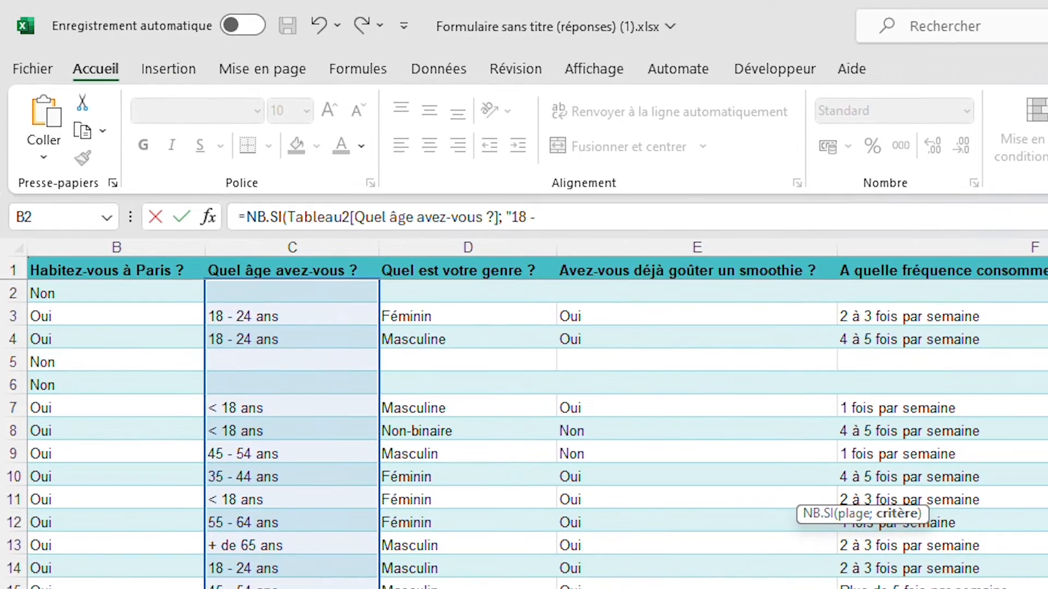
type(" 24 ans\")")
key("Return")
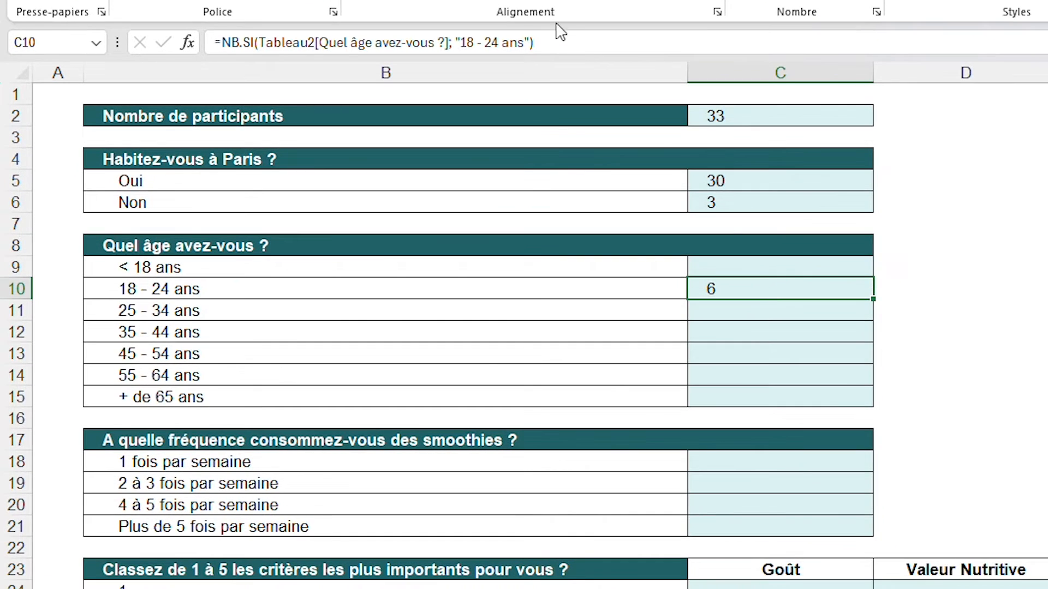
Paste the C10 age-count formula into C11, C12, C13, C14 and C15
left_click(726, 309)
key("ctrl+v")
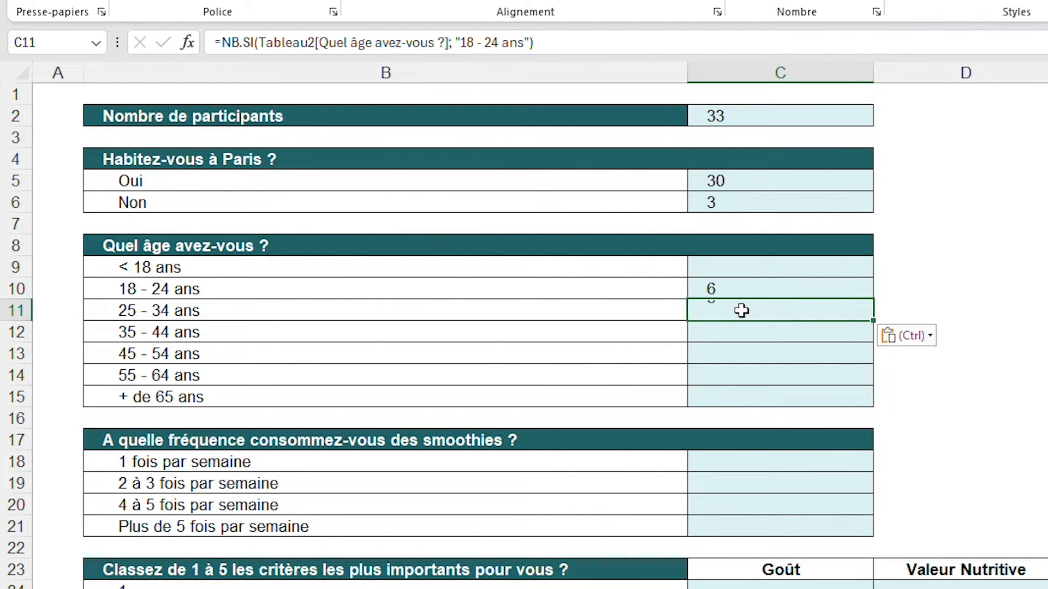
left_click(737, 333)
key("ctrl+v")
left_click(734, 355)
key("ctrl+v")
left_click(724, 381)
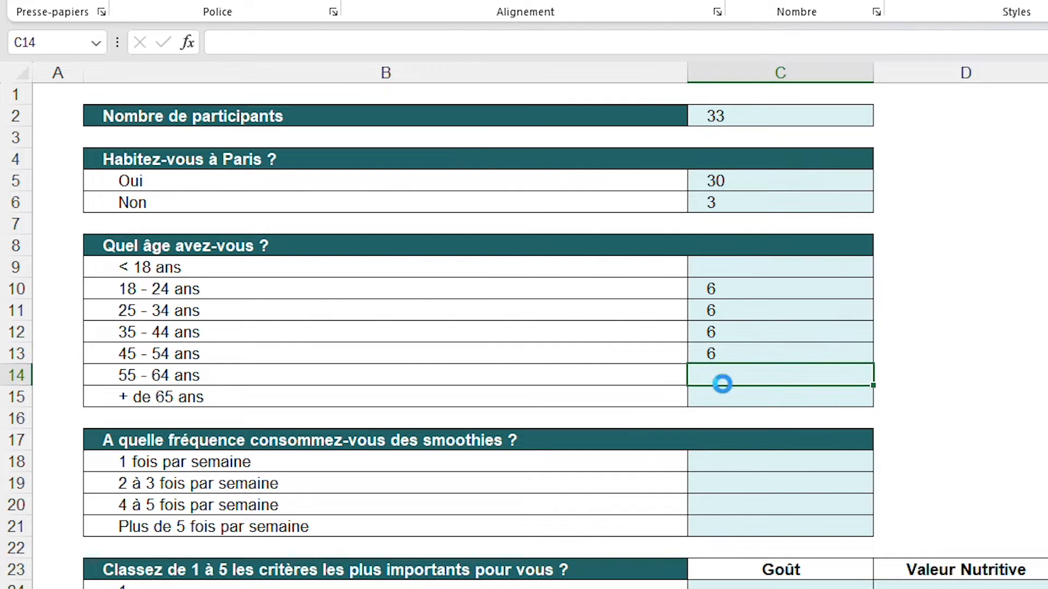
key("ctrl+v")
left_click(728, 394)
key("ctrl+v")
Change the criterion of the C11 formula to "25 - 34 ans"
left_click(745, 310)
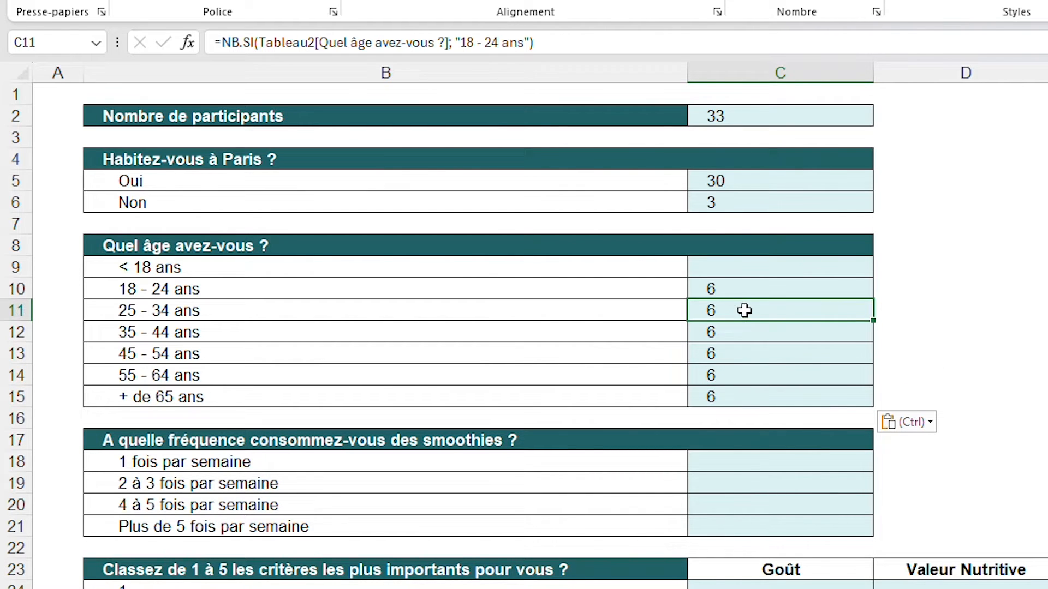
left_click(502, 43)
key("shift+Left")
key("shift+Left")
key("shift+Left")
key("shift+Left")
key("shift+Left")
key("shift+Left")
key("shift+Left")
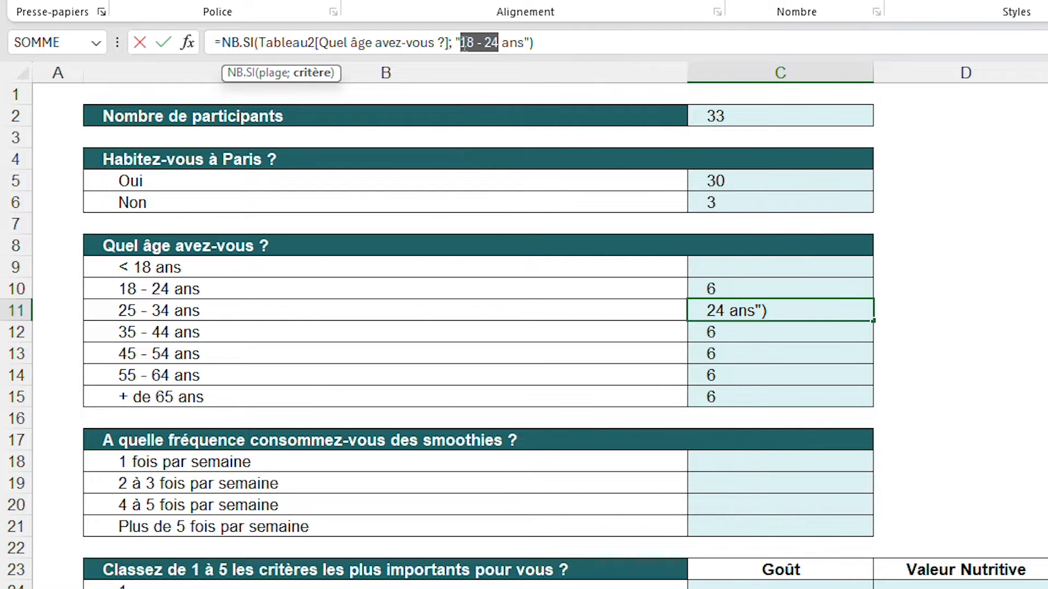
type("25 - 34")
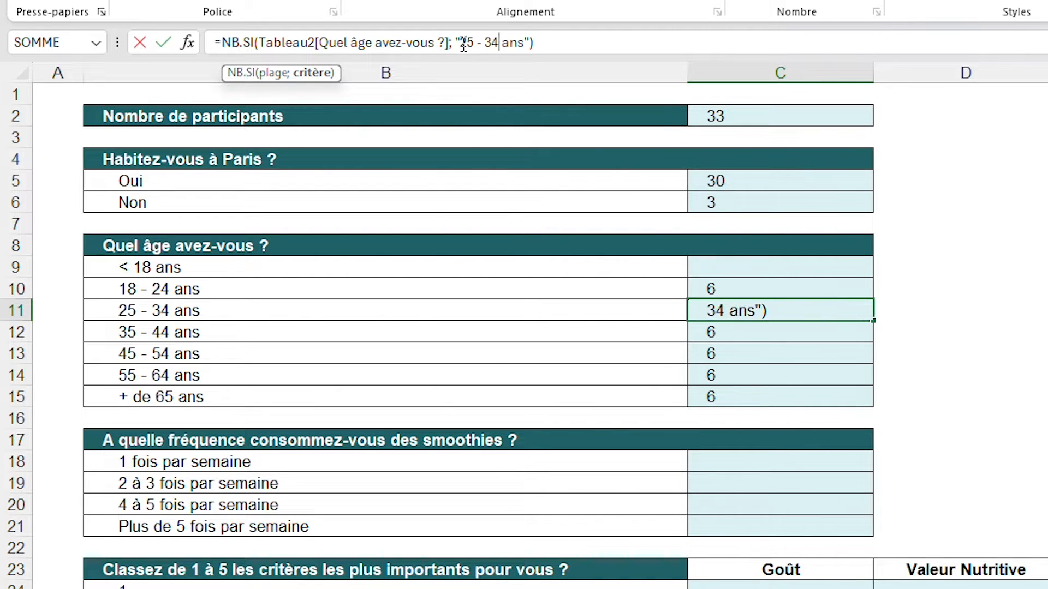
key("Return")
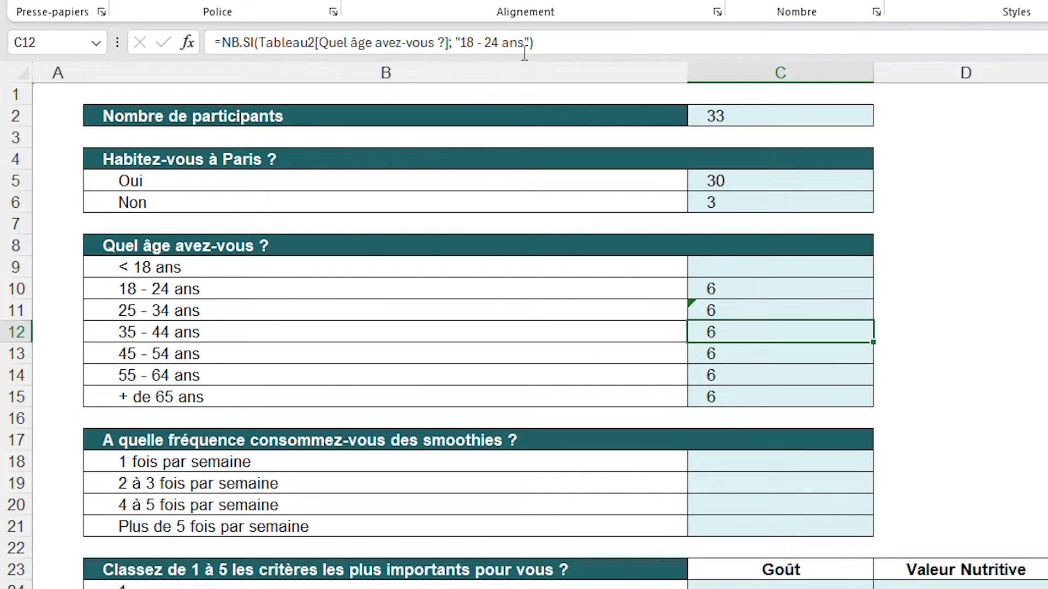
Change the criterion of the C12 formula to "35 - 44 ans"
left_click(499, 42)
left_click_drag(499, 42, 463, 56)
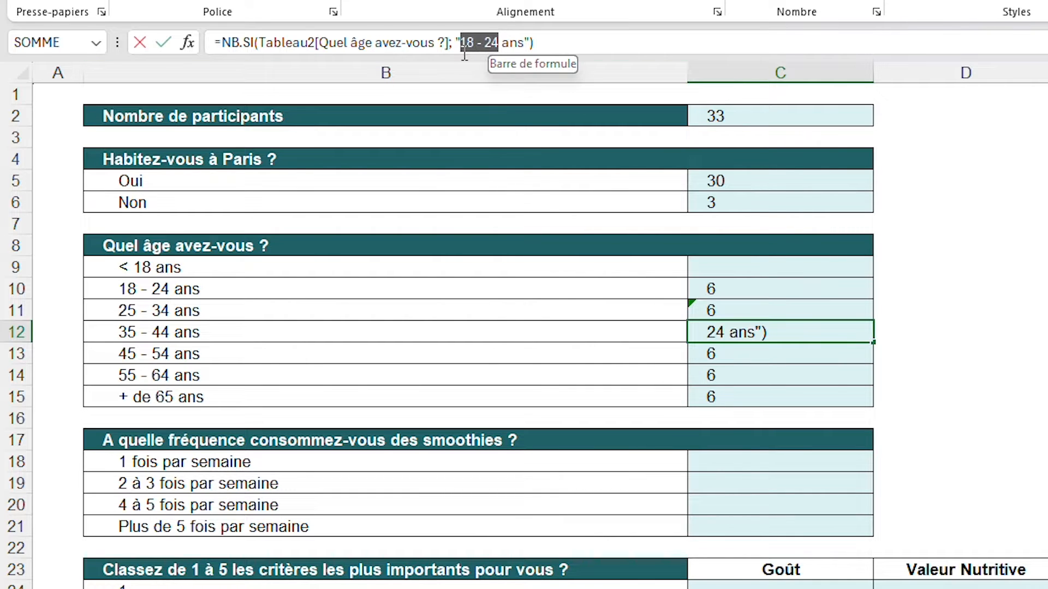
type("35")
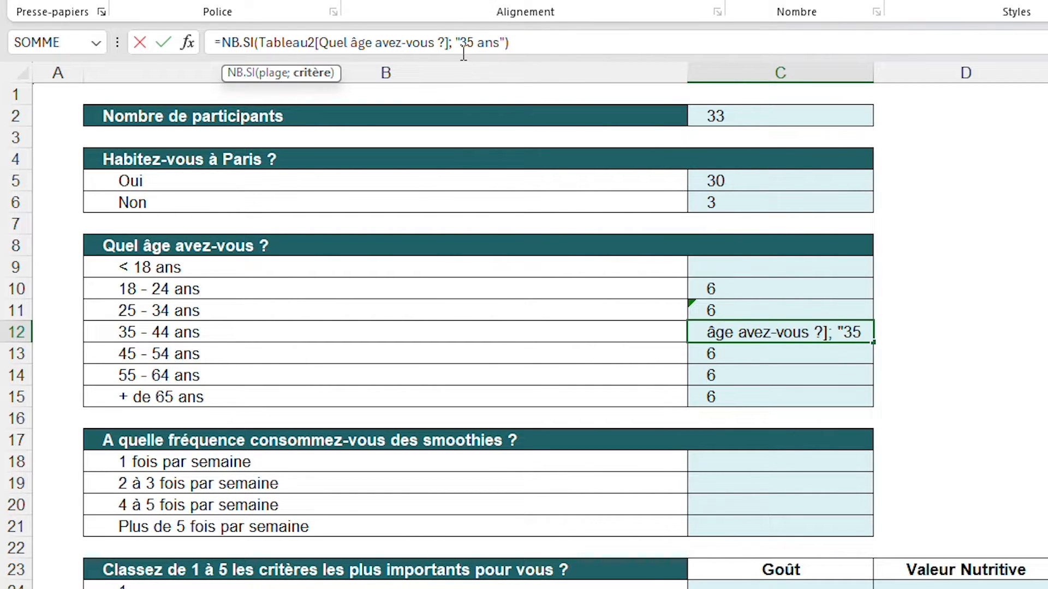
type(" - 44")
key("Return")
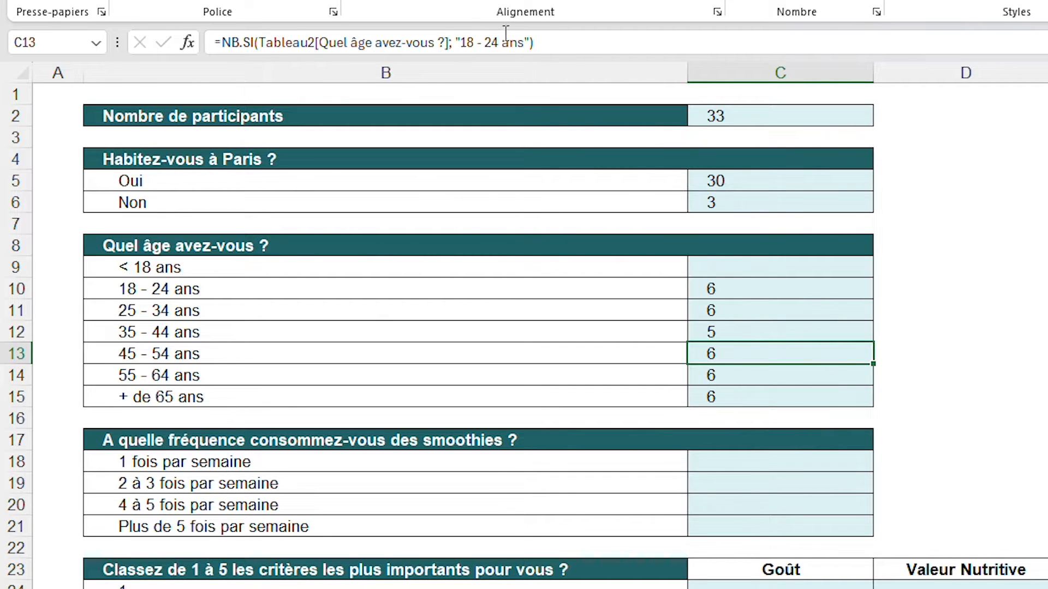
Change the formula criteria to "45 - 54 ans" in C13 and "55 - 64 ans" in C14
left_click_drag(498, 42, 465, 46)
type("45")
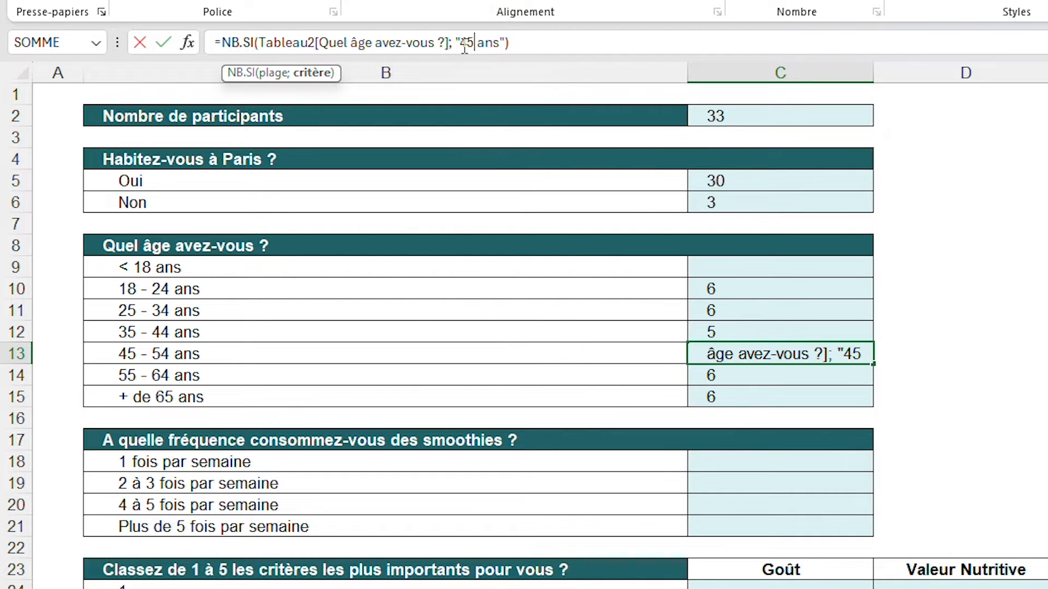
type(" - 54")
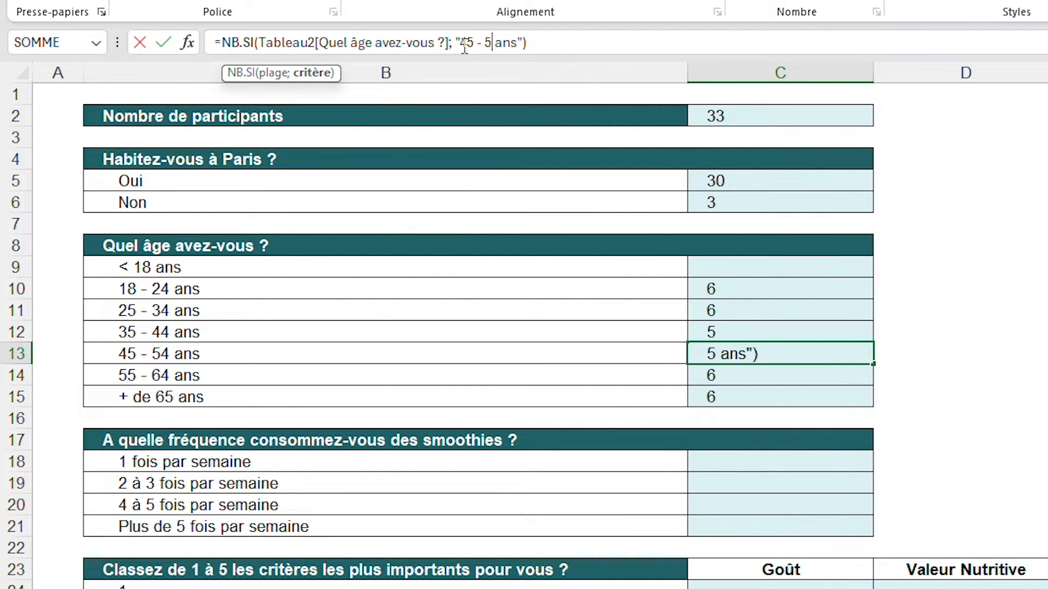
key("Return")
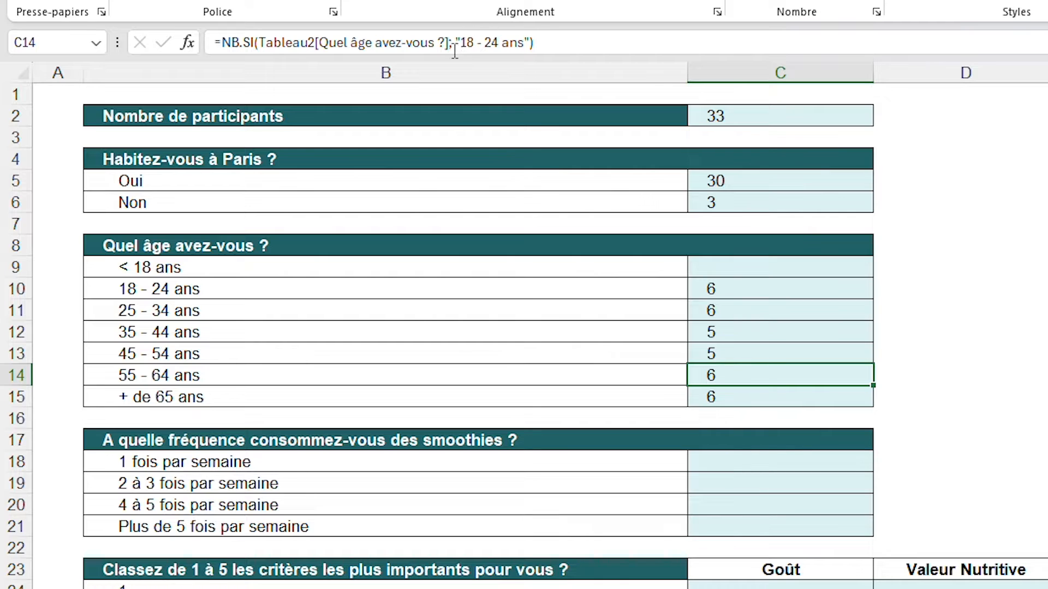
left_click_drag(498, 43, 462, 49)
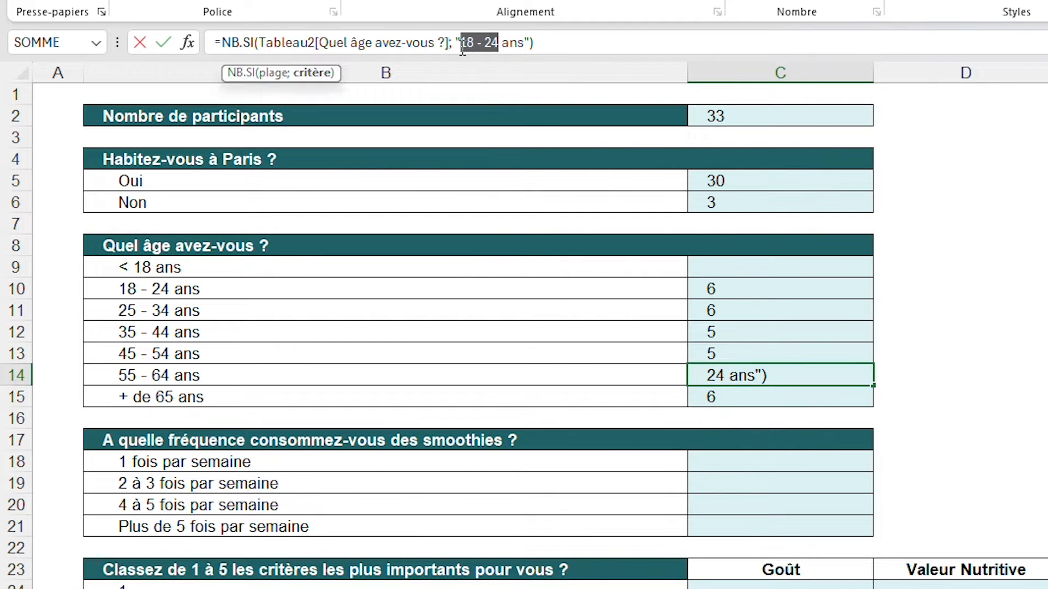
type("55 - 6")
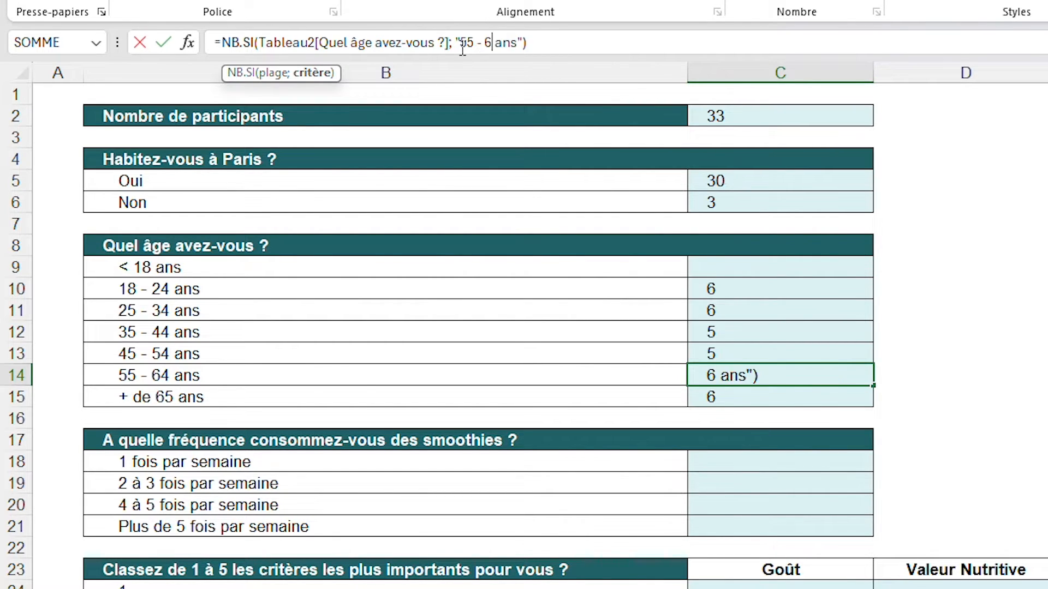
type("4")
key("Return")
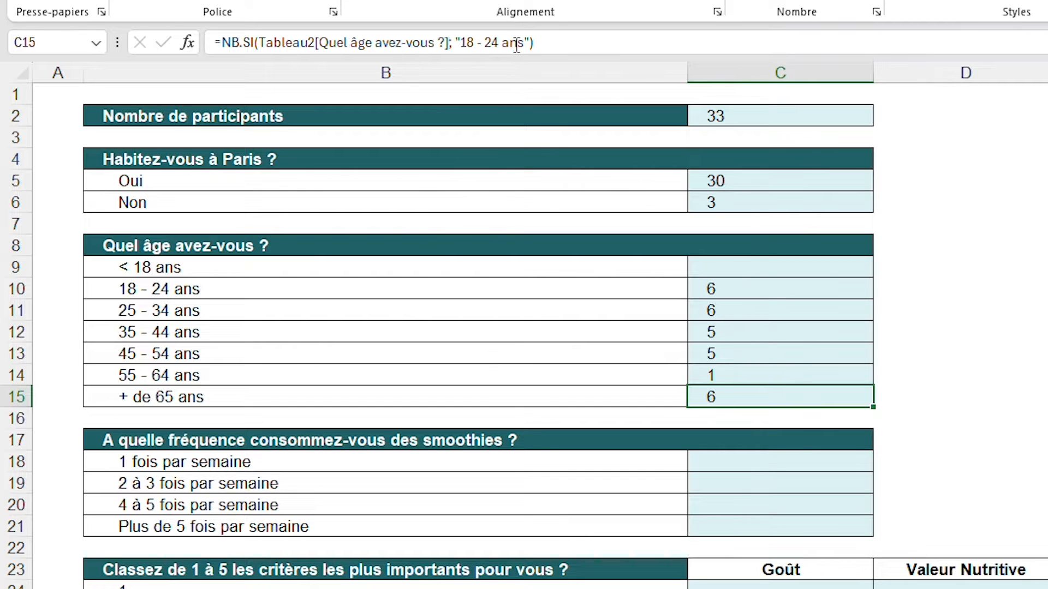
Change the criterion of the C15 formula to "+ de 65 ans"
left_click(498, 43)
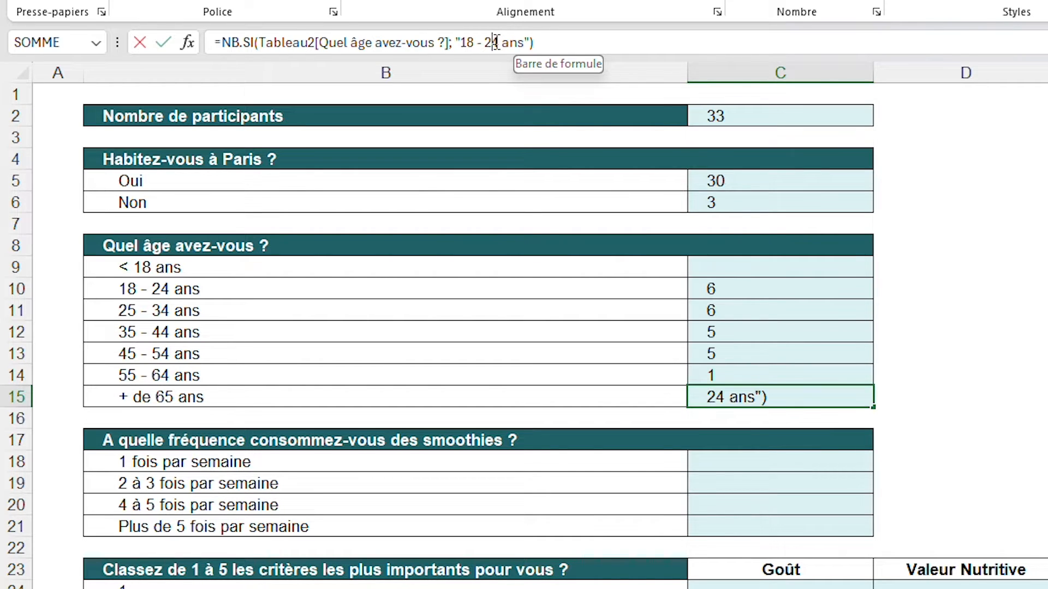
left_click_drag(498, 43, 464, 44)
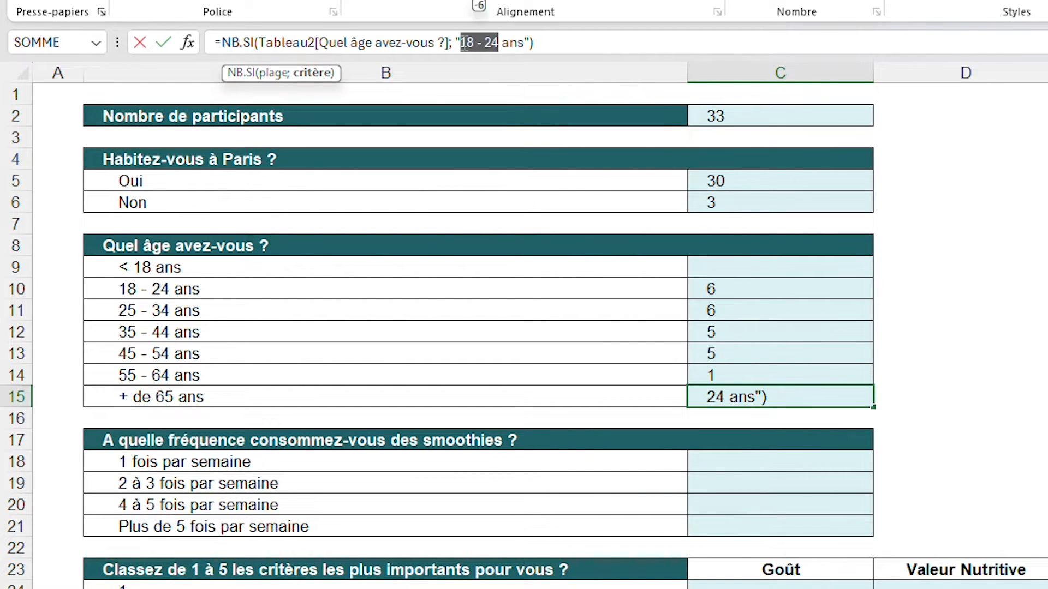
type("+ de 65")
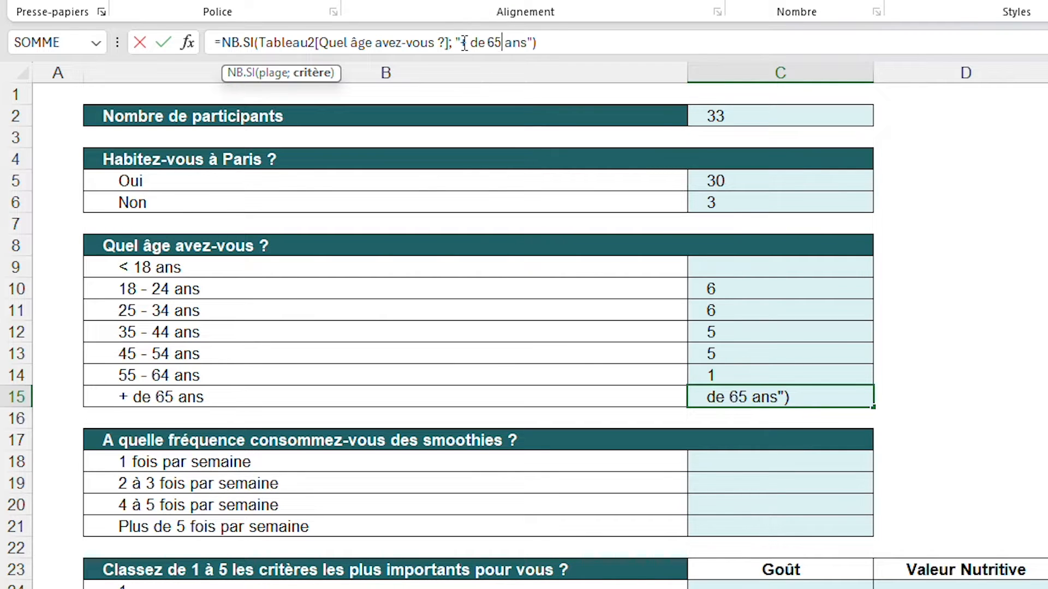
key("Return")
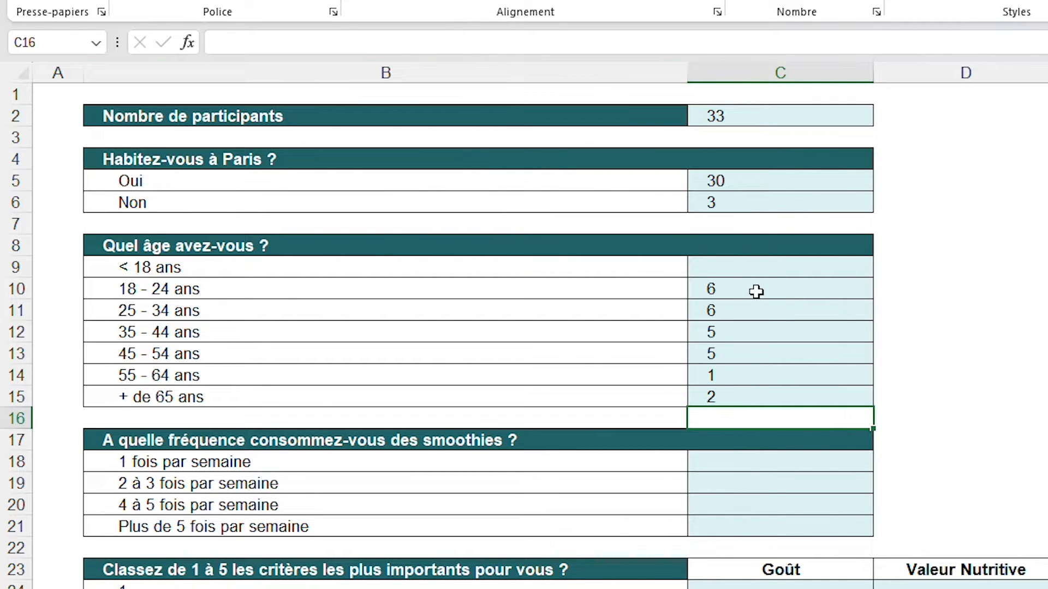
Calculate the under-18 count in C9 by subtracting the other age groups from the Oui count, with =C5-SOMME(C10:C15)
left_click_drag(758, 290, 735, 397)
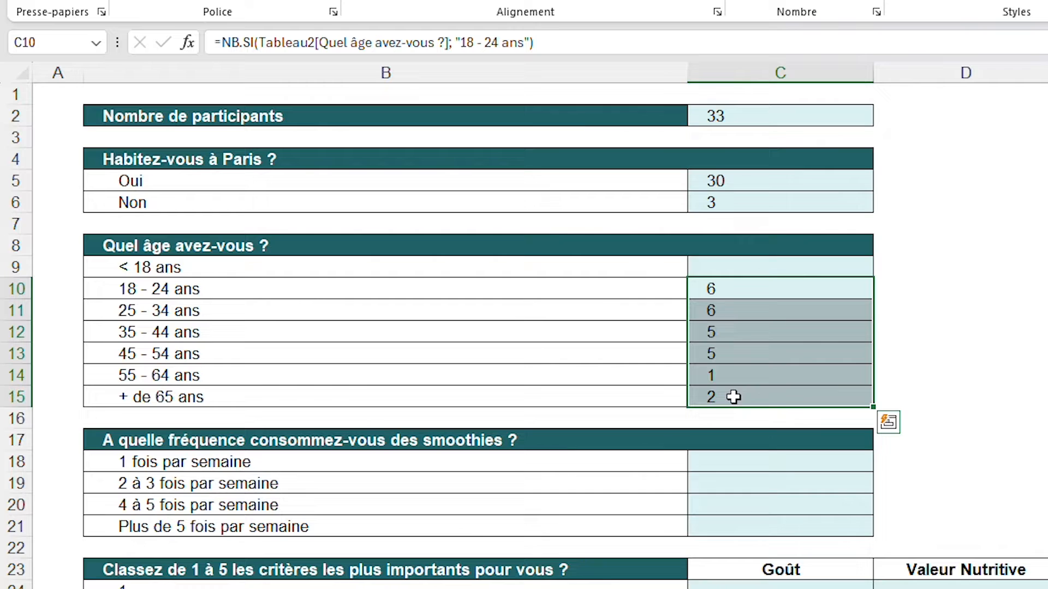
double_click(751, 267)
type("=")
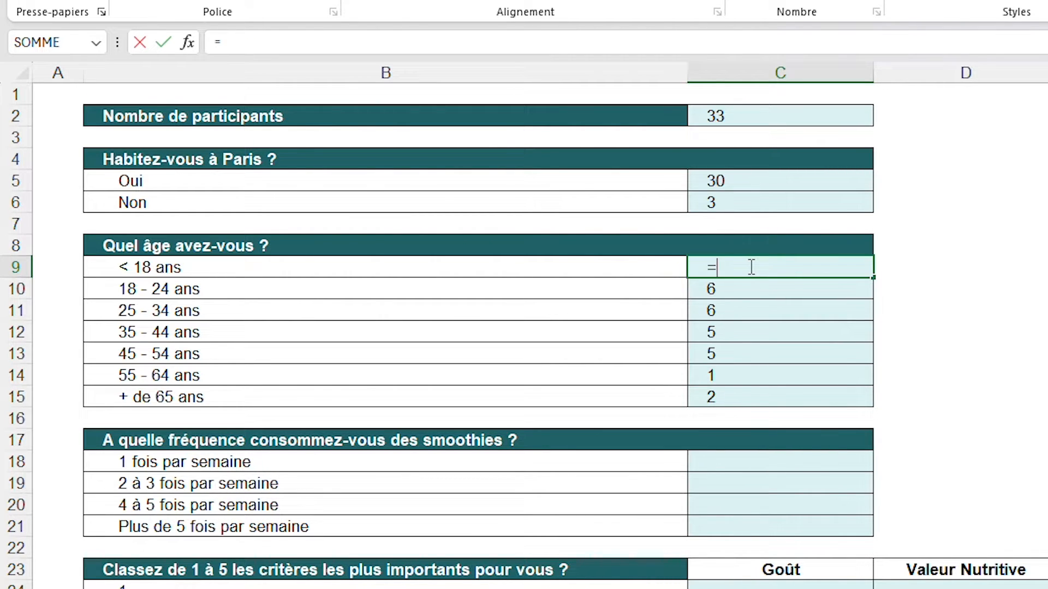
left_click(747, 180)
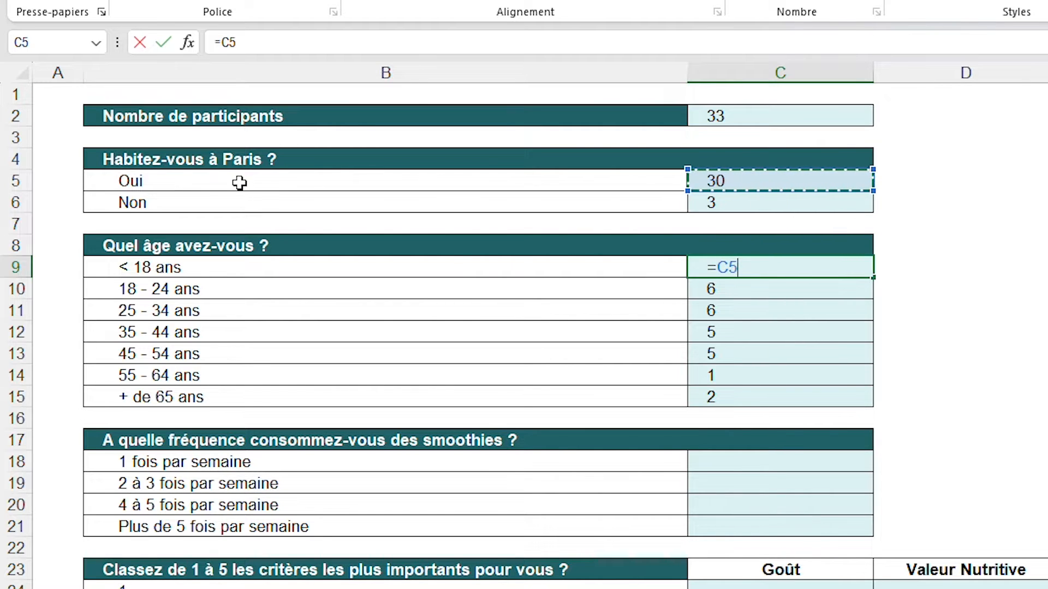
type("-SOMME")
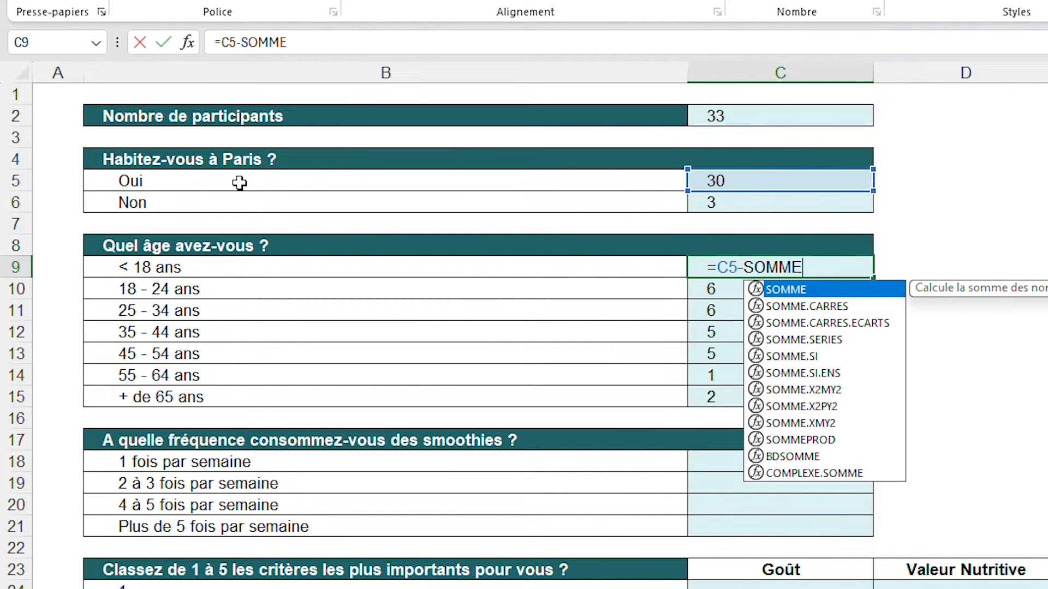
type("(")
left_click_drag(726, 291, 720, 400)
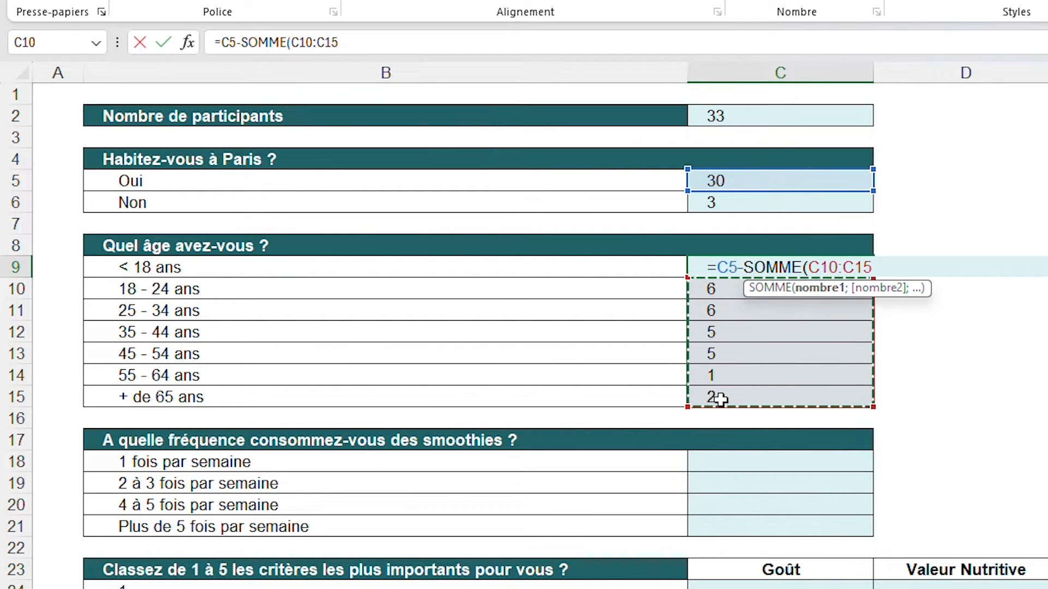
type(")")
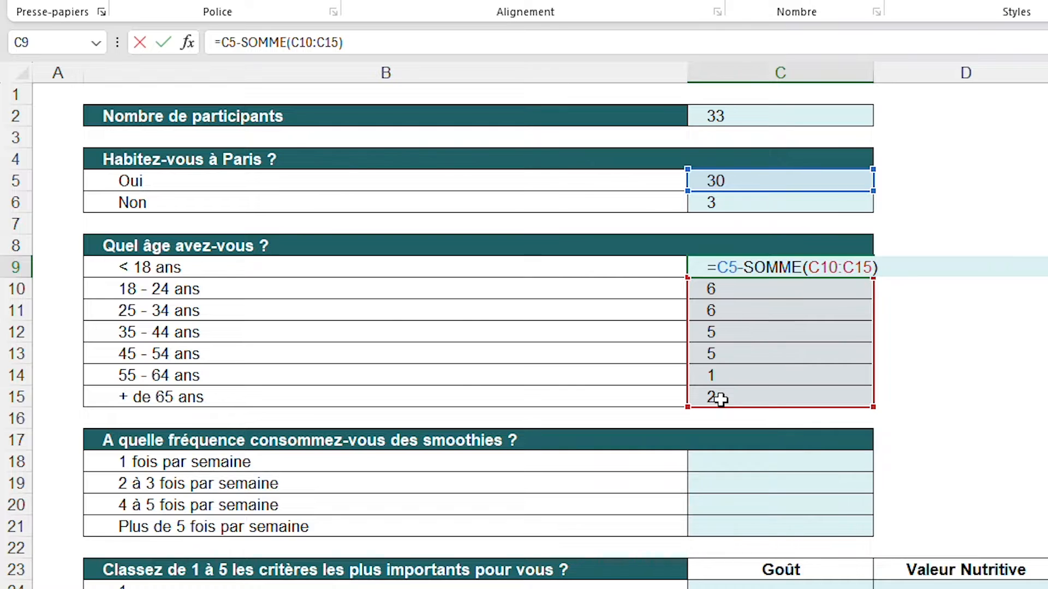
key("Return")
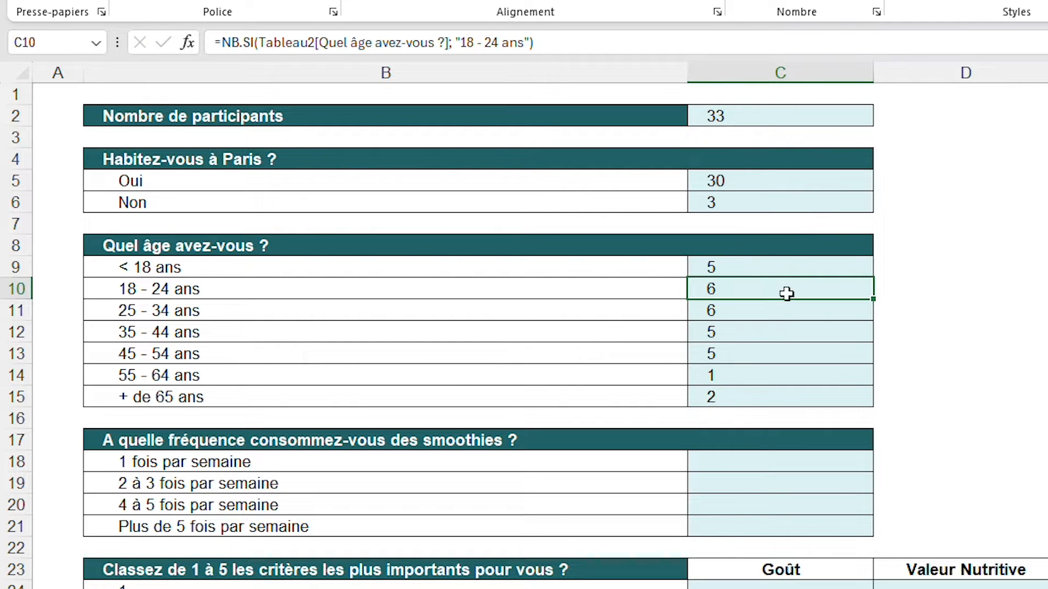
left_click(784, 267)
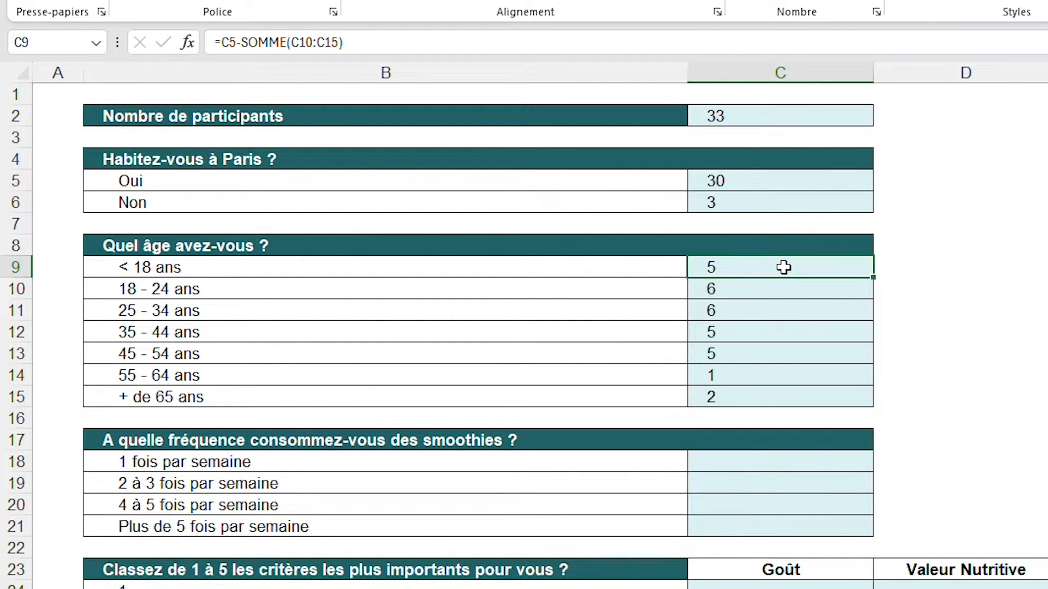
Count the weekly smoothie drinkers in C18 using NB.SI on the Réponses sheet's "A quelle fréquence consommez-vous des smoothies ?" column with criterion "1 fois par semaine"
scroll(784, 267, "down", 2)
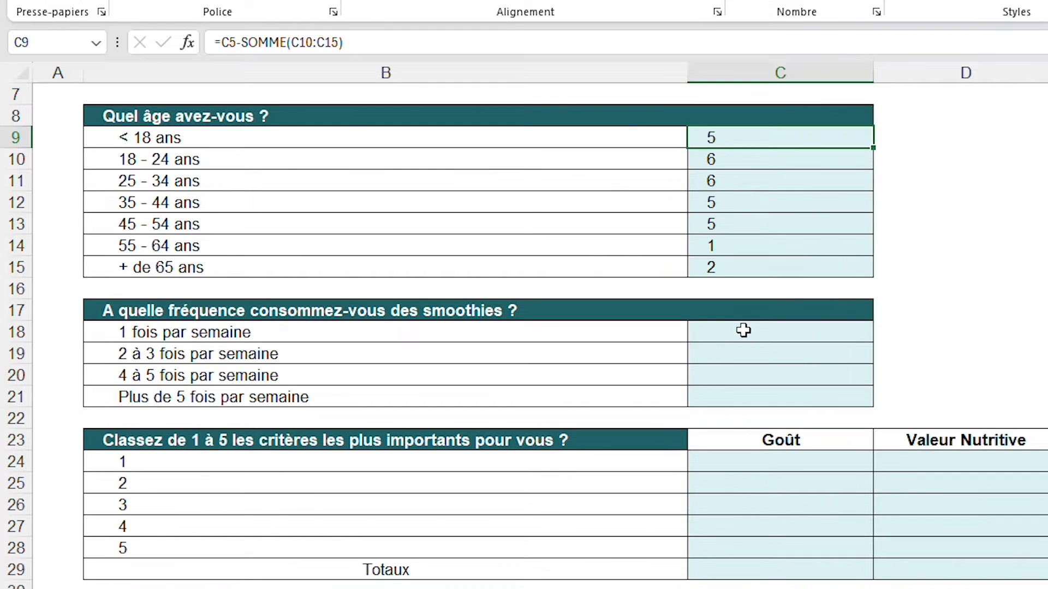
left_click(739, 329)
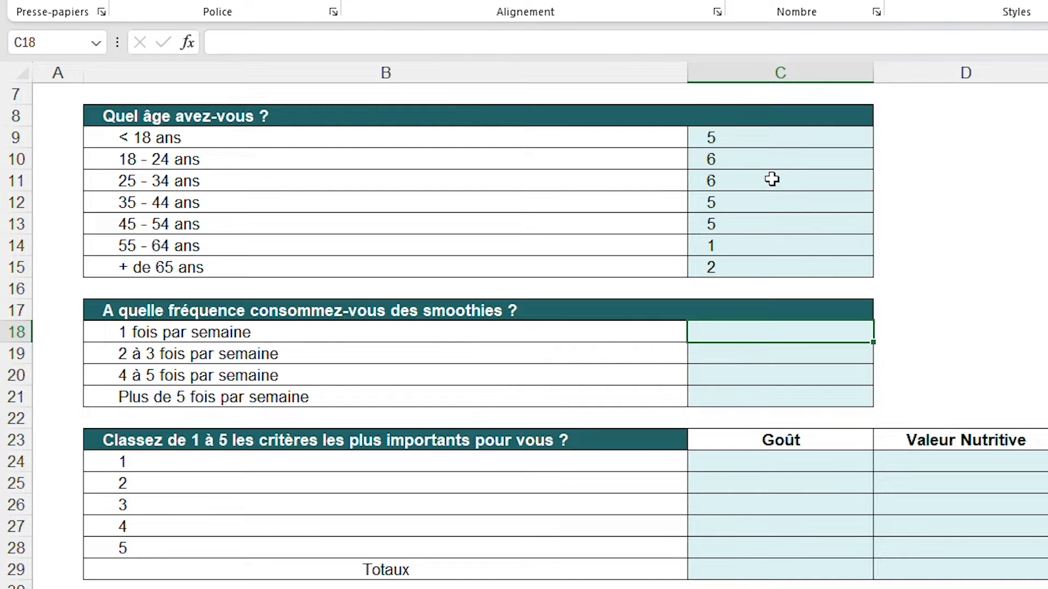
type("=NB;")
key("BackSpace")
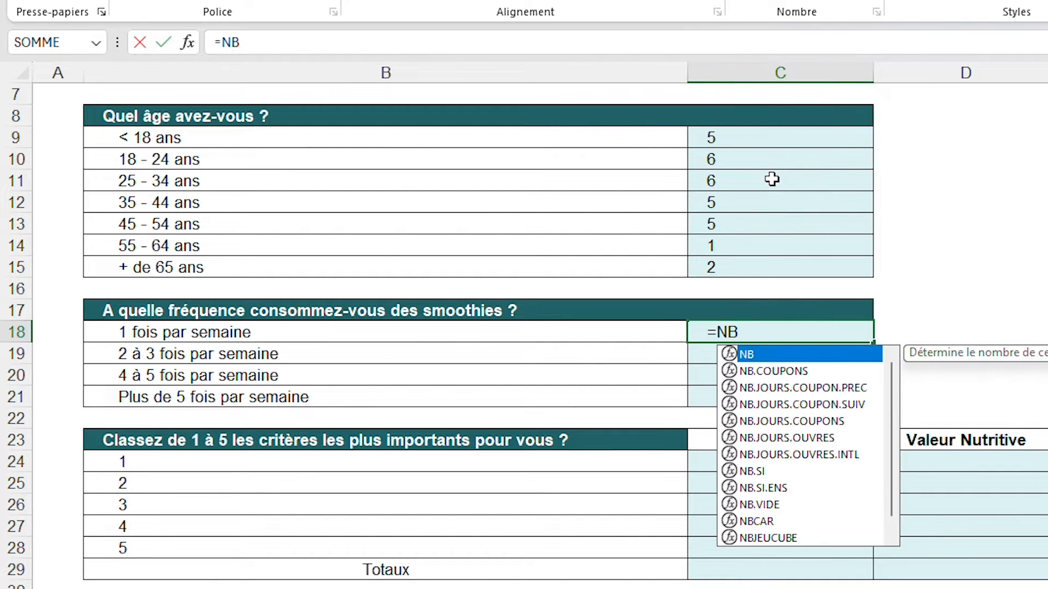
type(".SI(")
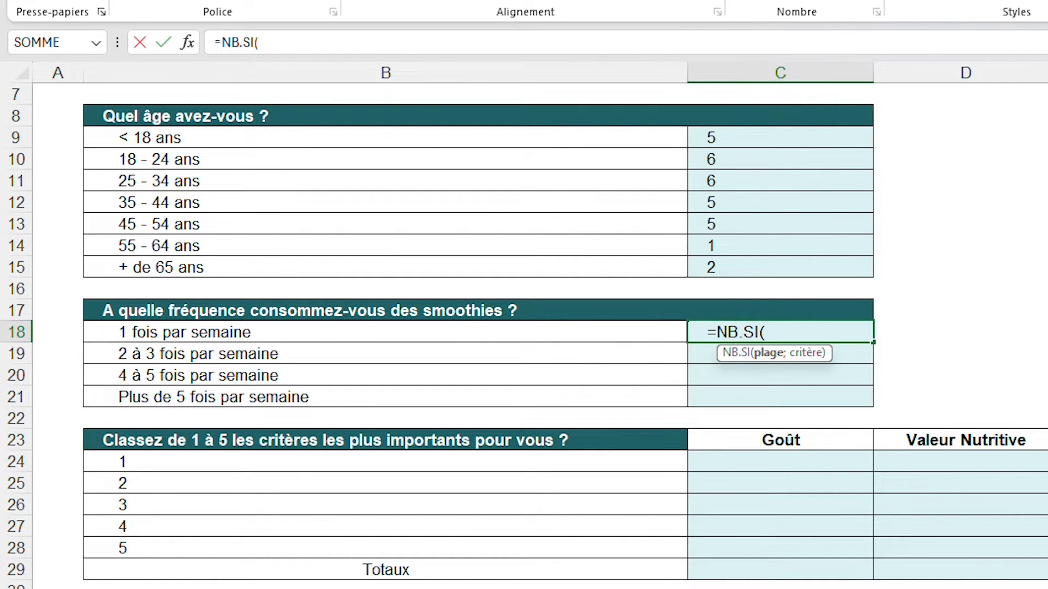
key("ctrl+Page_Down")
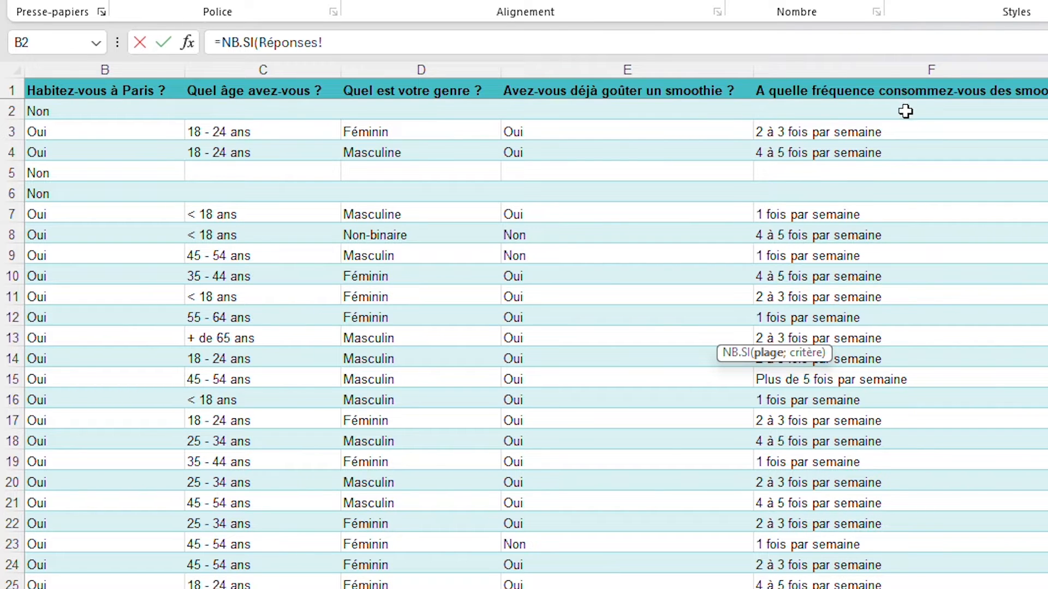
left_click_drag(905, 112, 923, 588)
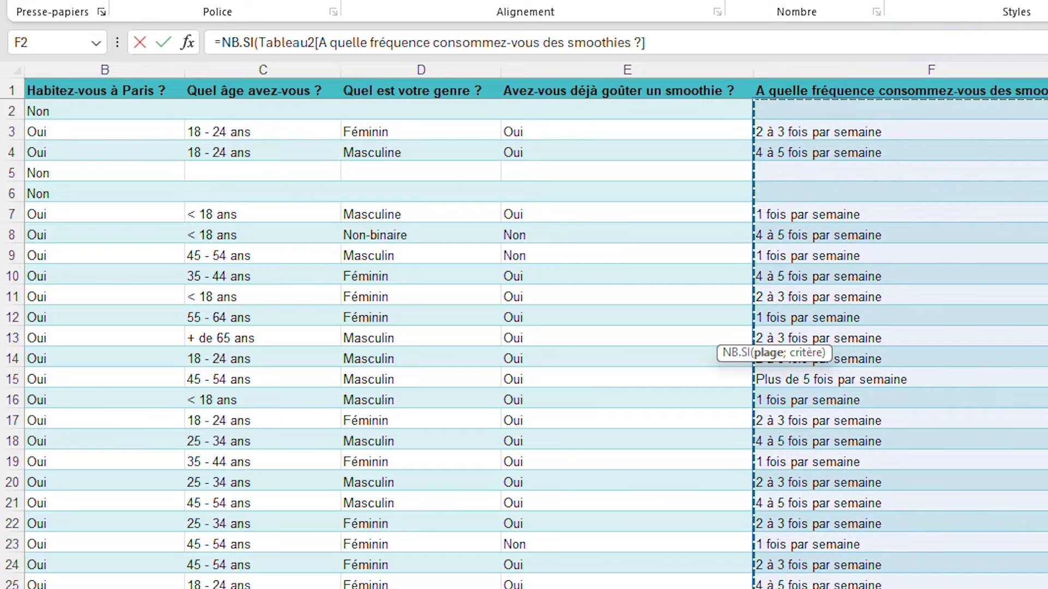
type(";")
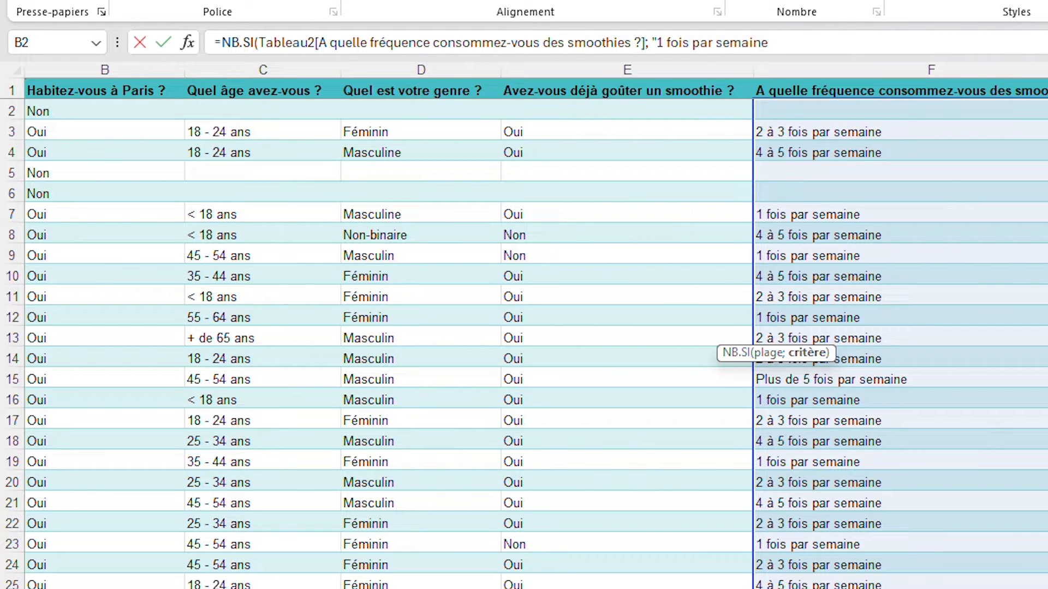
type("\"1 fois par semaine\")")
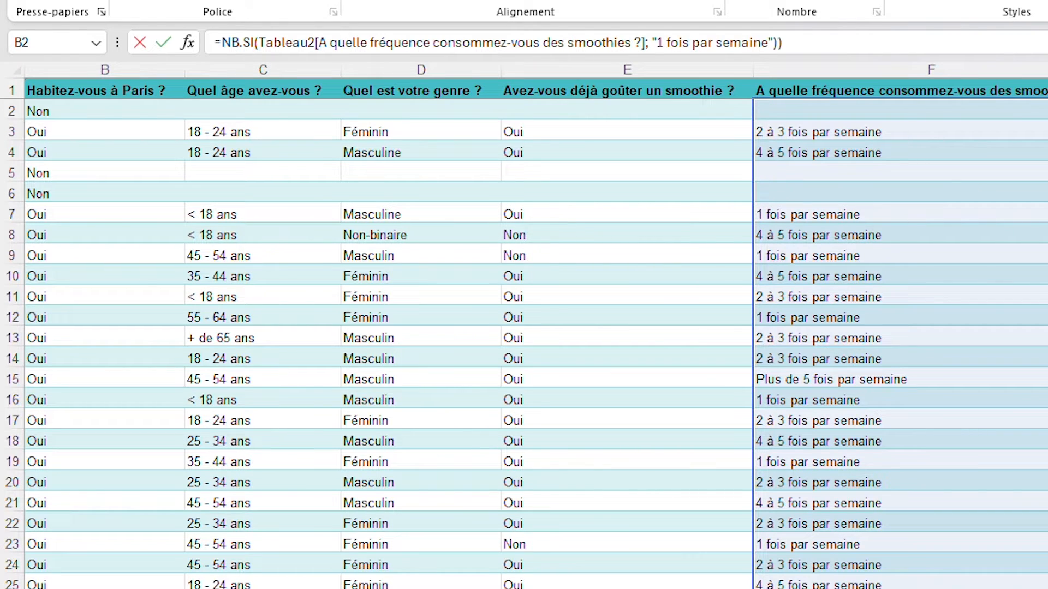
key("Return")
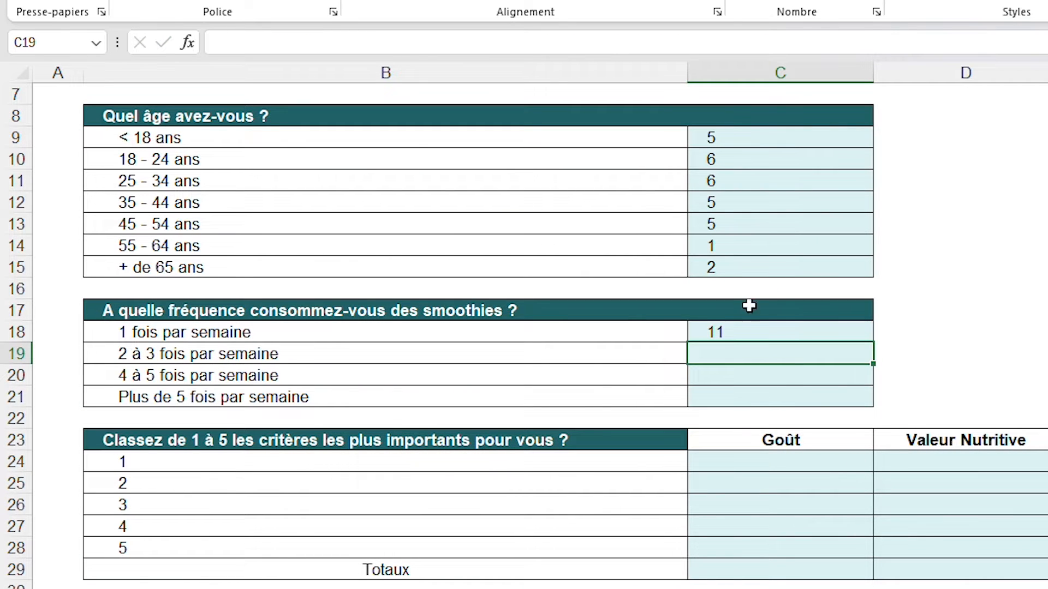
Copy the C18 formula text unchanged into C19, C20 and C21
left_click(753, 332)
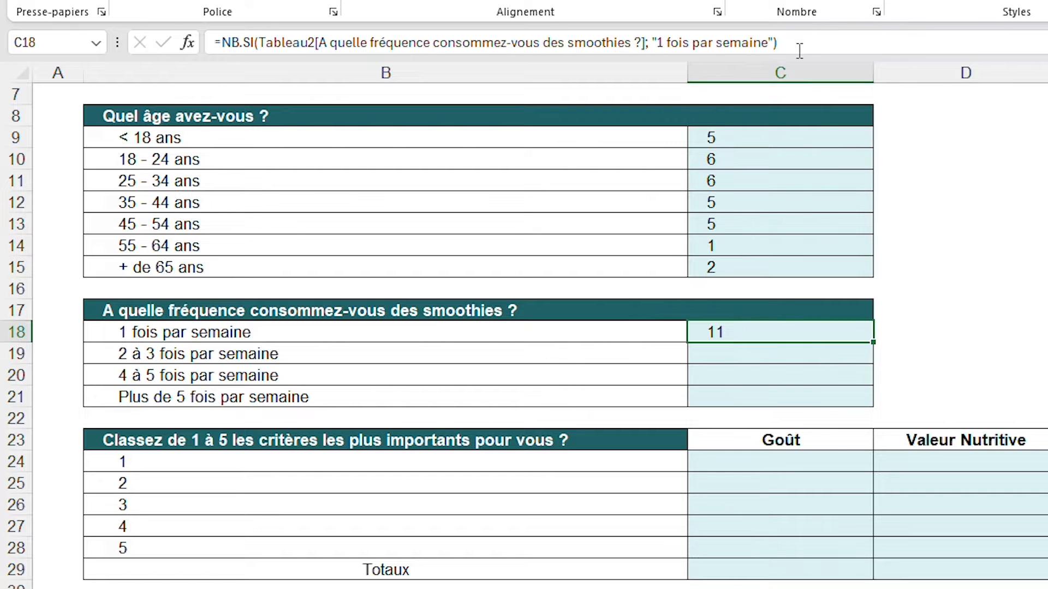
left_click_drag(782, 44, 202, 42)
key("ctrl+c")
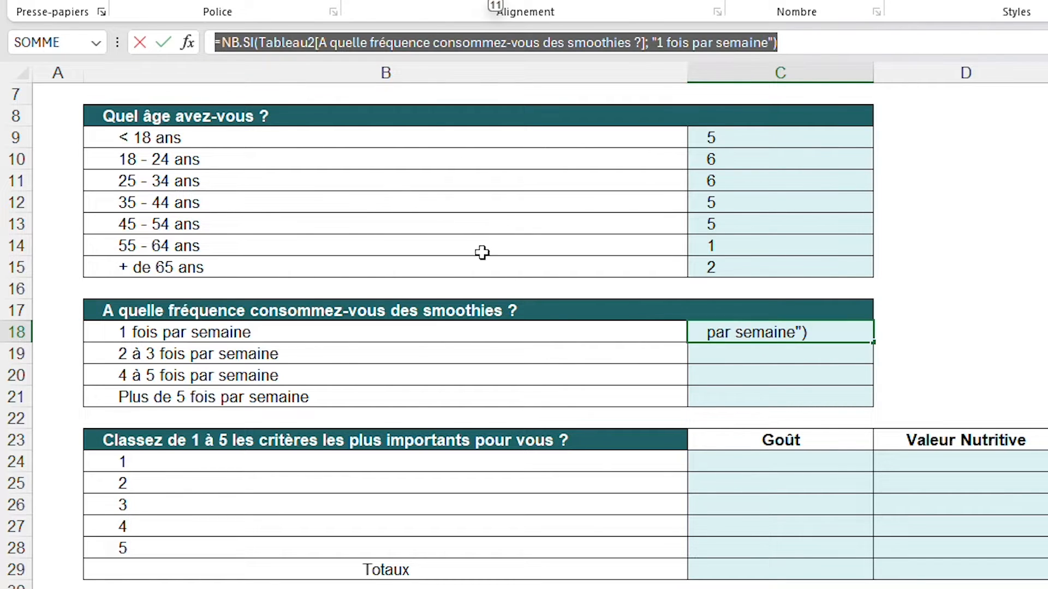
key("Escape")
key("Down")
key("ctrl+v")
key("Down")
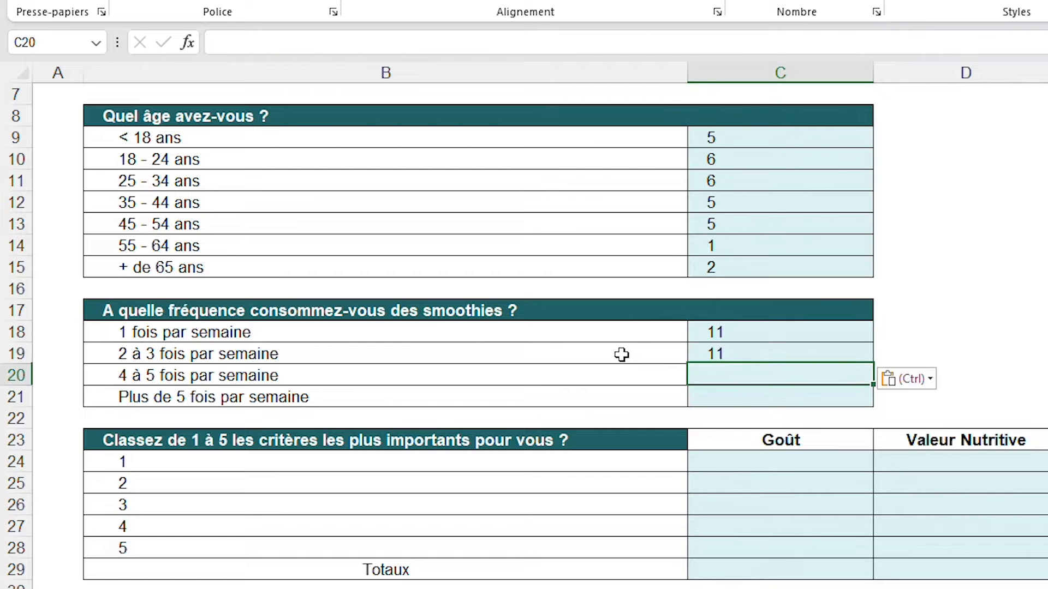
key("ctrl+v")
key("Down")
key("ctrl+v")
Change the criterion of the C19 formula to "2 à 3 fois par semaine", reusing the label text from B19
left_click(762, 354)
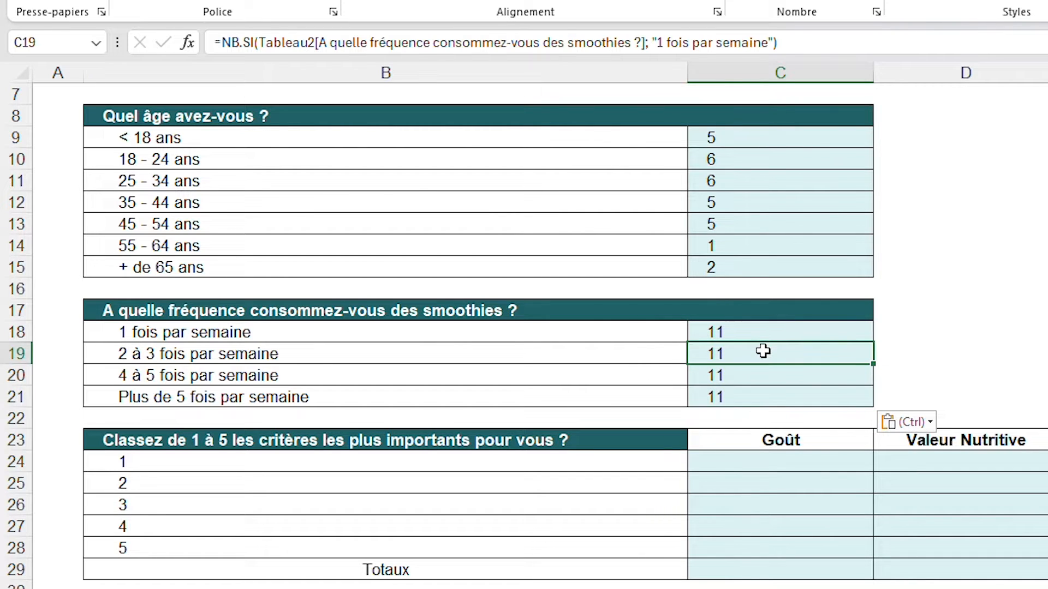
left_click(325, 352)
left_click_drag(390, 42, 184, 38)
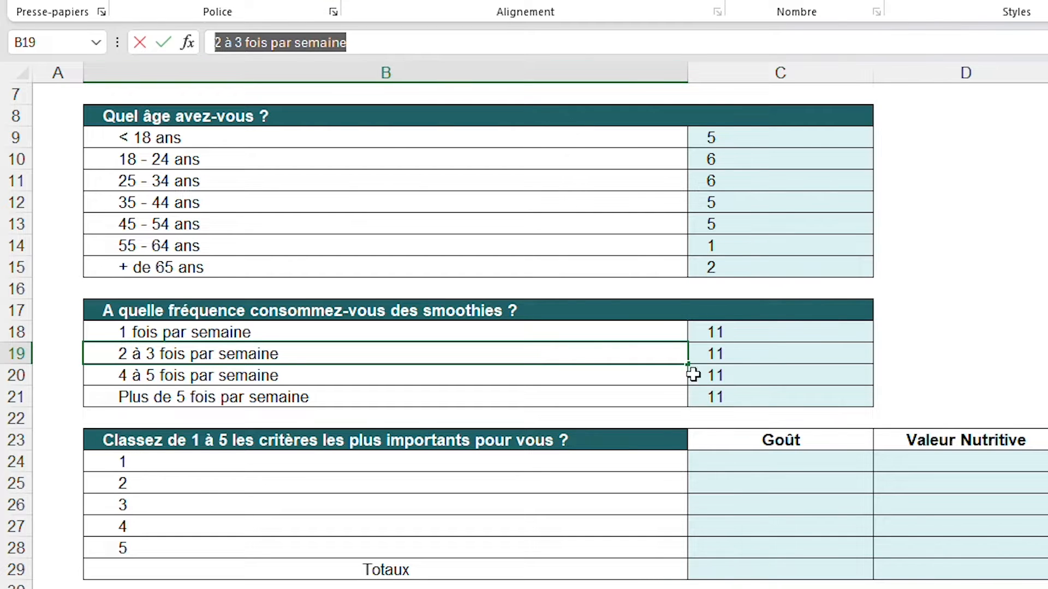
left_click(764, 354)
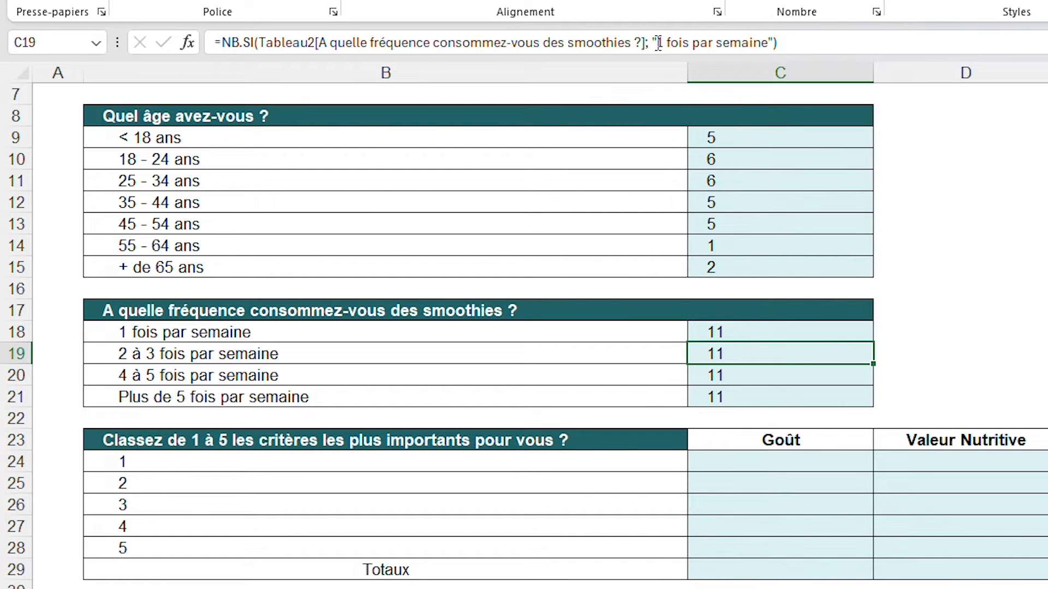
left_click_drag(659, 43, 767, 44)
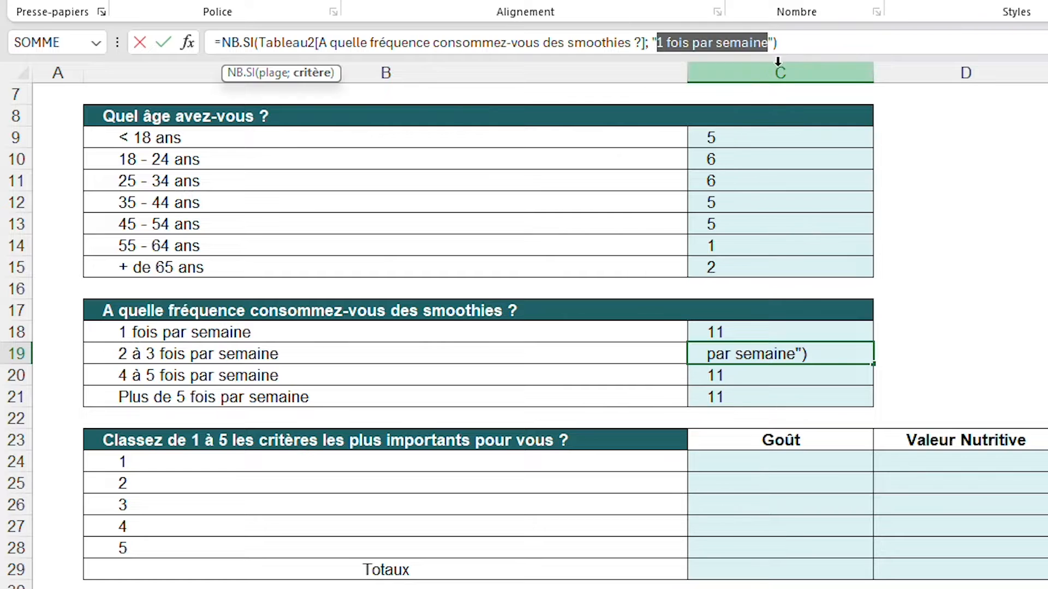
type("2 à 3 fois par semaine")
key("Return")
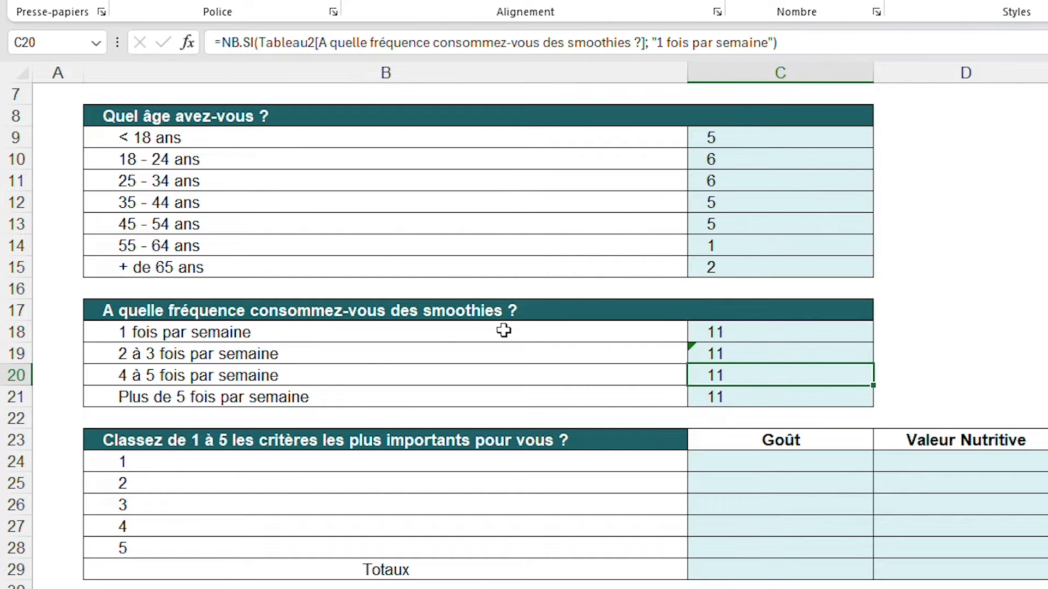
Change the criterion of the C20 formula to "4 à 5 fois par semaine", reusing the label text from B20
left_click(344, 378)
left_click_drag(347, 42, 214, 42)
key("ctrl+c")
left_click(768, 373)
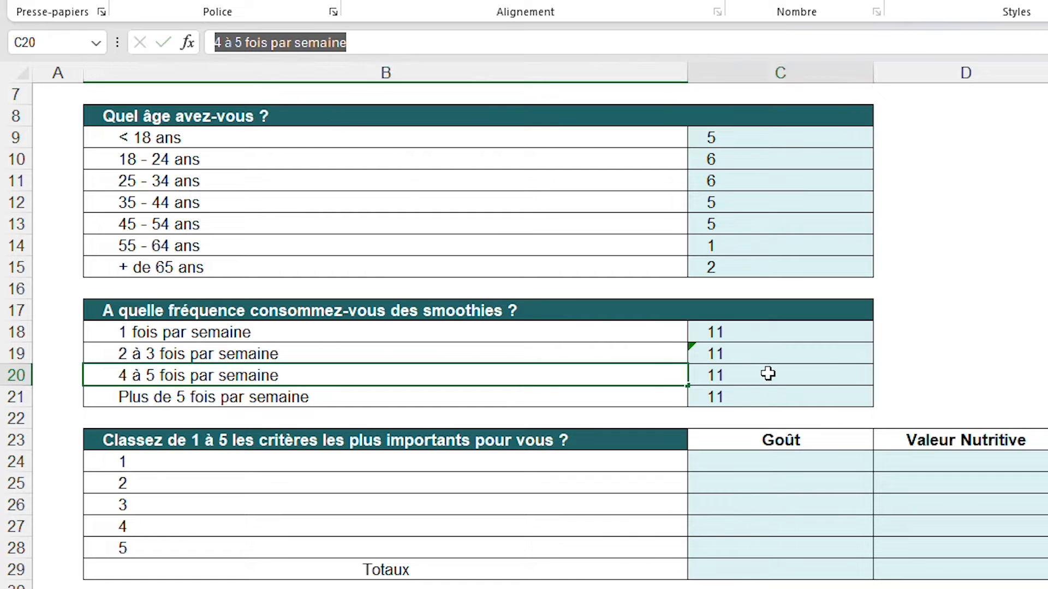
left_click(658, 42)
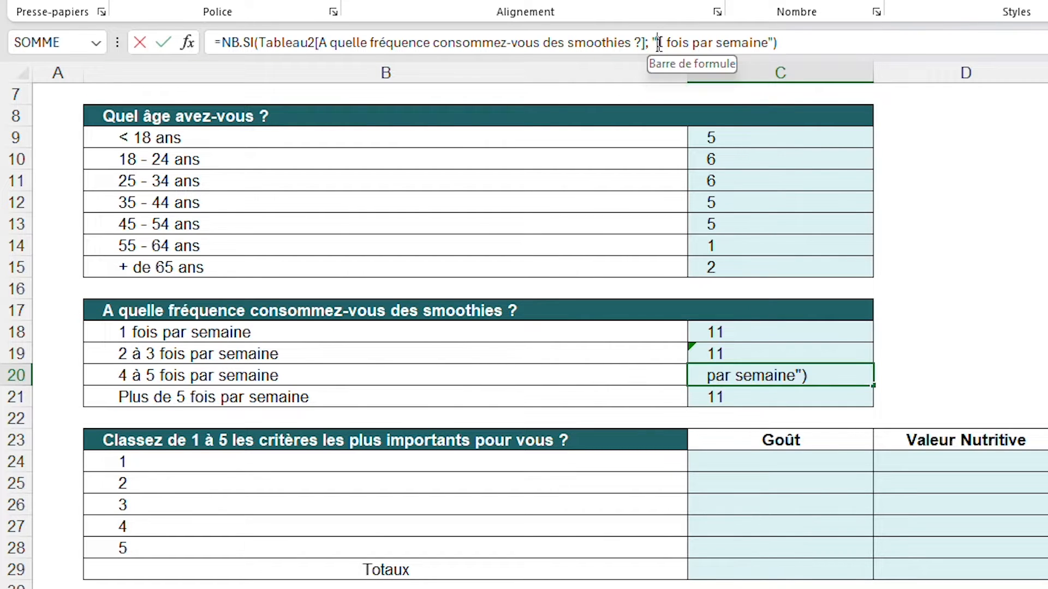
left_click_drag(659, 42, 769, 49)
key("ctrl+v")
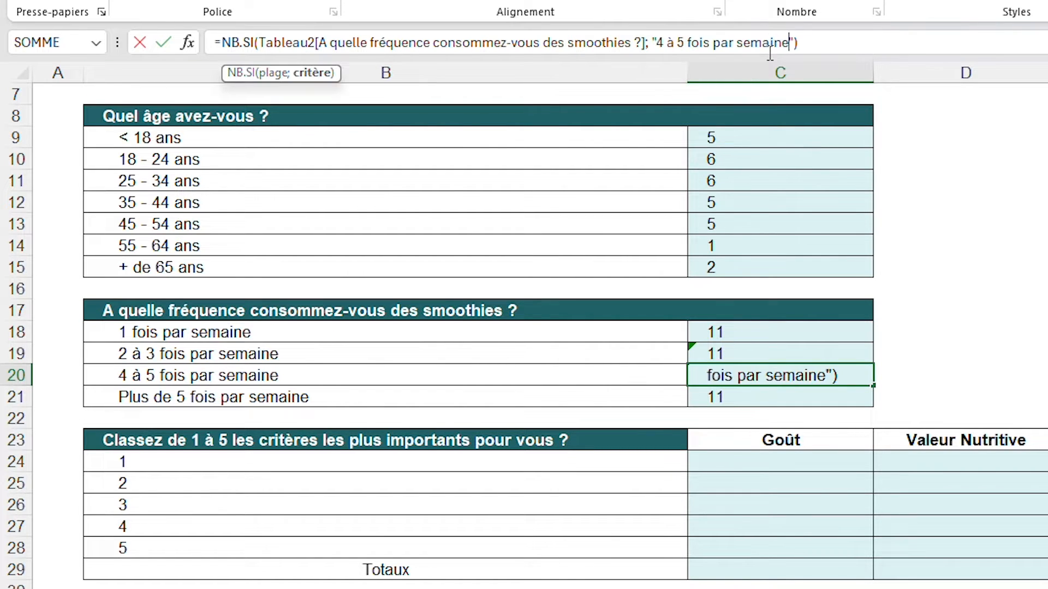
key("Return")
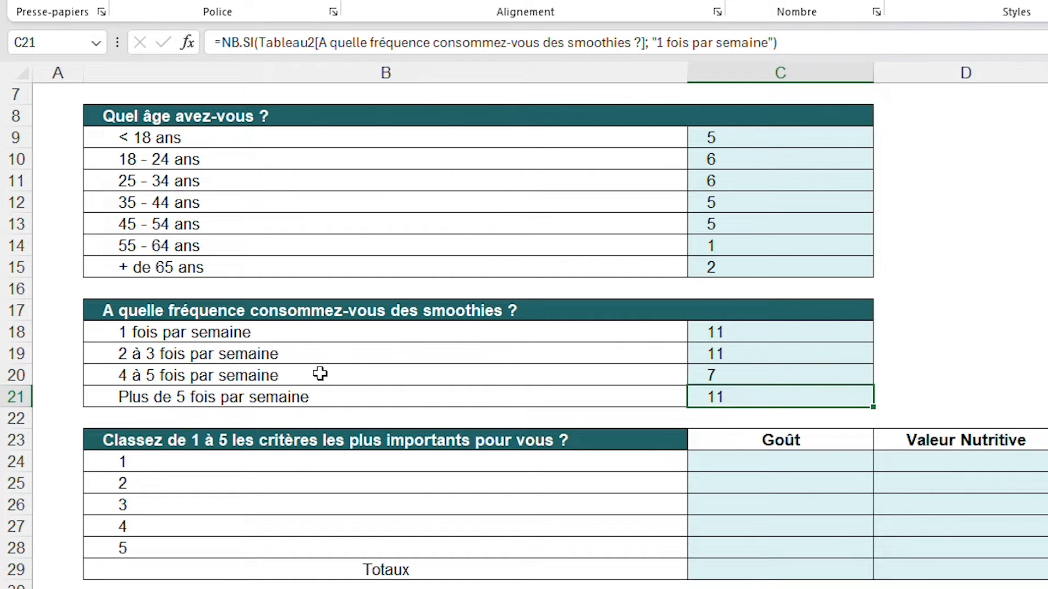
Change the criterion of the C21 formula to "Plus de 5 fois par semaine", reusing the label text from B21
left_click(330, 399)
left_click_drag(404, 45, 213, 44)
key("ctrl+c")
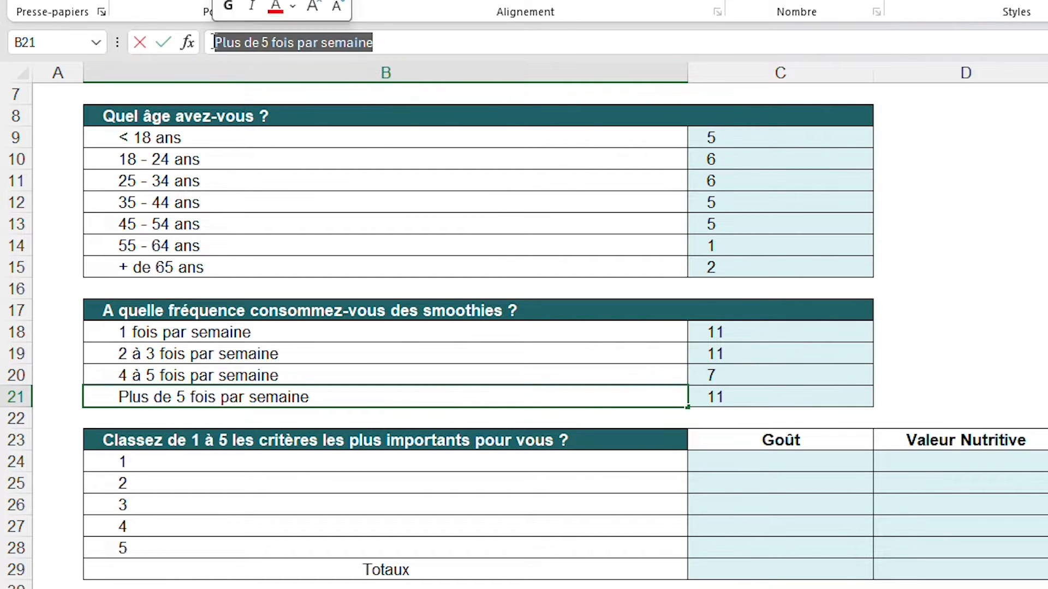
left_click(791, 394)
left_click_drag(768, 44, 659, 49)
key("ctrl+v")
key("Return")
Start an NB.SI formula in C24, under Goût, with the Réponses sheet's [Goût] ranking column as its range
scroll(732, 264, "down", 3)
left_click(732, 264)
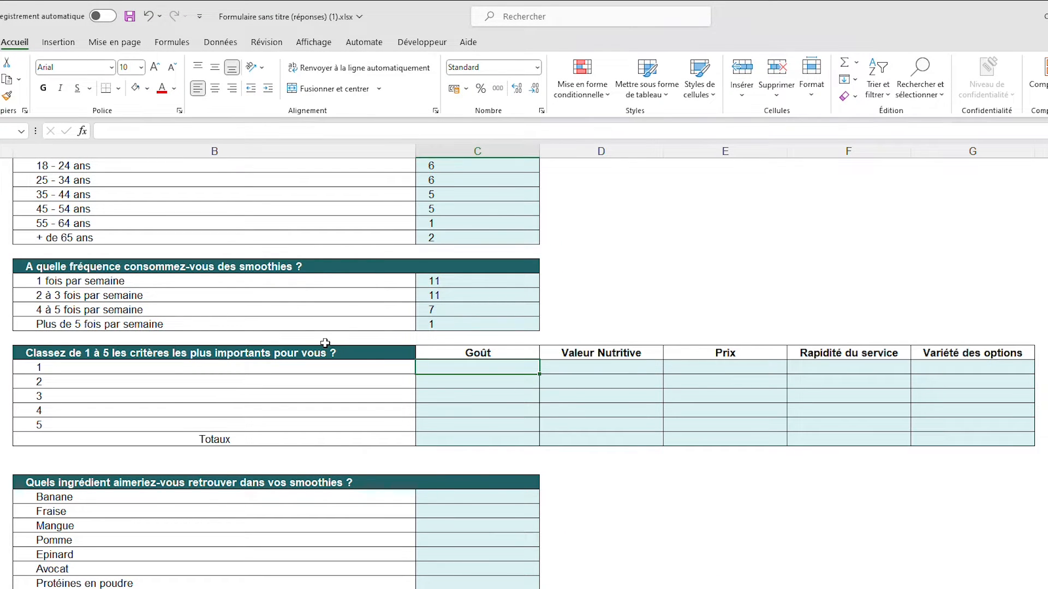
left_click(513, 353)
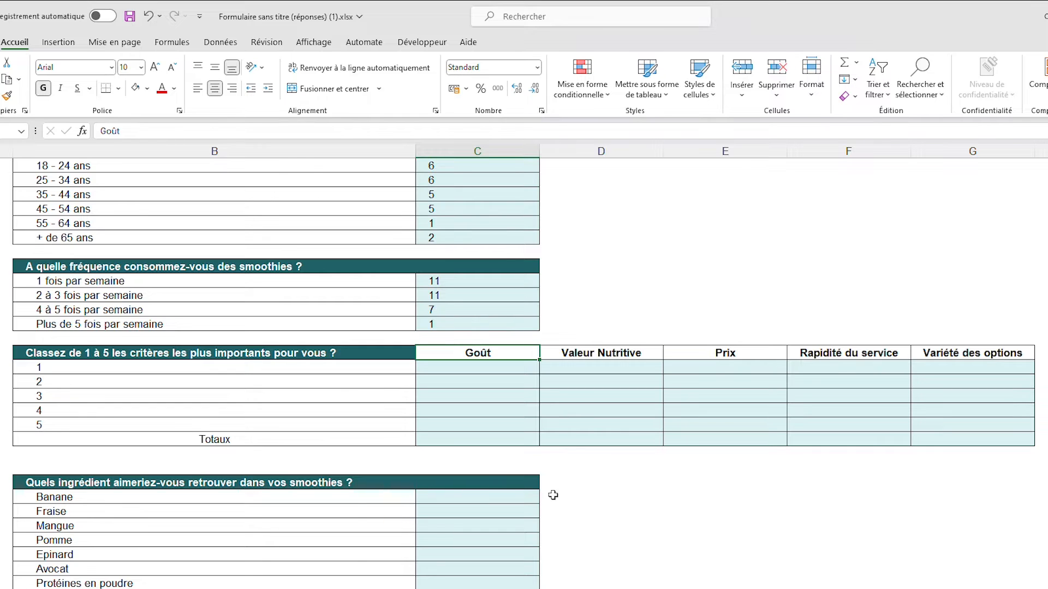
left_click(491, 368)
type("=NB.")
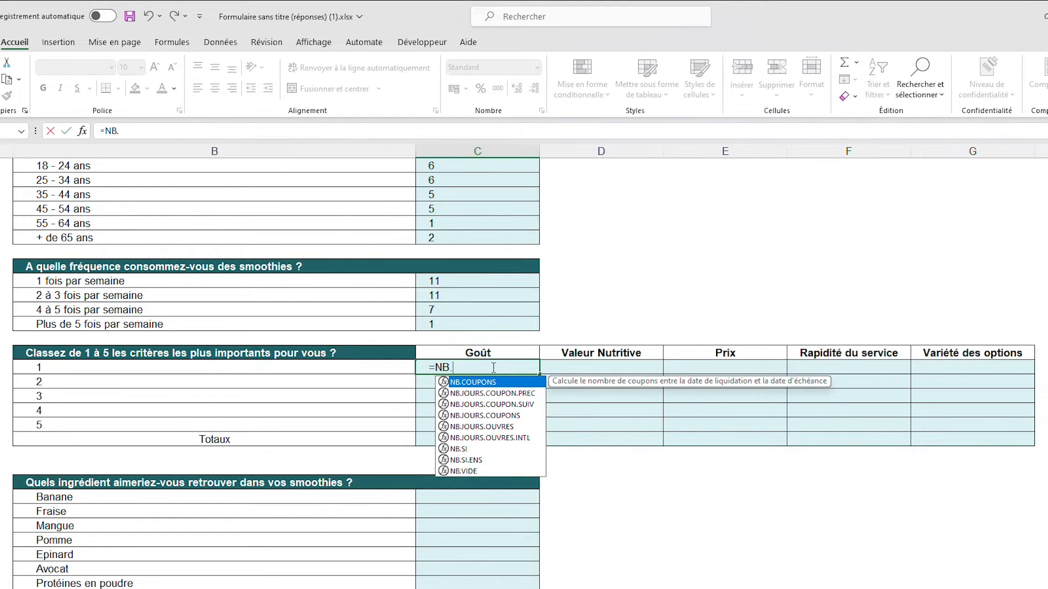
type("SI(")
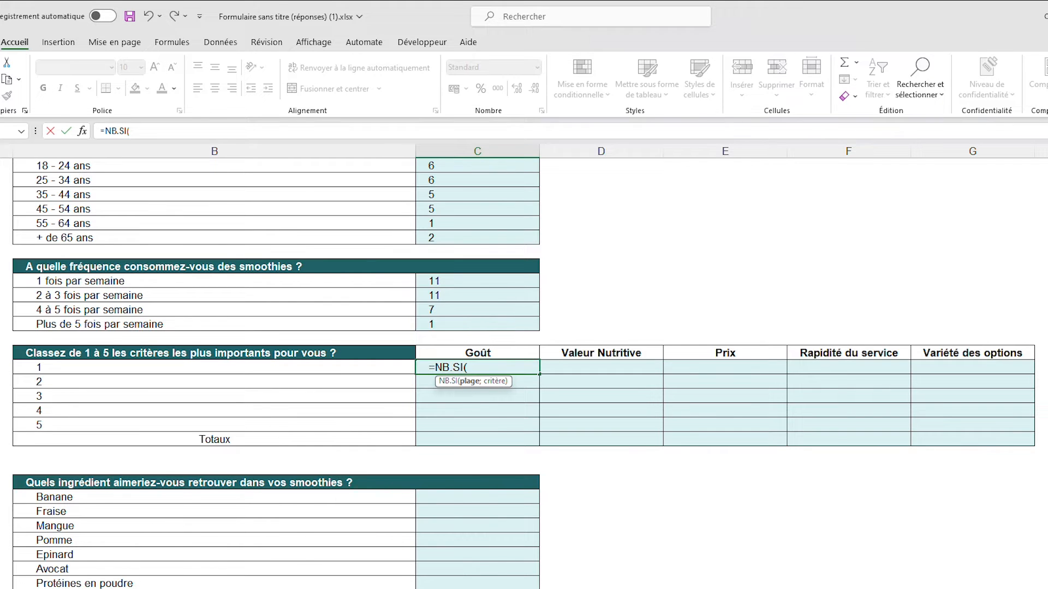
key("ctrl+Page_Up")
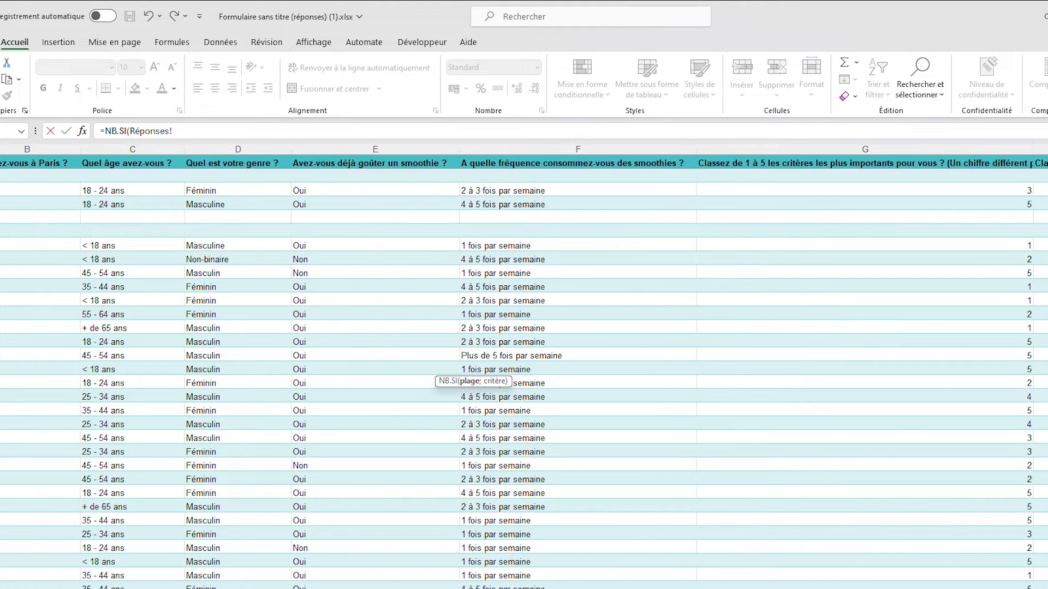
scroll(524, 367, "right", 5)
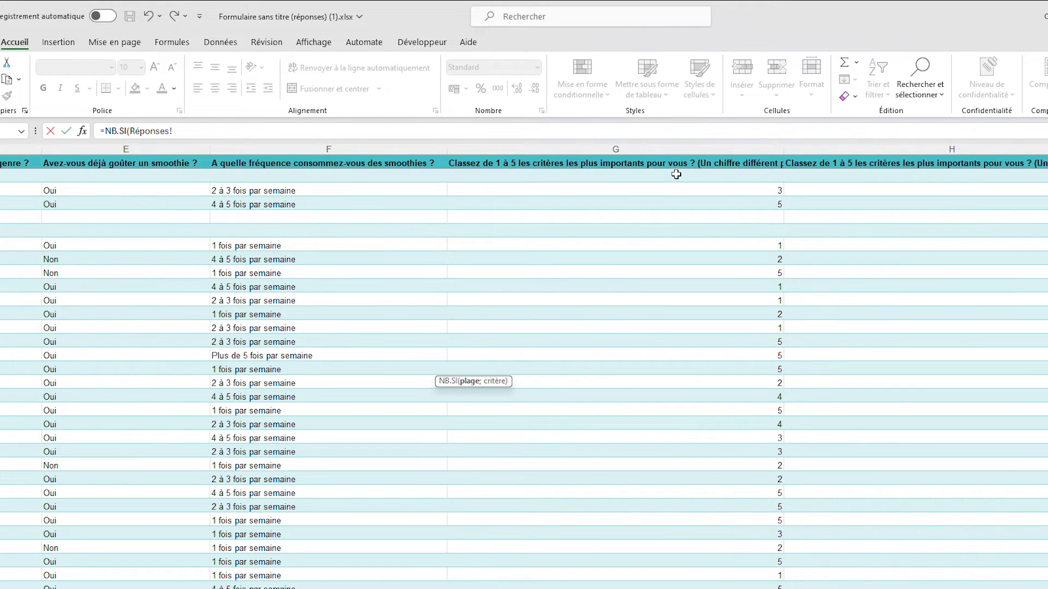
left_click_drag(676, 174, 676, 465)
key("ctrl+shift+Down")
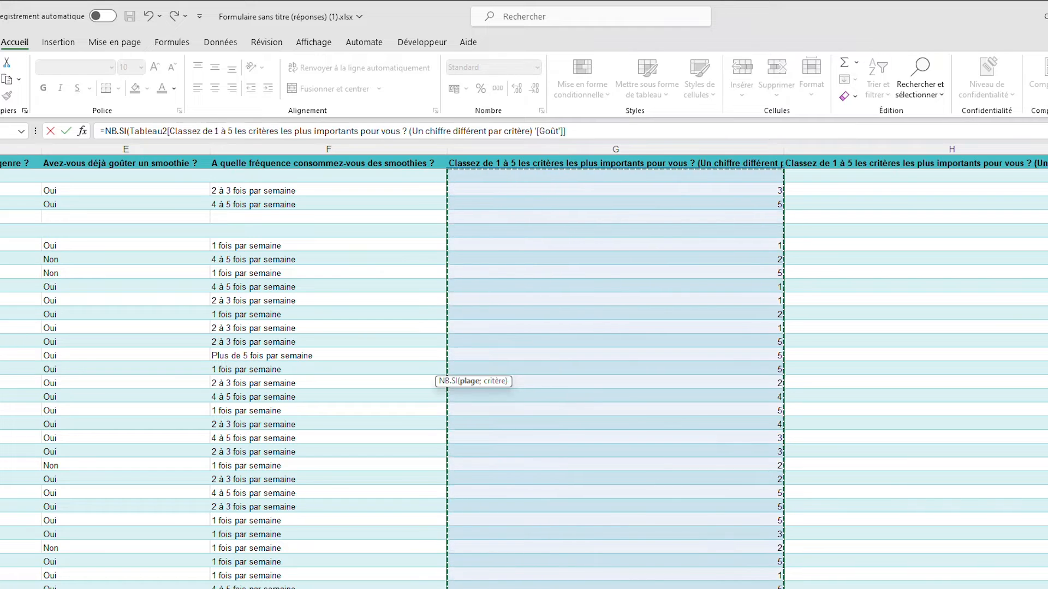
Complete the C24 formula with cell B24 of the Tris sheet as its criterion, then reselect C24
type(";")
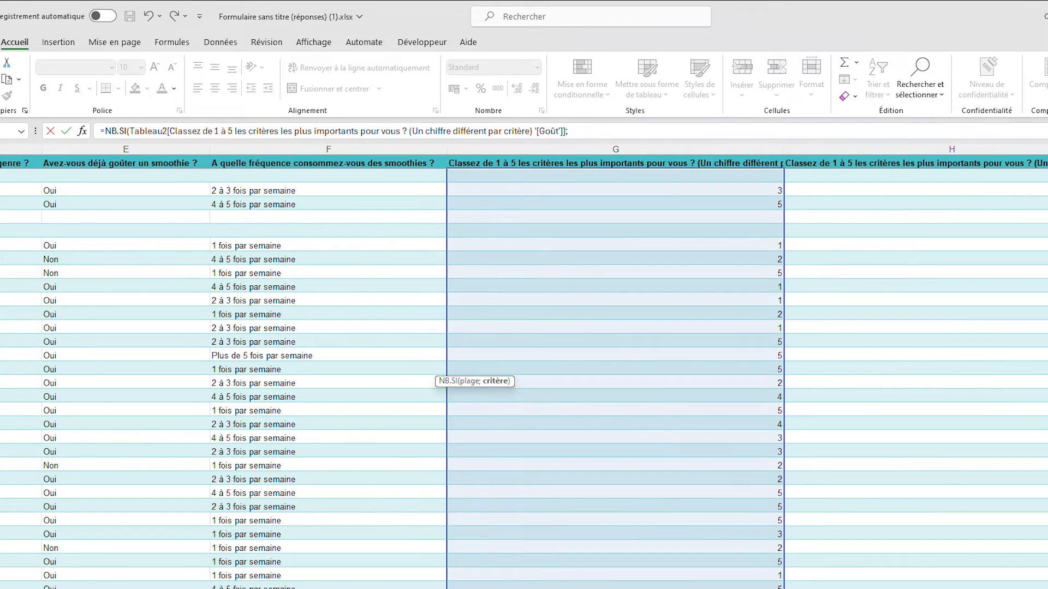
key("ctrl+Page_Down")
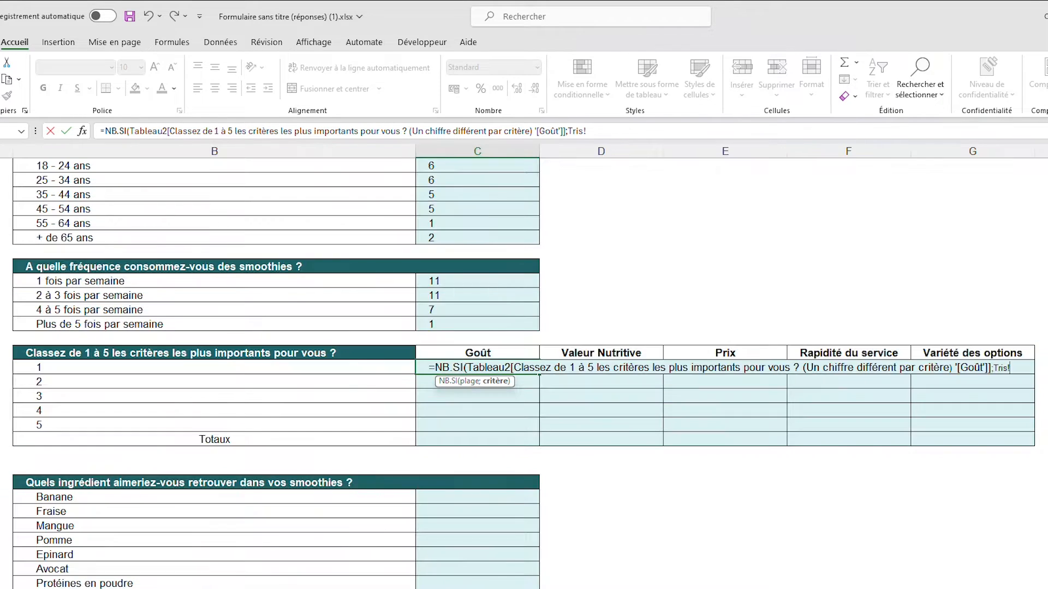
left_click(312, 366)
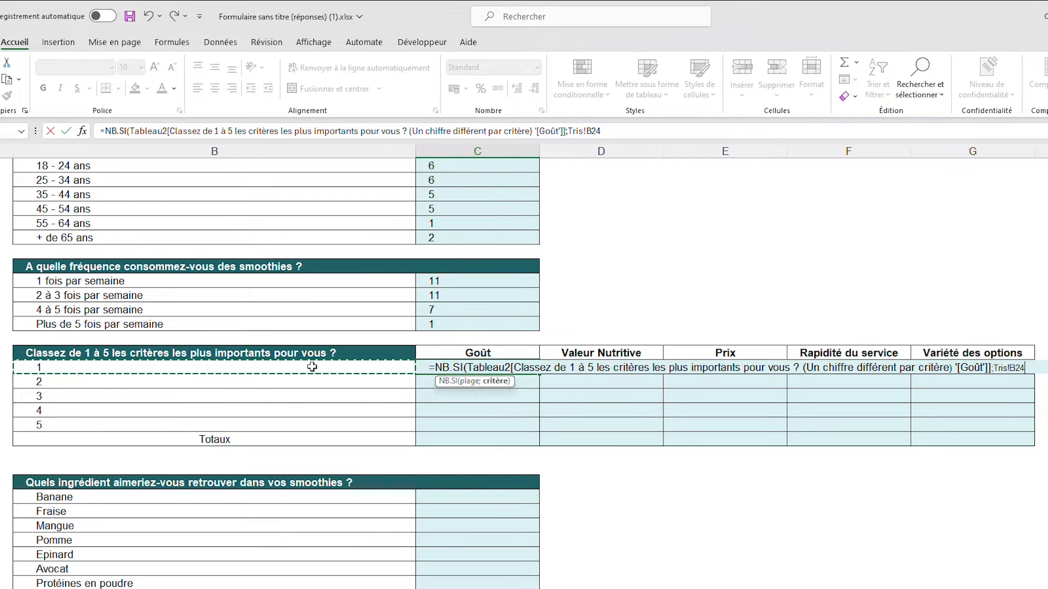
type(")")
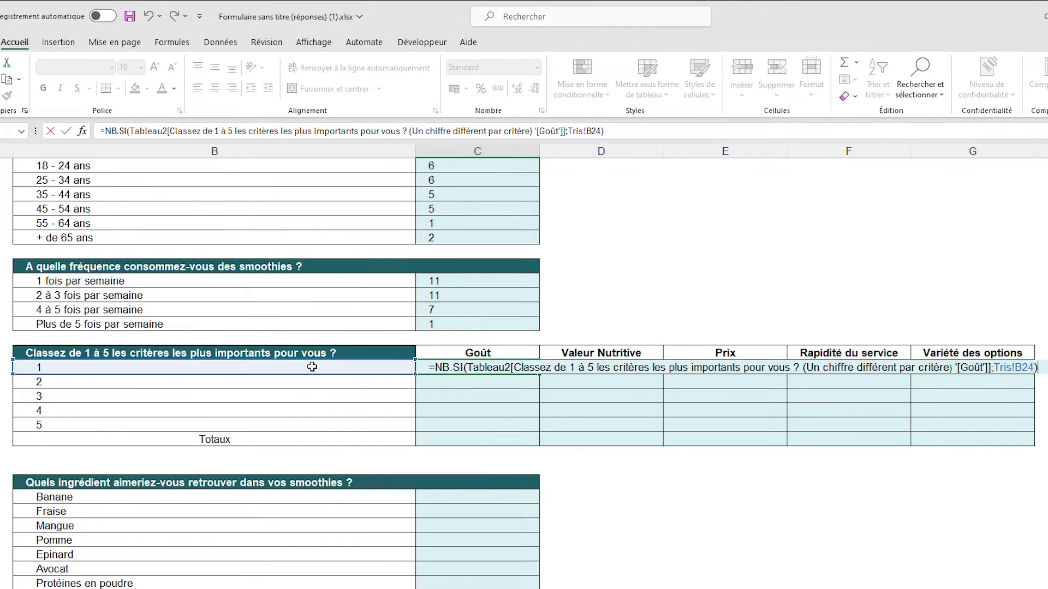
key("Return")
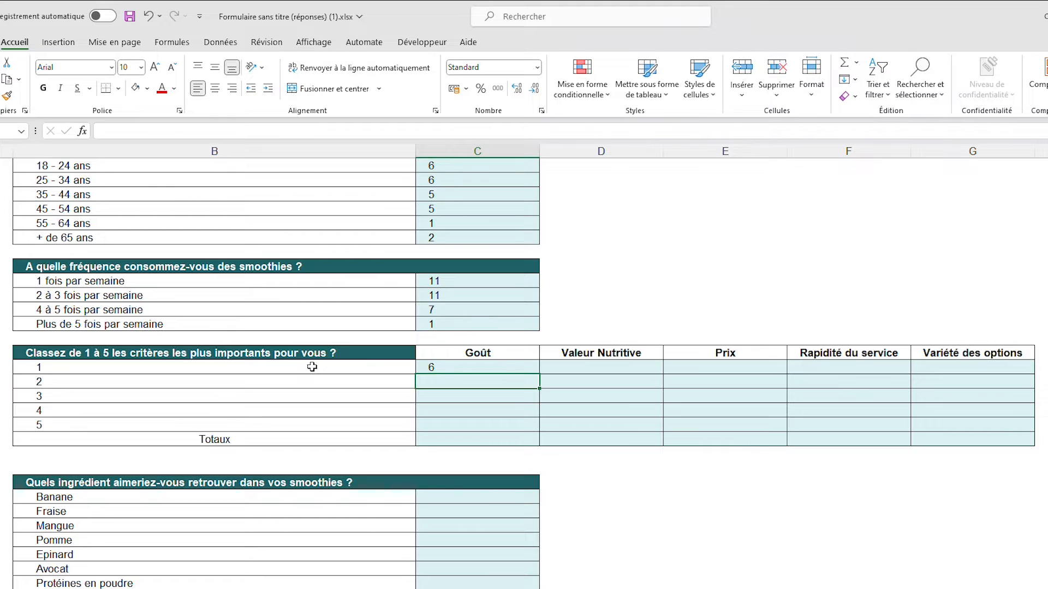
left_click(493, 367)
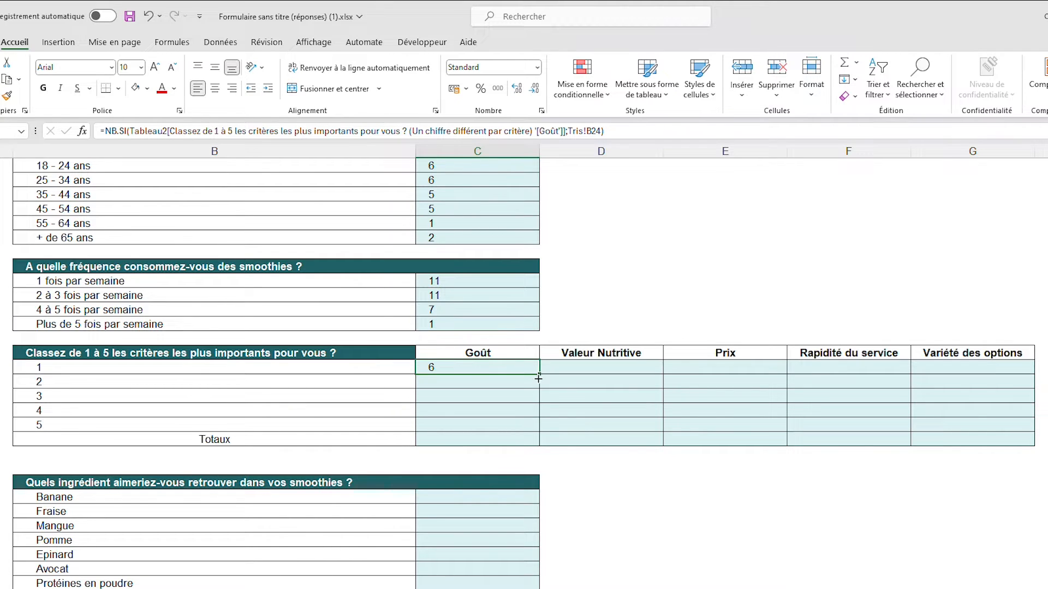
Fill the C24 formula down to C28 and inspect the criterion references in the copied formulas C25 to C28
left_click_drag(539, 378, 531, 426)
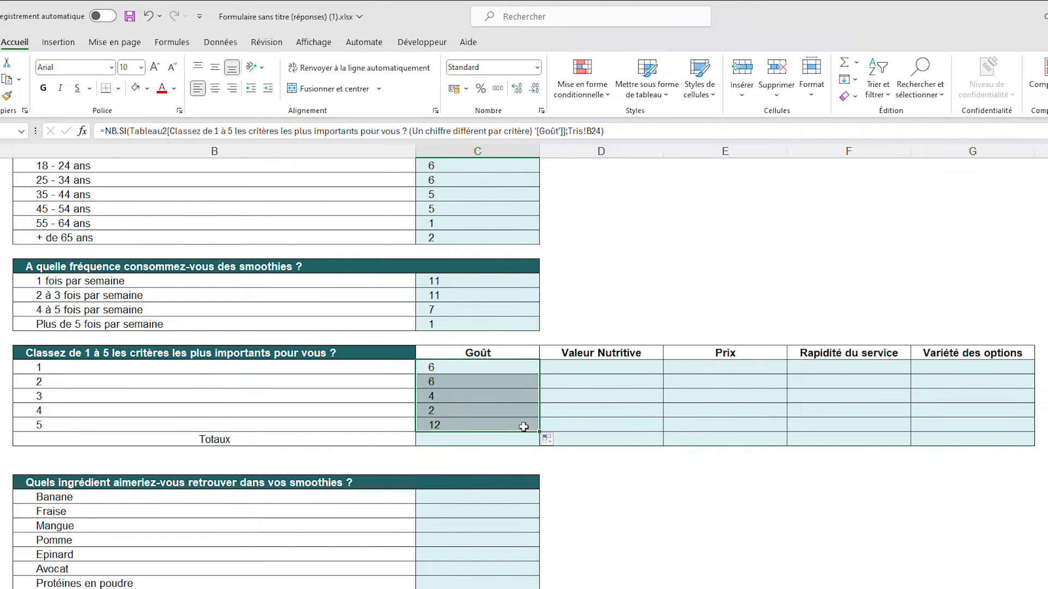
left_click(461, 382)
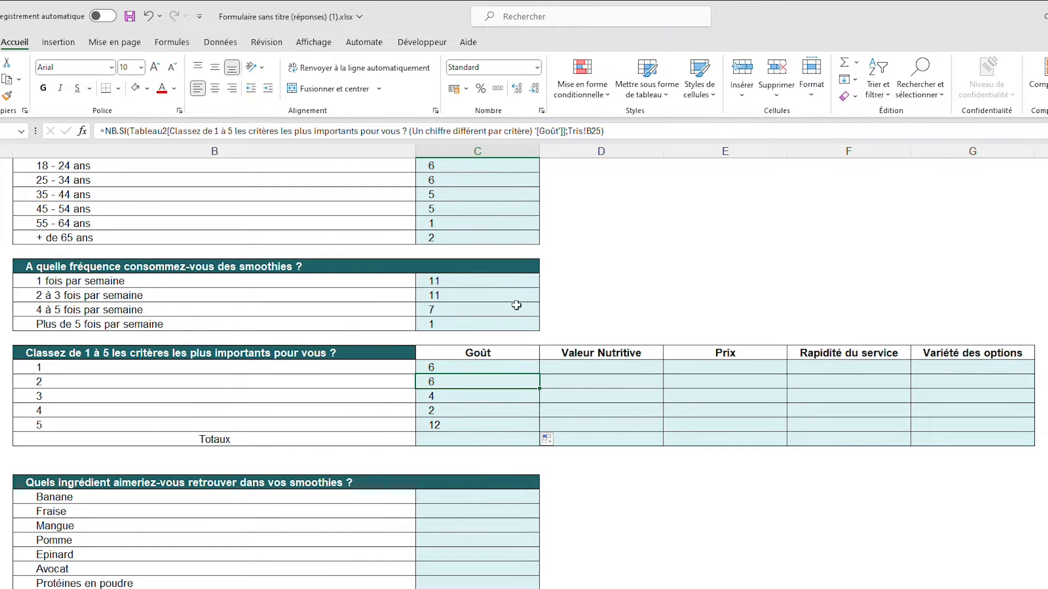
double_click(478, 381)
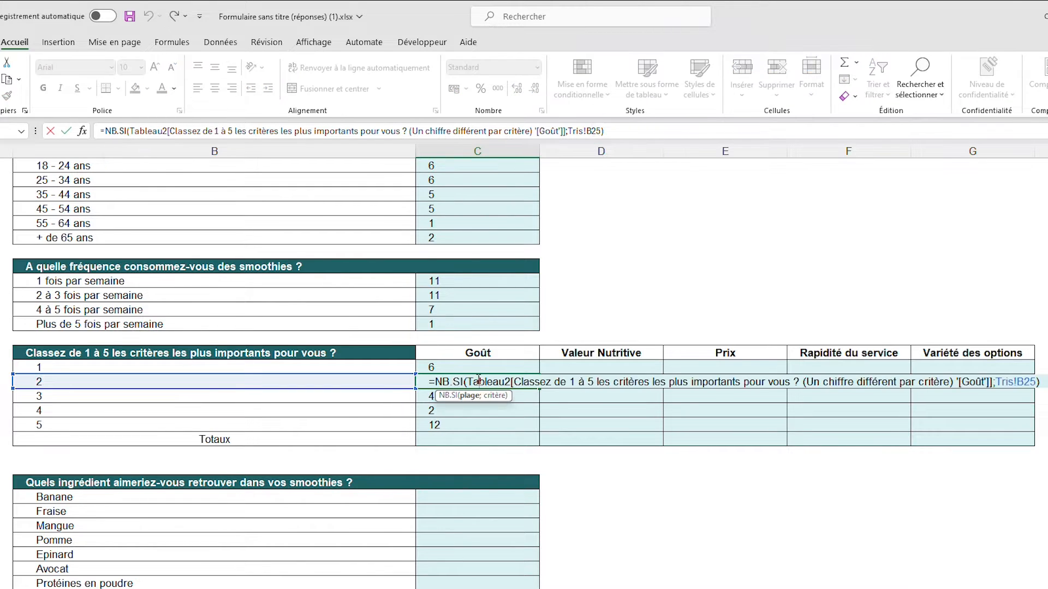
left_click(456, 393)
double_click(456, 394)
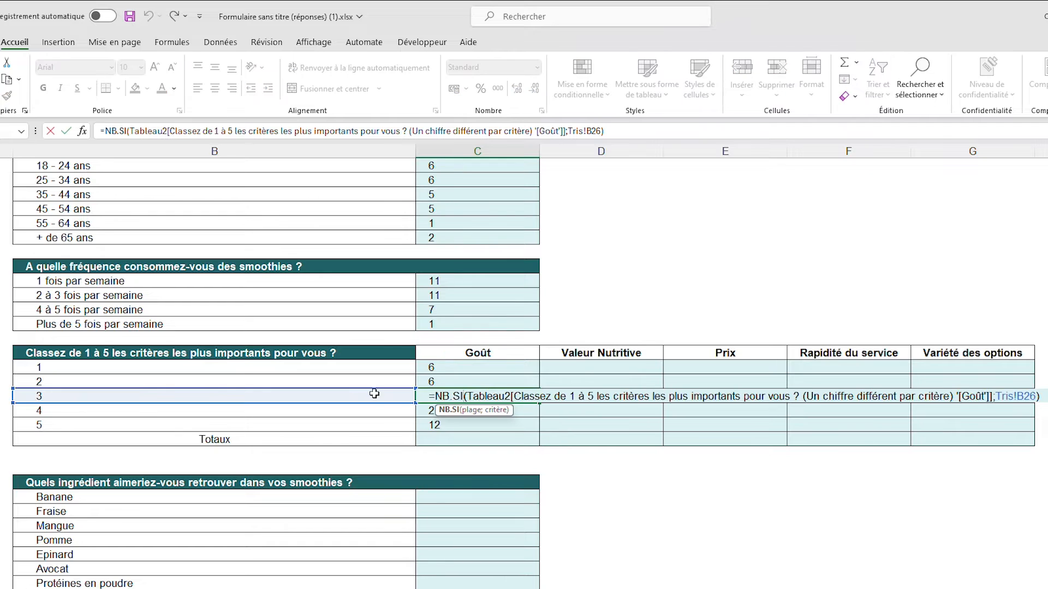
left_click(444, 408)
double_click(444, 409)
left_click(458, 425)
double_click(459, 425)
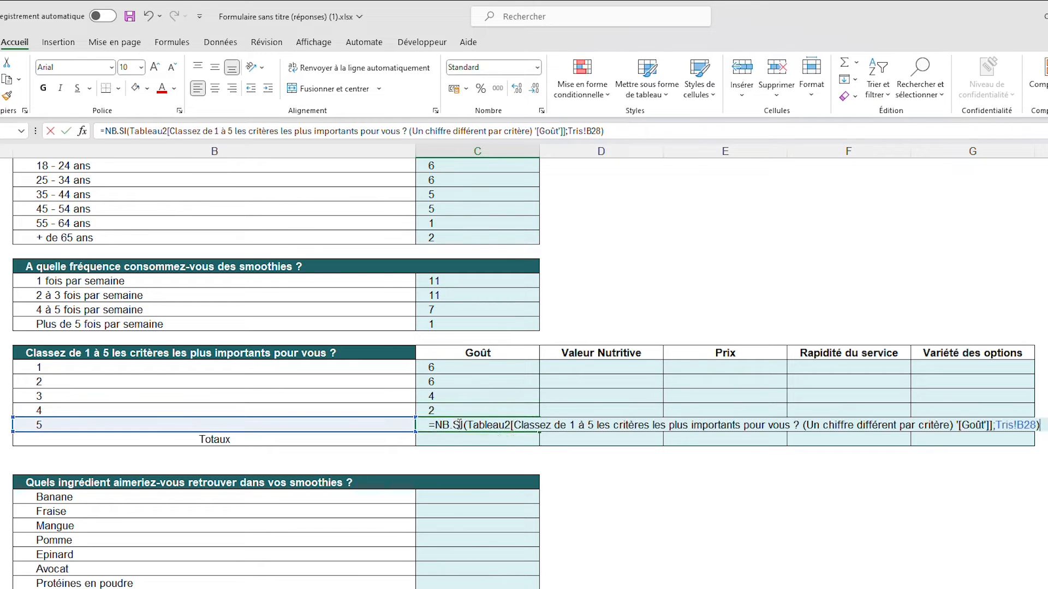
key("Escape")
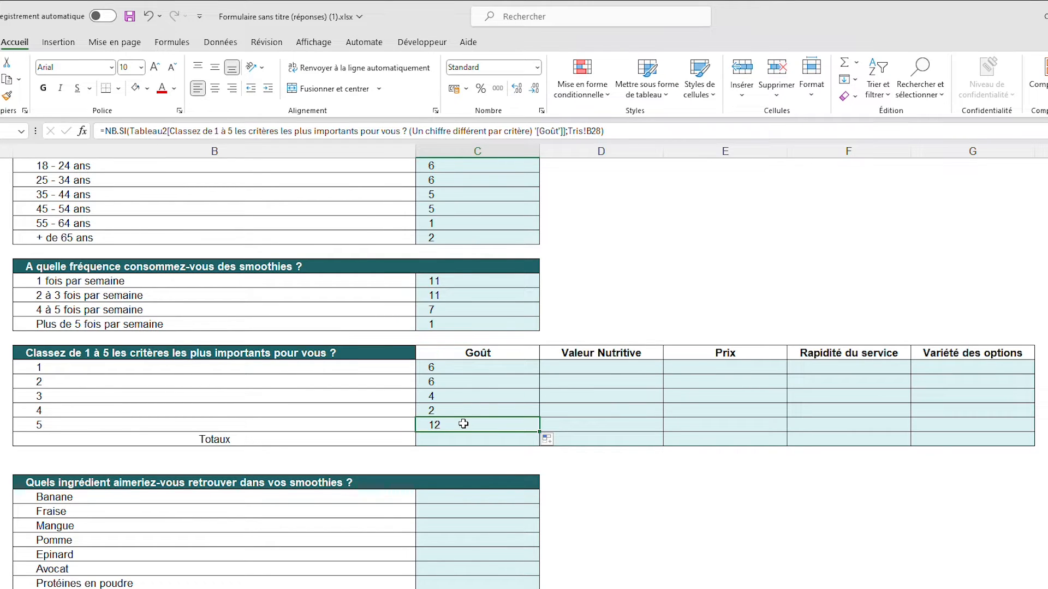
AutoFit columns G, H and I of the Réponses sheet to read the full ranking-question headings, then return to Tris
left_click(521, 367)
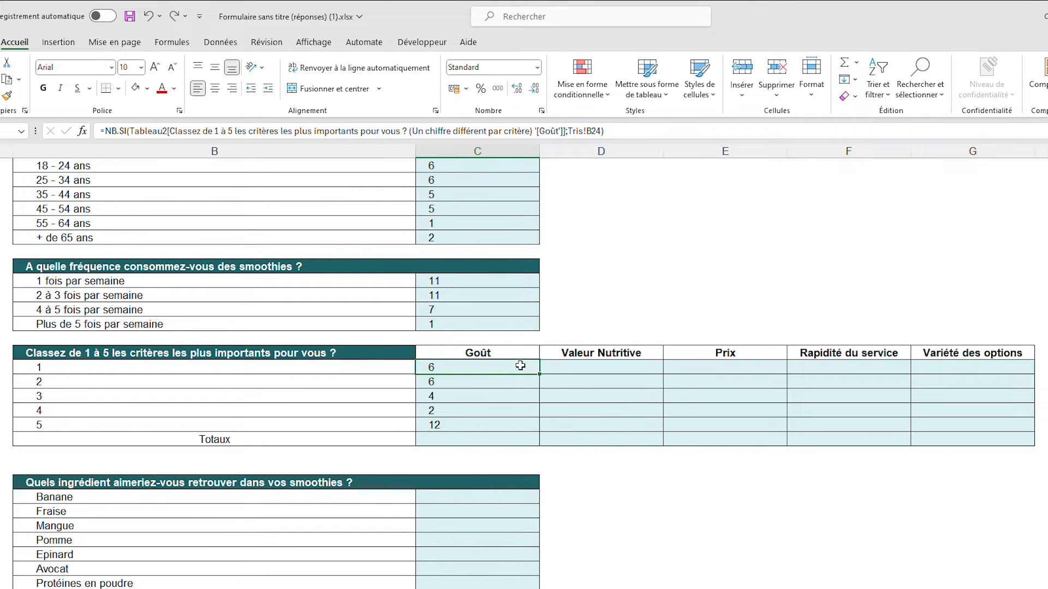
left_click_drag(521, 354, 966, 352)
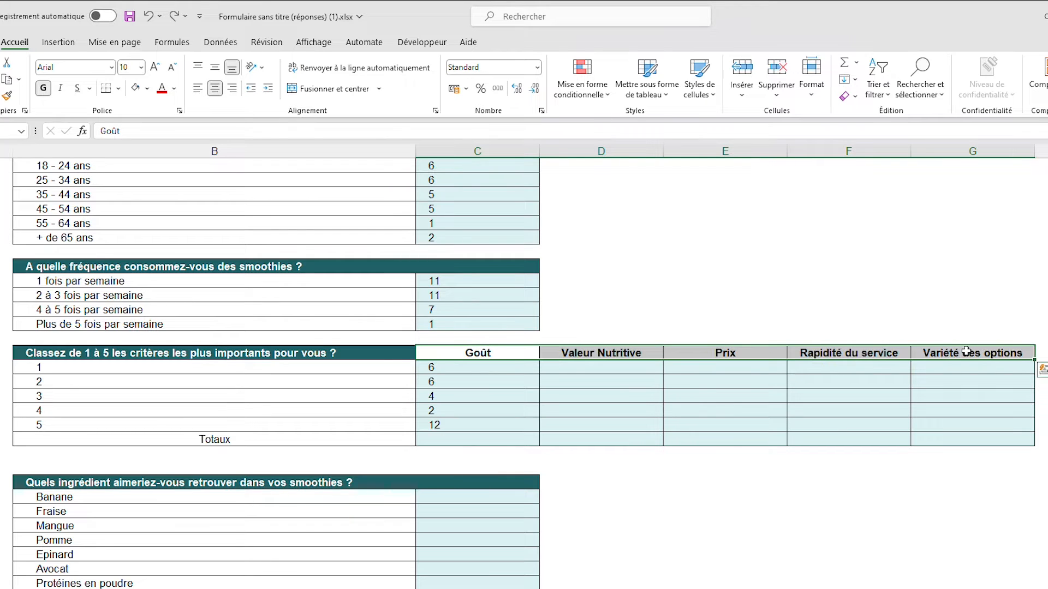
left_click(484, 353)
key("ctrl+Page_Up")
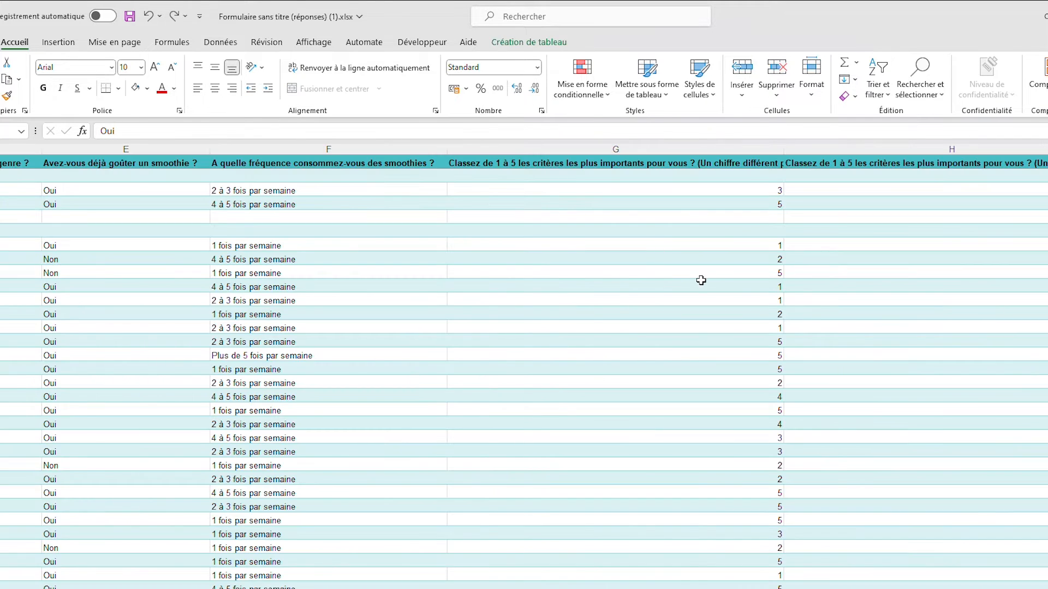
double_click(784, 148)
scroll(779, 585, "right", 8)
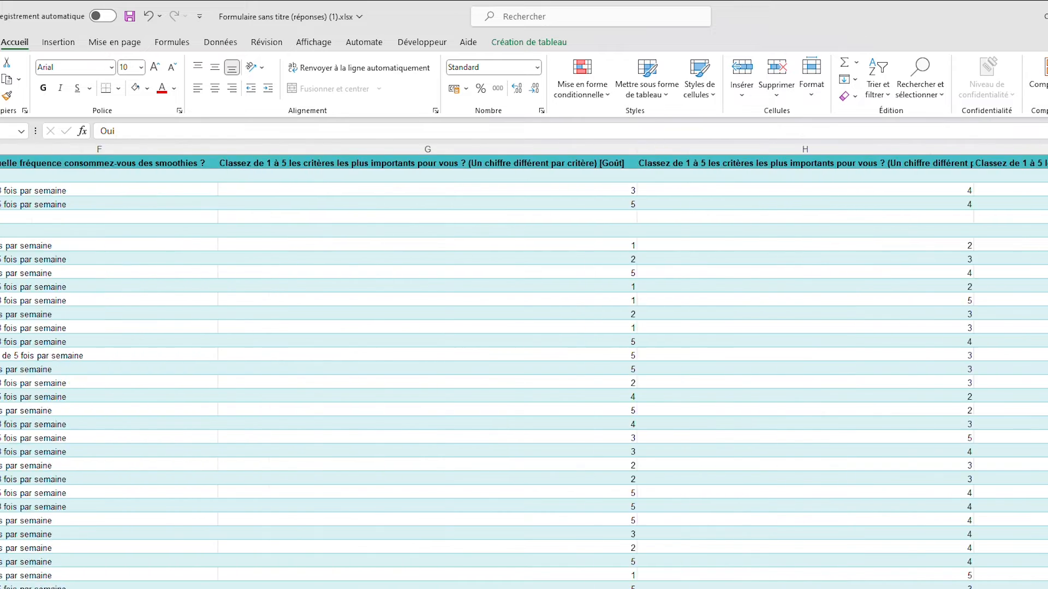
left_click(354, 153)
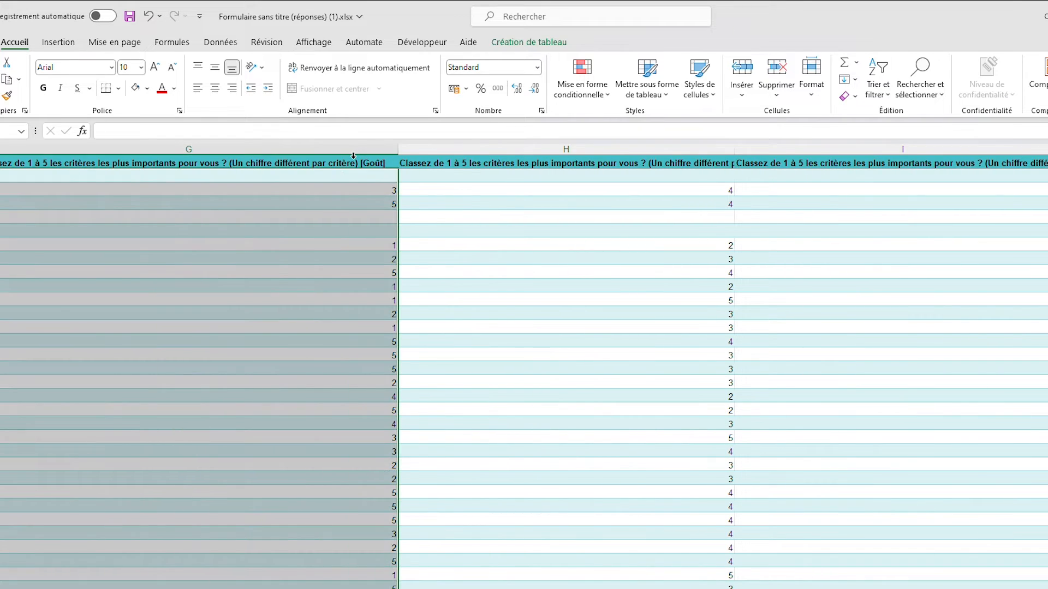
double_click(735, 149)
scroll(813, 166, "right", 4)
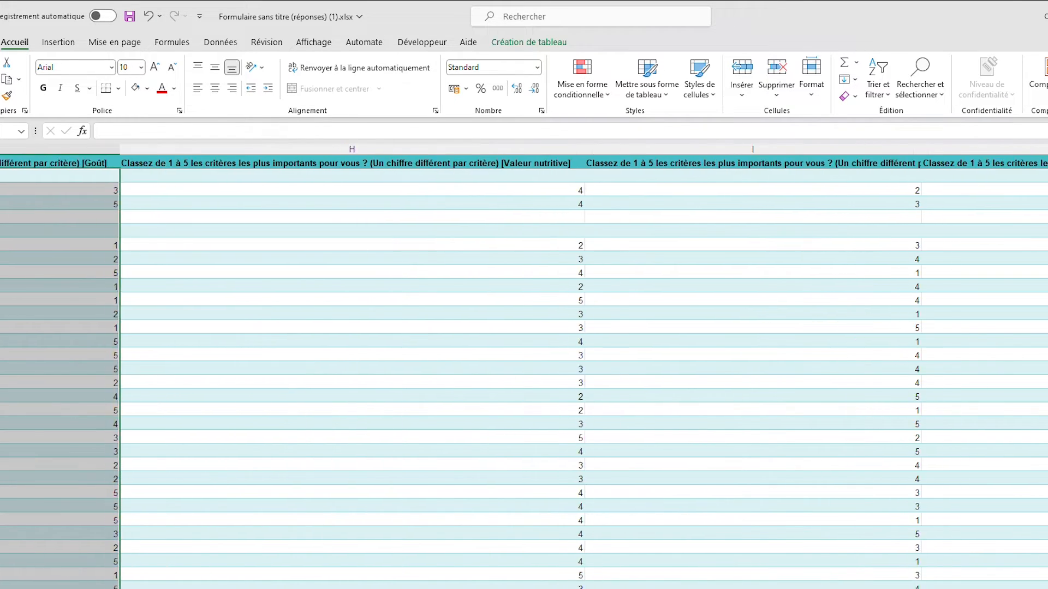
double_click(911, 149)
left_click(859, 310)
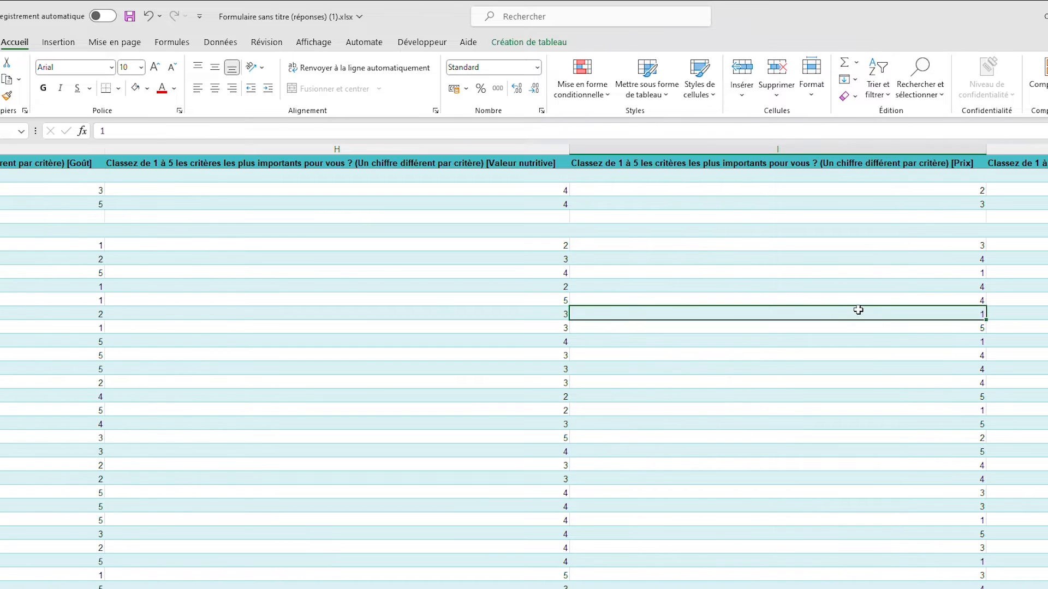
key("ctrl+Page_Down")
Try copying the C24 formula into D24, under Valeur Nutritive, and inspect the range and criterion it refers to
left_click(491, 369)
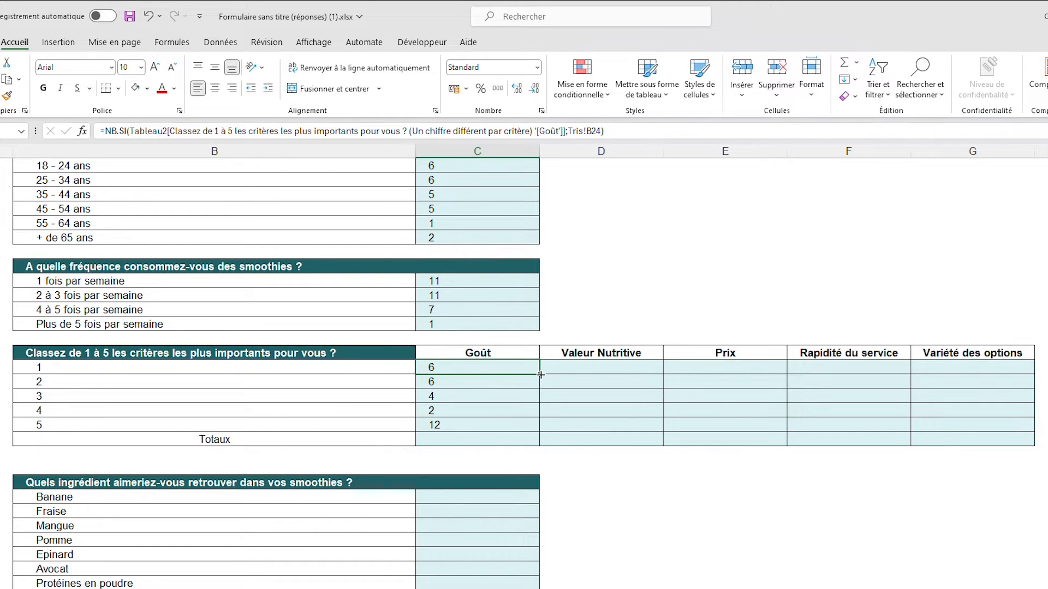
left_click_drag(540, 374, 608, 378)
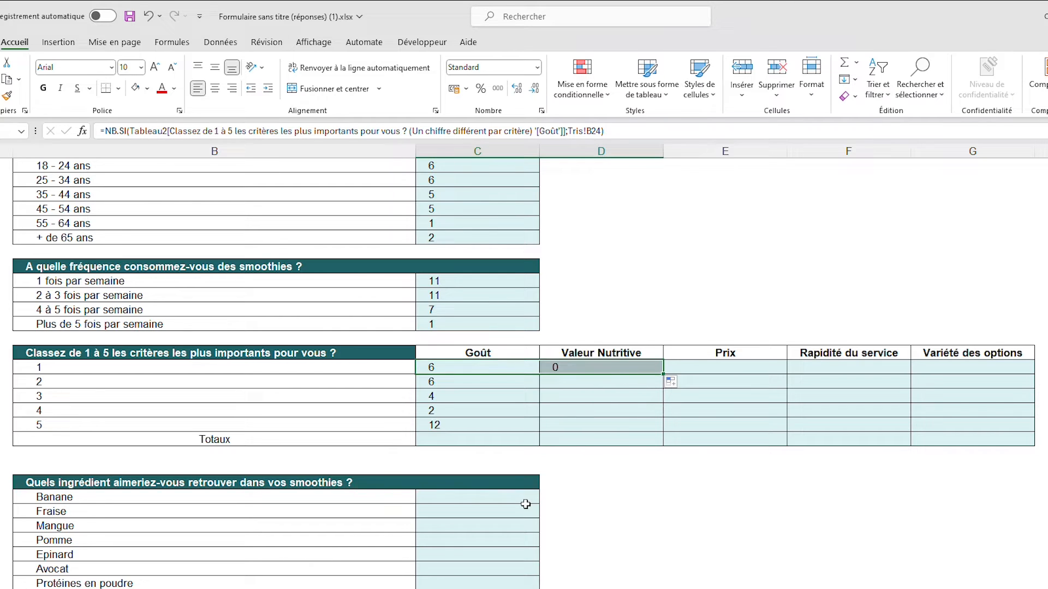
left_click(608, 367)
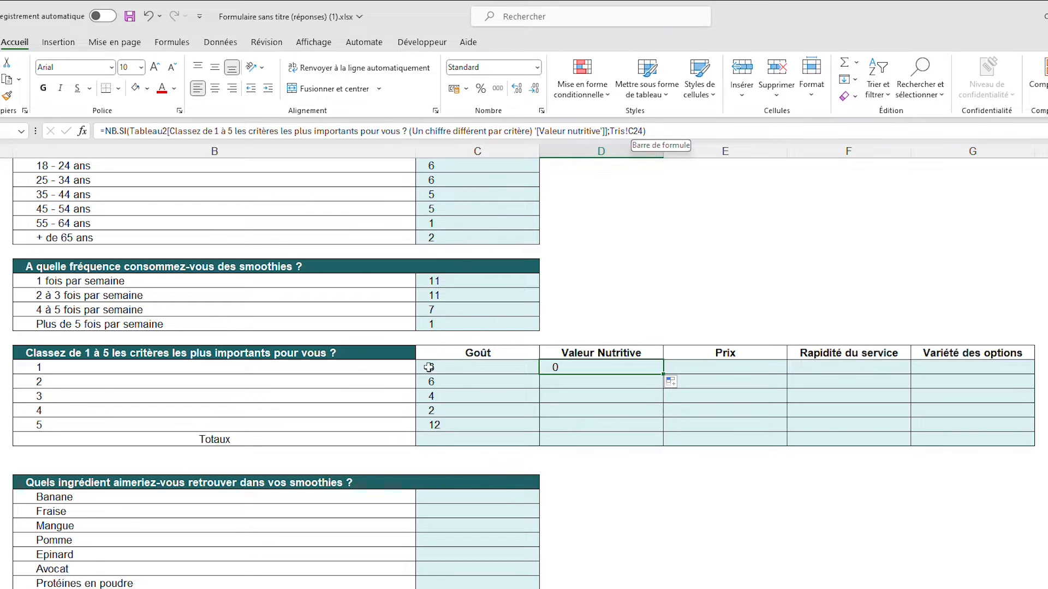
double_click(571, 367)
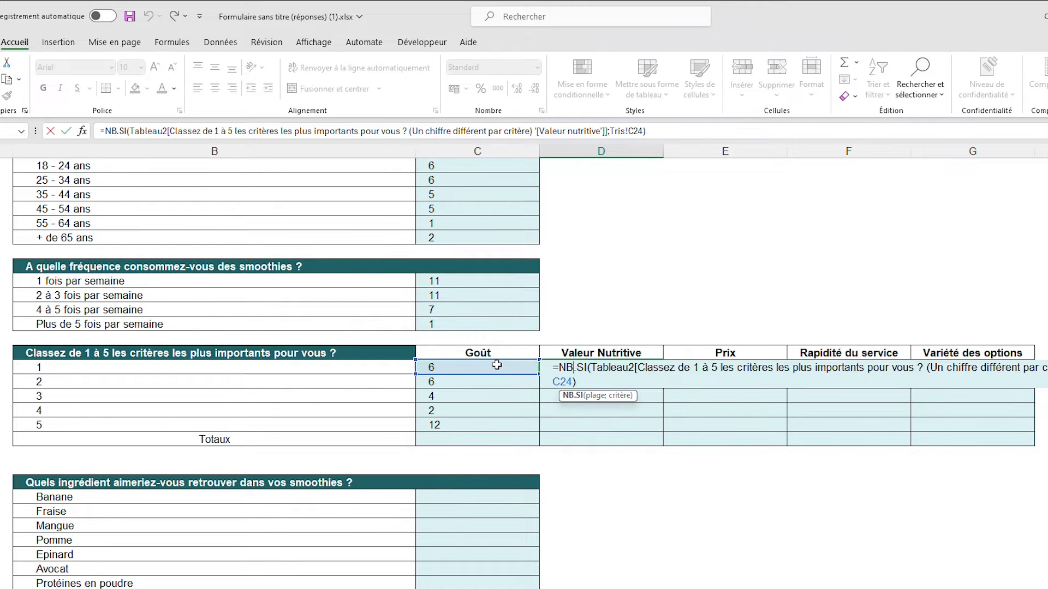
key("ctrl+Return")
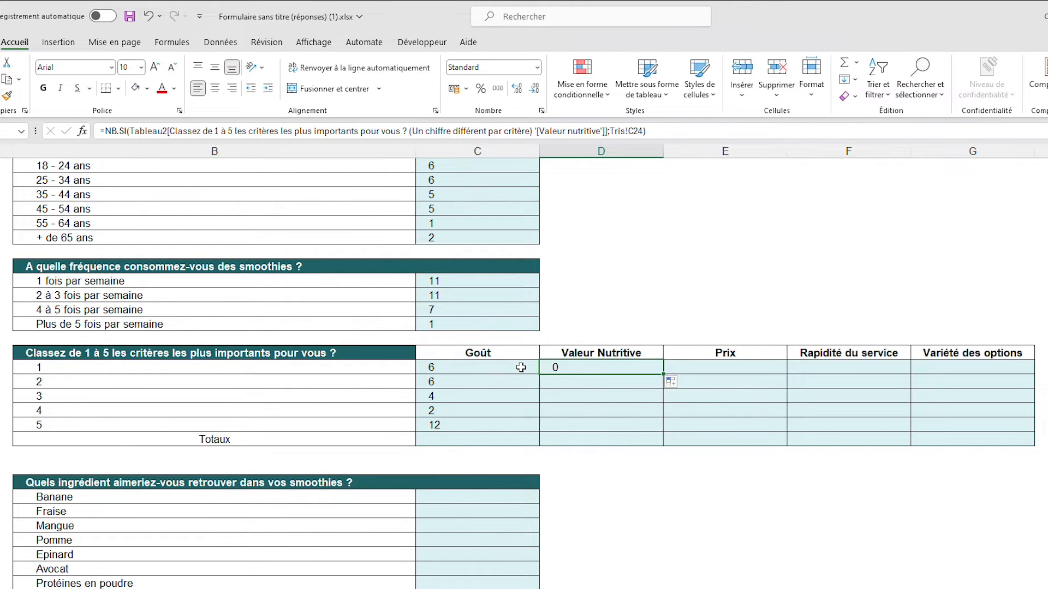
Make the criterion reference in the C24 formula absolute, as $B$24
left_click(521, 367)
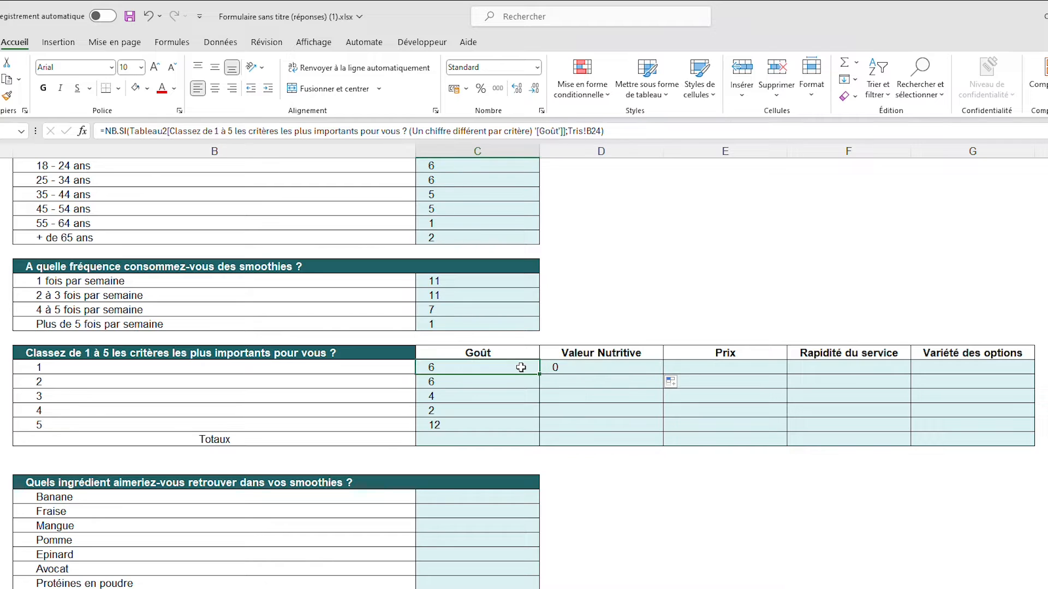
left_click(596, 131)
double_click(596, 131)
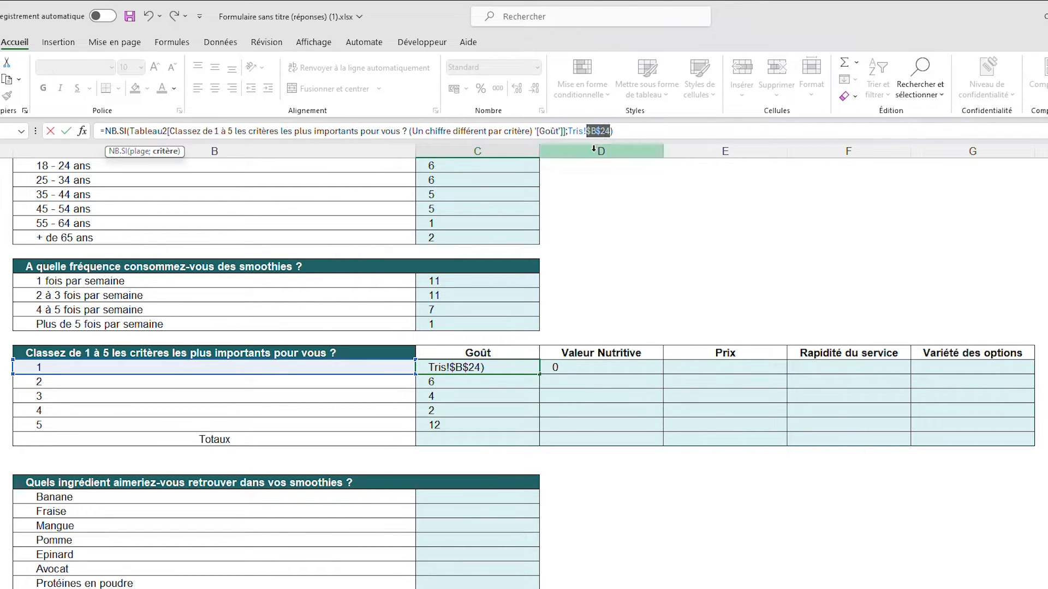
key("F4")
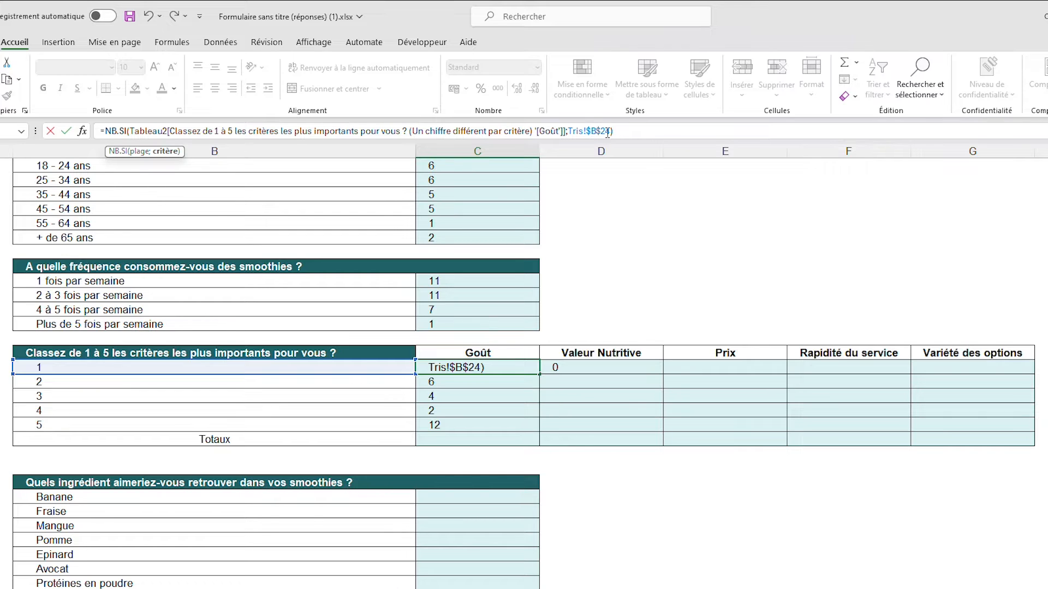
key("Return")
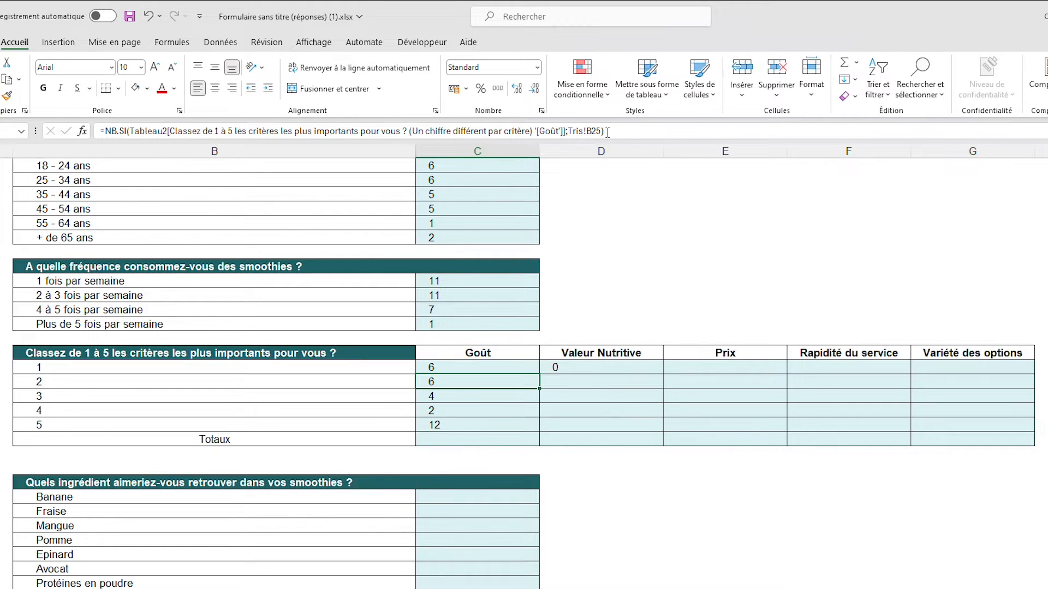
Make the B25 criterion reference in the C25 formula absolute, and undo a stray copy of C26 into D26
double_click(589, 131)
key("F4")
key("Return")
left_click_drag(539, 402, 594, 401)
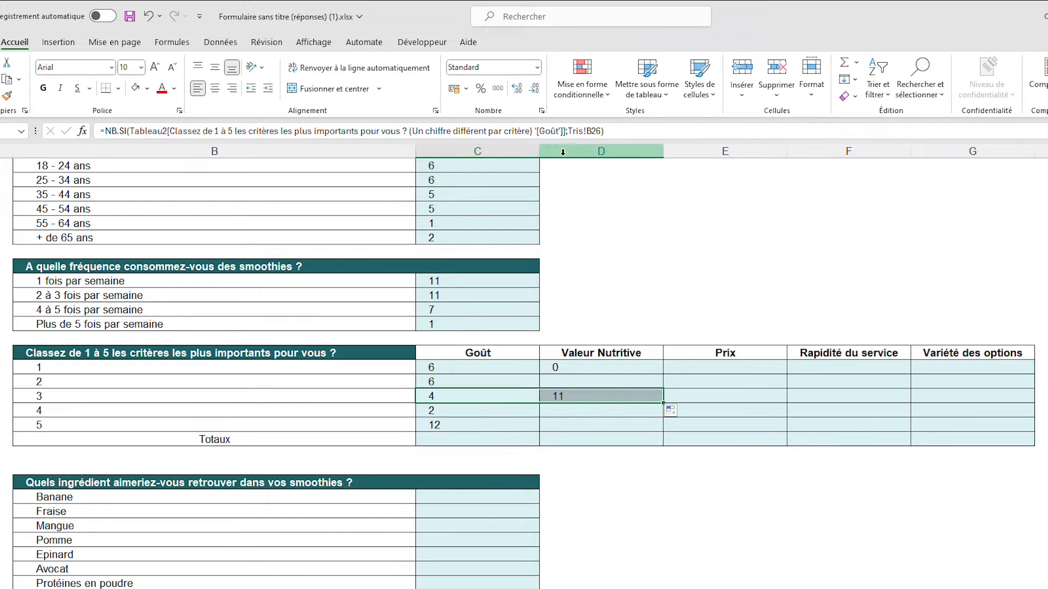
key("ctrl+z")
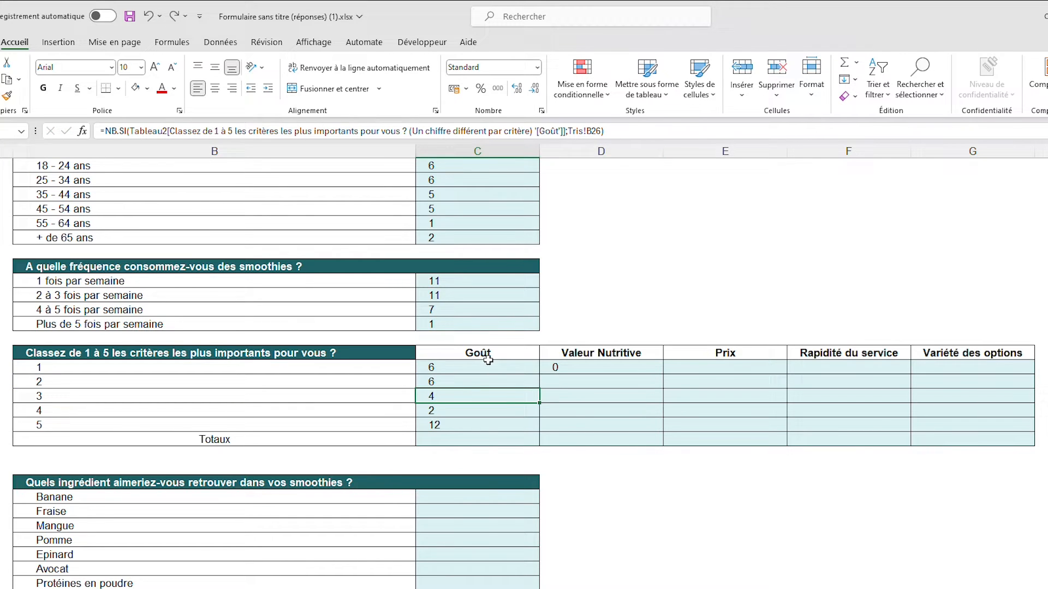
Make the criterion references in the C26 and C27 formulas absolute, as $B$26 and $B$27
double_click(598, 130)
key("F4")
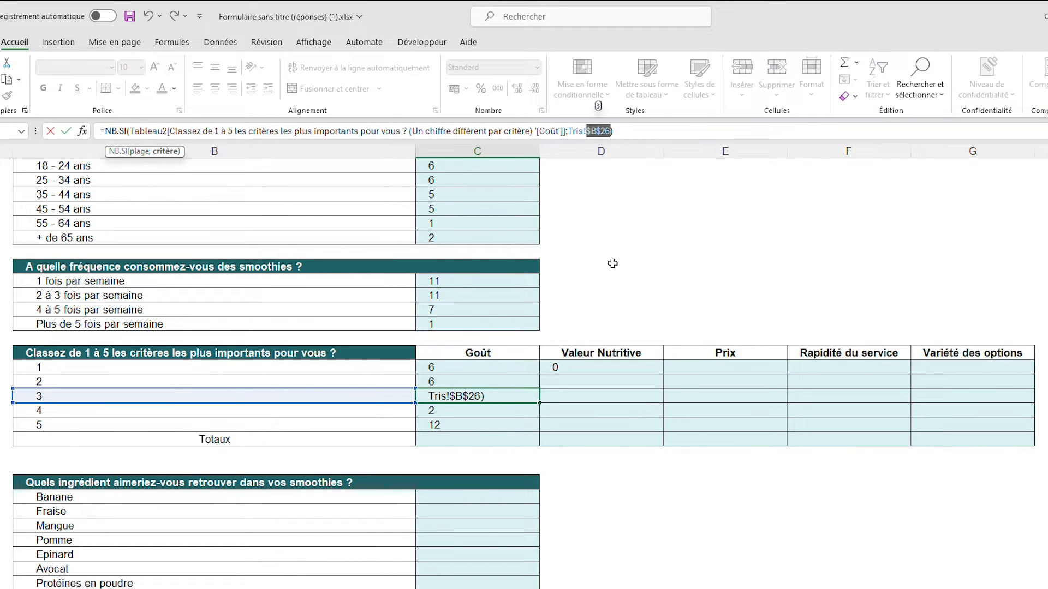
key("Return")
double_click(592, 132)
key("F4")
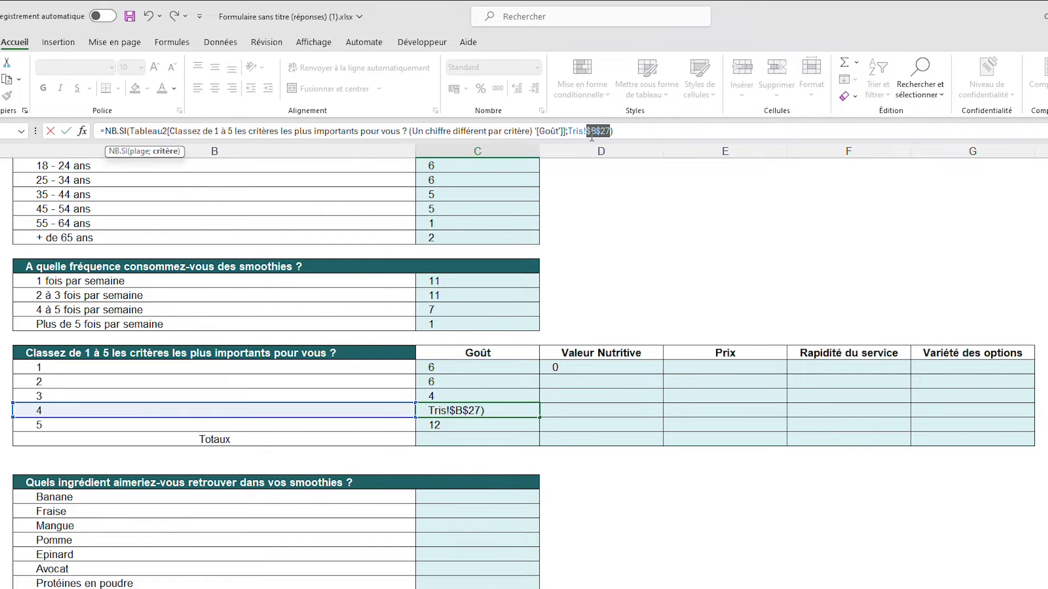
key("Return")
Clear D24, copy the C24 formula into it again, and inspect the $B$24 criterion in the copy
left_click(594, 367)
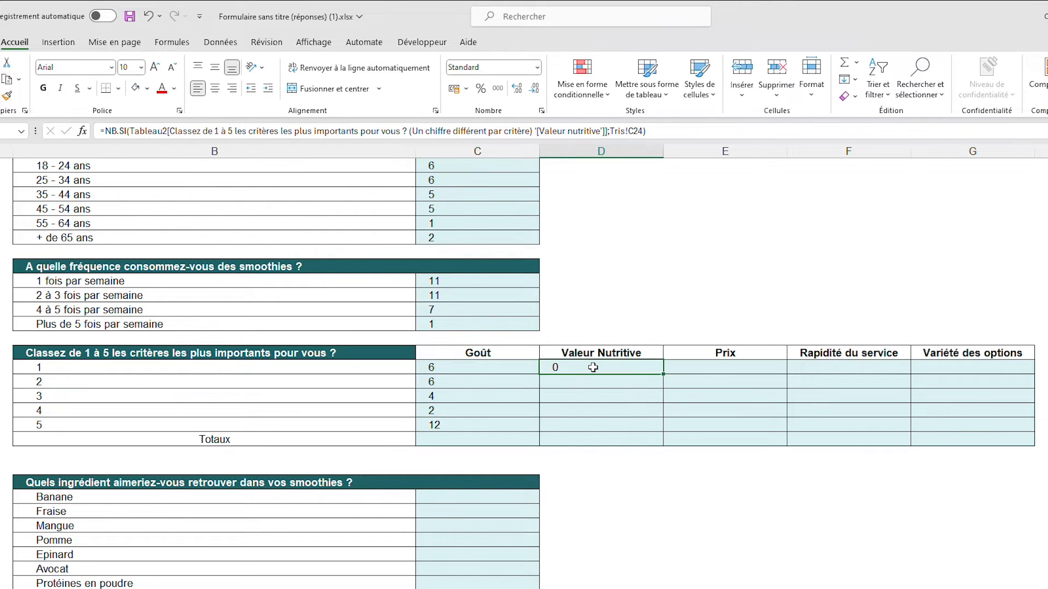
key("Delete")
left_click(520, 371)
left_click_drag(539, 374, 634, 372)
left_click(631, 364)
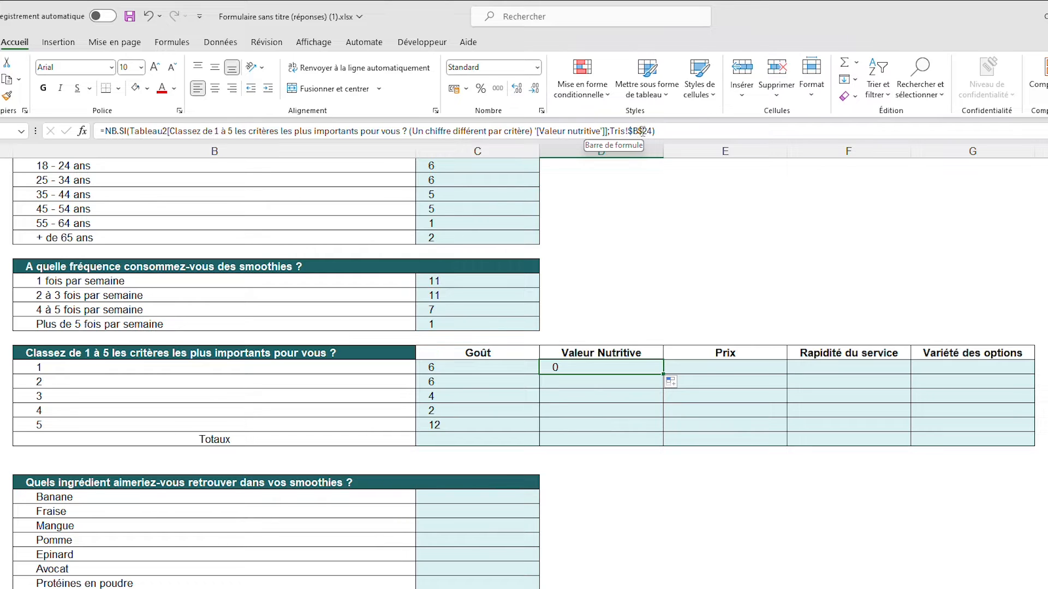
left_click_drag(626, 131, 642, 131)
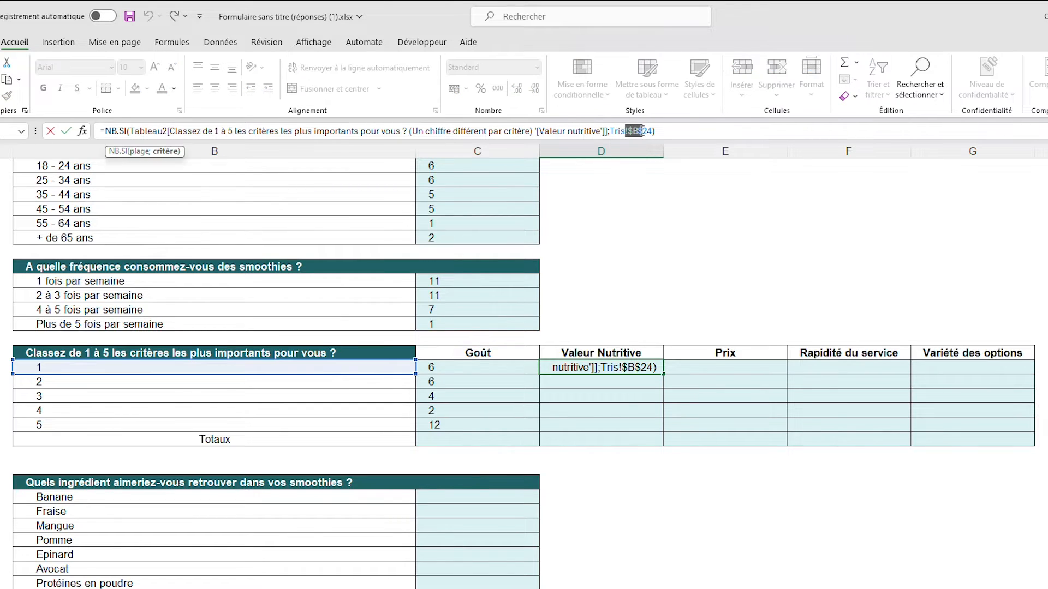
key("Escape")
Fill the C24 formula across to G24 and check the ranges and $B$24 criterion in D24, E24 and F24
left_click(525, 369)
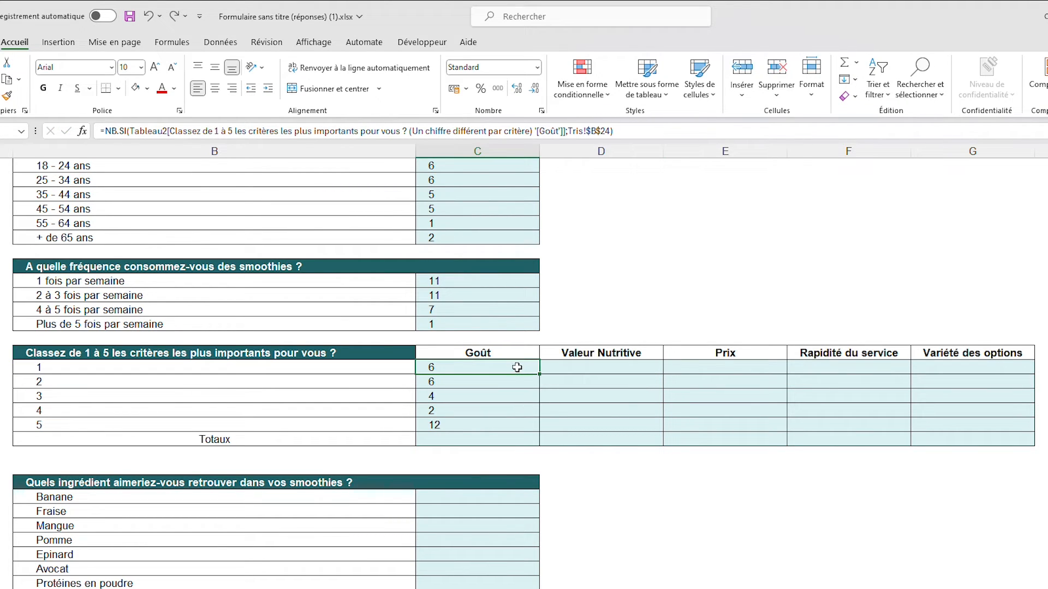
left_click_drag(540, 375, 1003, 378)
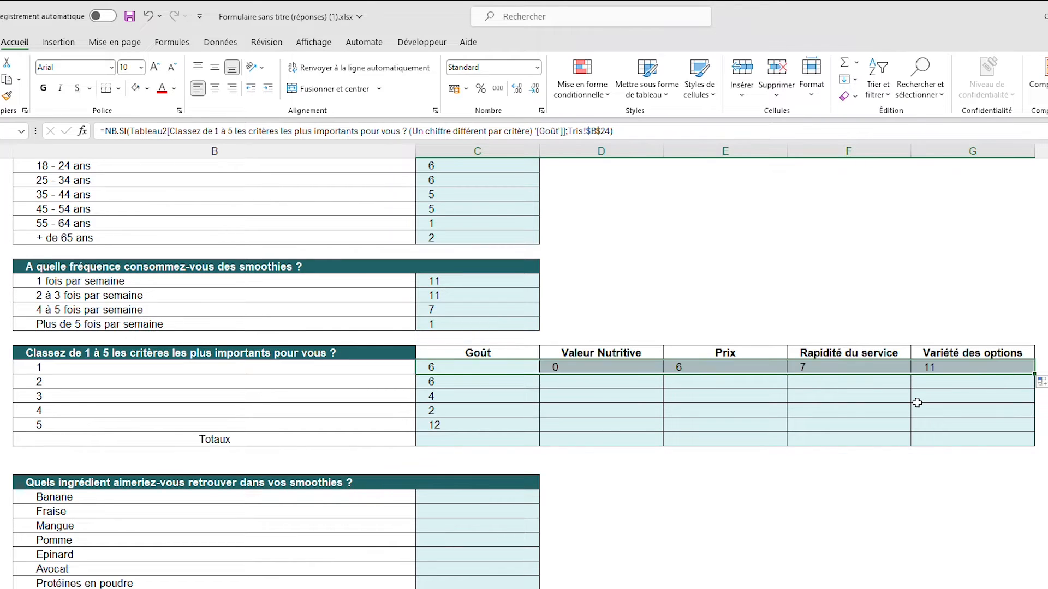
left_click(631, 367)
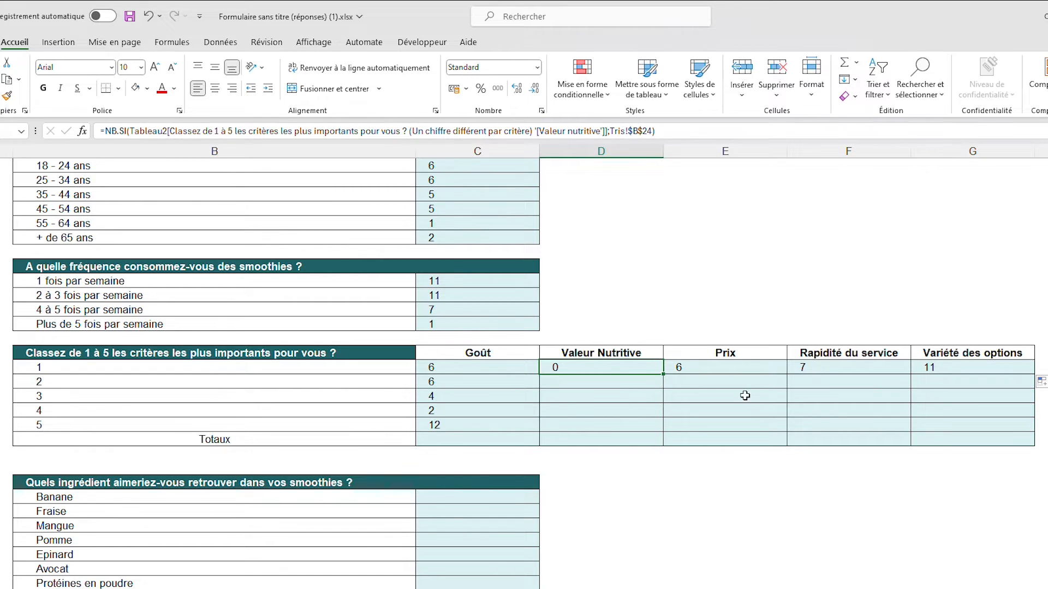
left_click(745, 369)
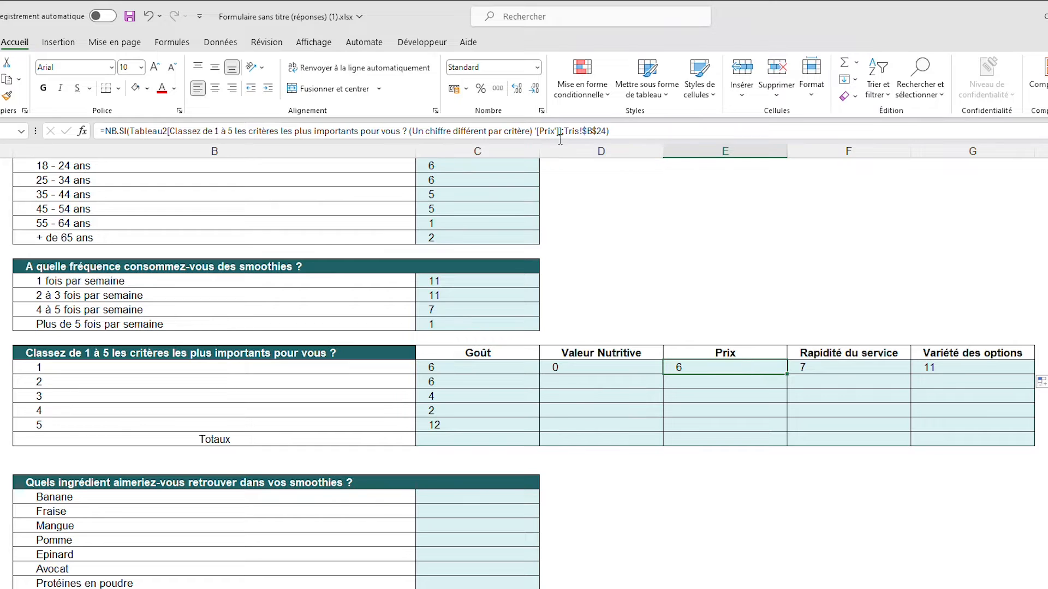
left_click(844, 363)
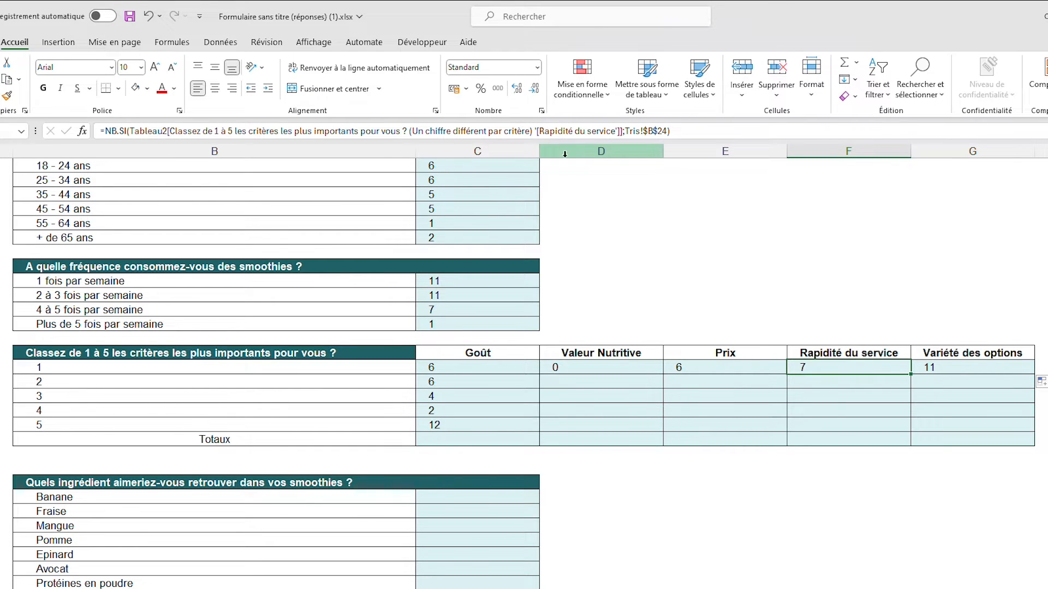
left_click(726, 266)
left_click(588, 367)
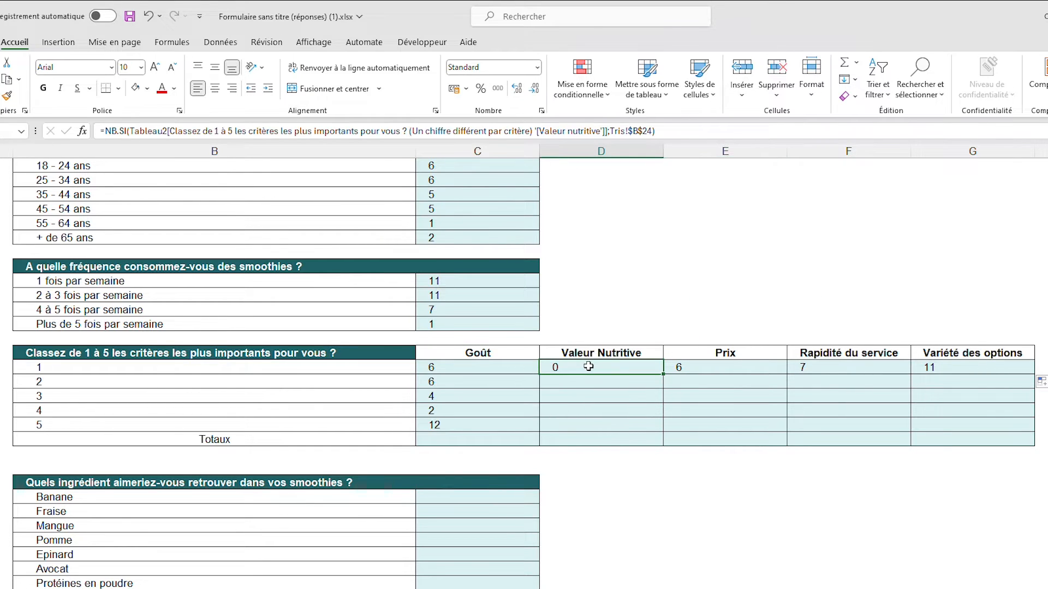
Fill the C25 and C26 formulas across to column G in the criteria ranking table
left_click(643, 131)
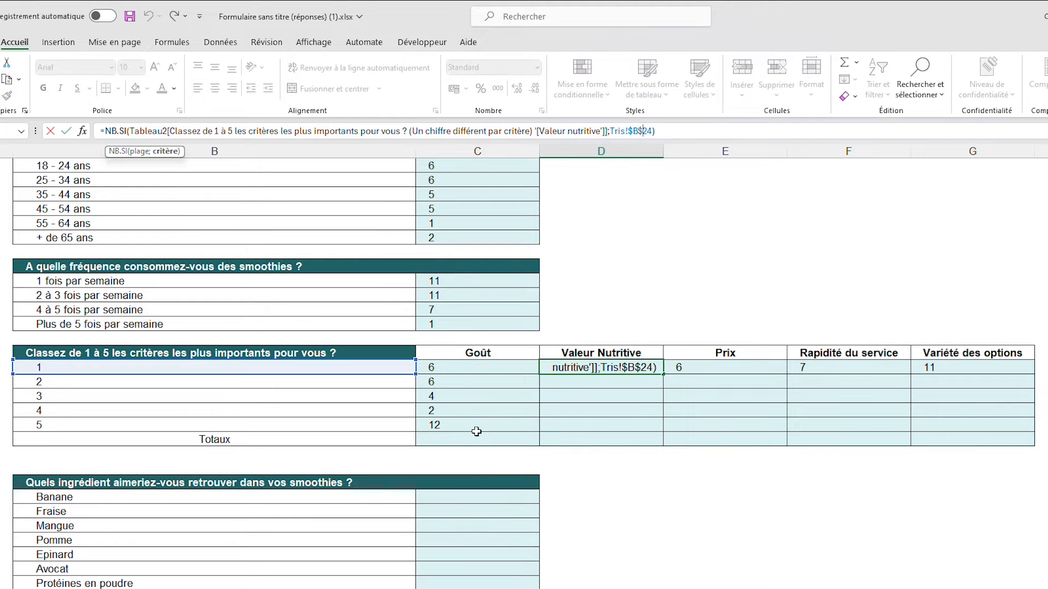
left_click(508, 381)
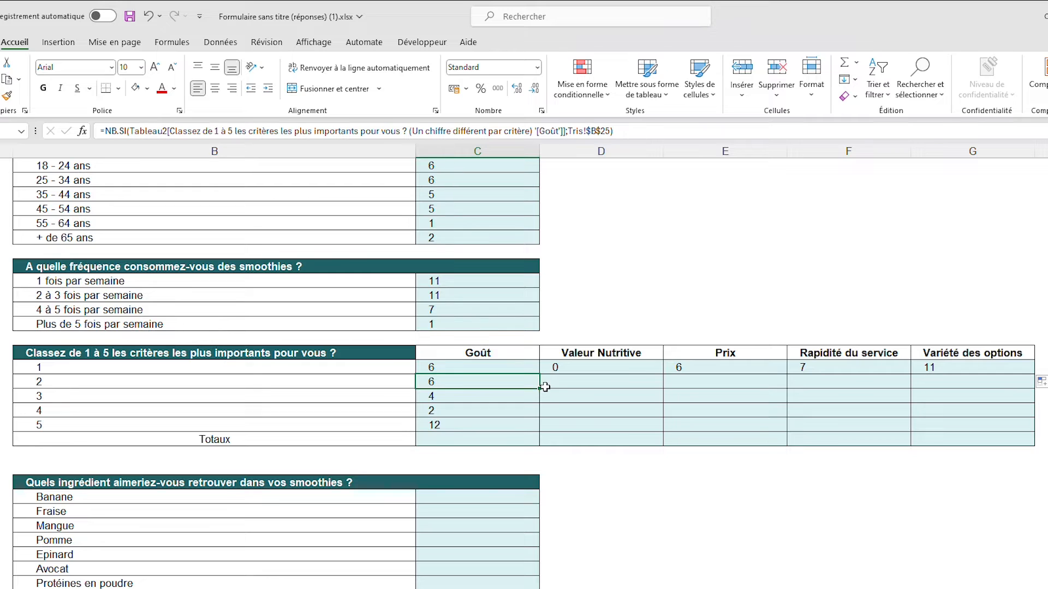
left_click_drag(540, 389, 1006, 397)
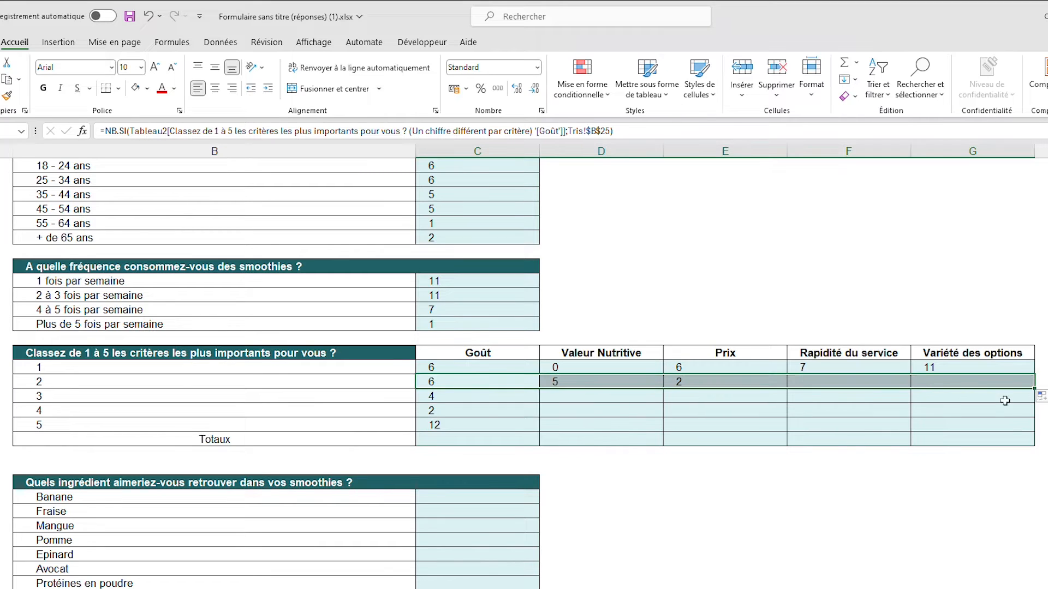
left_click(487, 408)
left_click_drag(540, 403, 1006, 401)
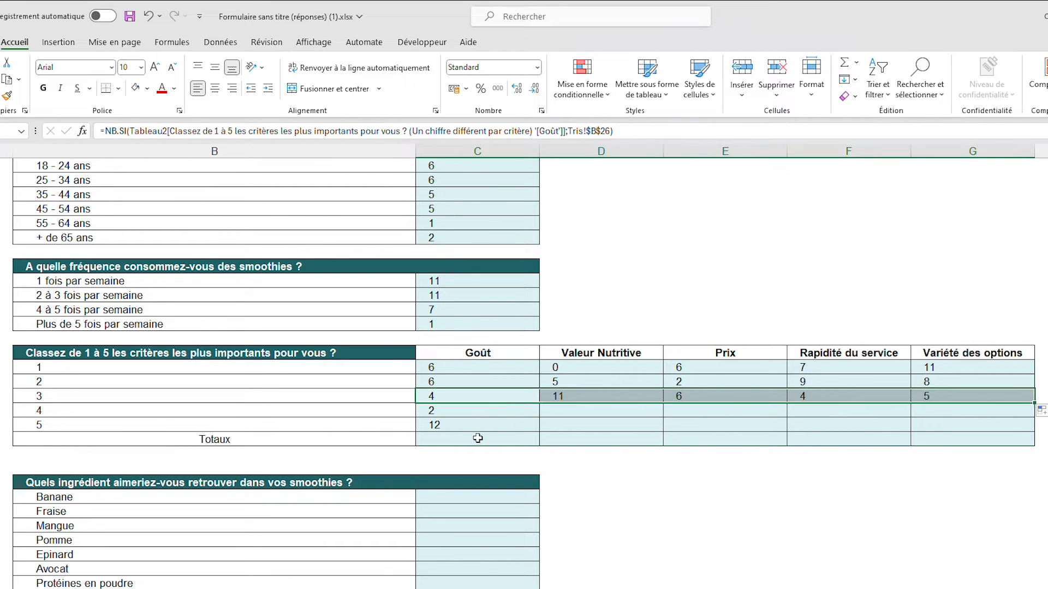
Fill the C27 and C28 formulas across to column G to finish the counts for ranks 4 and 5
left_click(511, 411)
left_click(541, 421)
left_click(534, 413)
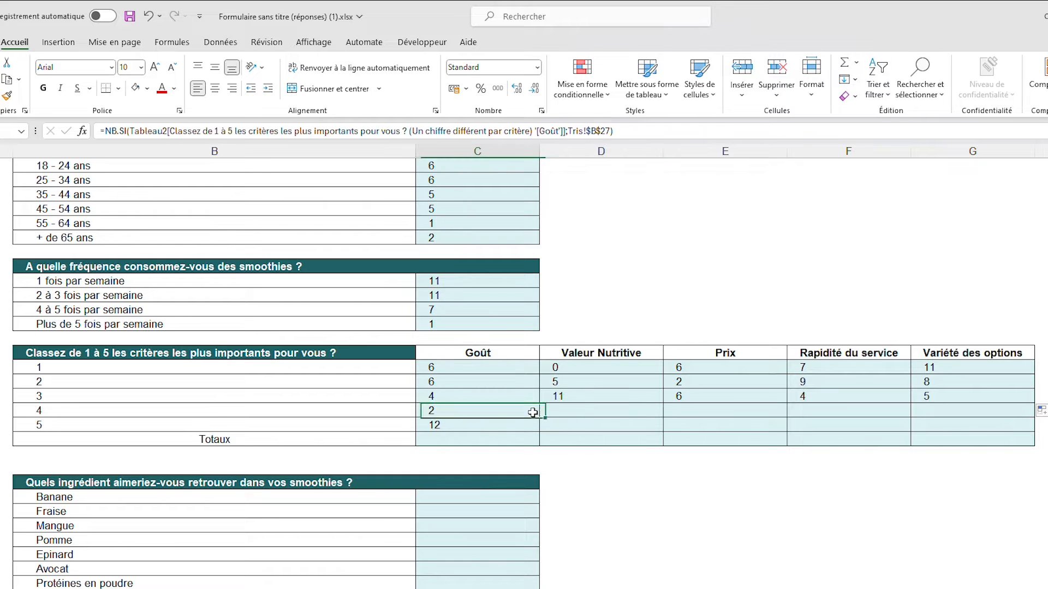
left_click_drag(541, 416, 1006, 413)
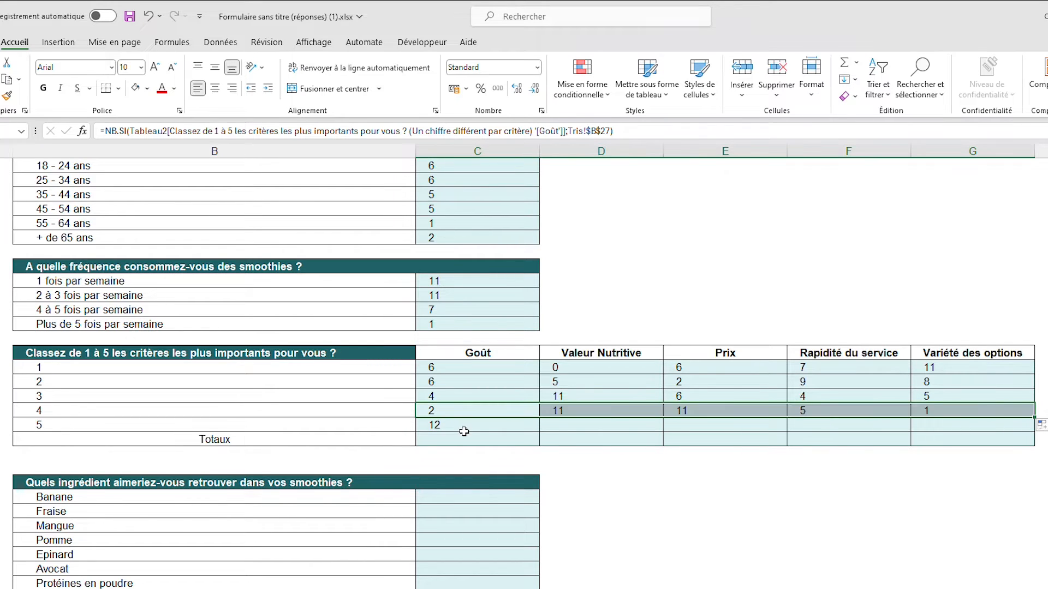
left_click(485, 427)
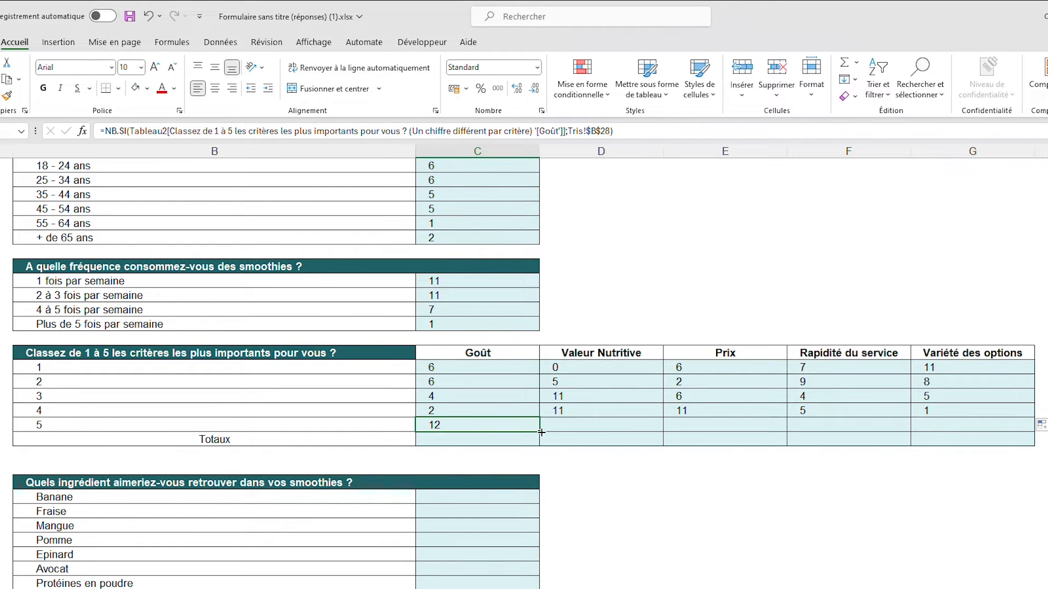
left_click_drag(541, 431, 989, 429)
left_click(661, 523)
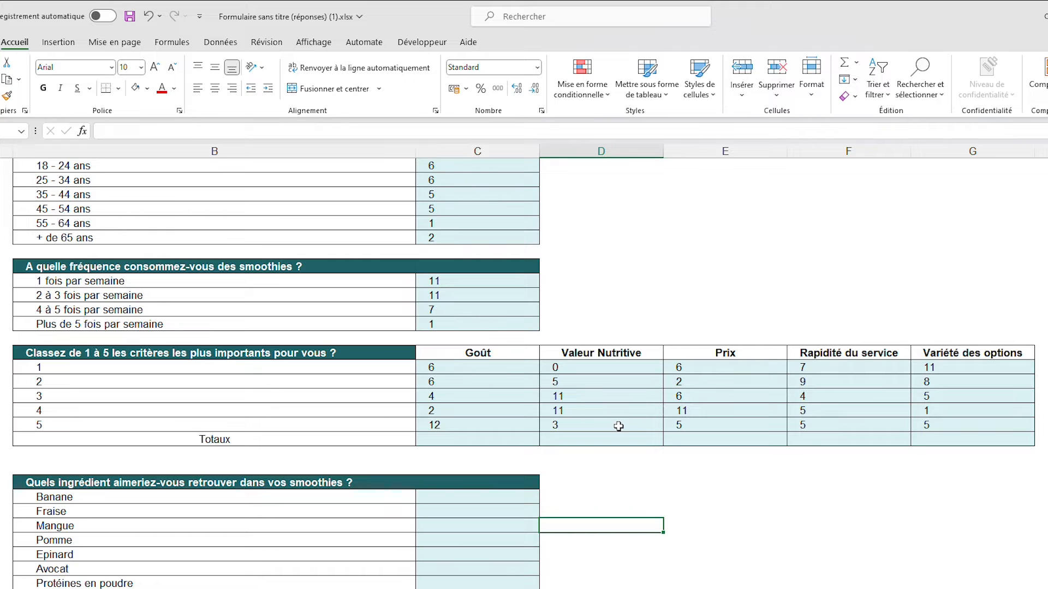
left_click(449, 438)
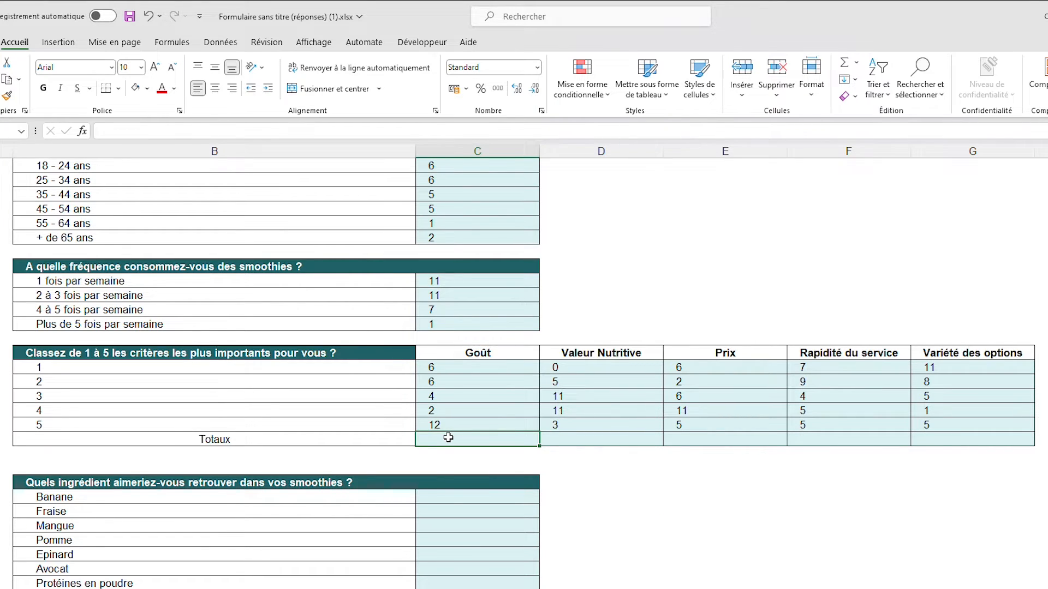
left_click(465, 366)
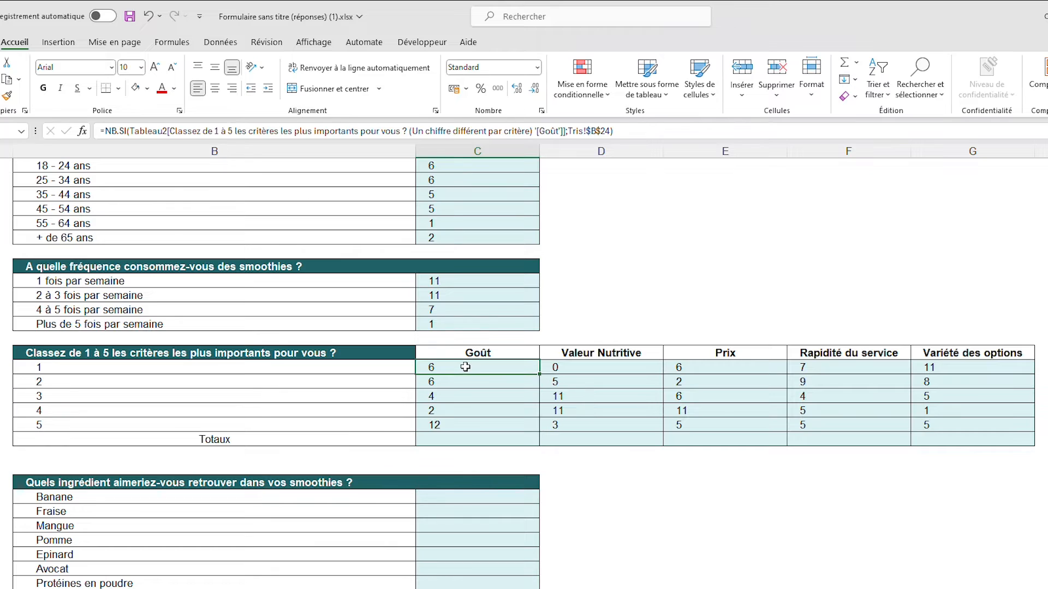
left_click(389, 367)
left_click(443, 367)
left_click(445, 381)
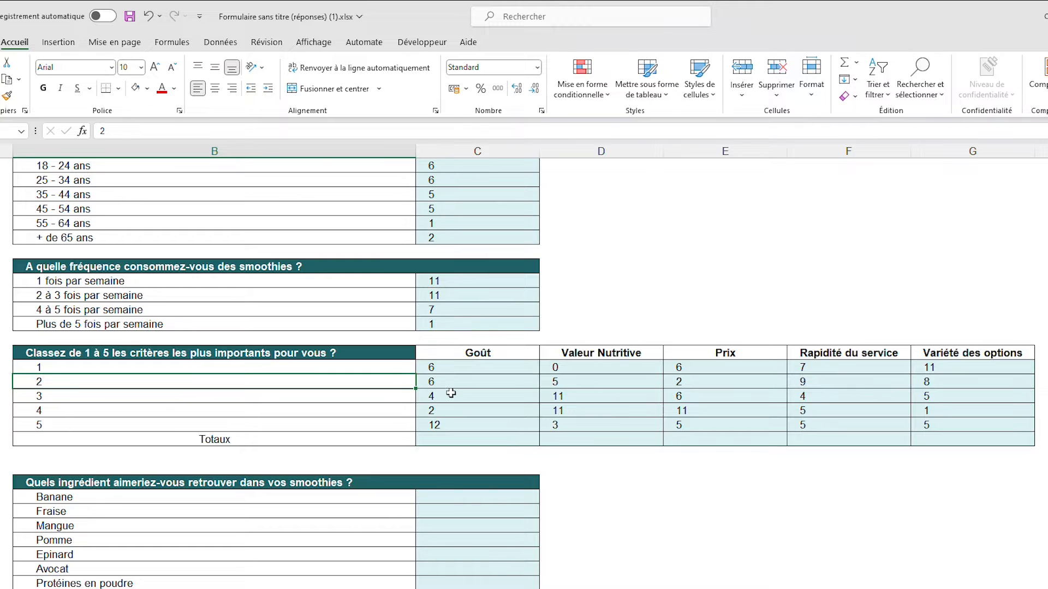
Start the weighted total for Goût in C29 with =(C24*1)+(C25*2)+(
left_click(463, 441)
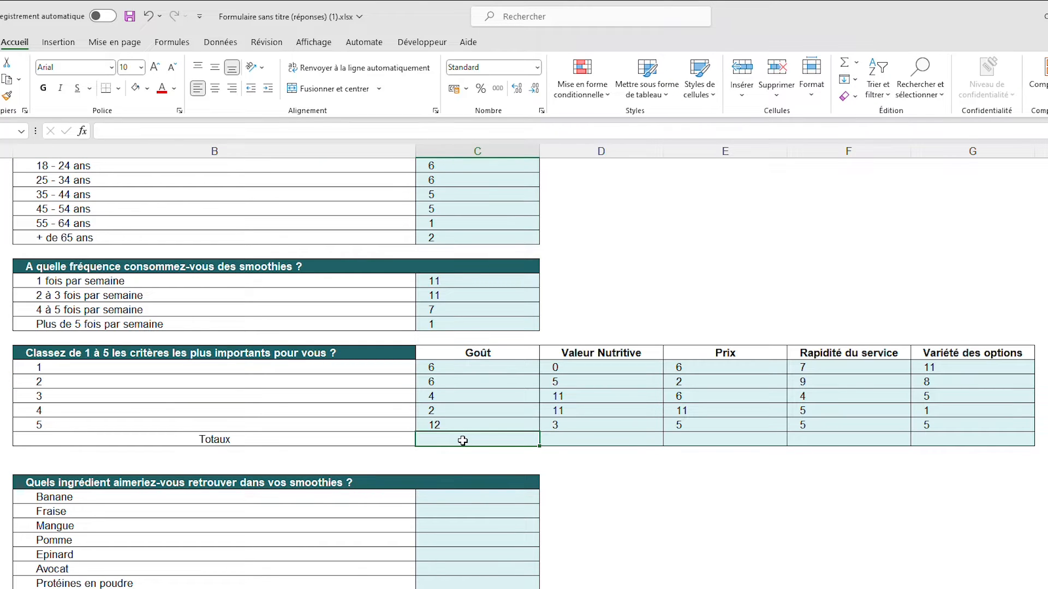
type("=(")
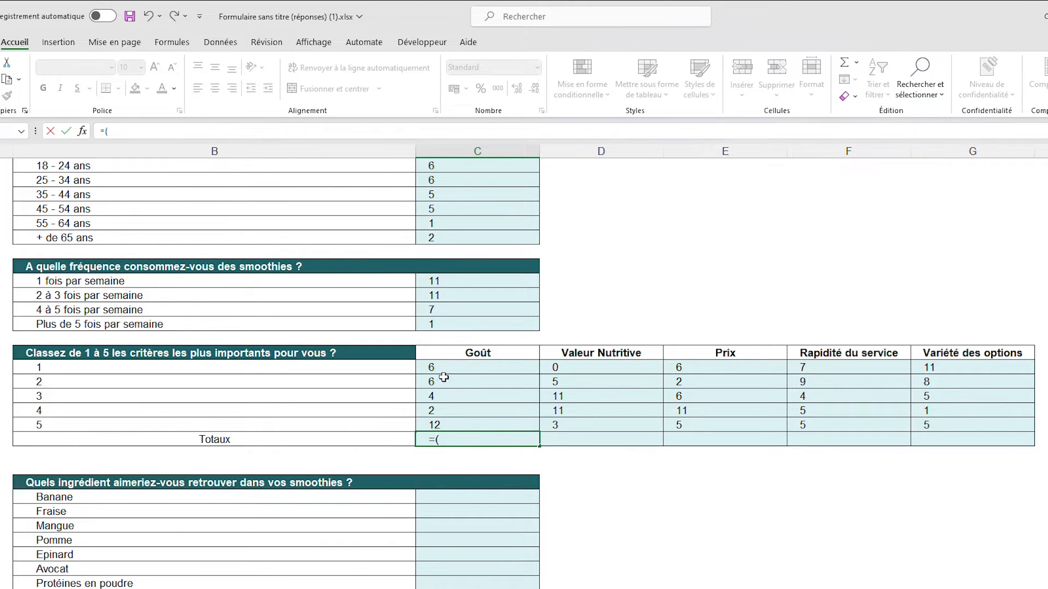
left_click(463, 366)
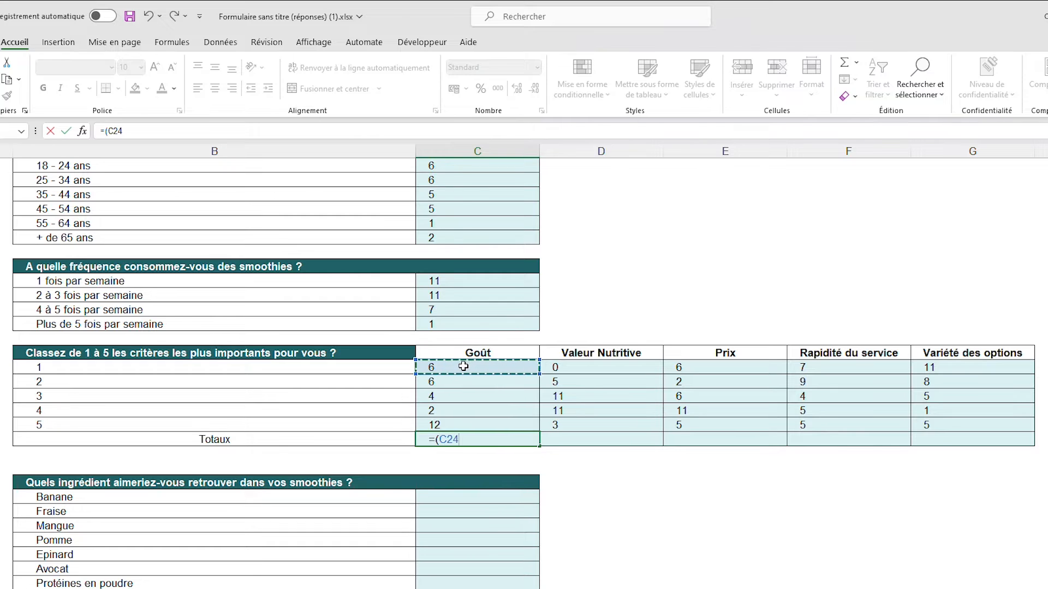
type("*")
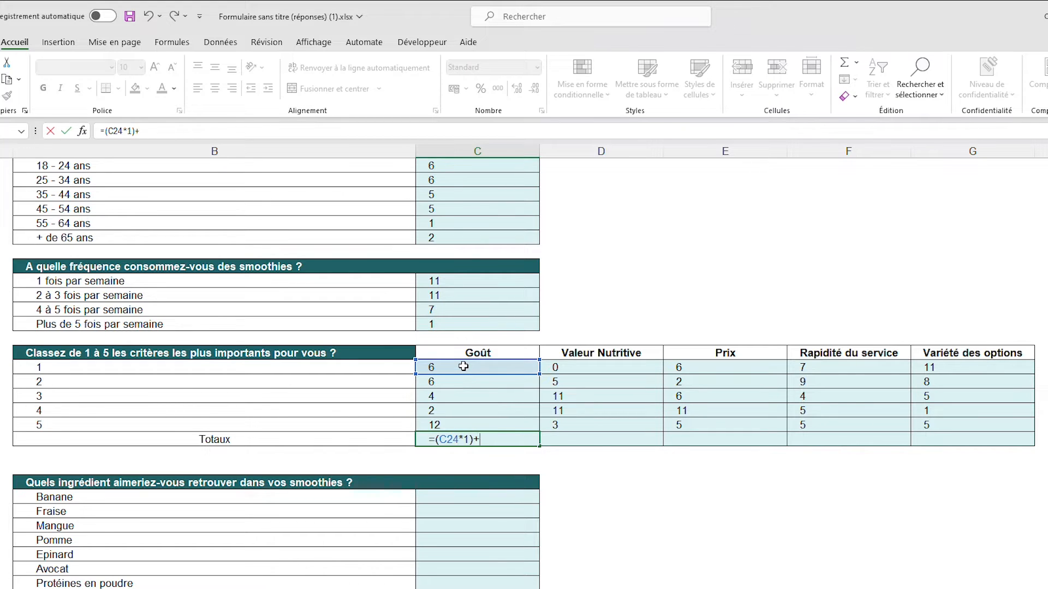
type("1)+(")
left_click(465, 383)
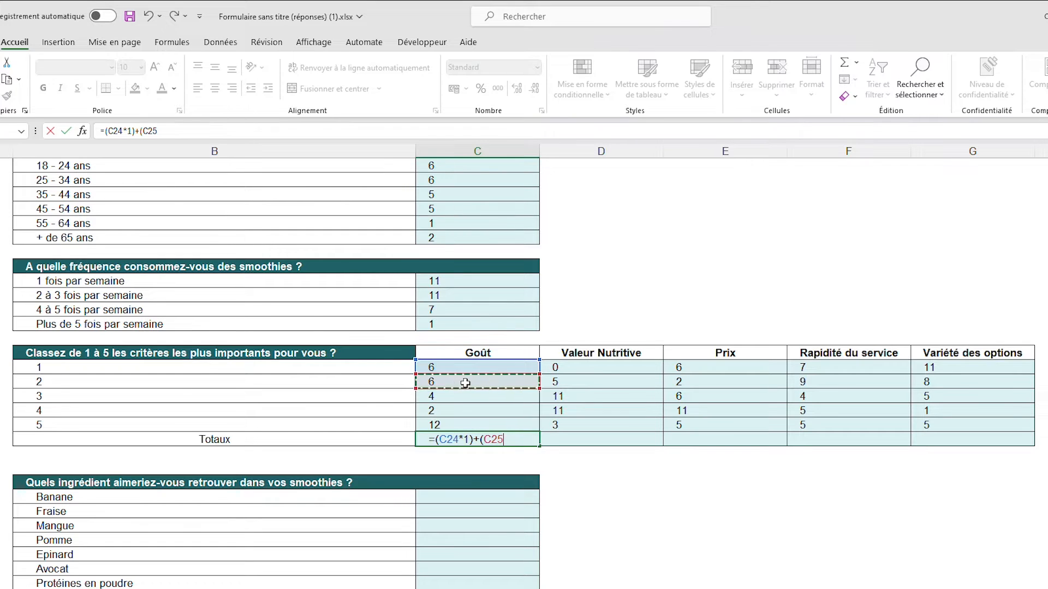
type("*")
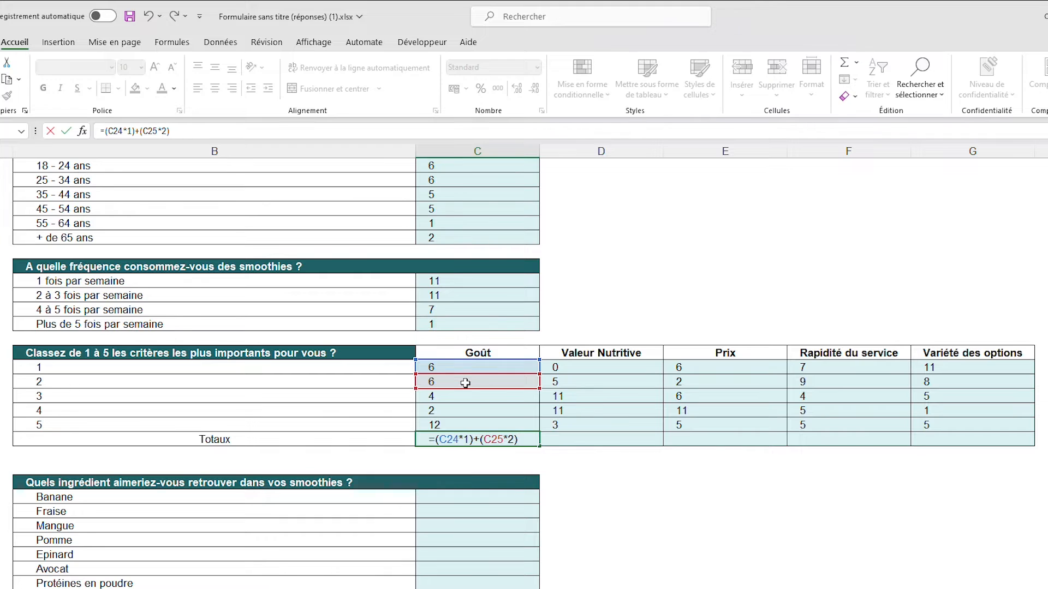
type("2)+(")
Complete the C29 weighted total with the terms (C26*3)+(C27*4)+(C28*5) and validate the formula
left_click(488, 400)
type("-")
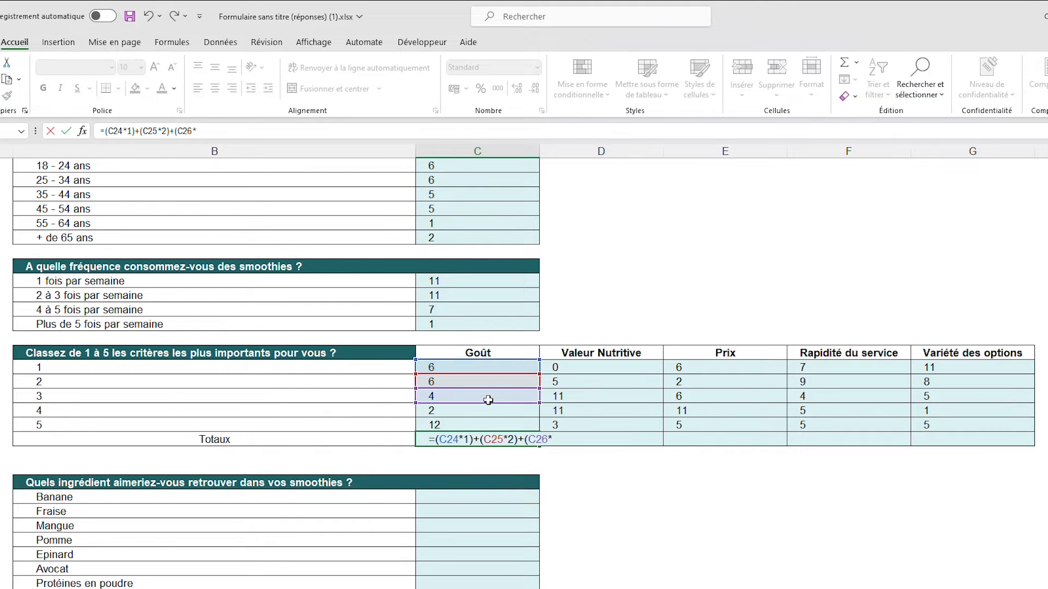
type("3)+(")
left_click(489, 411)
type("*4)+(")
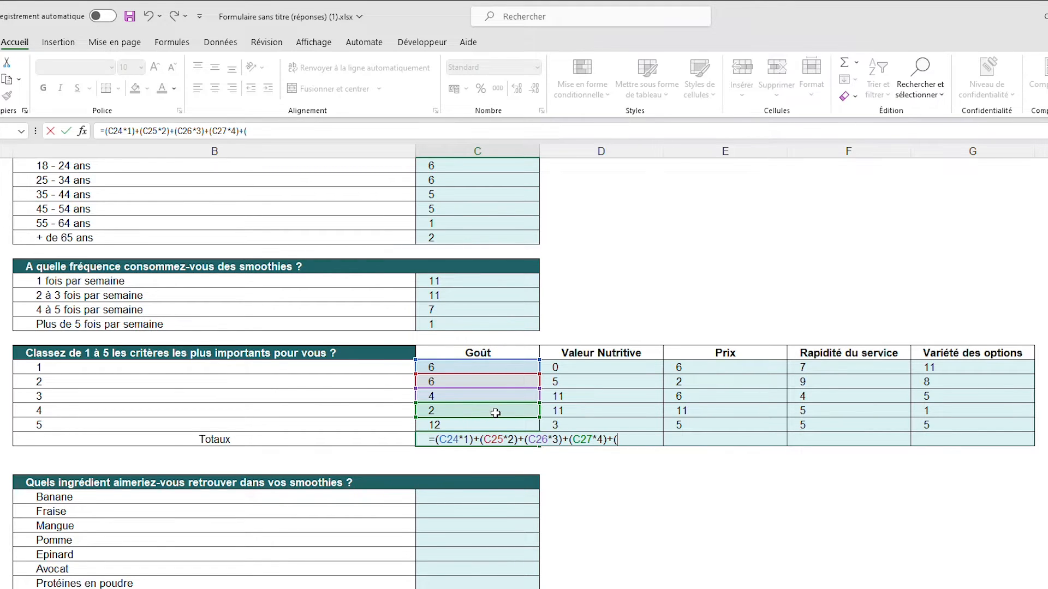
left_click(491, 421)
type("*5")
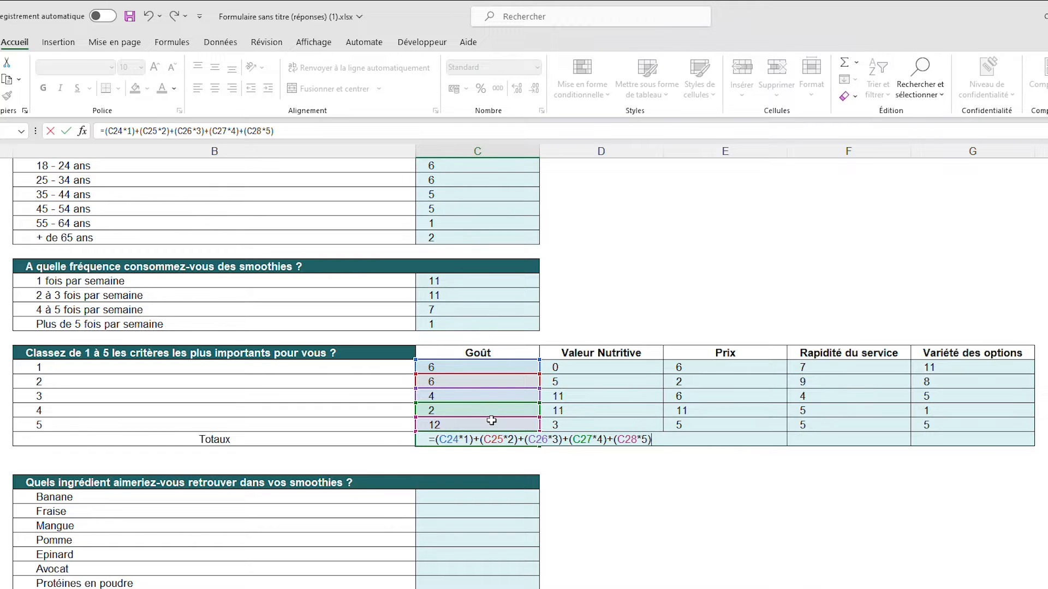
type(")")
key("Return")
Fill the C29 weighted total across to G29 and check the copied formulas for each criterion
left_click(484, 442)
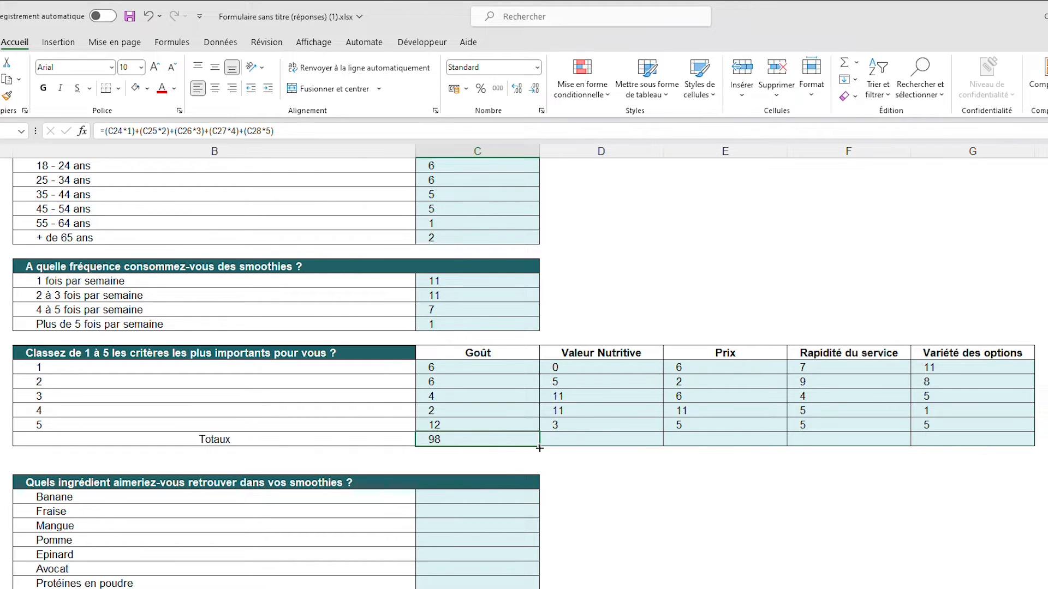
left_click_drag(542, 448, 1009, 441)
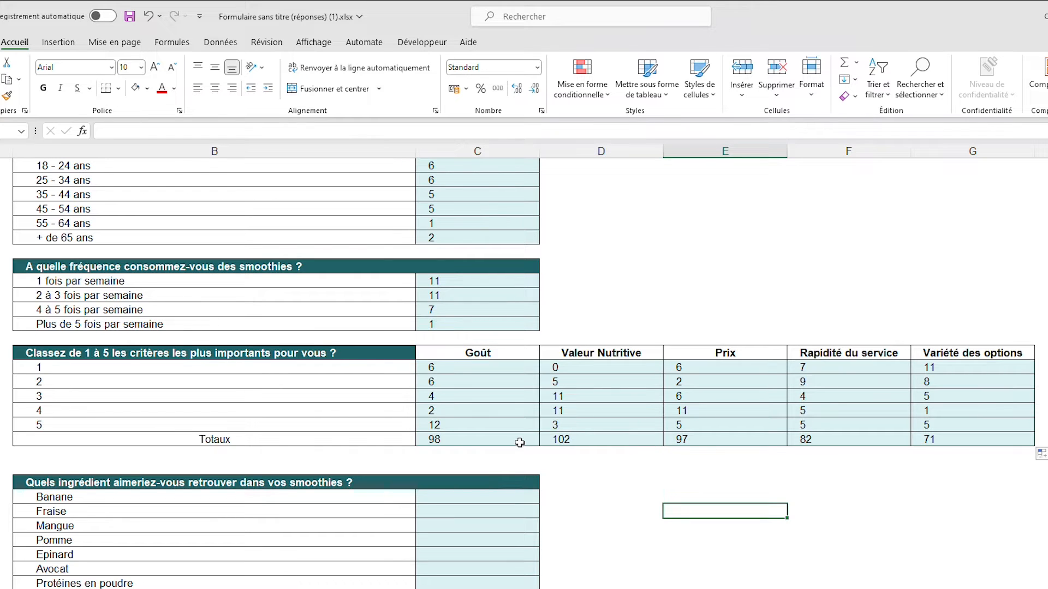
left_click(608, 440)
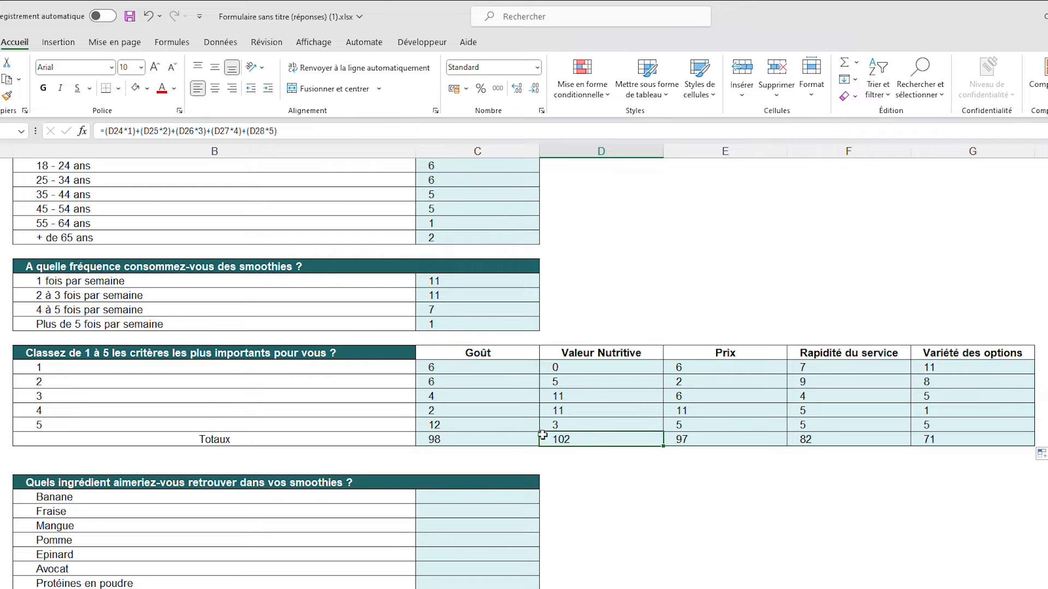
left_click(522, 440)
left_click(723, 442)
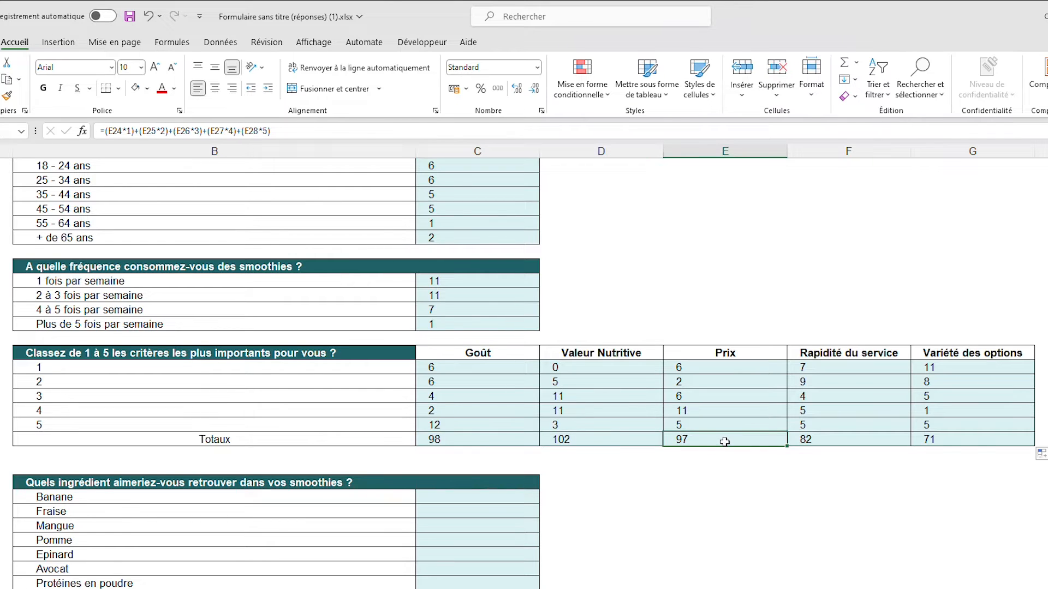
left_click(829, 437)
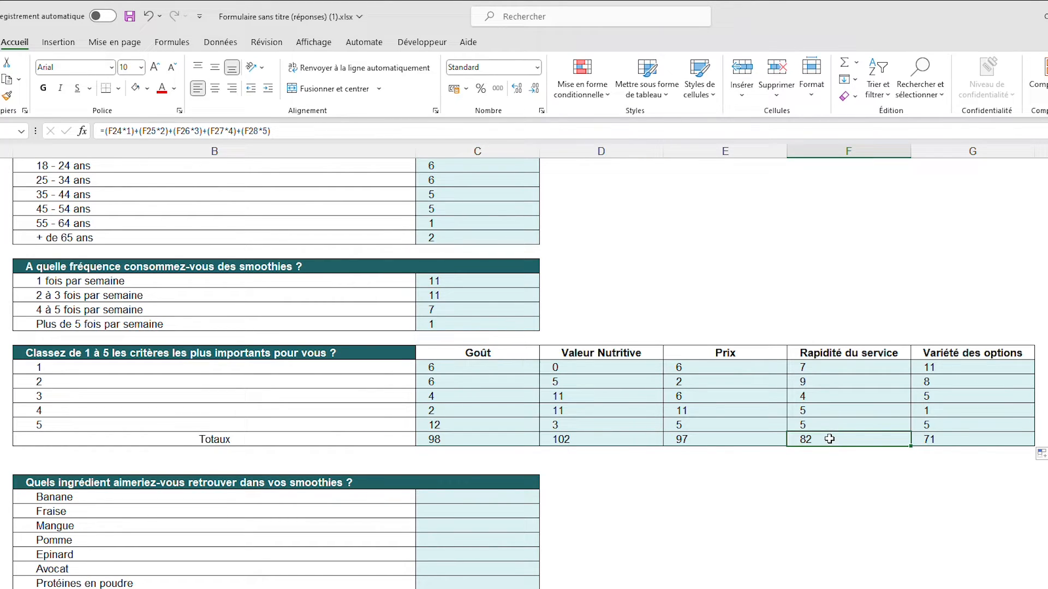
left_click(960, 440)
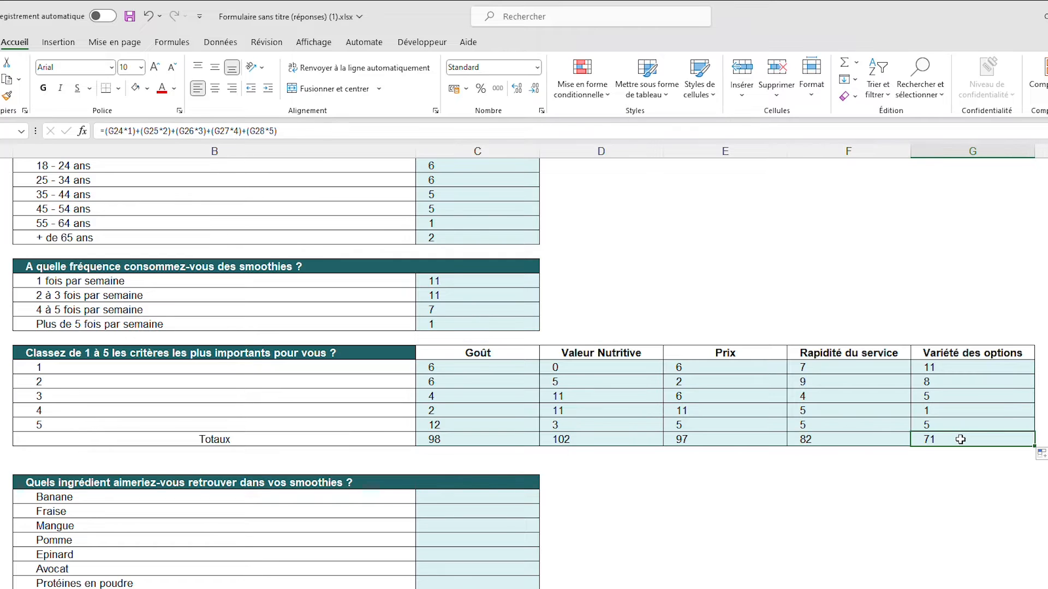
Compare the ingredient table on the Tris sheet with the multiple-choice answers in column L of the responses sheet
scroll(960, 440, "down", 5)
left_click(674, 409)
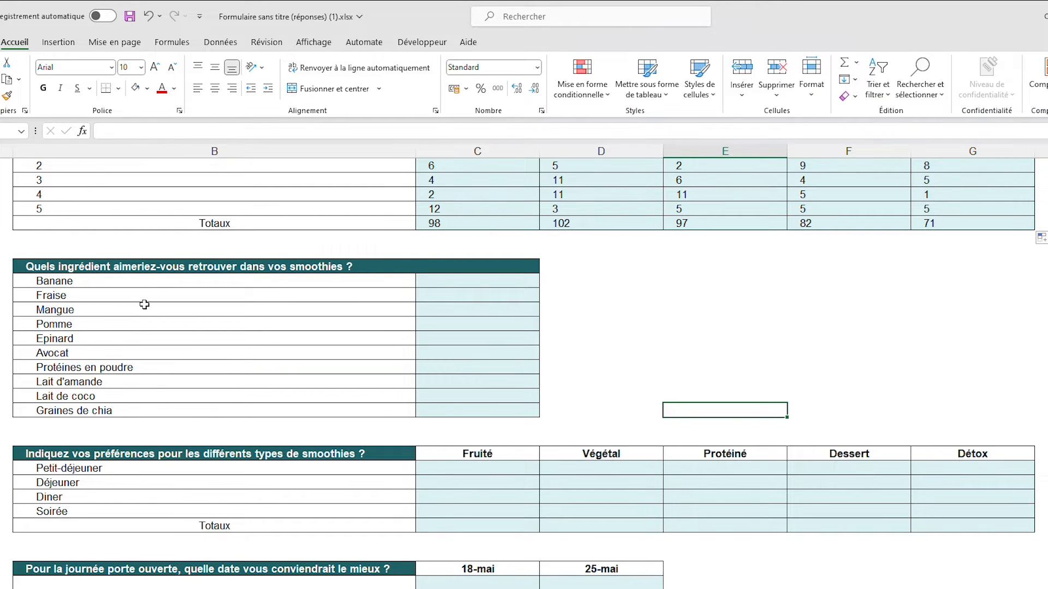
left_click(464, 280)
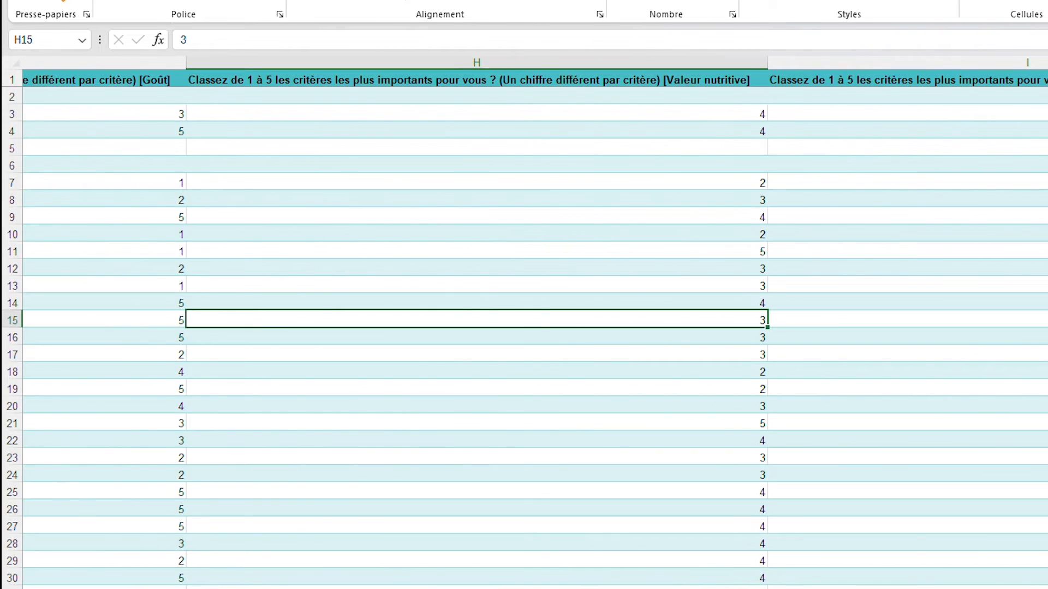
scroll(696, 159, "right", 6)
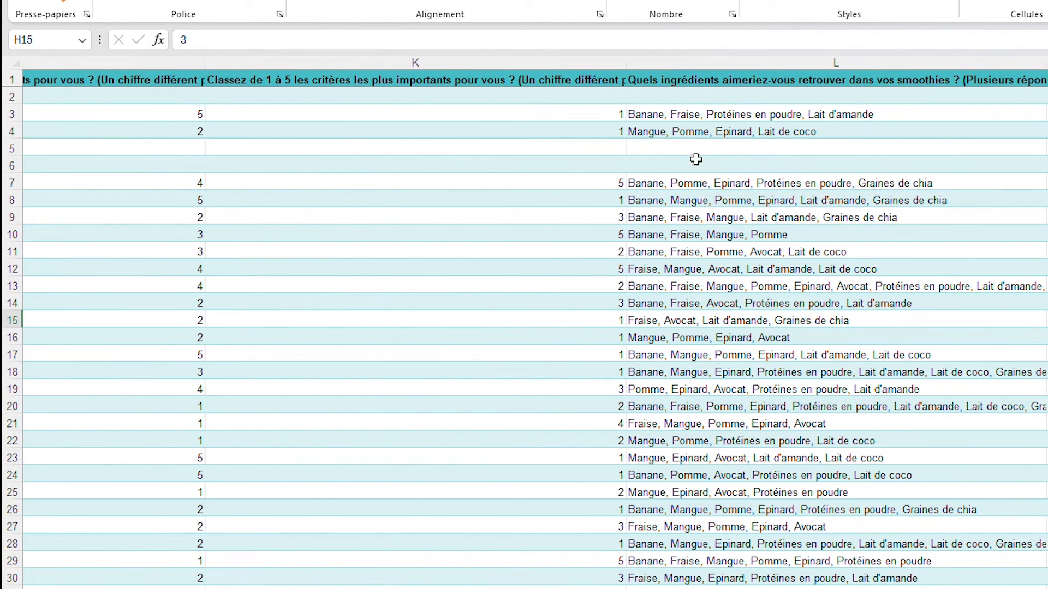
left_click(693, 112)
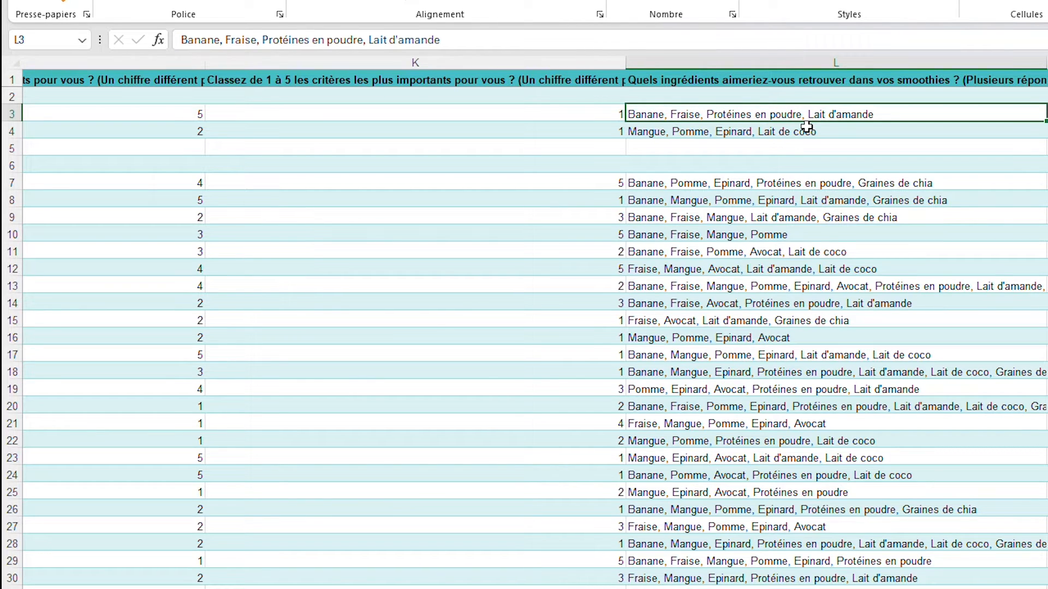
left_click(431, 588)
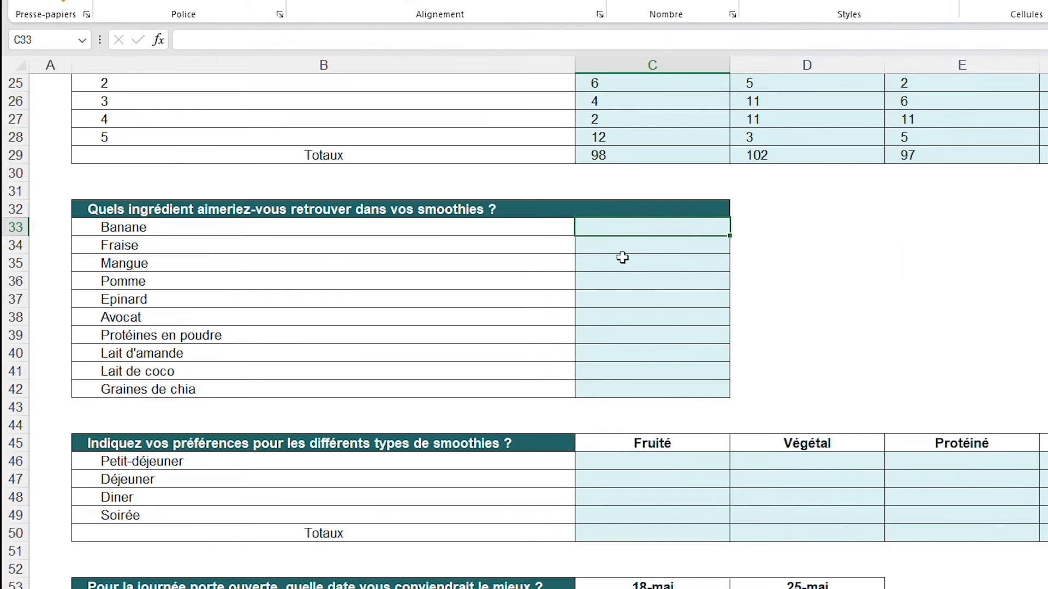
Enter a NB.SI formula in C33 counting "Banane" in the responses table's ingredient column (column L)
type("=NB.SI(")
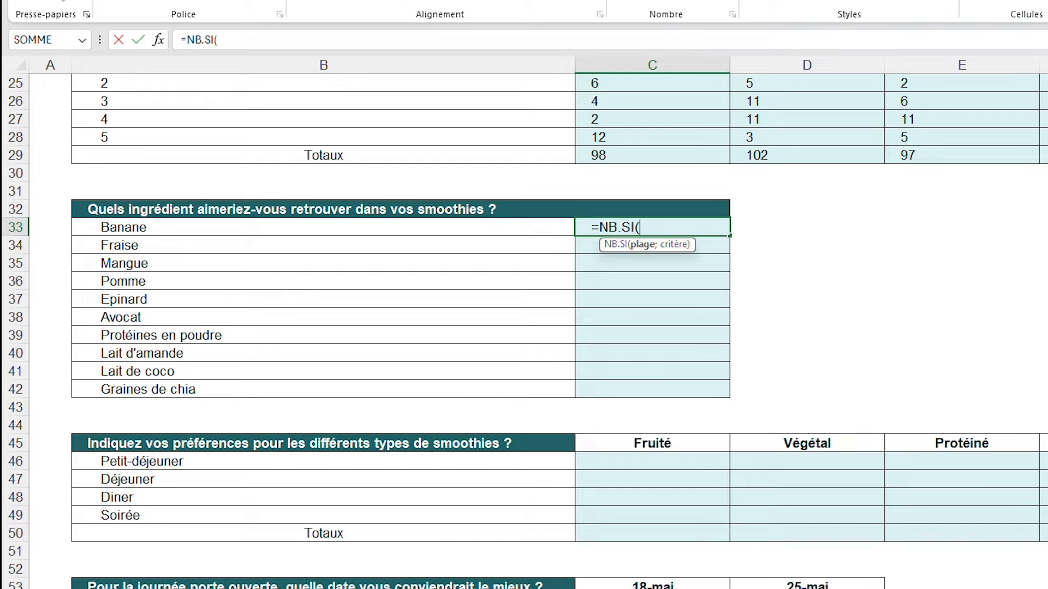
left_click(218, 588)
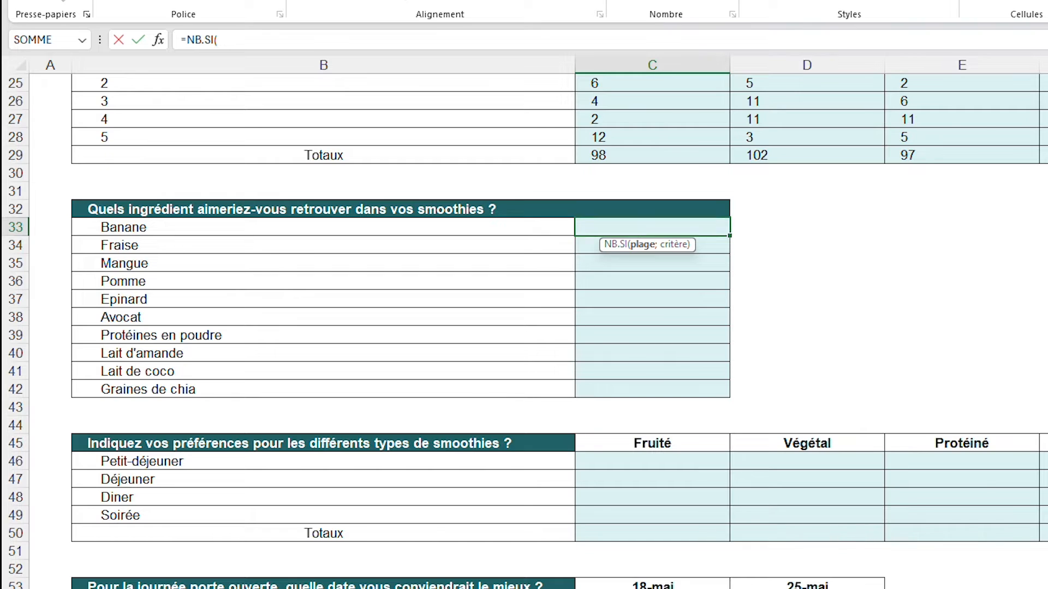
left_click_drag(979, 98, 1004, 562)
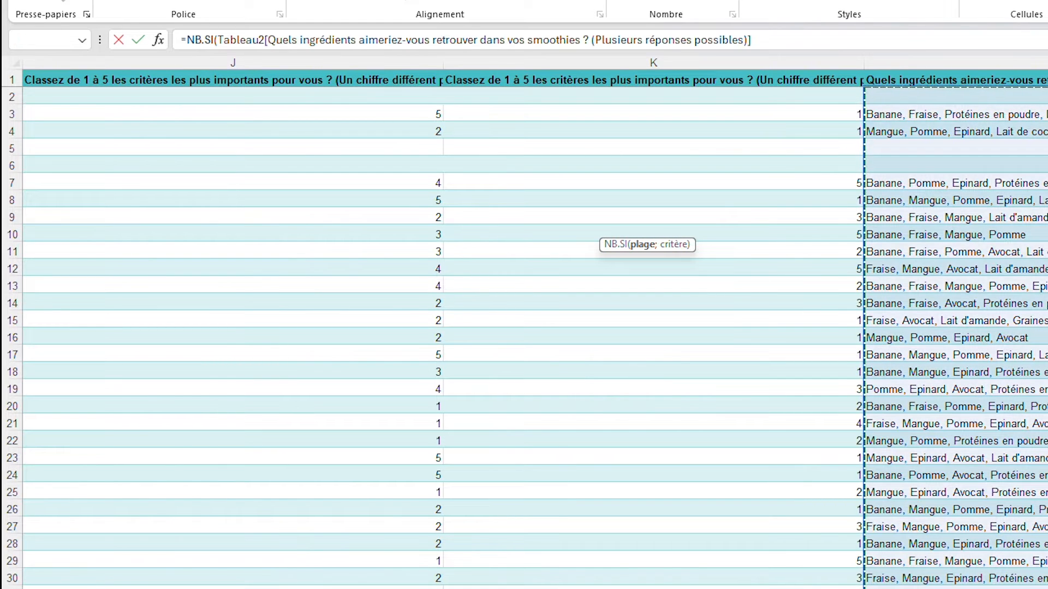
type(";")
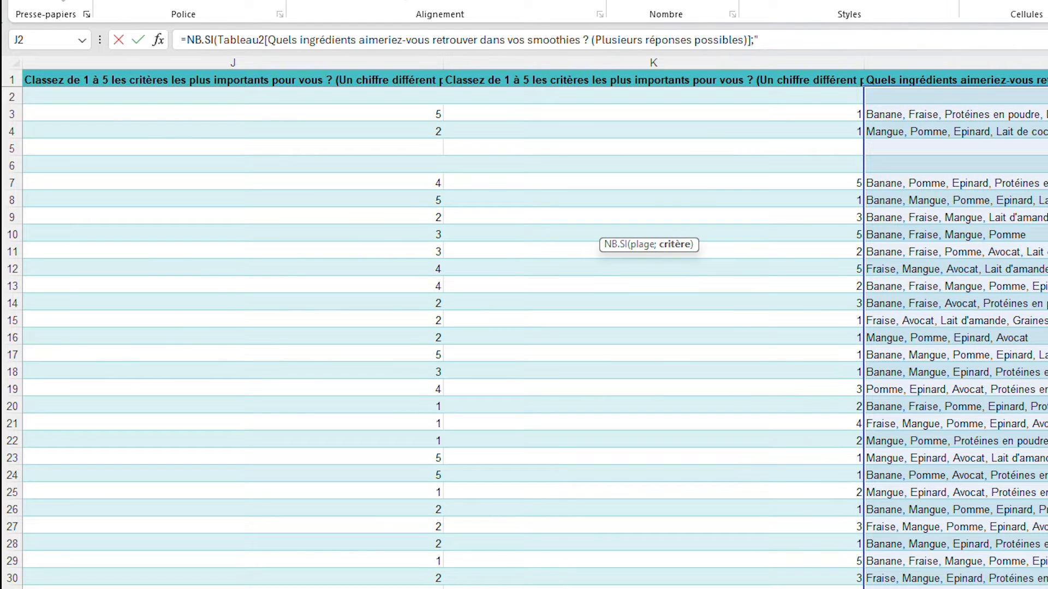
type("\"Banane\")")
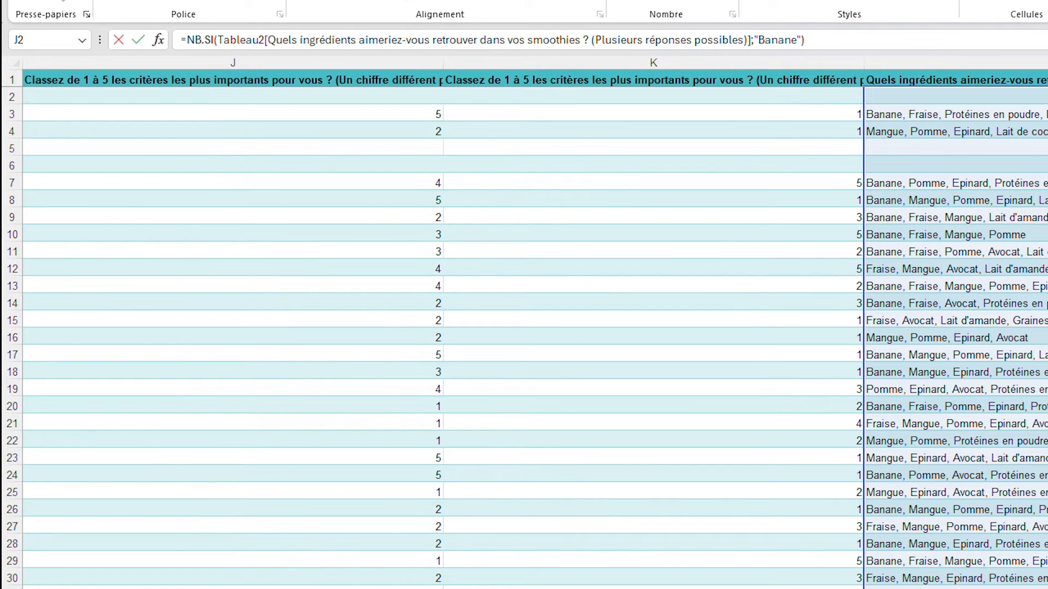
key("Return")
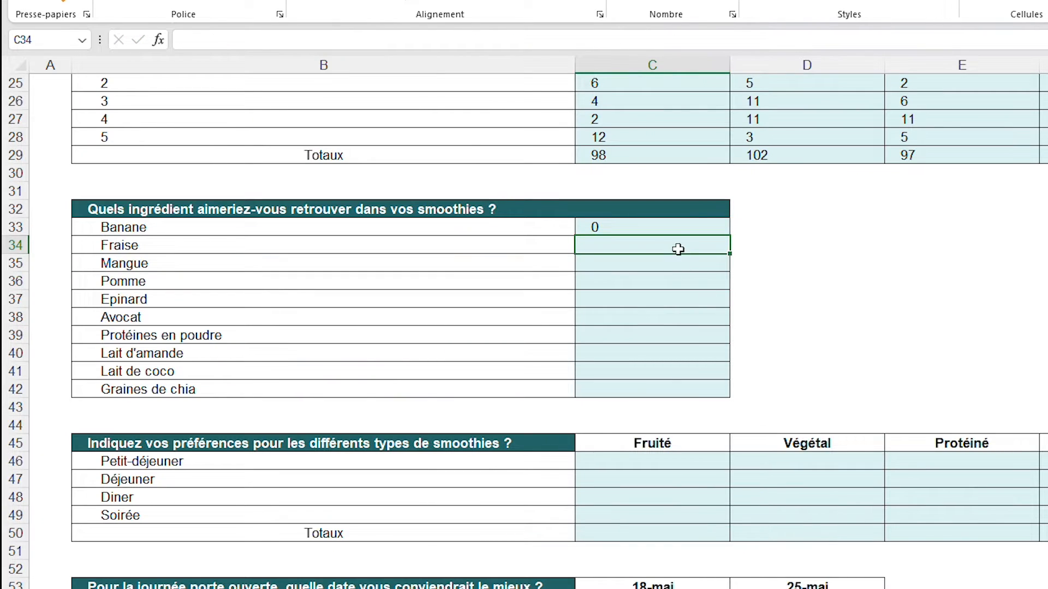
Review the combined answers in column L, and change the C33 criterion to "*Banane*" so it matches longer answers
left_click(687, 227)
key("ctrl+Page_Up")
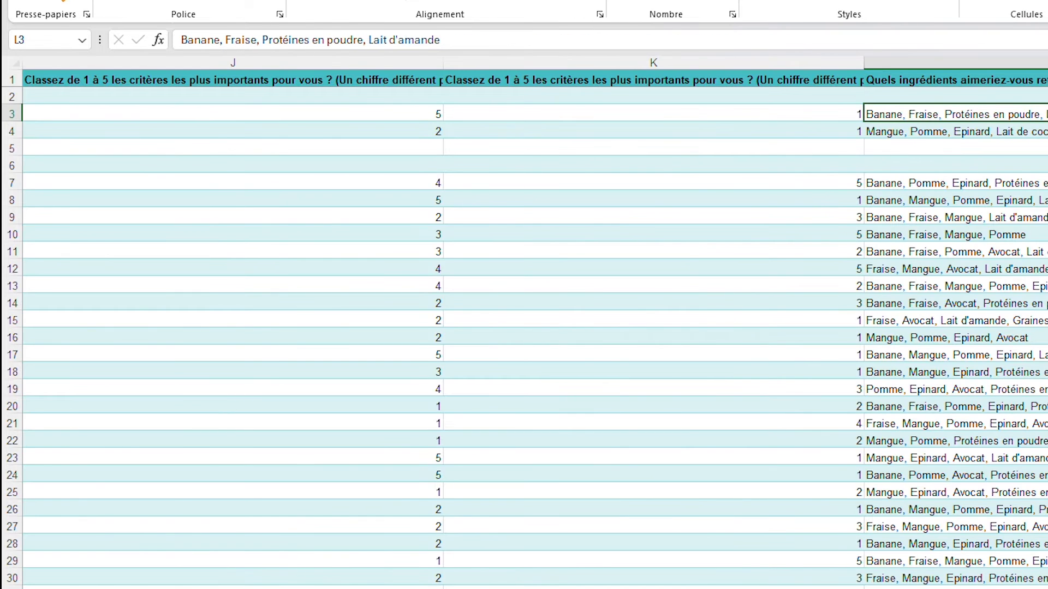
scroll(535, 322, "right", 3)
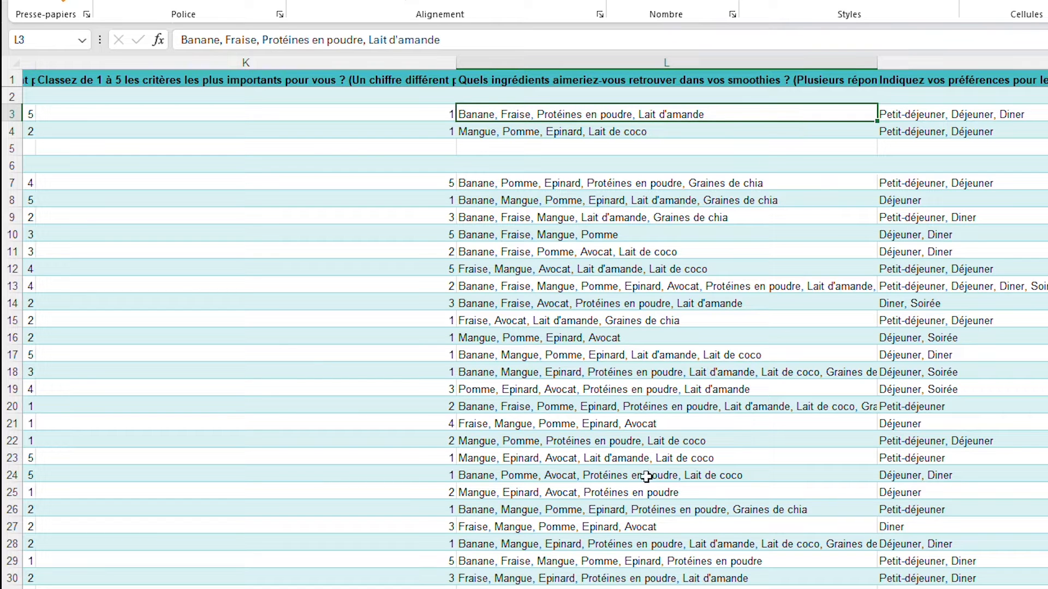
key("ctrl+Page_Down")
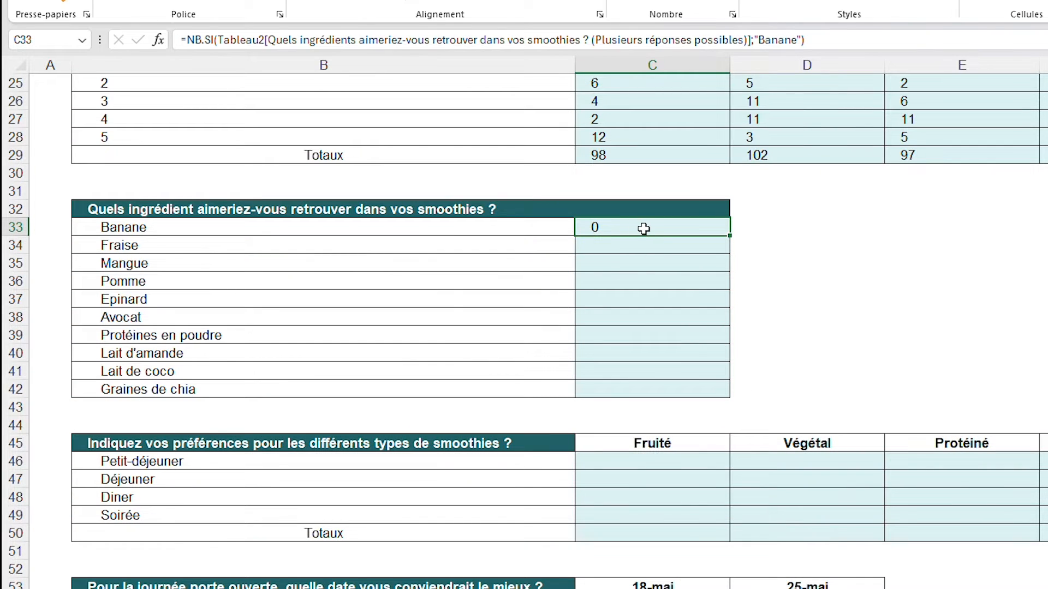
left_click(759, 41)
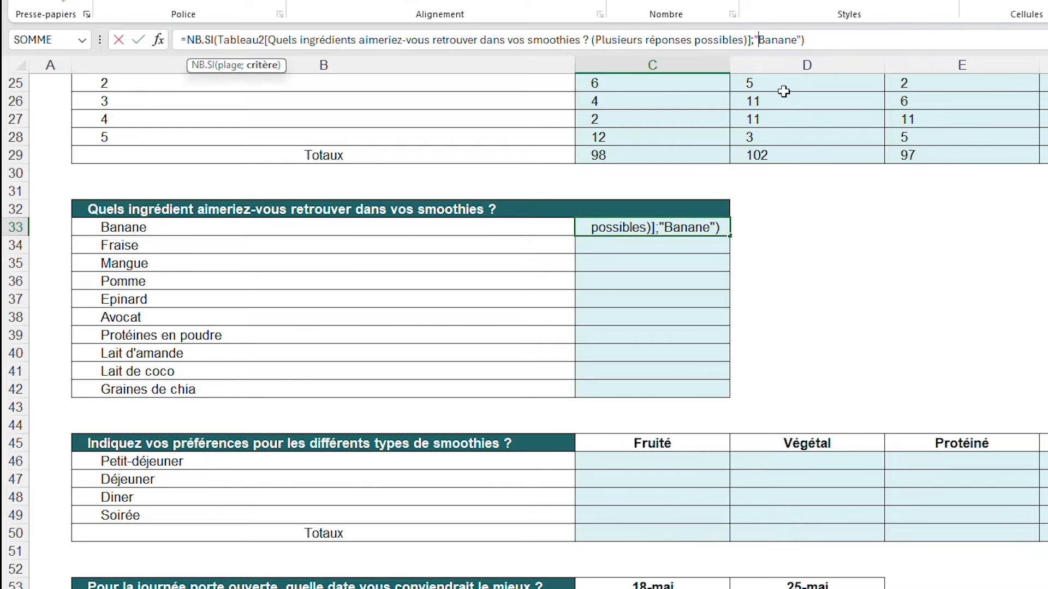
type("$")
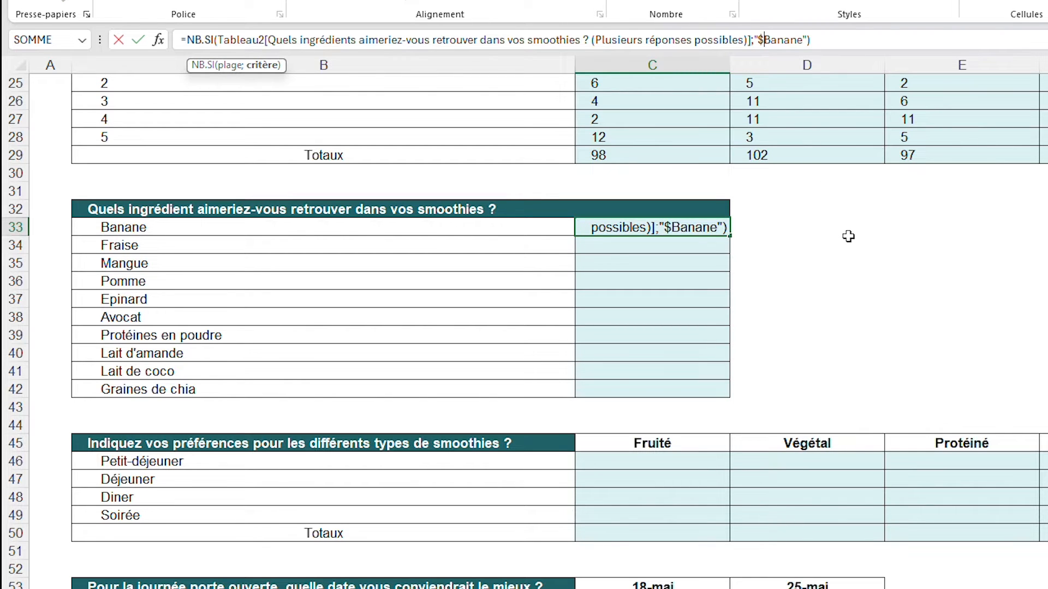
key("BackSpace")
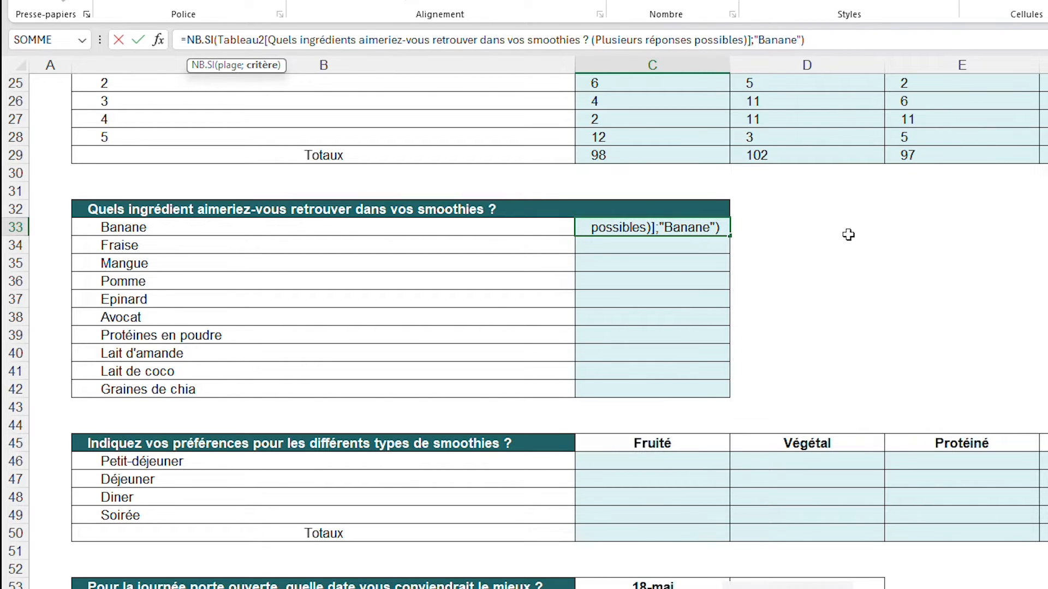
type("*")
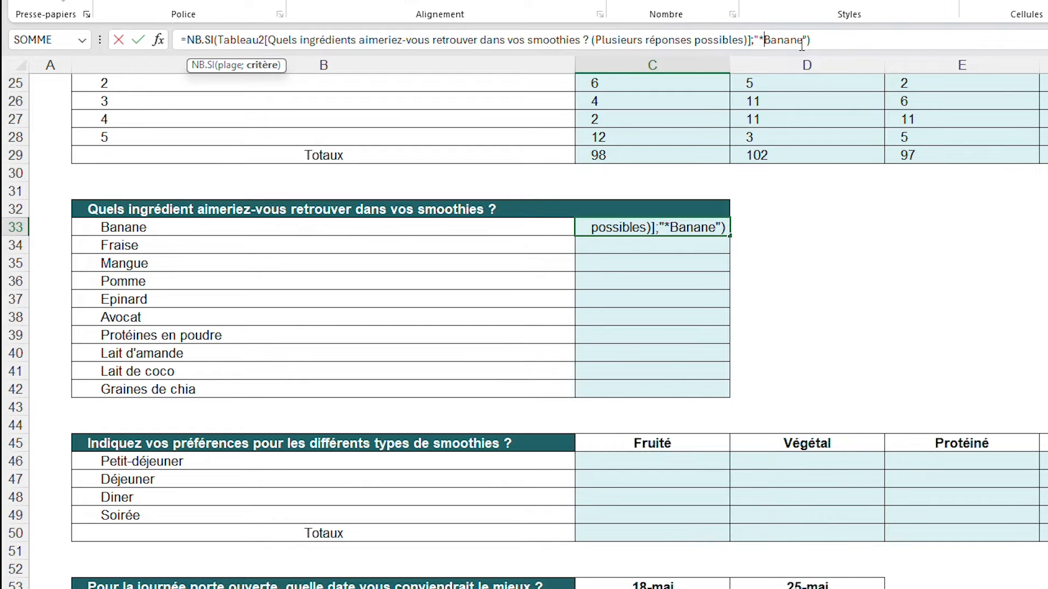
type("*")
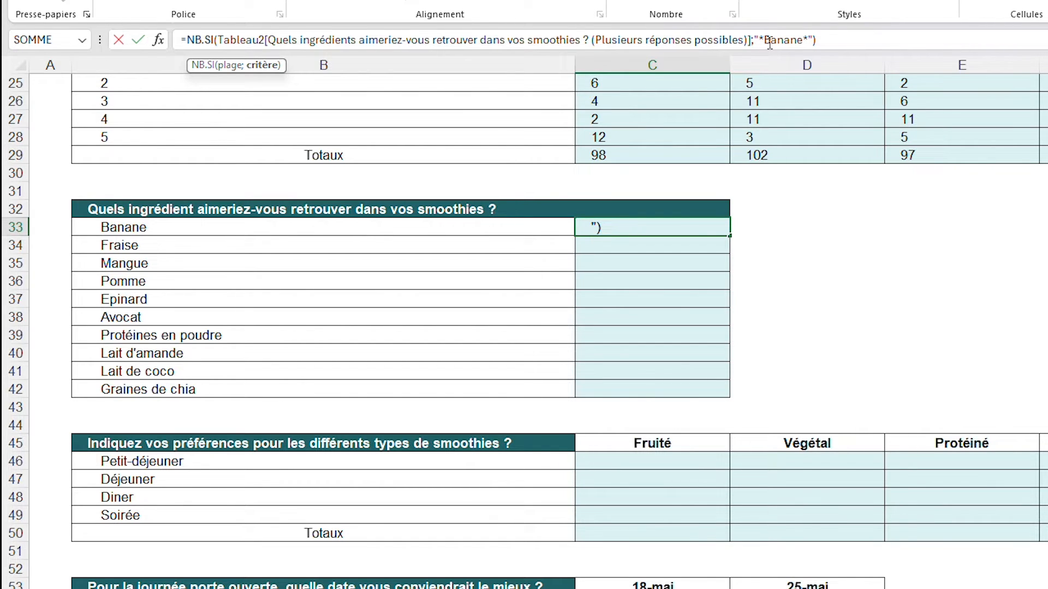
left_click_drag(762, 39, 806, 40)
key("Return")
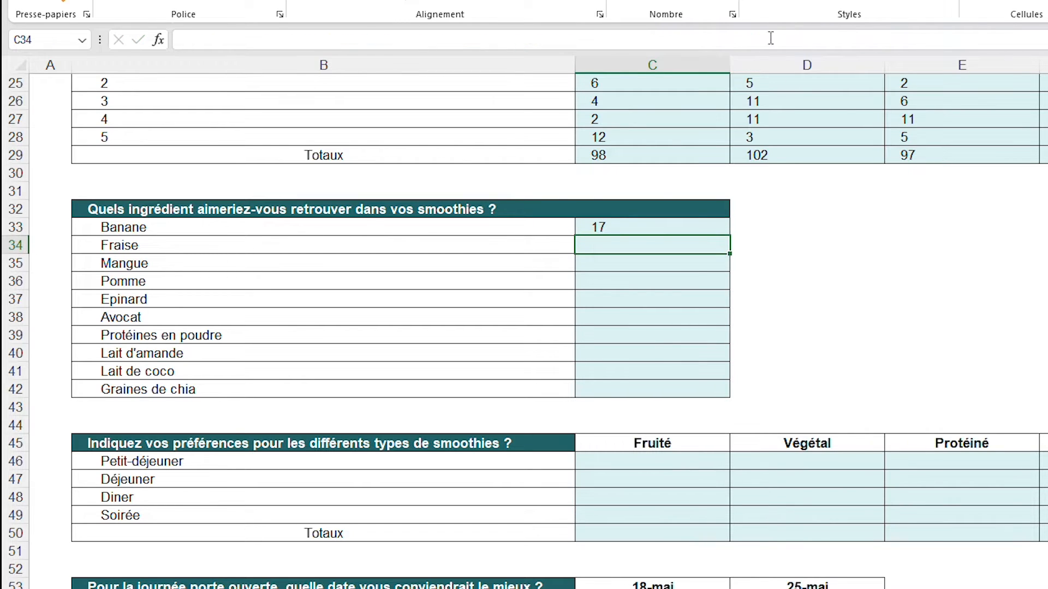
Copy the full C33 formula text and paste it unchanged into C34 and C35 for Fraise and Mangue
left_click(636, 226)
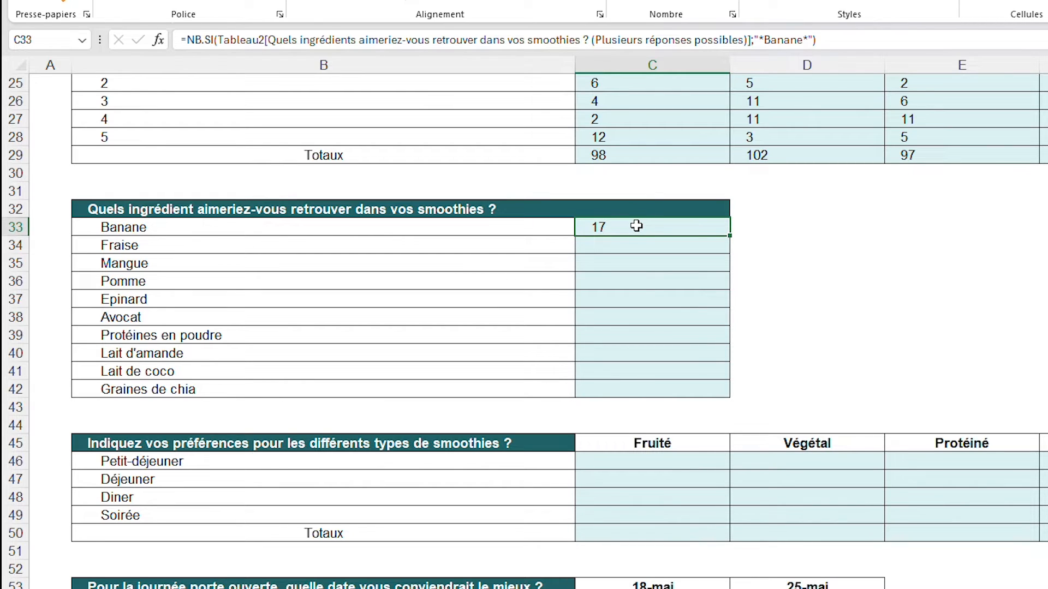
left_click(866, 40)
left_click_drag(866, 39, 183, 40)
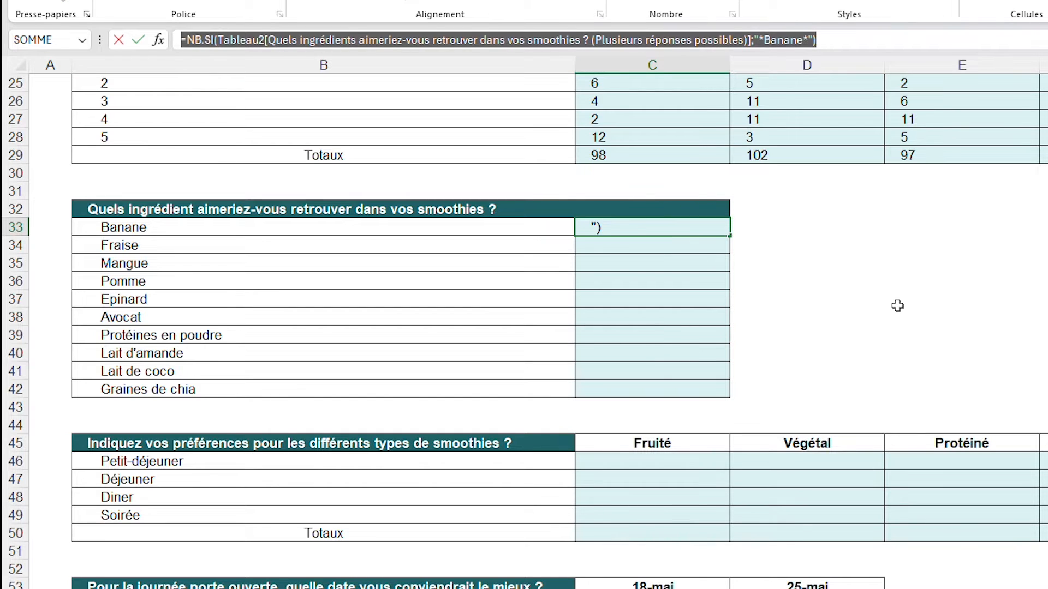
key("ctrl+c")
key("Return")
key("ctrl+v")
key("Return")
key("ctrl+v")
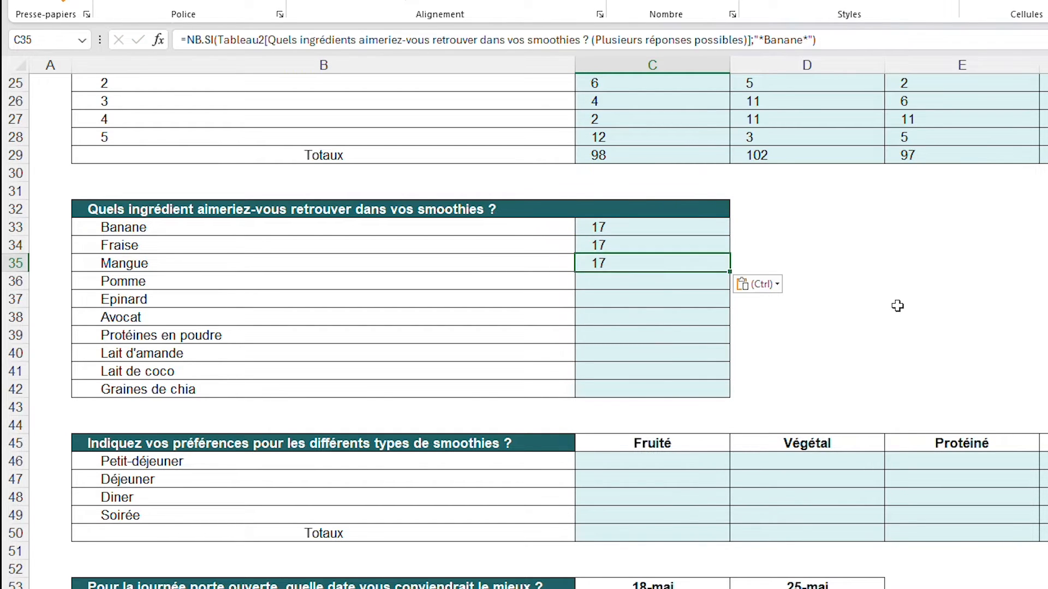
Paste the copied NB.SI formula into the remaining ingredient cells C36 to C42
key("Down")
key("ctrl+v")
key("Down")
key("ctrl+v")
key("Down")
key("ctrl+v")
key("Down")
key("ctrl+v")
key("ctrl+Down")
key("ctrl+v")
key("ctrl+Down")
key("ctrl+z")
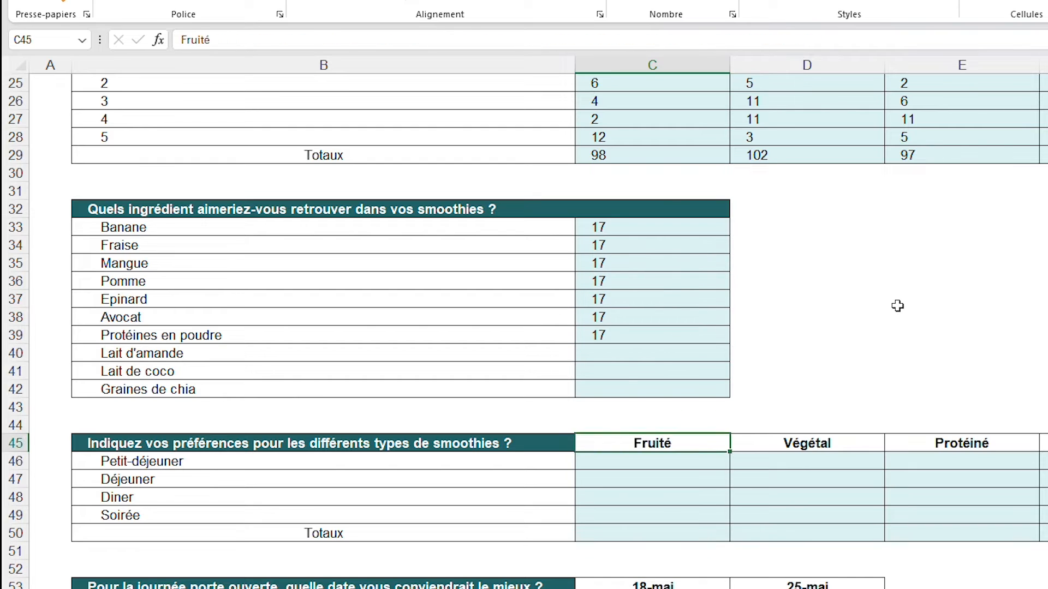
key("Up")
key("Up")
key("Up")
key("Up")
key("Up")
key("ctrl+v")
key("Down")
key("ctrl+v")
key("Down")
key("ctrl+v")
Copy the text Fraise from B34 and substitute it for Banane in the C34 formula's criterion
left_click(665, 246)
left_click(503, 246)
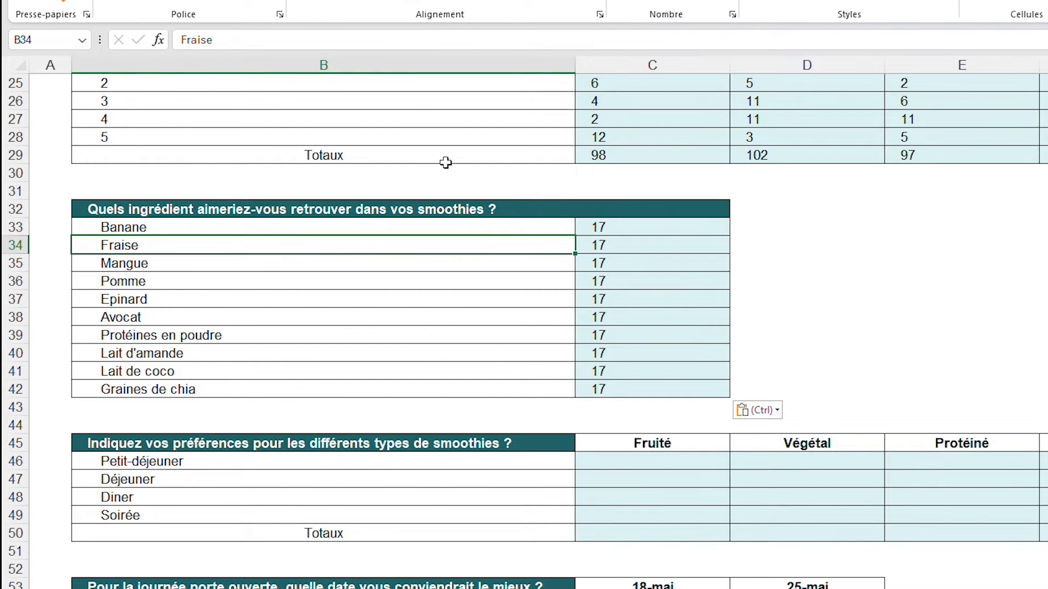
double_click(197, 39)
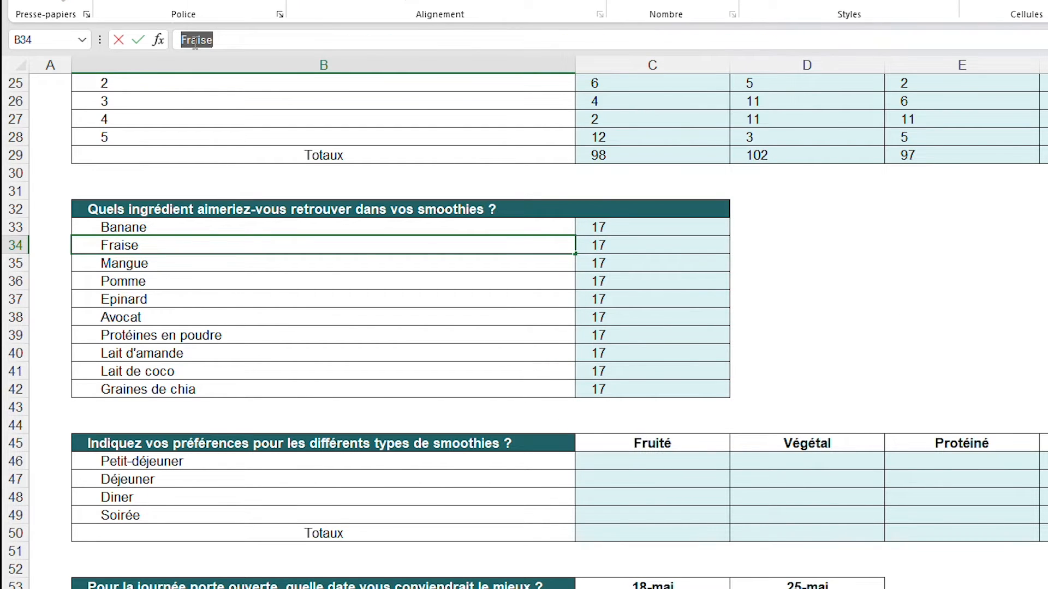
left_click(634, 245)
left_click(777, 40)
double_click(778, 40)
key("ctrl+v")
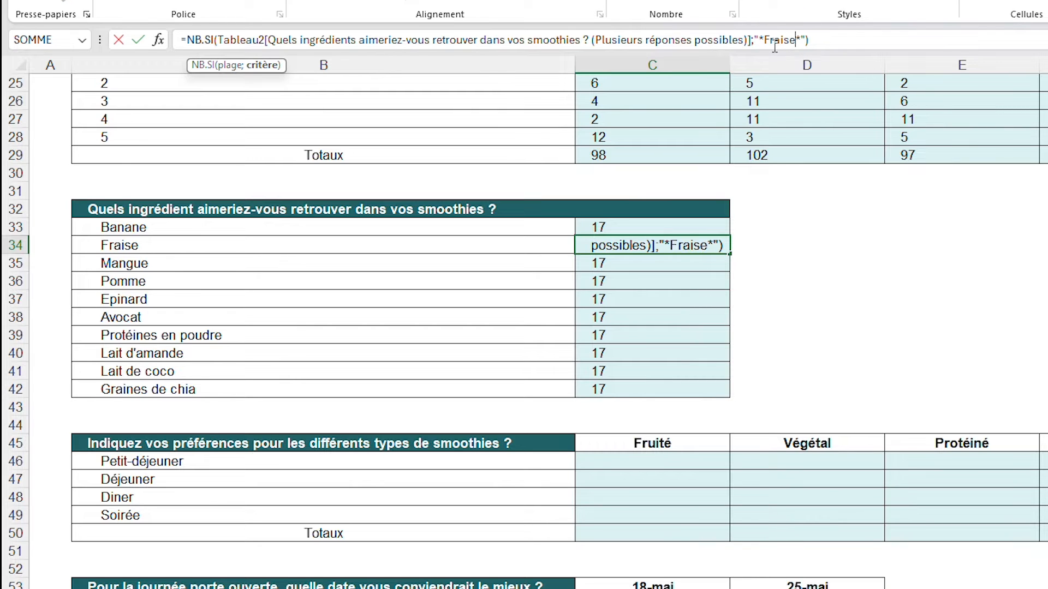
key("Return")
Copy the text Mangue from B35 and substitute it for Banane in the C35 formula's criterion
left_click(169, 271)
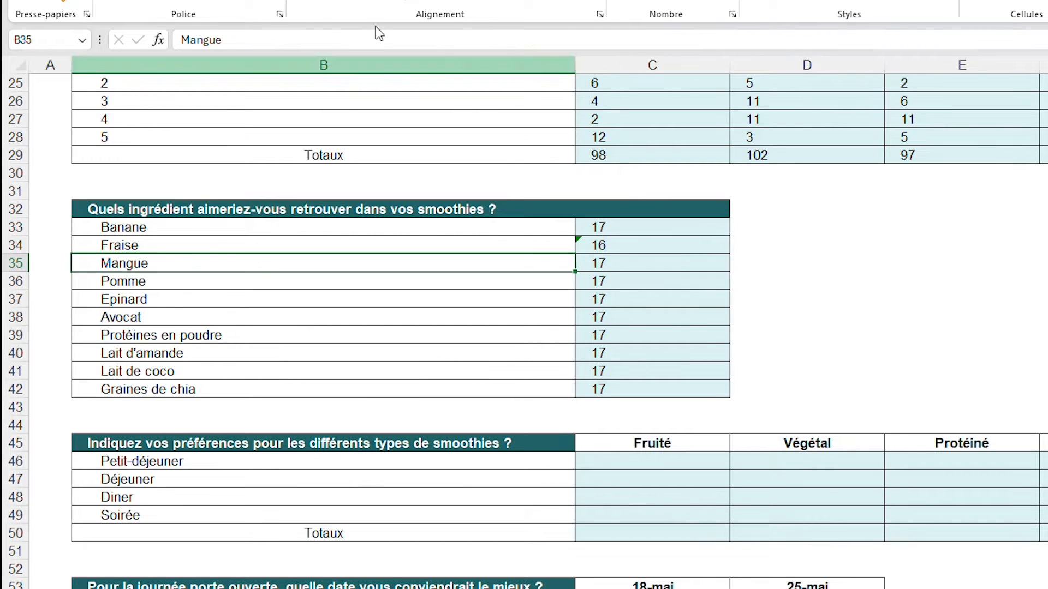
left_click(285, 34)
double_click(285, 34)
left_click(637, 271)
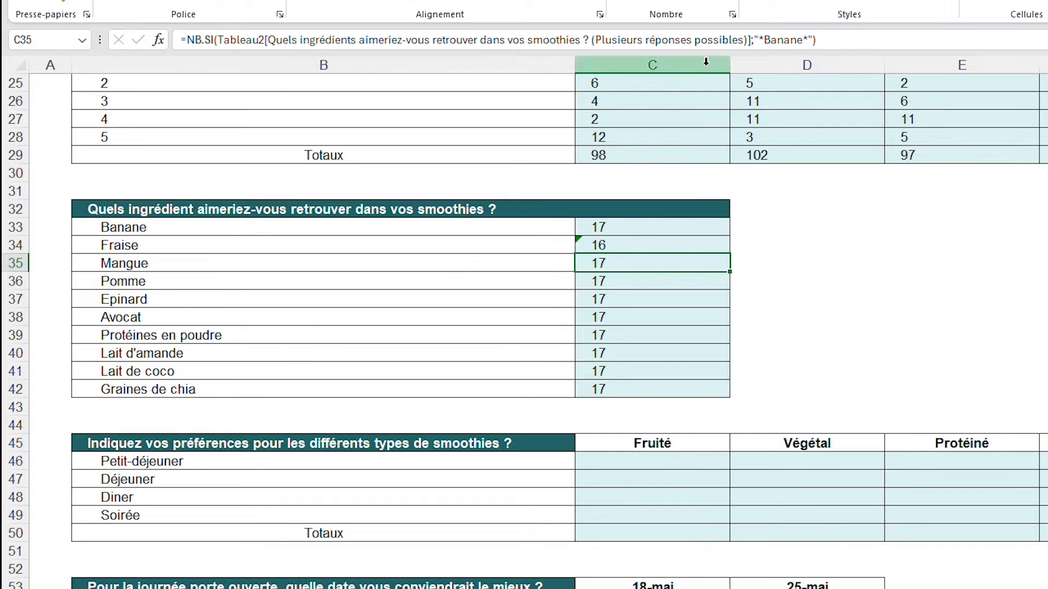
double_click(781, 41)
key("ctrl+v")
key("Return")
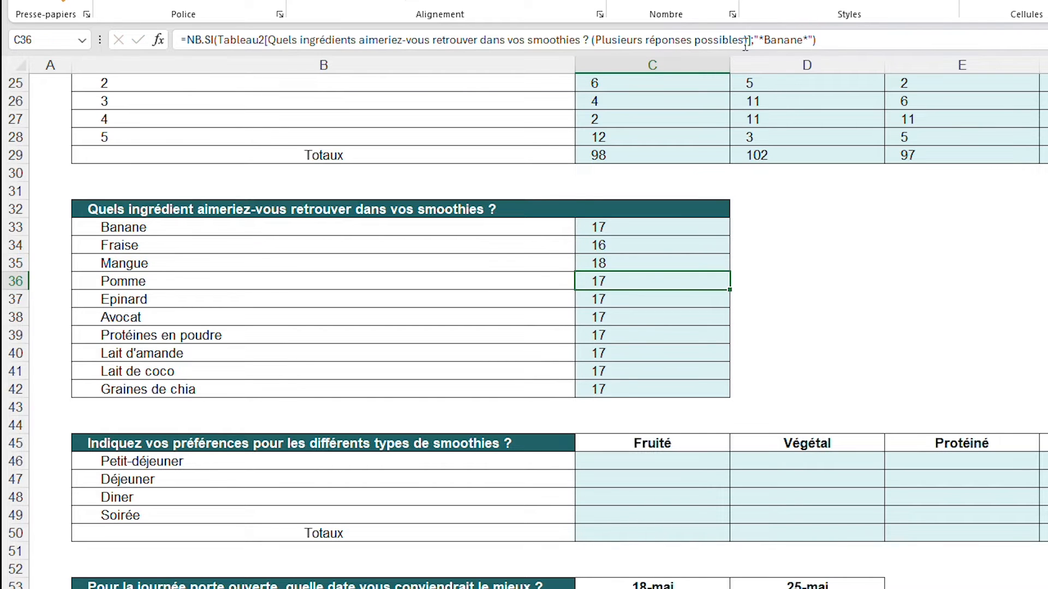
Copy the text Pomme from B36 and substitute it for Banane in the C36 formula's criterion
left_click(268, 289)
double_click(208, 41)
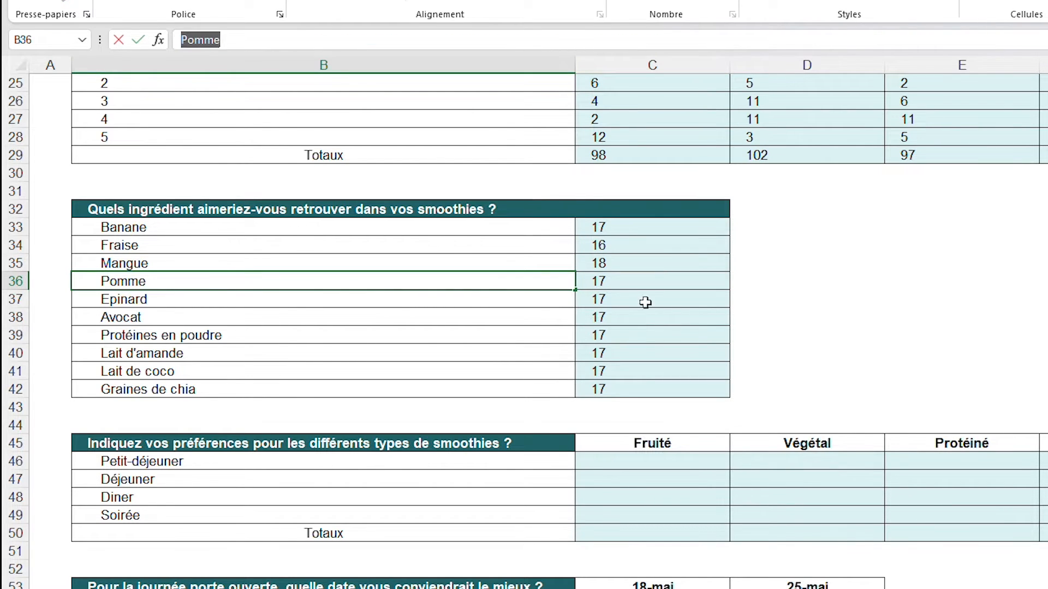
left_click(639, 281)
left_click(772, 41)
double_click(773, 42)
key("ctrl+v")
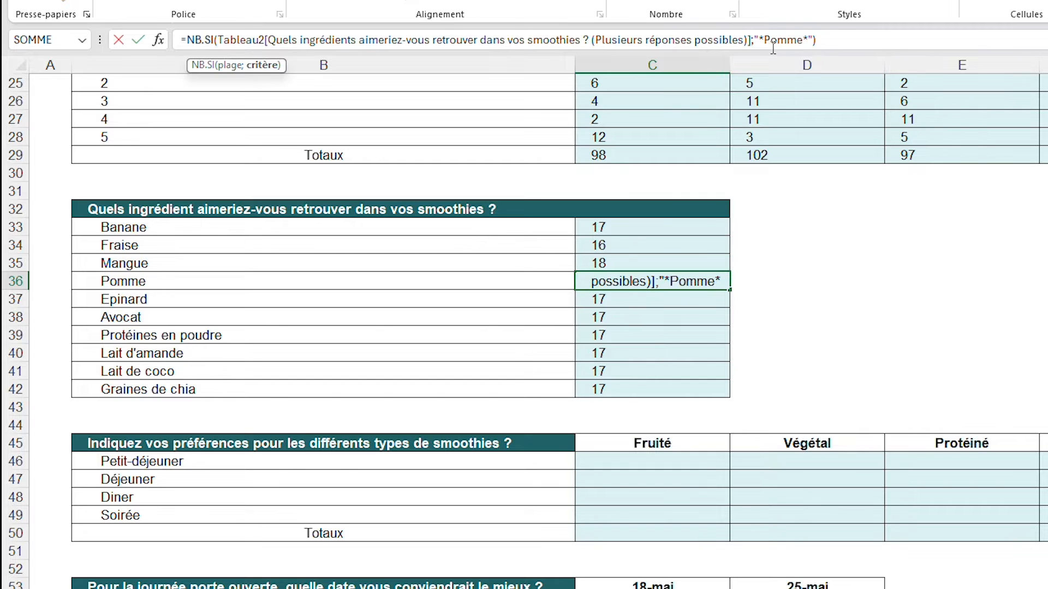
key("Return")
Try to copy the whole Epinard cell B37 and paste it over Banane in the C37 formula's criterion
left_click(174, 283)
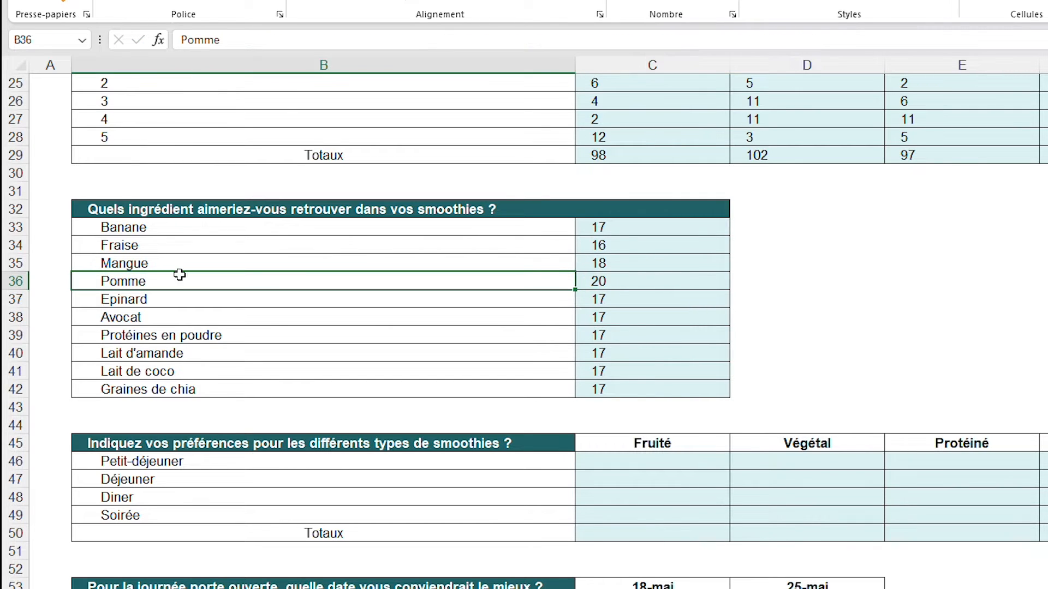
double_click(218, 39)
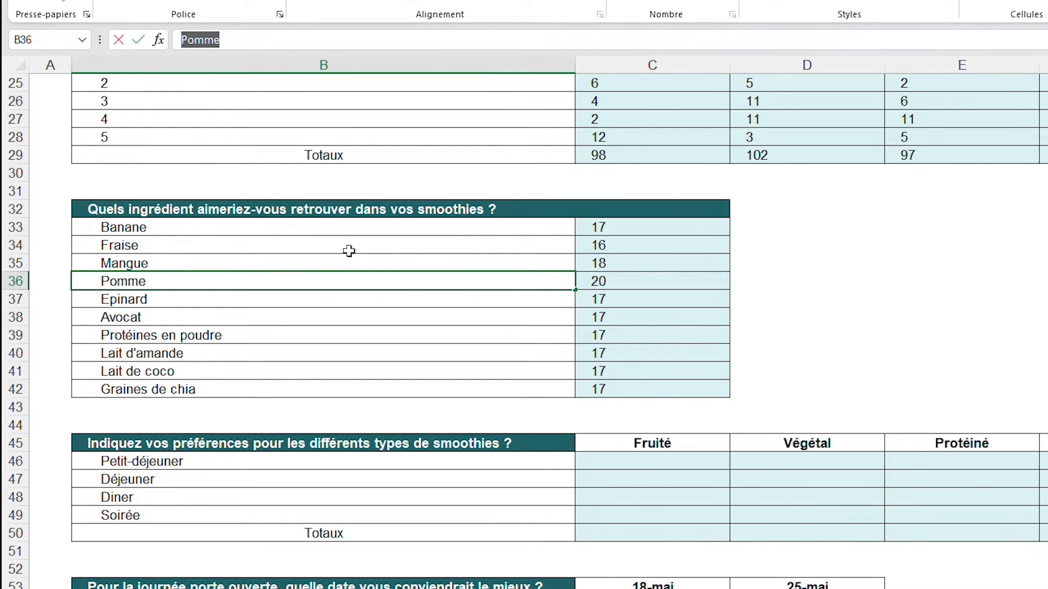
left_click(296, 301)
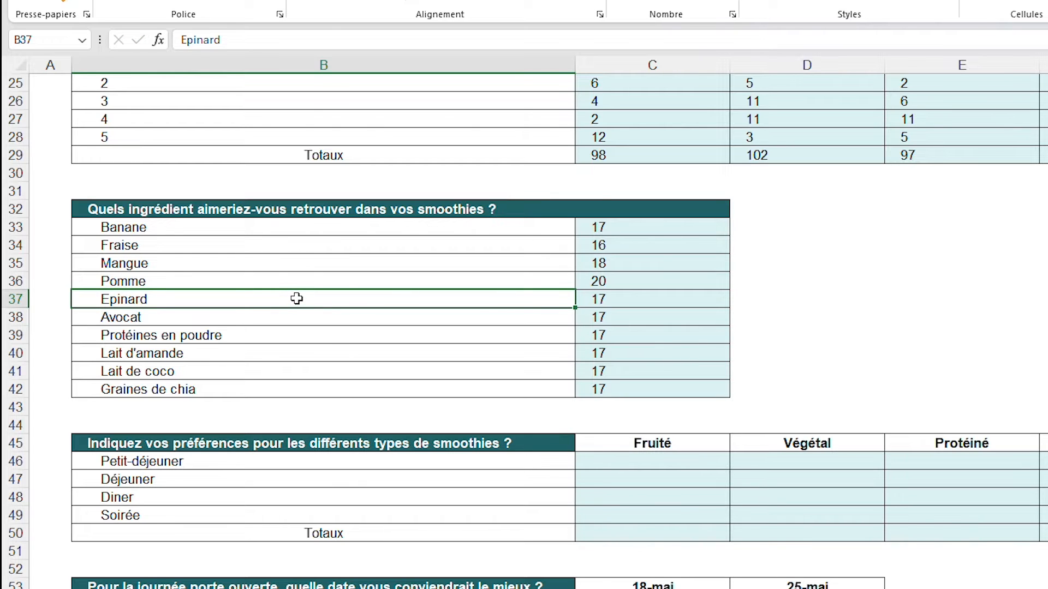
right_click(297, 299)
left_click(349, 219)
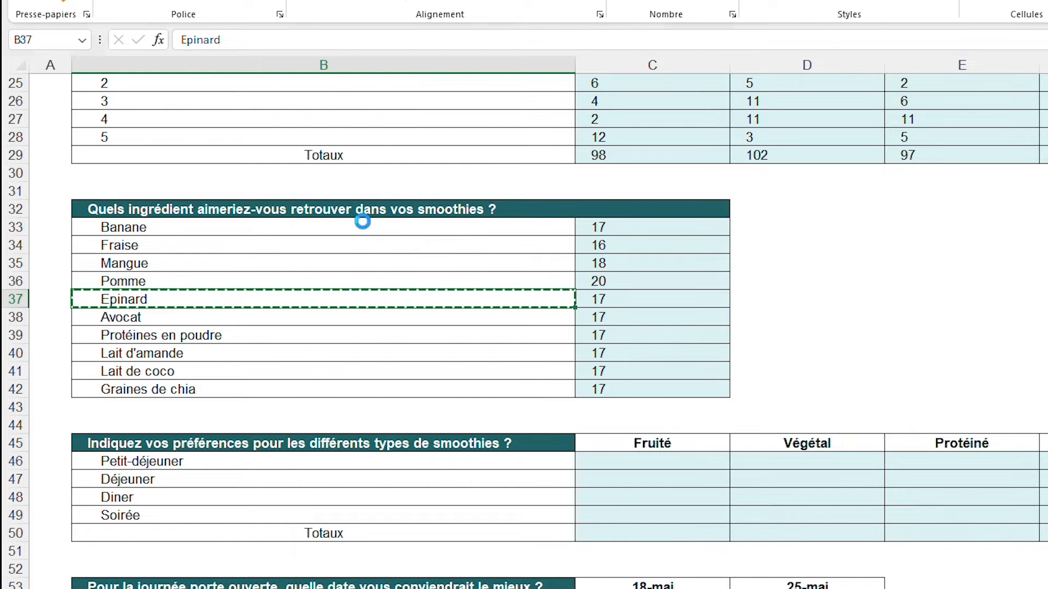
left_click(639, 299)
double_click(784, 47)
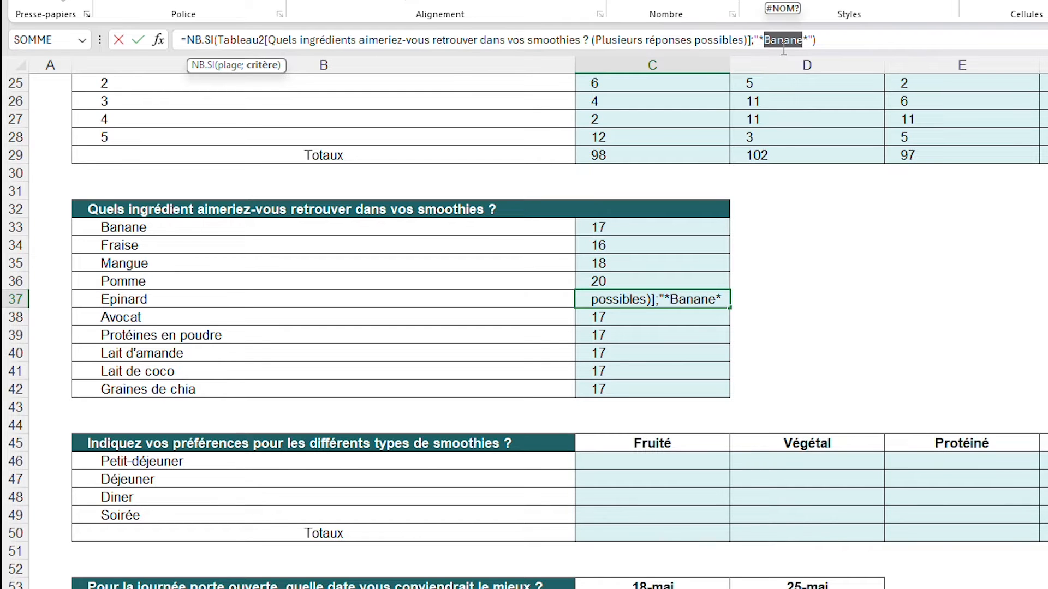
right_click(783, 48)
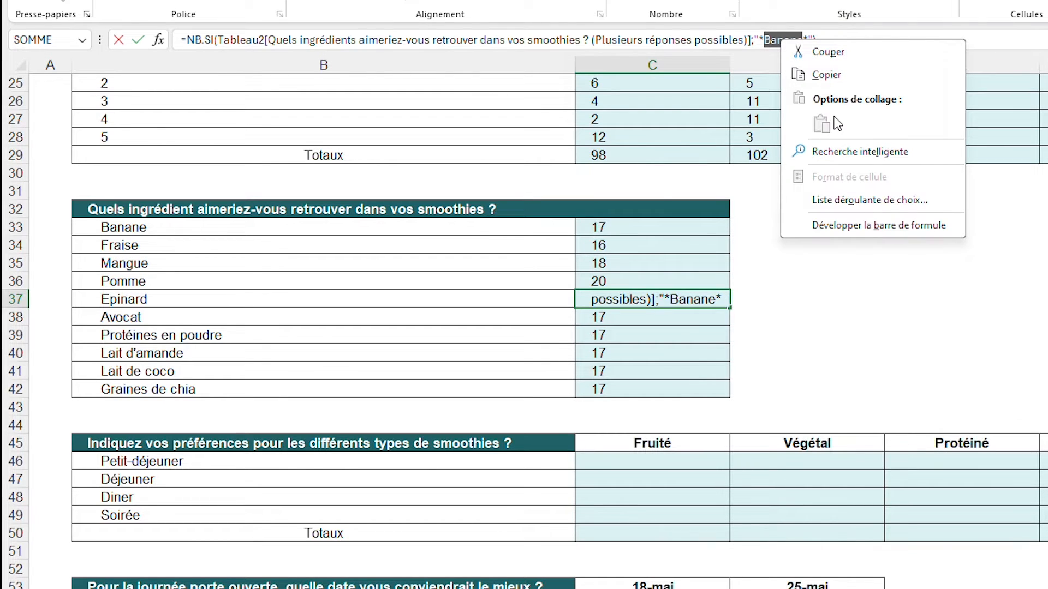
key("Escape")
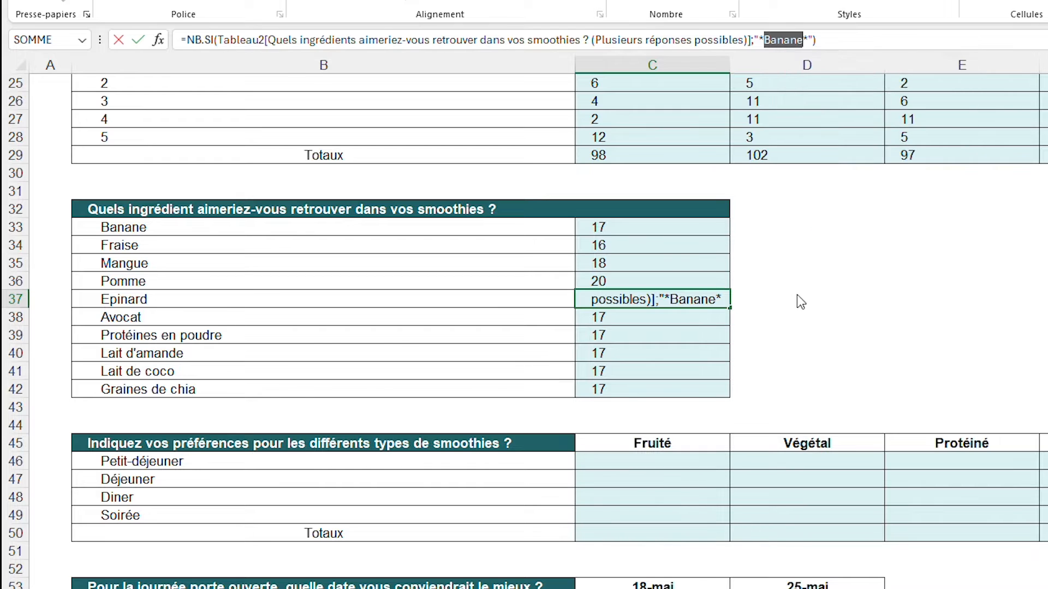
left_click(345, 299)
key("Escape")
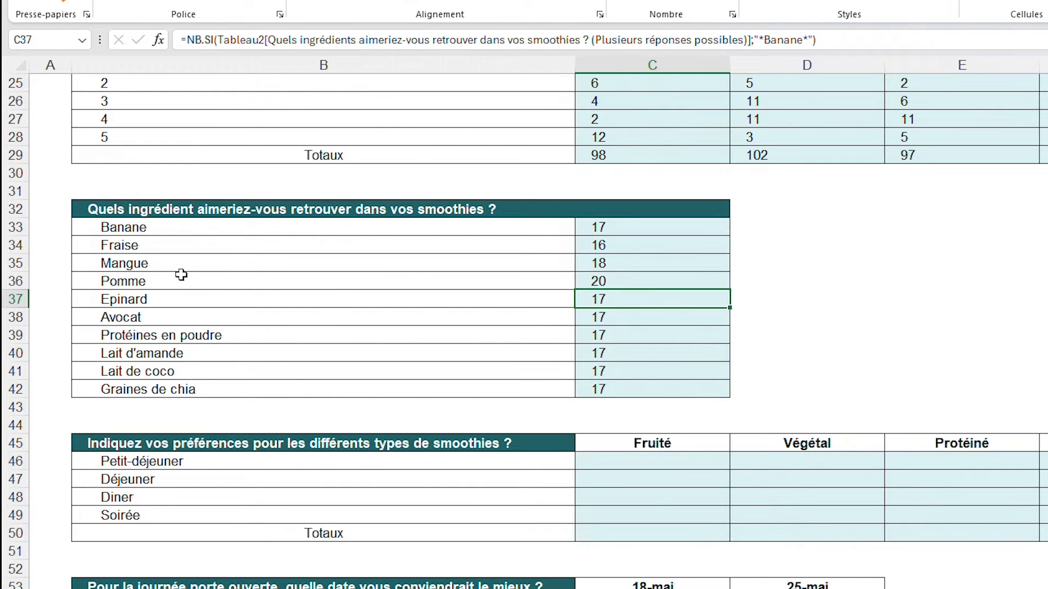
Copy the text Epinard from B37 and substitute it for Banane in the C37 formula's criterion
left_click(169, 301)
left_click(336, 39)
double_click(219, 40)
key("ctrl+c")
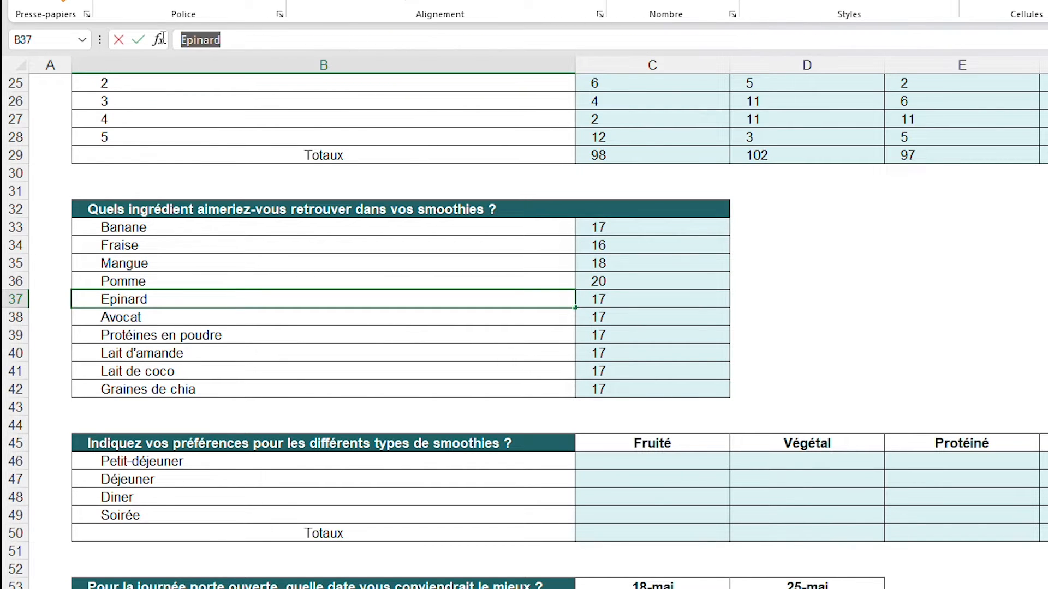
left_click(628, 299)
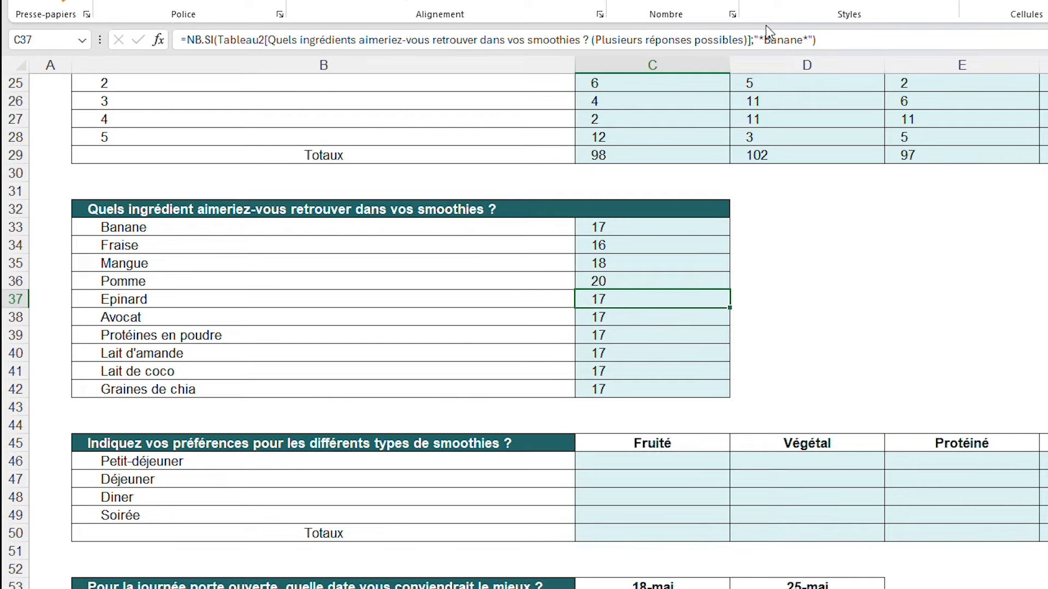
left_click(766, 39)
double_click(780, 39)
key("ctrl+v")
left_click(812, 251)
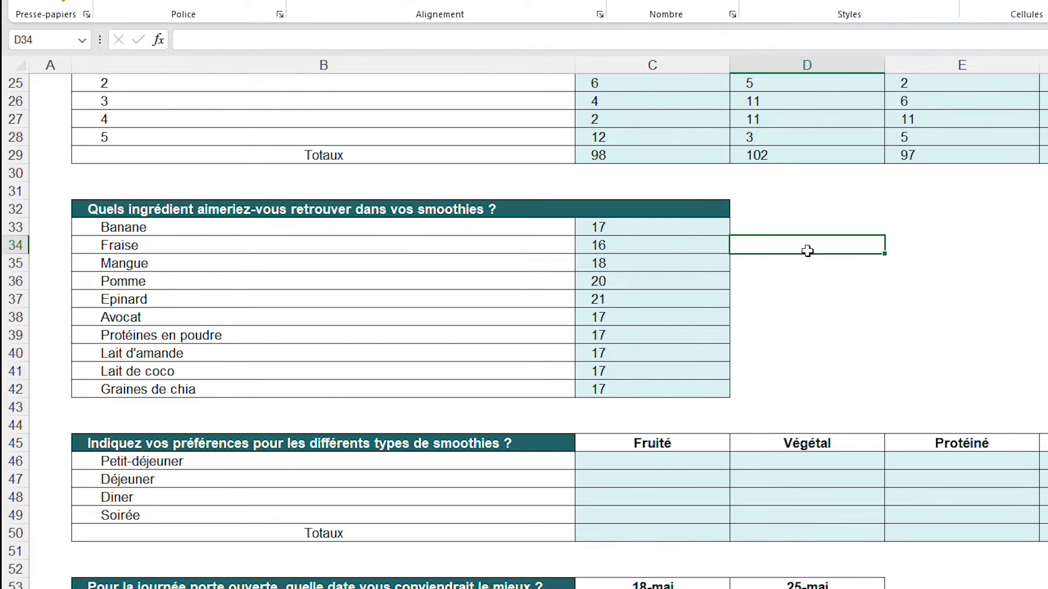
Copy the text Avocat from B38 and substitute it for Banane in the C38 formula's criterion
left_click(415, 318)
double_click(239, 42)
key("ctrl+c")
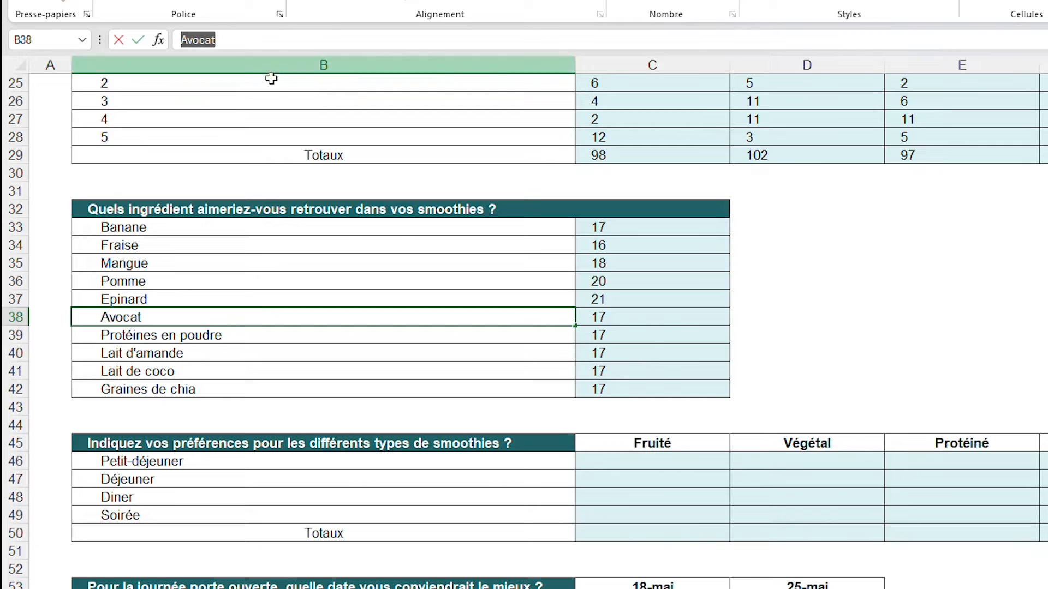
left_click(638, 318)
double_click(776, 42)
key("ctrl+v")
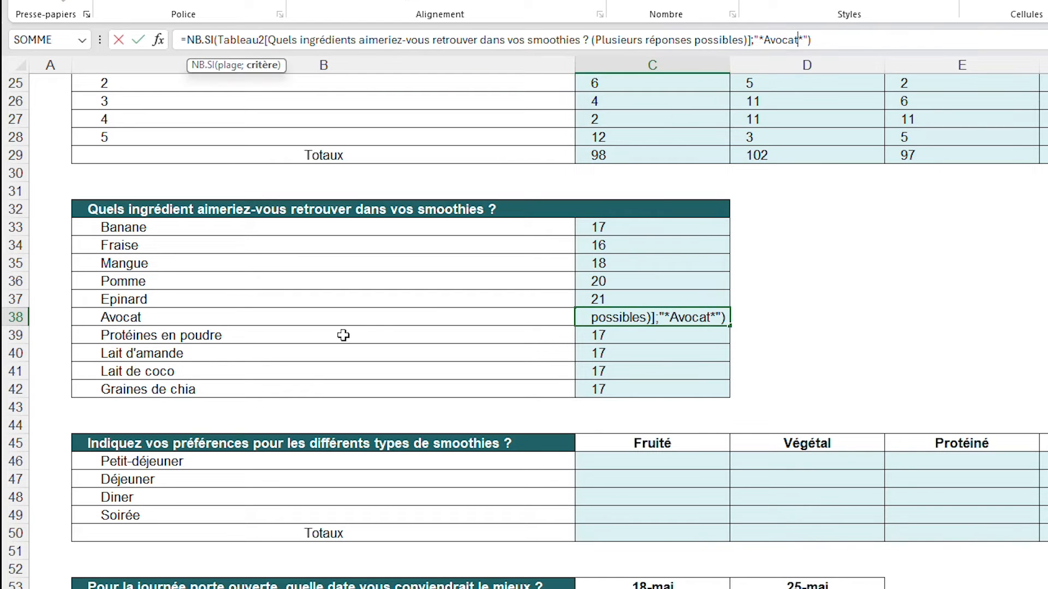
Copy the text Protéines en poudre from B39 and substitute it for Banane in the C39 formula's criterion
left_click(344, 335)
triple_click(269, 38)
key("ctrl+c")
left_click(622, 338)
double_click(780, 40)
key("ctrl+v")
Copy the text Lait d'amande from B40 and substitute it for Banane in the C40 formula's criterion
left_click(544, 350)
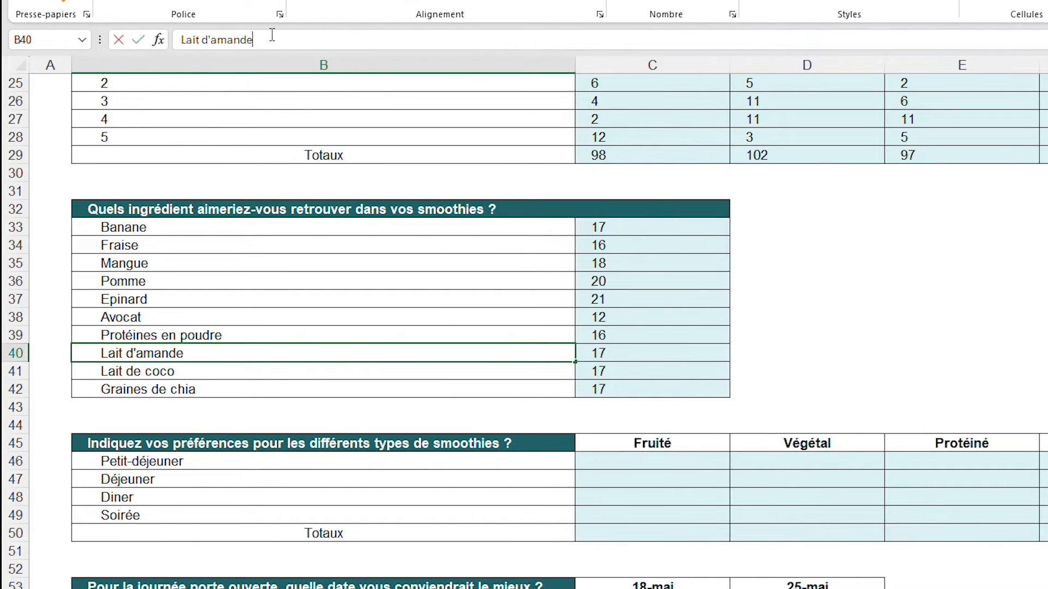
triple_click(218, 39)
key("ctrl+c")
left_click(611, 366)
double_click(778, 40)
key("ctrl+v")
Copy the text Lait de coco from B41 and substitute it for Banane in the C41 formula's criterion
left_click(514, 370)
triple_click(211, 39)
key("ctrl+c")
left_click(628, 371)
double_click(779, 41)
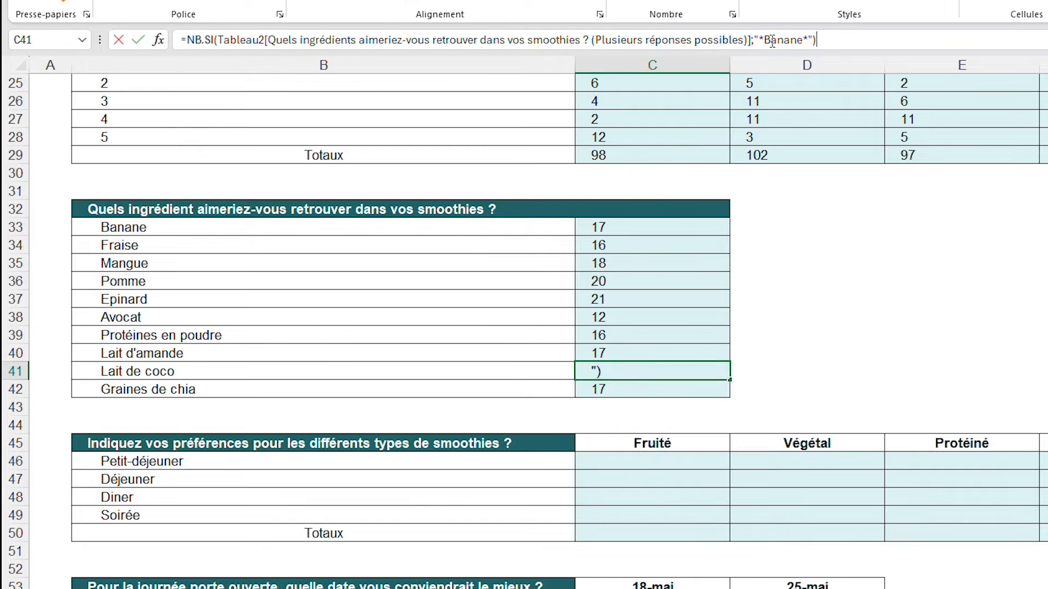
key("ctrl+v")
Copy the text Graines de chia from B42 and substitute it for Banane in the C42 formula's criterion
left_click(513, 389)
triple_click(211, 40)
left_click(627, 389)
double_click(776, 42)
key("ctrl+v")
left_click(824, 264)
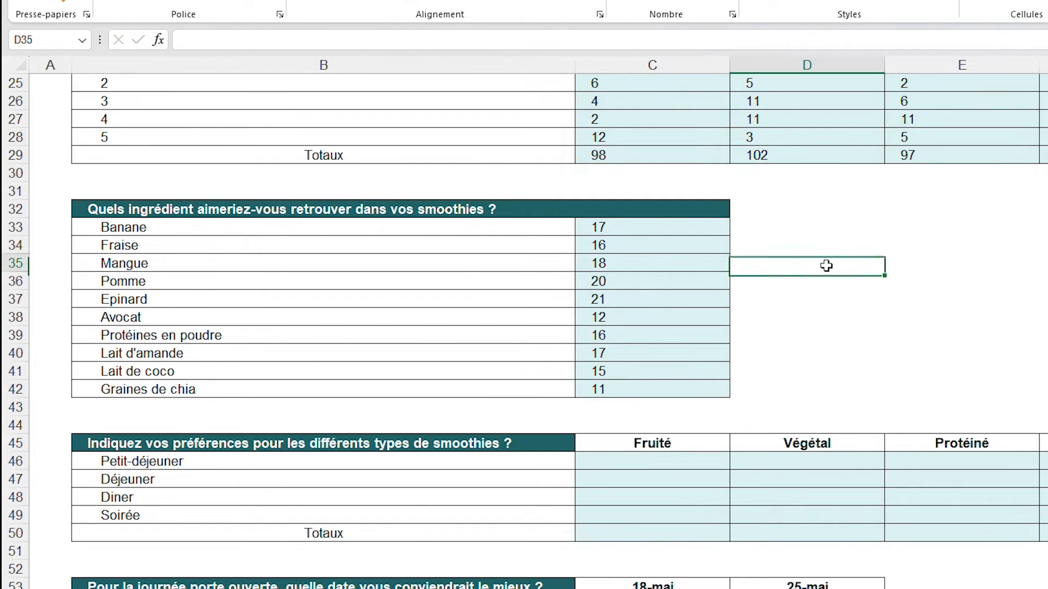
left_click_drag(671, 225, 675, 389)
left_click(811, 319)
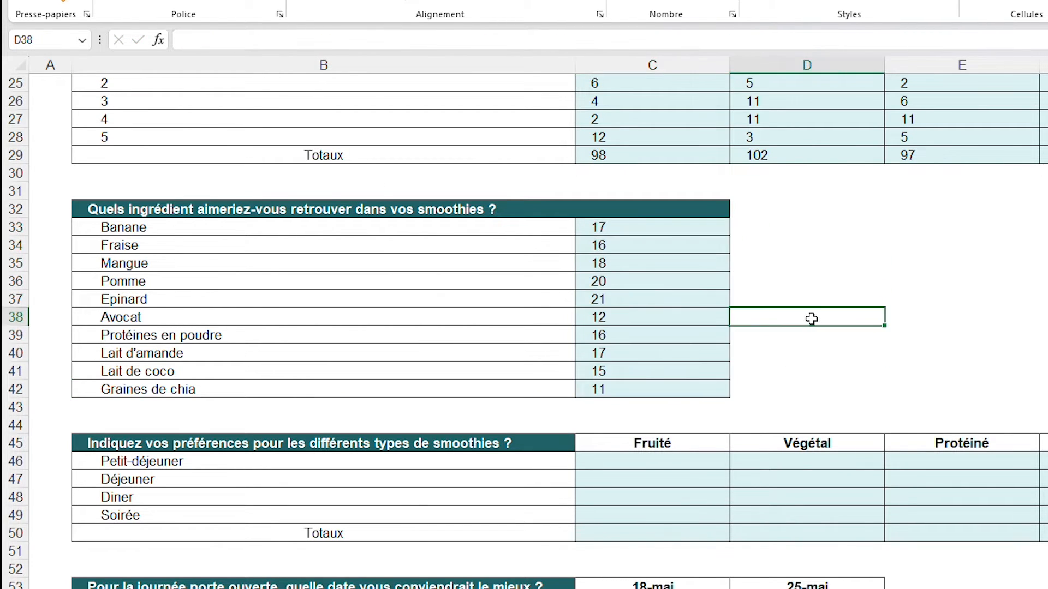
Examine the smoothie preferences table's Fruité column and meal rows, and the matching answers in column M of the responses sheet
scroll(811, 318, "down", 1)
left_click(649, 407)
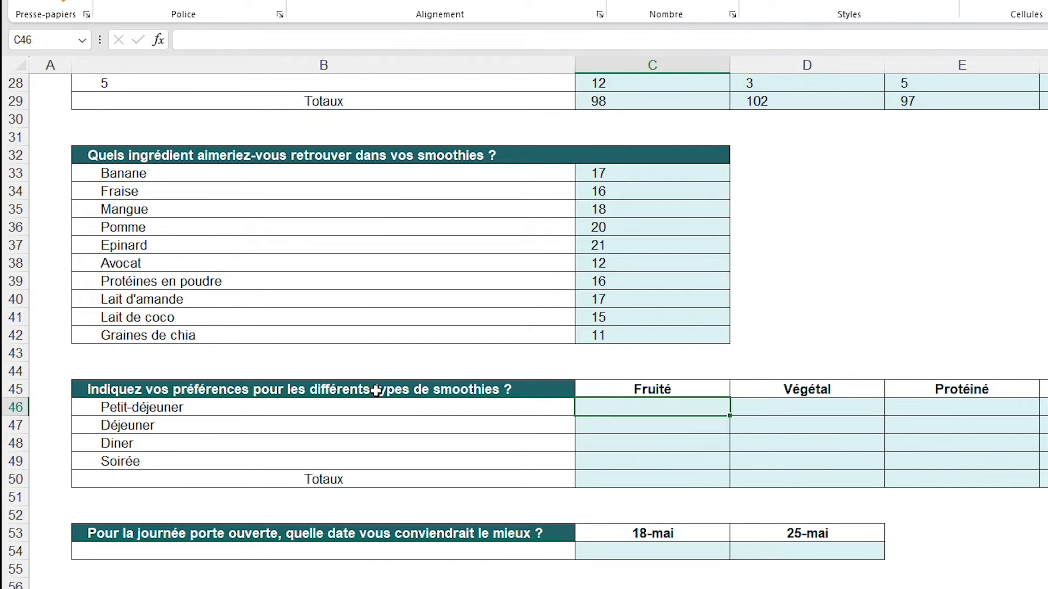
left_click(688, 388)
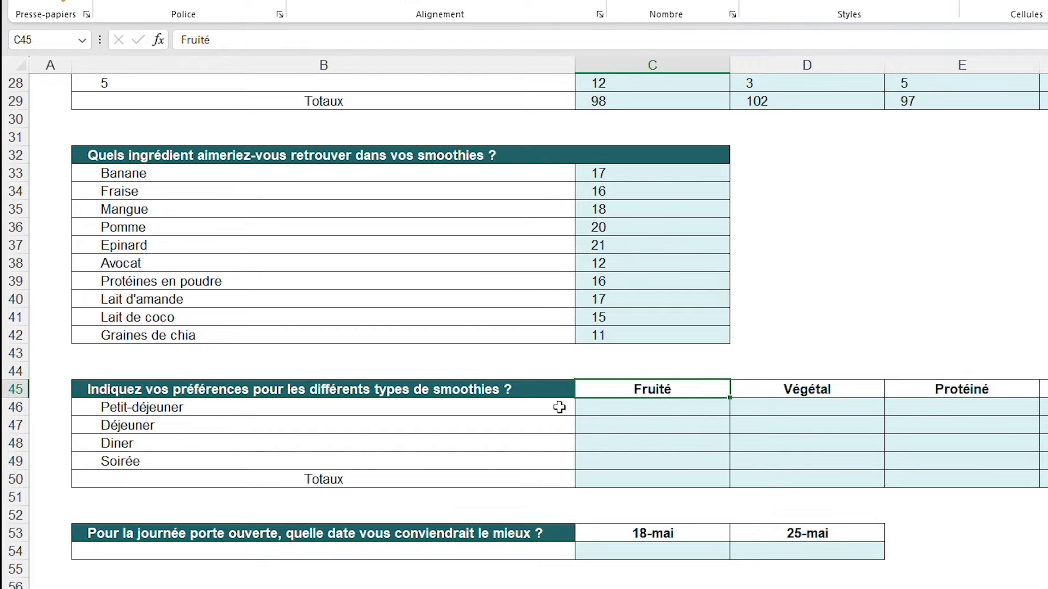
left_click_drag(560, 407, 535, 462)
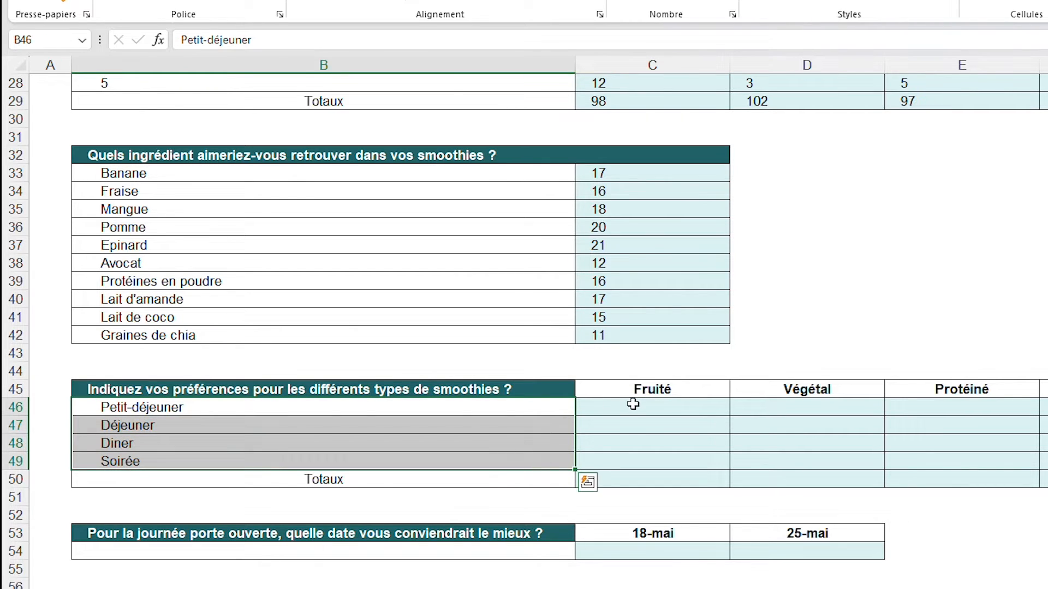
left_click(633, 404)
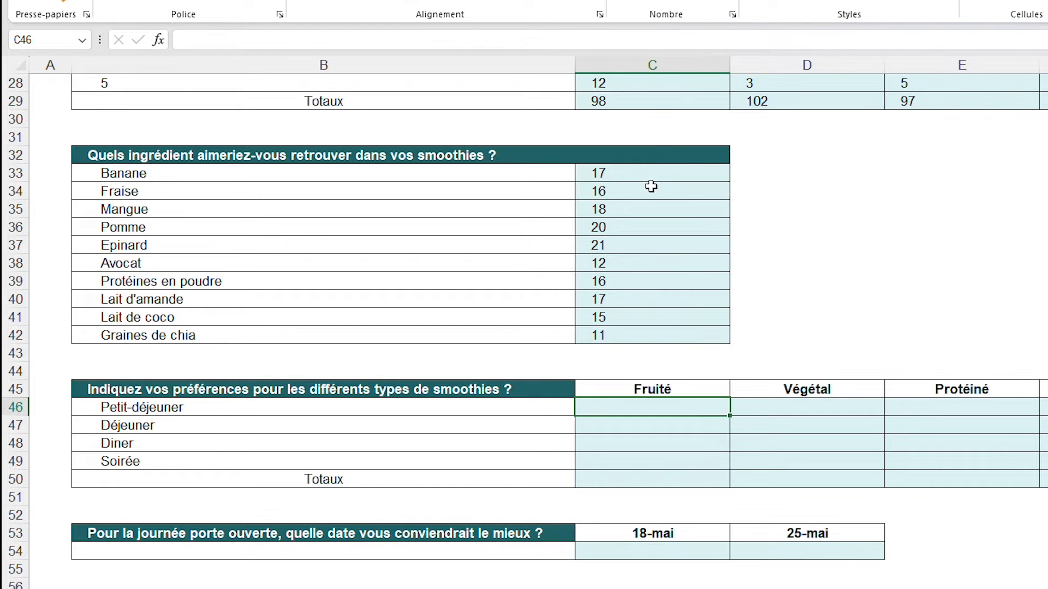
key("ctrl+Page_Up")
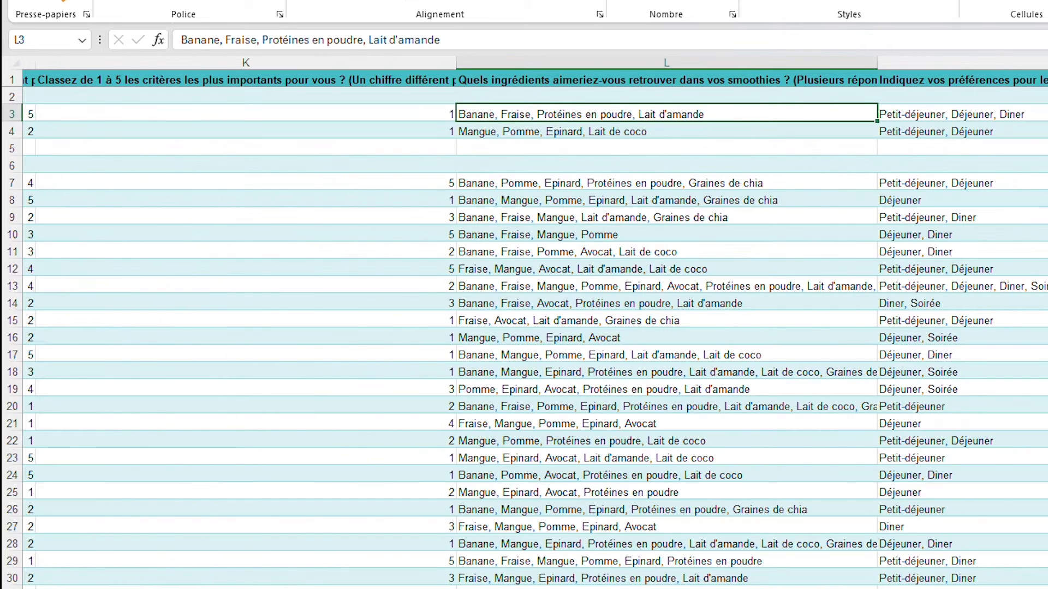
scroll(862, 222, "right", 5)
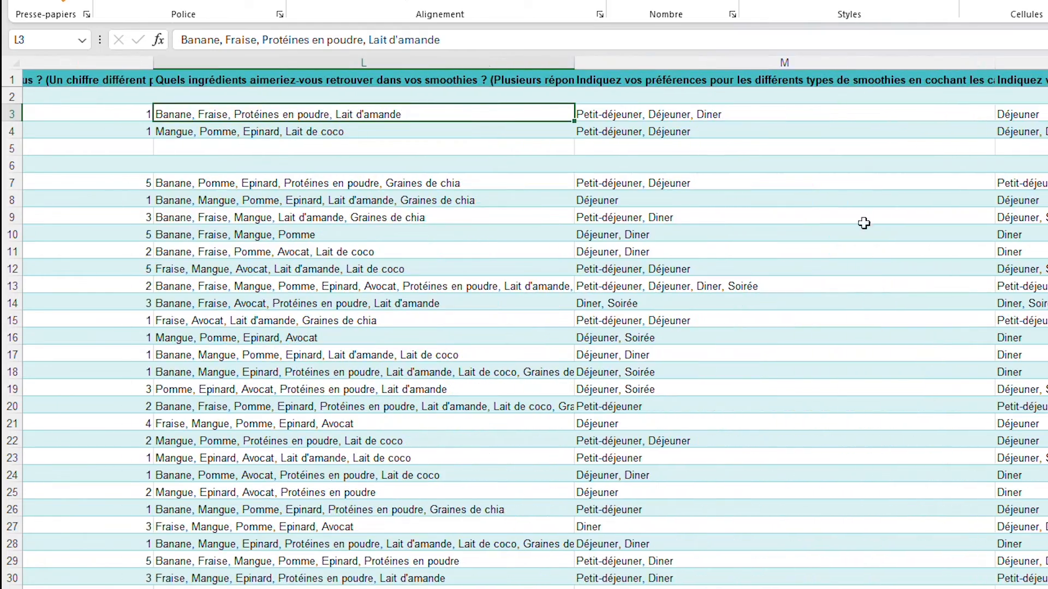
left_click_drag(772, 114, 770, 152)
left_click(768, 217)
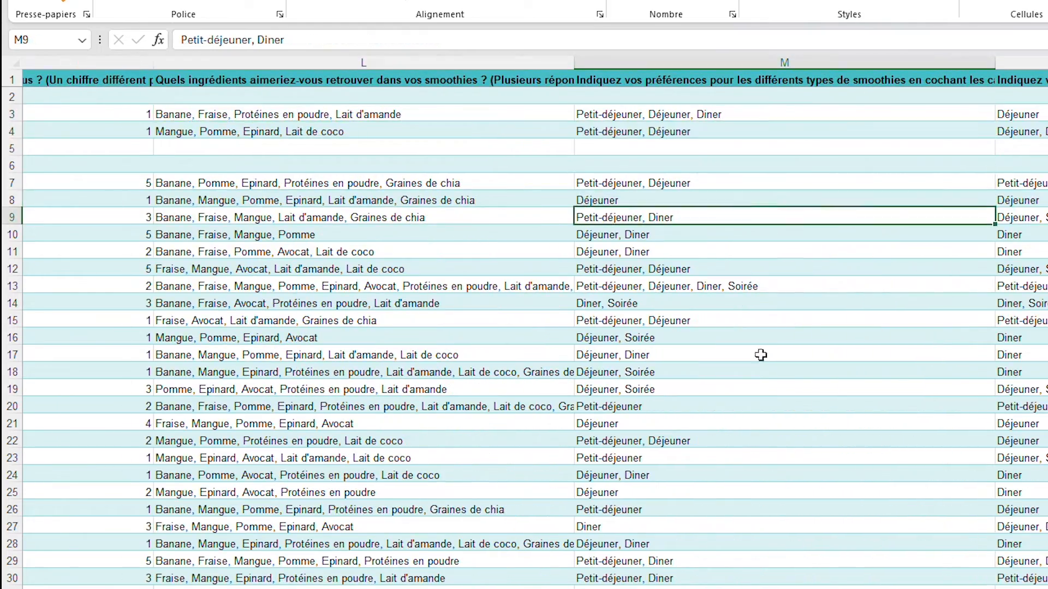
key("ctrl+Page_Down")
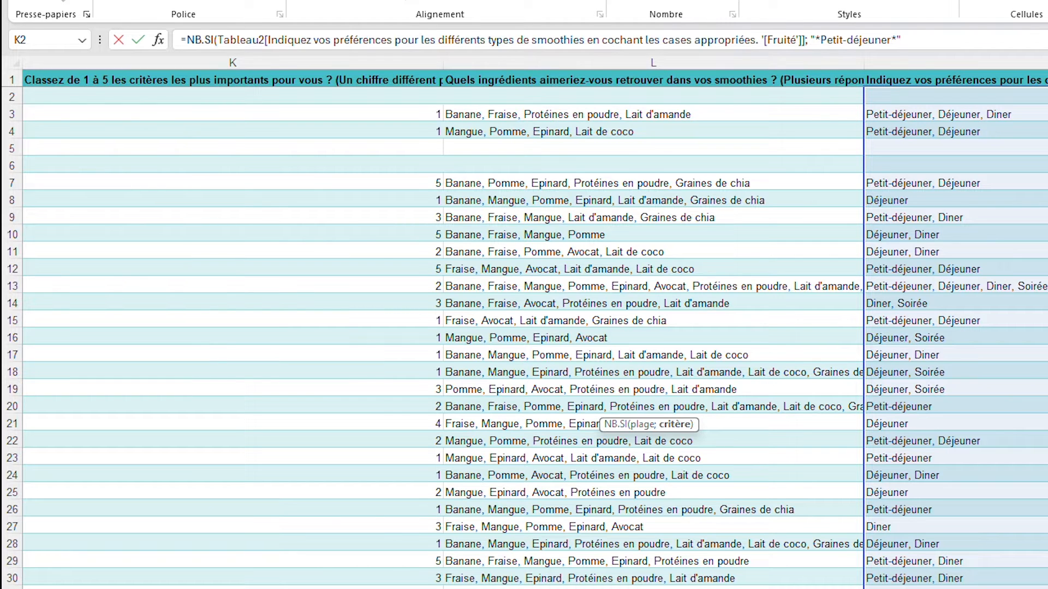
Complete the C46 NB.SI formula counting "*Petit-déjeuner*" in the Fruité answers and copy it down to C49
type(")")
key("Return")
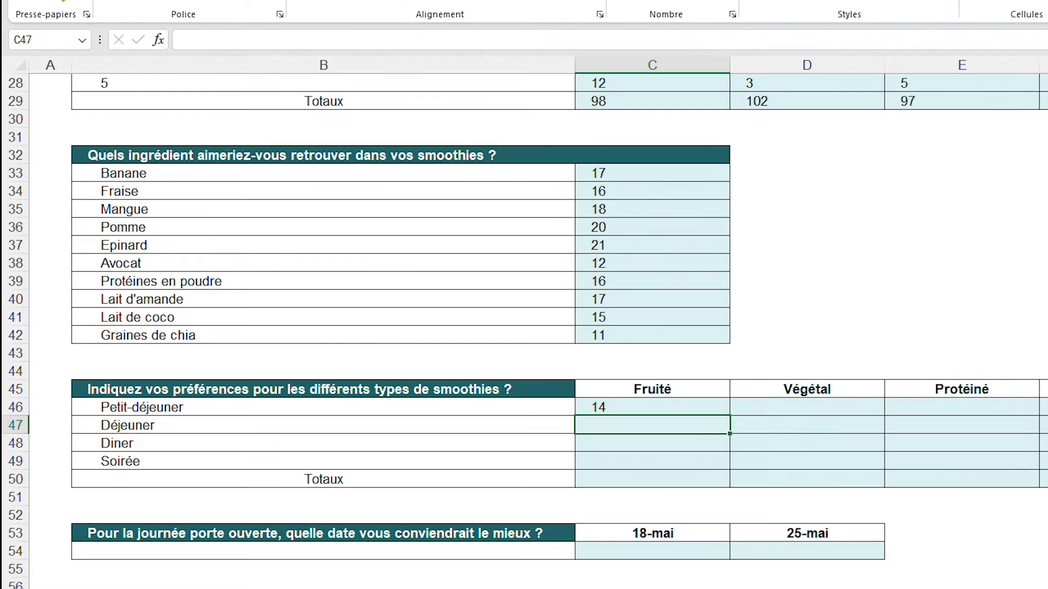
left_click(675, 408)
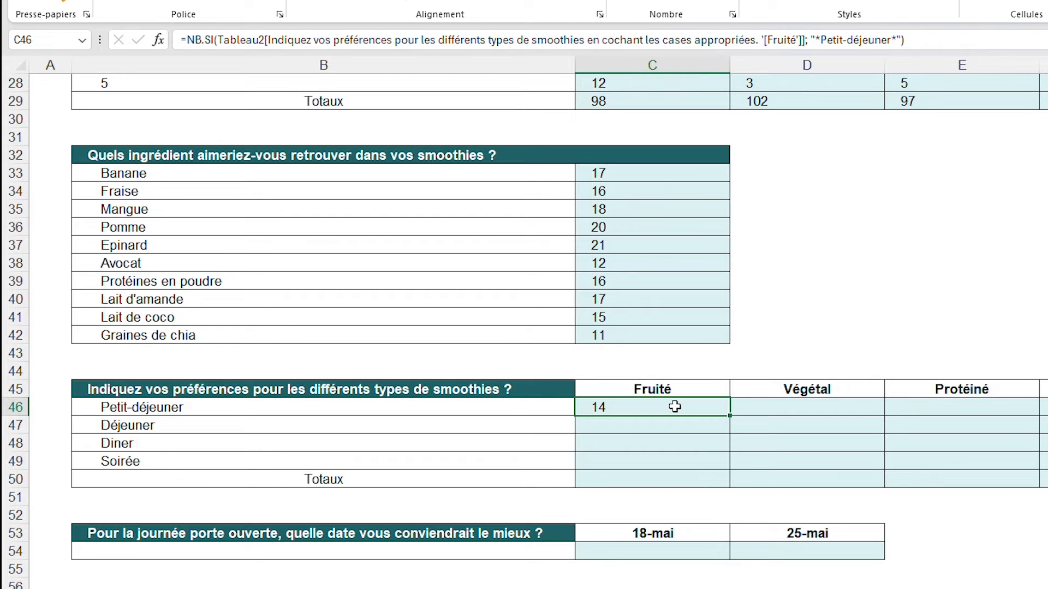
left_click_drag(936, 42, 182, 41)
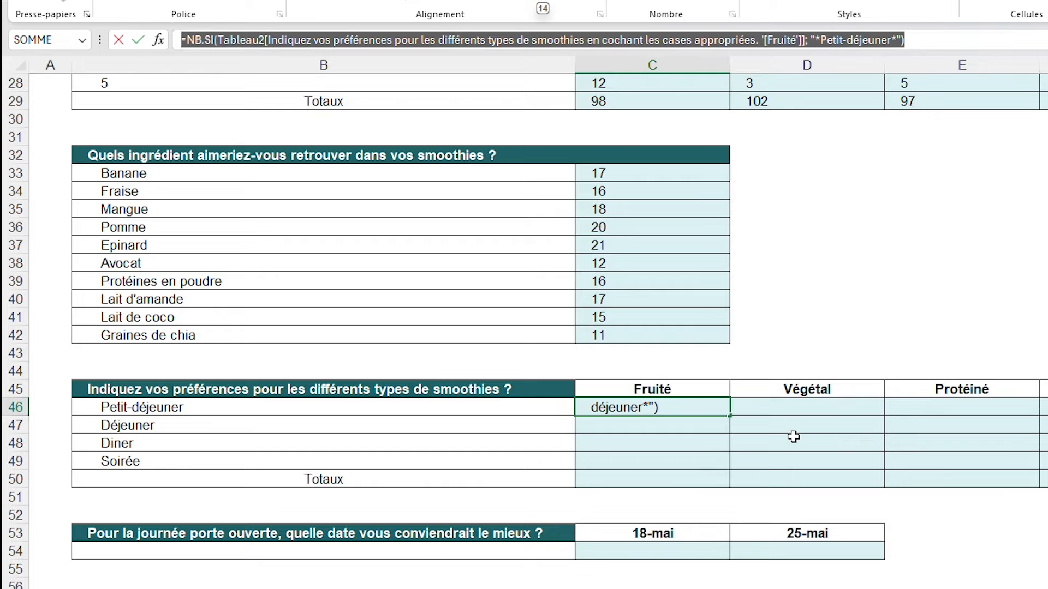
key("Escape")
left_click_drag(730, 416, 674, 458)
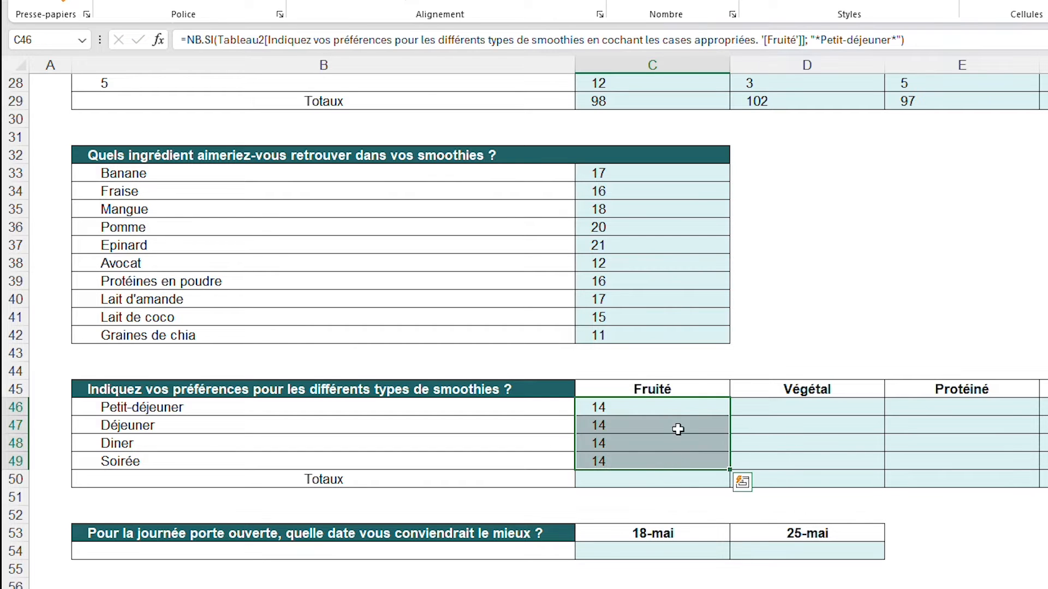
left_click(791, 266)
Copy the text Déjeuner from B47 and substitute it for Petit-déjeuner in the C47 formula's criterion
left_click(655, 408)
left_click(648, 425)
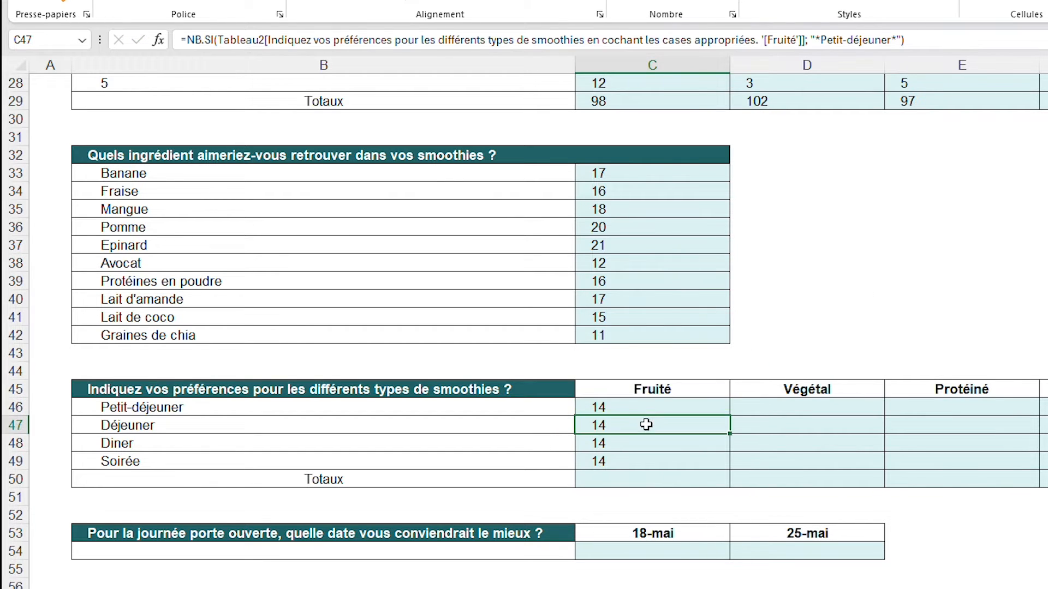
left_click(534, 422)
left_click_drag(273, 39, 181, 39)
key("ctrl+c")
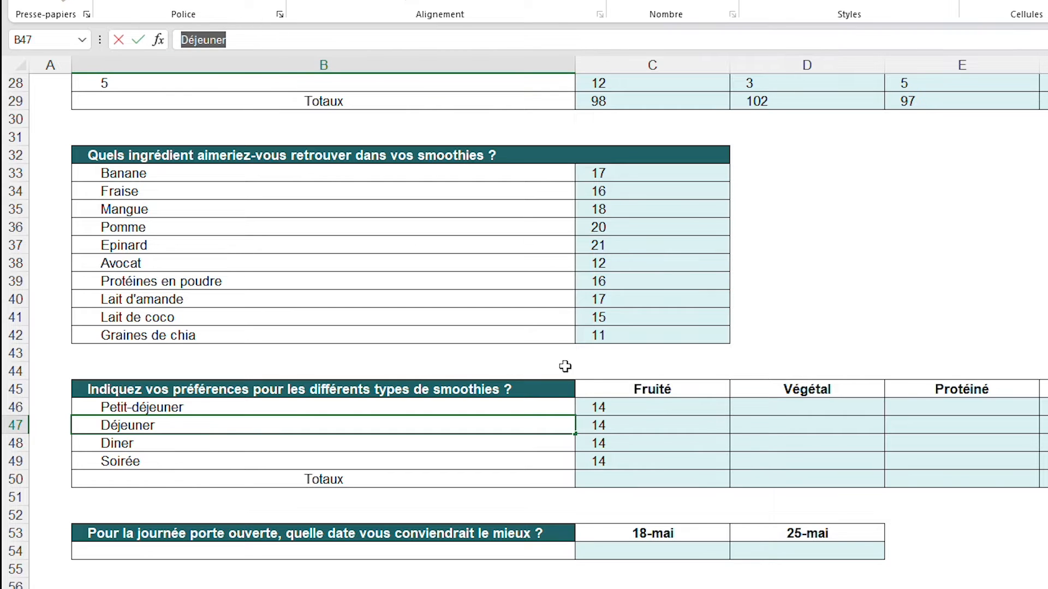
left_click(619, 428)
left_click_drag(820, 40, 890, 40)
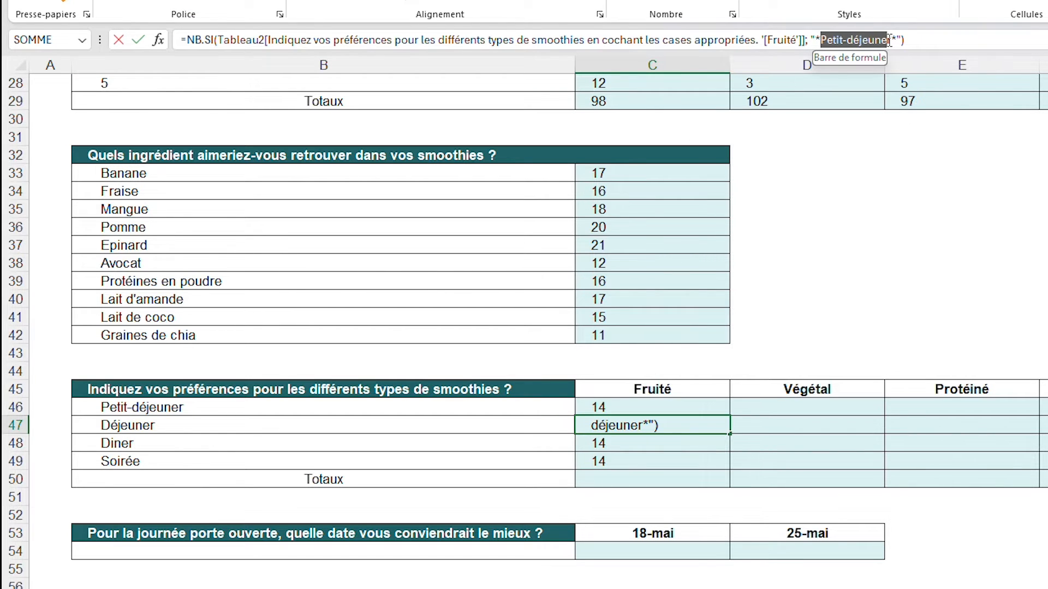
key("ctrl+v")
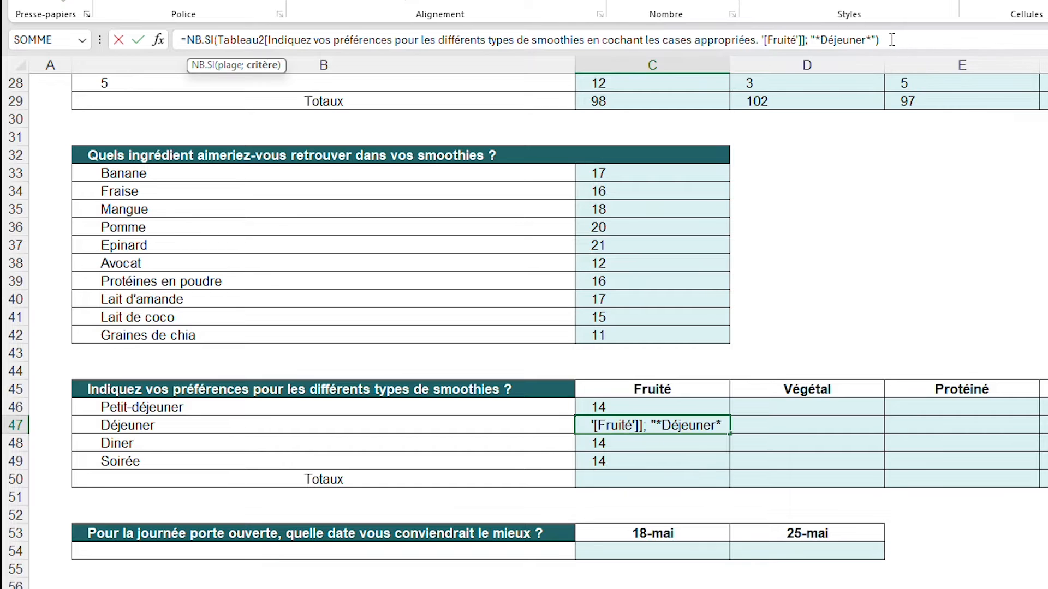
Copy the text Diner from B48 and substitute it for Petit-déjeuner in the C48 formula's criterion
left_click(559, 447)
left_click(683, 446)
left_click_drag(889, 40, 819, 39)
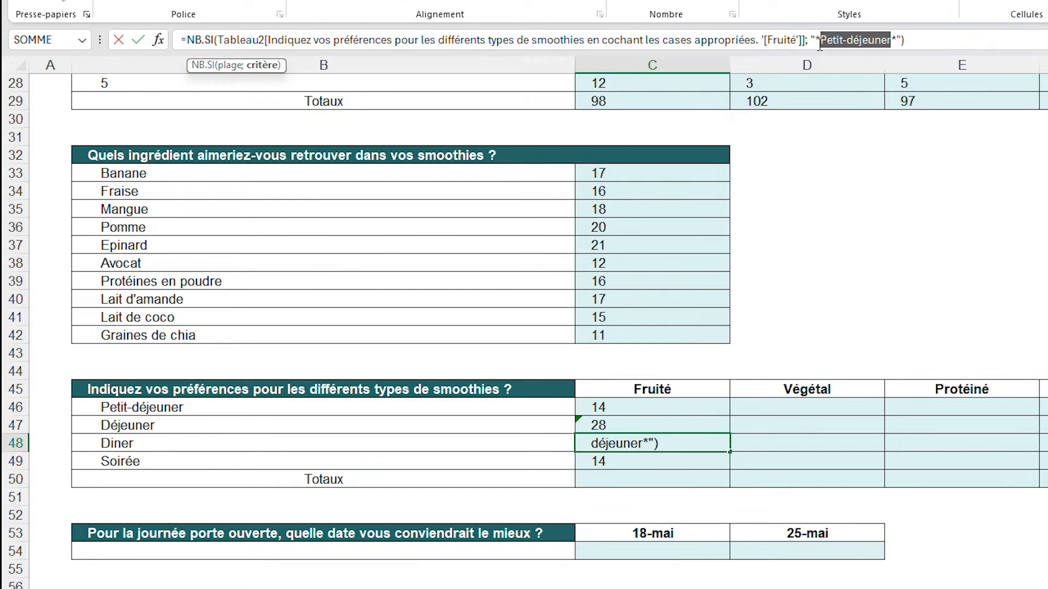
type("Diner")
key("Return")
Copy the text Soirée from B49 and substitute it for Petit-déjeuner in the C49 formula's criterion
left_click(412, 463)
left_click_drag(217, 41, 136, 57)
key("ctrl+c")
key("Escape")
left_click(683, 462)
left_click_drag(890, 40, 831, 44)
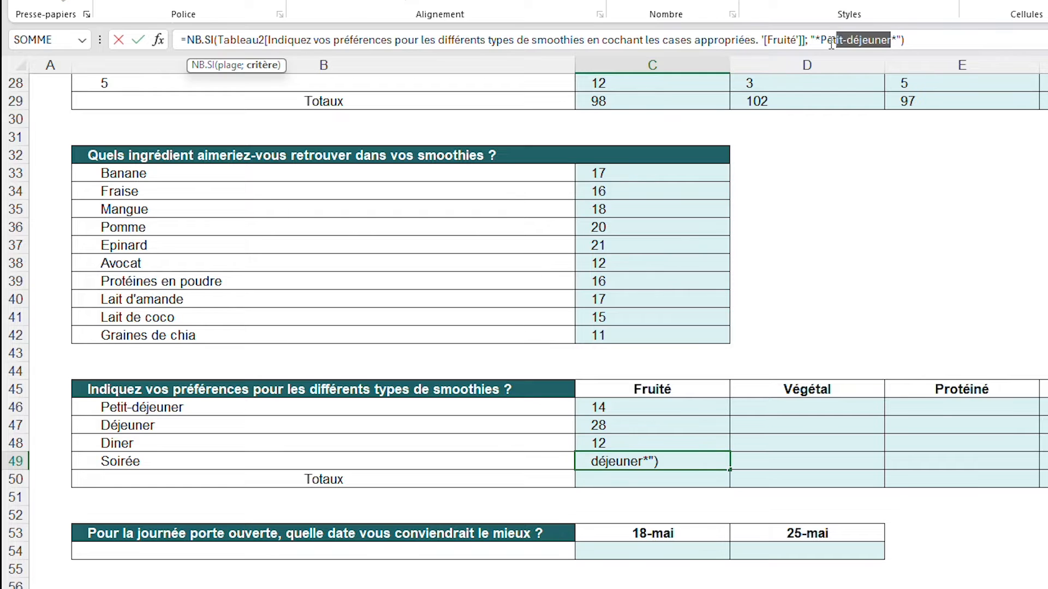
key("ctrl+v")
key("Return")
Copy the Fruité formulas in C46:C49 across the Végétal, Protéiné, Dessert and Détox columns through G49
left_click_drag(653, 407, 641, 454)
scroll(641, 454, "right", 5)
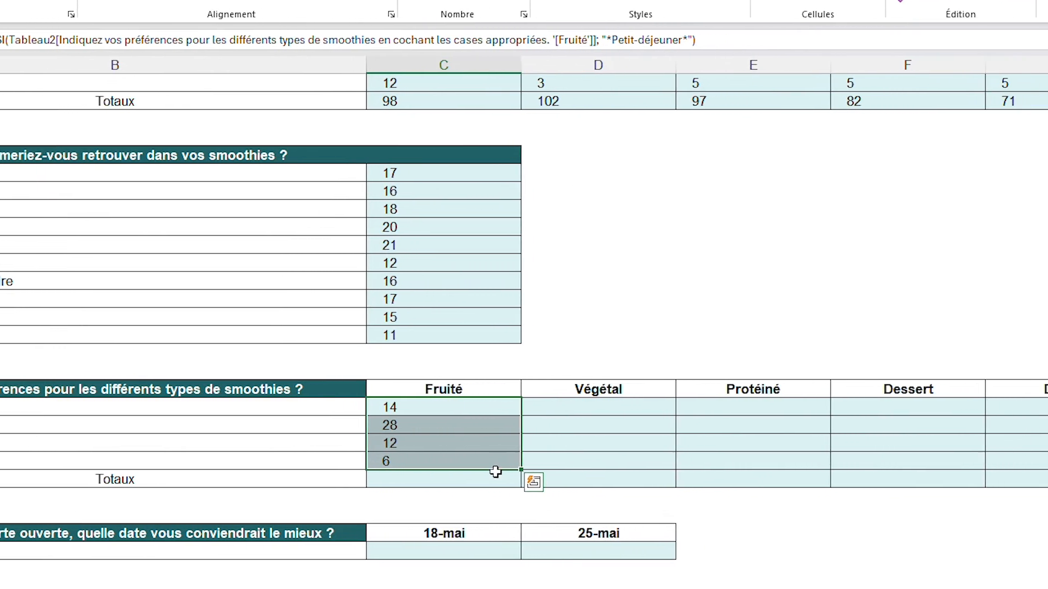
scroll(495, 471, "right", 2)
left_click_drag(395, 469, 1044, 435)
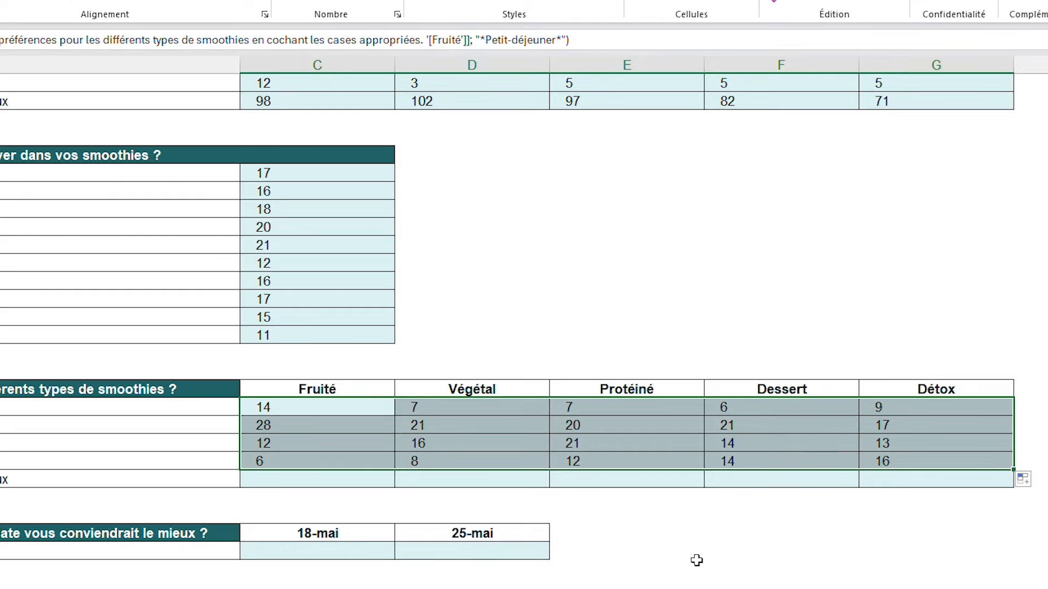
Check which response column the copied Végétal, Protéiné, Dessert and Détox formulas reference, comparing with the responses sheet
left_click(497, 408)
scroll(496, 409, "up", 9)
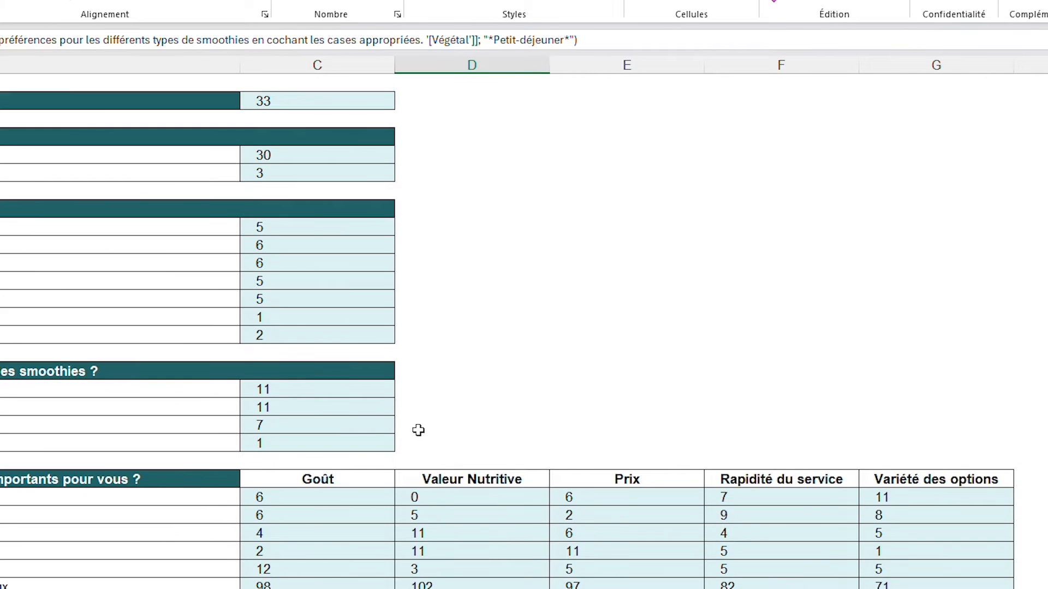
scroll(419, 502, "down", 5)
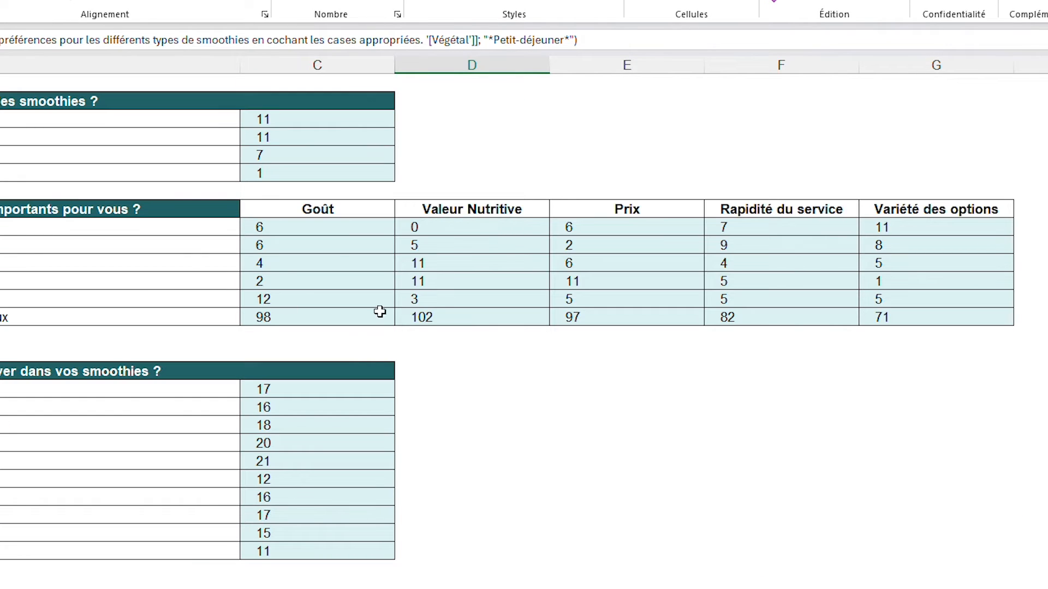
scroll(379, 309, "down", 5)
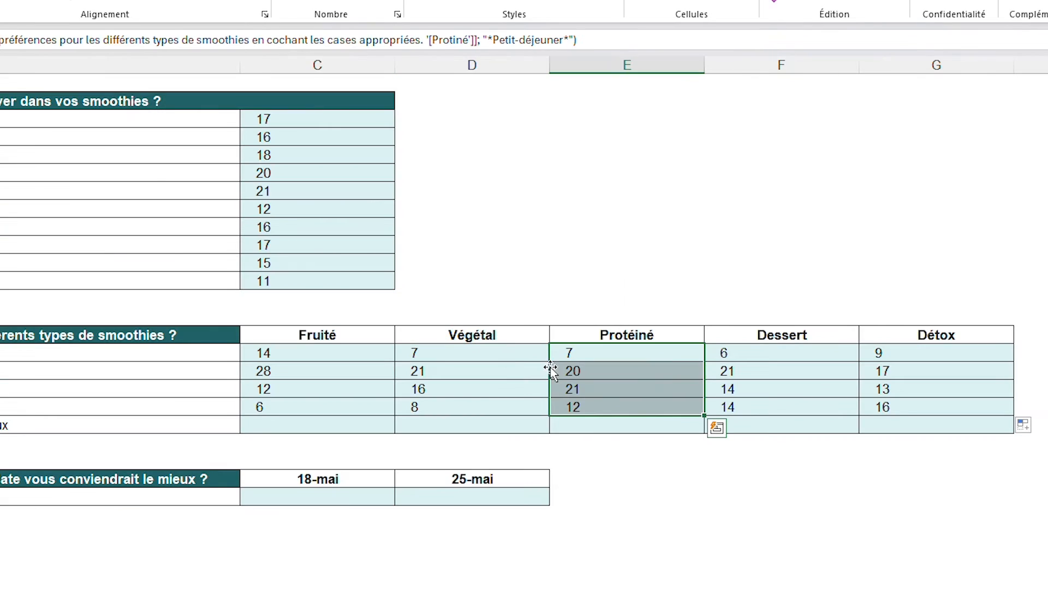
left_click_drag(510, 353, 509, 407)
left_click_drag(623, 353, 613, 402)
left_click(756, 352)
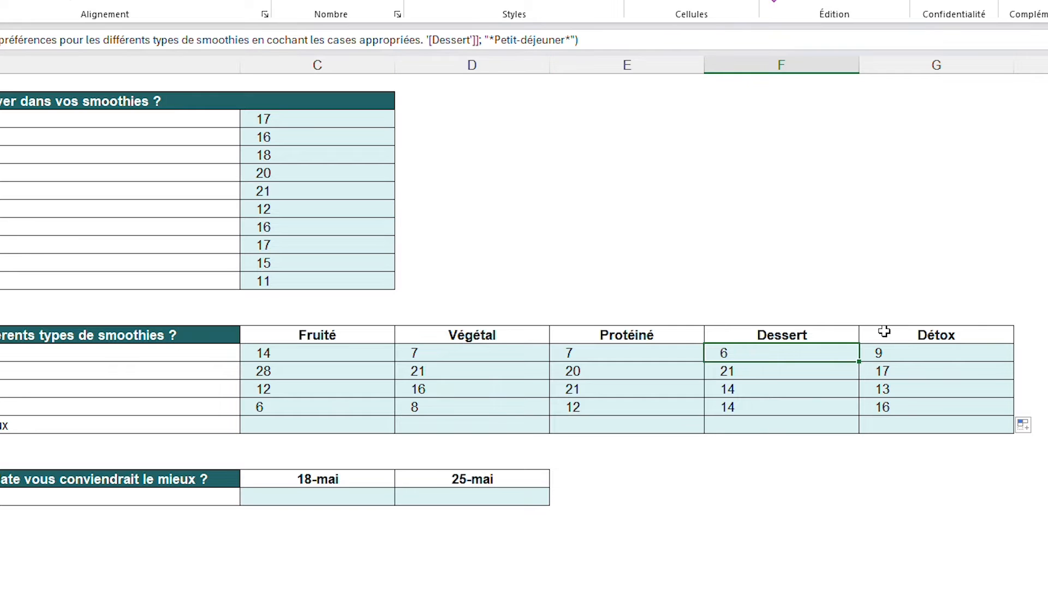
left_click(900, 353)
left_click(544, 214)
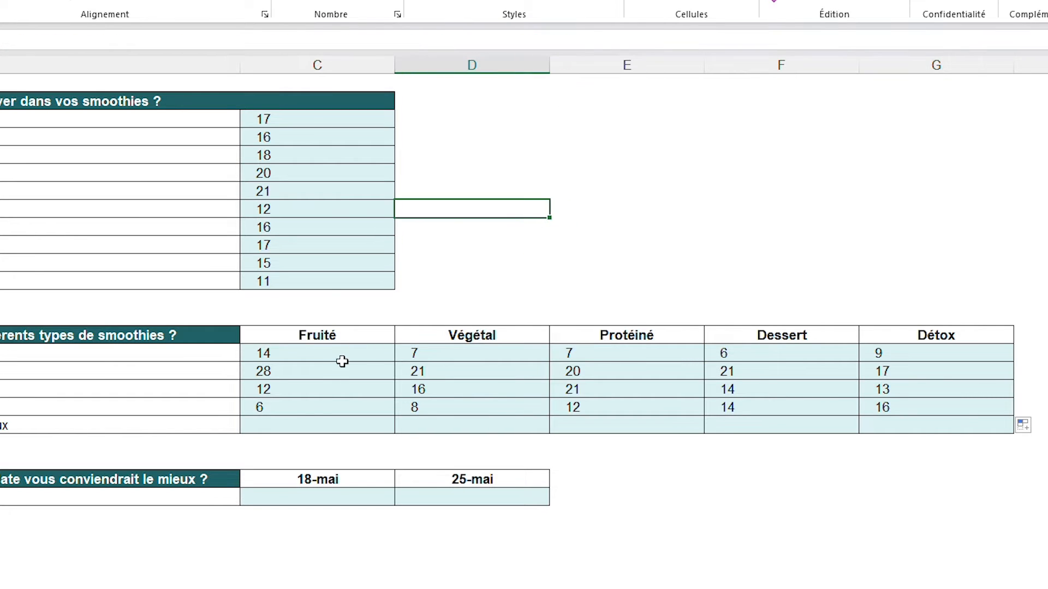
Total C46:C49 in C50 with SOMME and copy the formula across the Totaux row to G50
left_click(326, 423)
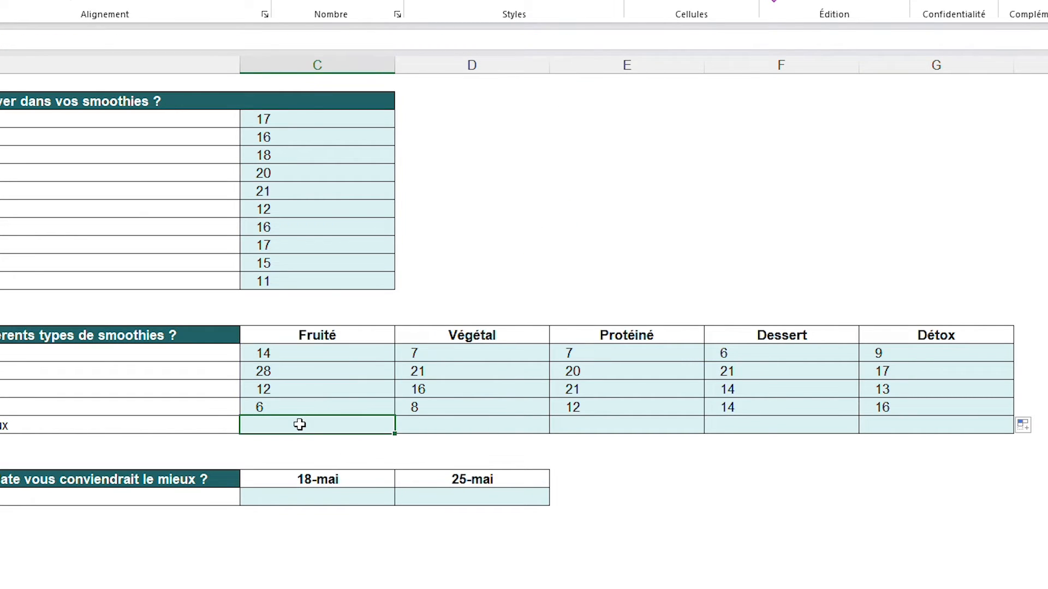
type("=SOMM")
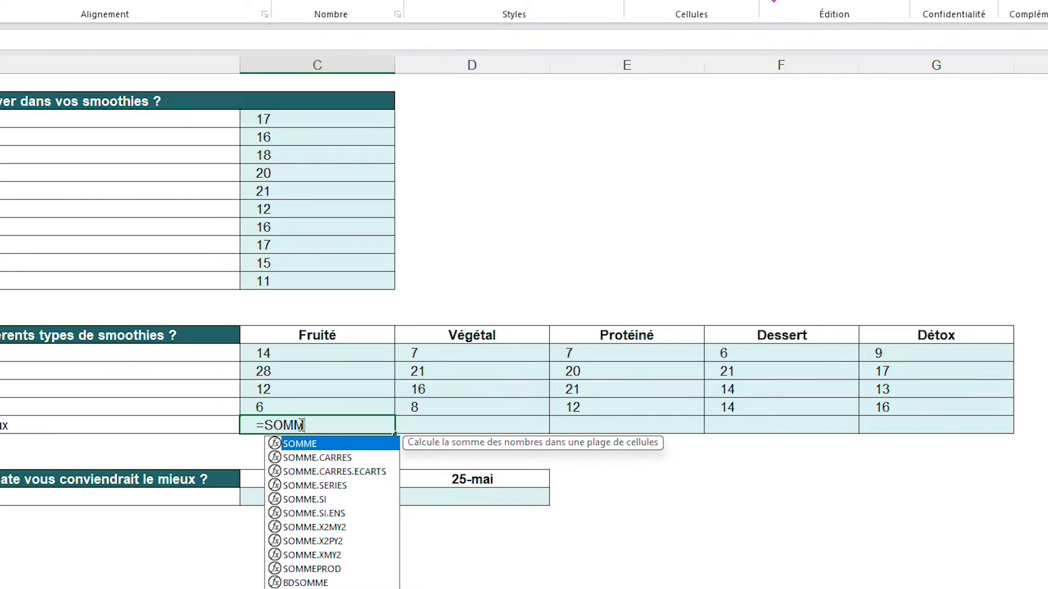
type("E(")
left_click_drag(321, 360, 310, 403)
key("Return")
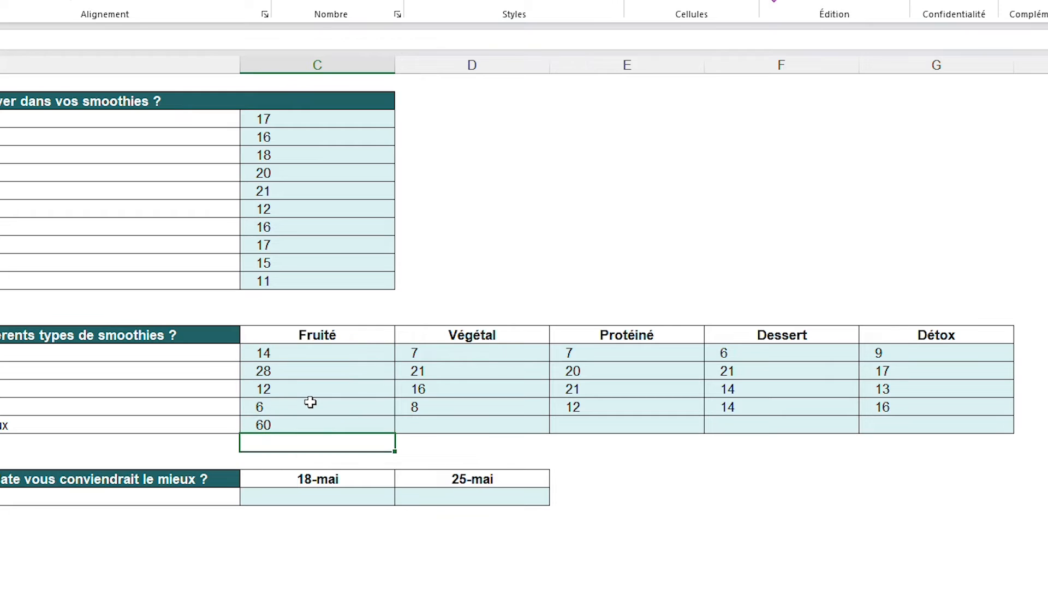
left_click(331, 427)
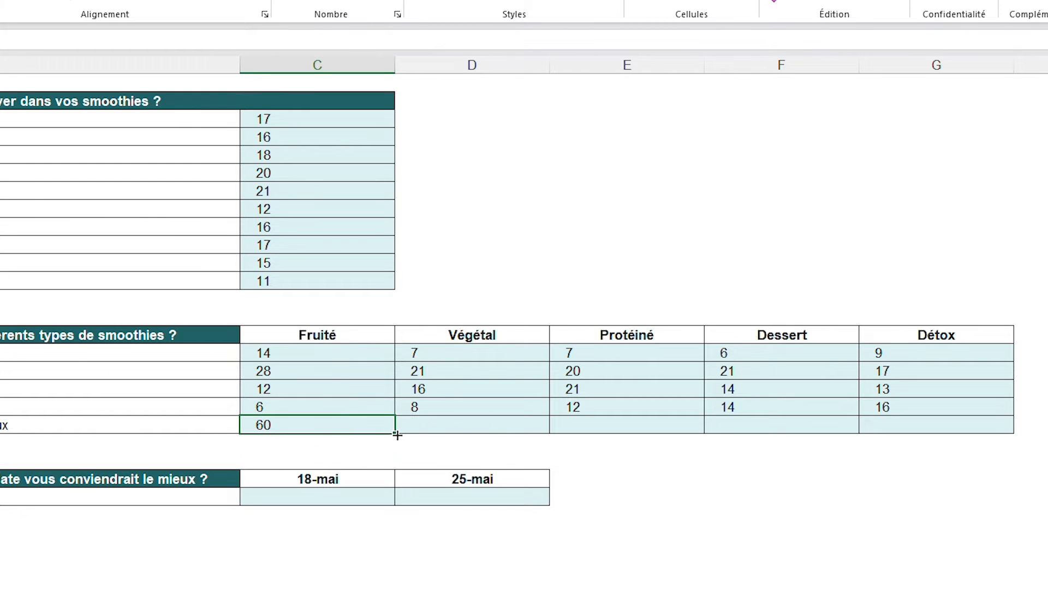
left_click_drag(397, 435, 928, 435)
left_click(759, 545)
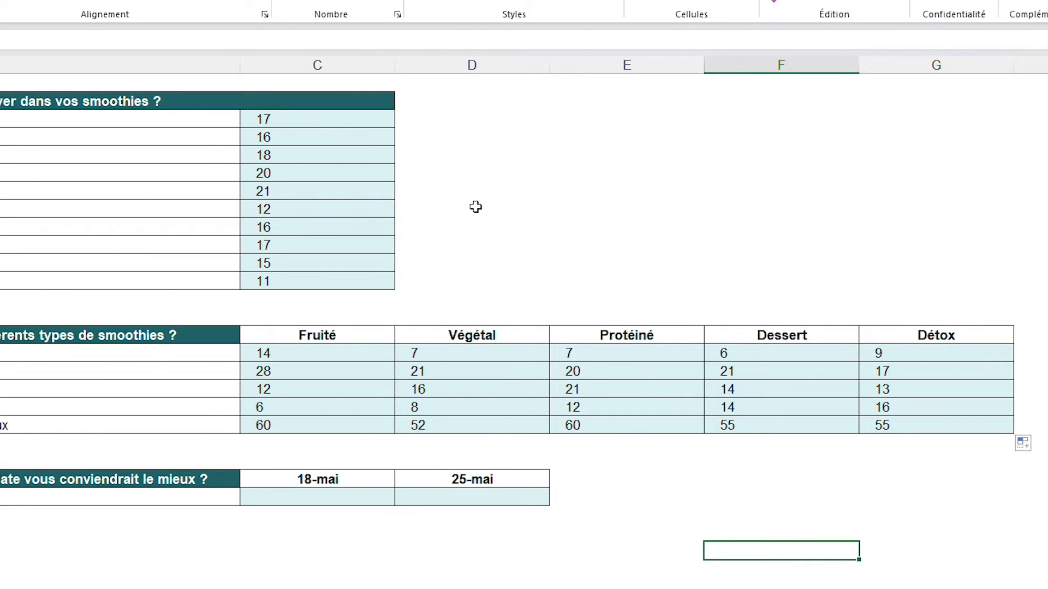
Enter an NB.SI formula in C54 counting "18-05-24" in the open-day date column S of the responses sheet
left_click(323, 498)
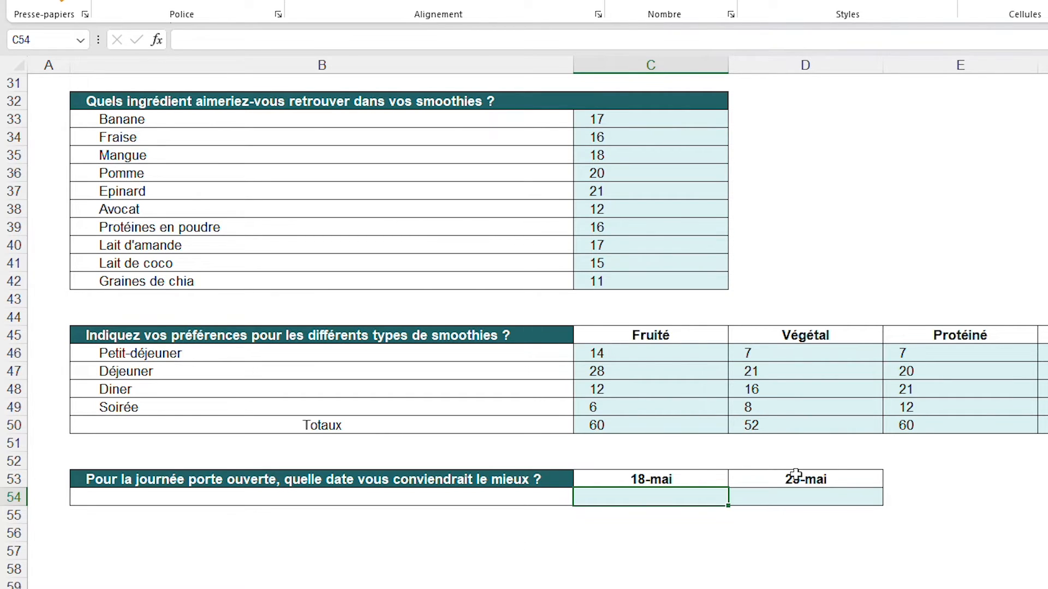
type("=NB")
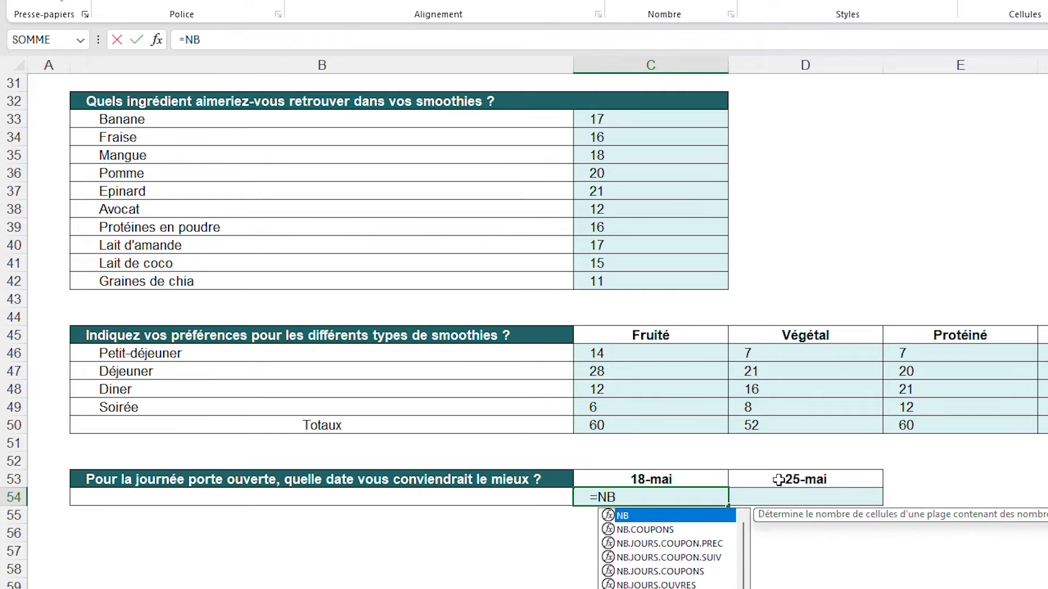
type(".SI(")
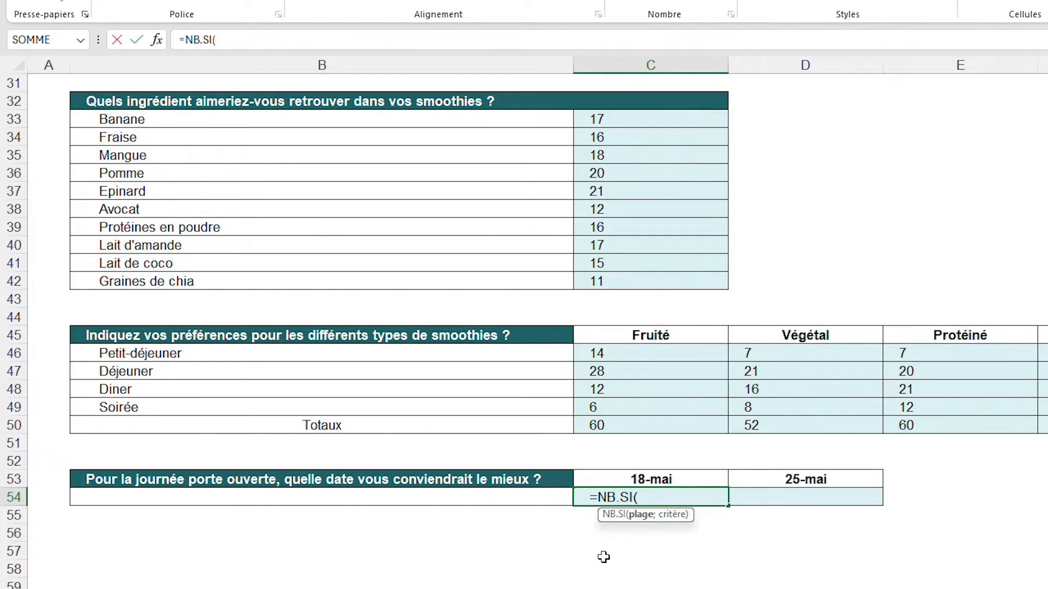
key("ctrl+Page_Up")
scroll(524, 328, "right", 10)
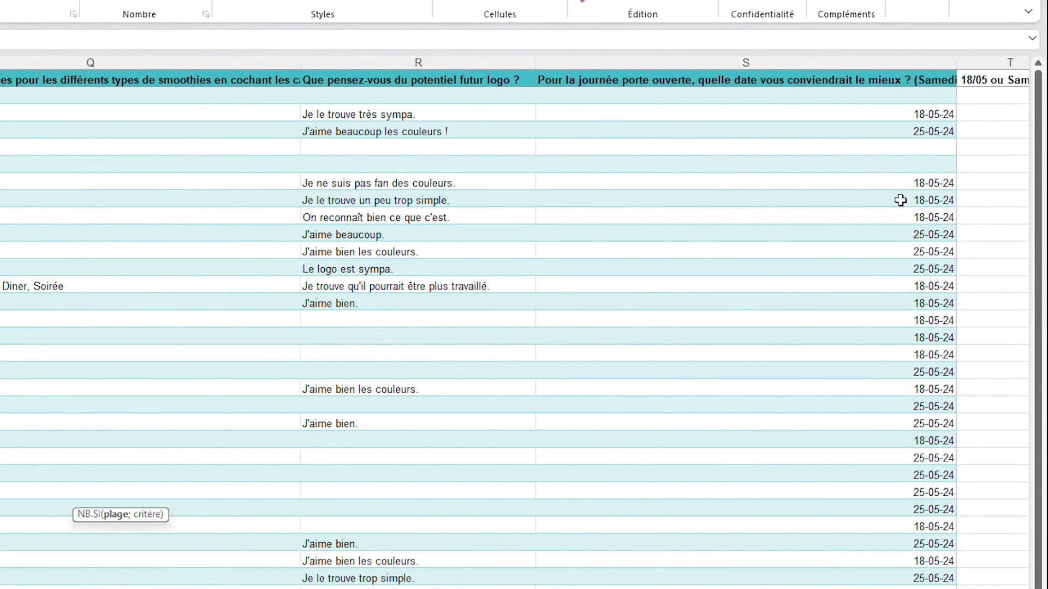
left_click_drag(891, 96, 953, 586)
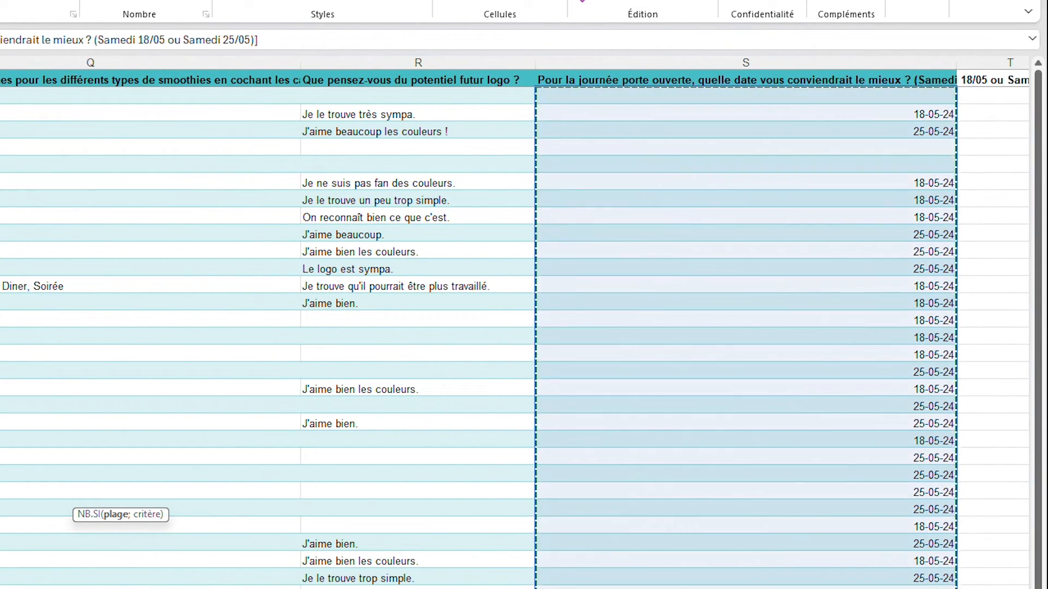
type("; \"18-05-")
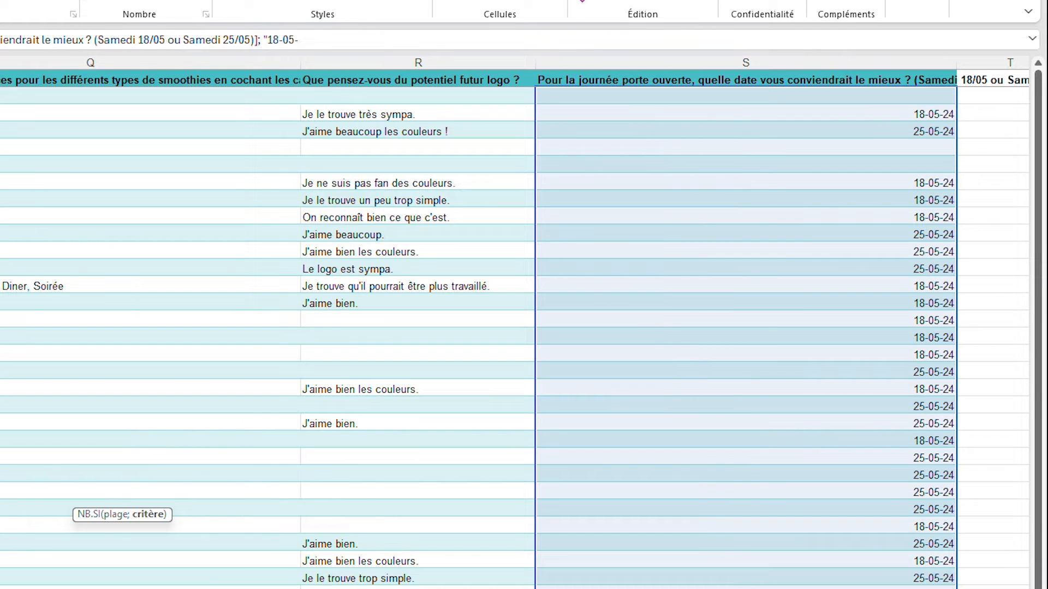
type("24\")")
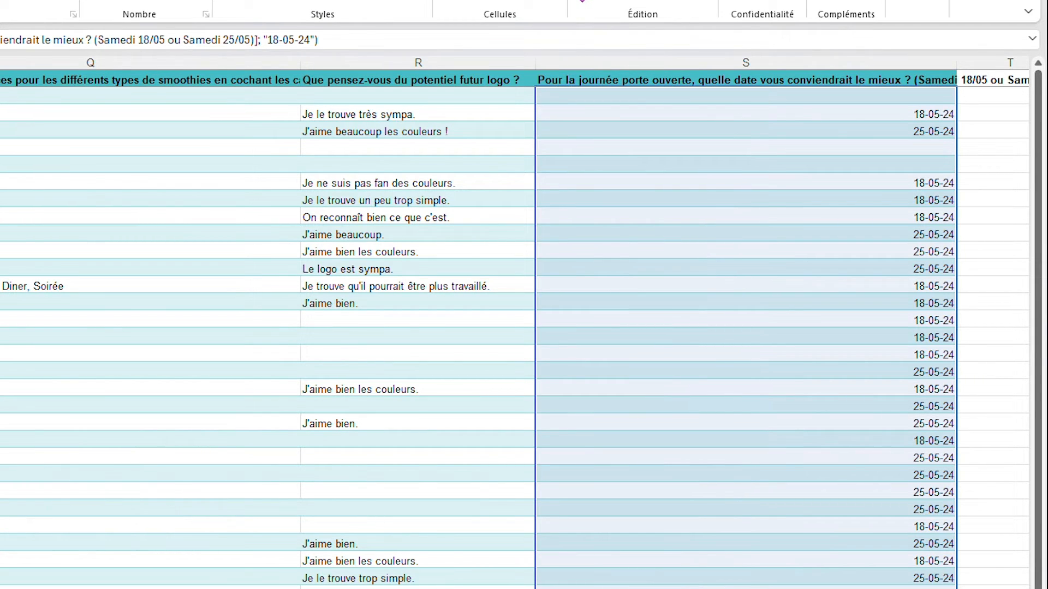
key("Return")
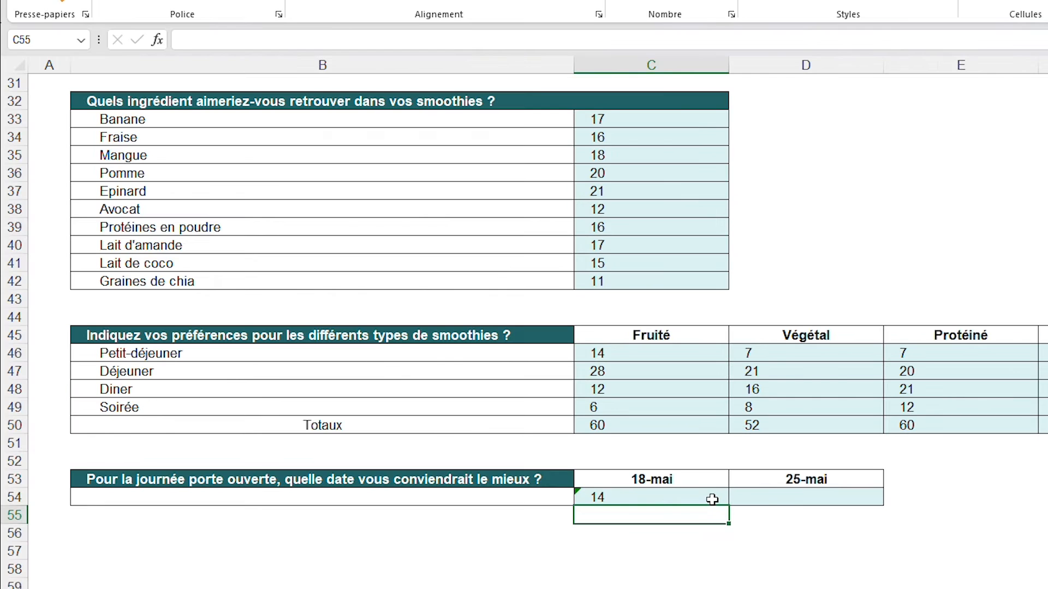
Reuse the C54 NB.SI formula in D54 with the criterion changed to "25-05-24"
left_click(712, 500)
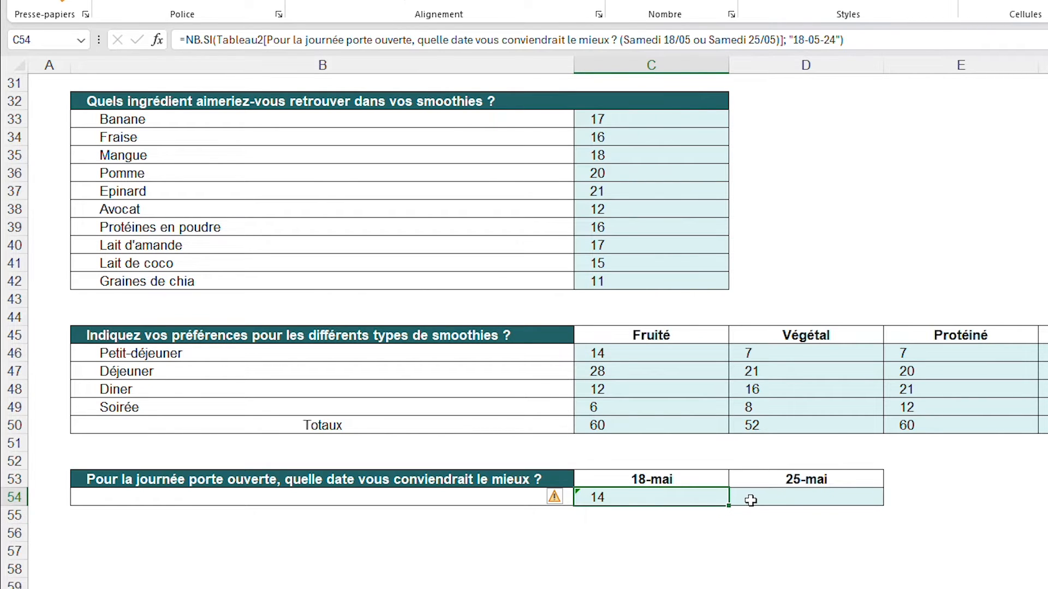
left_click_drag(861, 39, 211, 73)
key("ctrl+c")
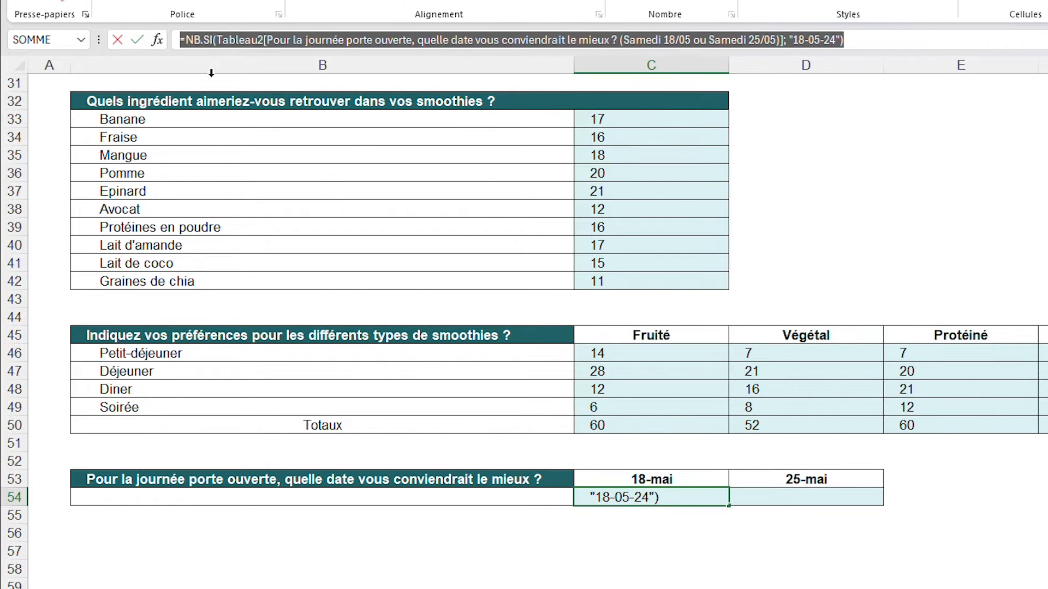
key("Escape")
left_click(803, 497)
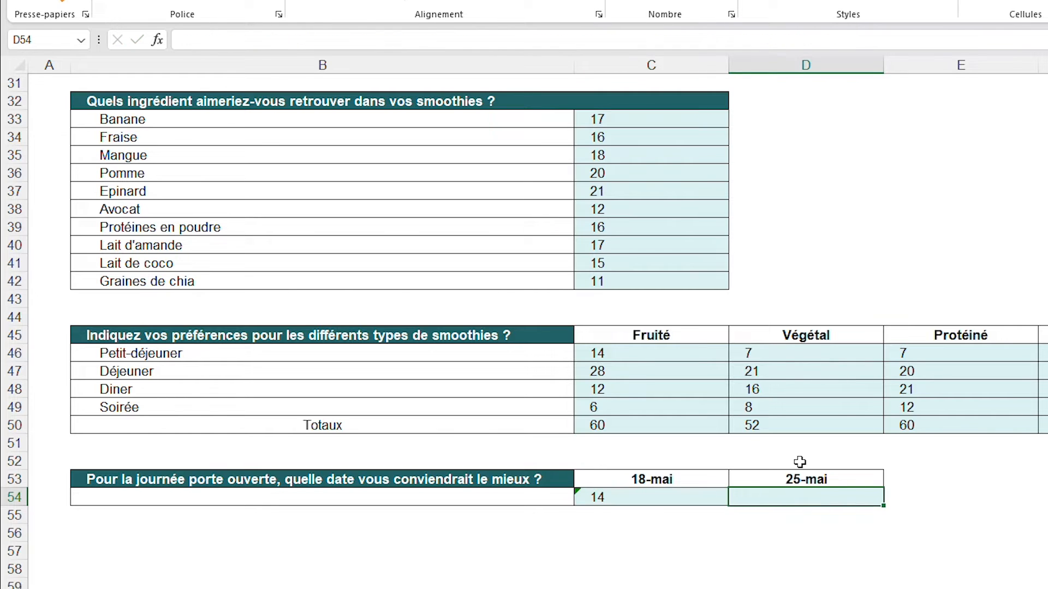
left_click(725, 39)
key("ctrl+v")
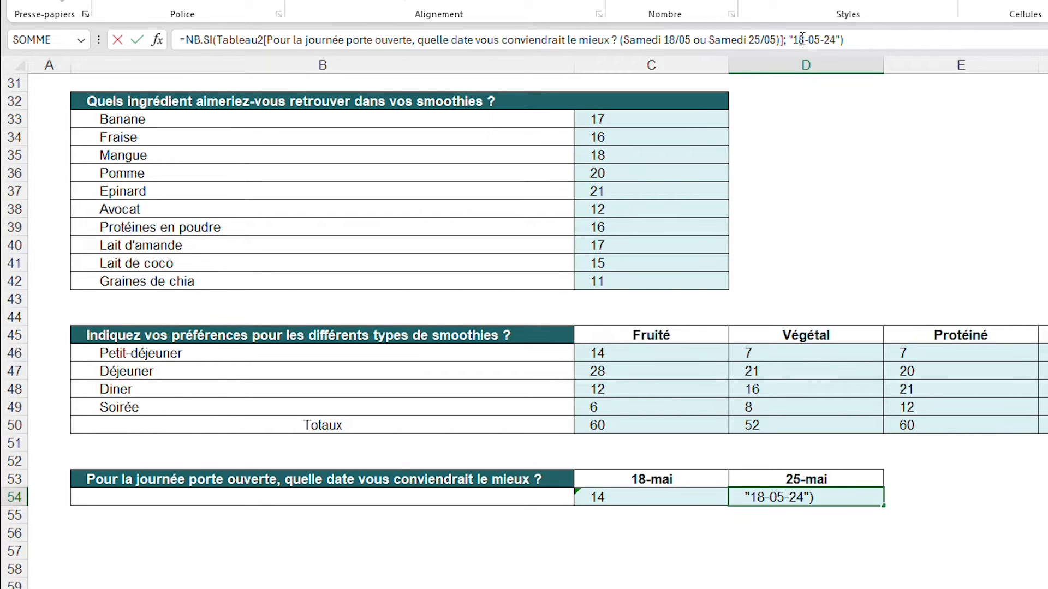
key("BackSpace")
key("BackSpace")
type("2")
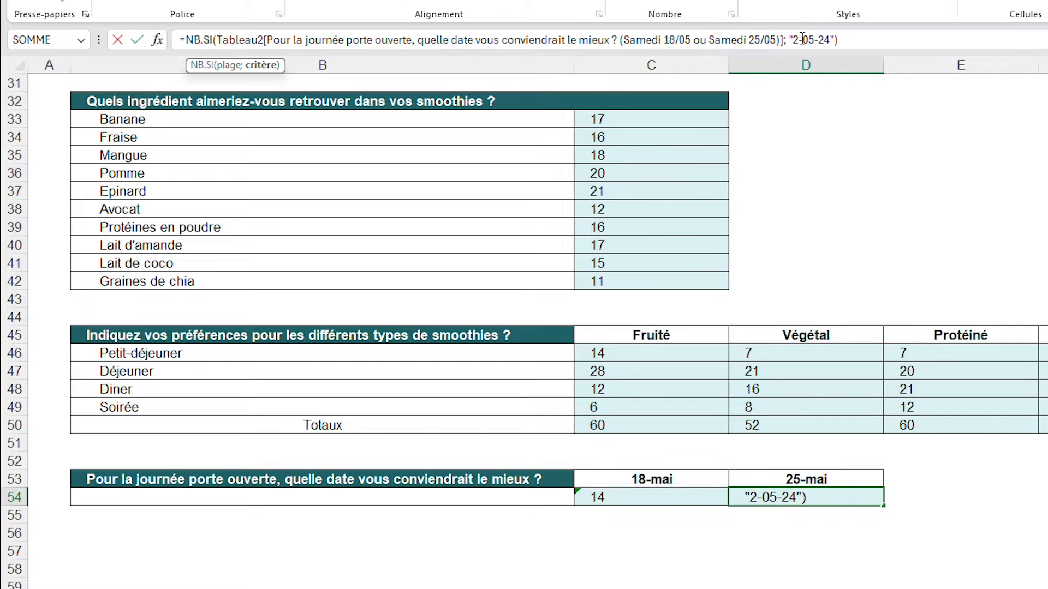
type("5")
key("Return")
left_click(855, 229)
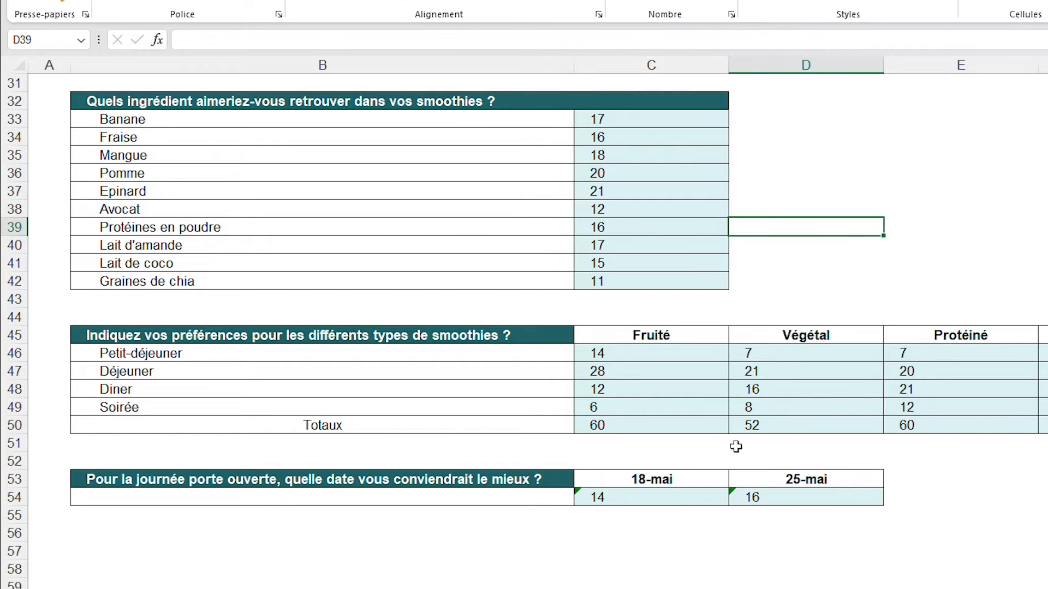
Ignore the two-digit-year error flags on the date counts in C54 and D54
left_click(688, 494)
left_click(555, 497)
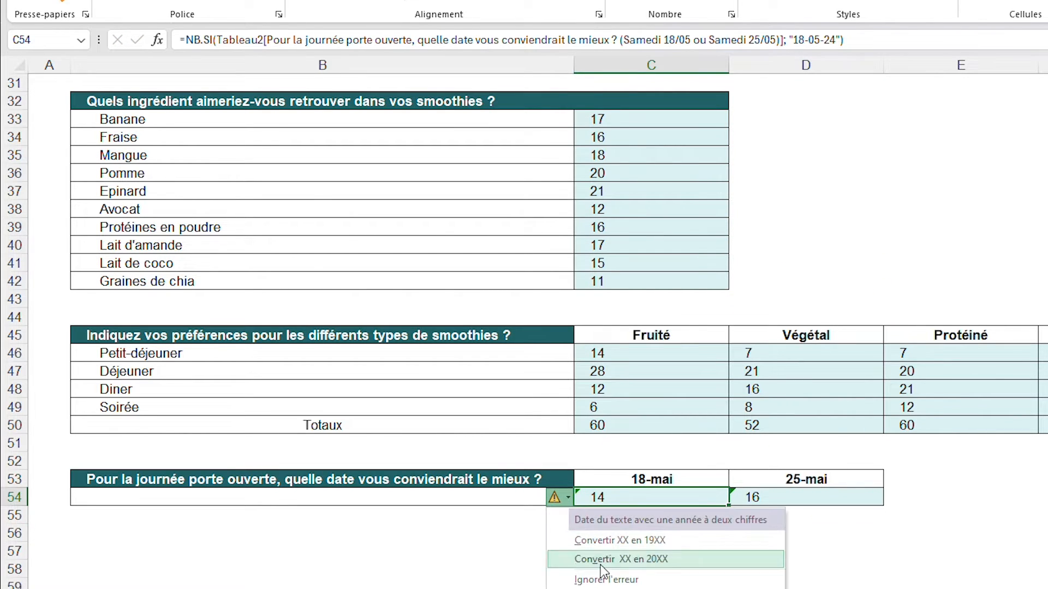
left_click(606, 579)
left_click(789, 501)
left_click(709, 498)
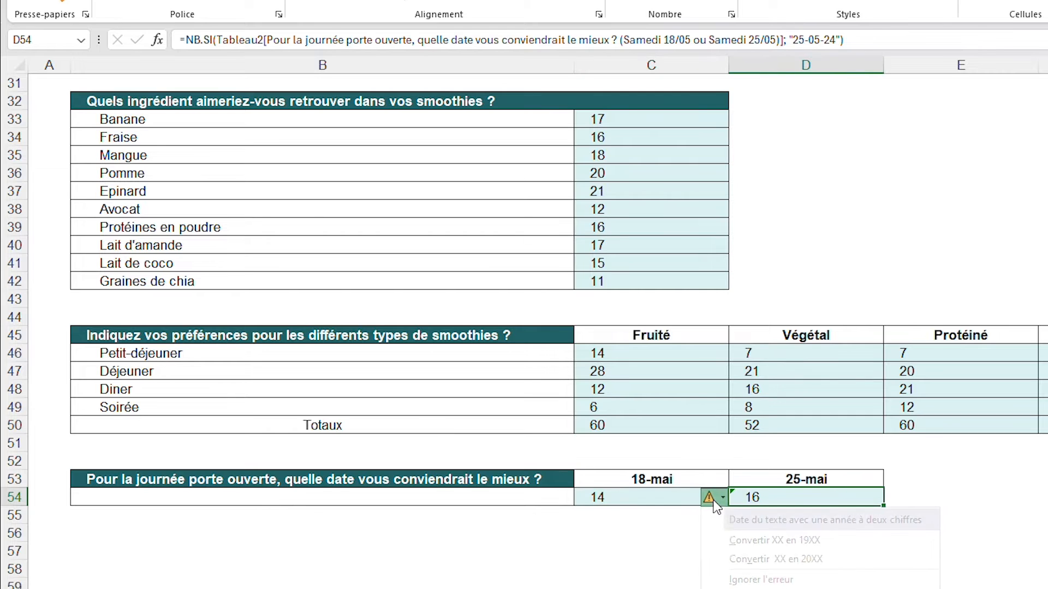
left_click(761, 580)
left_click(917, 571)
Review the completed tables on the Tris sheet alongside the survey answers on the Réponses sheet
scroll(789, 562, "up", 9)
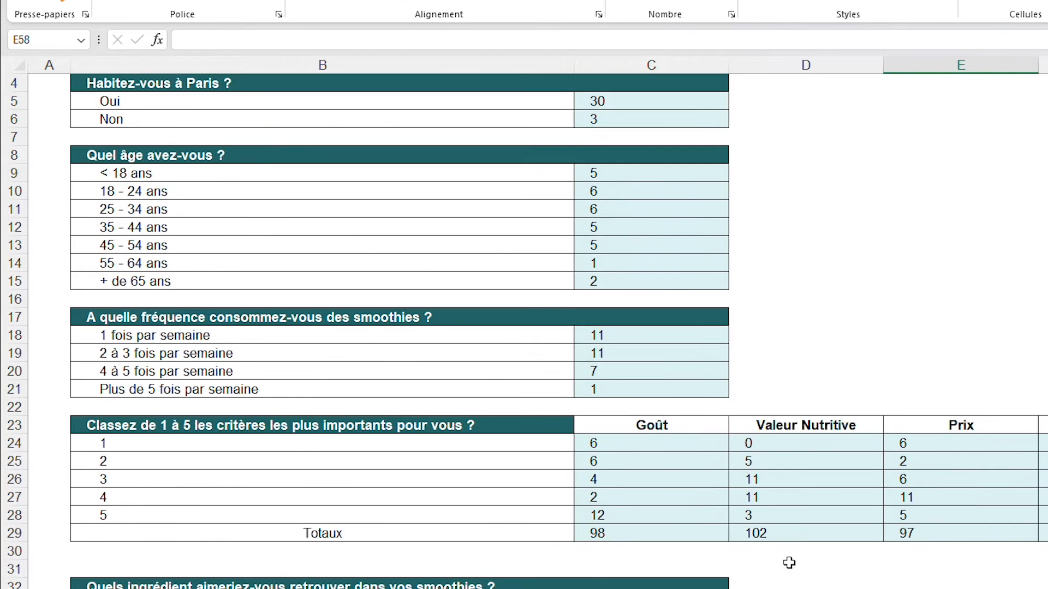
scroll(800, 511, "up", 1)
left_click(808, 374)
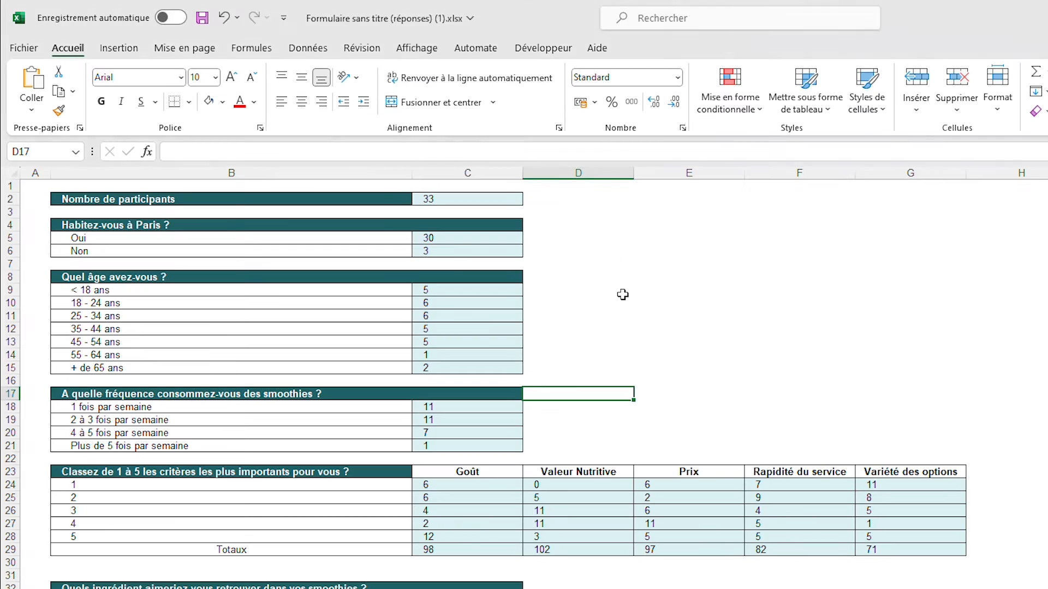
scroll(621, 290, "down", 6)
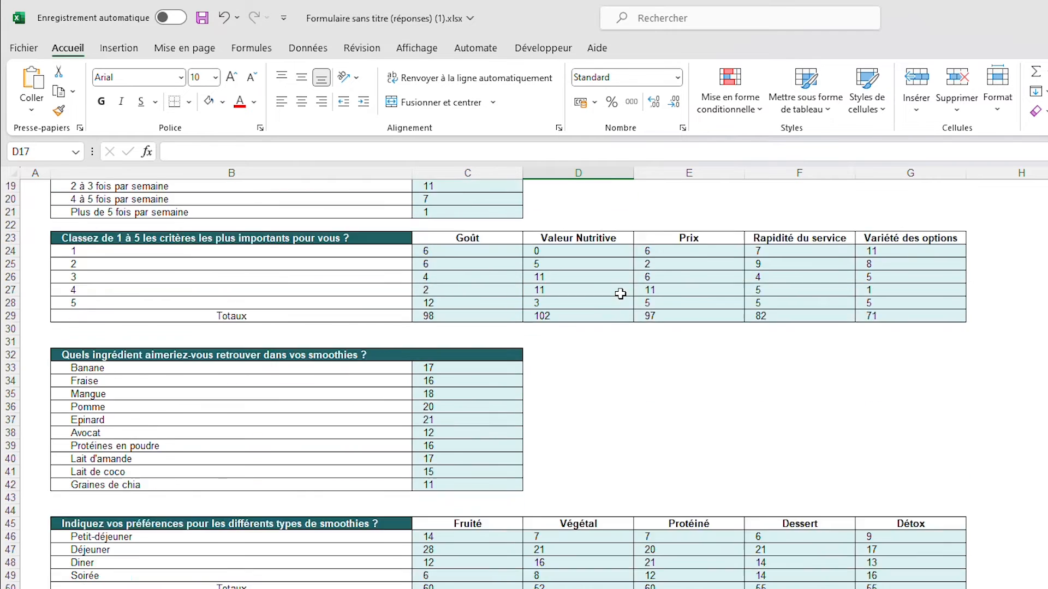
scroll(620, 292, "up", 6)
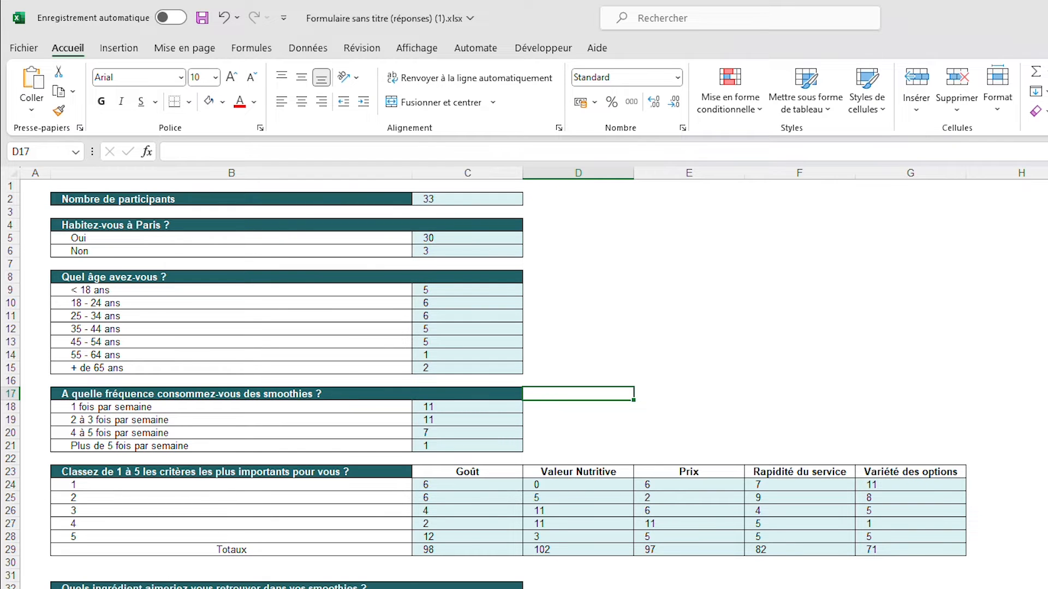
key("ctrl+Page_Up")
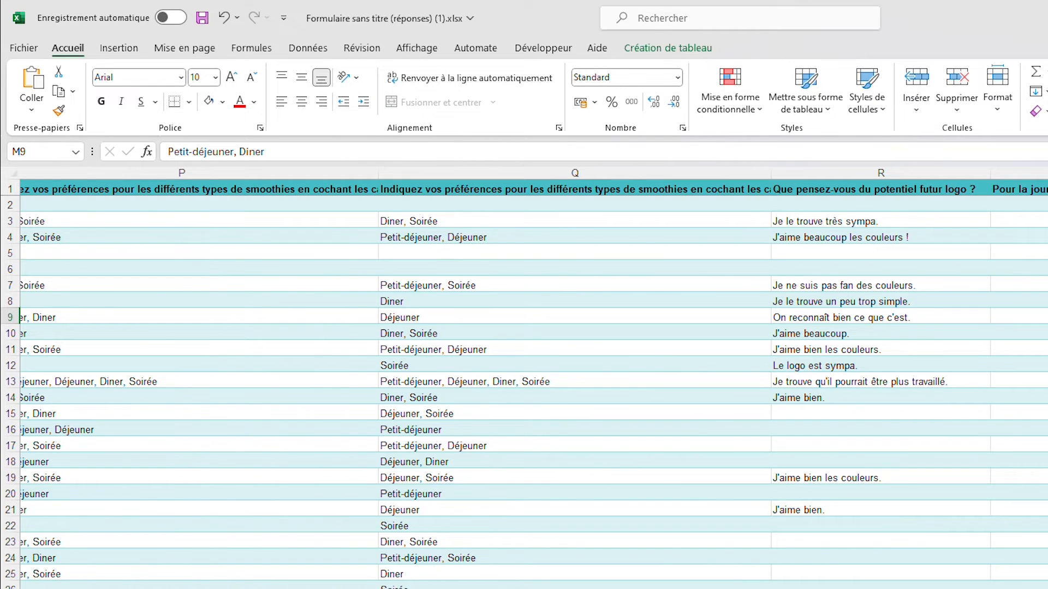
scroll(534, 379, "left", 10)
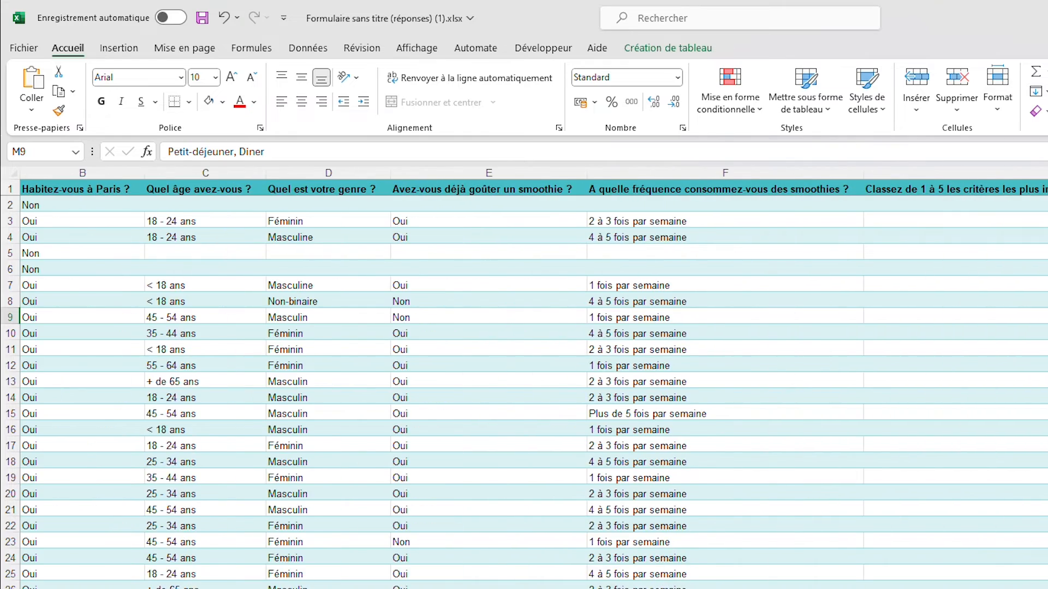
key("ctrl+Page_Down")
left_click_drag(311, 199, 567, 552)
left_click(677, 588)
left_click(620, 319)
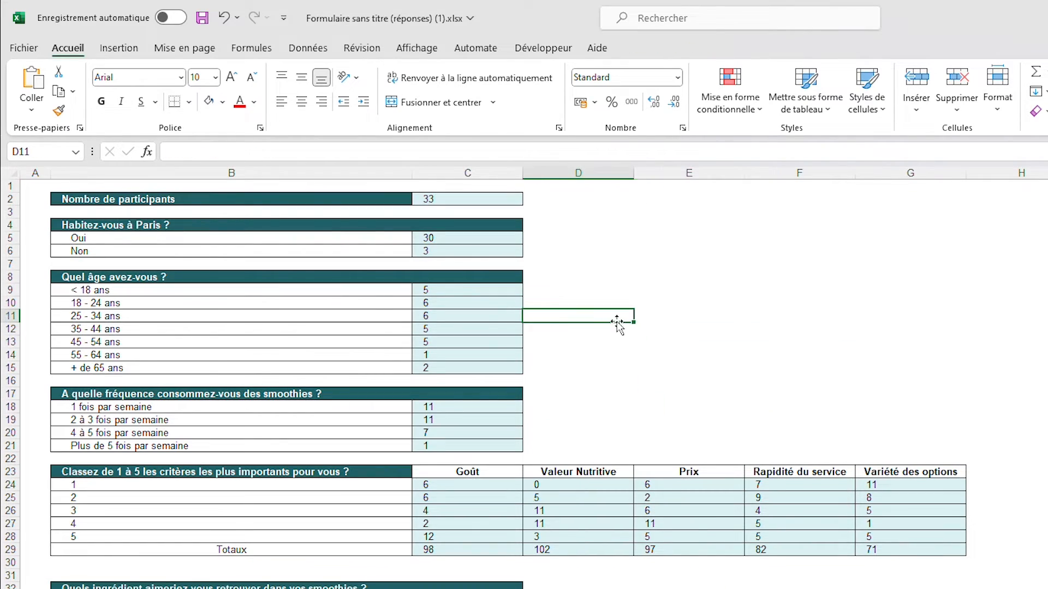
left_click(699, 303)
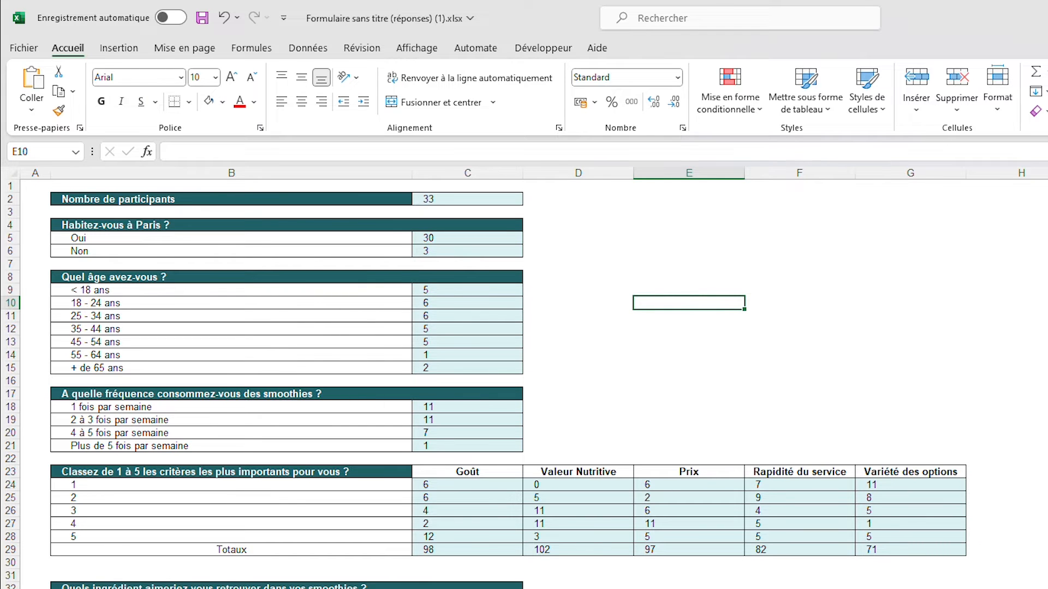
Add a new worksheet, name it Graphiques and hide its gridlines
left_click(318, 542)
double_click(315, 541)
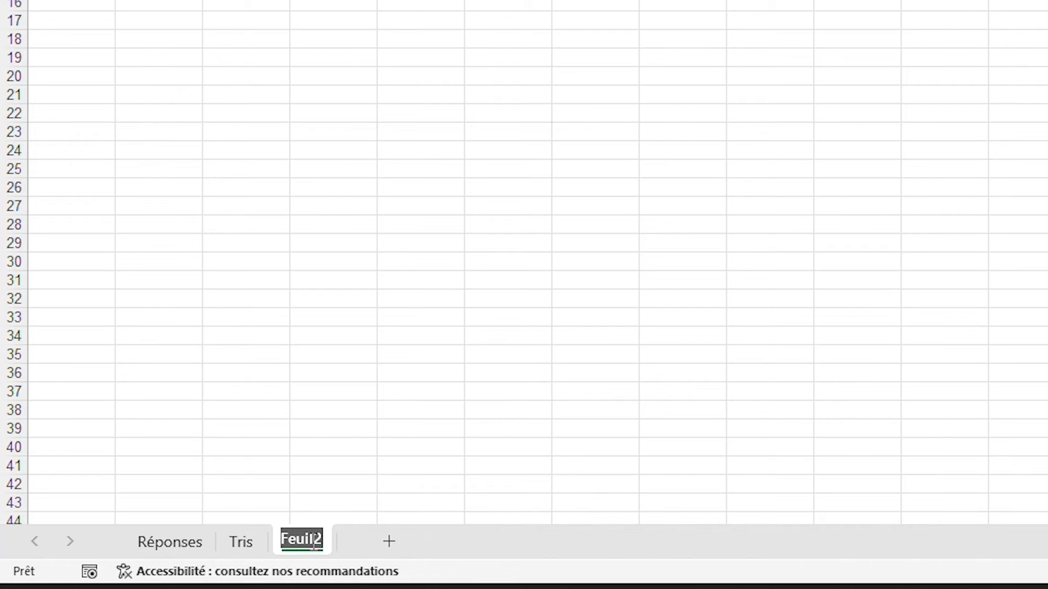
type("Graphiques")
key("Return")
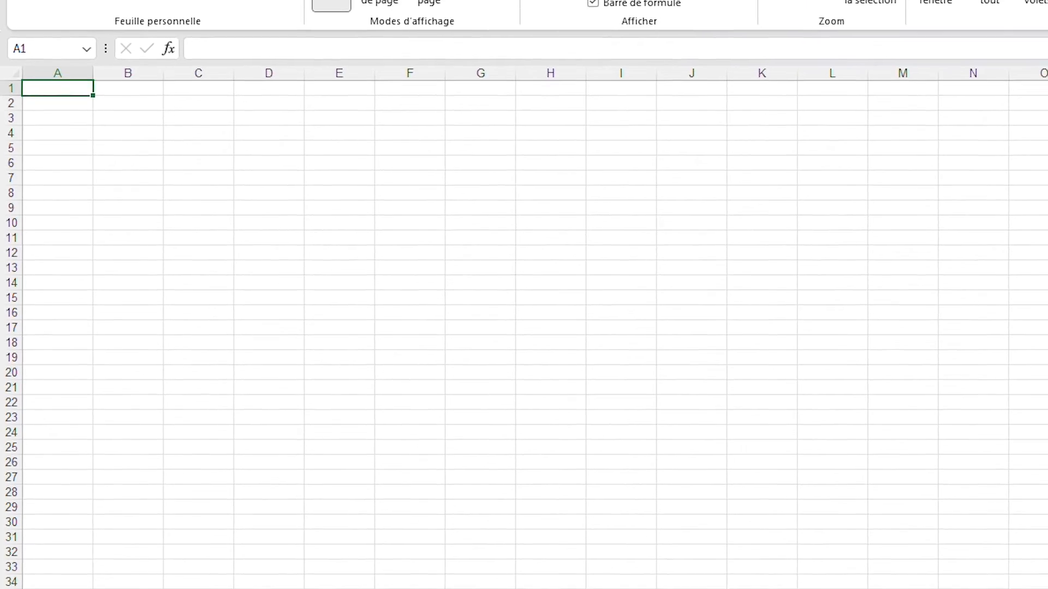
left_click(72, 47)
Copy rows 2 to 6 of the Tris sheet and paste them at row 2 of the Graphiques sheet
left_click(205, 295)
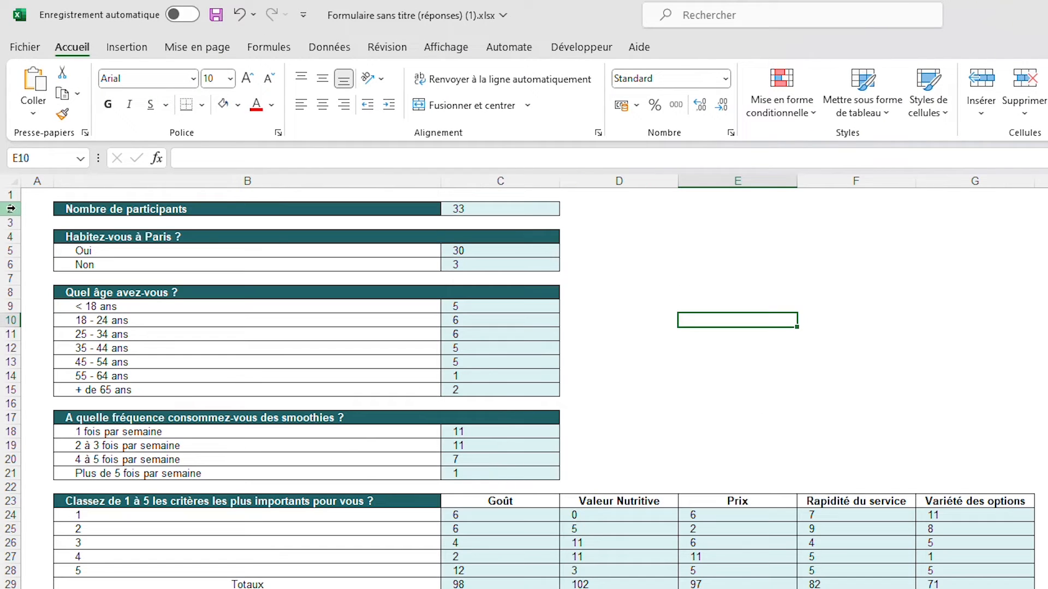
left_click_drag(10, 209, 25, 264)
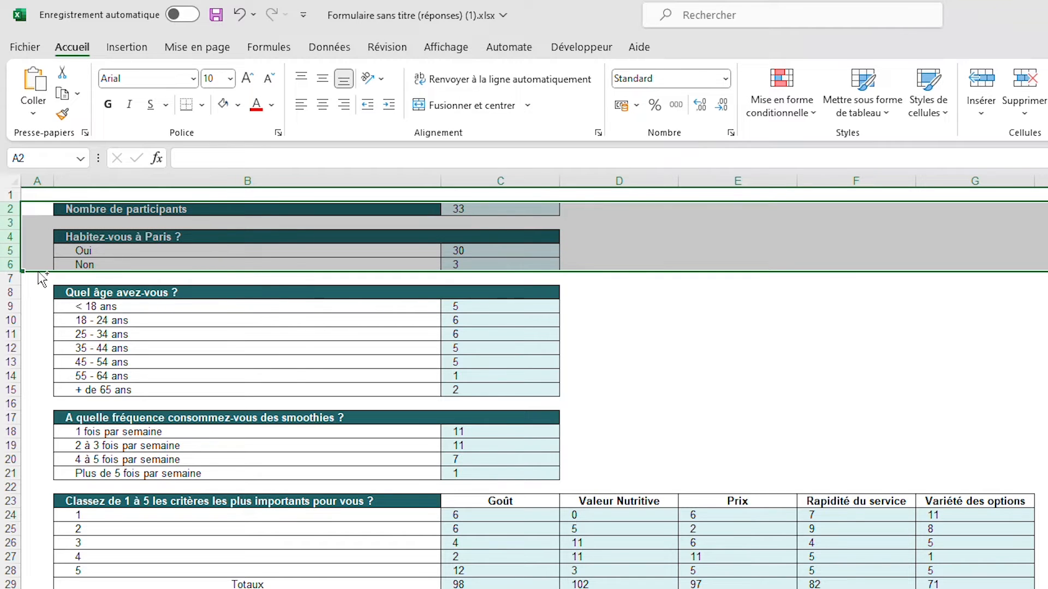
key("ctrl+c")
key("ctrl+Page_Down")
left_click(10, 209)
key("ctrl+v")
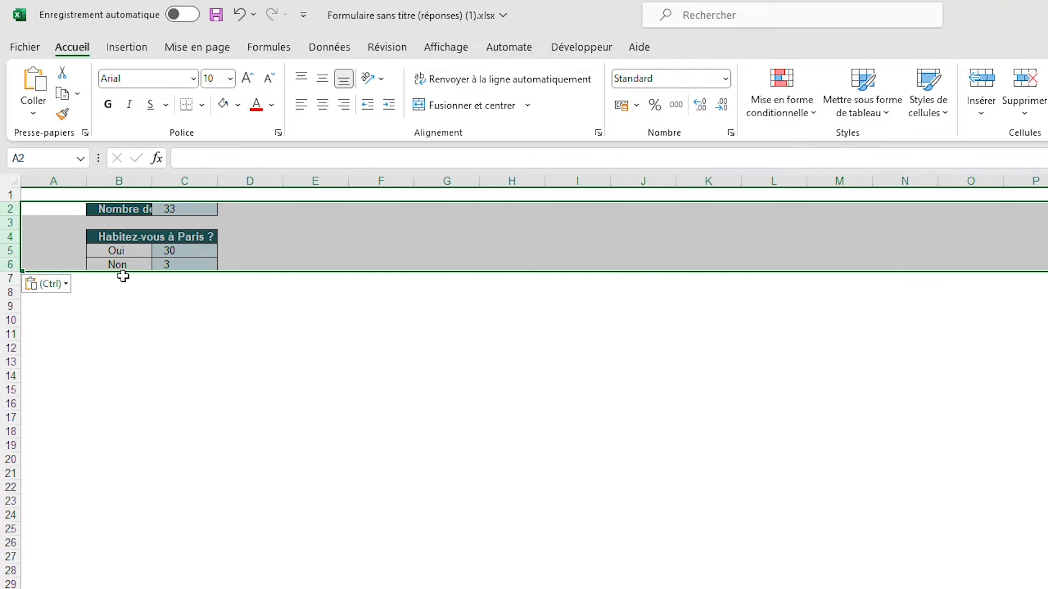
left_click(341, 496)
key("Escape")
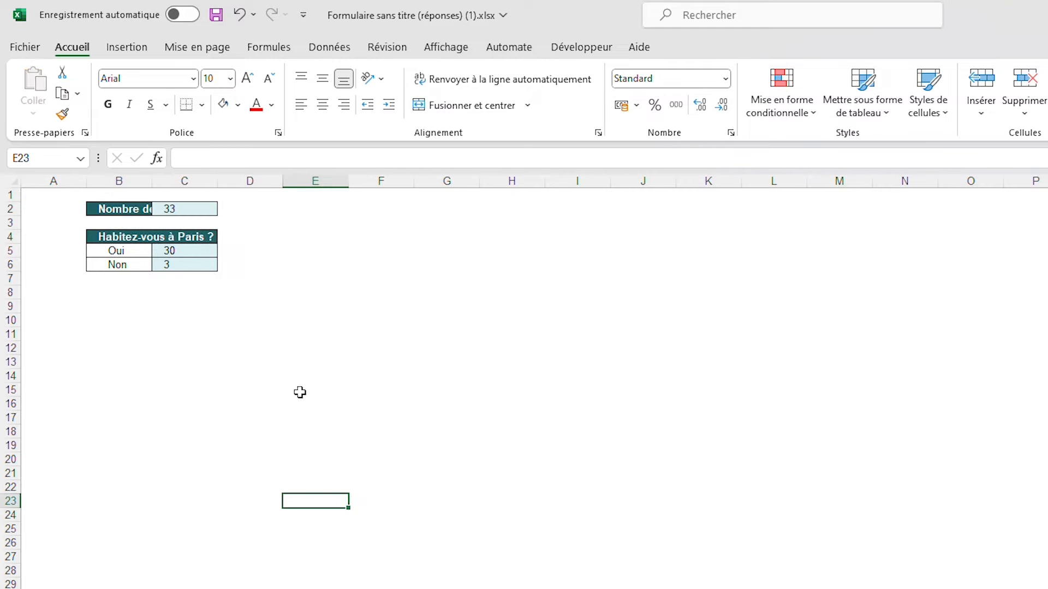
left_click(303, 390)
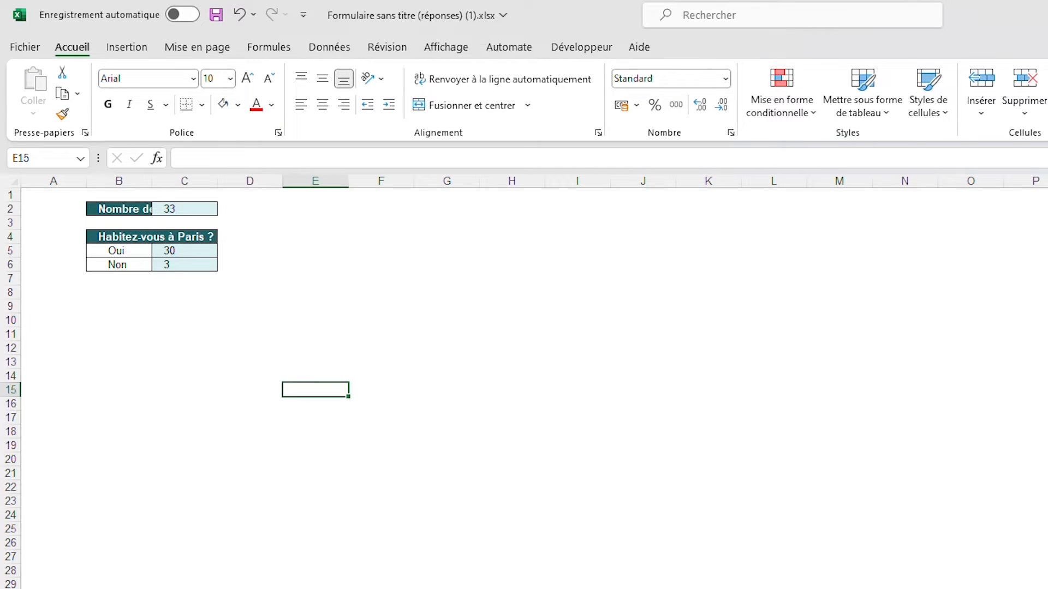
Check column B's width on the Tris sheet and set column B on the Graphiques sheet to 66,86
key("ctrl+Page_Up")
left_click(313, 181)
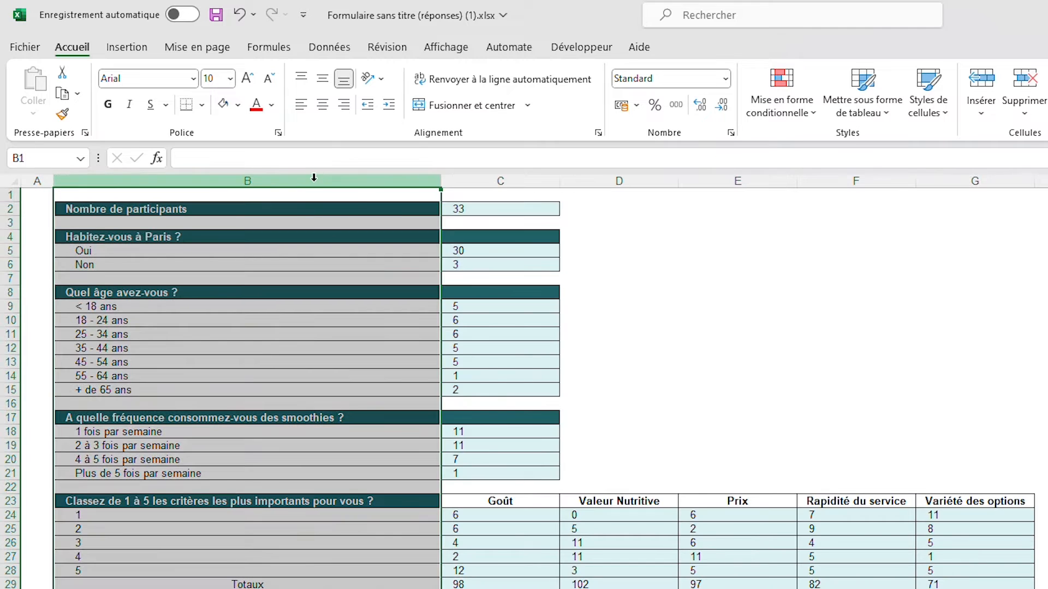
right_click(315, 182)
left_click(384, 436)
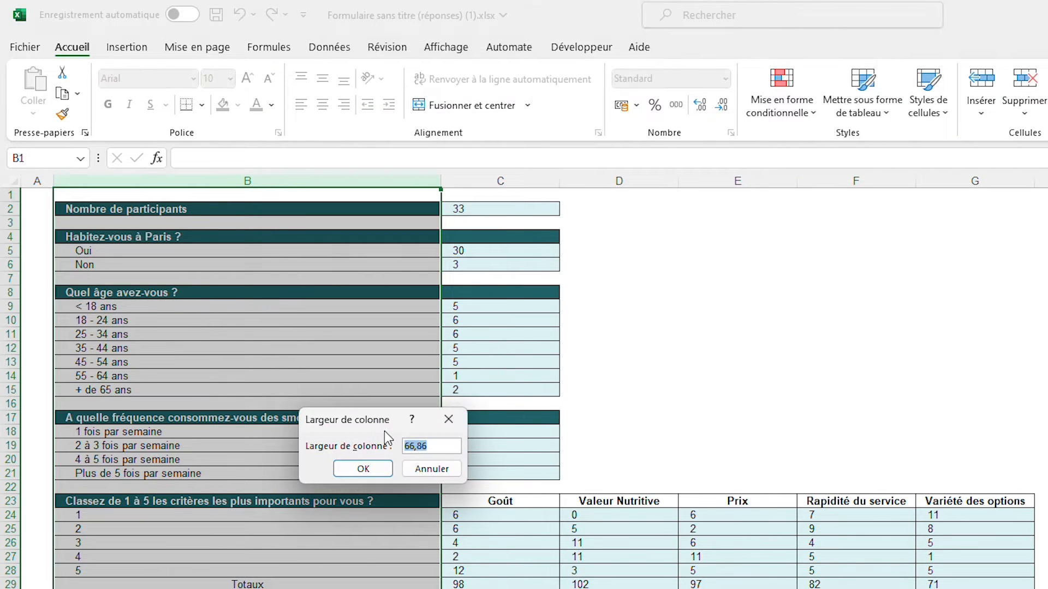
key("Escape")
key("ctrl+Page_Down")
left_click(119, 181)
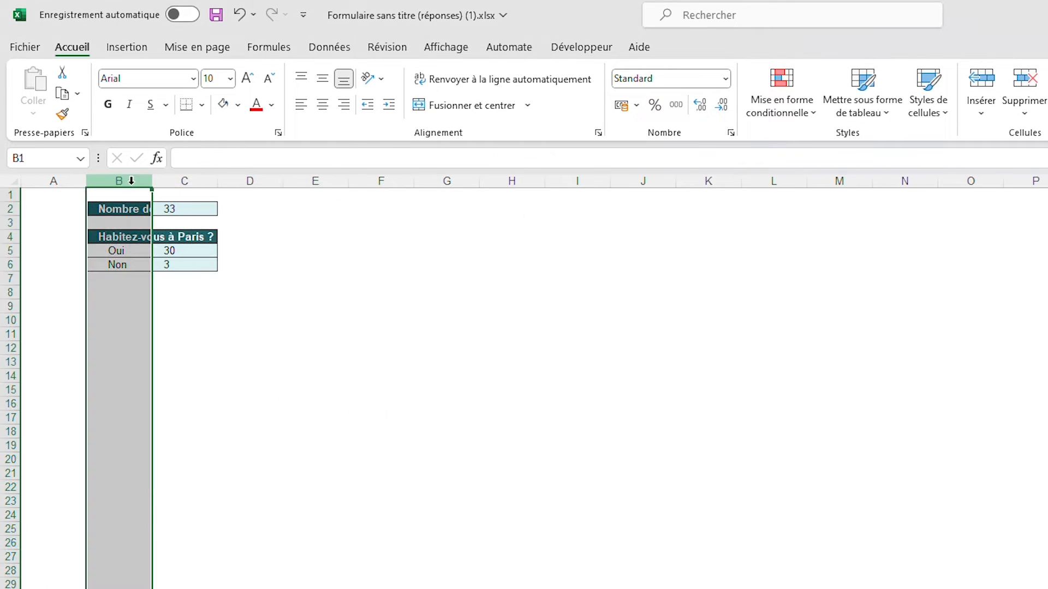
right_click(131, 181)
left_click(194, 440)
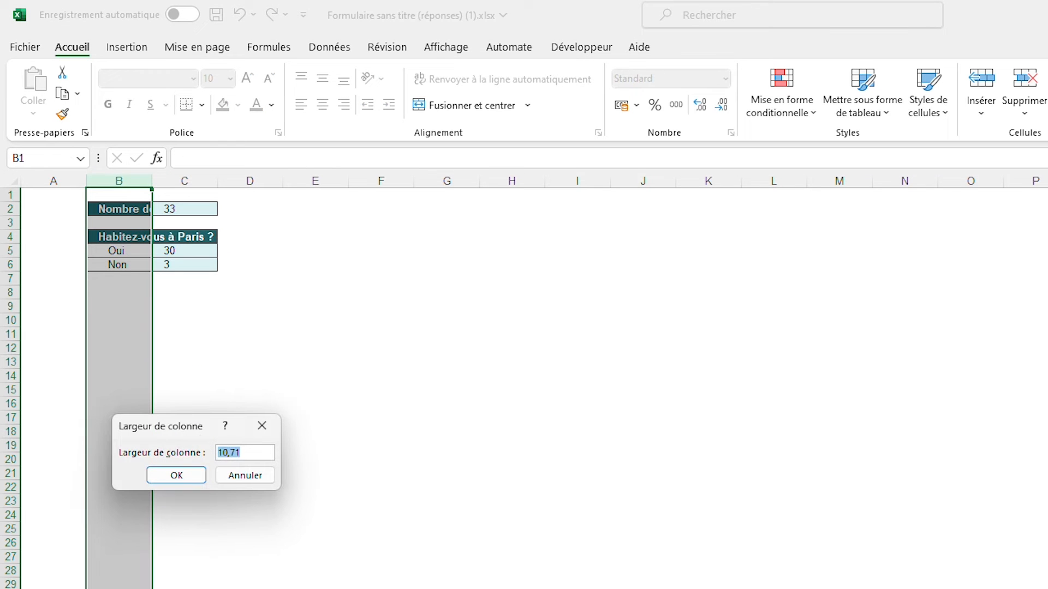
type("66.96")
key("Return")
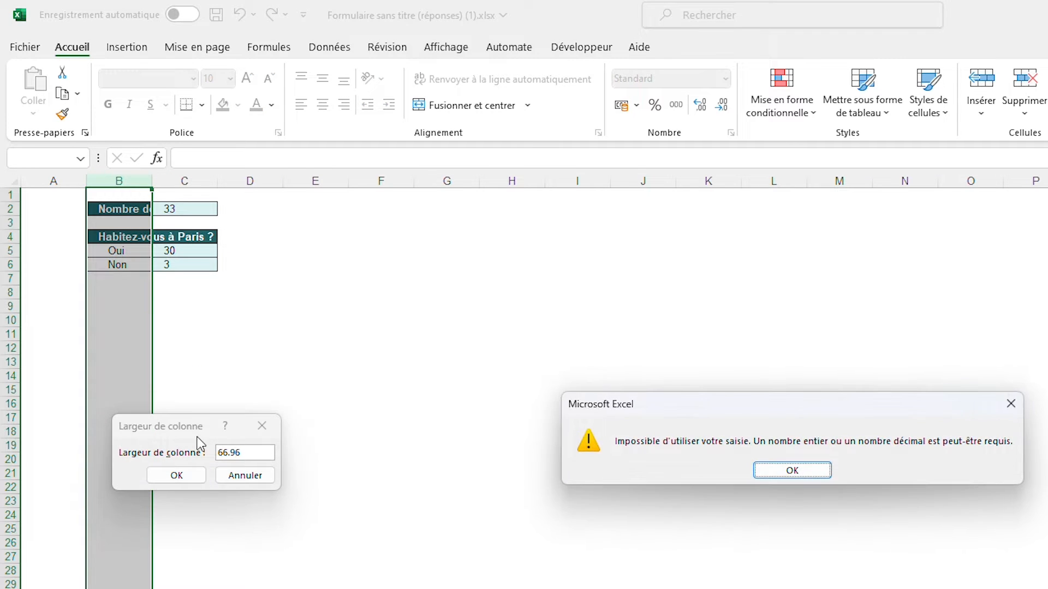
key("Return")
type("66")
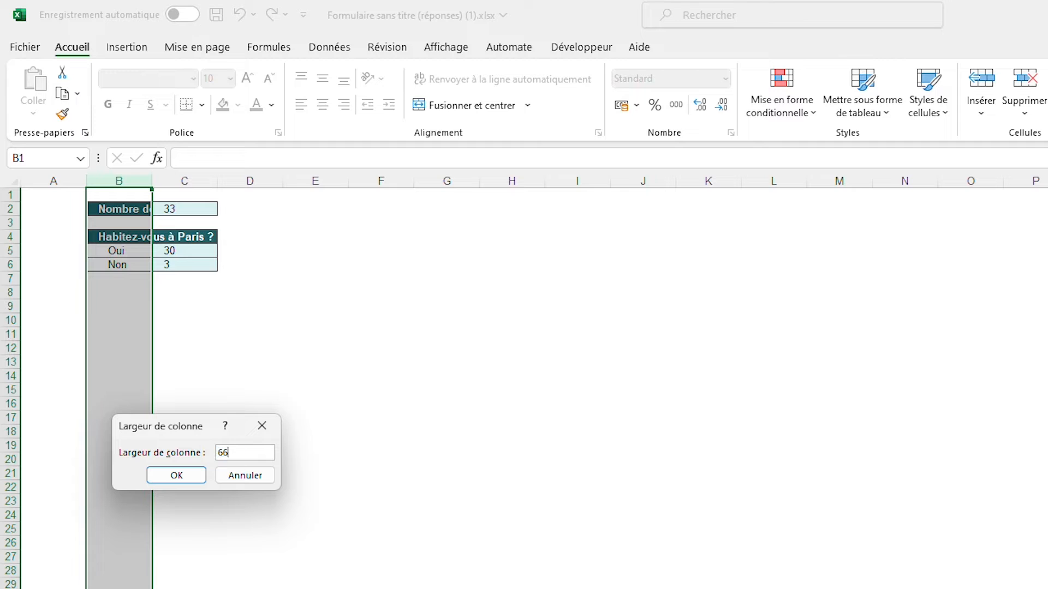
type(",86")
key("Return")
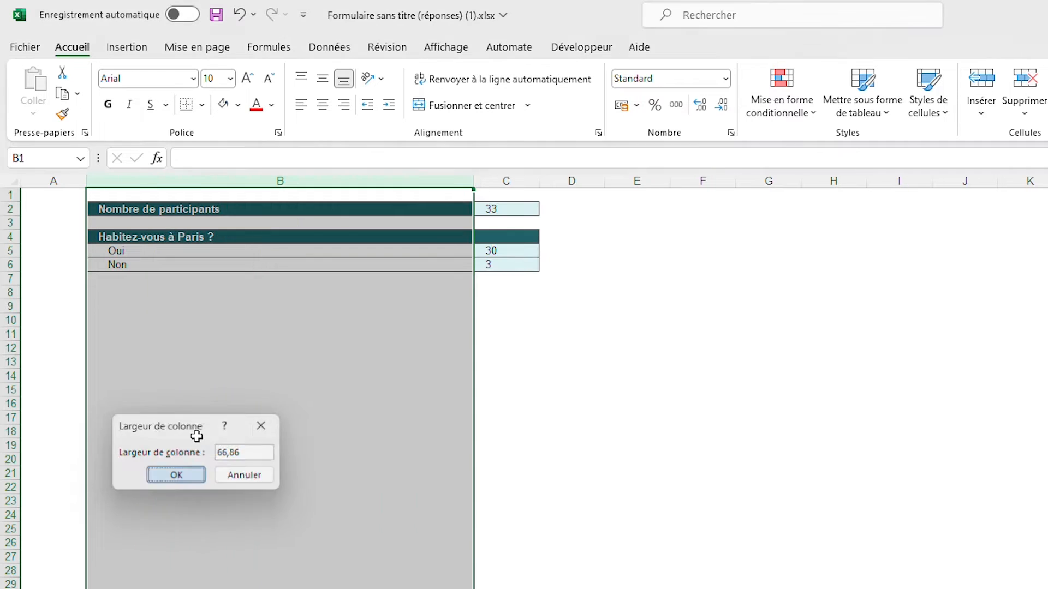
Check column C's width on the Tris sheet
left_click(601, 493)
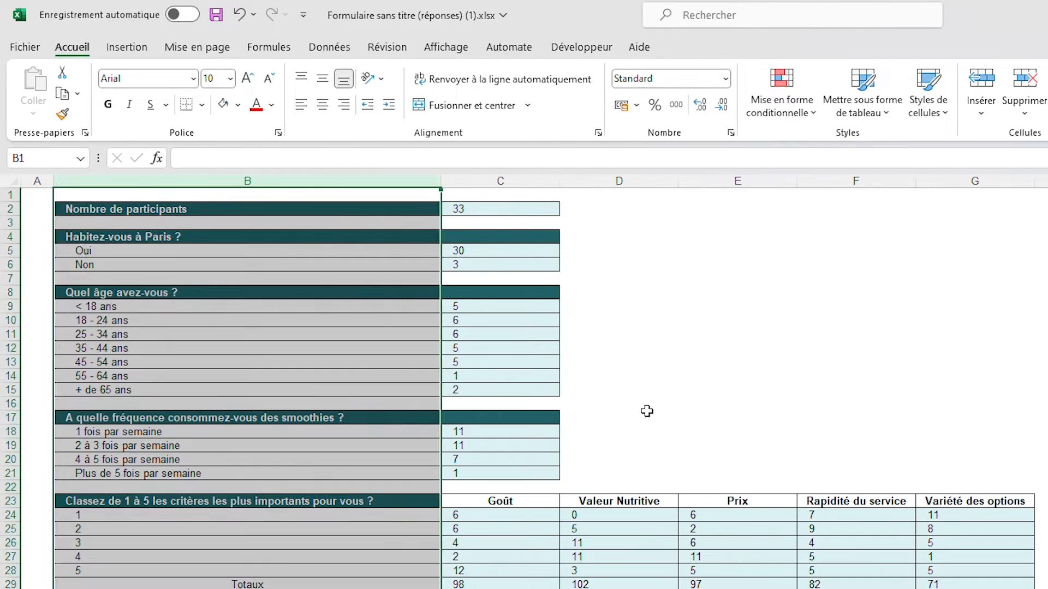
left_click(549, 186)
right_click(542, 179)
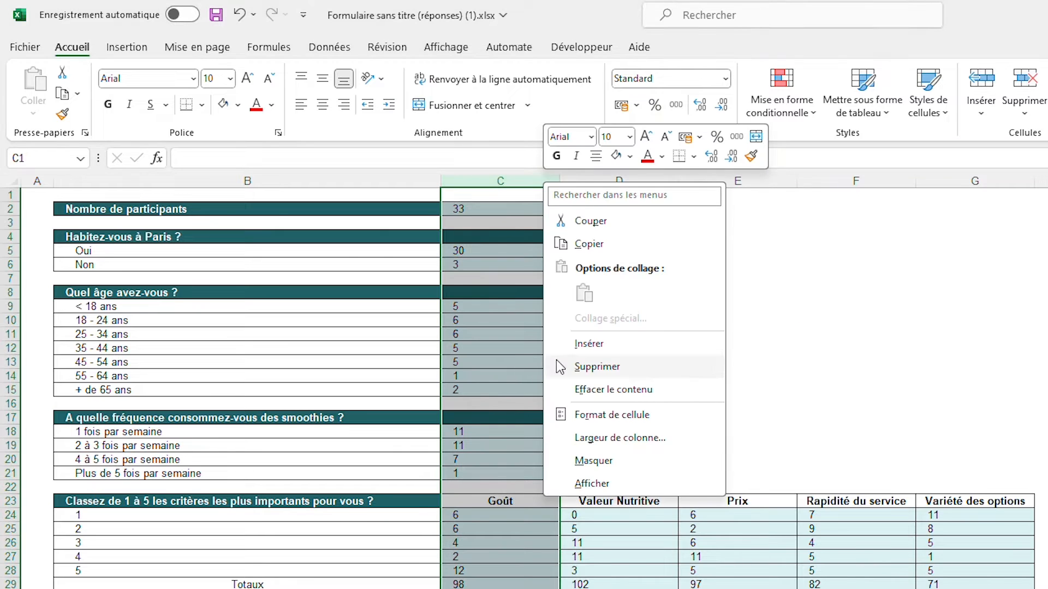
left_click(608, 437)
key("Return")
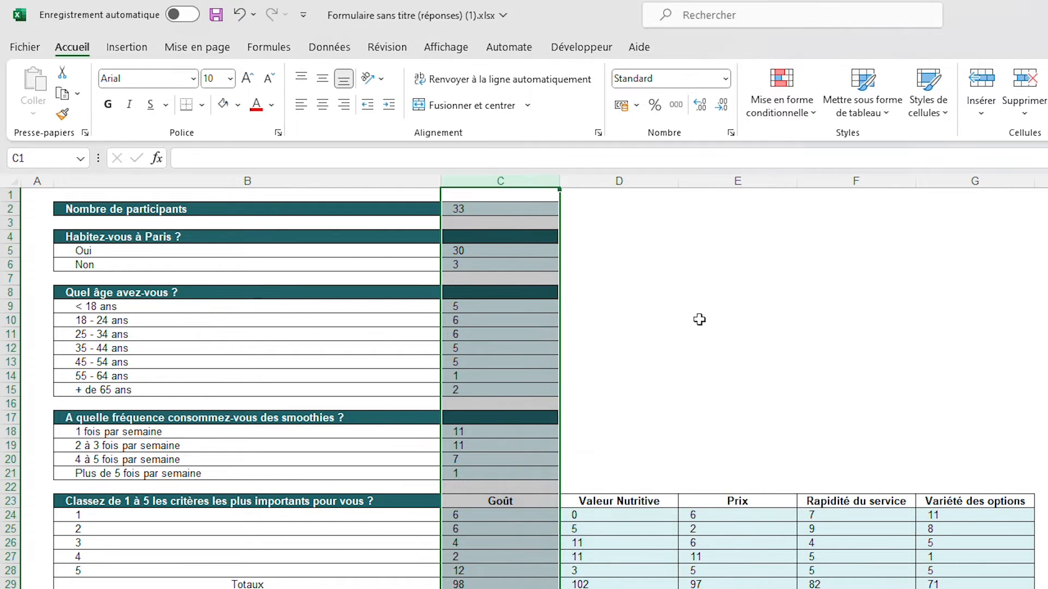
left_click(701, 322)
left_click_drag(546, 181, 962, 188)
left_click(856, 279)
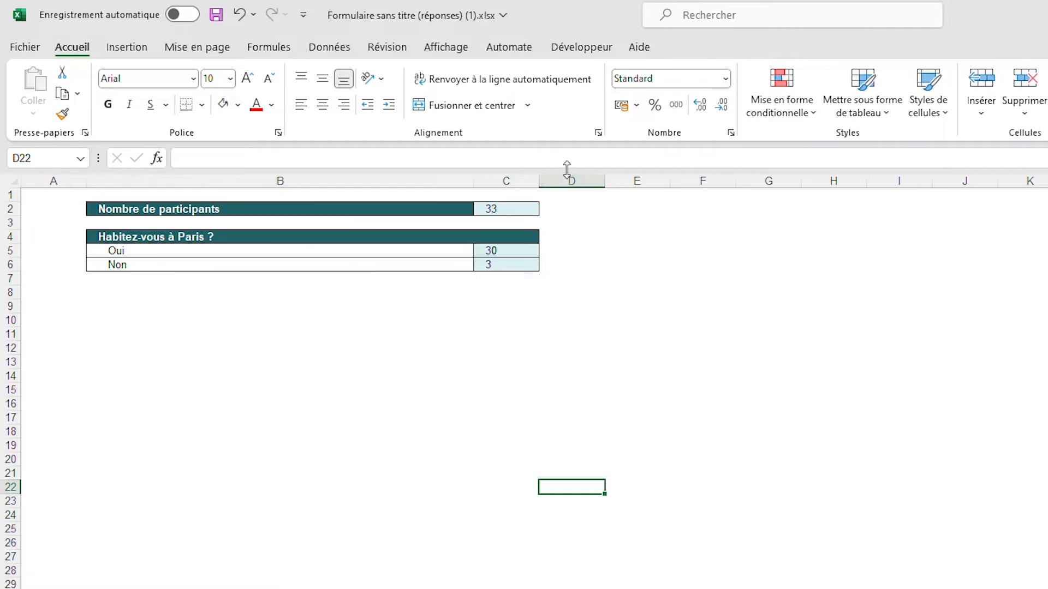
Set the width of columns C to G on the Graphiques sheet to 20
left_click_drag(525, 181, 758, 176)
right_click(757, 176)
left_click(817, 436)
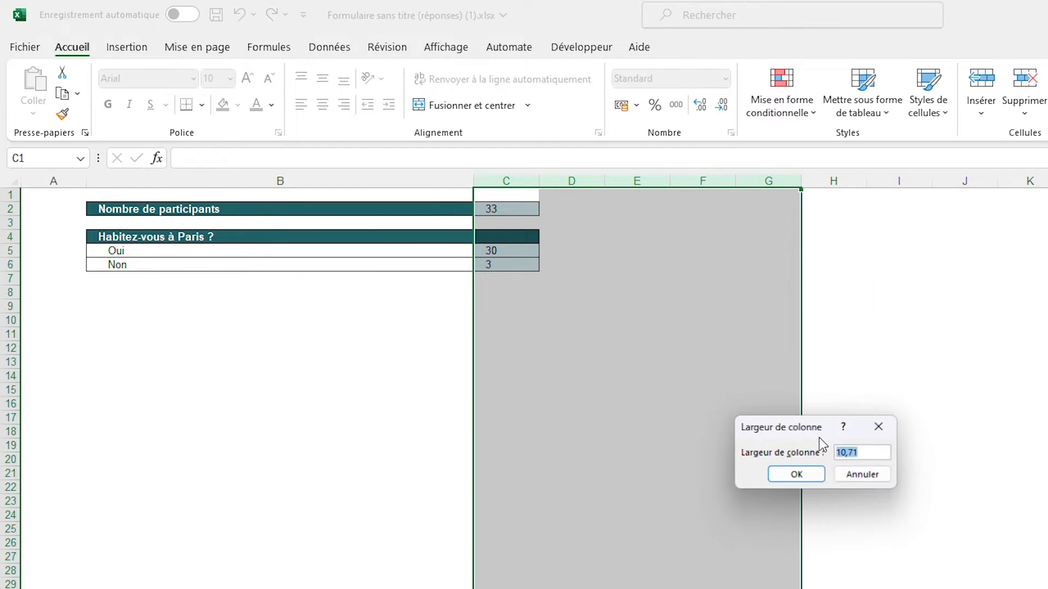
type("20")
key("Return")
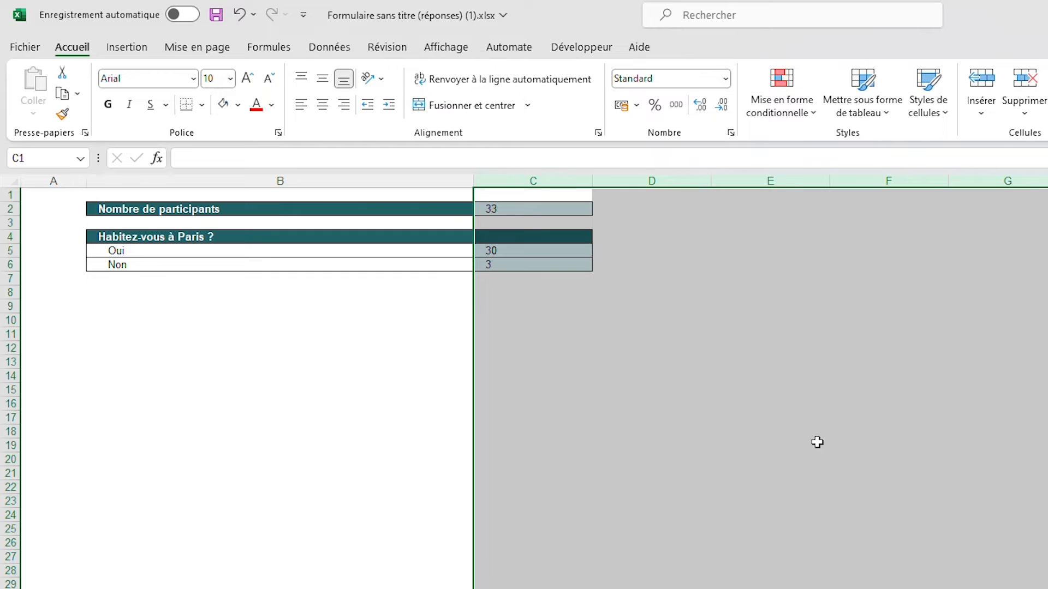
left_click(358, 374)
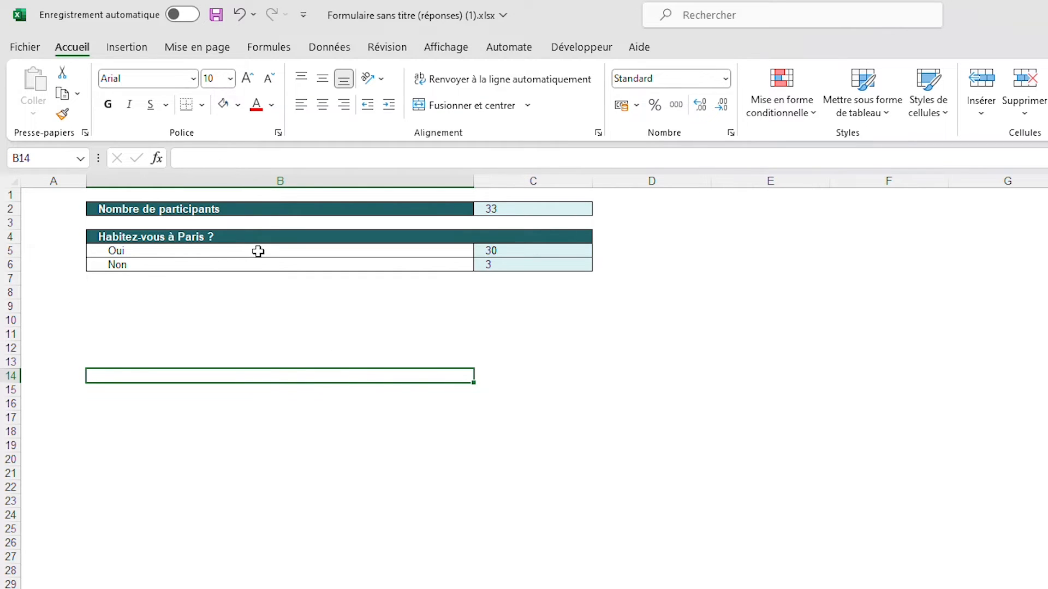
Select the Oui and Non answers with their counts in B5:C6 and open the recommended charts for them
left_click_drag(258, 251, 489, 266)
left_click(441, 322)
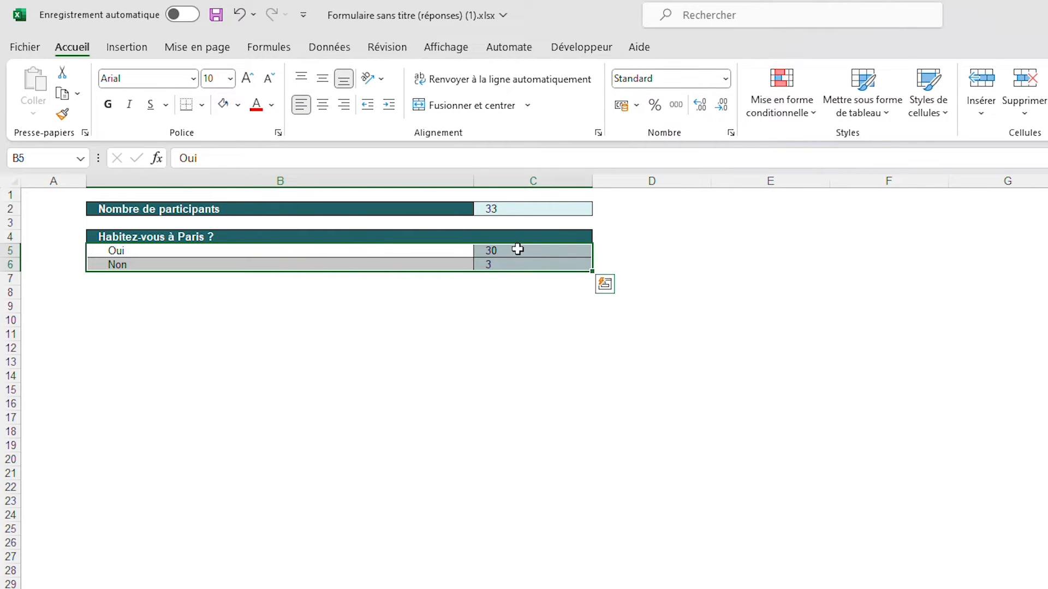
left_click(135, 51)
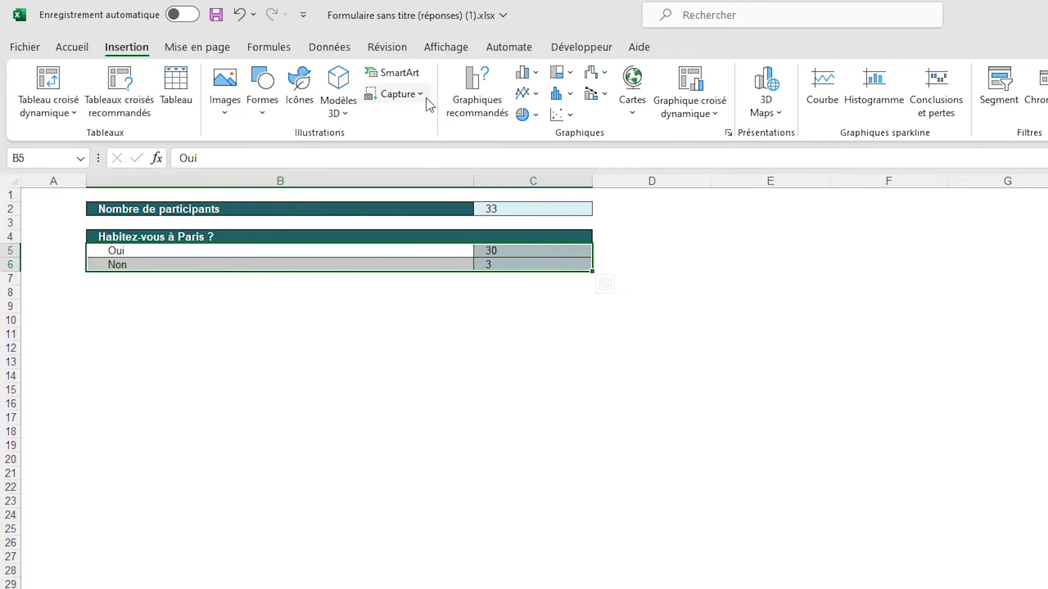
left_click(496, 75)
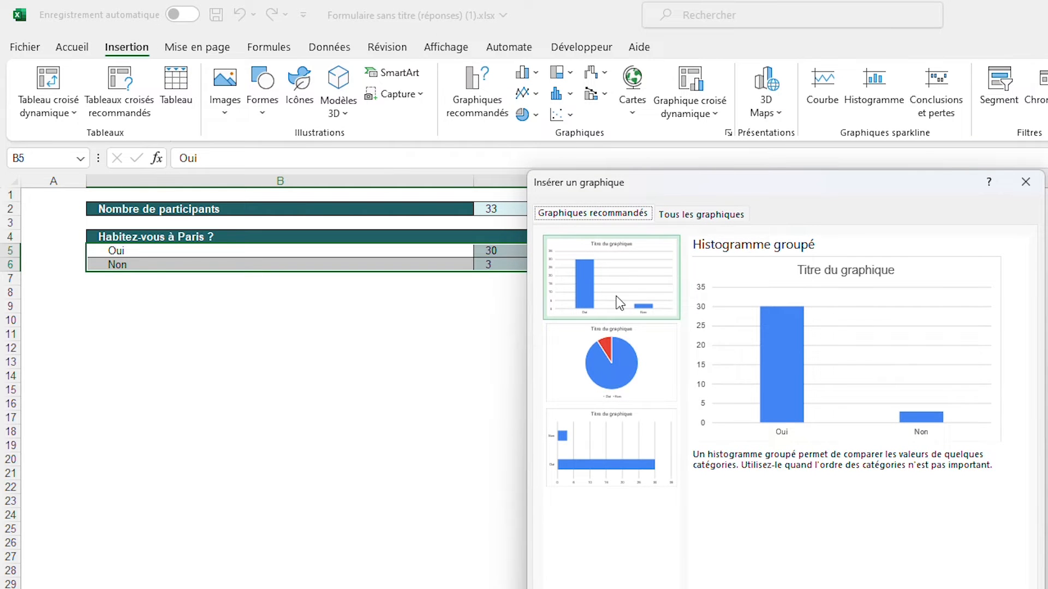
Compare the recommended charts and the column, line, pie and bar types available for the Oui/Non counts
left_click(635, 434)
left_click(649, 363)
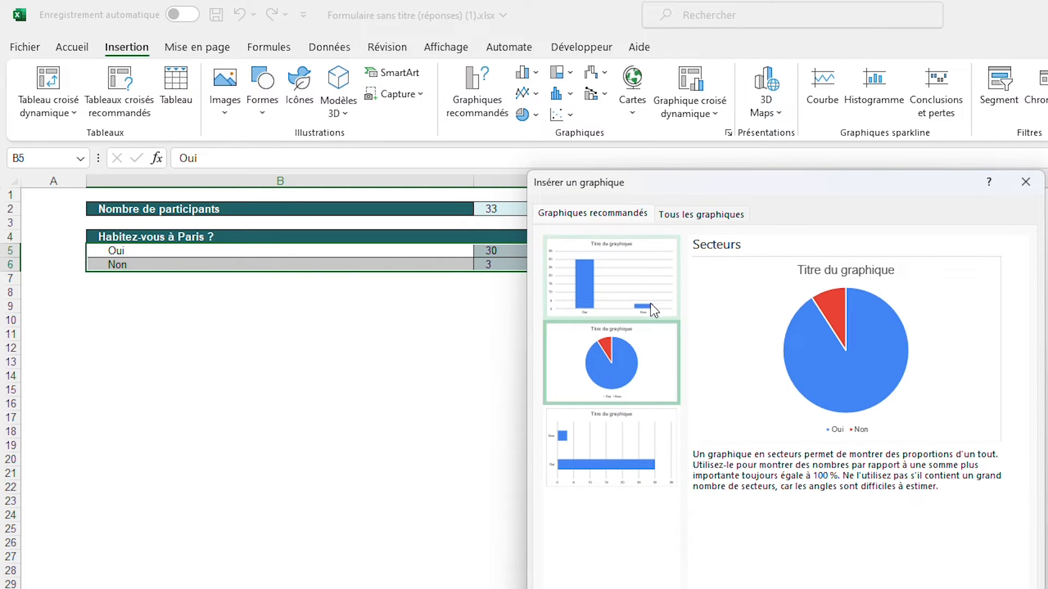
left_click(653, 309)
left_click(704, 214)
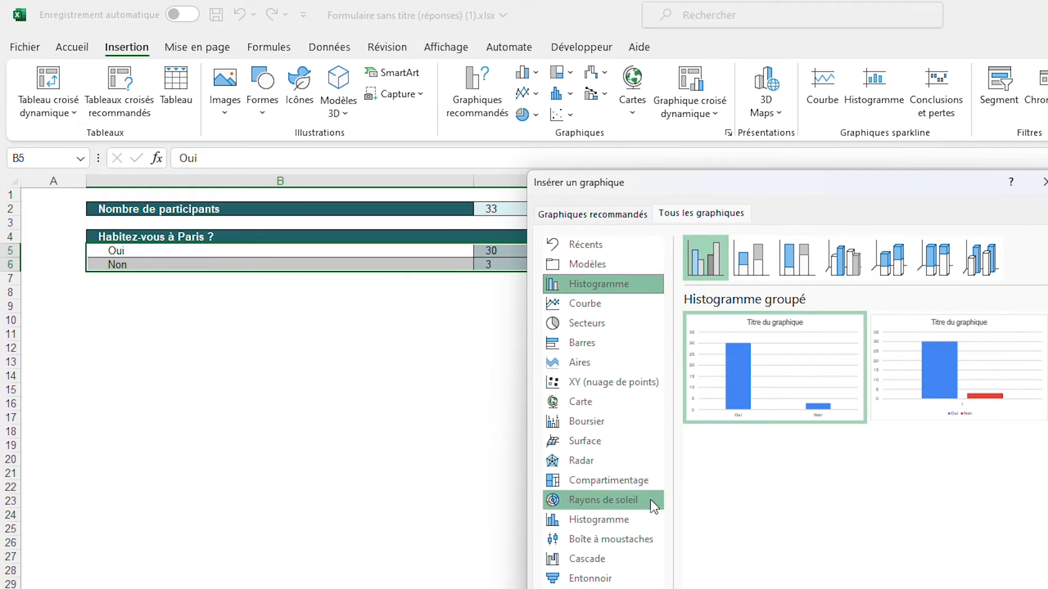
left_click(751, 257)
left_click(797, 257)
left_click(614, 251)
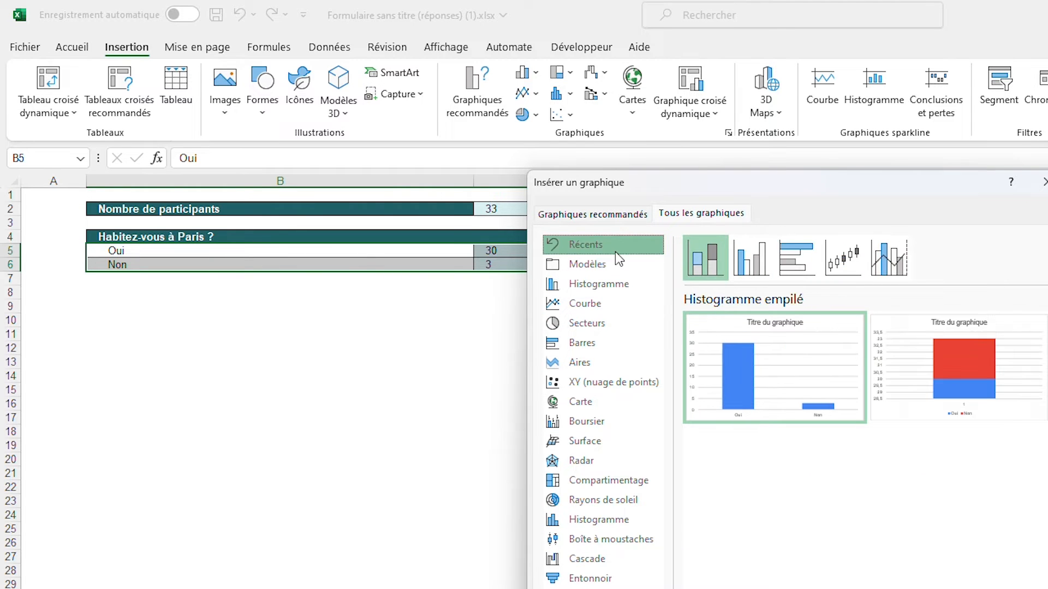
left_click(603, 306)
left_click(604, 325)
left_click(605, 344)
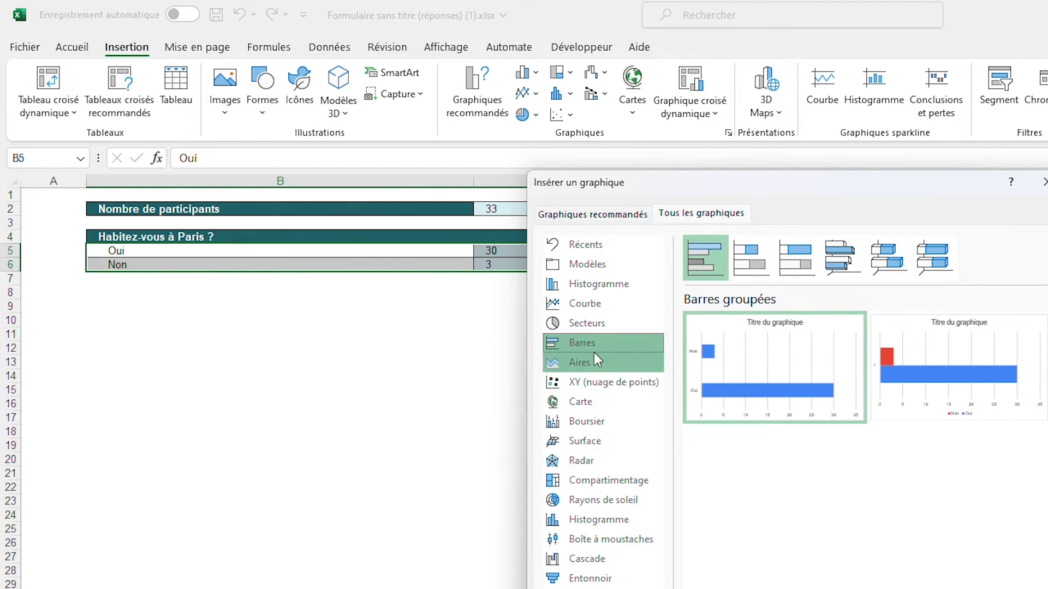
Insert a clustered column chart (Histogramme groupé) with Oui and Non as categories
left_click(620, 288)
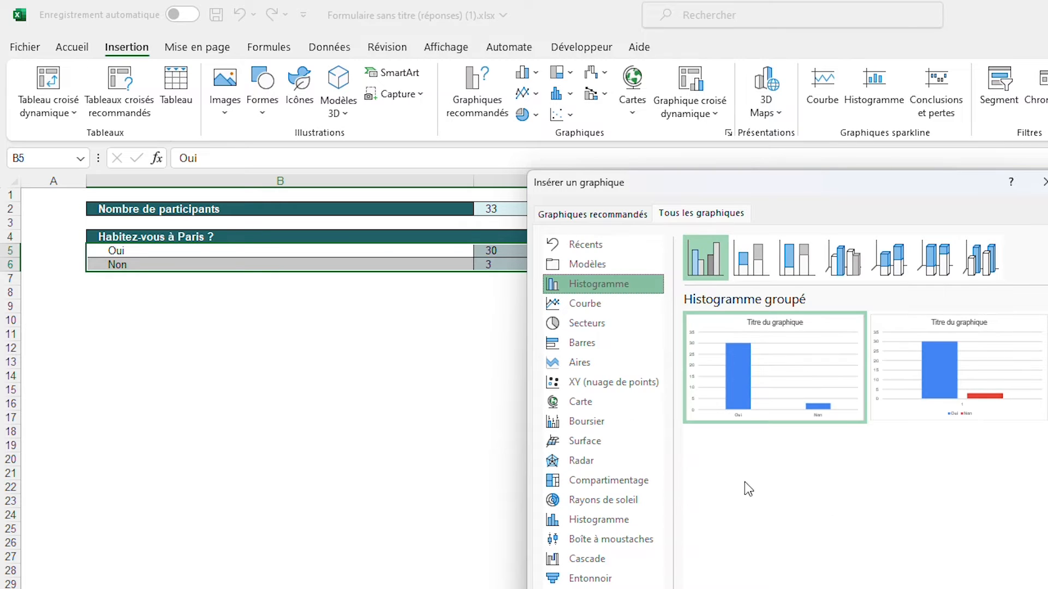
left_click(788, 365)
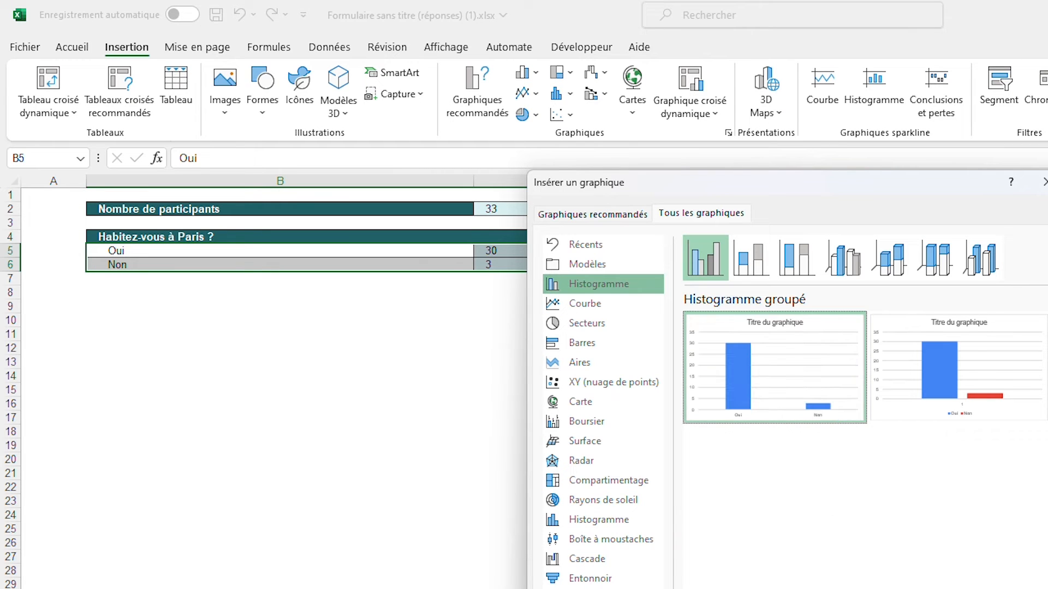
key("Return")
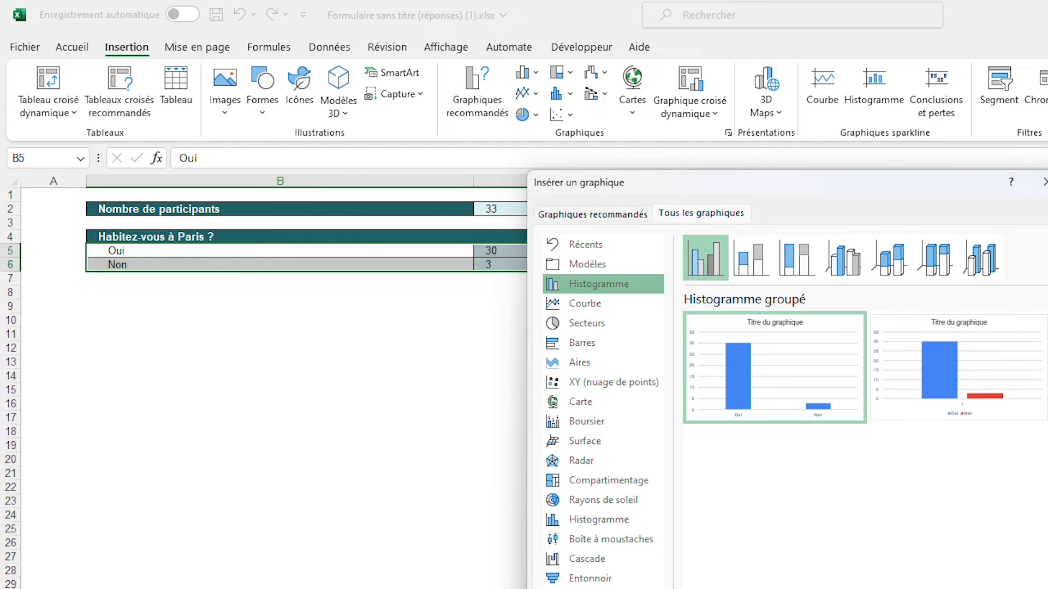
Apply the first dark chart style and place the chart under the table, starting at cell B8
left_click_drag(886, 409, 469, 353)
left_click(813, 94)
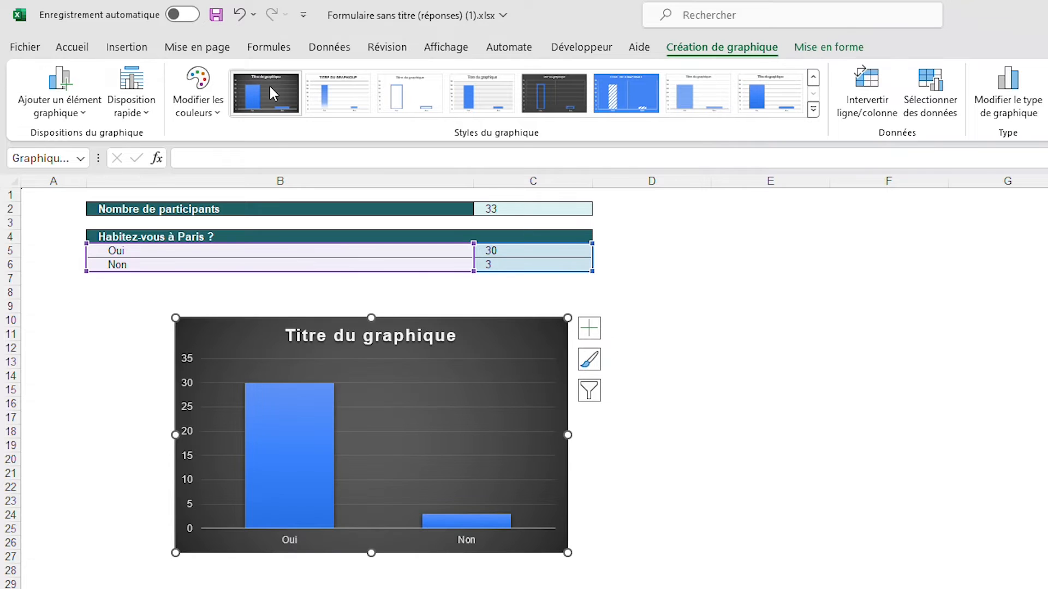
left_click(269, 85)
left_click_drag(503, 334, 418, 309)
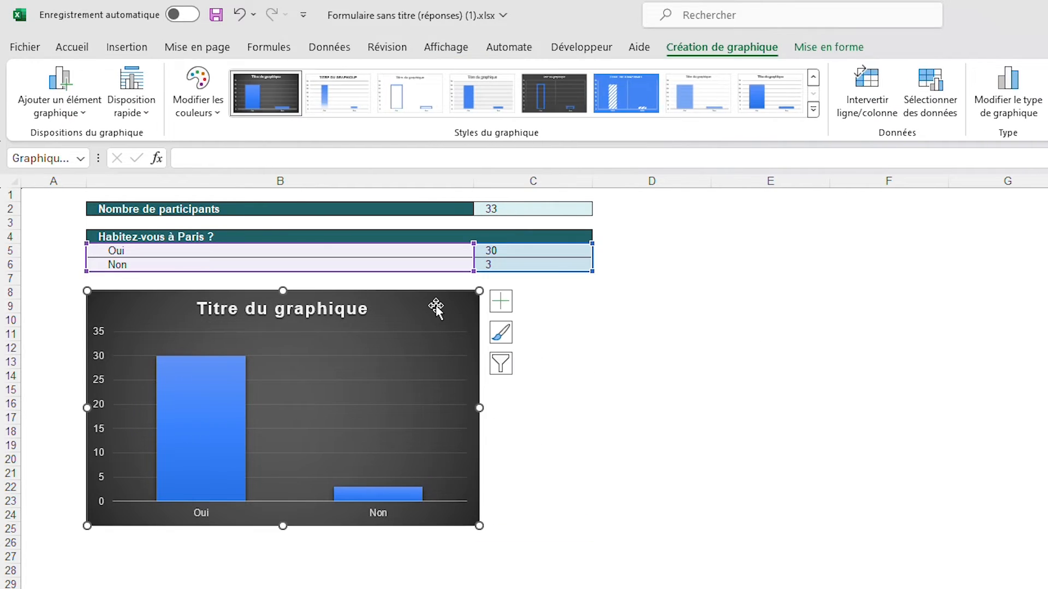
Replace the chart title with "Habitez-vous à Paris ?"
left_click(333, 312)
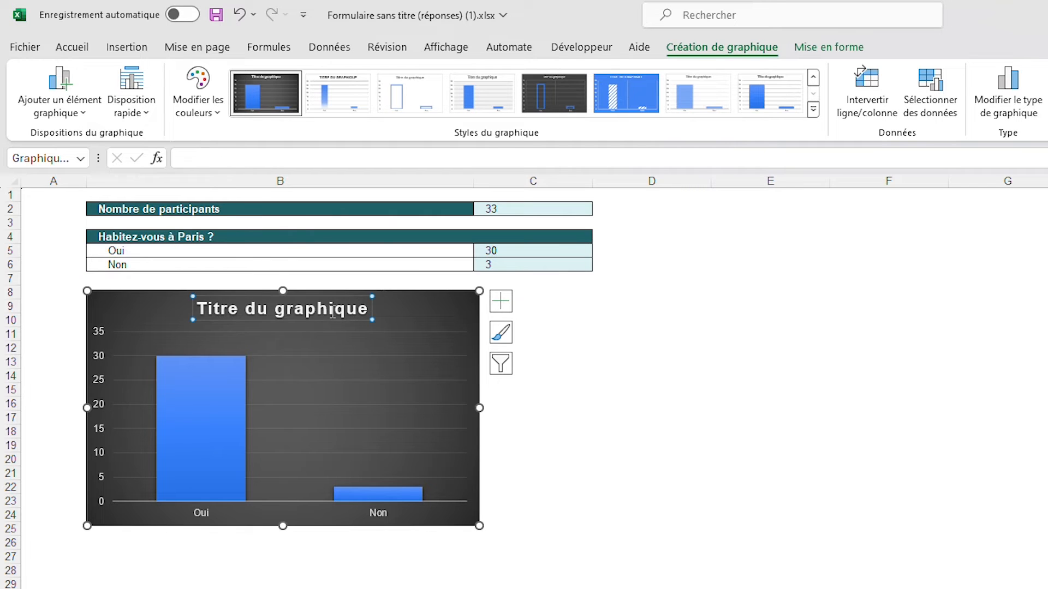
triple_click(344, 316)
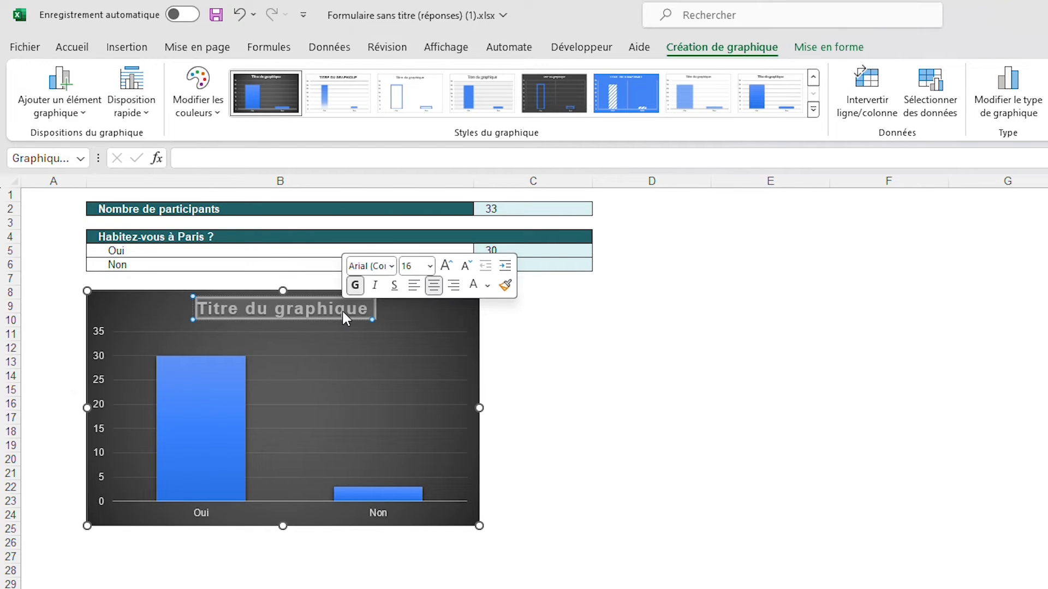
type("H")
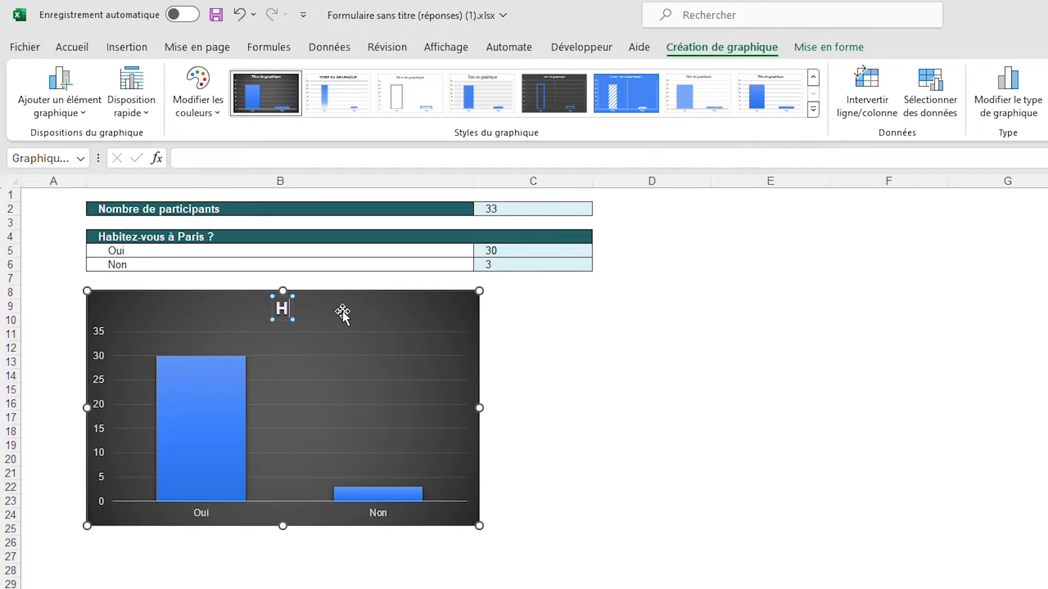
type("abitez-vous à Paris ?")
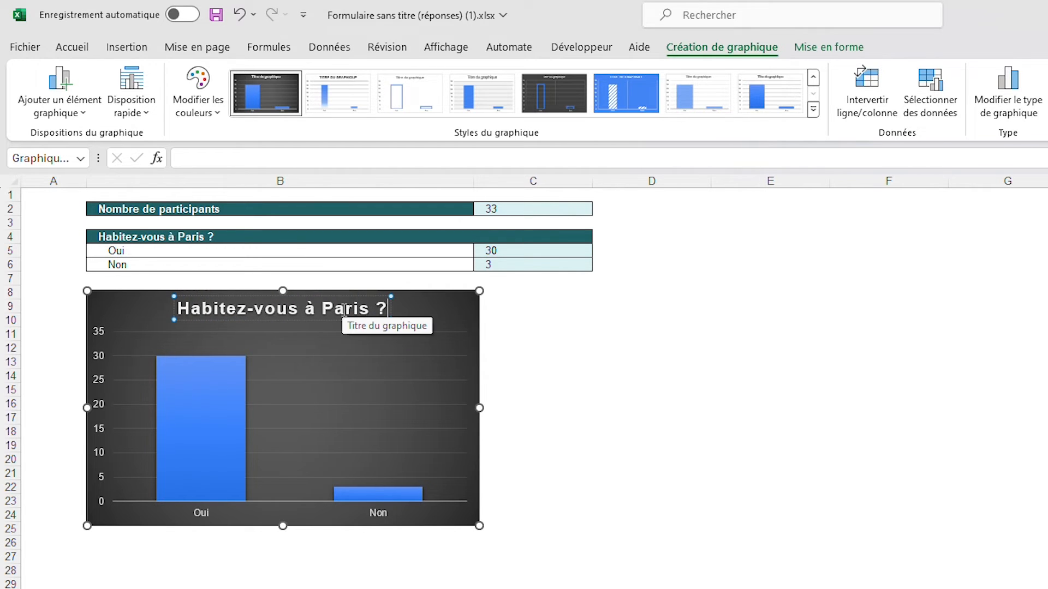
left_click(437, 305)
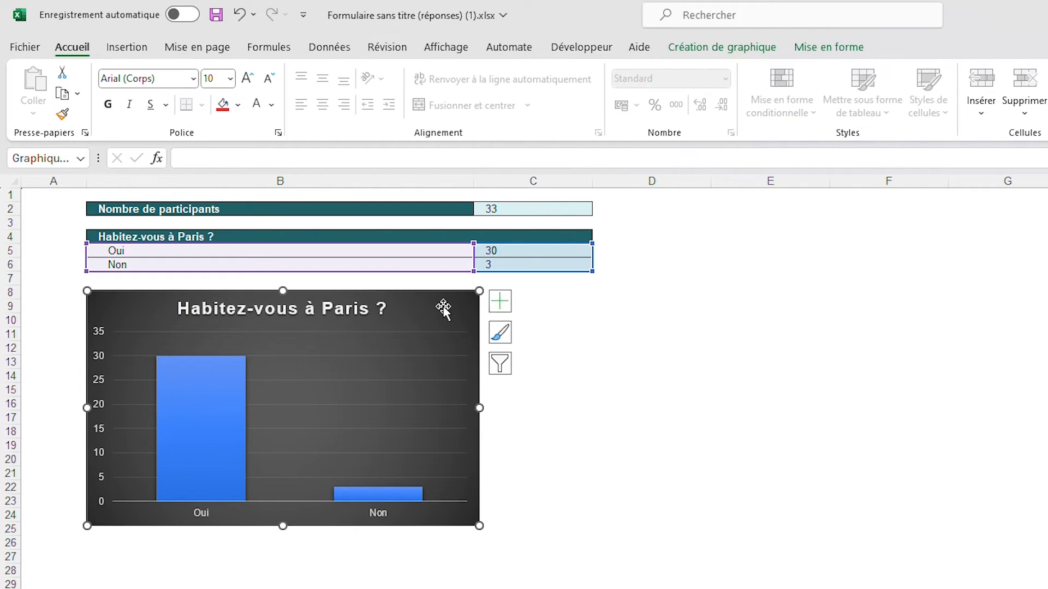
Apply a teal gradient fill (Remplissage dégradé) to the Oui bar only
left_click(188, 404)
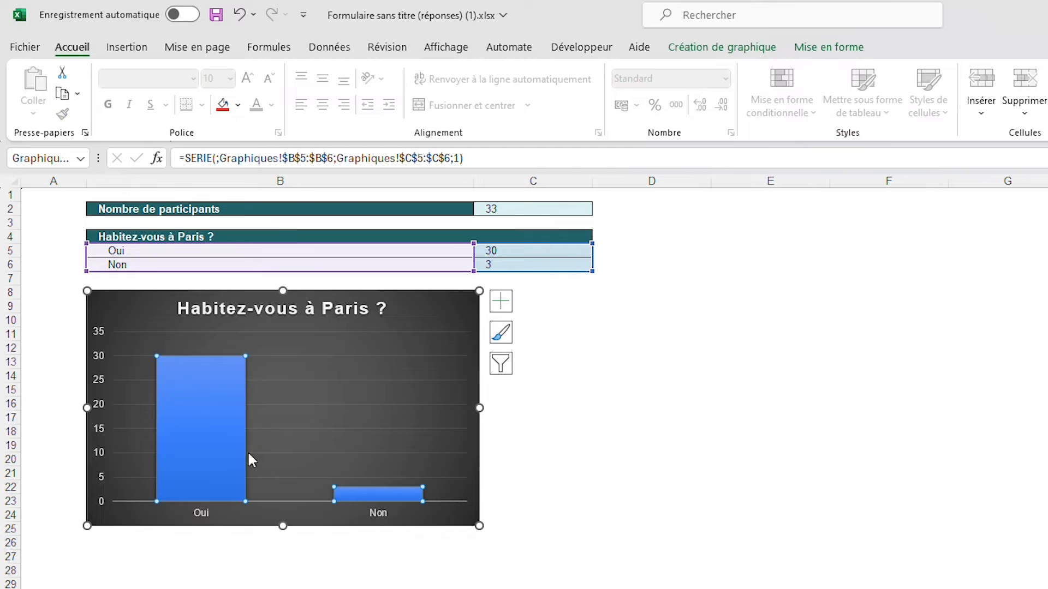
left_click(196, 413)
double_click(207, 406)
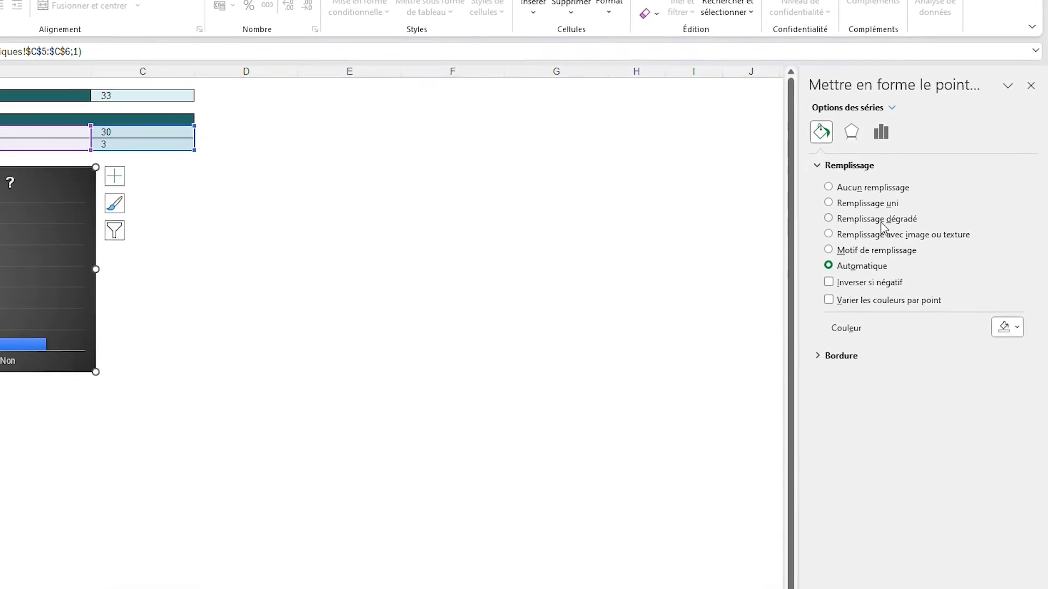
left_click(881, 221)
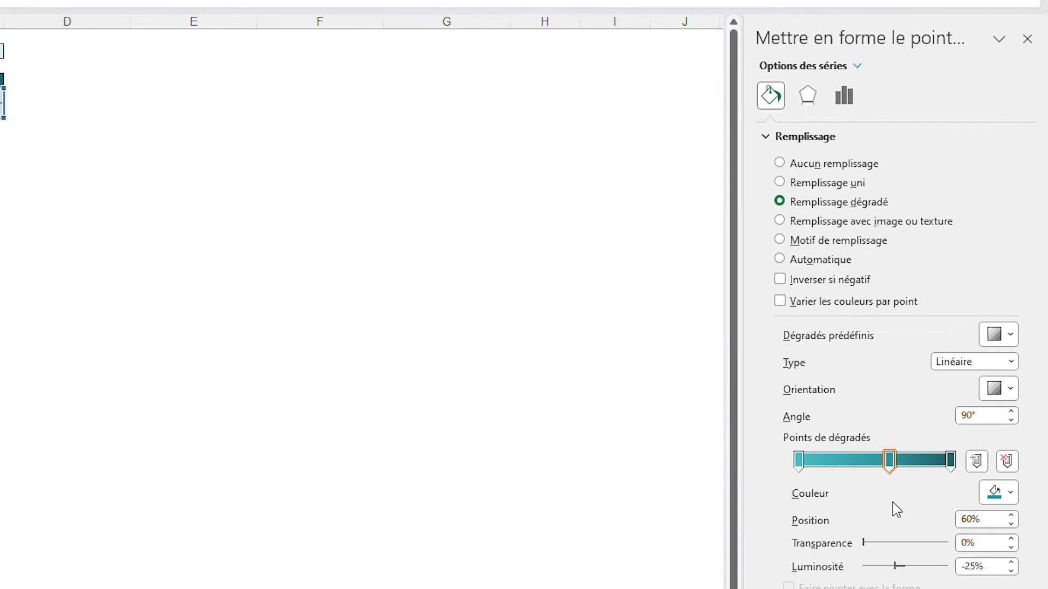
Try out the Oui bar's gradient stops: view the first stop's colour choices, add a stop moved to 34%, and remove it
left_click(799, 460)
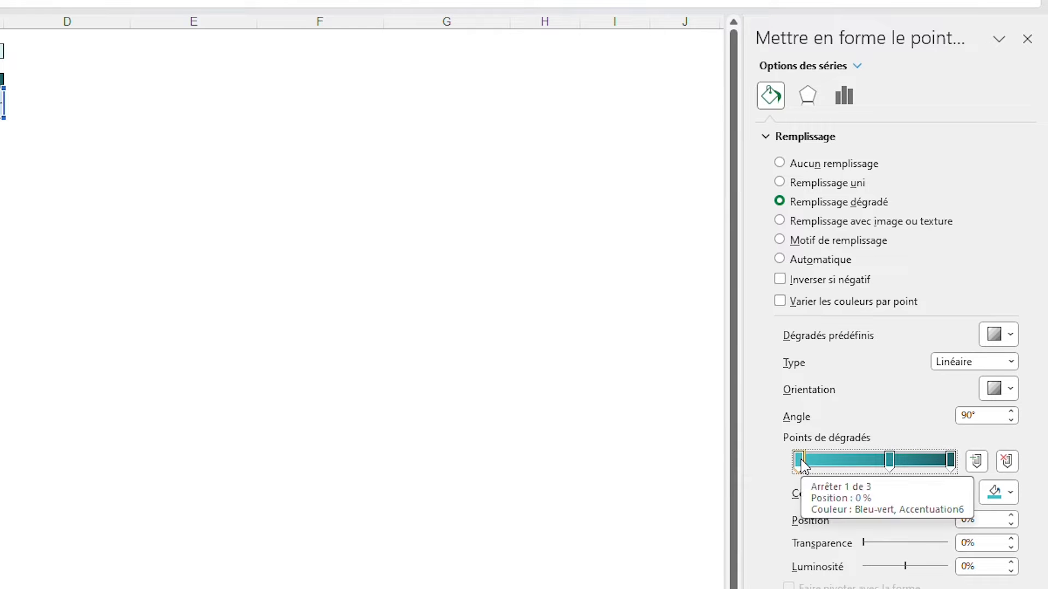
mouse_move(801, 461)
left_mouse_down()
mouse_move(847, 465)
mouse_move(796, 464)
left_mouse_up()
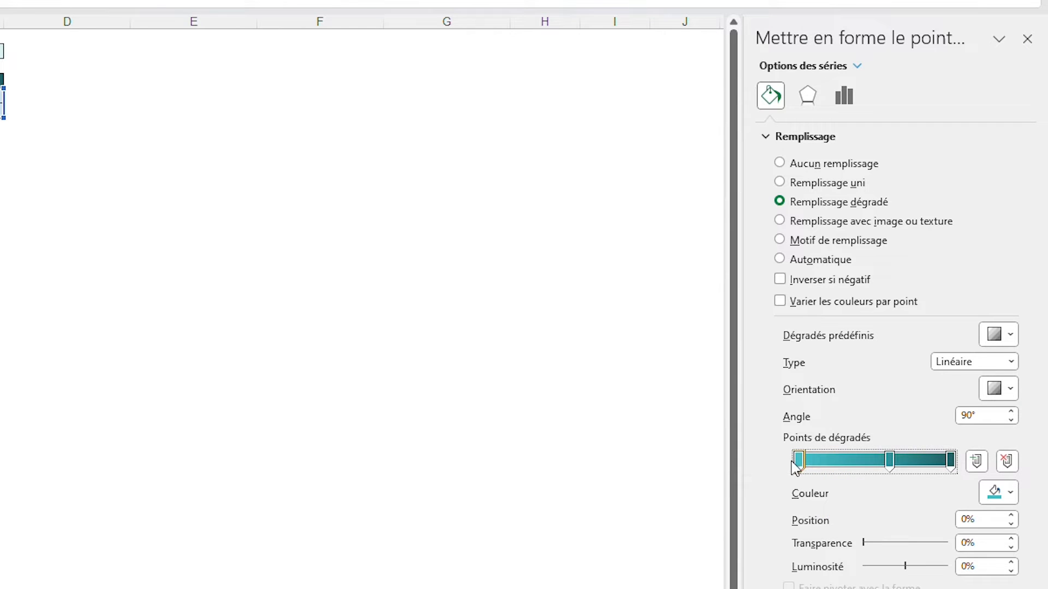
left_click(1002, 496)
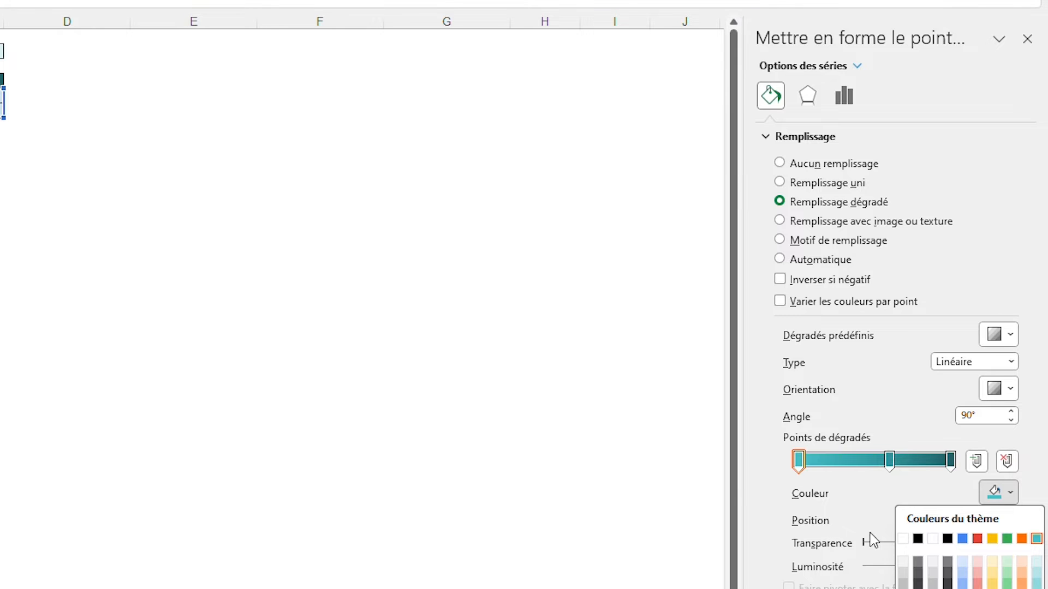
left_click(902, 491)
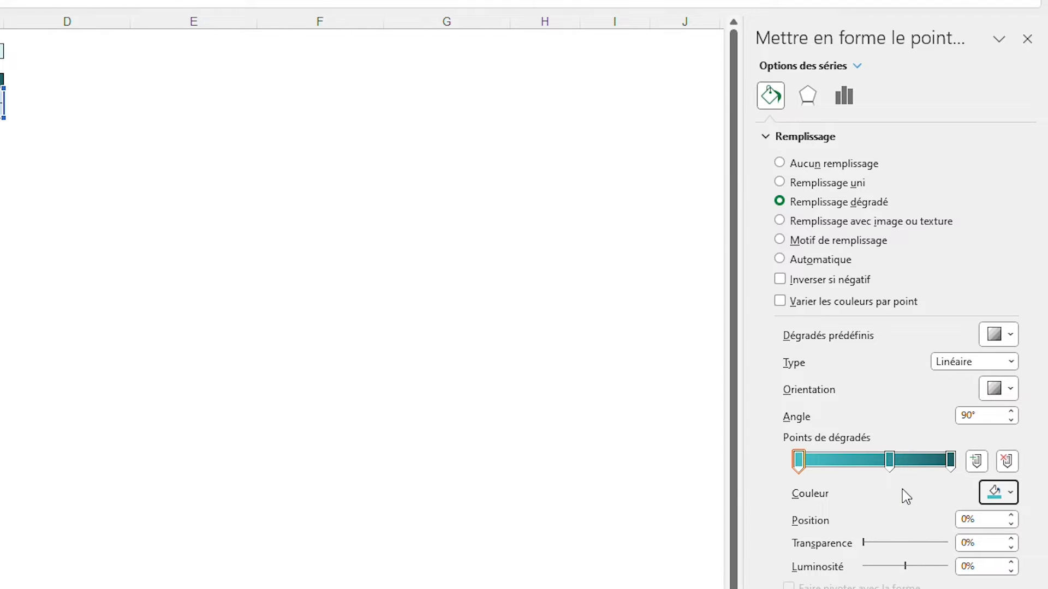
left_click(979, 464)
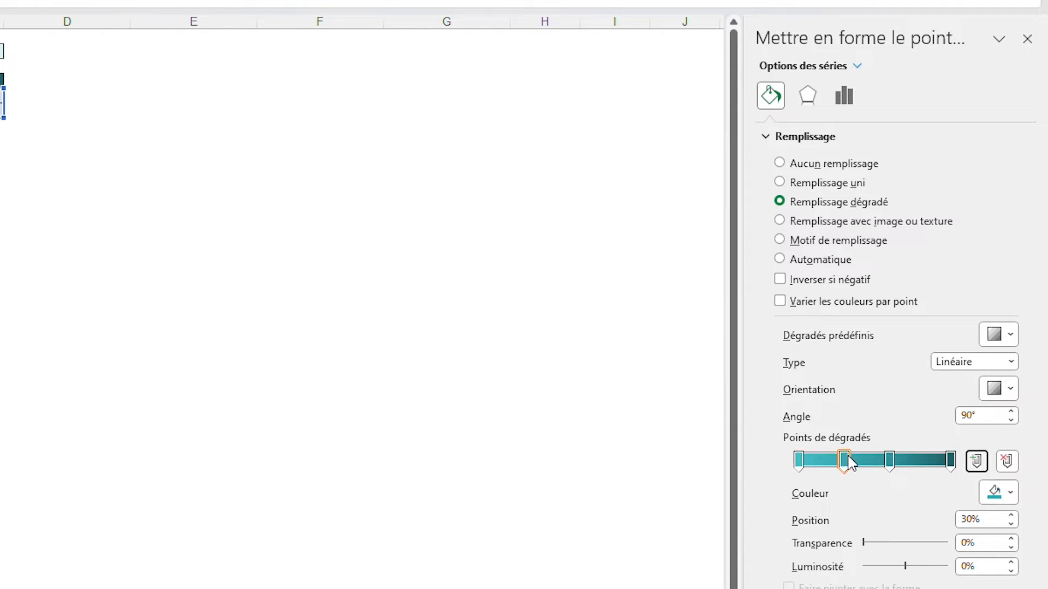
mouse_move(846, 460)
left_mouse_down()
mouse_move(868, 464)
mouse_move(851, 465)
left_mouse_up()
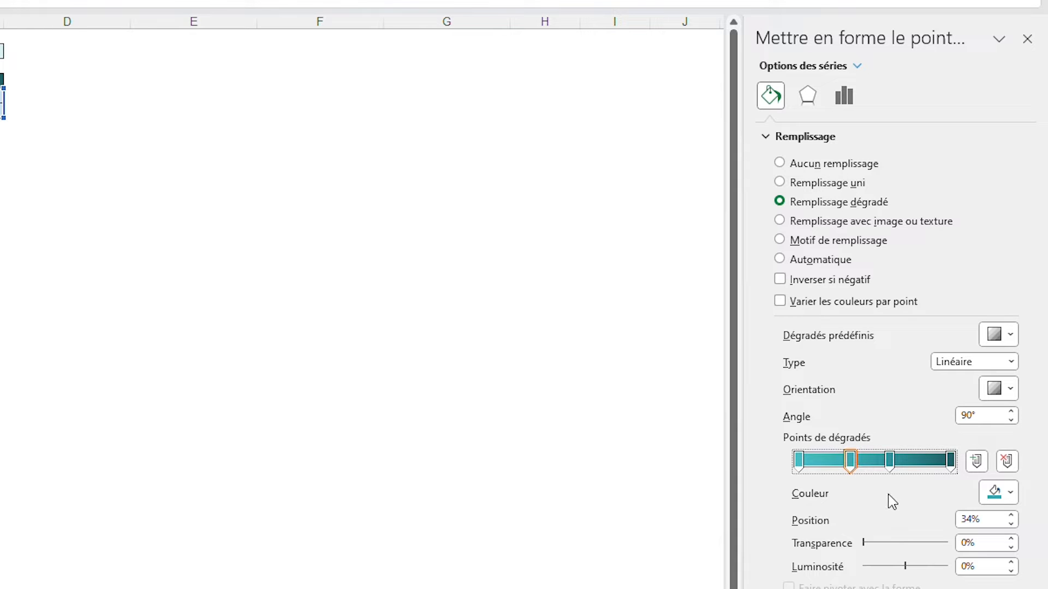
left_click(1007, 463)
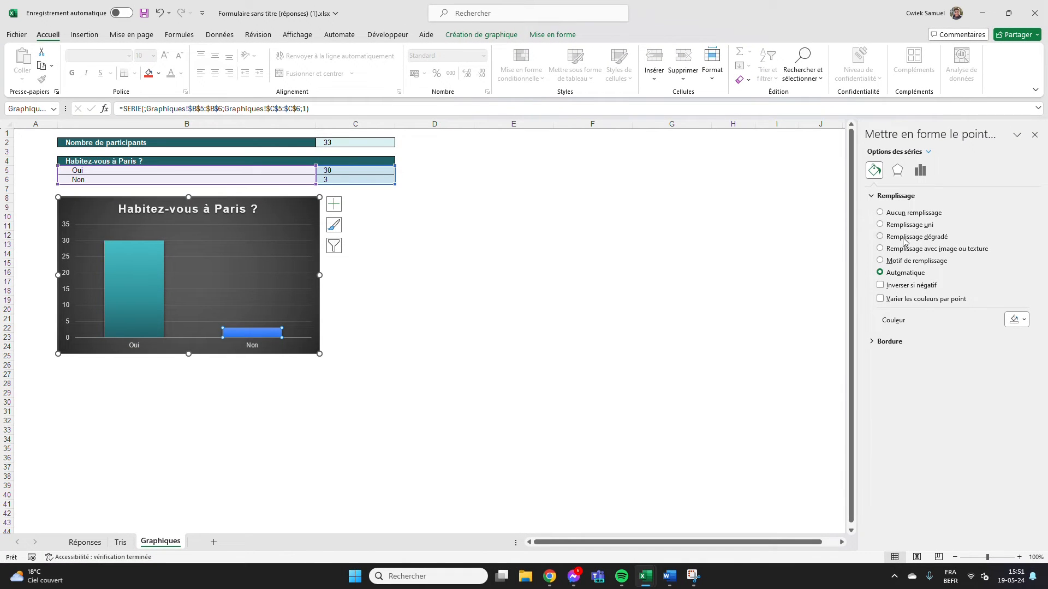
Apply the same teal gradient fill to the Non bar and deselect the chart
left_click(620, 291)
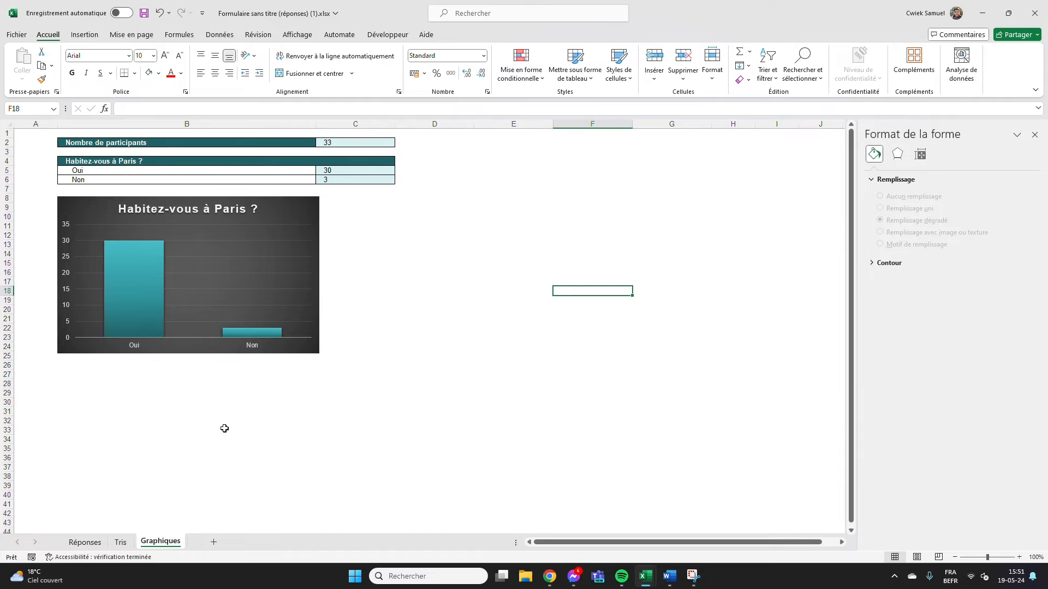
Toggle the Oui/Non chart's title off and on again, and show data labels at Bord extérieur
left_click(125, 253)
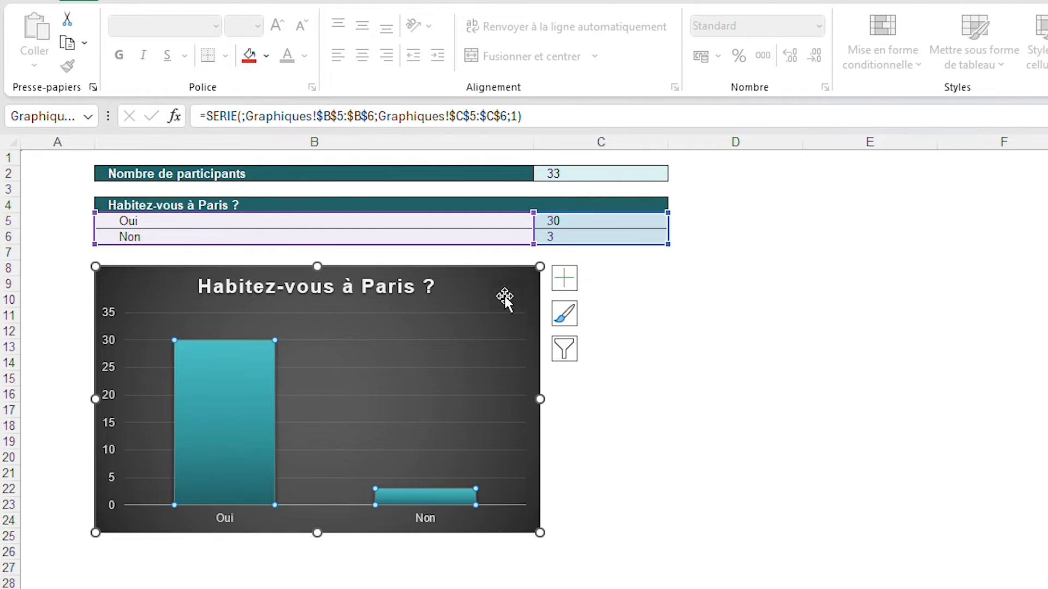
left_click(566, 279)
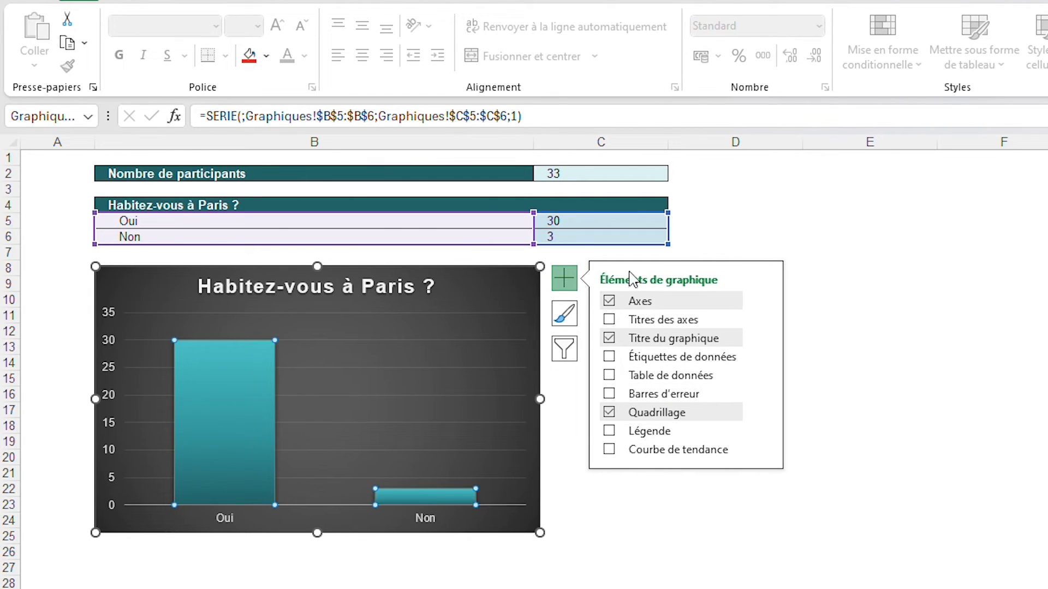
left_click(609, 338)
left_click(610, 338)
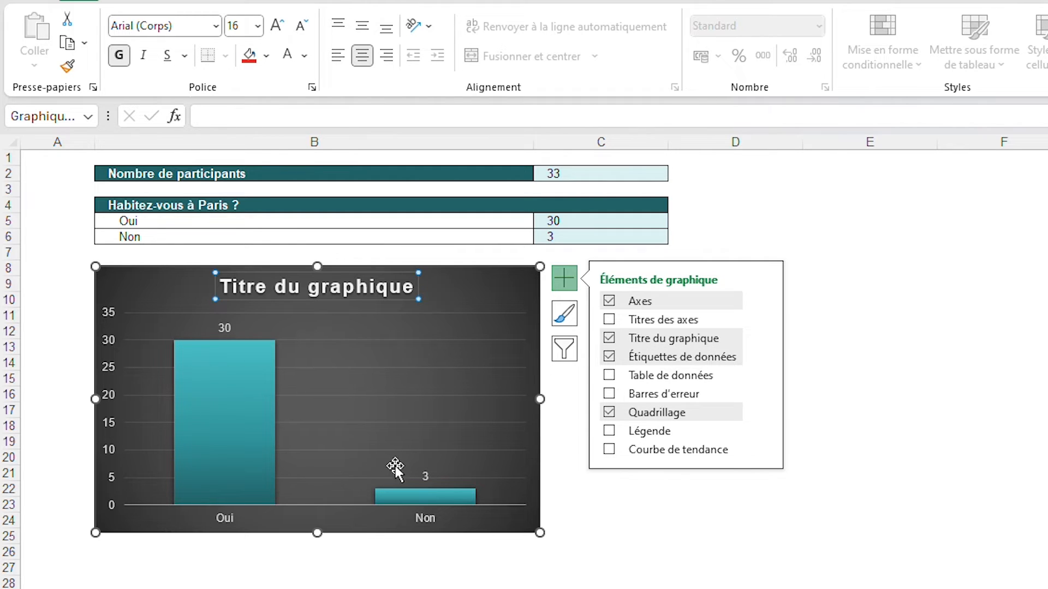
left_click(762, 360)
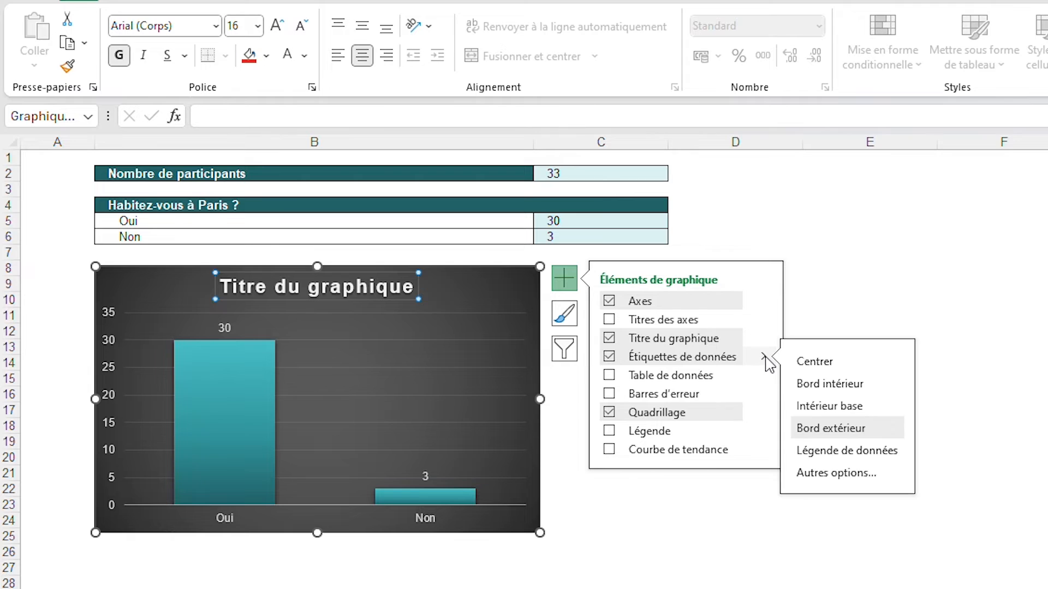
left_click(819, 367)
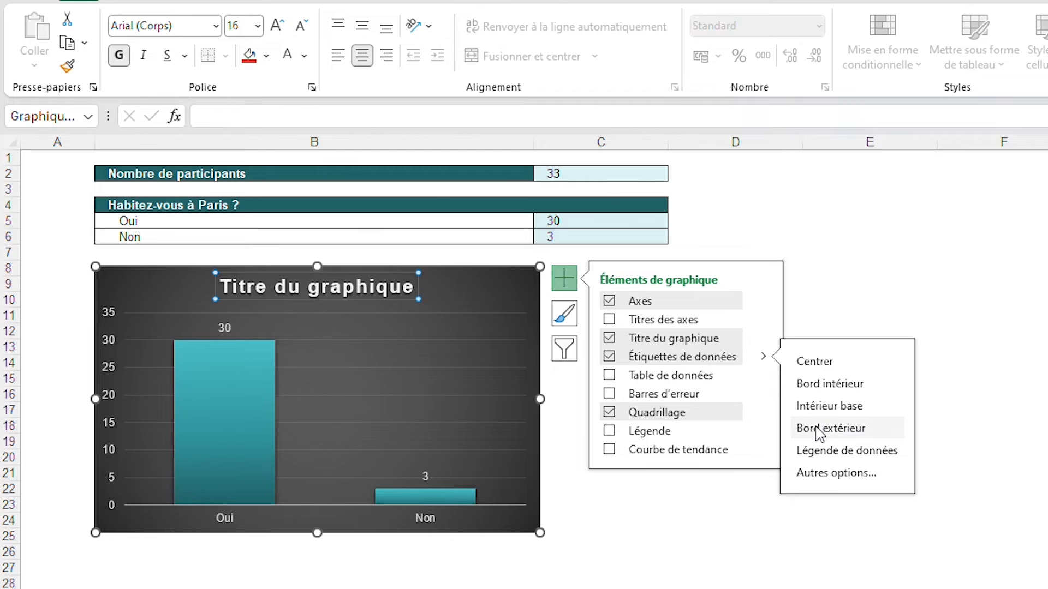
left_click(611, 588)
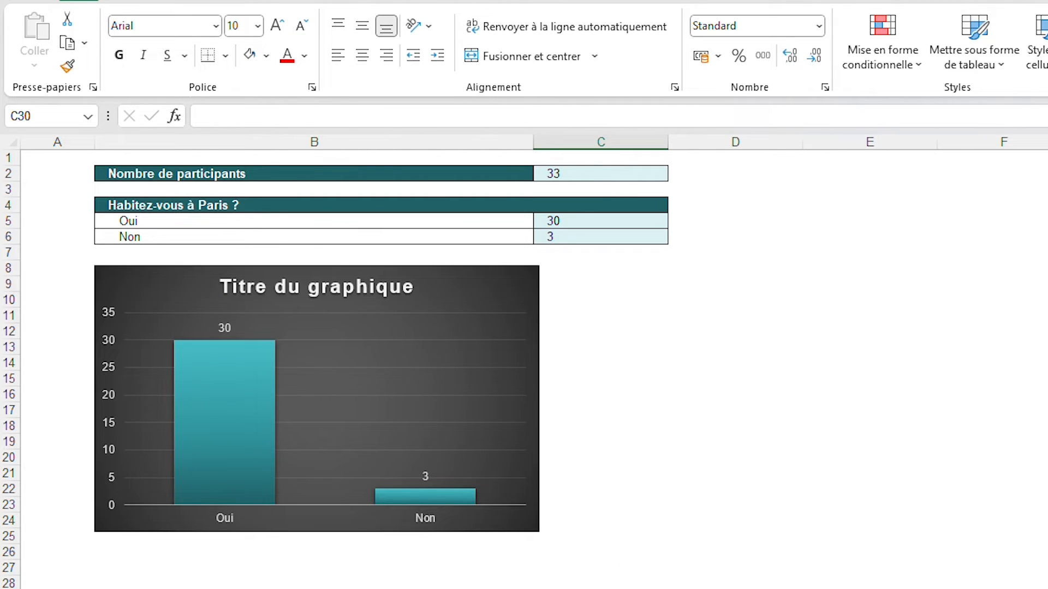
Fill the whole of row 26, below the Oui/Non chart, with black as a separator
left_click(9, 552)
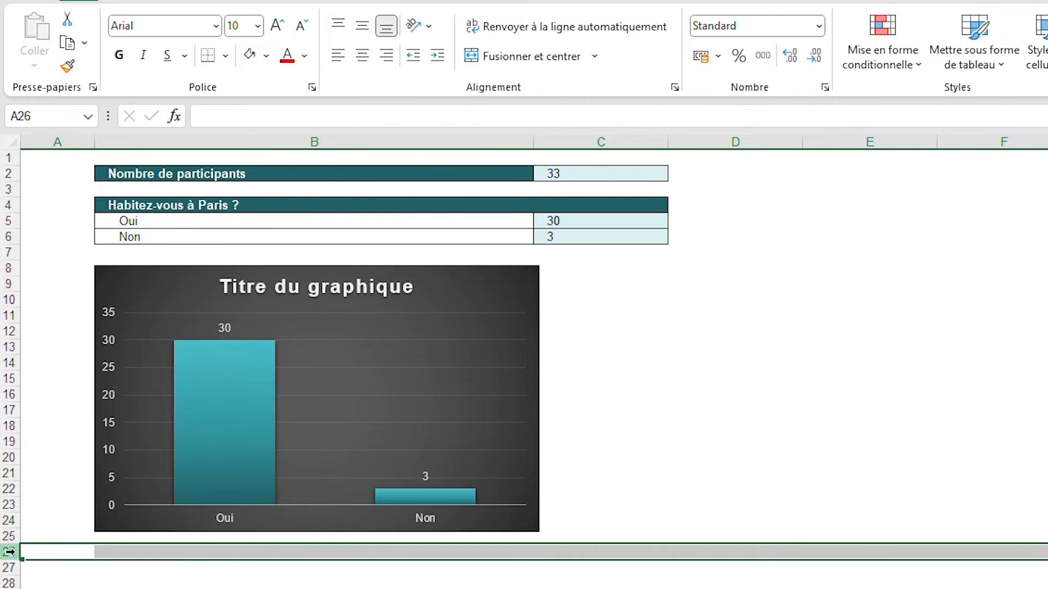
left_click(266, 55)
left_click(276, 101)
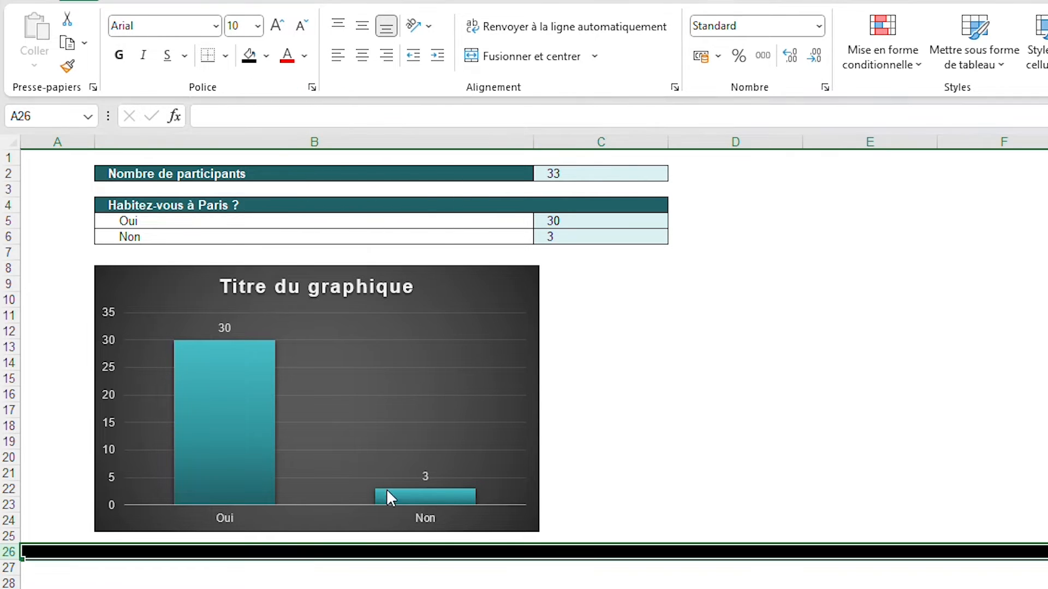
left_click(391, 588)
Copy rows 8 to 15 with the "Quel âge avez-vous ?" table from Tris and paste them at row 28 of Graphiques
scroll(391, 588, "down", 4)
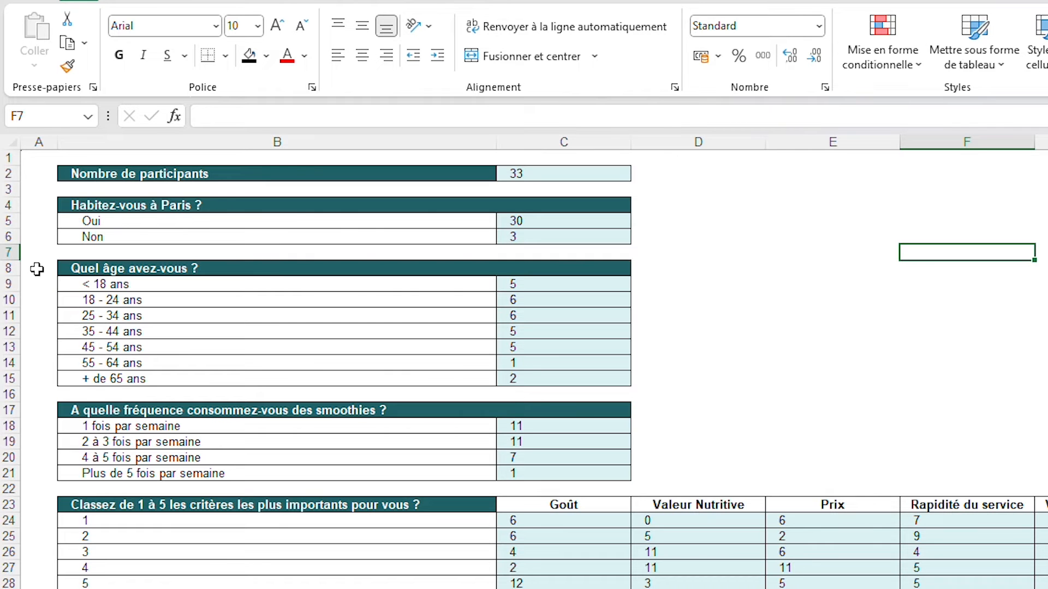
left_click_drag(13, 268, 15, 376)
key("ctrl+c")
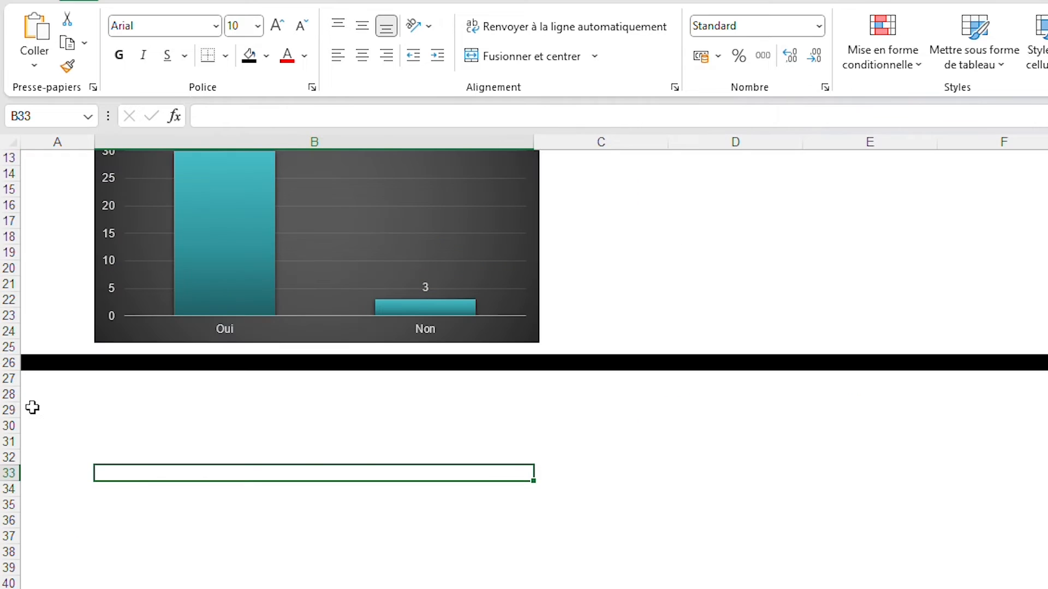
left_click(9, 393)
key("ctrl+v")
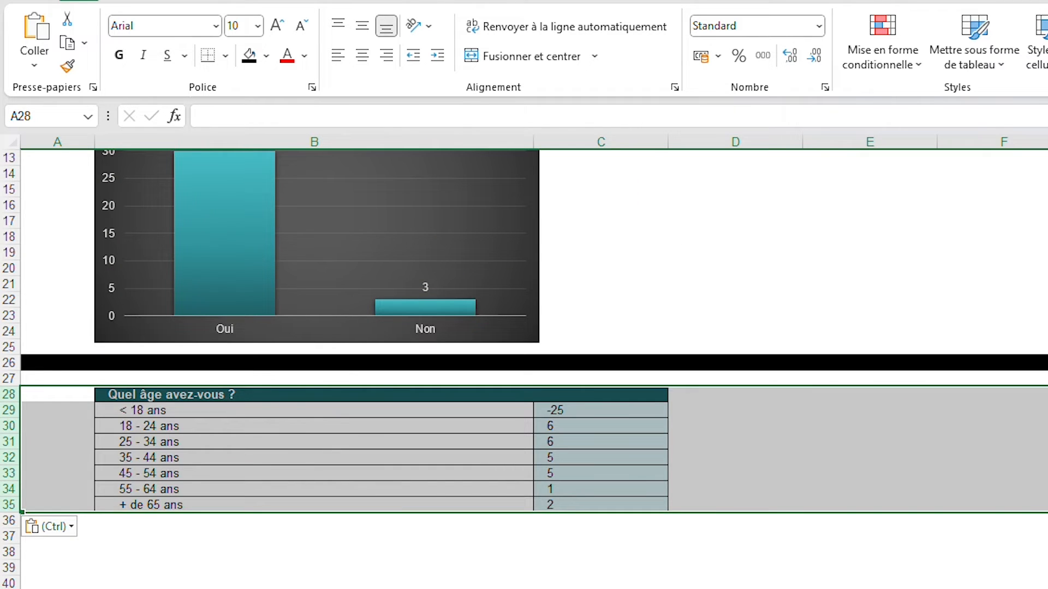
left_click(314, 588)
left_click(808, 427)
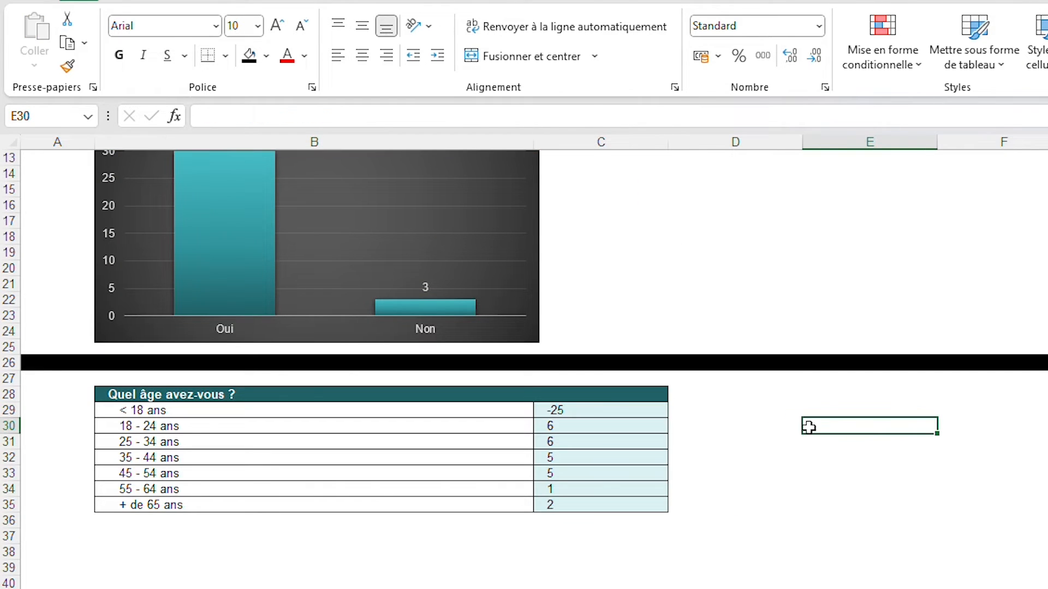
Correct the < 18 ans formula in C29 to =C5-SOMME(C30:C35)
left_click(594, 410)
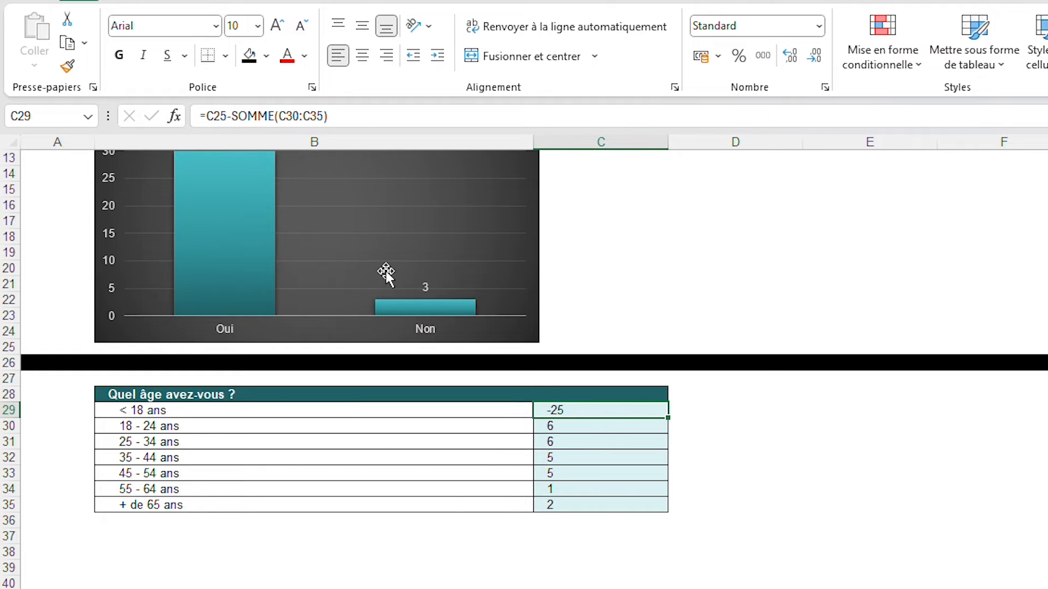
double_click(616, 409)
scroll(616, 409, "up", 4)
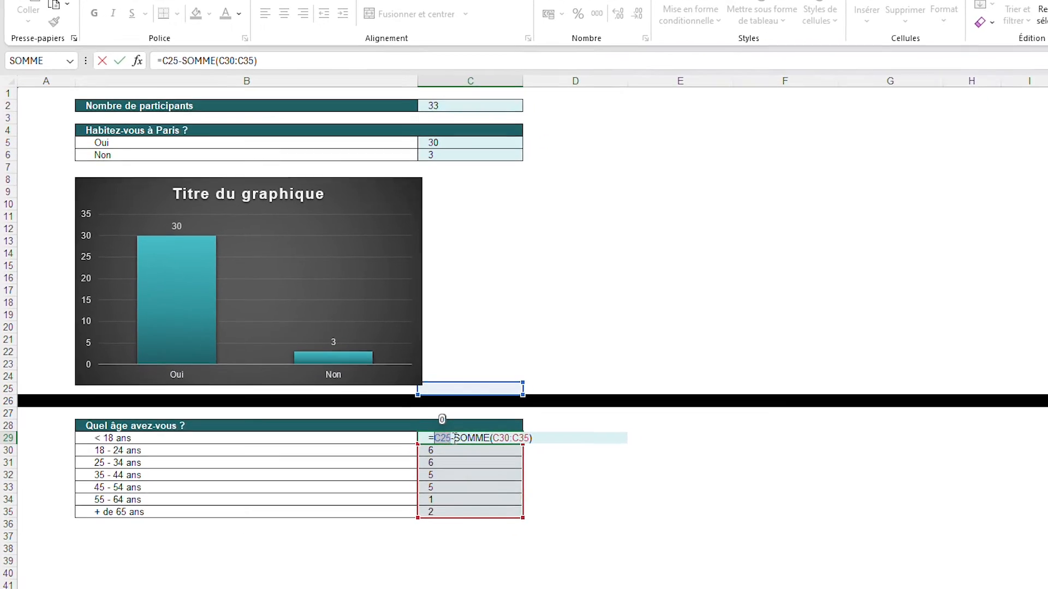
key("Escape")
double_click(446, 426)
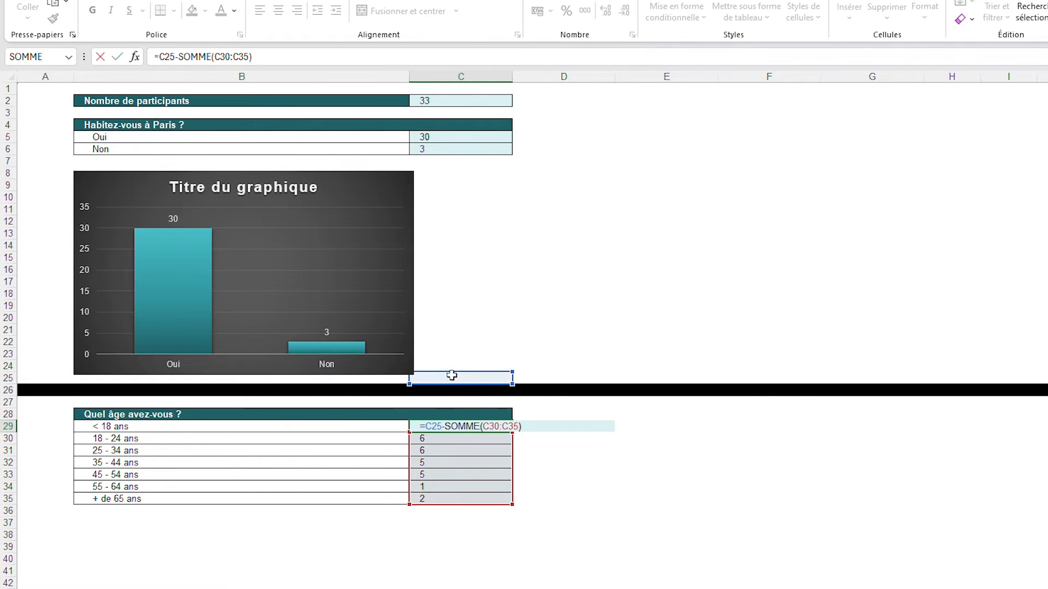
left_click_drag(452, 375, 470, 136)
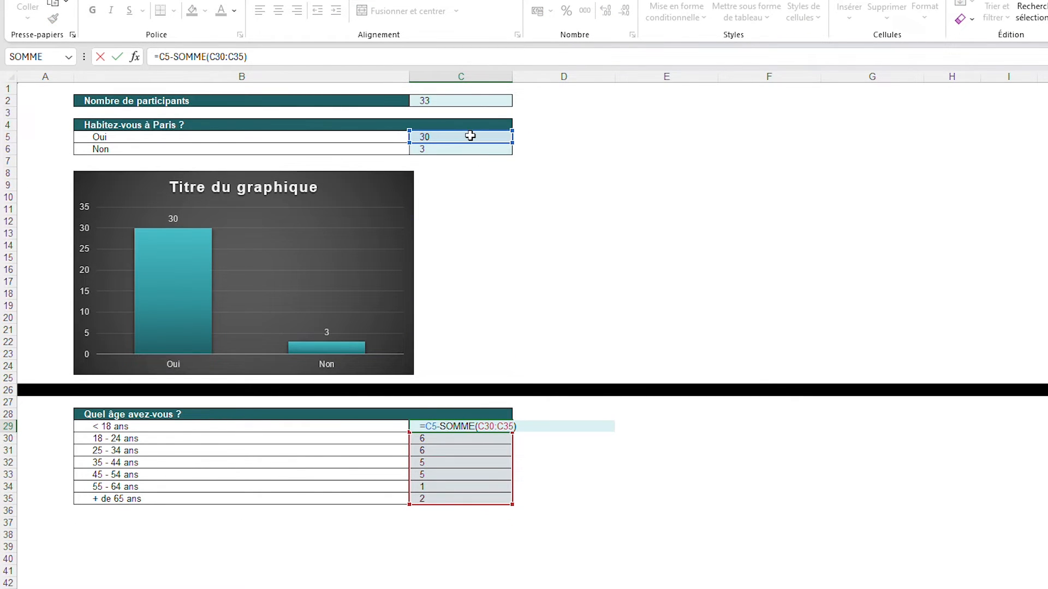
key("Return")
left_click(628, 245)
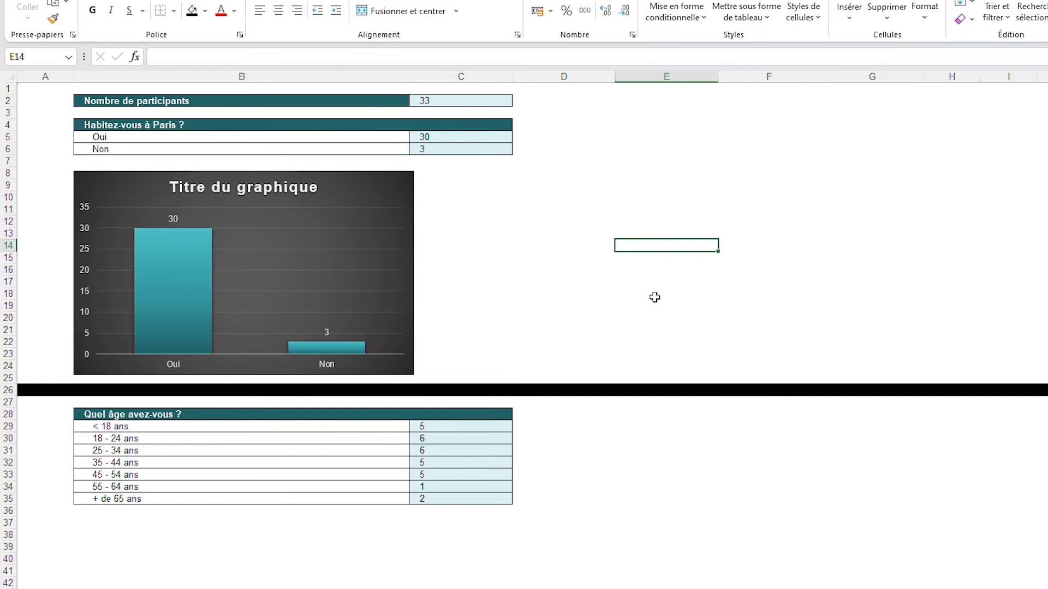
Preview the recommended Secteurs chart for the age data B29:C35, and insert the Entonnoir (funnel) chart
scroll(580, 368, "down", 6)
scroll(580, 365, "up", 3)
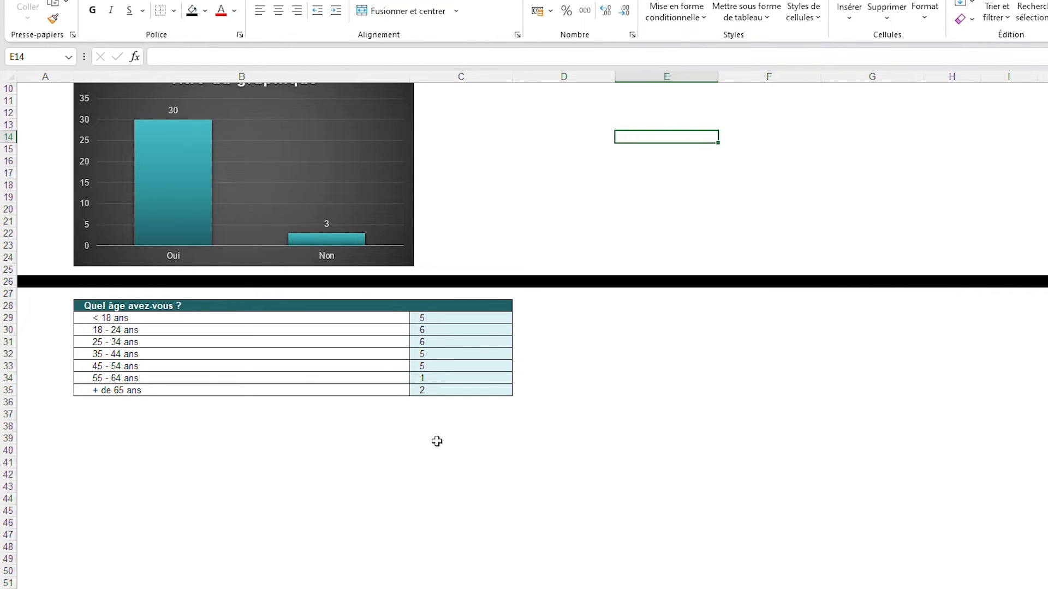
left_click_drag(390, 320, 425, 391)
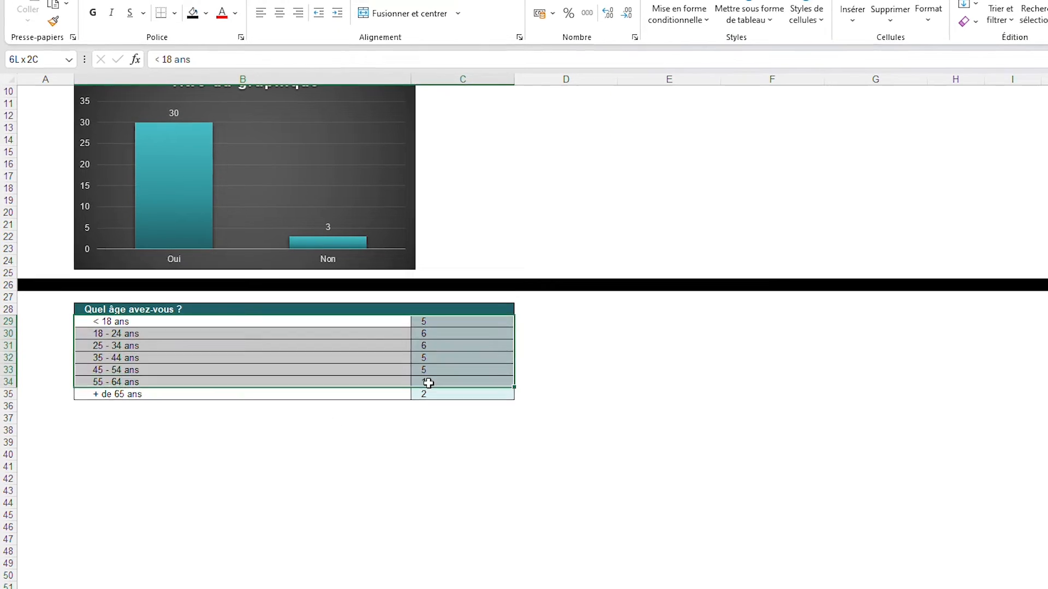
left_click(120, 13)
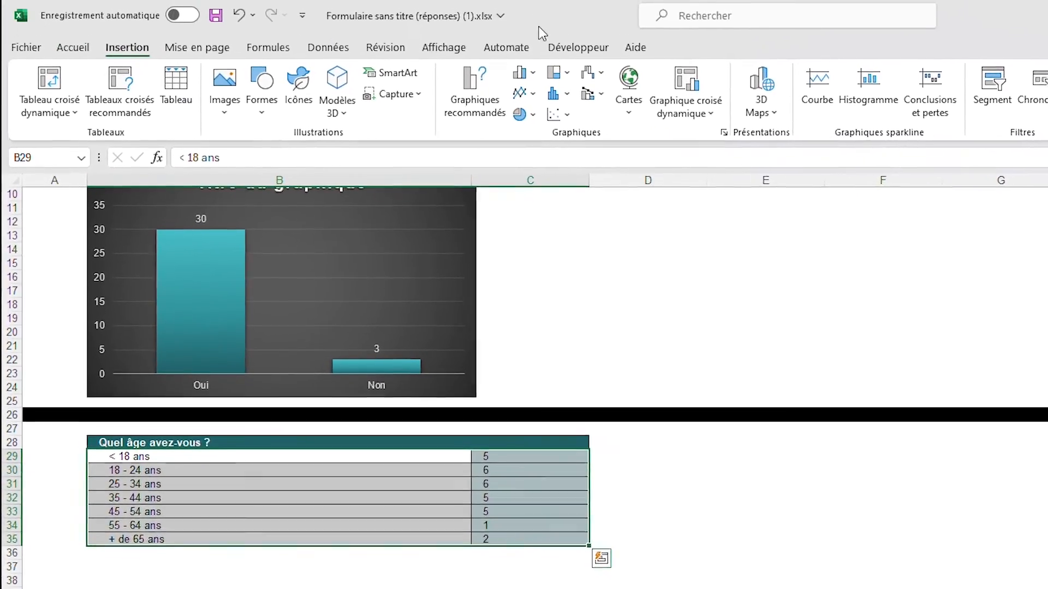
left_click(449, 53)
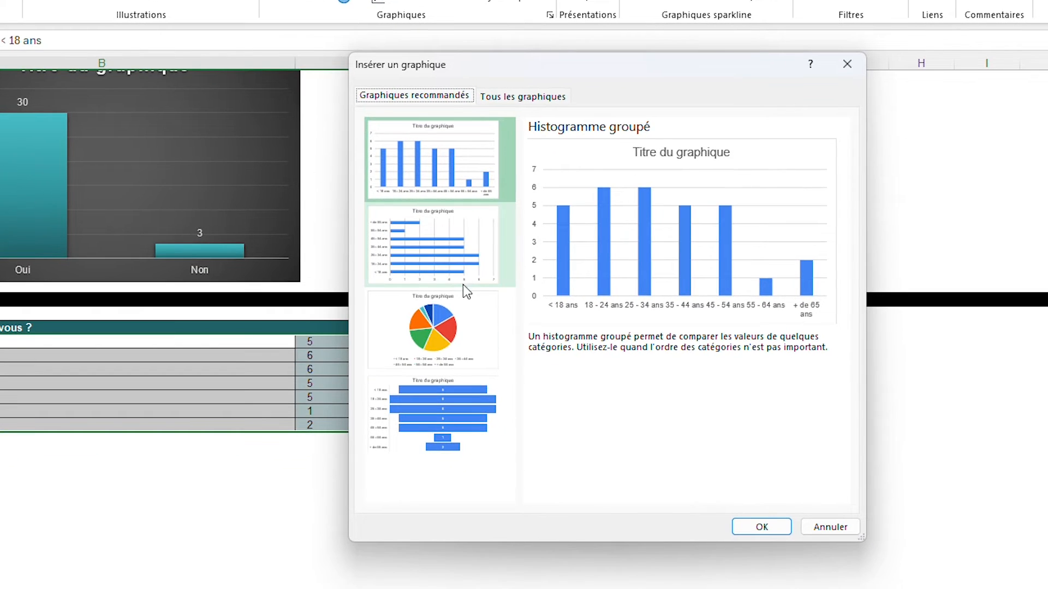
left_click(466, 316)
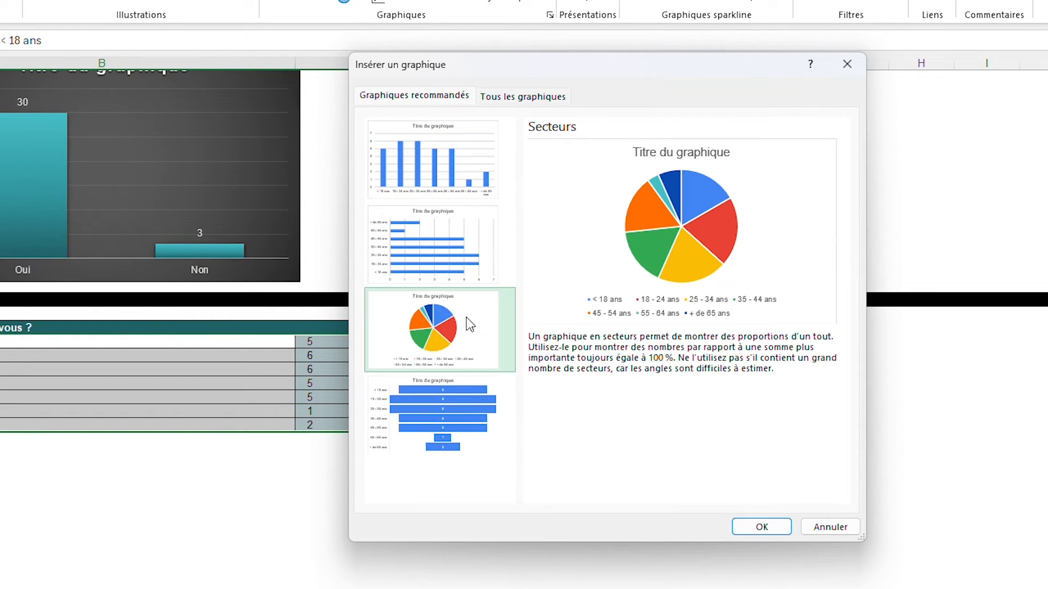
left_click(444, 396)
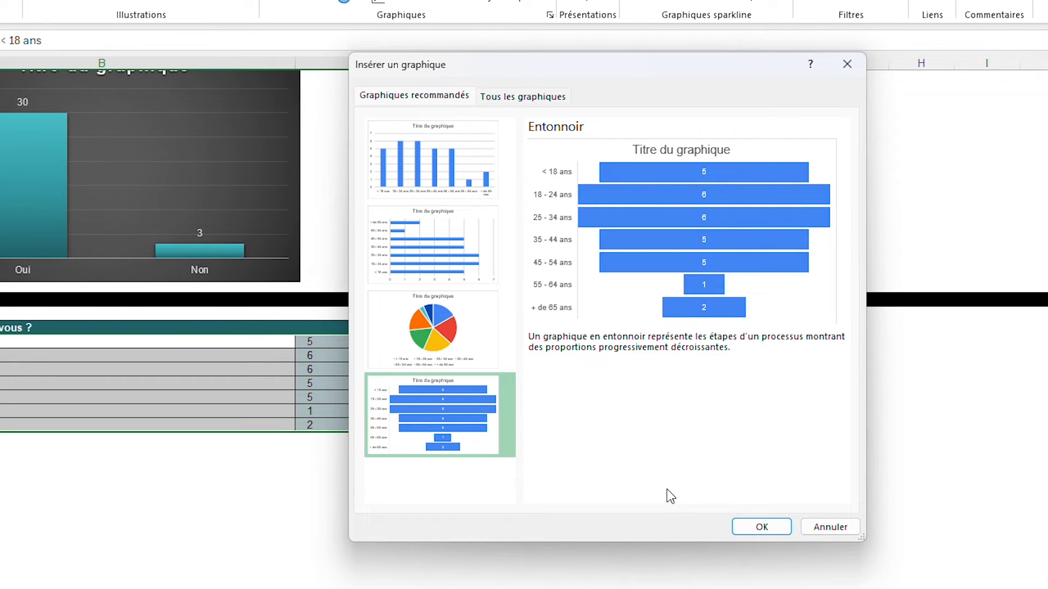
left_click(762, 527)
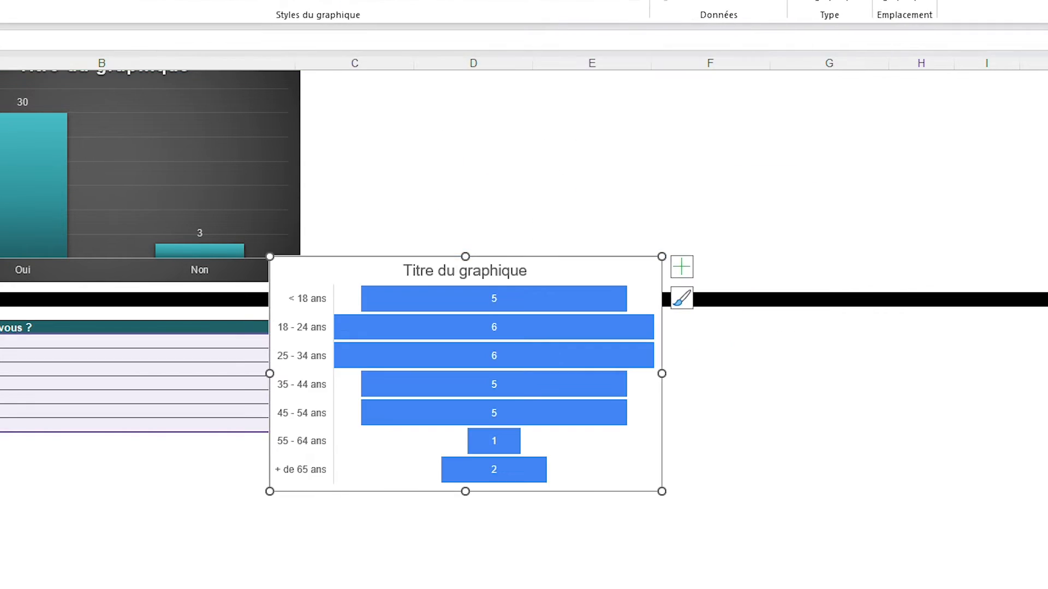
Apply the dark grey background style to the funnel chart and place it directly below the age table, from about row 37
scroll(651, 517, "down", 7)
scroll(651, 518, "up", 5)
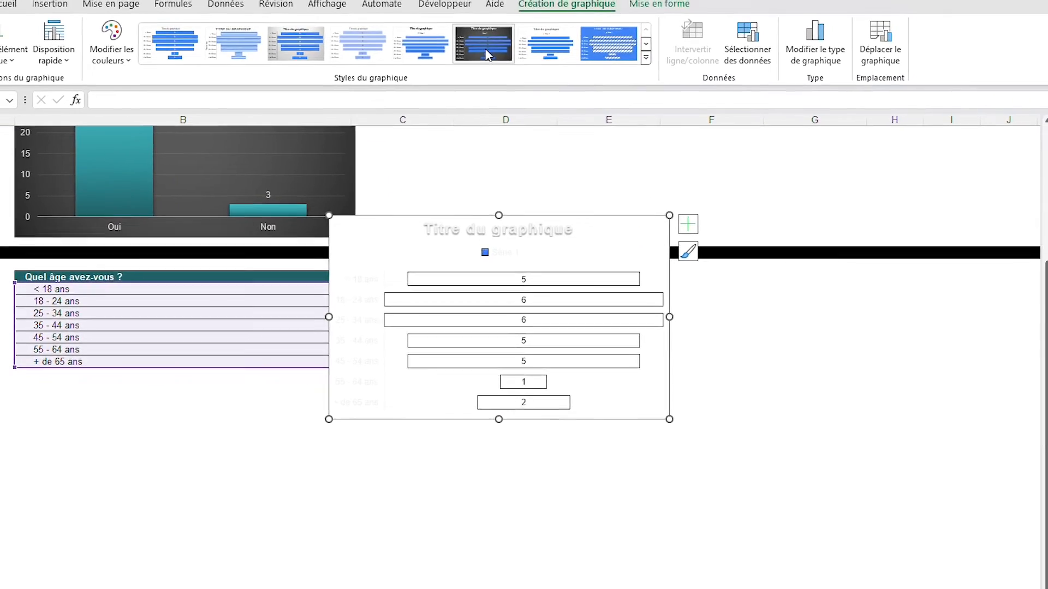
left_click(488, 55)
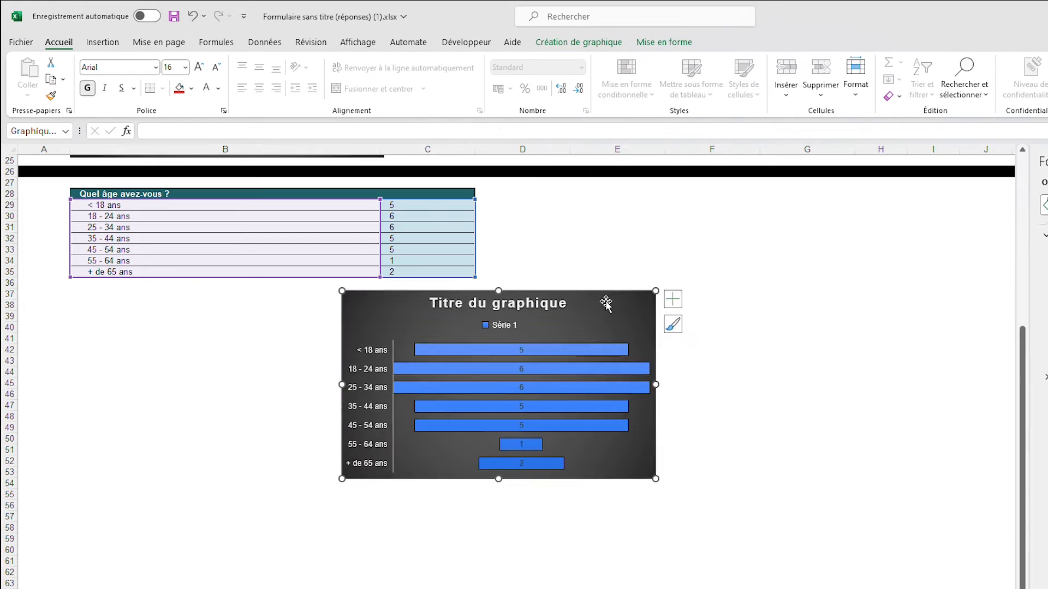
left_click_drag(603, 301, 327, 305)
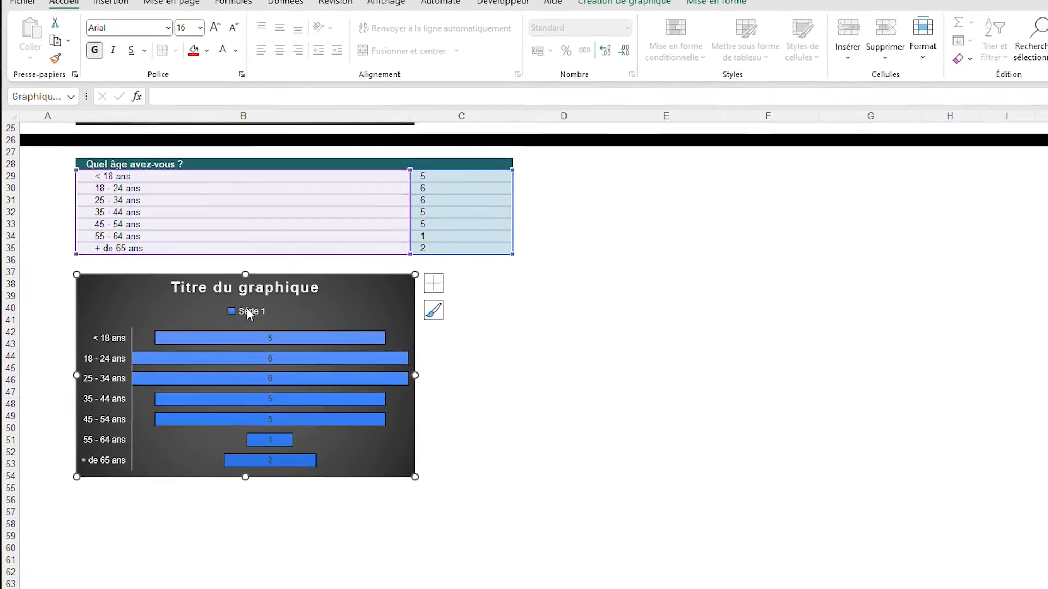
Replace the funnel chart's title with "Quel âge avez-vous ?"
left_click(252, 310)
double_click(304, 256)
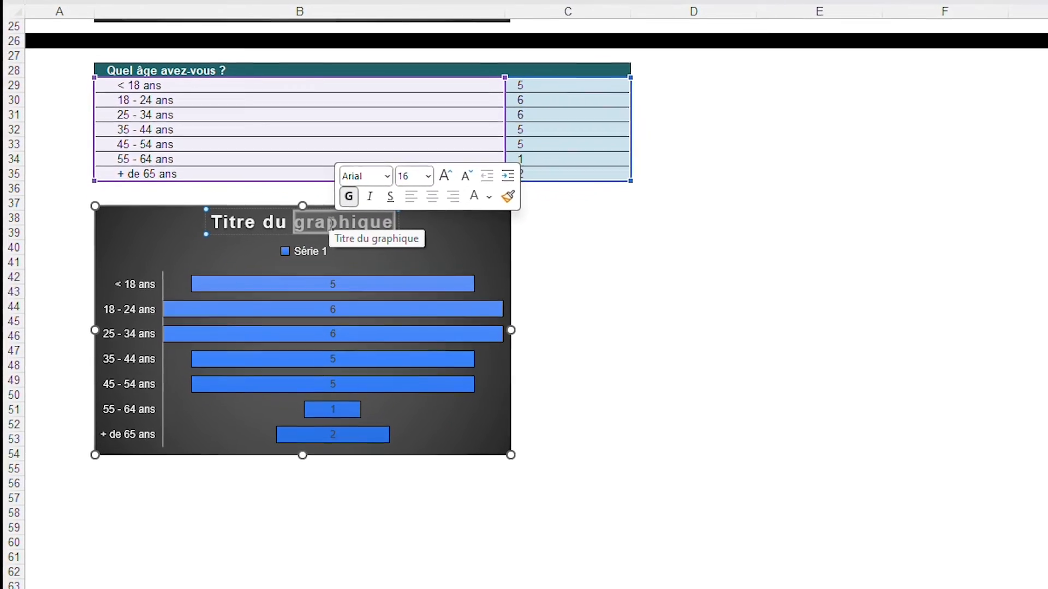
type("Q")
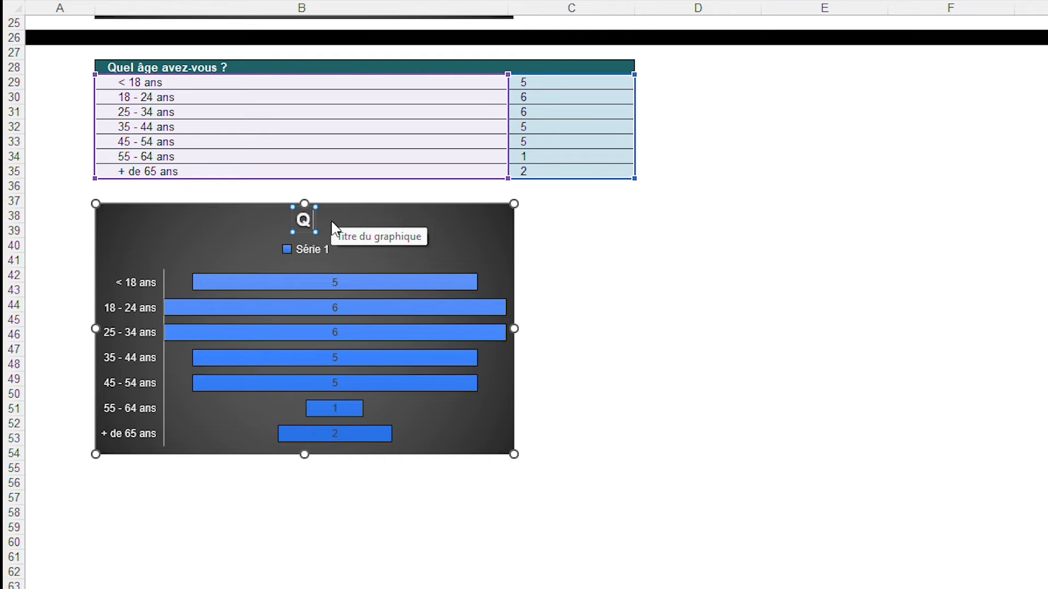
type("uel âge avez-vous ?")
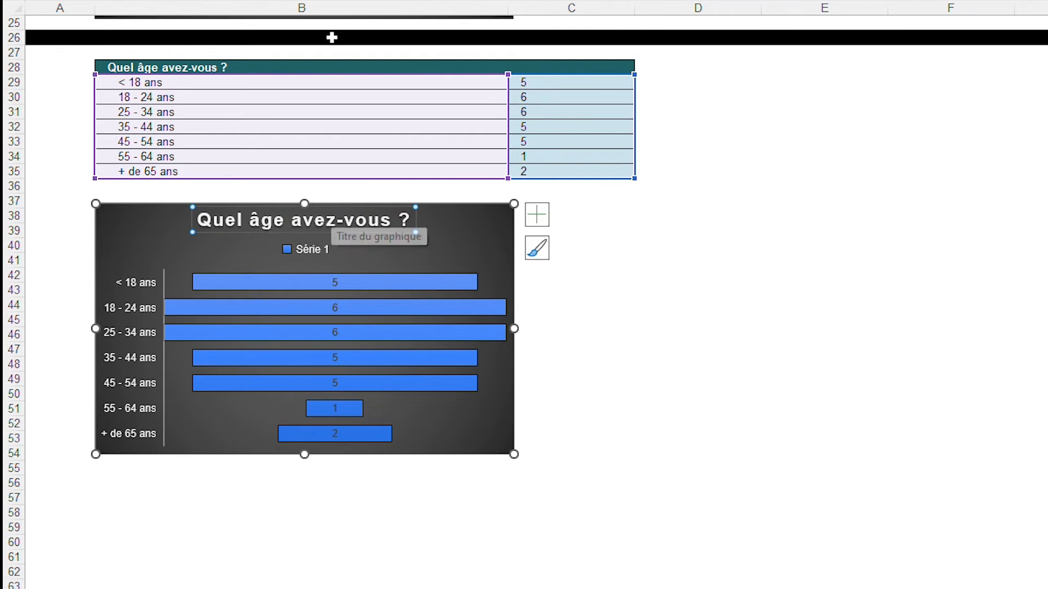
Remove the Série 1 legend (Légende) from the age funnel chart
left_click(284, 250)
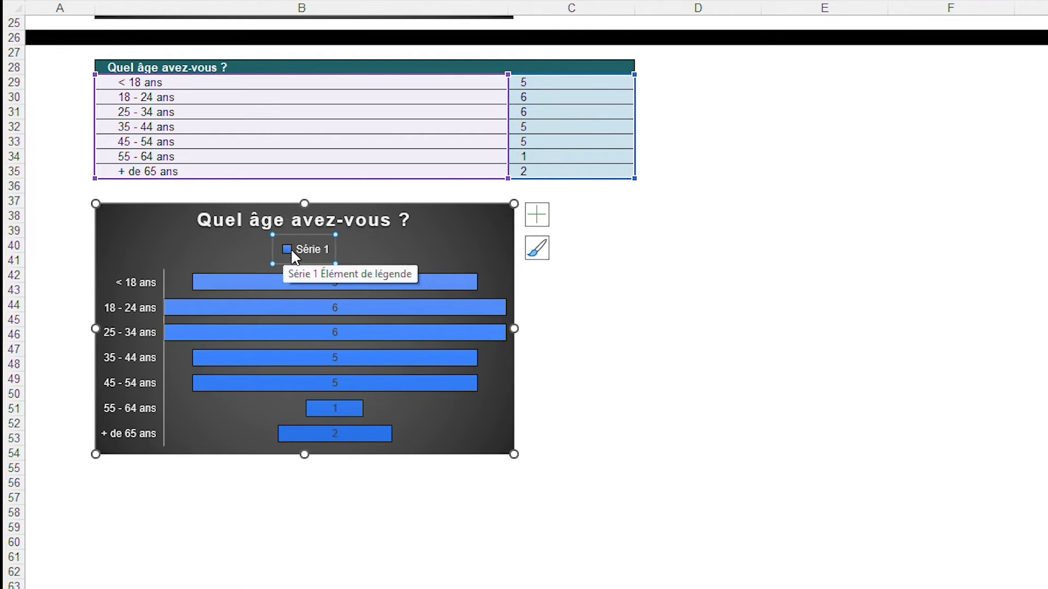
left_click(538, 218)
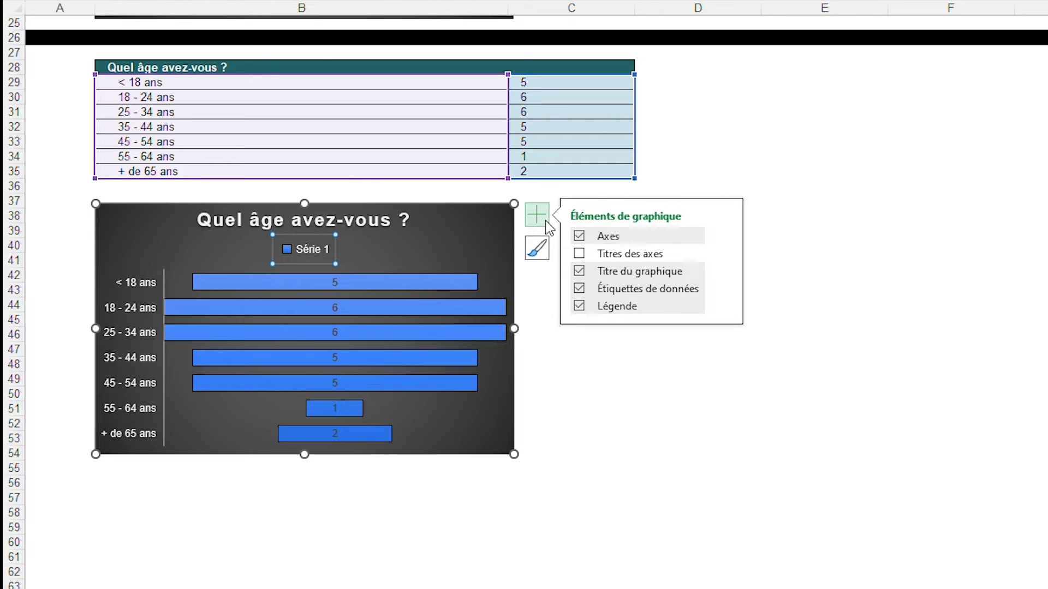
left_click(579, 305)
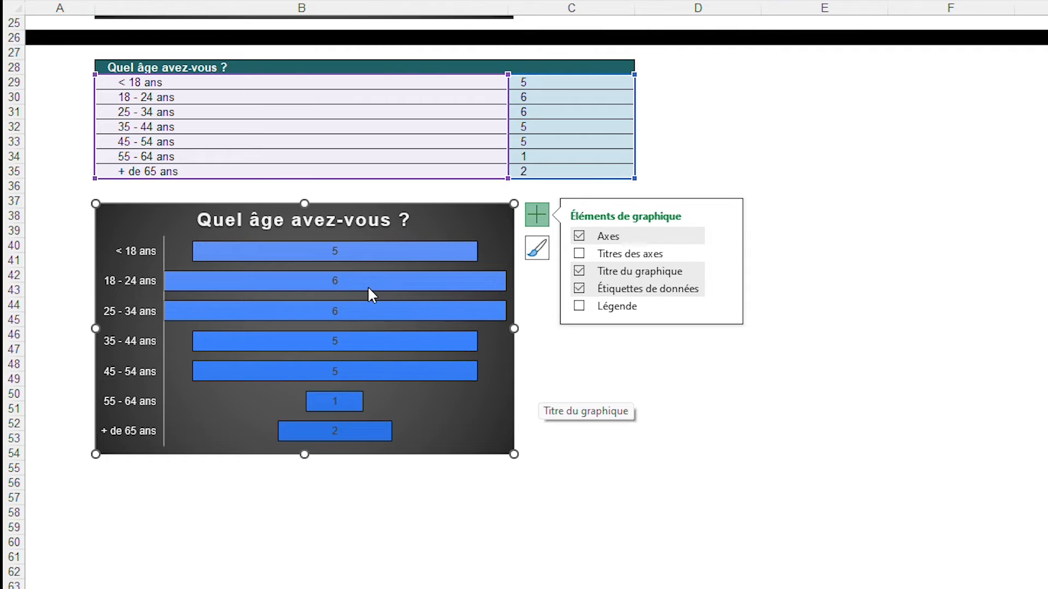
Apply the teal gradient fill (Remplissage dégradé) to the funnel chart's bars and deselect the chart
mouse_move(398, 252)
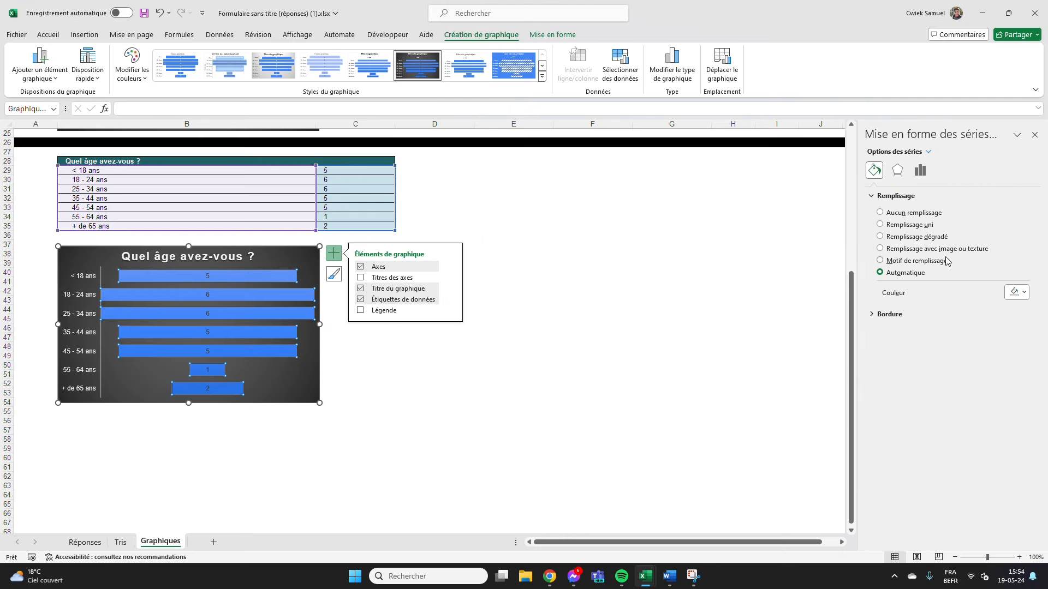
left_click(929, 239)
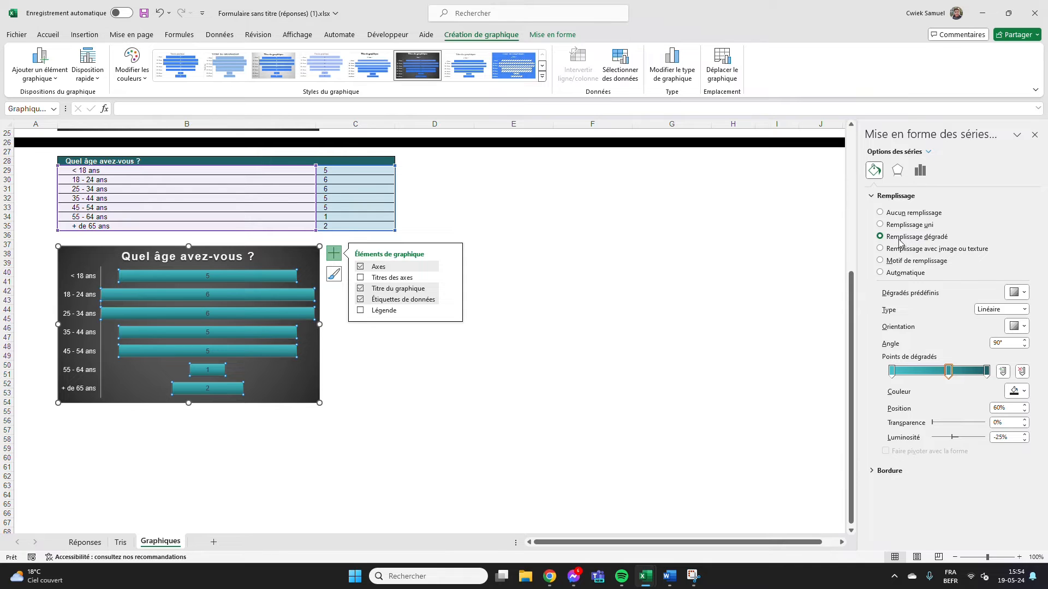
left_click(626, 308)
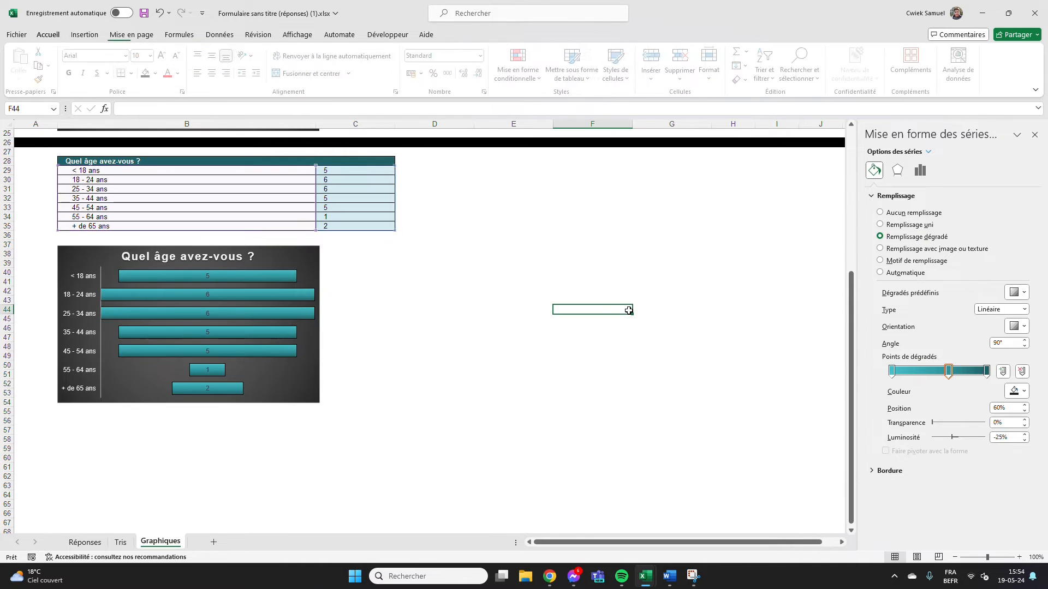
Change the data labels on the age funnel chart's bars to white text
scroll(405, 302, "up", 8)
scroll(404, 304, "down", 8)
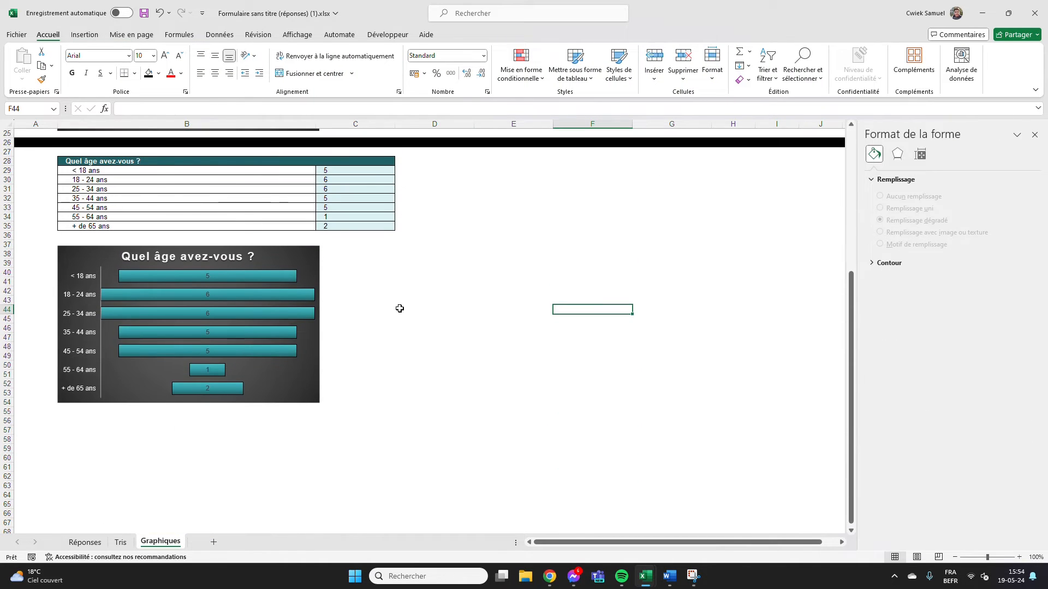
left_click(255, 294)
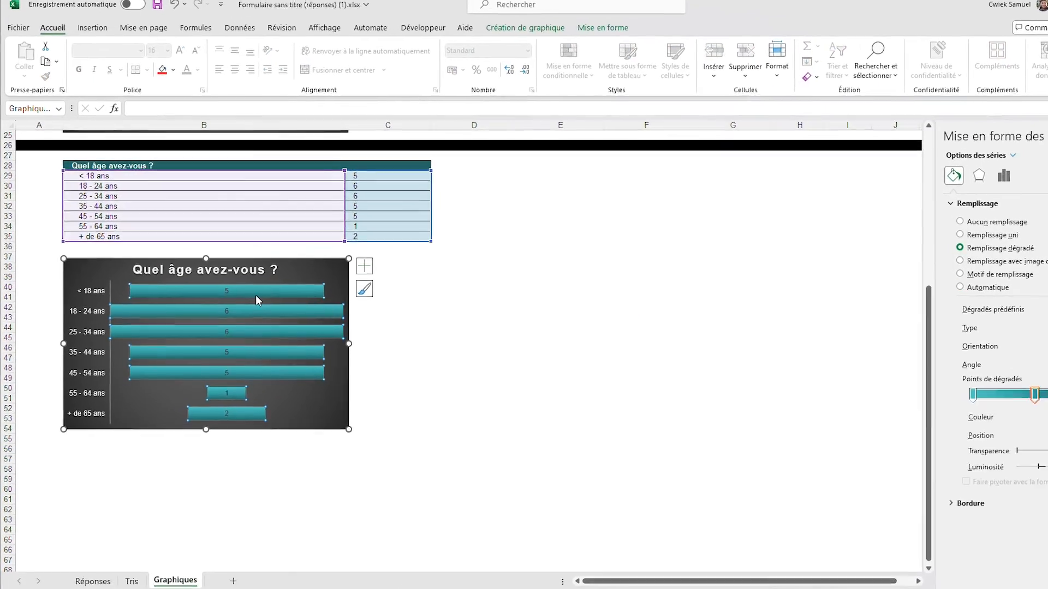
left_click(271, 326)
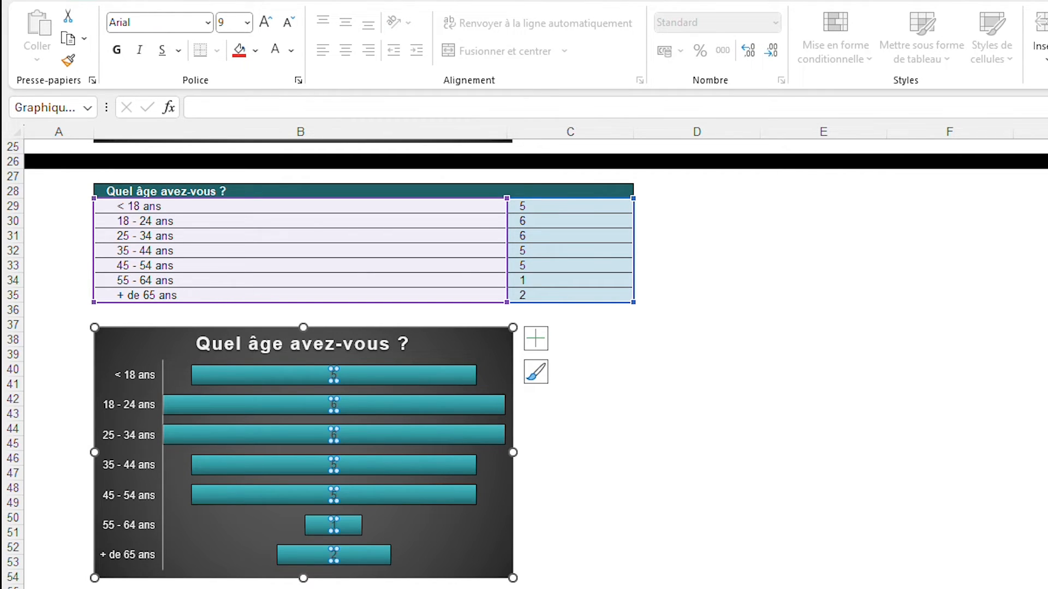
left_click(278, 49)
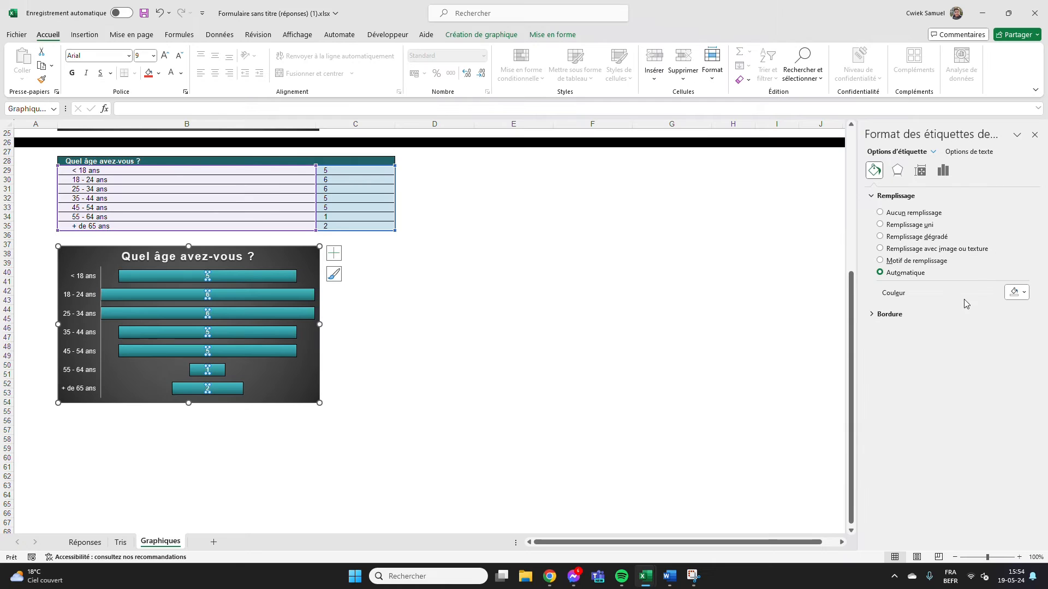
left_click(1015, 294)
left_click(967, 398)
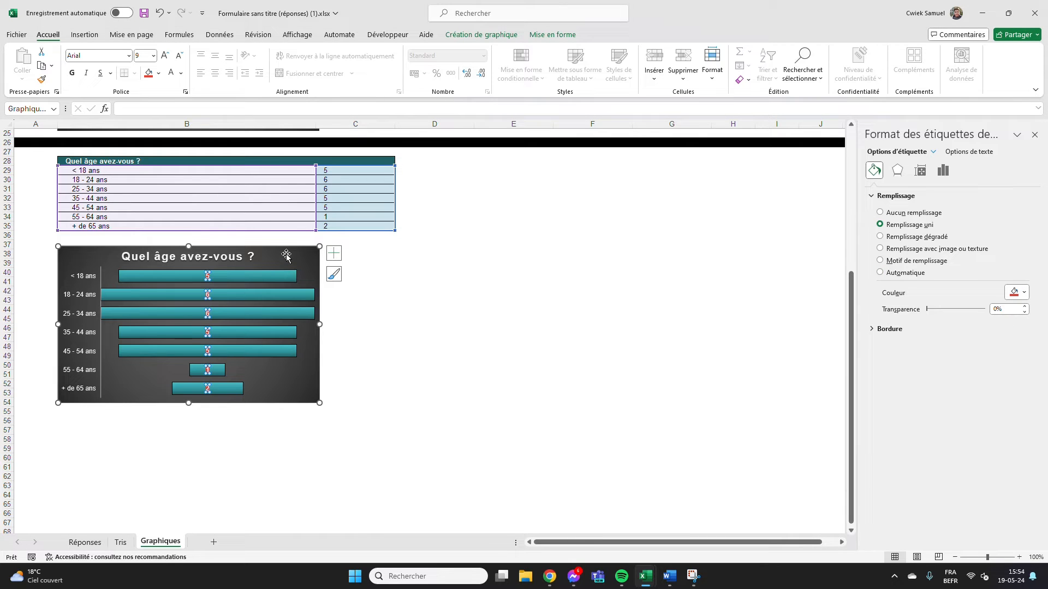
left_click(438, 281)
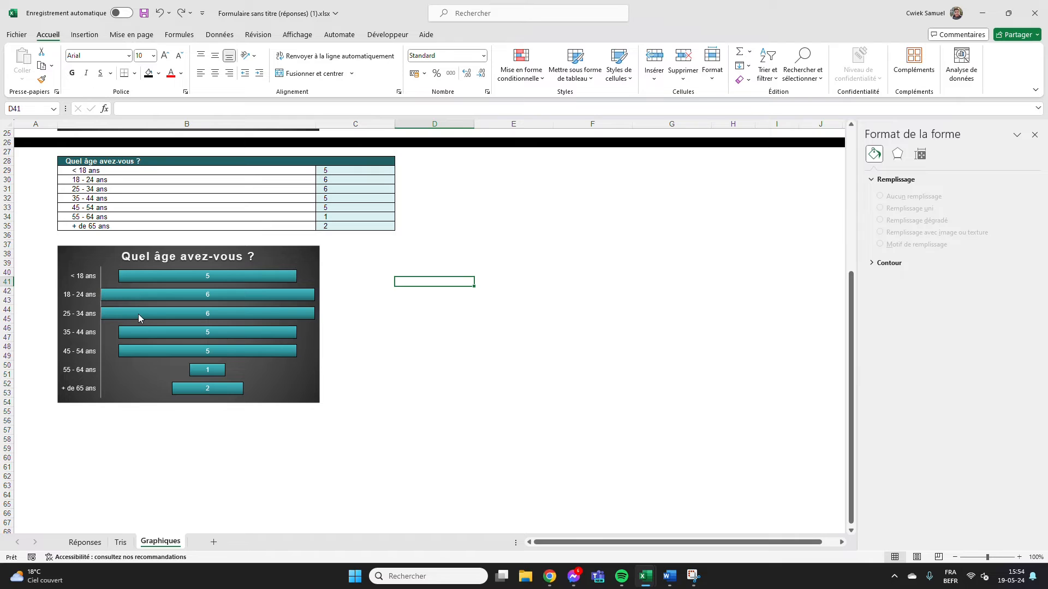
Copy the black separator row 26 and paste it onto row 56, below the funnel chart
left_click(18, 140)
key("ctrl+c")
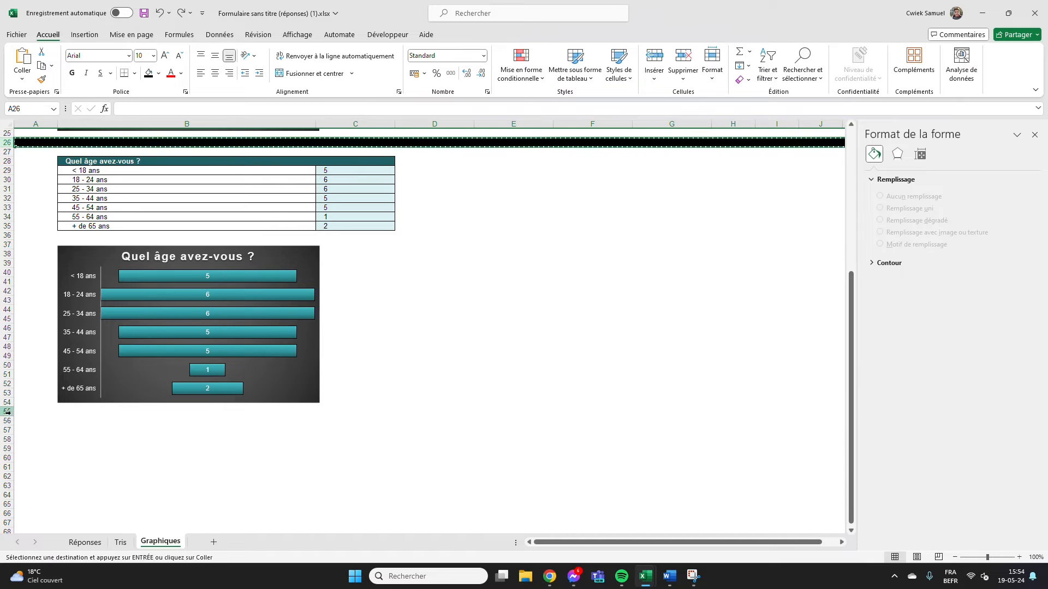
left_click(7, 420)
key("ctrl+v")
left_click(232, 475)
Copy the smoothie-frequency table, rows 17 to 21 of Tris, and paste it from row 58 of Graphiques
scroll(233, 473, "down", 7)
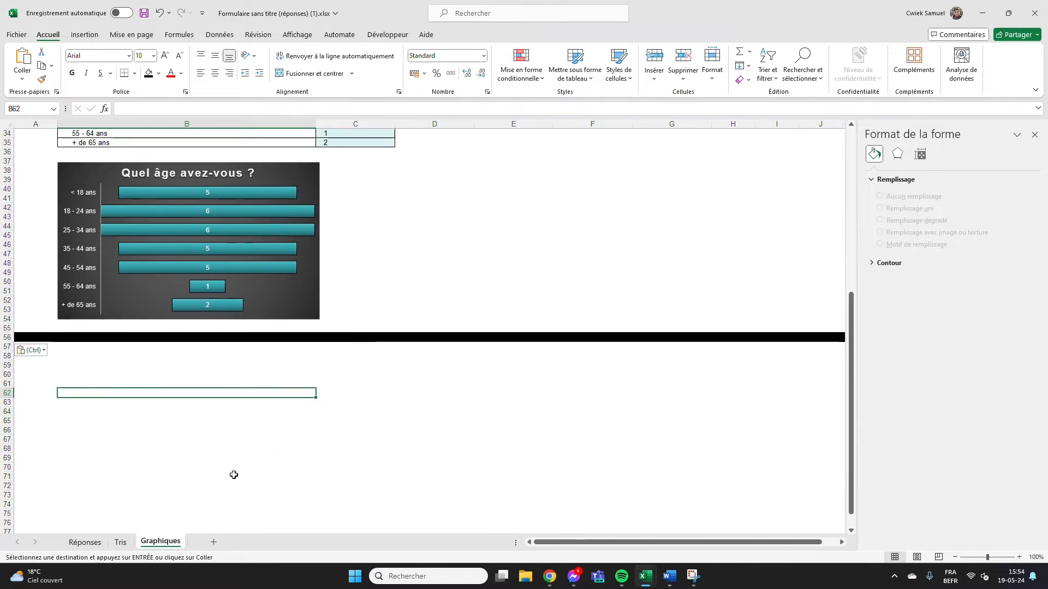
left_click(125, 547)
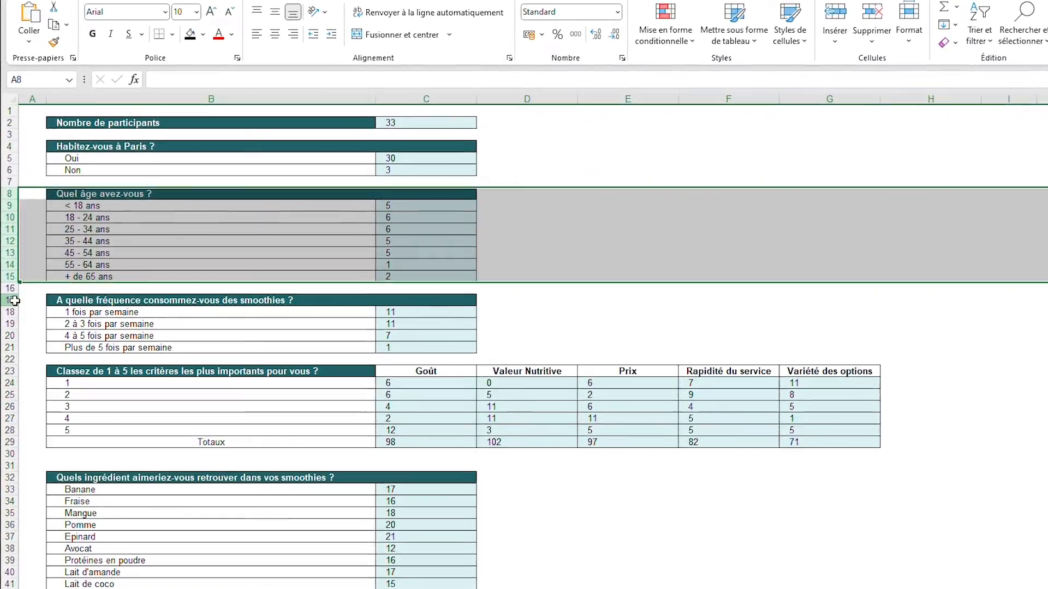
left_click_drag(11, 281, 10, 311)
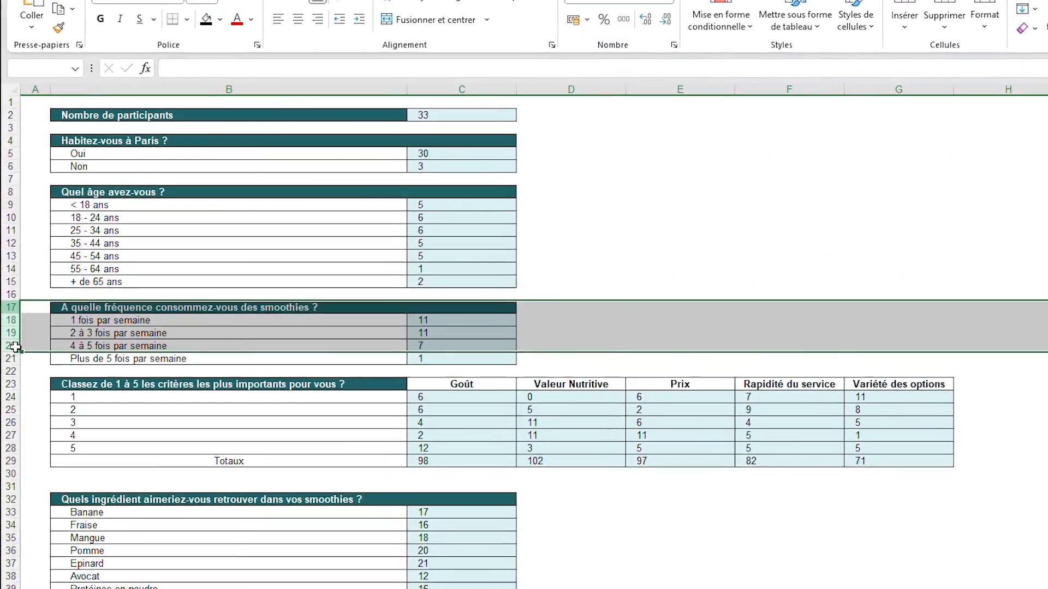
left_click_drag(15, 347, 14, 360)
key("ctrl+c")
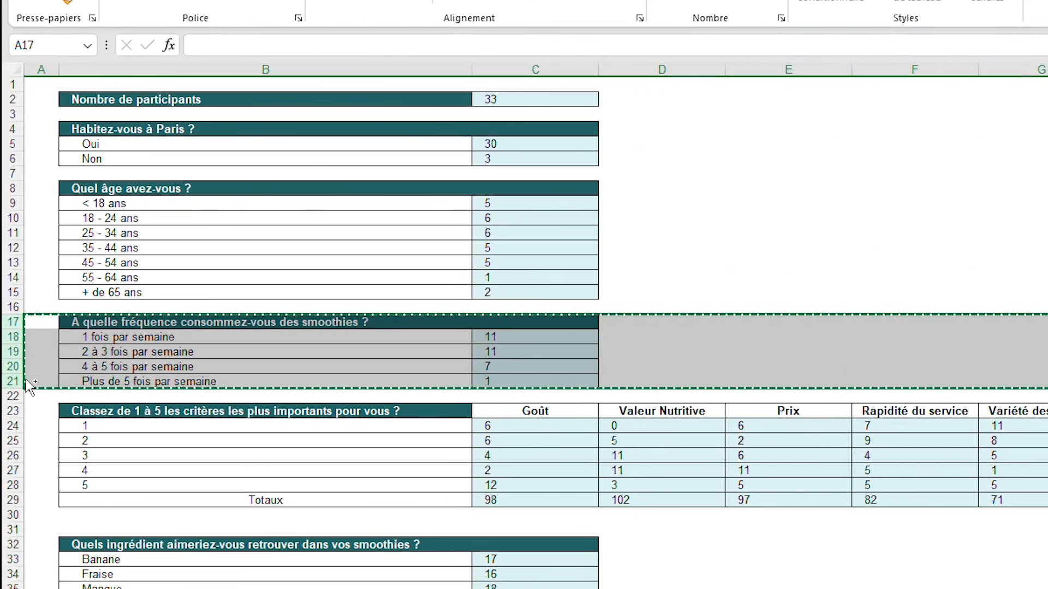
left_click(87, 588)
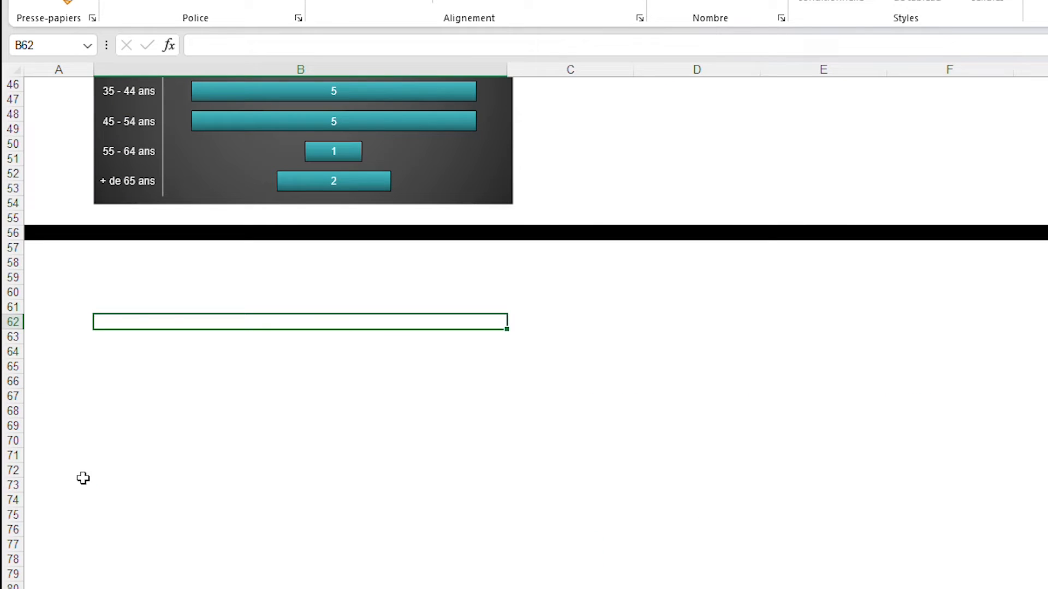
left_click(19, 262)
key("ctrl+v")
left_click(546, 455)
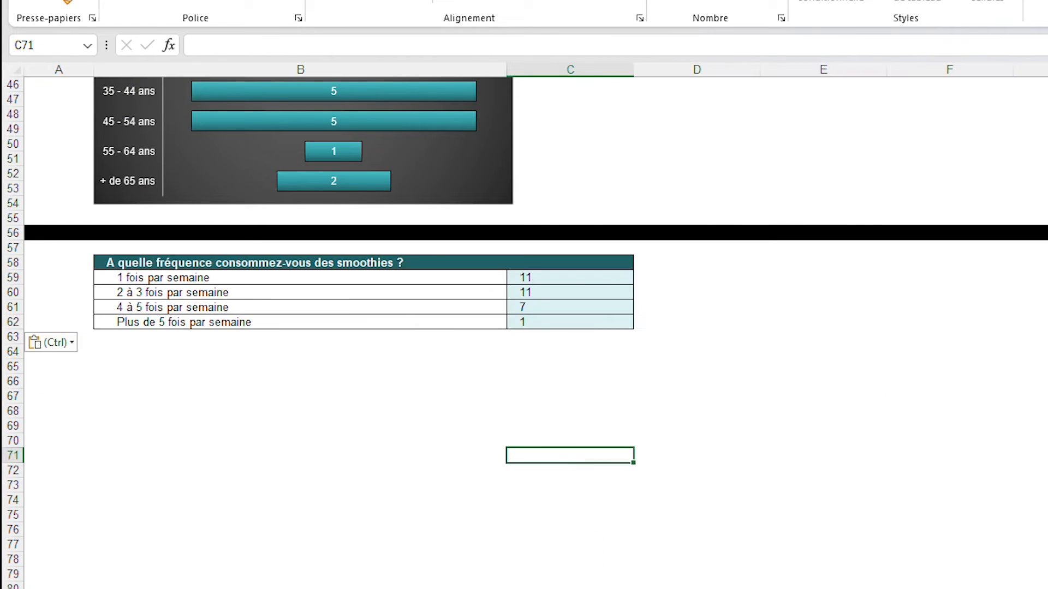
Insert a clustered column chart (Histogramme groupé) from the frequency table's data in B59:C62
scroll(524, 333, "up", 5)
scroll(524, 333, "down", 7)
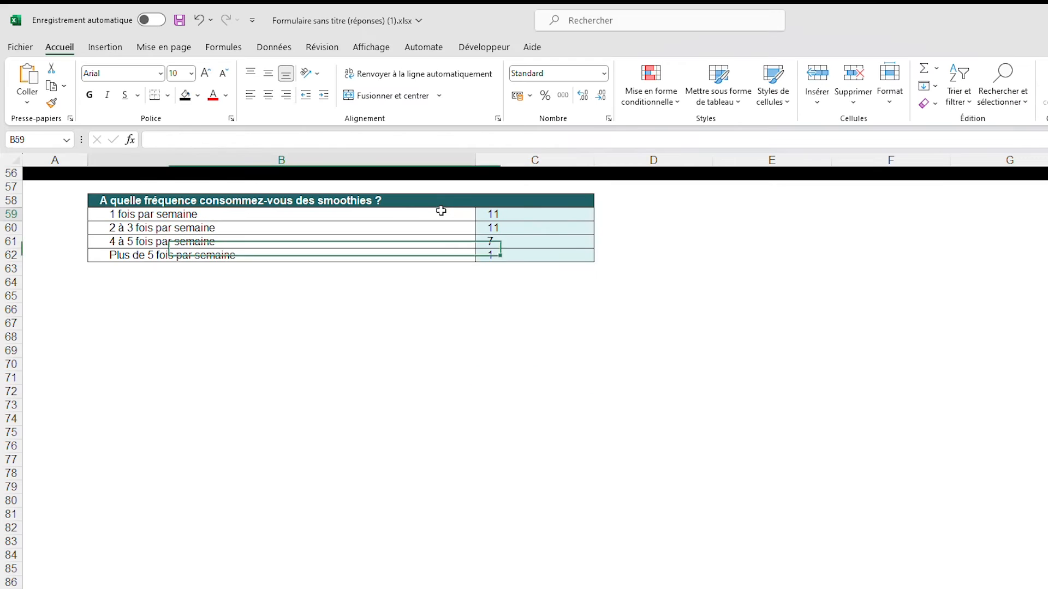
left_click_drag(566, 140, 650, 188)
left_click(104, 47)
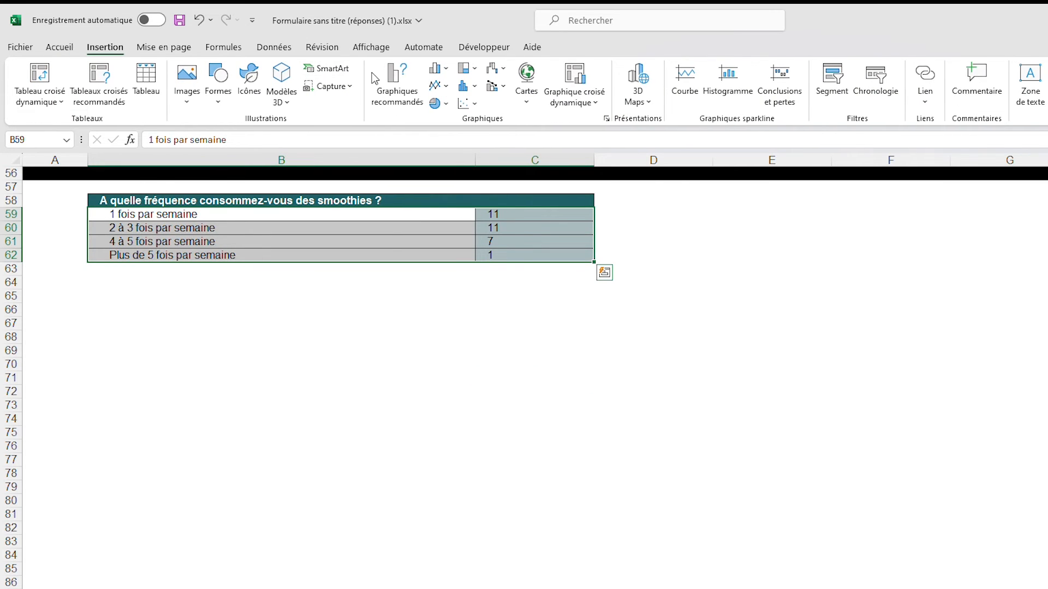
left_click(403, 79)
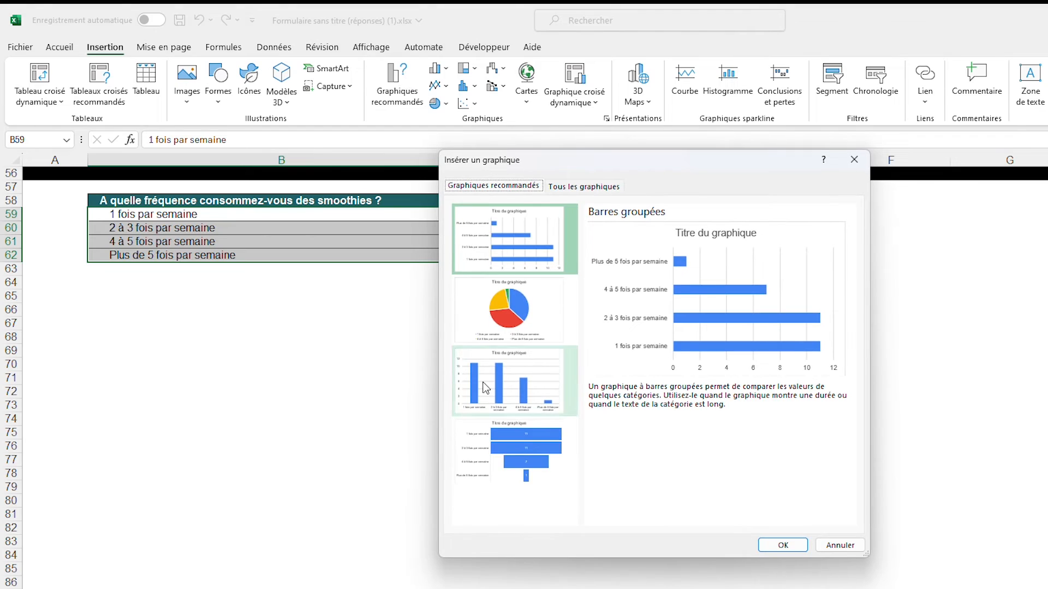
left_click(487, 389)
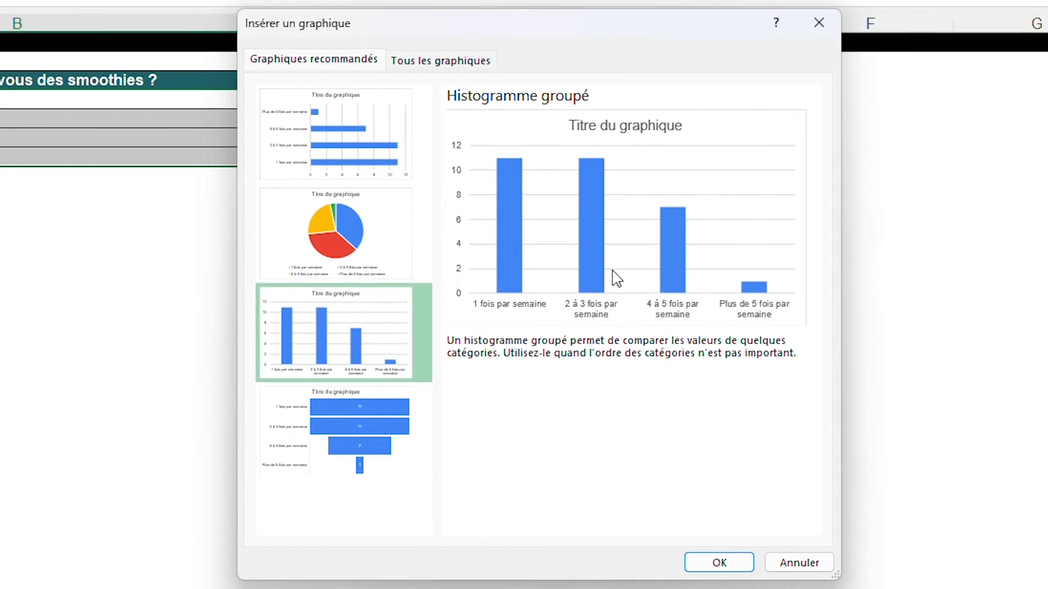
left_click(731, 563)
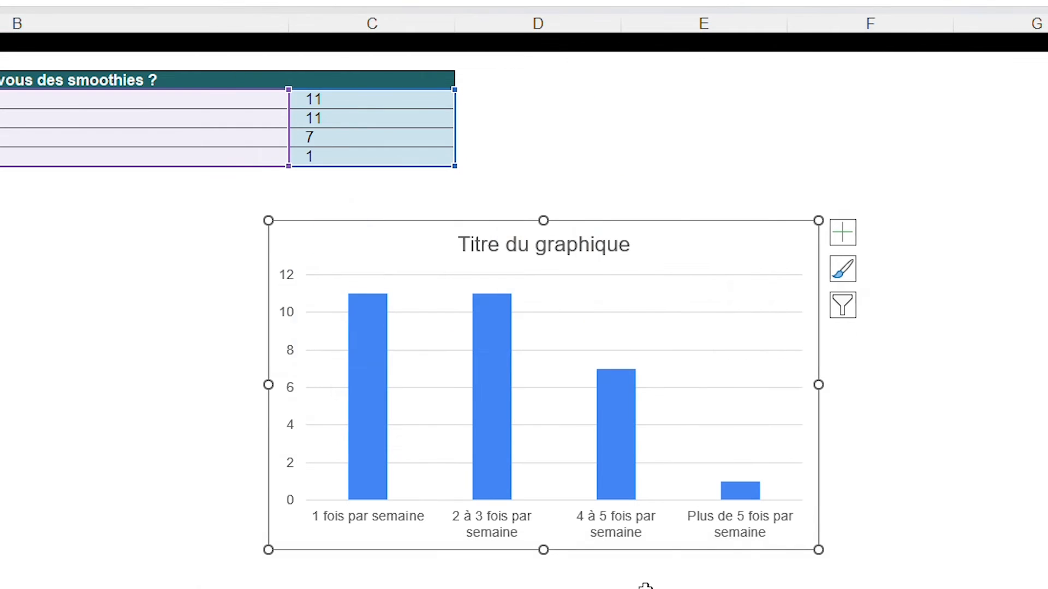
Place the column chart below the frequency table, widened to the table's width, with the dark grey background style
left_click_drag(652, 266, 151, 218)
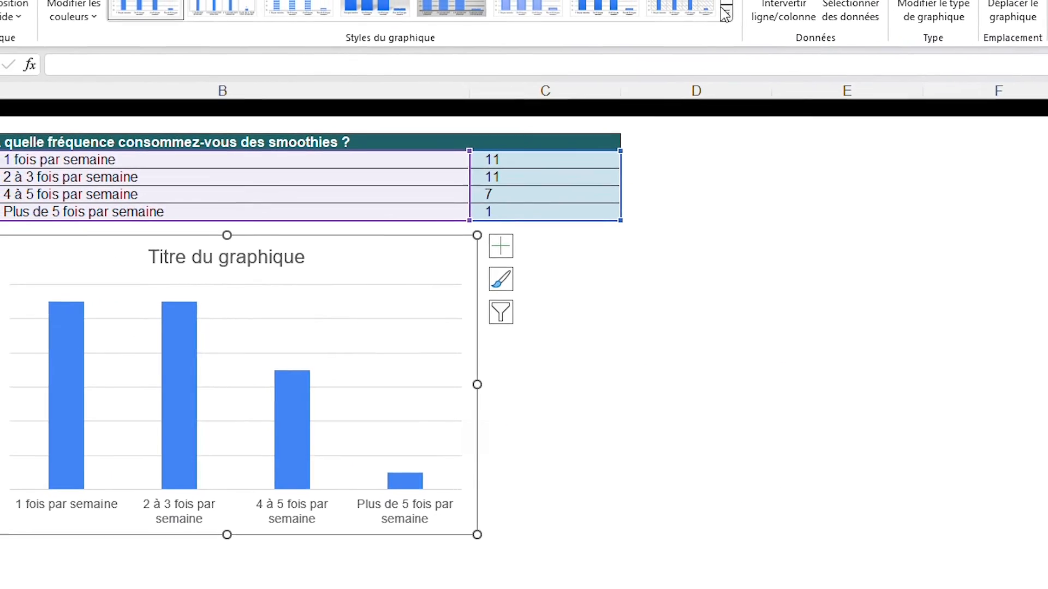
left_click(771, 20)
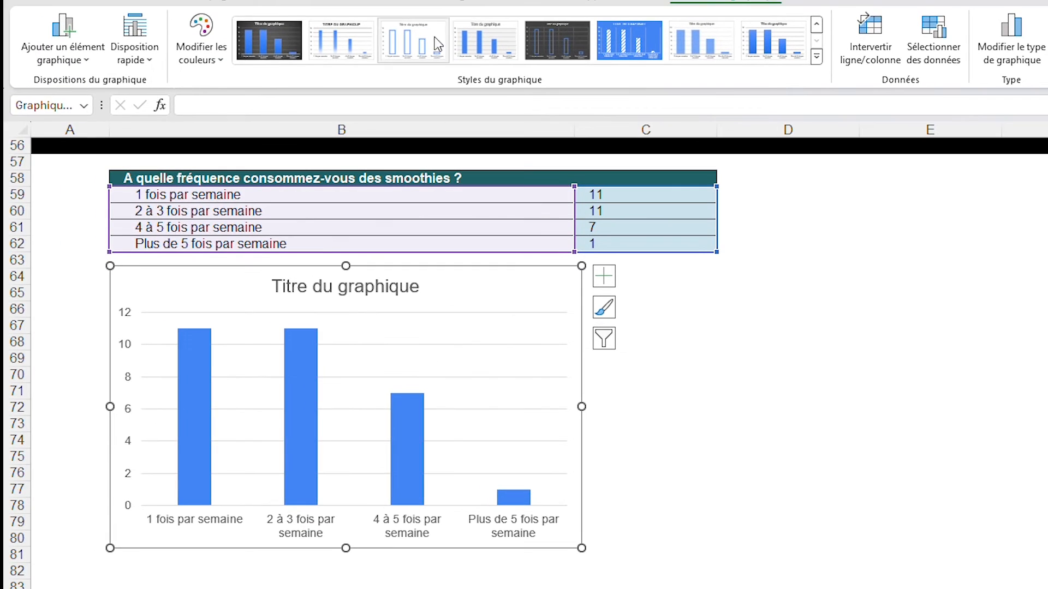
left_click_drag(581, 410, 713, 417)
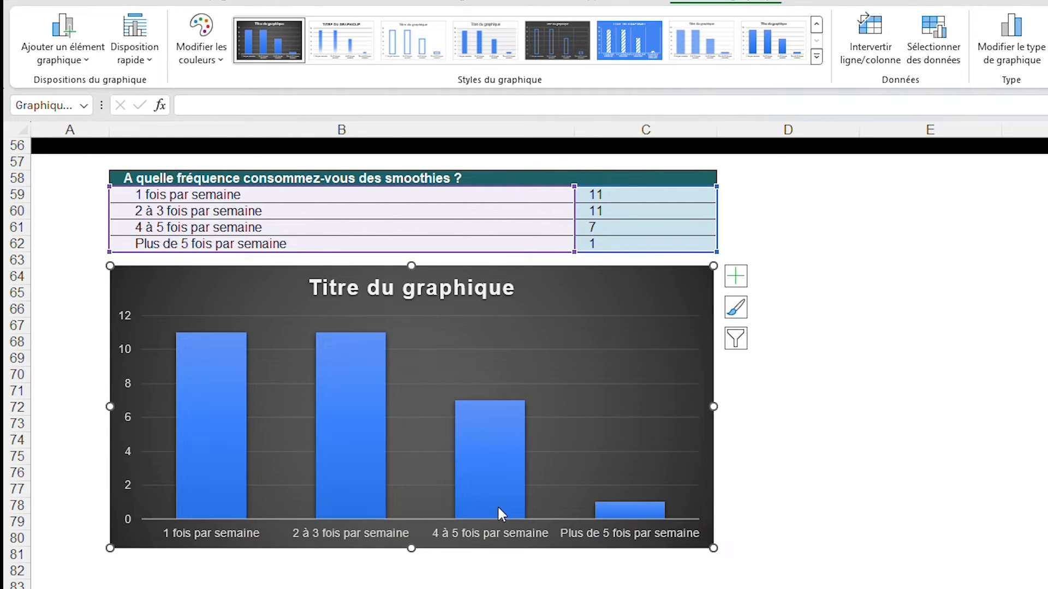
Replace the column chart's title with "A quelle fréquence consommez-vous des smoothies ?" and deselect the chart
left_click(455, 286)
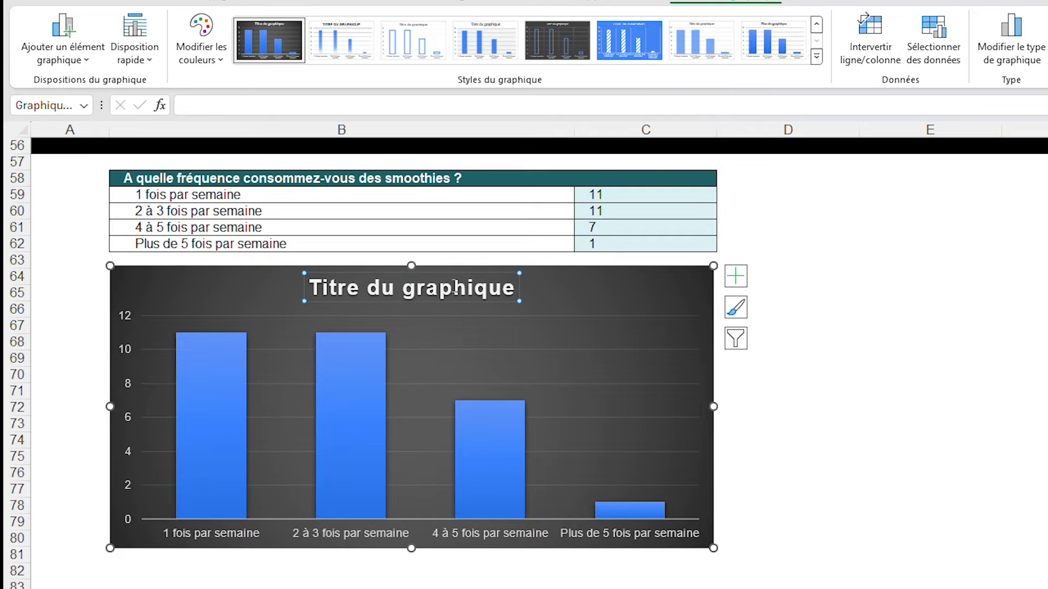
double_click(442, 288)
key("ctrl+a")
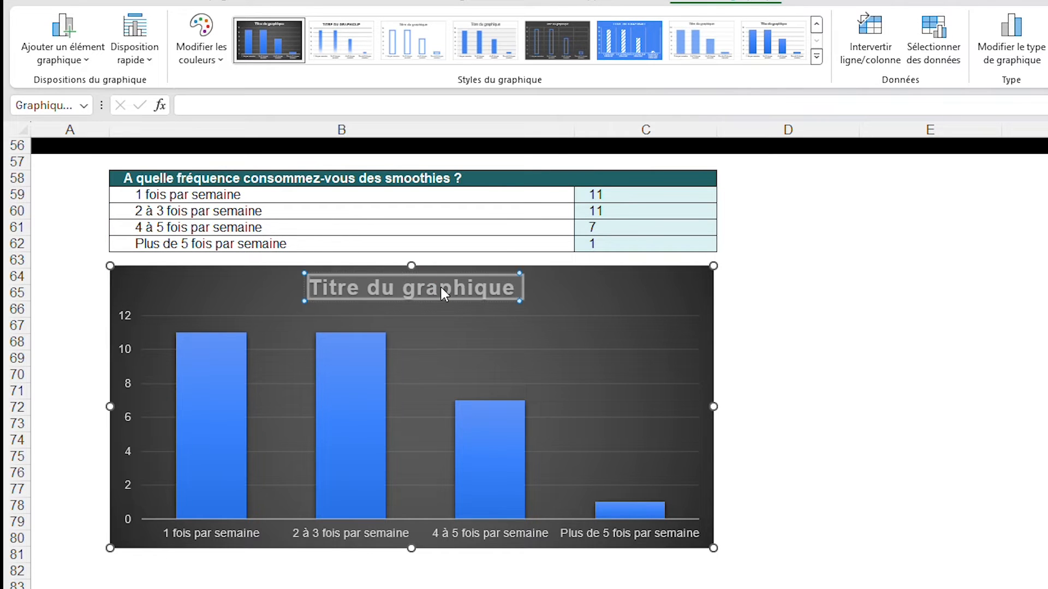
type("A quelle f")
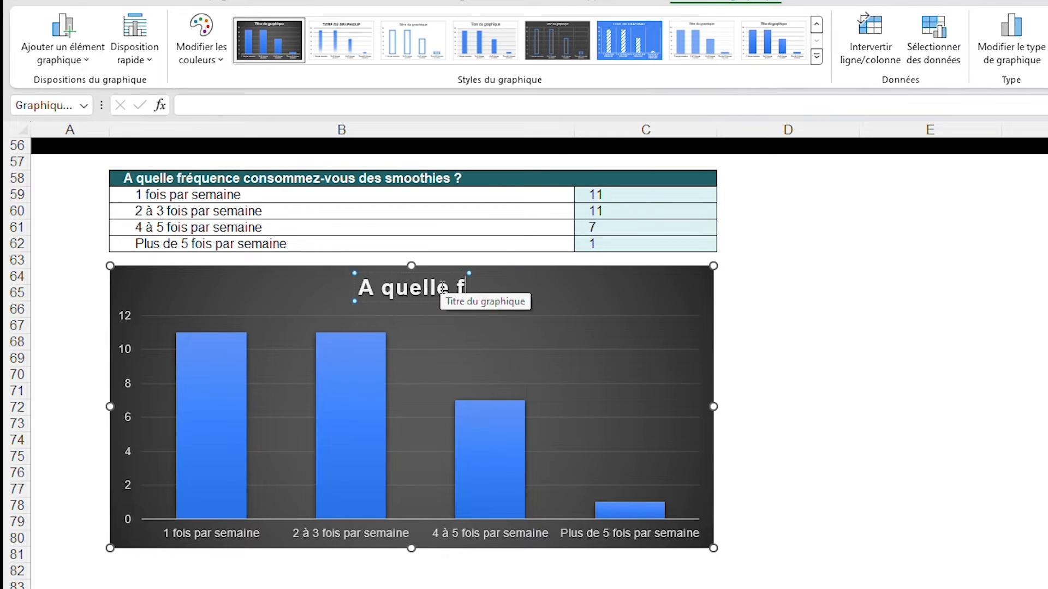
type("réquence")
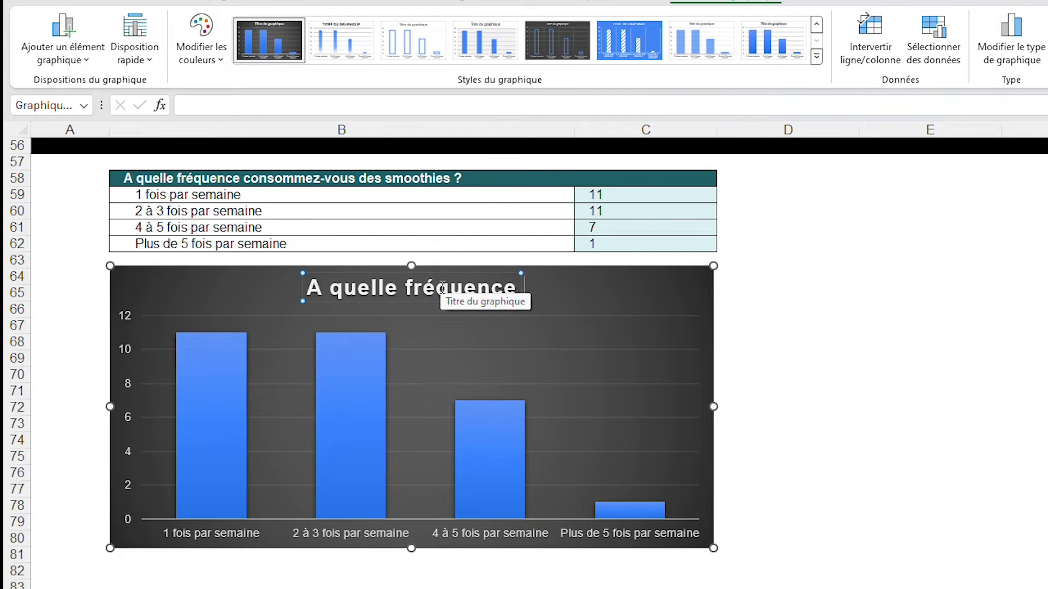
type(" consommez-vous des smo")
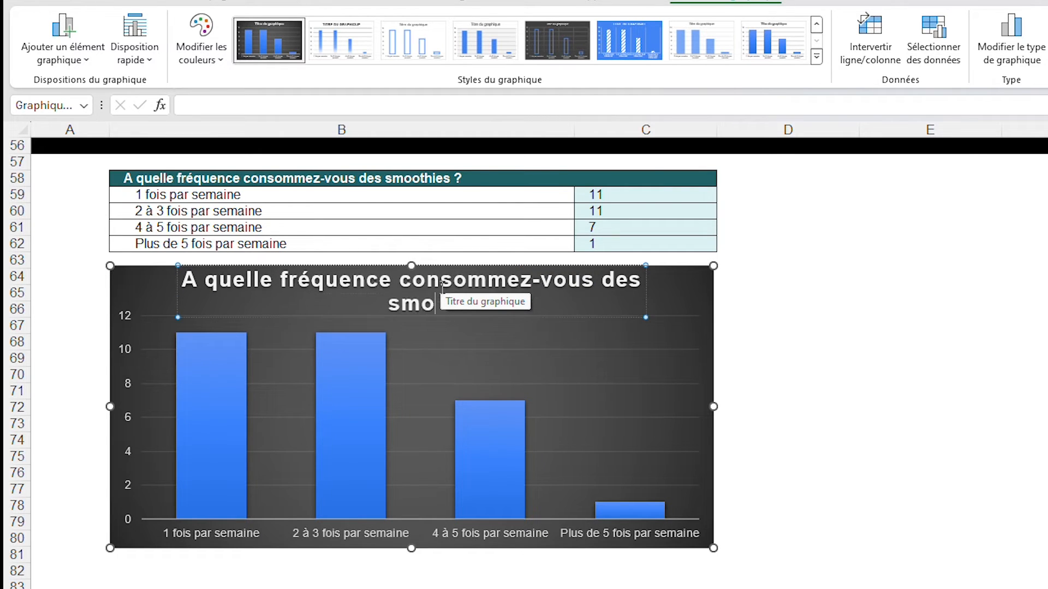
type("othies ?")
key("Escape")
key("Escape")
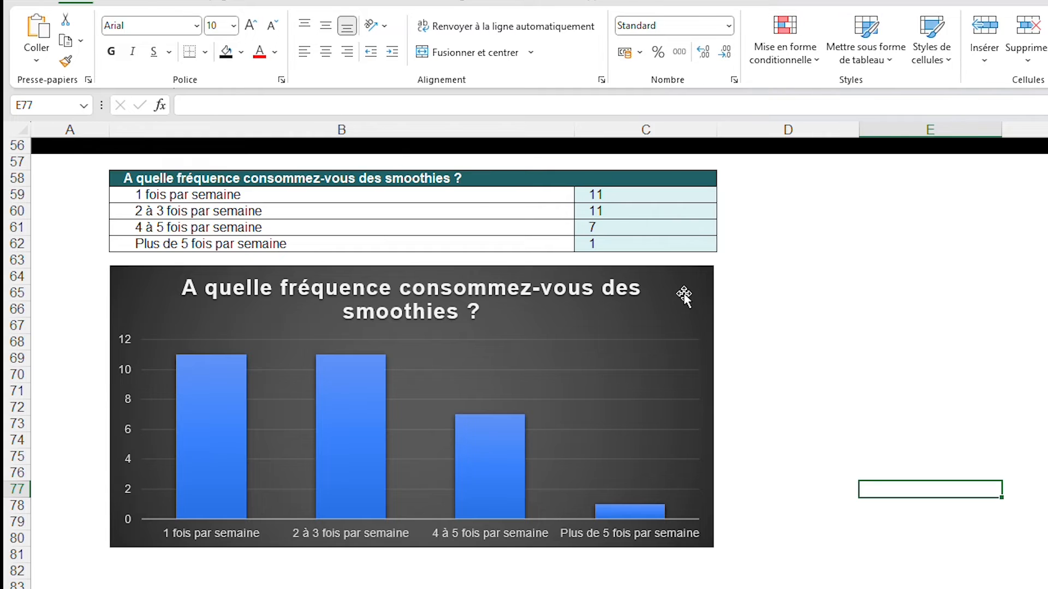
Widen the frequency chart into column E so that its title fits on one line
left_click(701, 393)
left_click_drag(712, 408, 918, 407)
left_click(1013, 391)
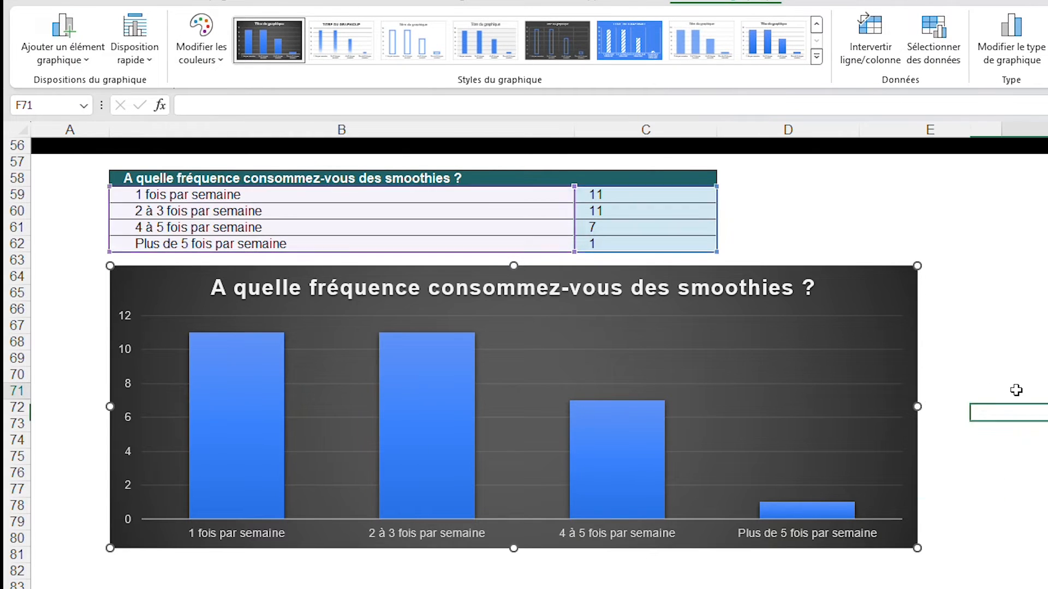
Apply the teal gradient fill to the frequency chart's columns and deselect the chart
left_click(431, 395)
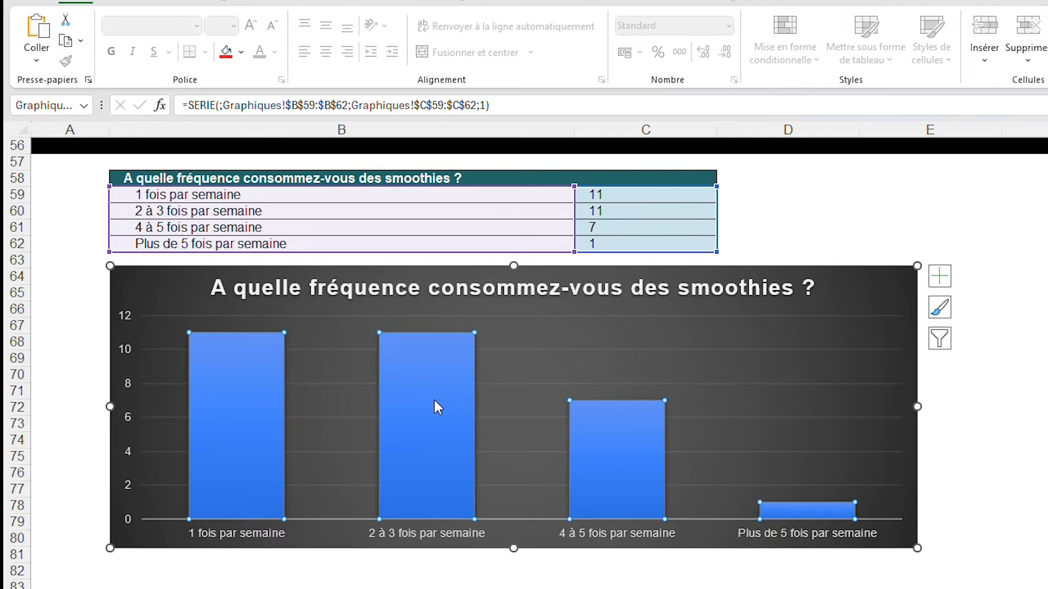
left_click(432, 400)
left_click(1018, 369)
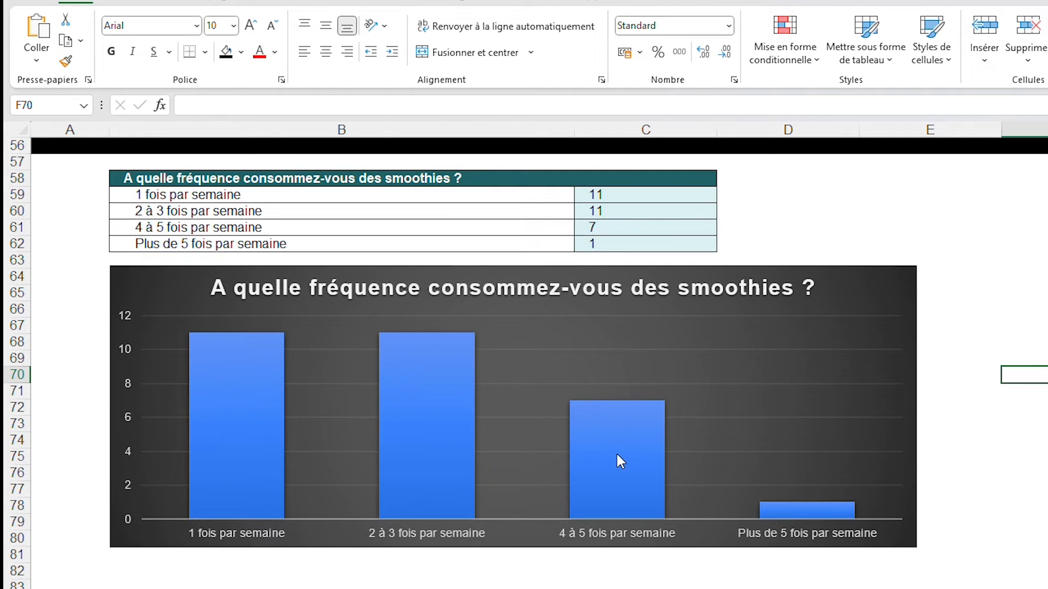
left_click(616, 452)
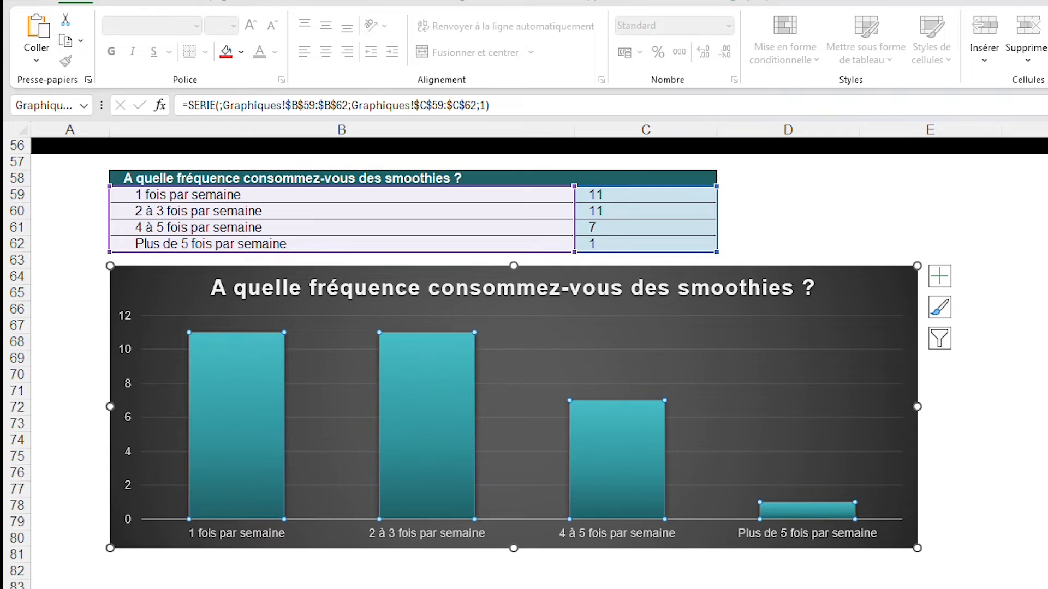
left_click(1025, 326)
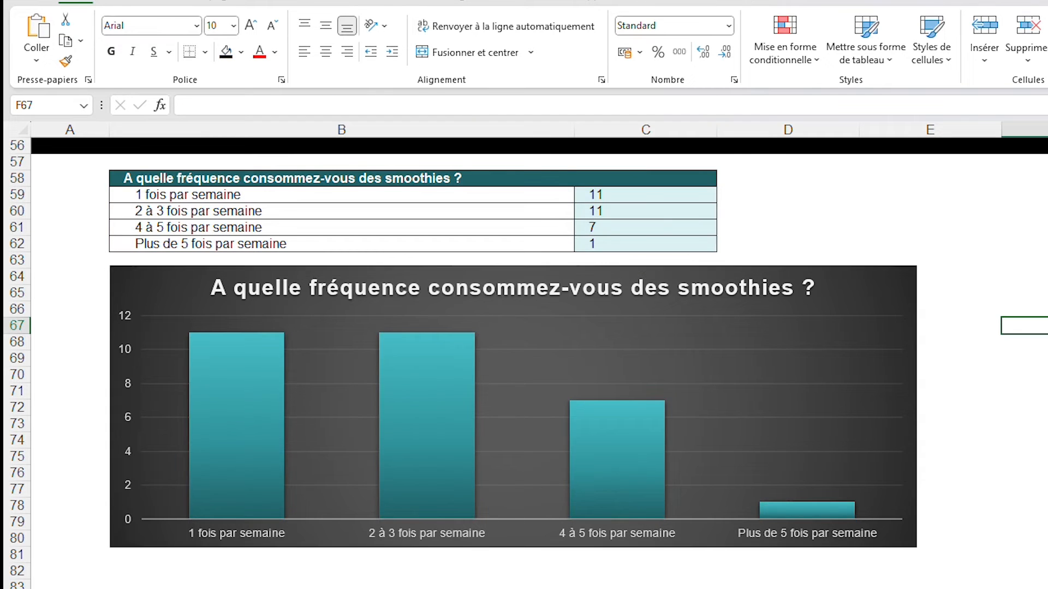
Add data labels (Étiquettes de données) to the frequency chart's columns as data callouts (Légende de données)
left_click(276, 427)
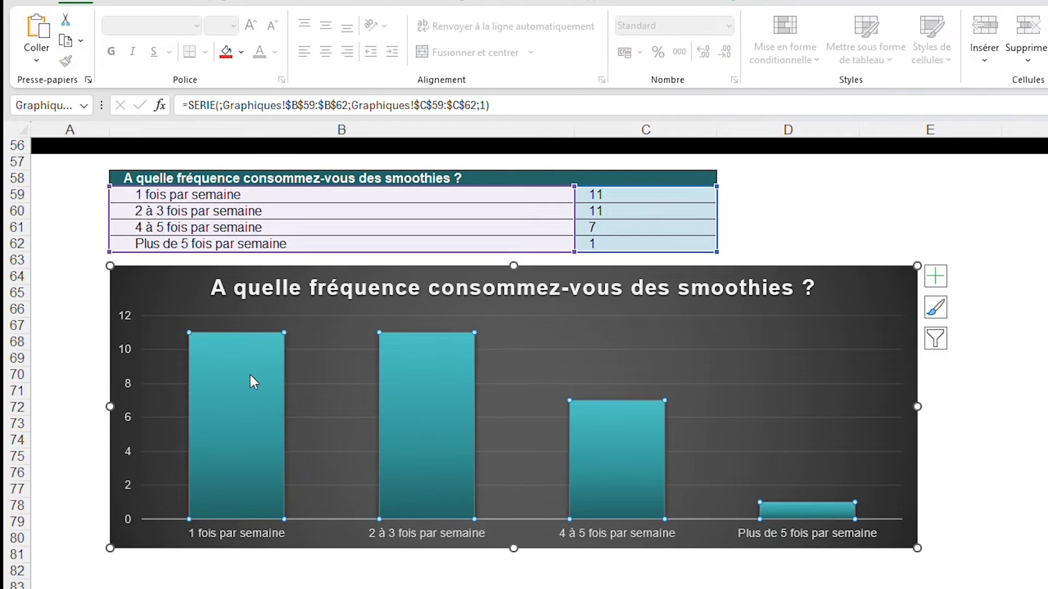
left_click(944, 281)
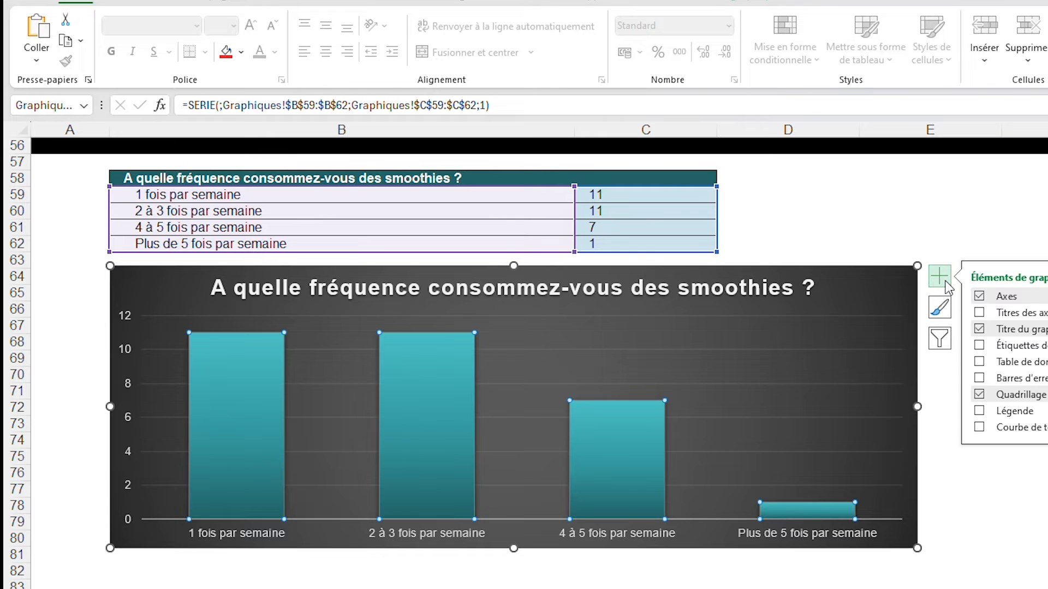
left_click(981, 346)
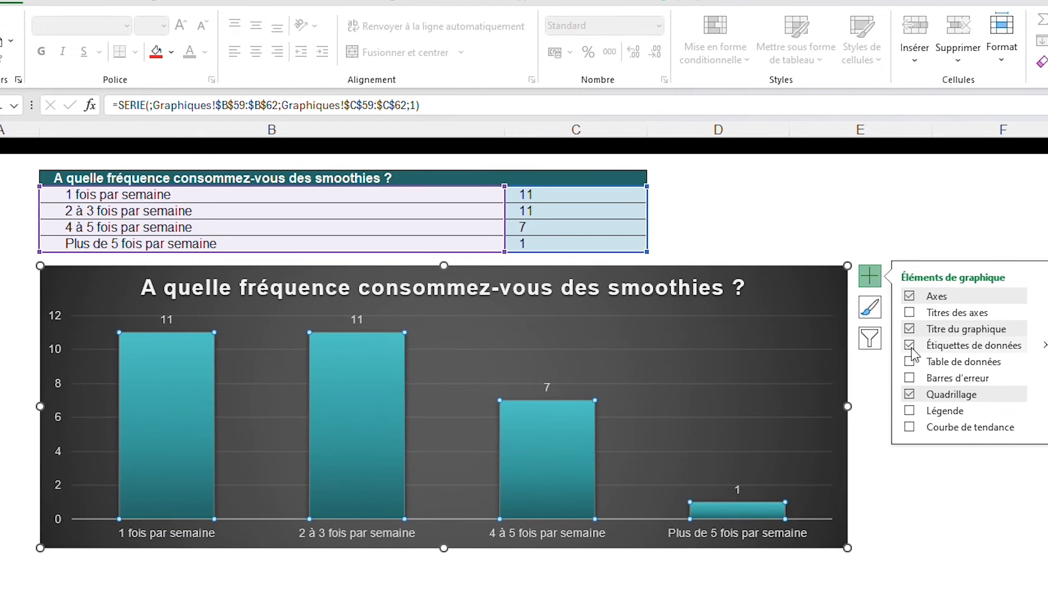
mouse_move(1044, 347)
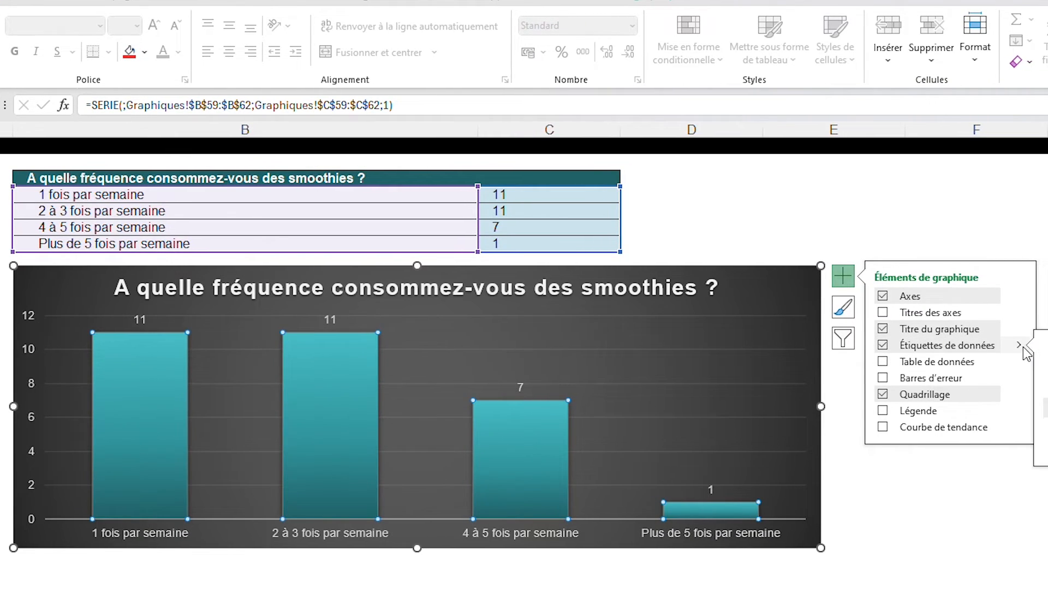
left_click(1047, 428)
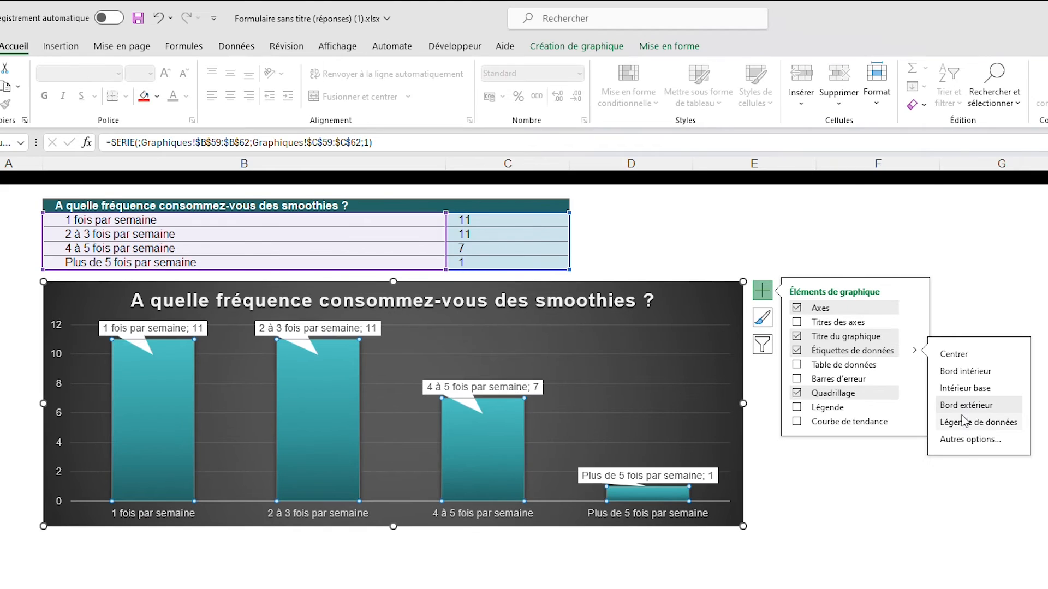
Deselect the frequency chart and paste a copy of the black separator row beneath it
left_click(180, 586)
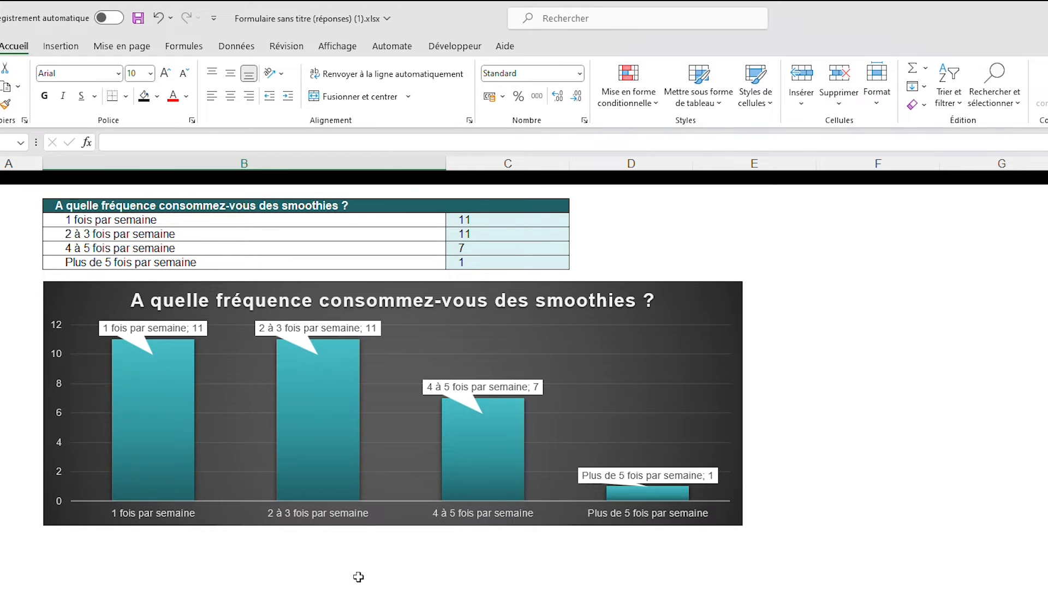
left_click(434, 566)
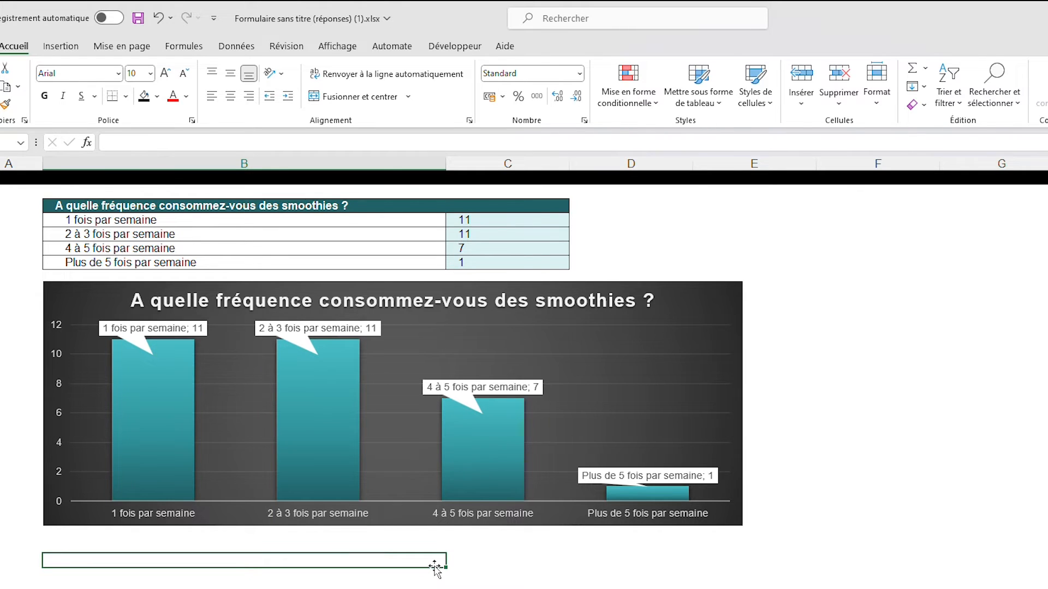
scroll(524, 382, "down", 2)
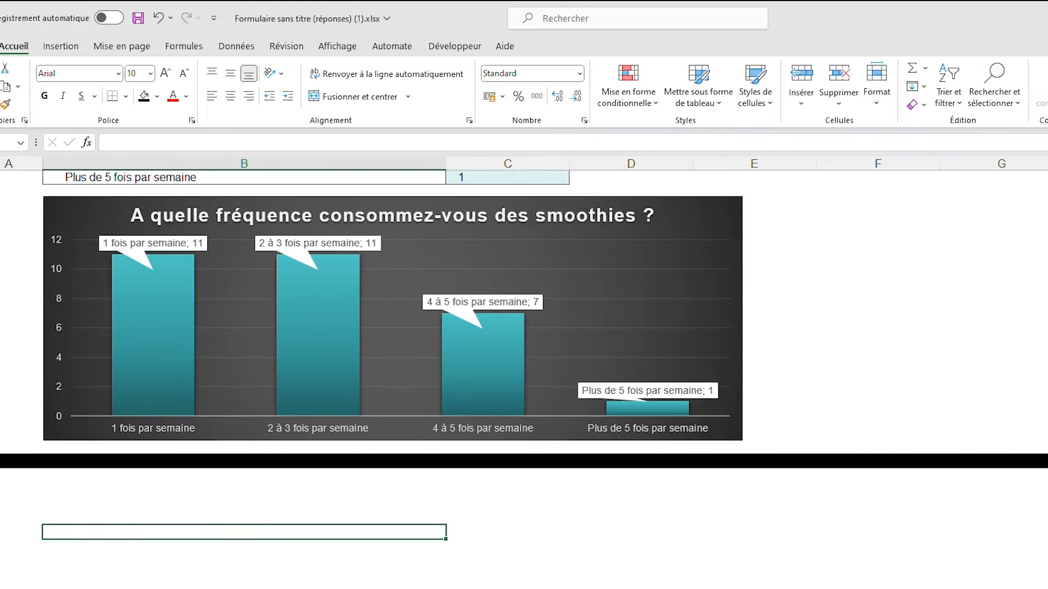
scroll(524, 382, "down", 7)
scroll(524, 382, "up", 1)
Copy the criteria ranking table (rows 23 to 29) from Tris to row 84 of Graphiques and close the shape format pane
left_click(121, 543)
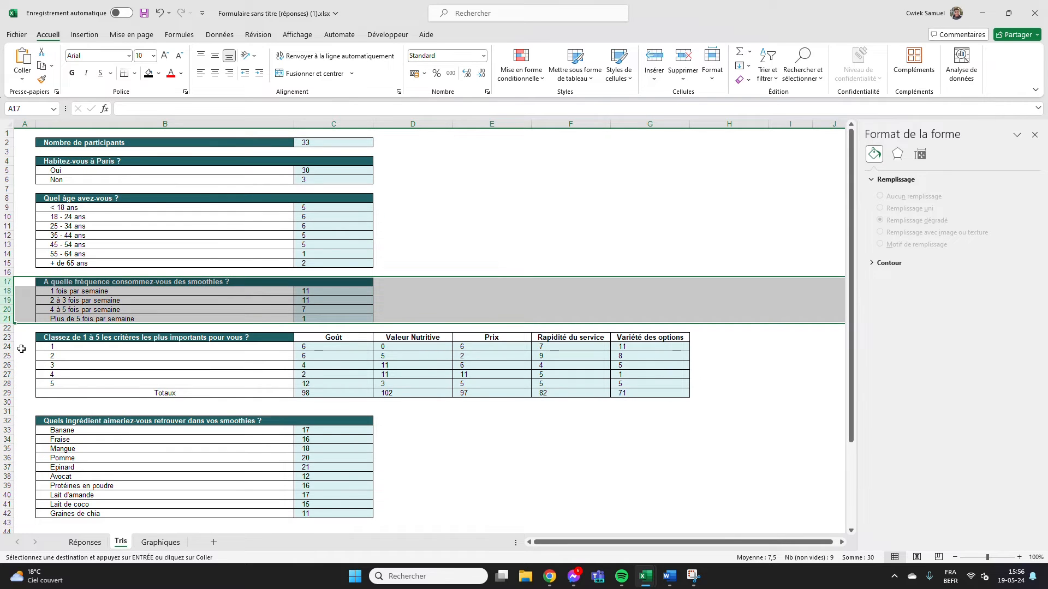
left_click_drag(6, 337, 6, 393)
key("ctrl+c")
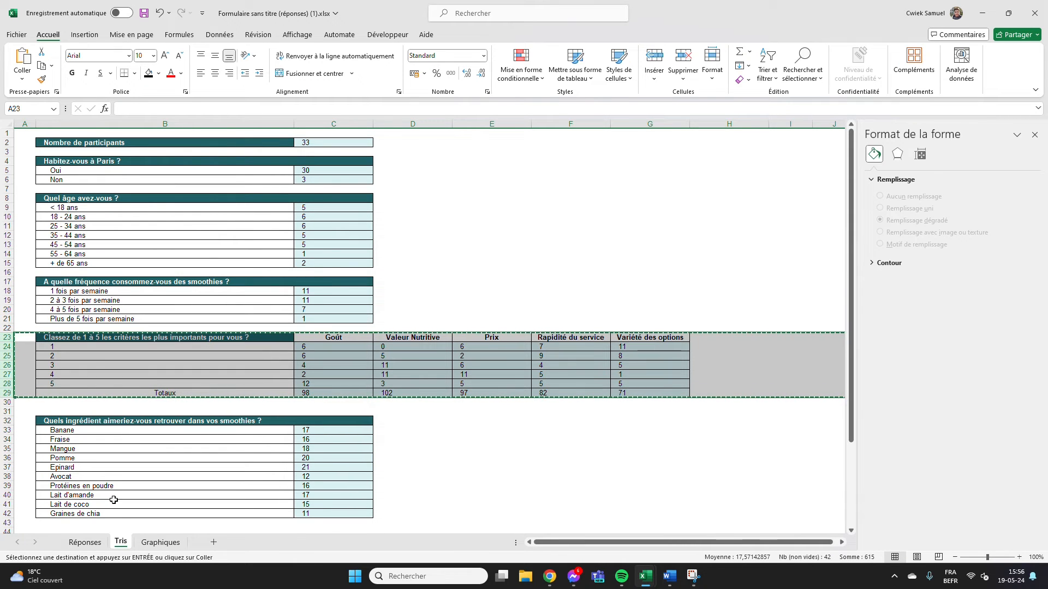
left_click(150, 547)
left_click(9, 179)
key("ctrl+v")
left_click(331, 389)
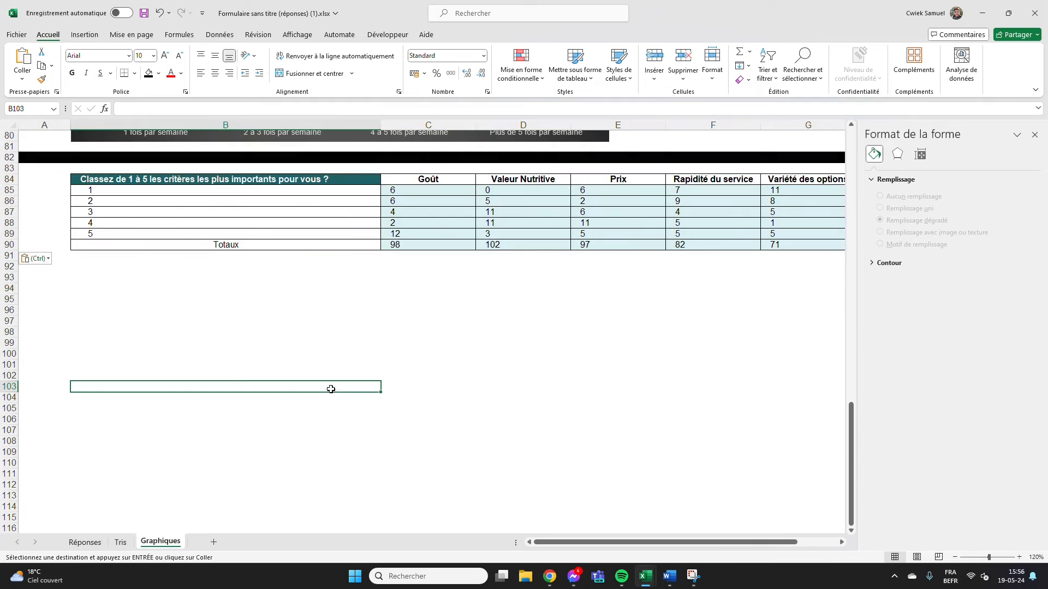
left_click(1035, 135)
Insert the recommended clustered column chart (Histogramme groupé) from the criteria table B84:G89, including the question title but excluding Totaux
left_click(241, 190)
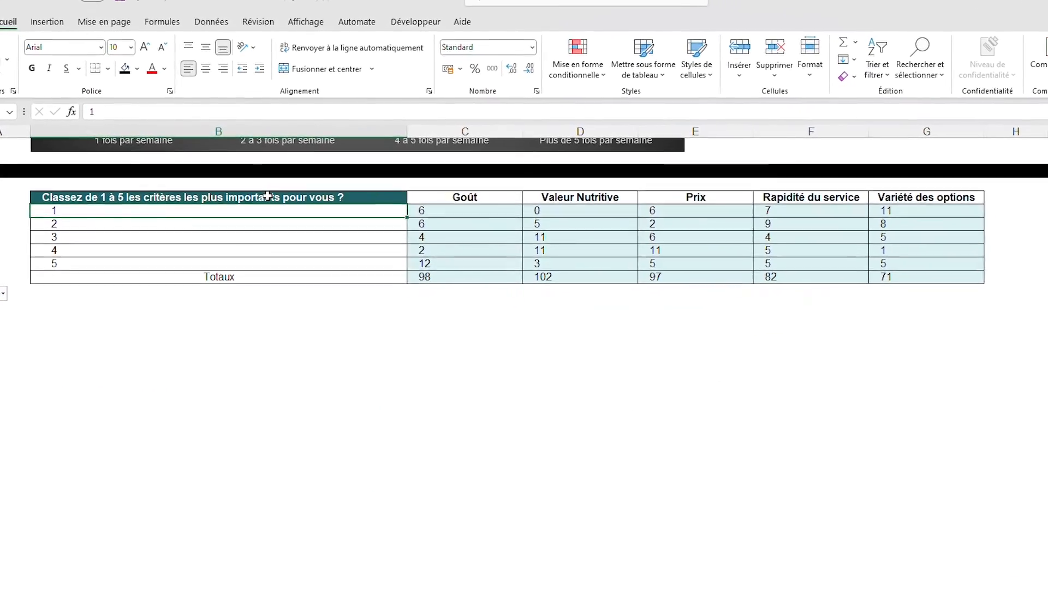
left_click_drag(487, 204, 973, 204)
left_click(401, 219)
left_click_drag(401, 218, 948, 273)
left_click_drag(404, 203, 928, 276)
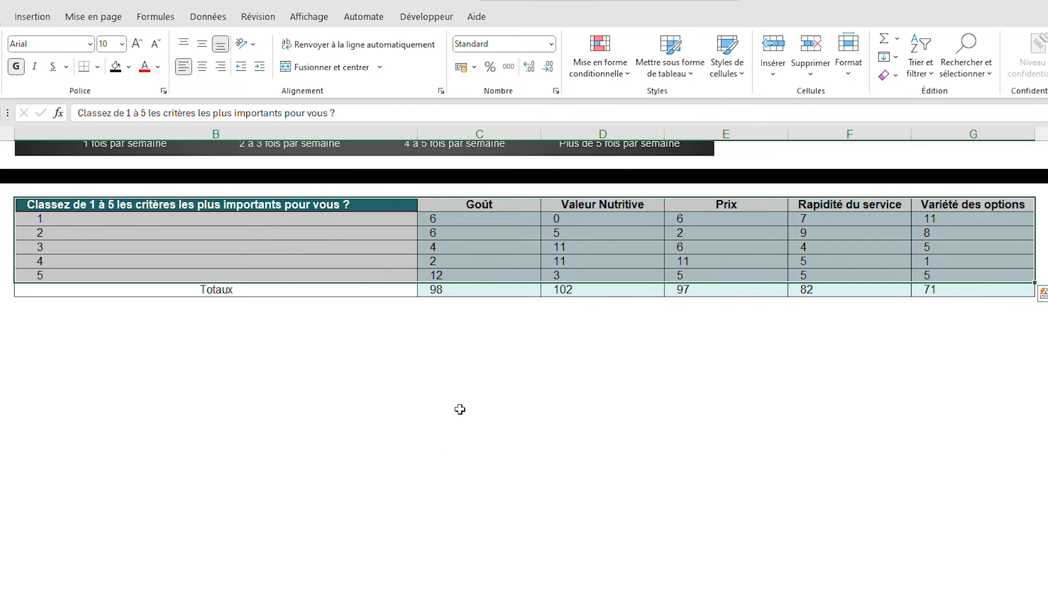
left_click(34, 17)
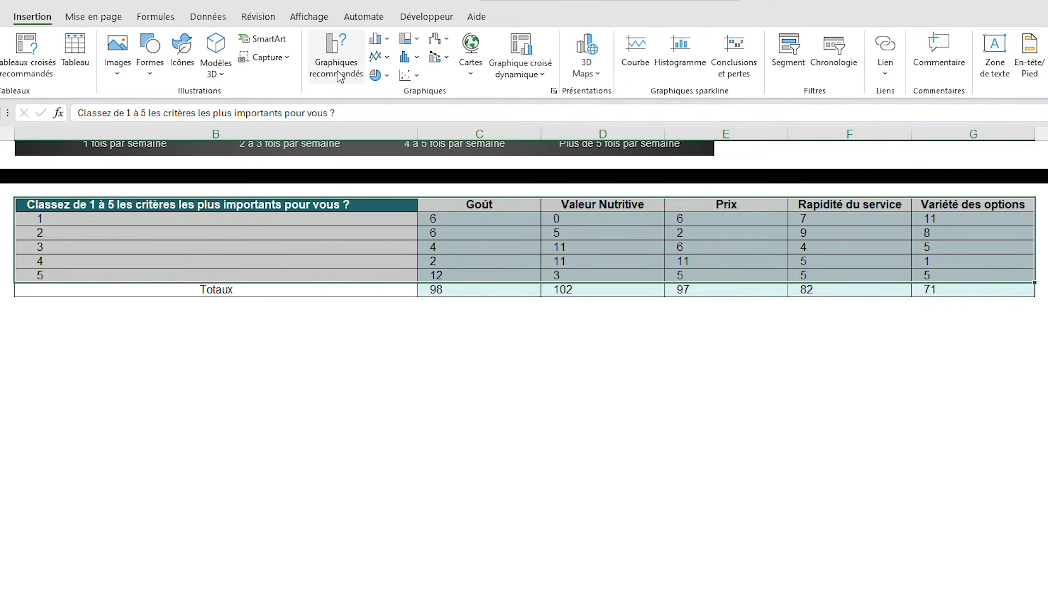
left_click(349, 47)
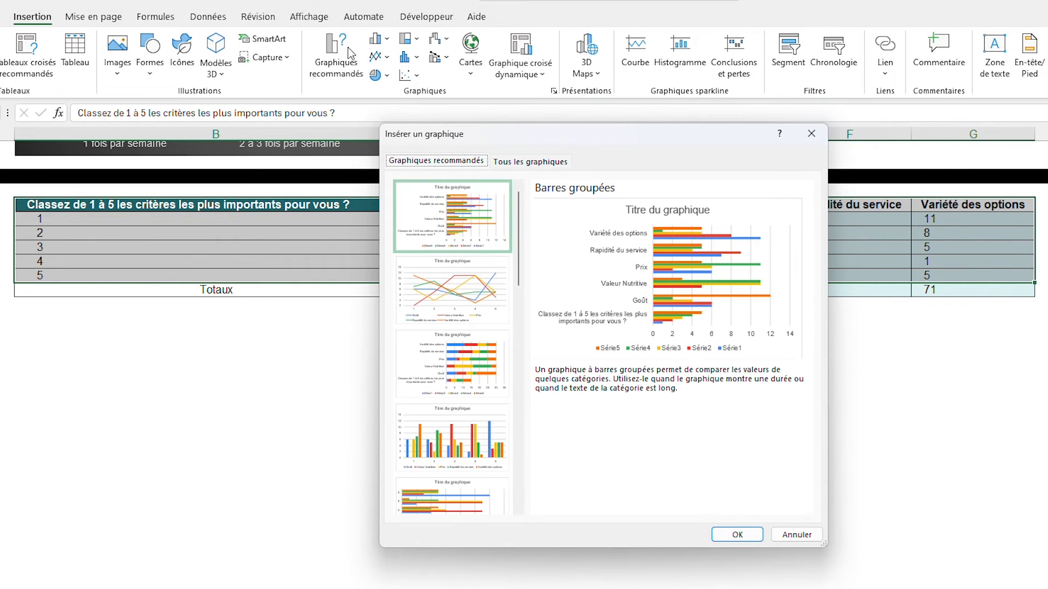
left_click(481, 425)
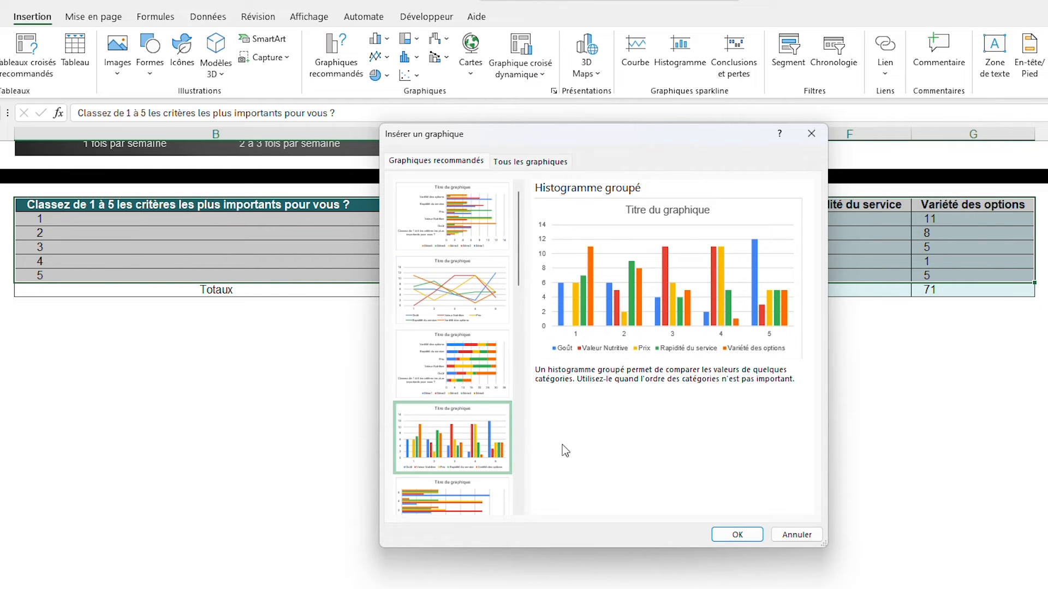
left_click(747, 536)
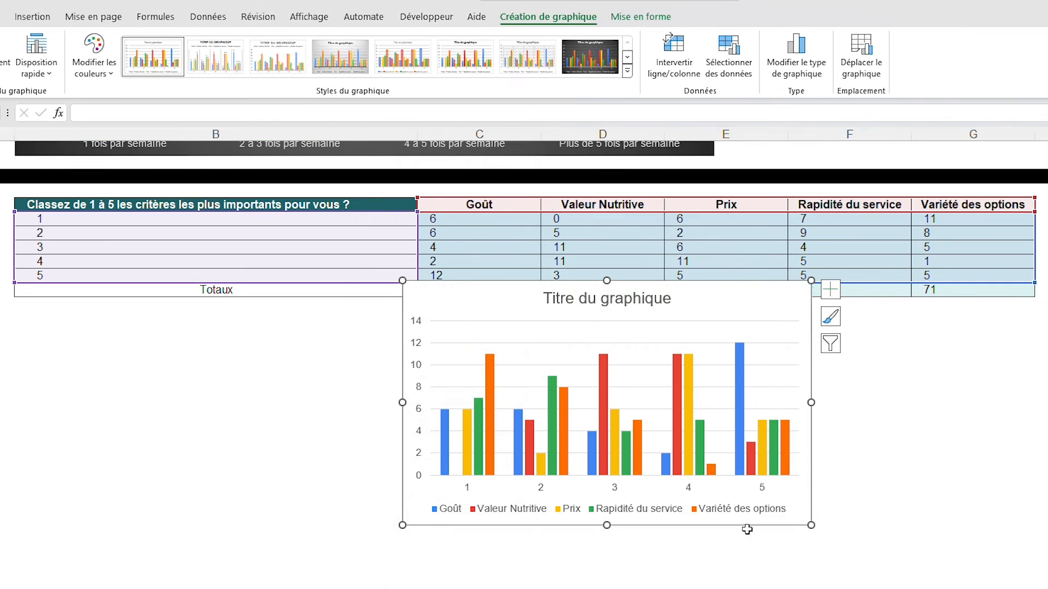
Try the dark style and swapped rows and columns on the criteria chart beneath the table, and delete the chart
left_click_drag(715, 334, 320, 332)
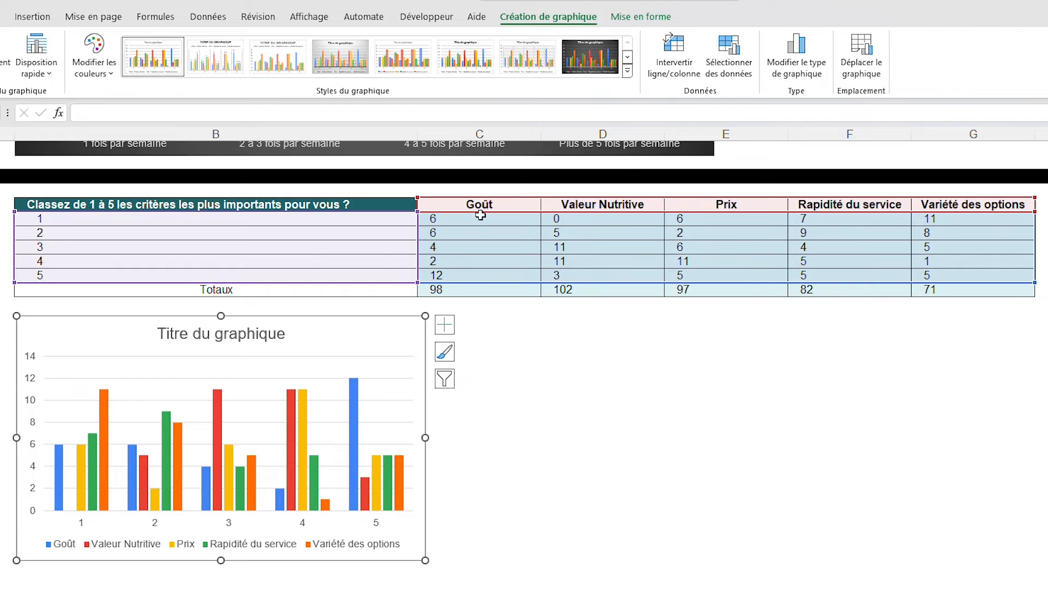
left_click(590, 56)
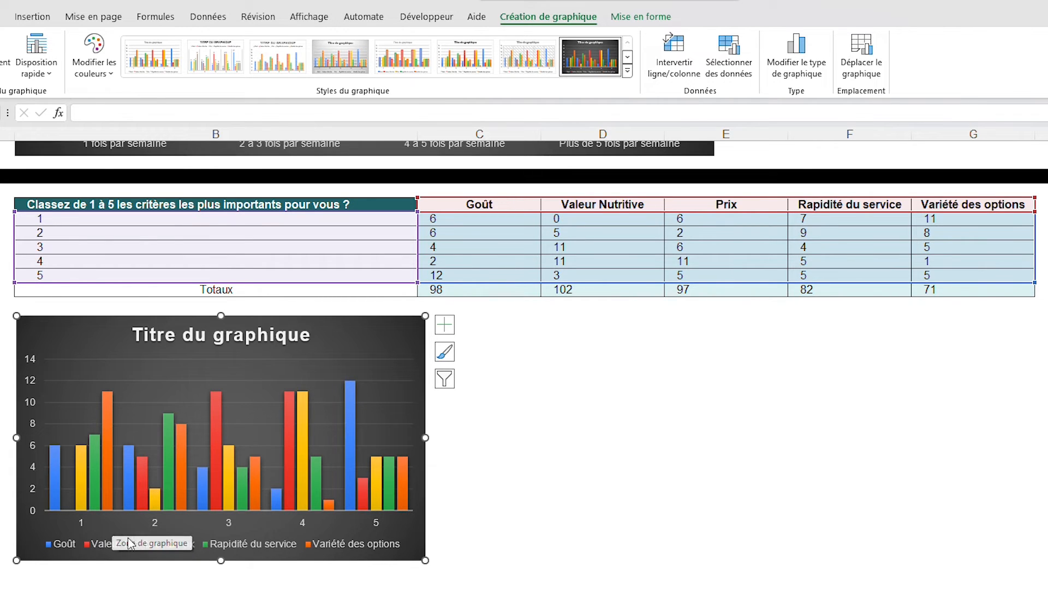
left_click(672, 69)
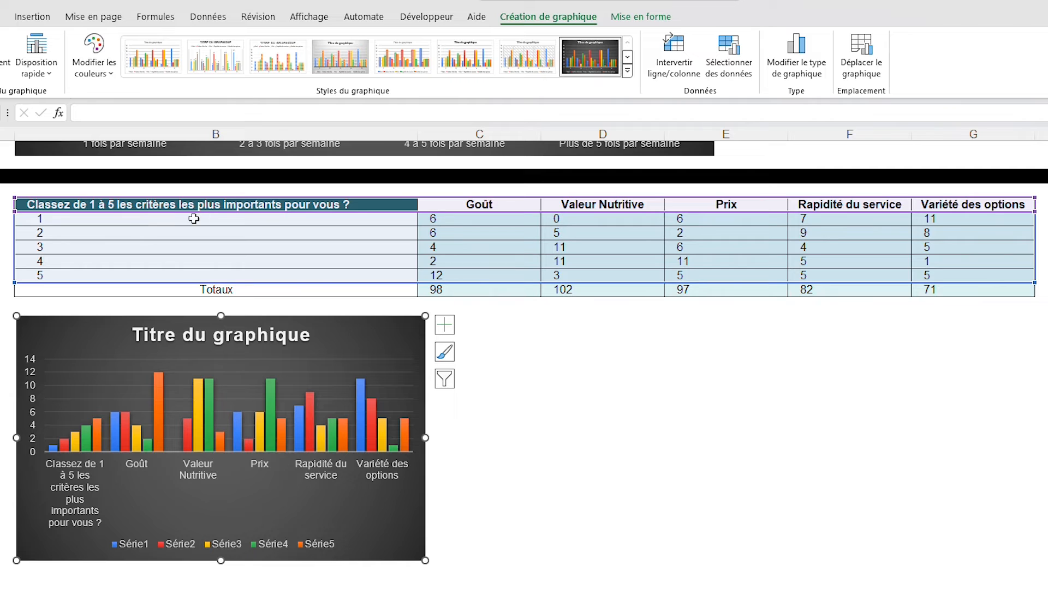
left_click(546, 334)
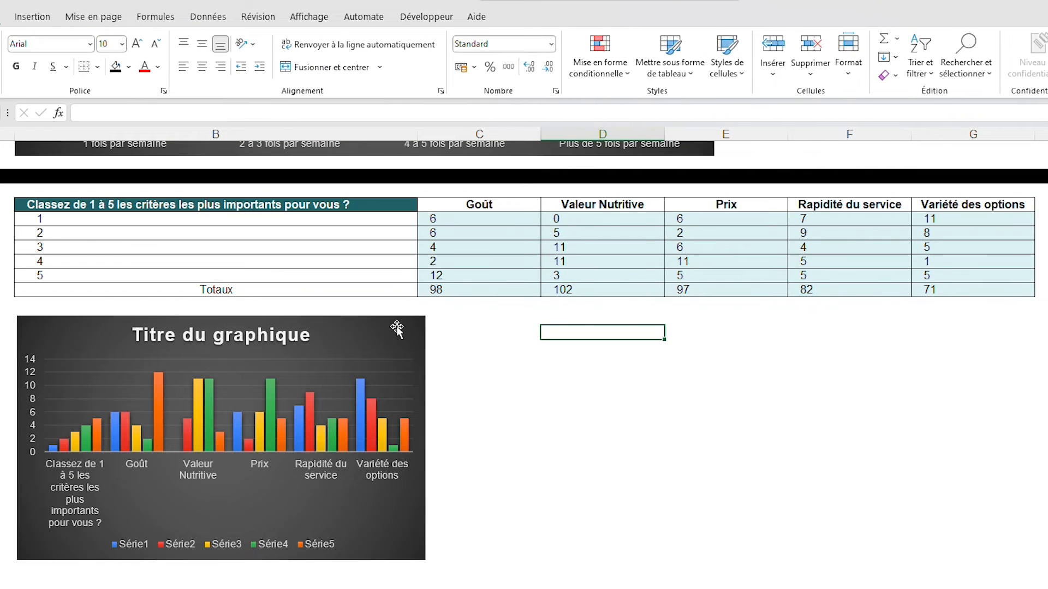
left_click(397, 328)
key("Delete")
Move the question title from B84 out of the criteria table to cell I84
left_click(374, 204)
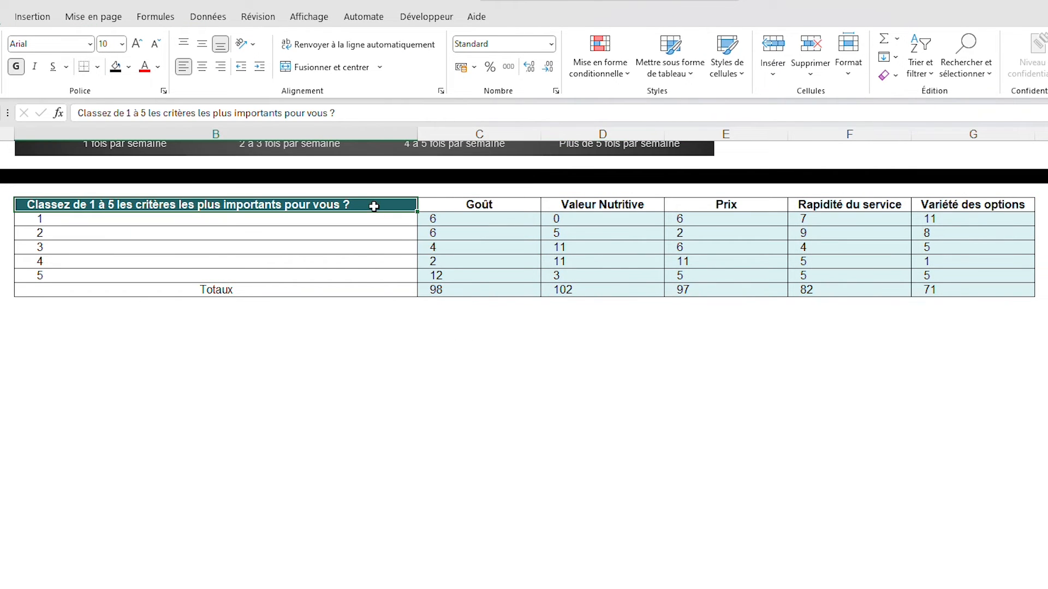
key("ctrl+c")
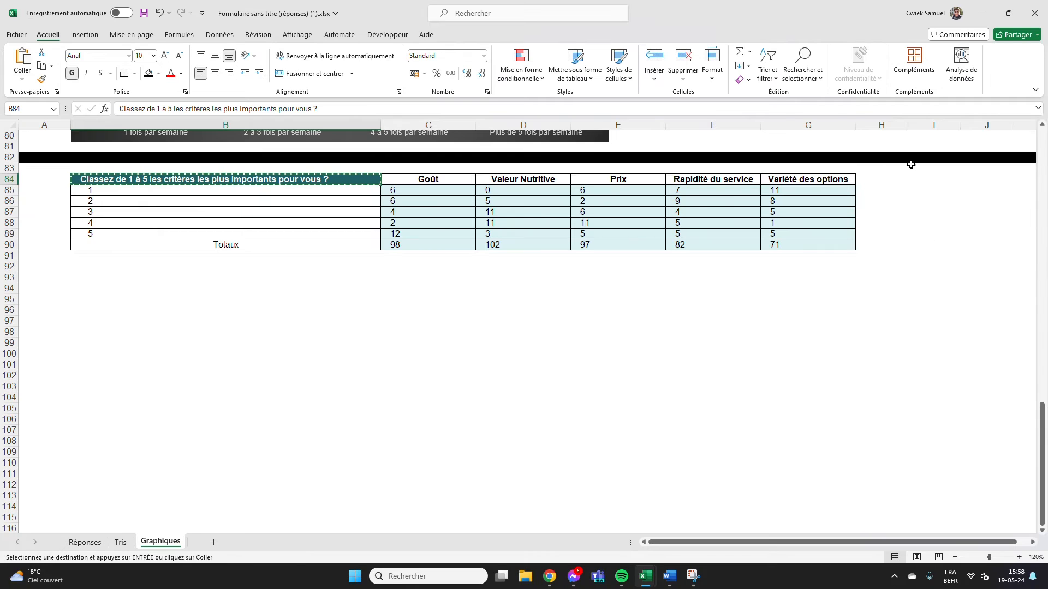
left_click(923, 181)
key("ctrl+v")
left_click(801, 300)
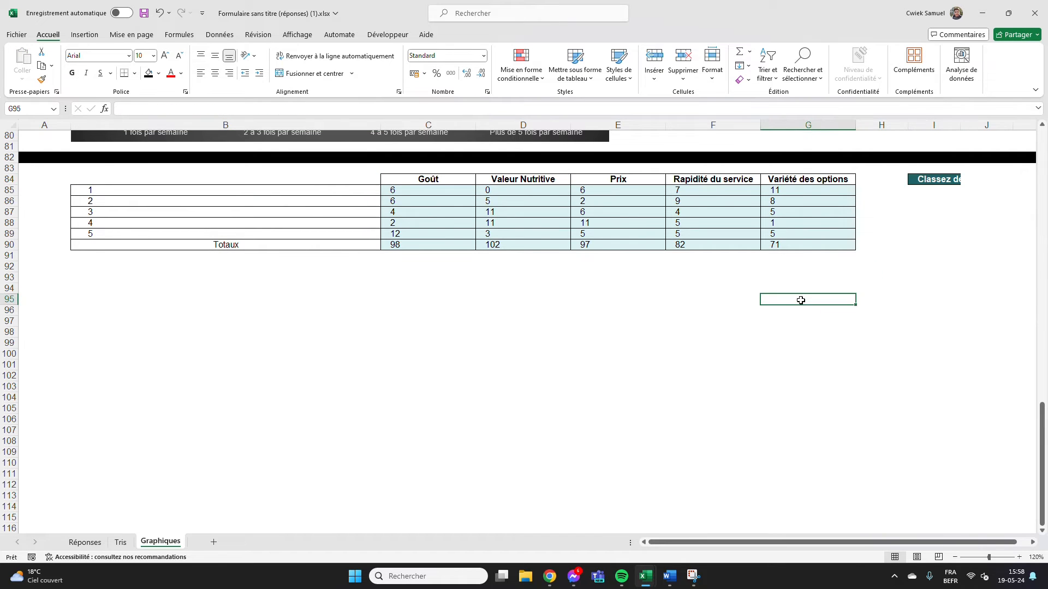
Insert the recommended clustered column chart (Histogramme groupé) from range B84:G89, with its header corner cell empty
left_click_drag(369, 180, 786, 233)
left_click(85, 35)
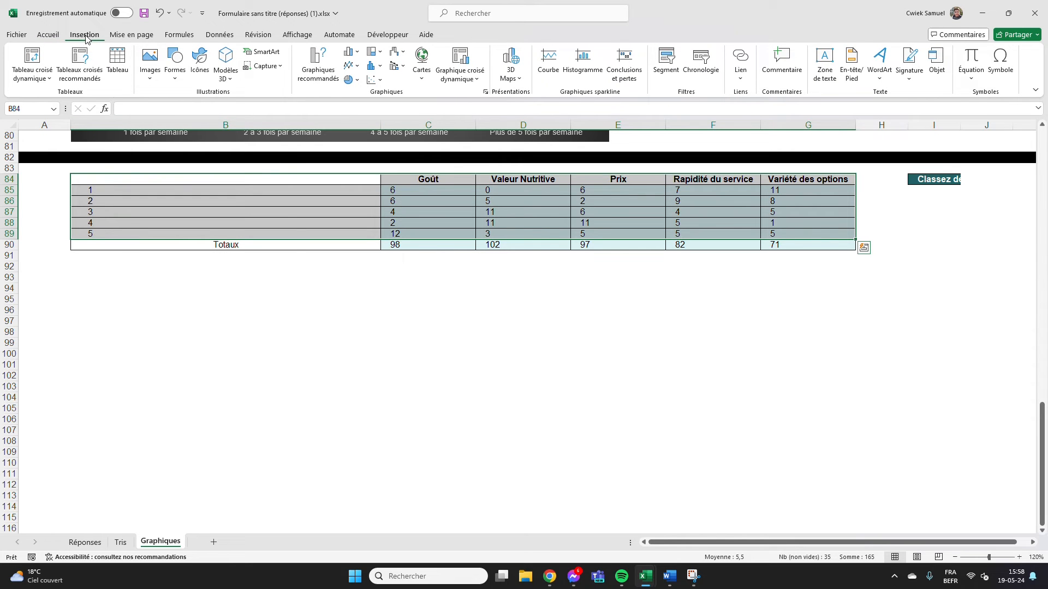
left_click(318, 63)
left_click(409, 354)
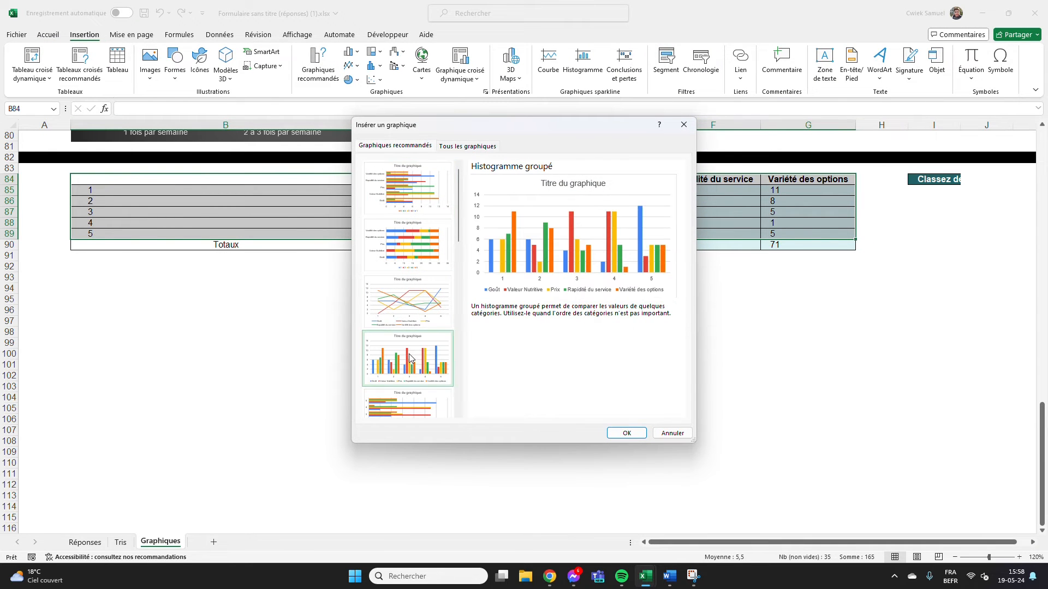
left_click(626, 433)
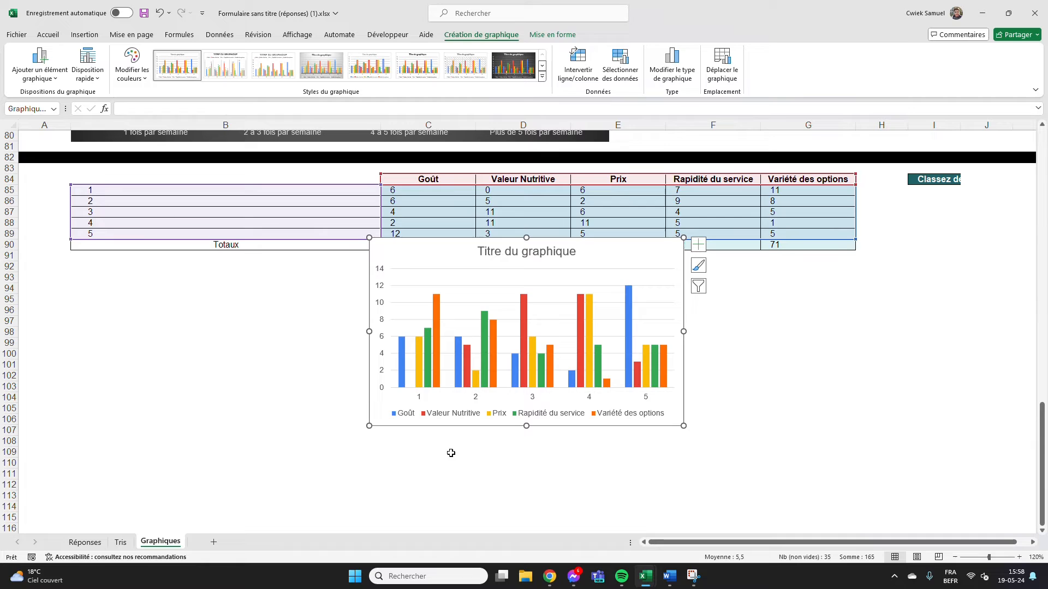
Apply the dark chart style to the new criteria chart and place it beneath the table, aligned with column B
left_click(513, 65)
left_click_drag(614, 253, 316, 279)
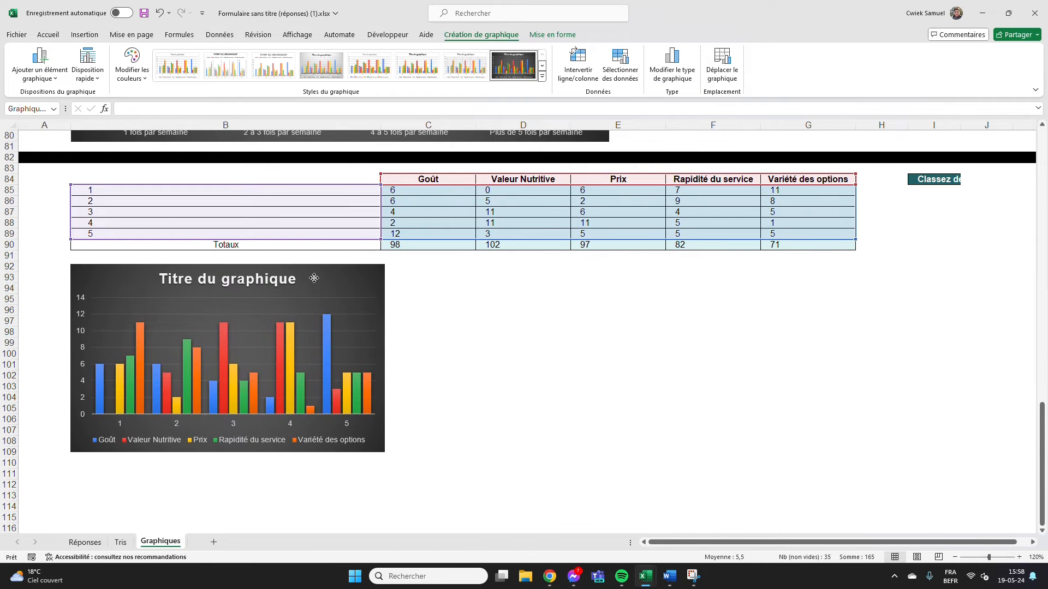
Switch the criteria chart's rows and columns, widen it to about the end of column D and deselect it
left_click(576, 61)
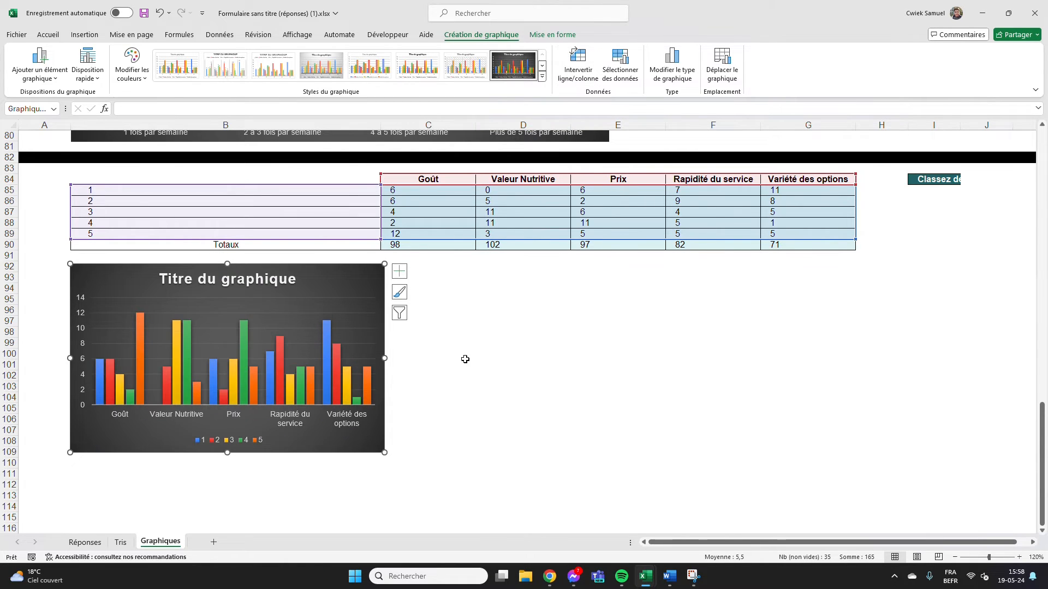
left_click_drag(384, 452, 572, 442)
left_click(713, 376)
Move the question title from I84 back to B84 and narrow the criteria chart to just past column B
left_click(932, 178)
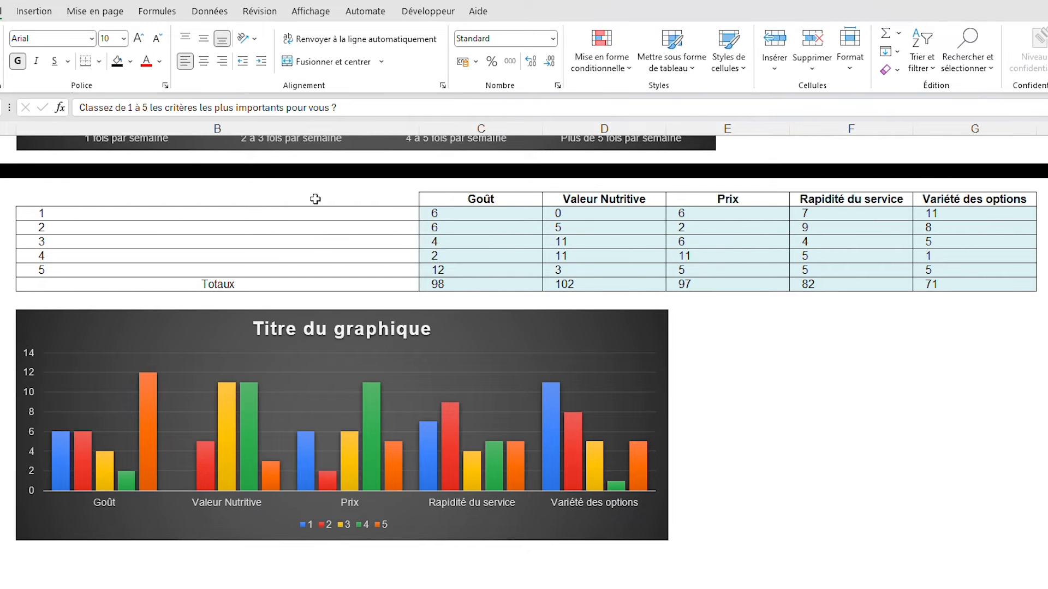
left_click(801, 411)
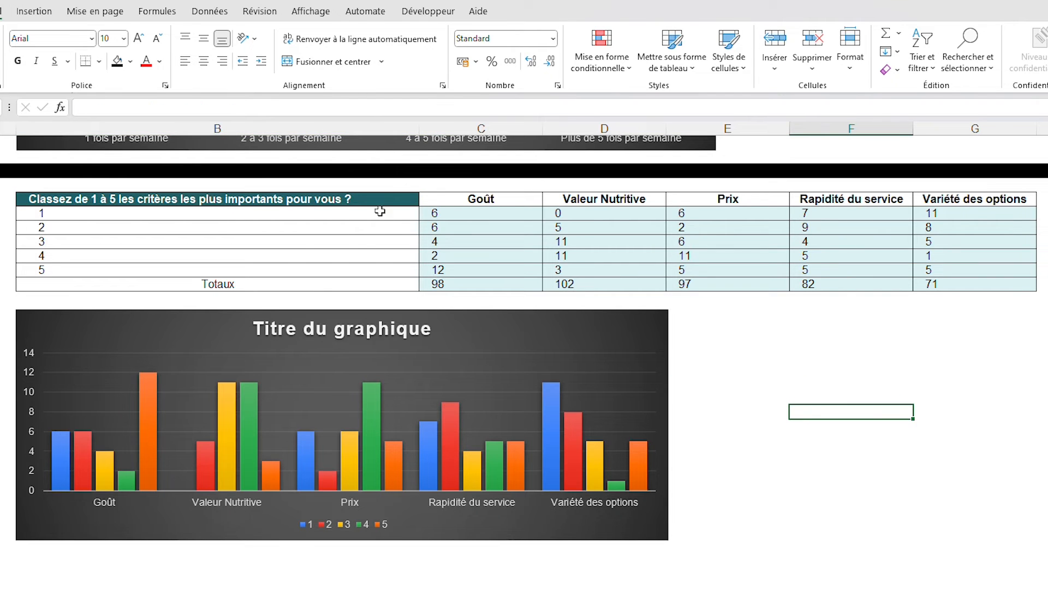
left_click(433, 311)
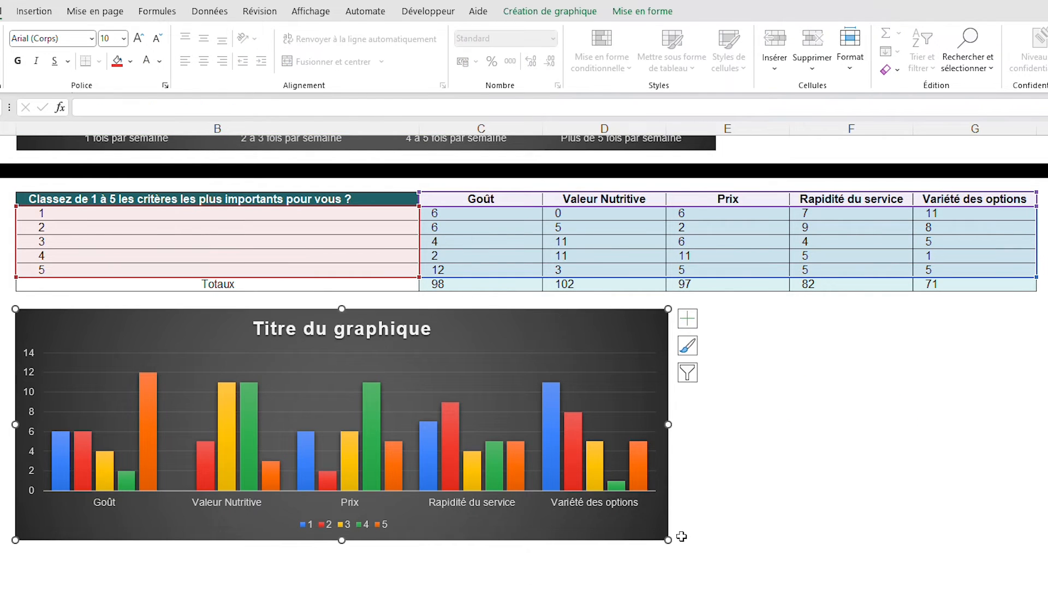
left_click_drag(666, 540, 435, 563)
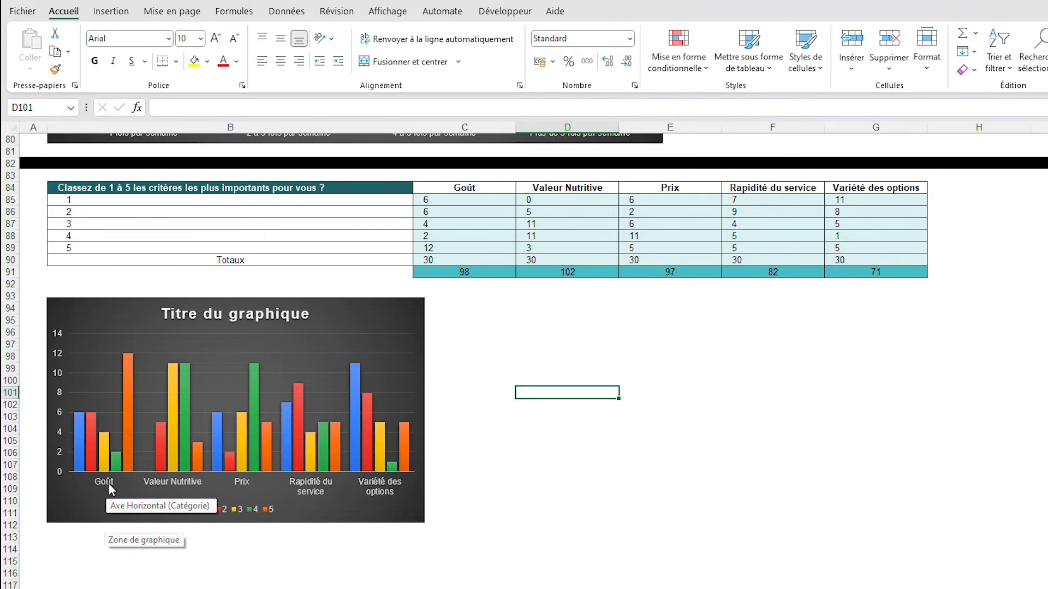
Title the criteria chart "Classez les critères du plus au moins importants" and widen it into column D so the title fits on one line
mouse_move(132, 360)
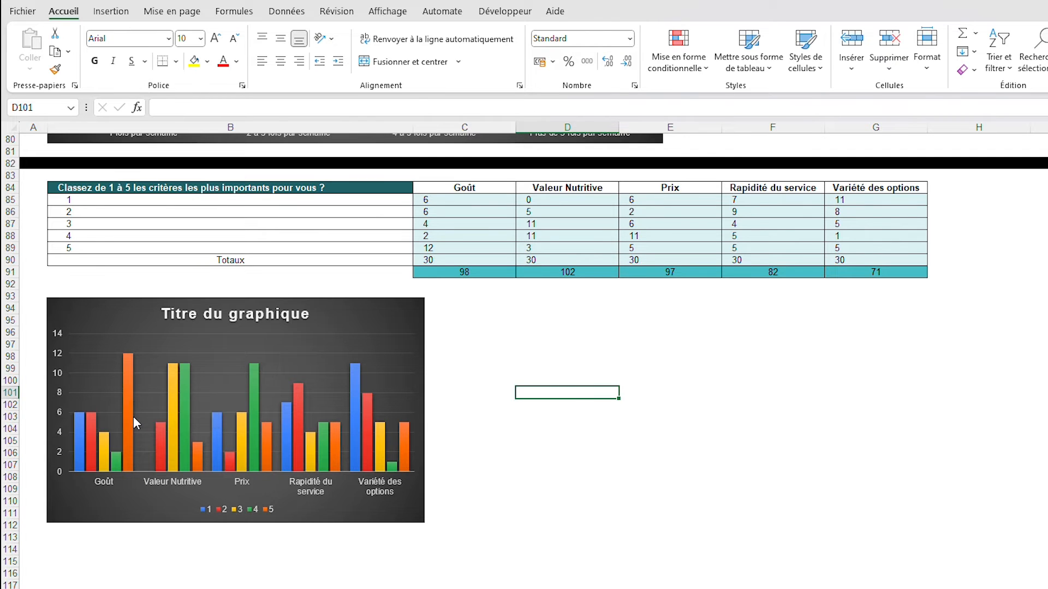
left_click(346, 311)
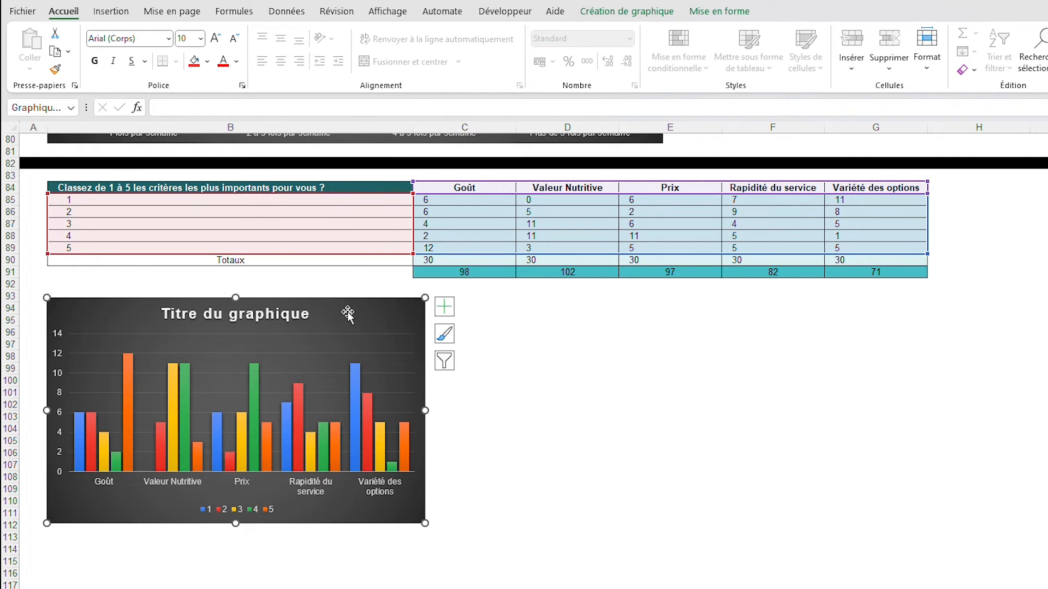
left_click(267, 319)
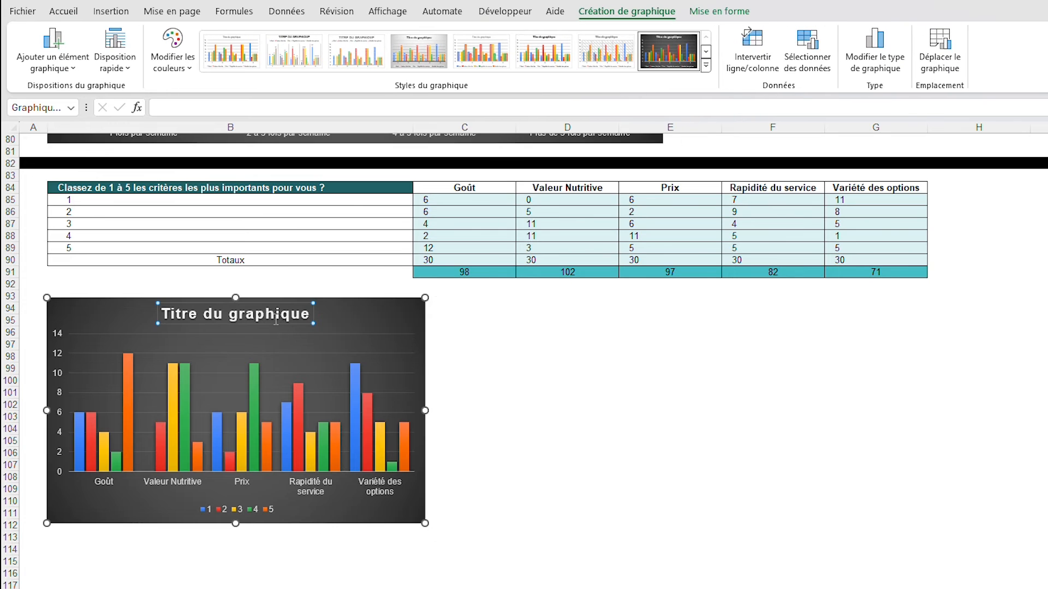
double_click(275, 322)
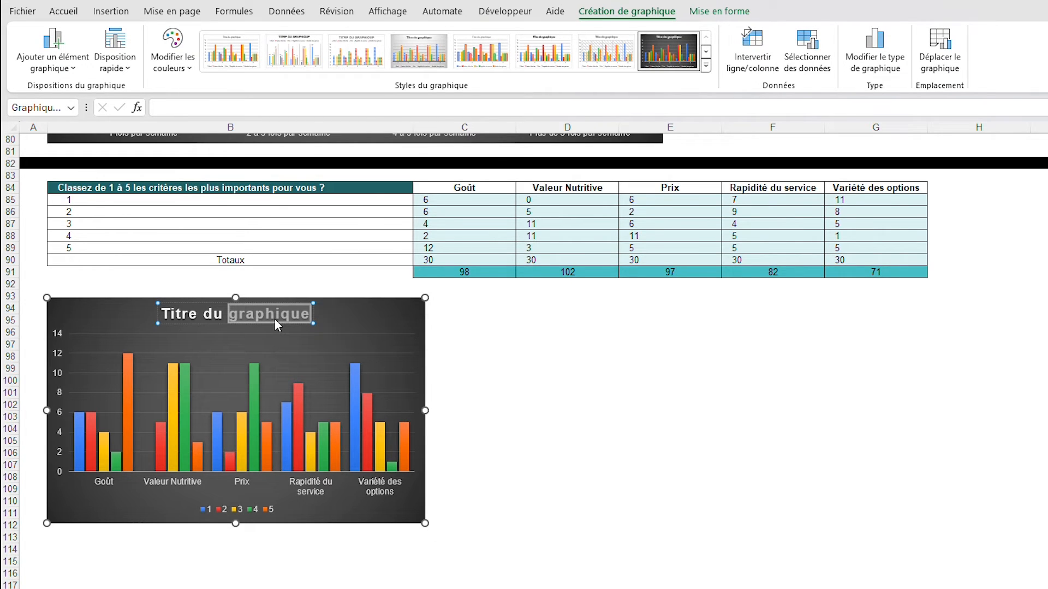
key("ctrl+a")
type("Classez les critères du plus au moins importants")
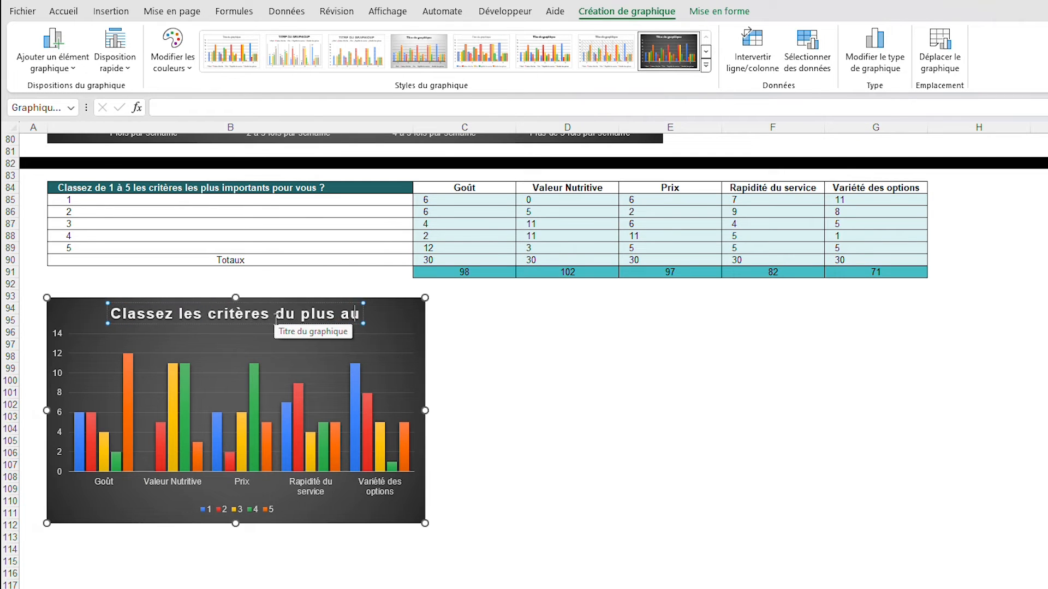
left_click(415, 409)
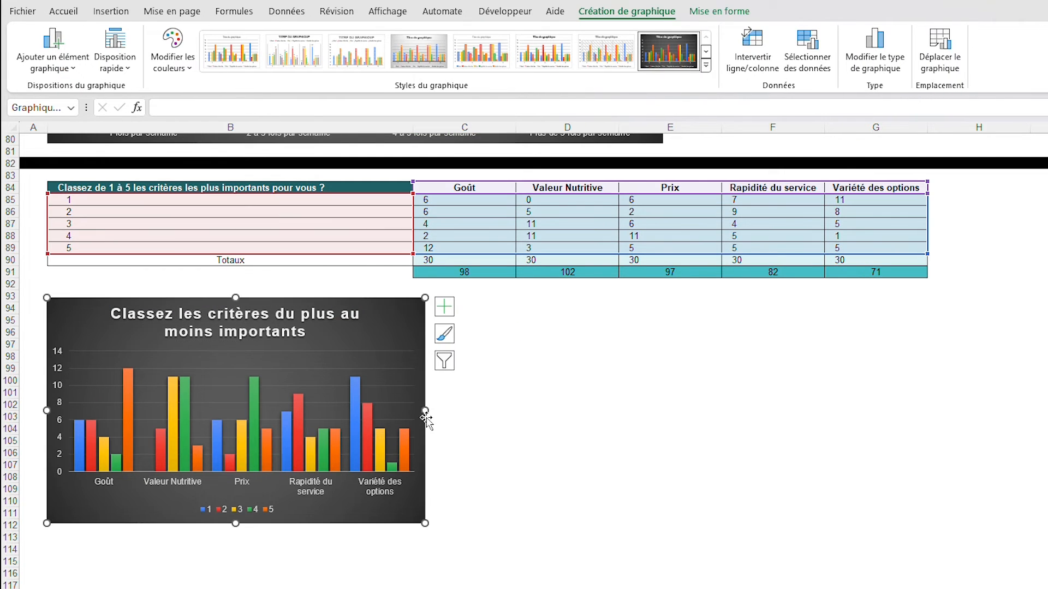
left_click_drag(426, 410, 574, 411)
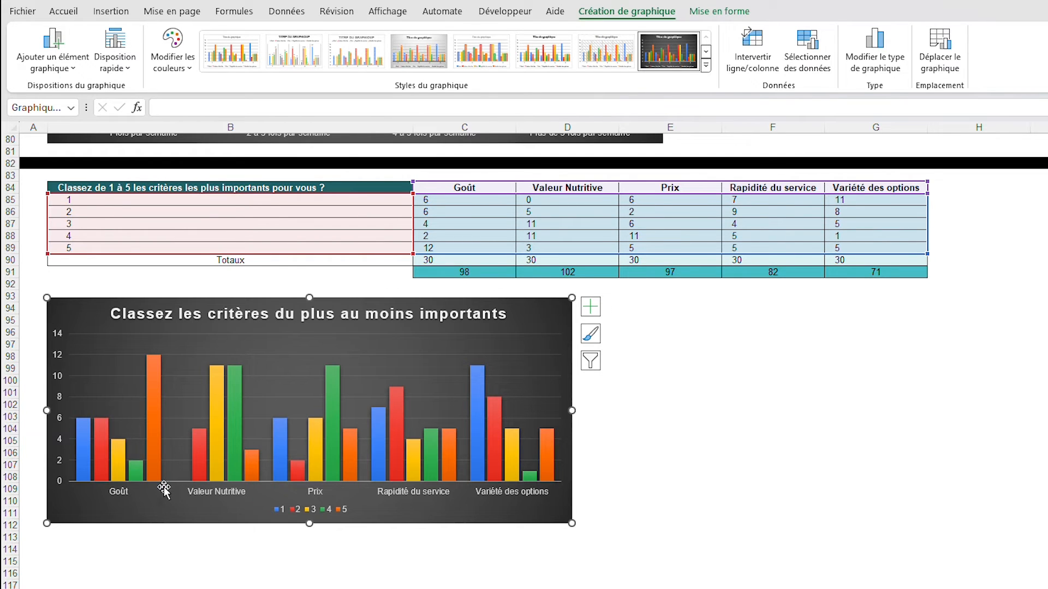
Fill series 1 of the criteria chart with the lightest teal and series 2 with the next darker light teal
left_click(87, 450)
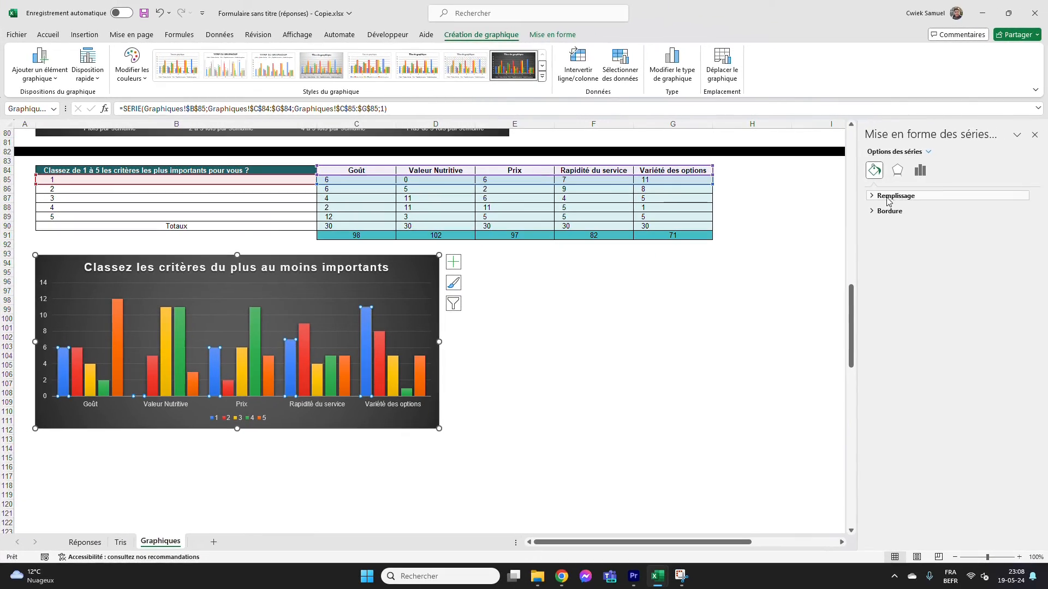
left_click(872, 197)
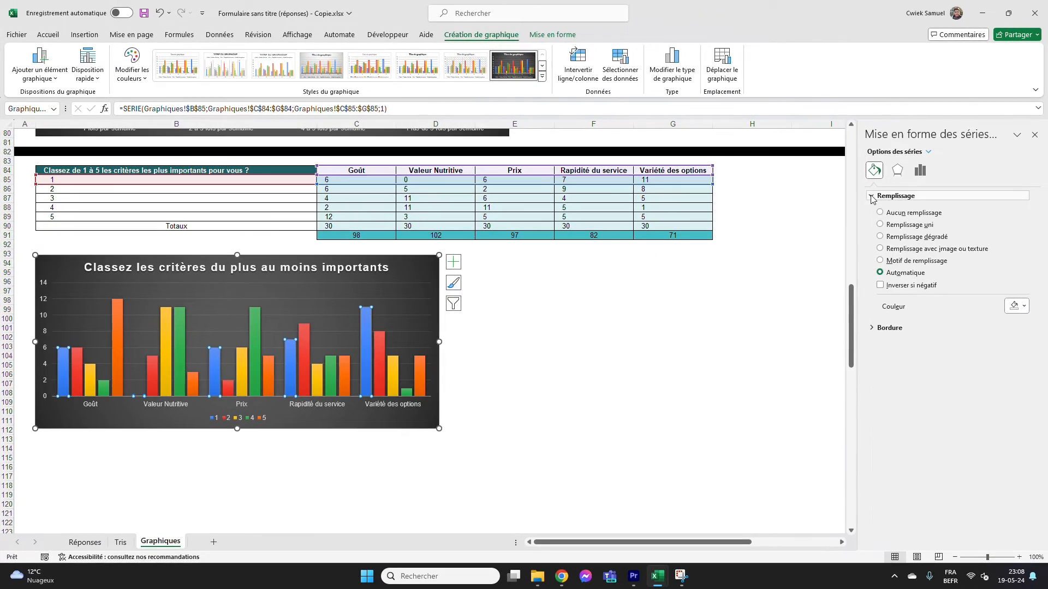
left_click(1020, 307)
left_click(1041, 359)
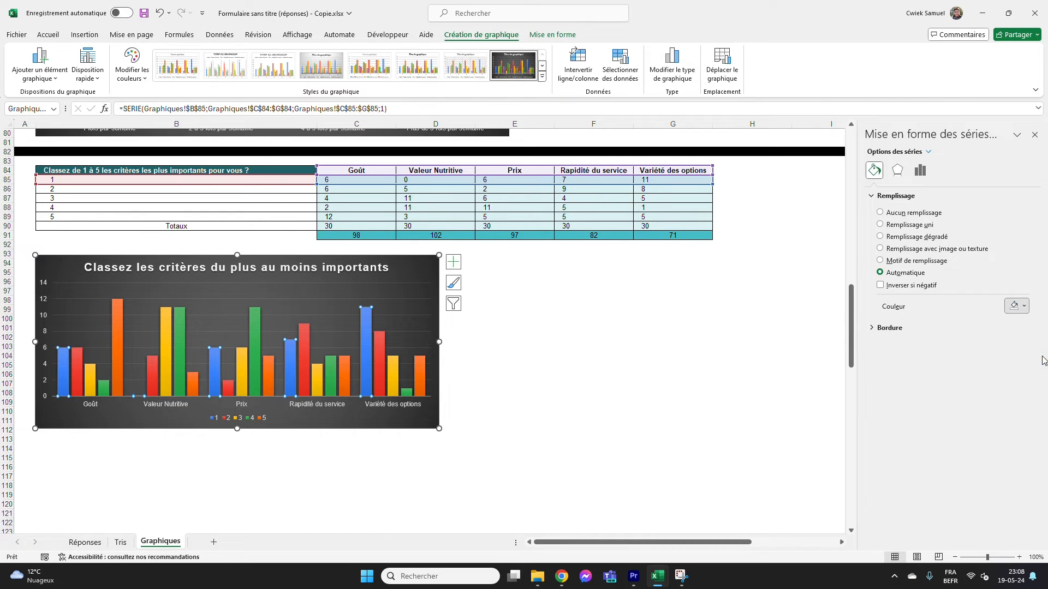
left_click(80, 384)
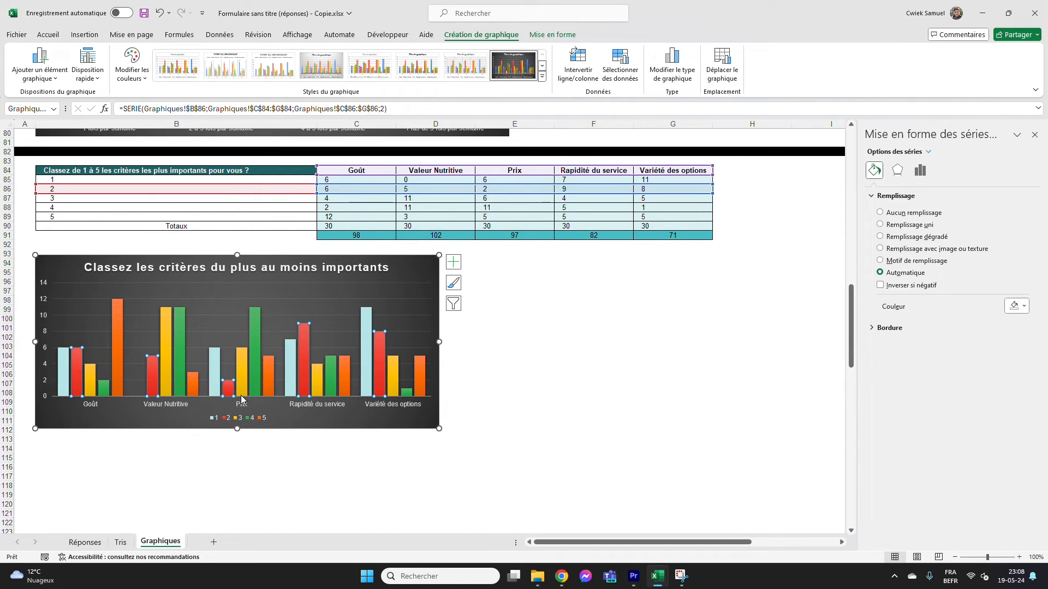
left_click(1020, 307)
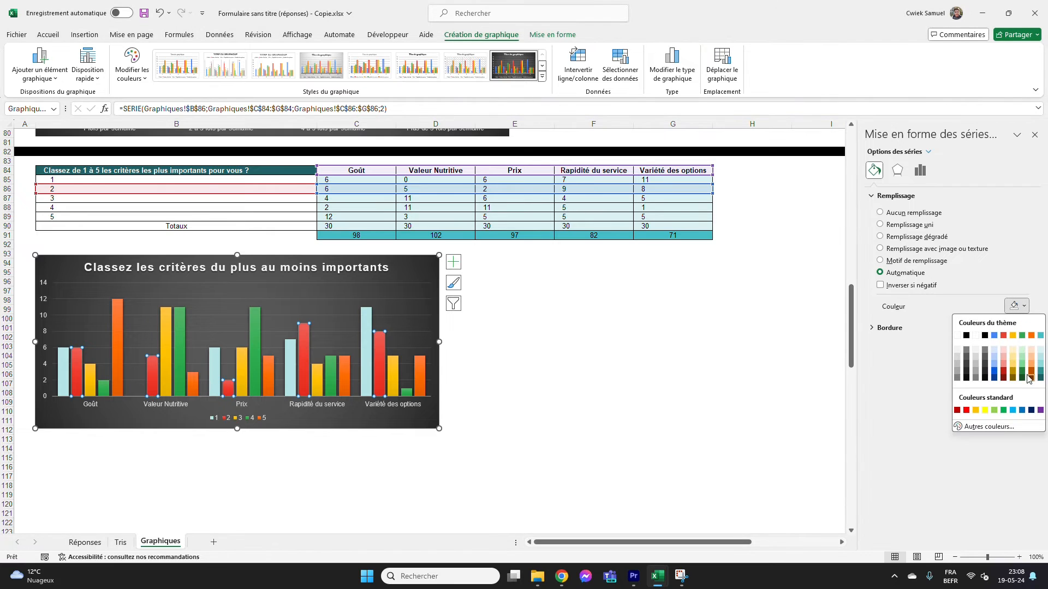
left_click(1042, 367)
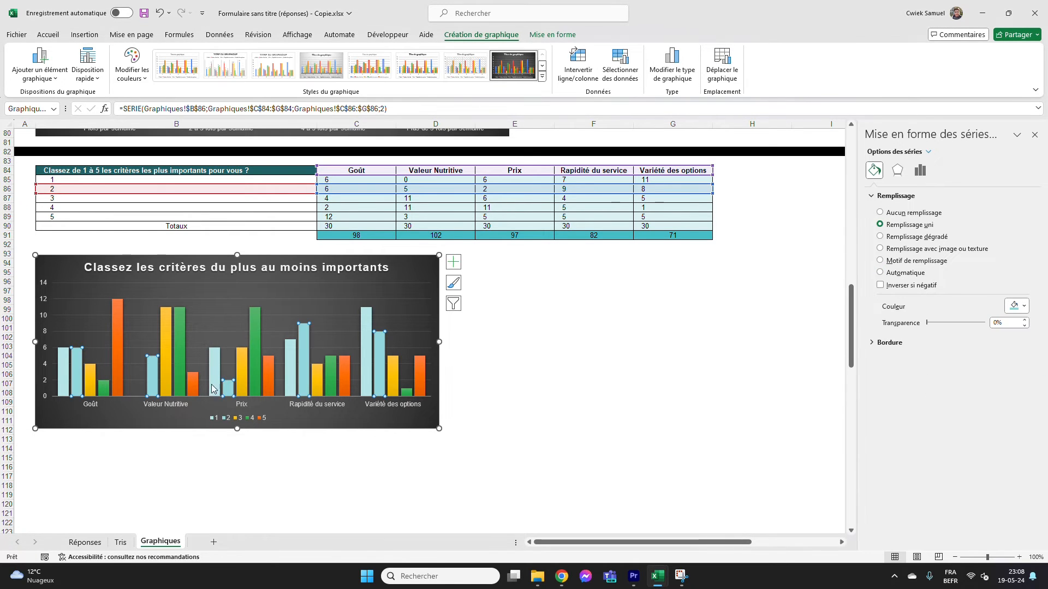
Fill series 3 of the criteria chart with medium teal and series 4 with a darker teal
left_click(89, 385)
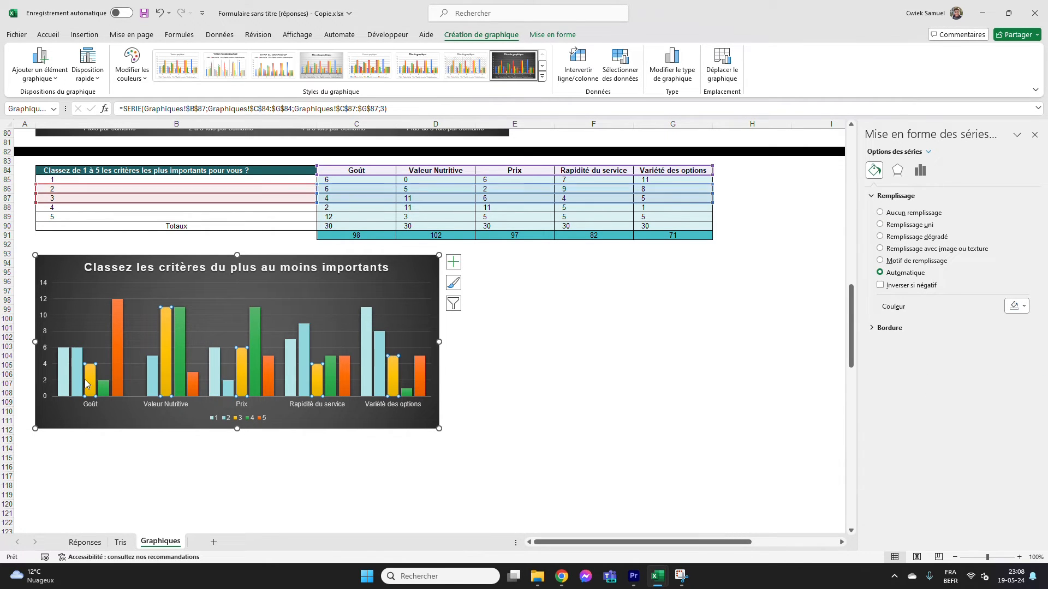
left_click(1020, 307)
left_click(1042, 369)
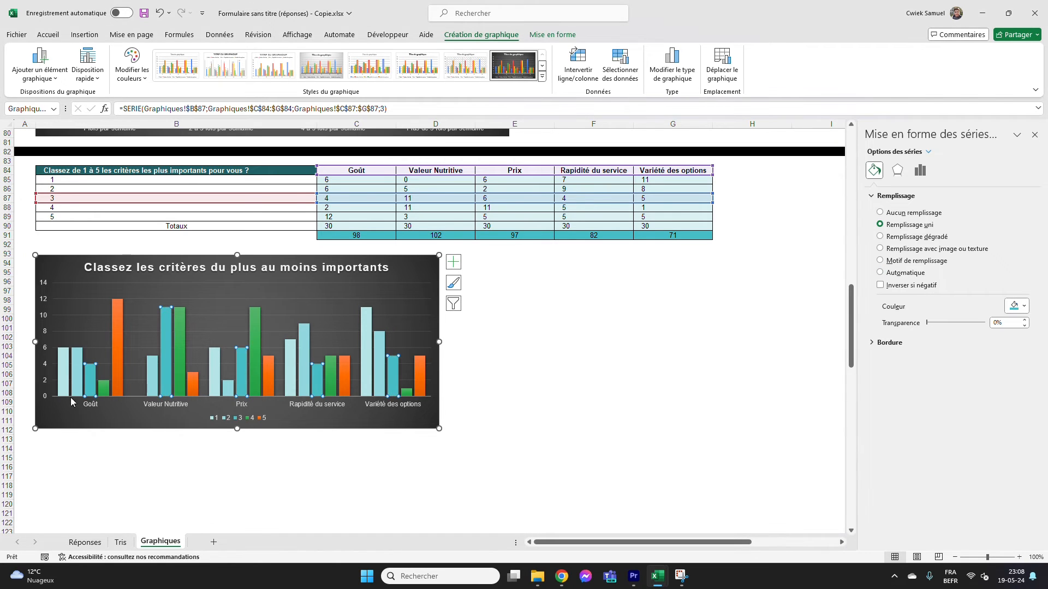
left_click(104, 388)
left_click(1015, 307)
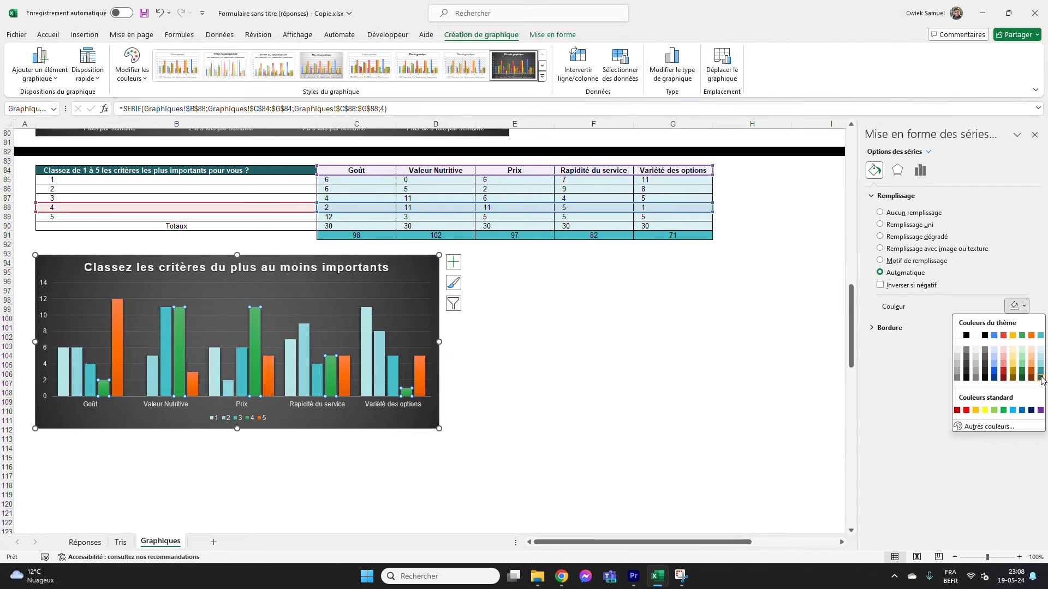
left_click(1040, 376)
Fill series 5 of the criteria chart with the darkest teal and deselect the chart
left_click(116, 366)
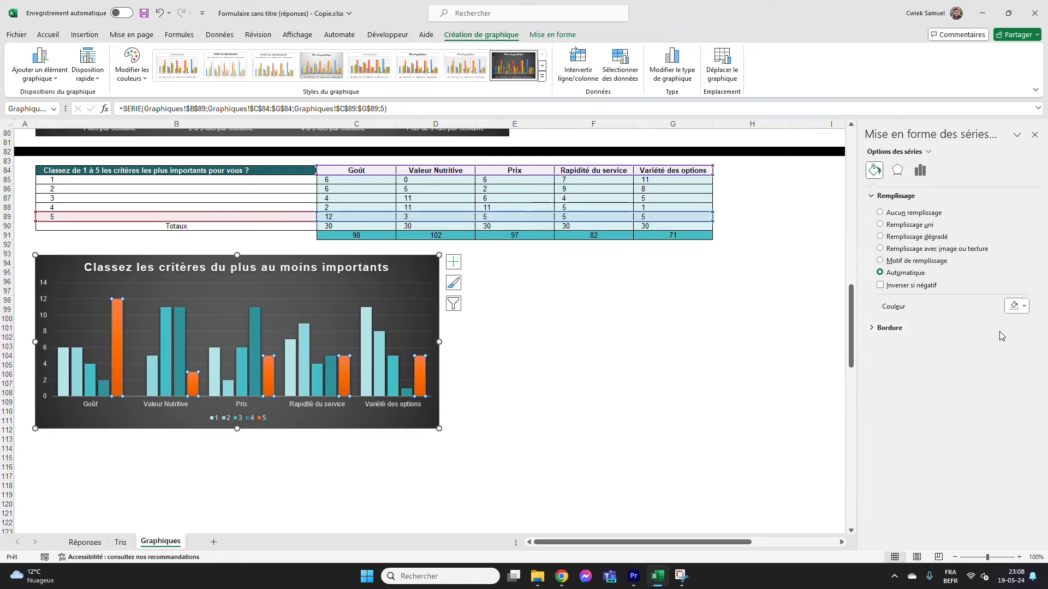
left_click(1013, 307)
left_click(1040, 376)
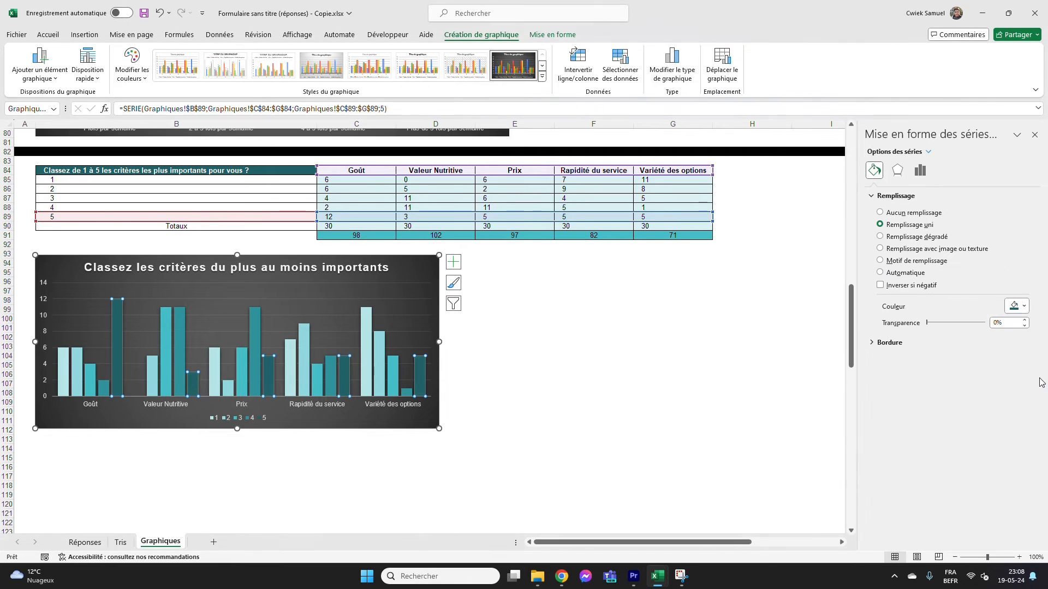
left_click(769, 413)
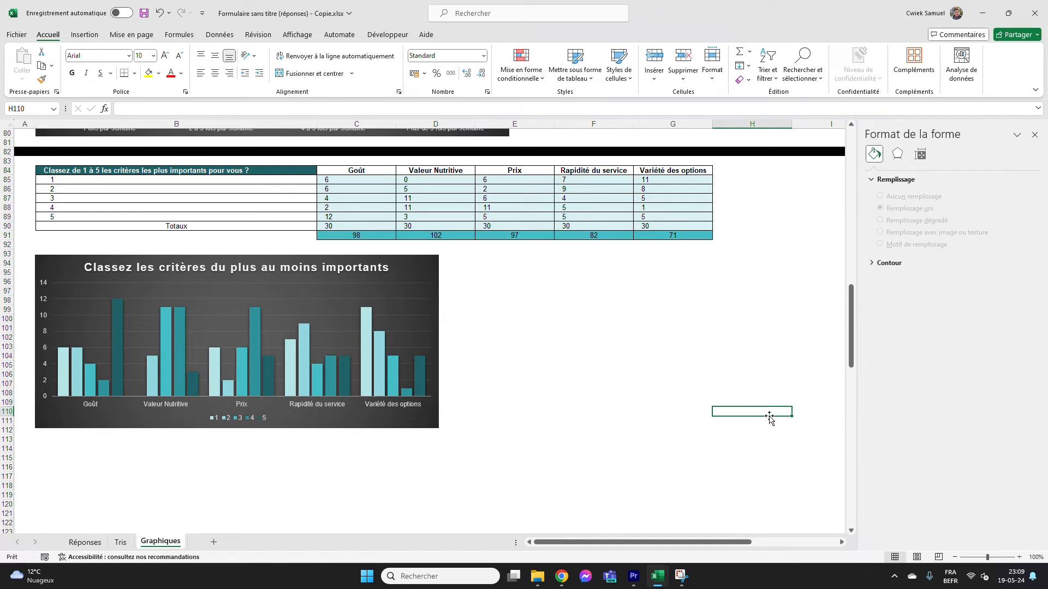
Move the question title from B84 to I84 so the table's corner cell is empty
scroll(658, 370, "up", 1)
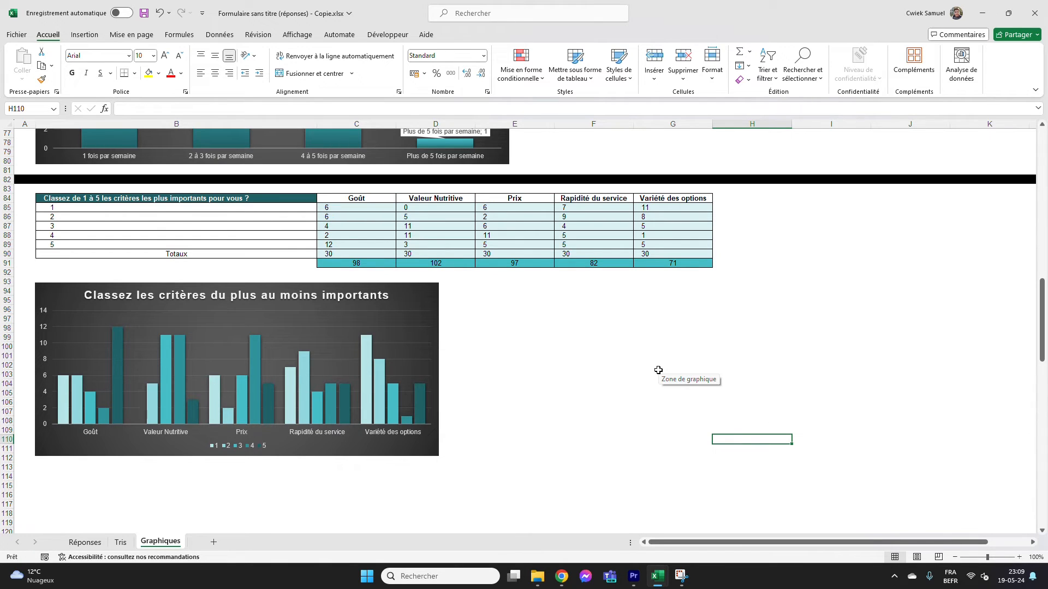
left_click(195, 200)
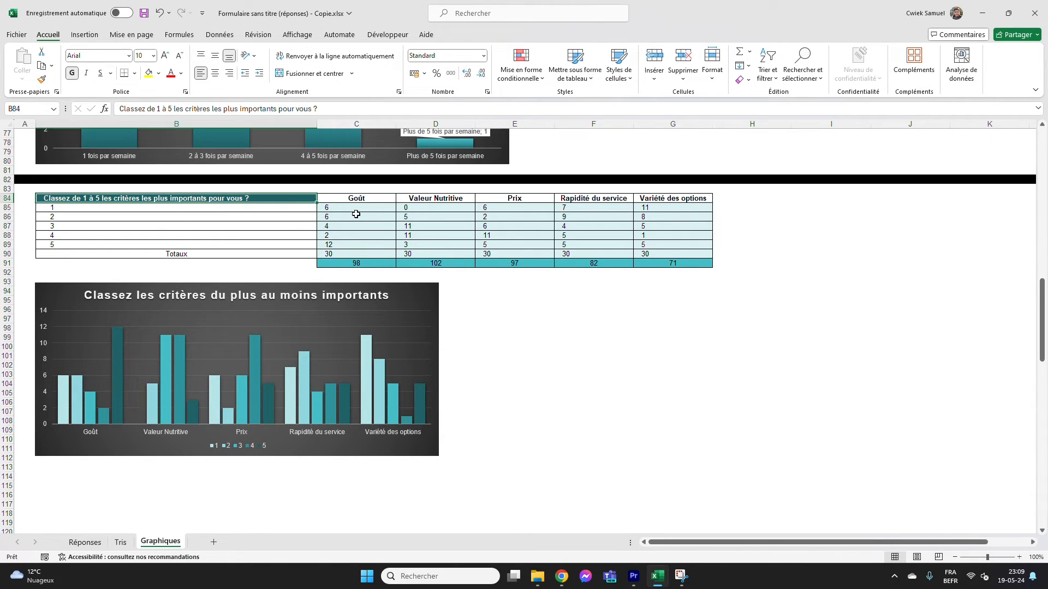
left_click_drag(316, 199, 835, 201)
left_click(857, 262)
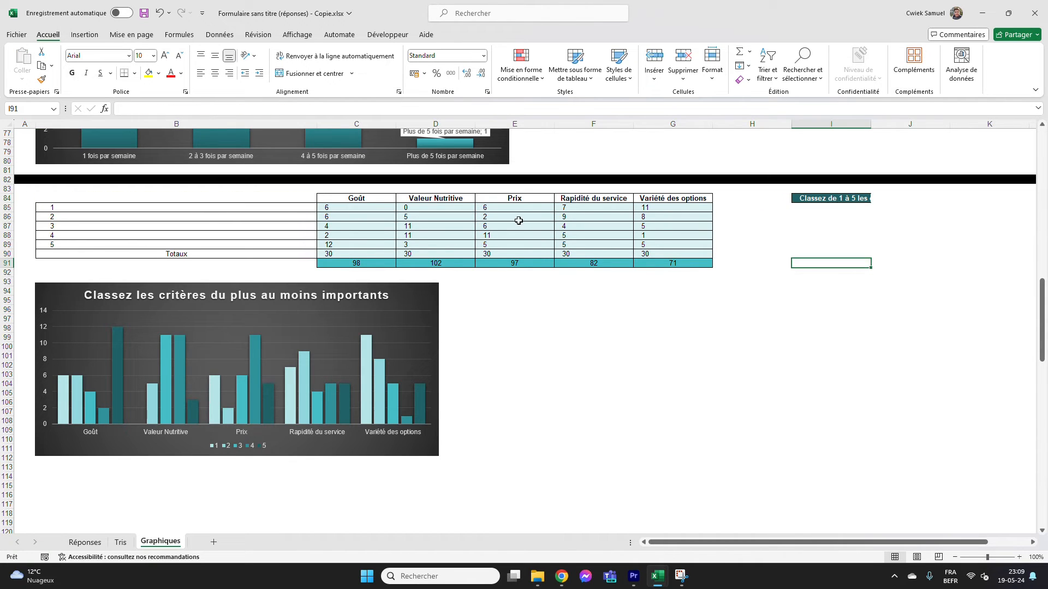
Insert the recommended stacked column chart (Histogramme empilé) with the criteria on the axis from B84:G89
left_click_drag(282, 199, 650, 252)
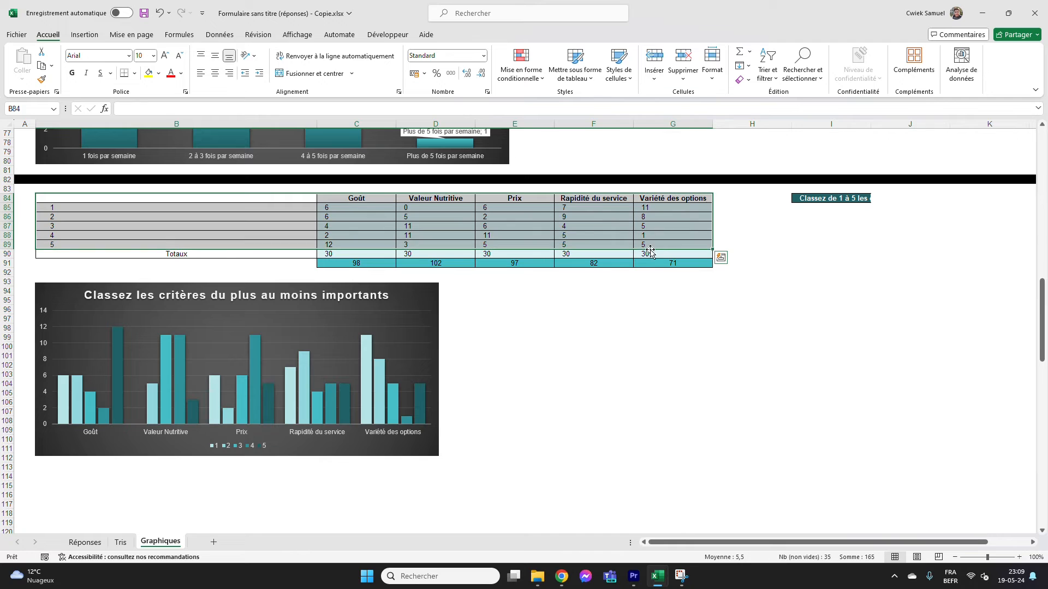
left_click(84, 35)
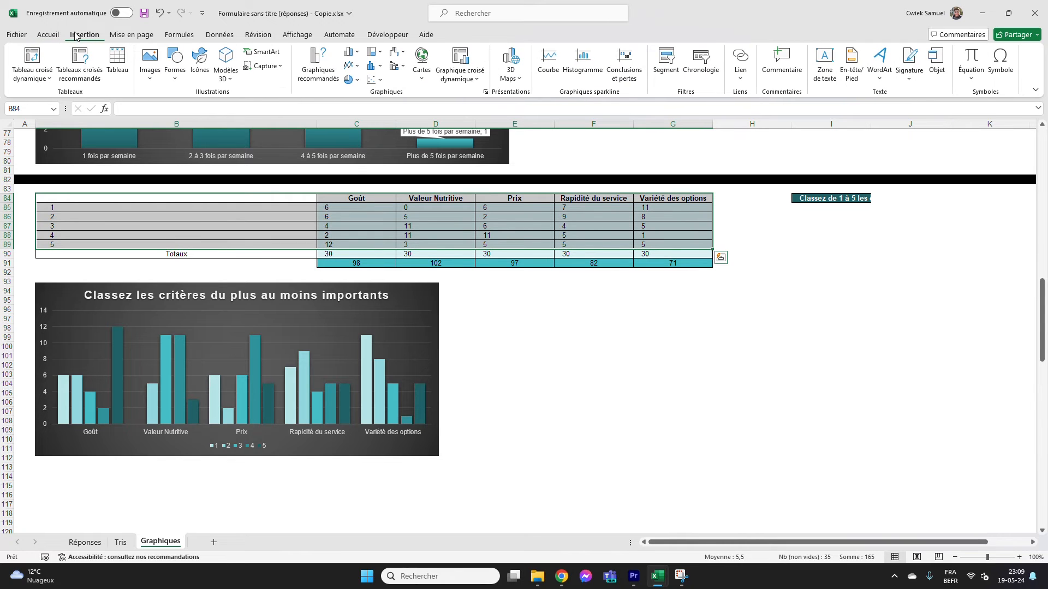
left_click(318, 63)
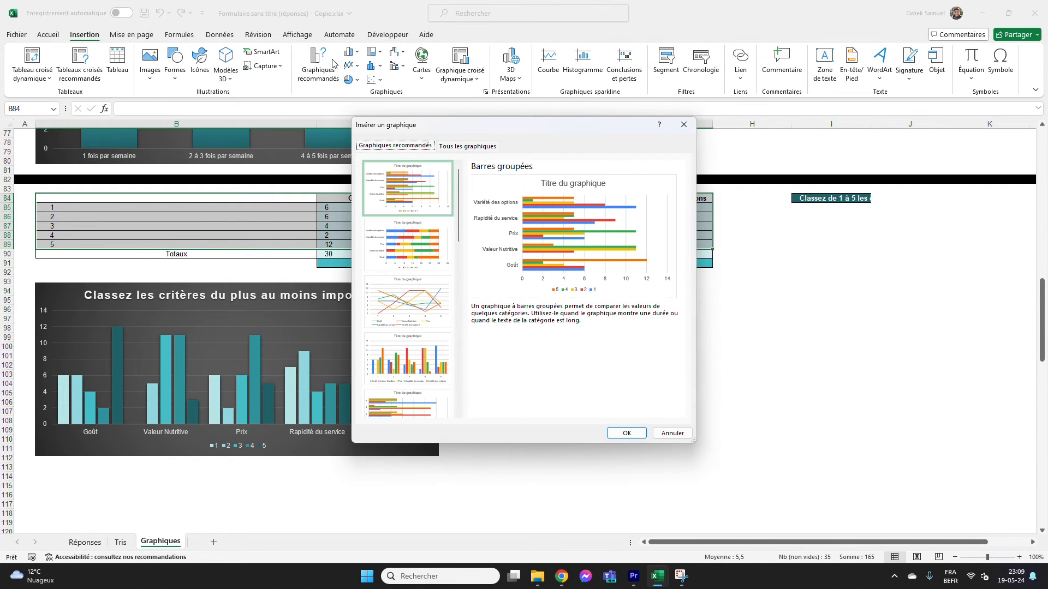
scroll(425, 279, "down", 5)
left_click(415, 279)
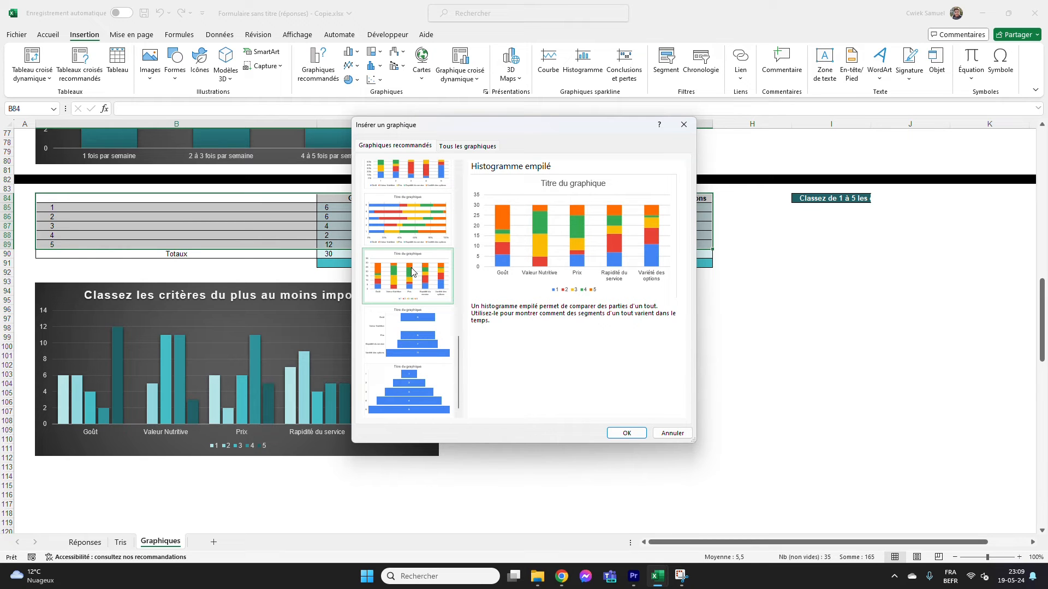
left_click(626, 434)
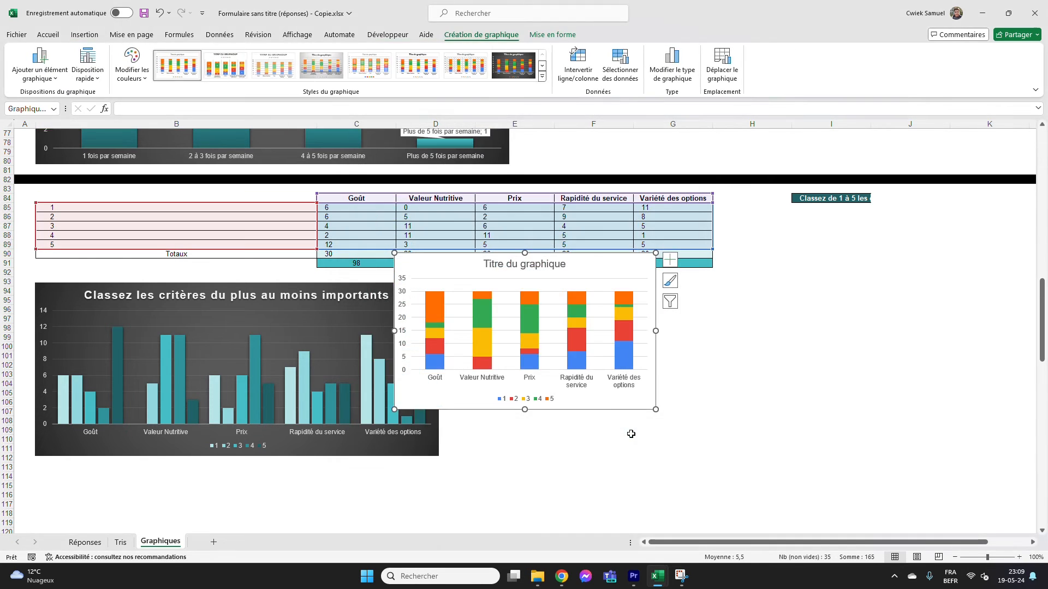
Place the stacked chart beside the clustered criteria chart, enlarge it slightly and apply the dark chart style
left_click_drag(478, 266, 527, 296)
left_click_drag(704, 439, 728, 449)
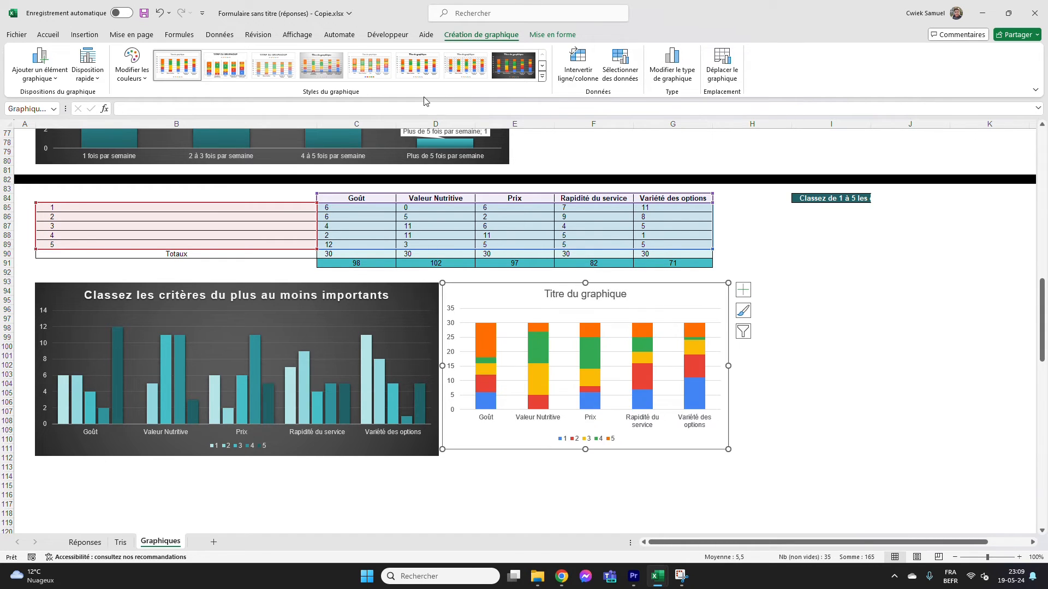
left_click(513, 66)
left_click_drag(655, 301, 665, 302)
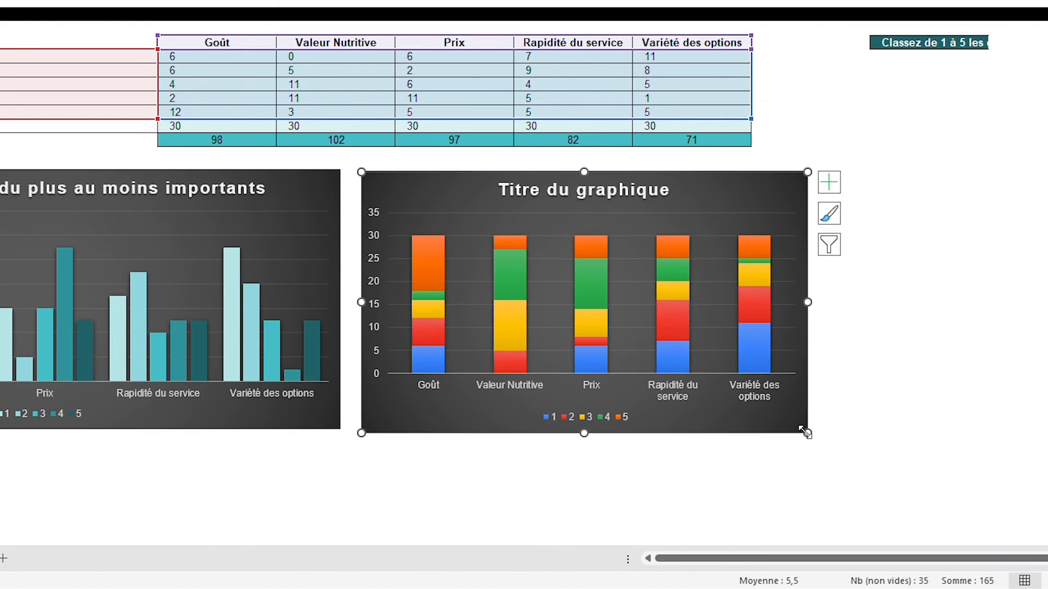
Deselect the stacked chart and move the question title from I84 back to B84
left_click(838, 402)
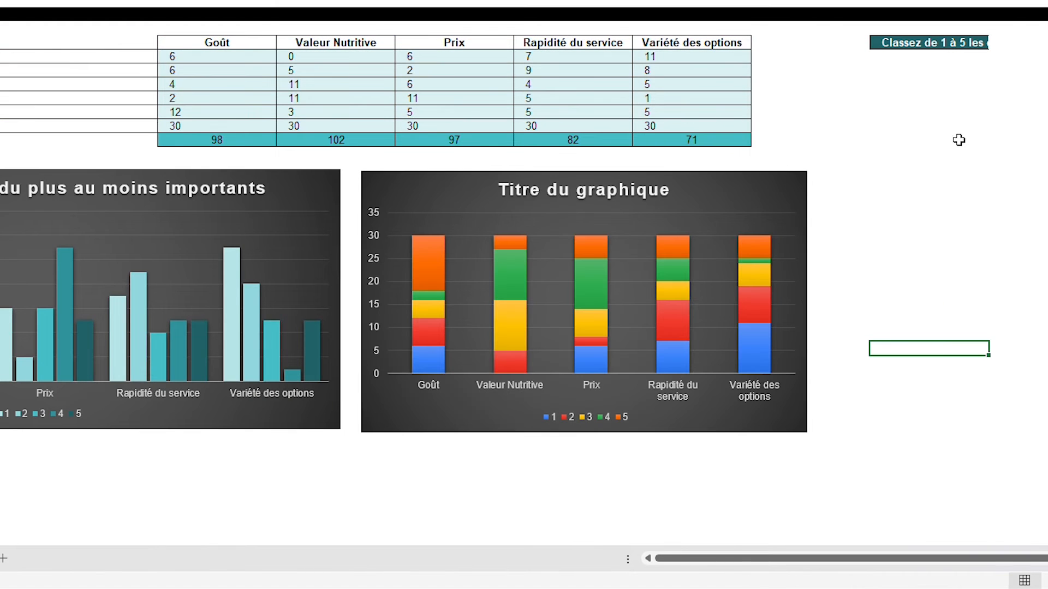
left_click(928, 45)
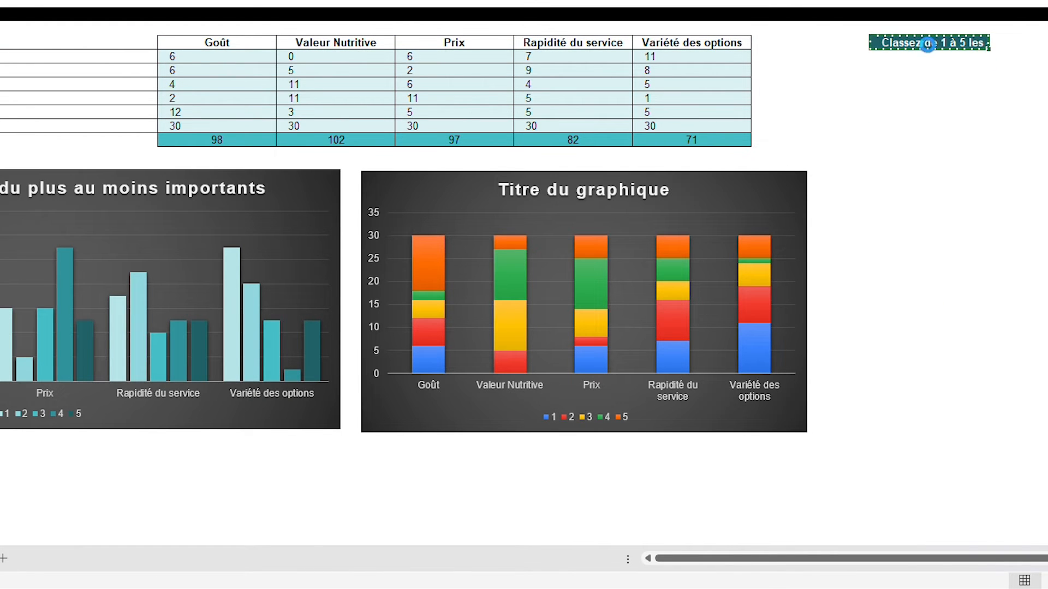
left_click_drag(928, 45, 100, 41)
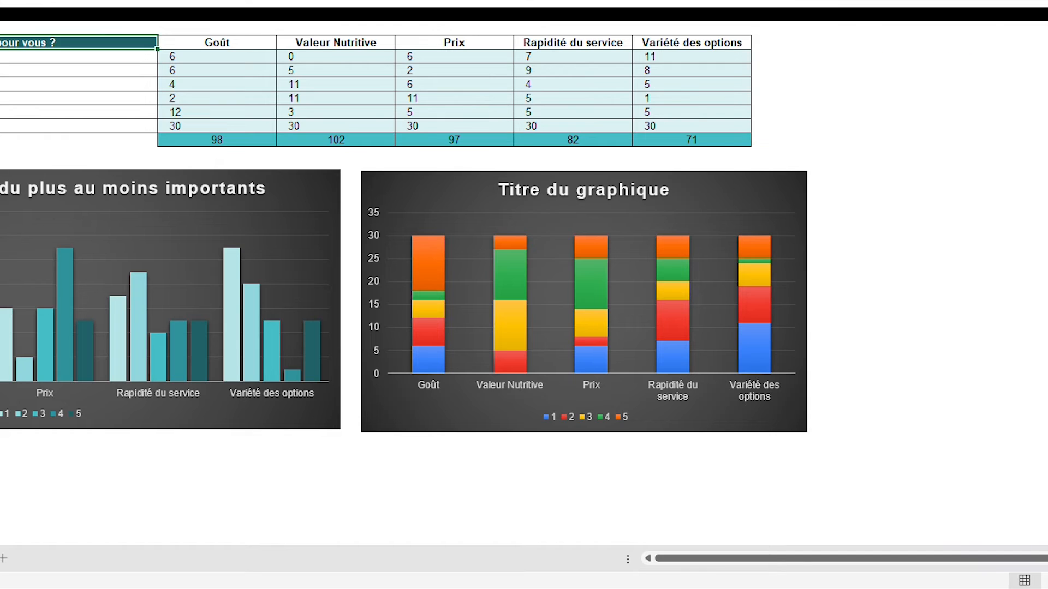
Select the stacked chart and examine the values of series 1 and 5 in the Goût column
left_click(710, 197)
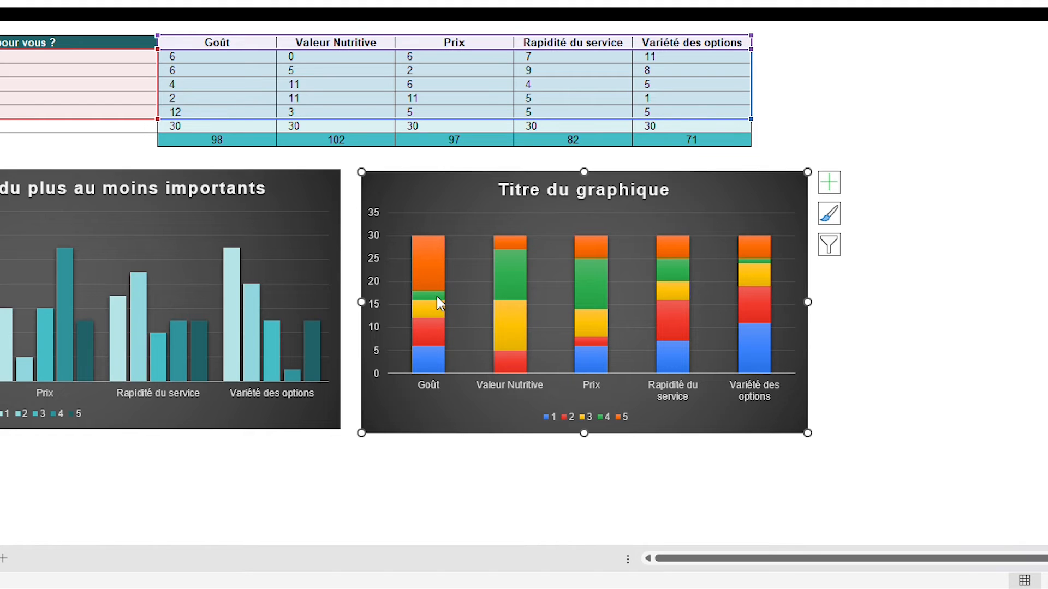
mouse_move(430, 360)
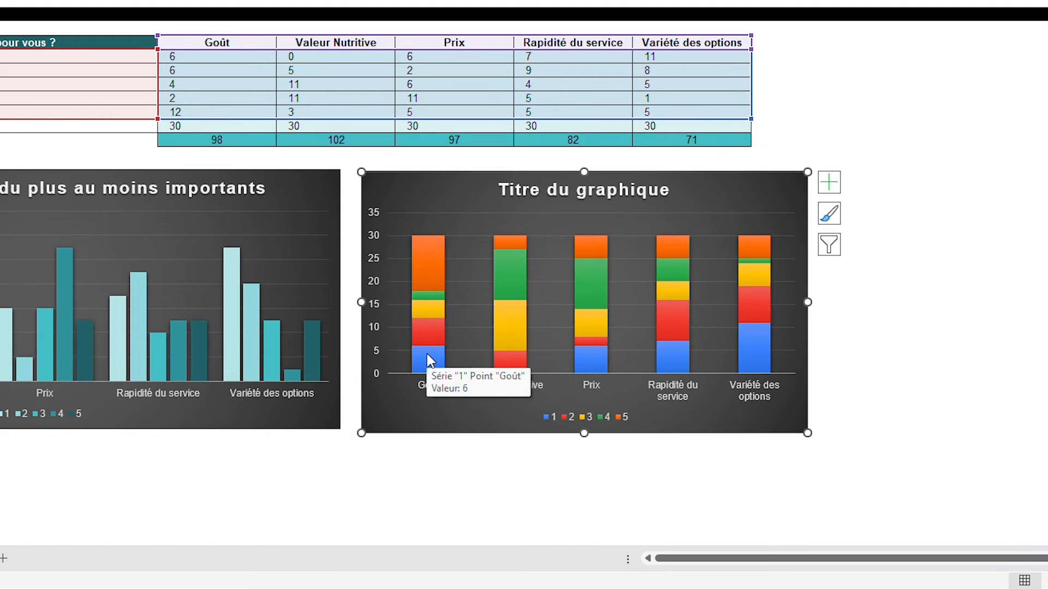
mouse_move(426, 273)
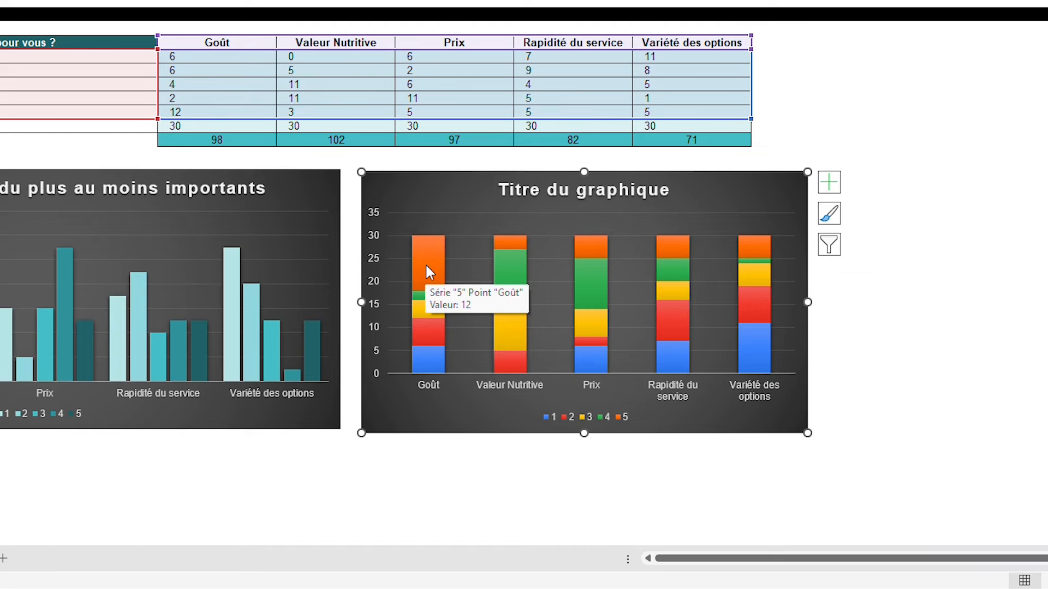
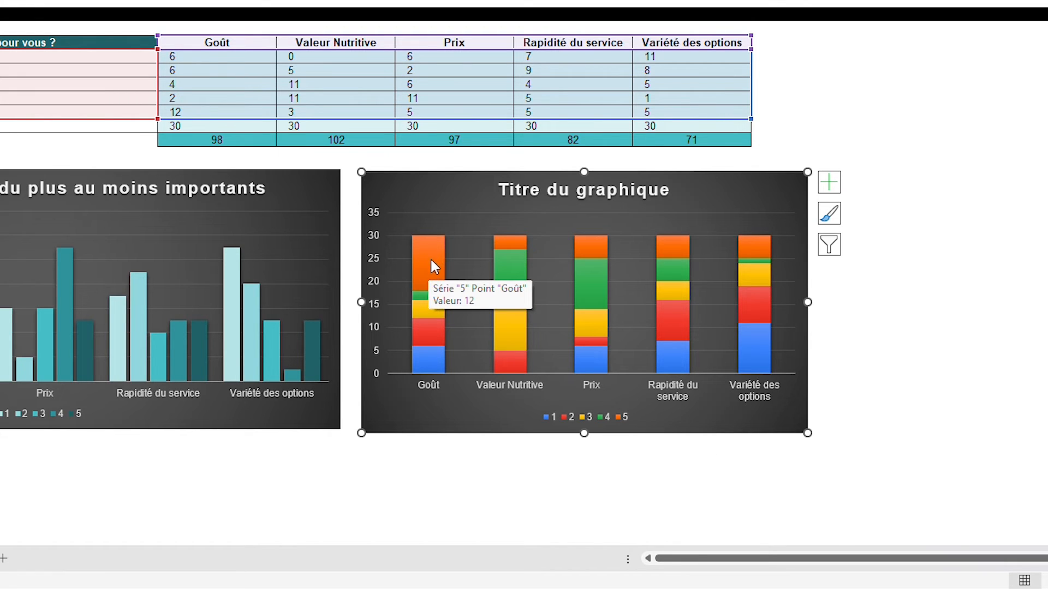
Fill series 1 of the stacked chart with a solid very pale teal theme colour
left_click(432, 357)
double_click(431, 357)
left_click(381, 441)
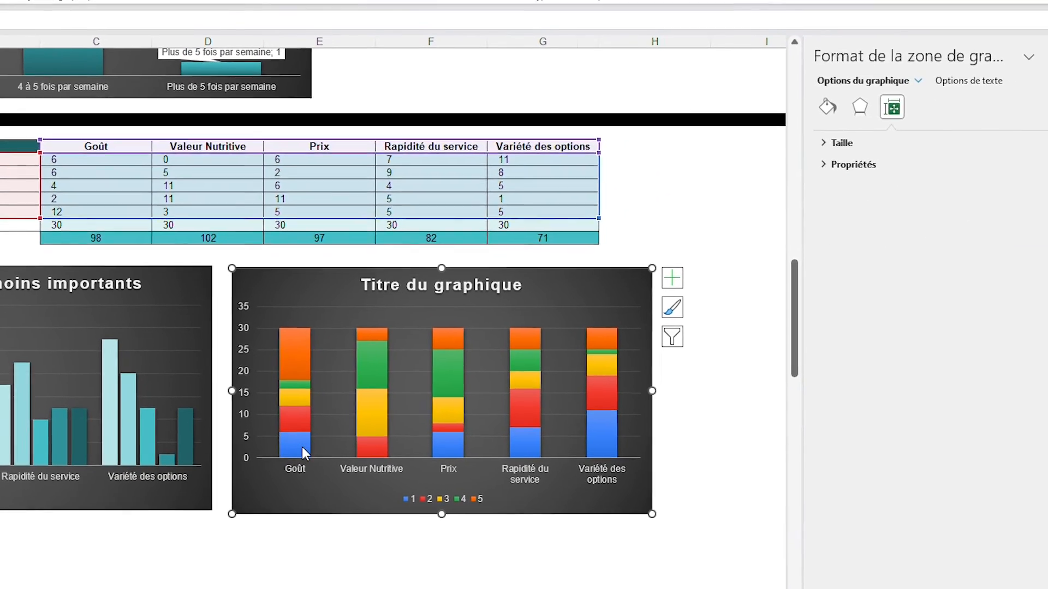
left_click(372, 405)
left_click(804, 121)
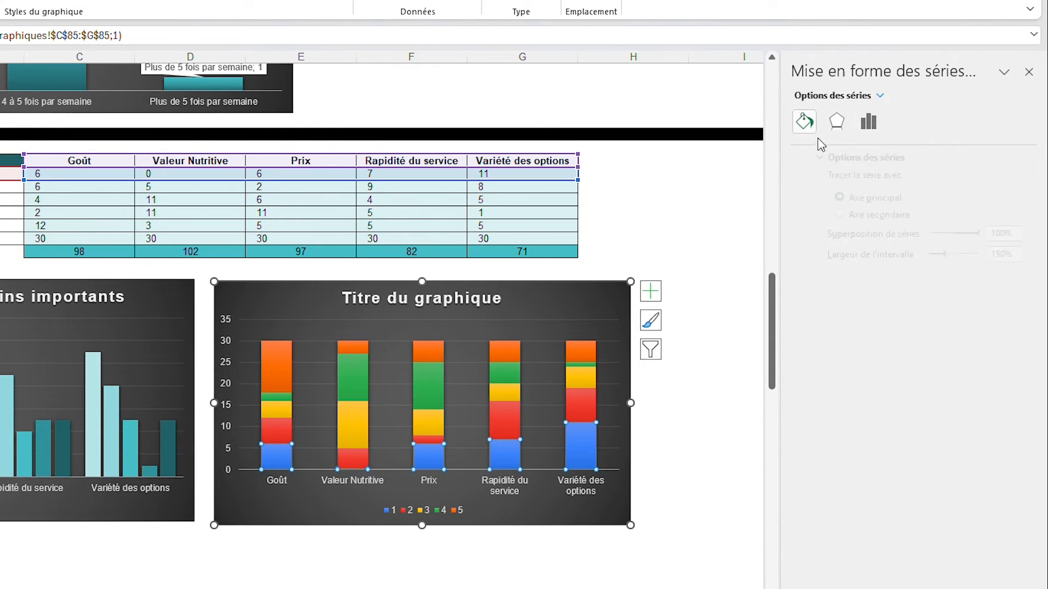
left_click(1003, 311)
left_click(1037, 393)
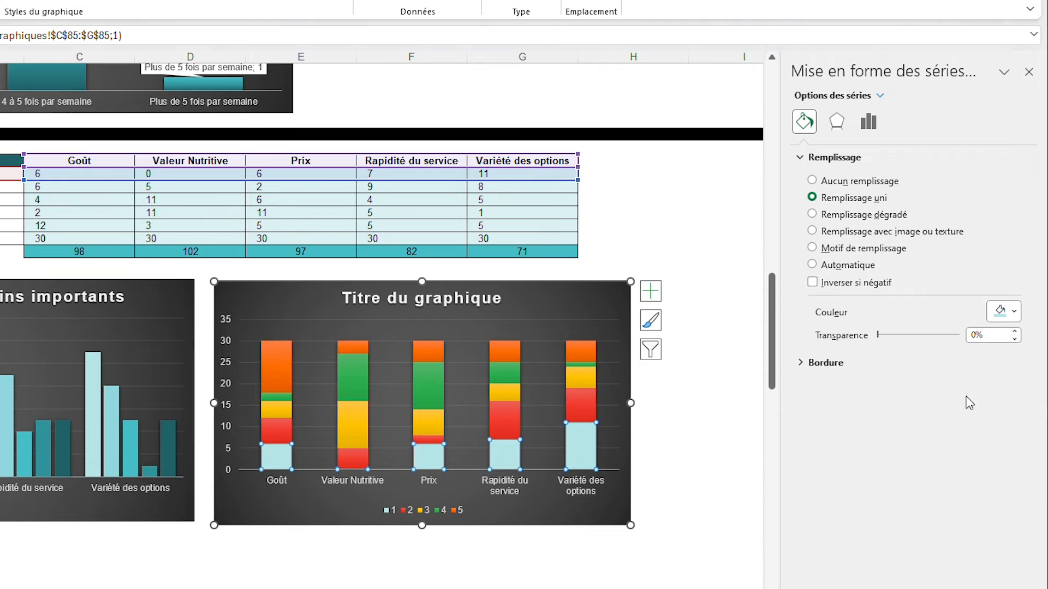
Fill series 2 of the stacked chart with light teal and series 3 with the base teal theme colour
left_click(285, 430)
left_click(1014, 311)
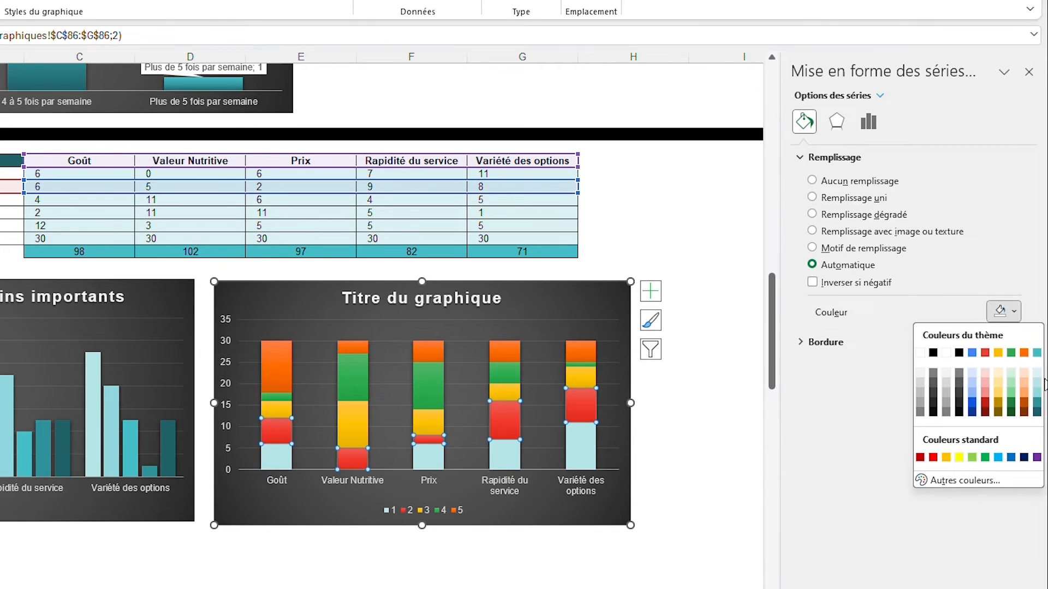
left_click(1037, 397)
left_click(277, 411)
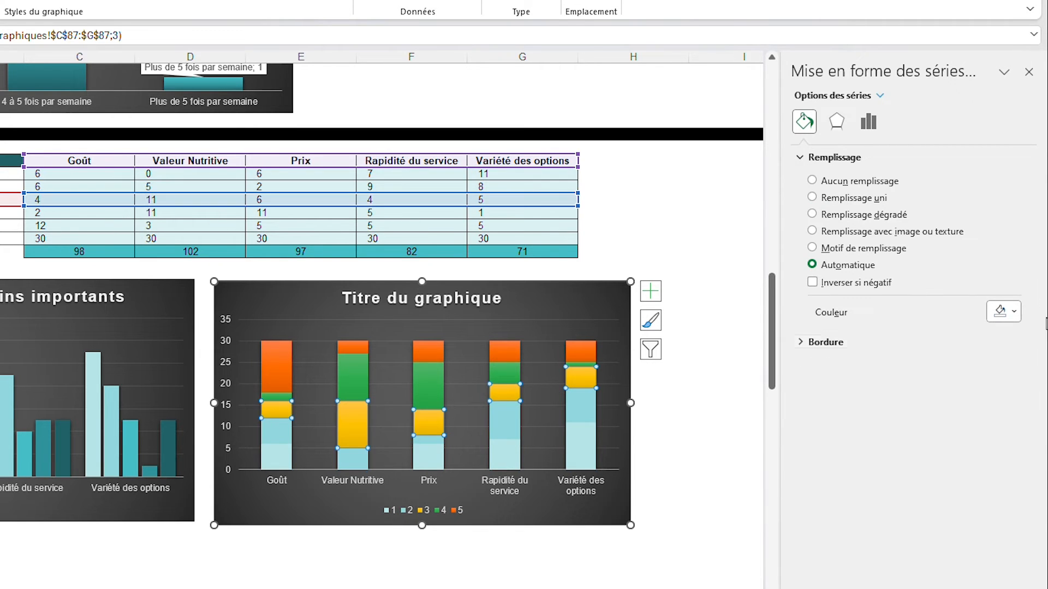
left_click(1014, 312)
left_click(1039, 395)
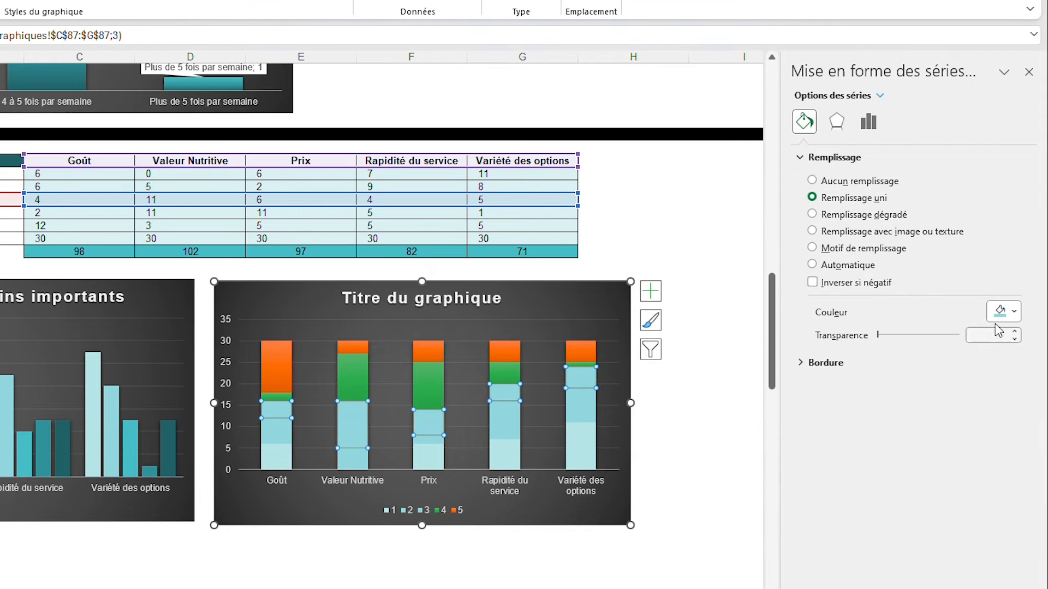
left_click(1001, 314)
left_click(1037, 353)
Fill series 4 of the stacked chart with dark teal and series 5 with the darkest teal
left_click(276, 397)
left_click(1001, 315)
left_click(1037, 407)
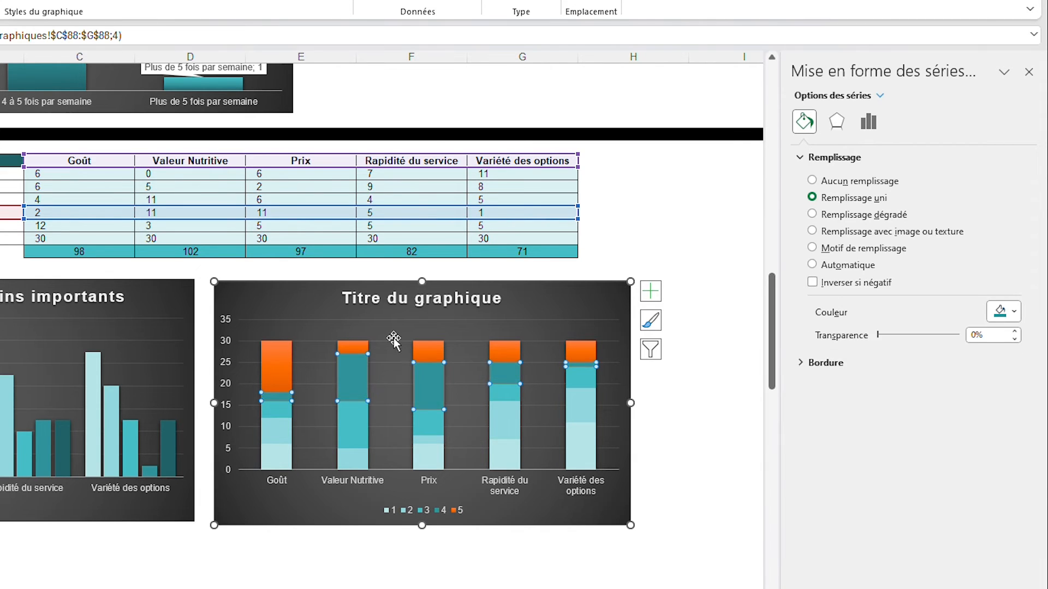
left_click(276, 366)
left_click(1003, 313)
left_click(1037, 418)
left_click(1029, 72)
left_click(696, 229)
Title the stacked chart "Classez les critères du plus au moins importants"
double_click(409, 295)
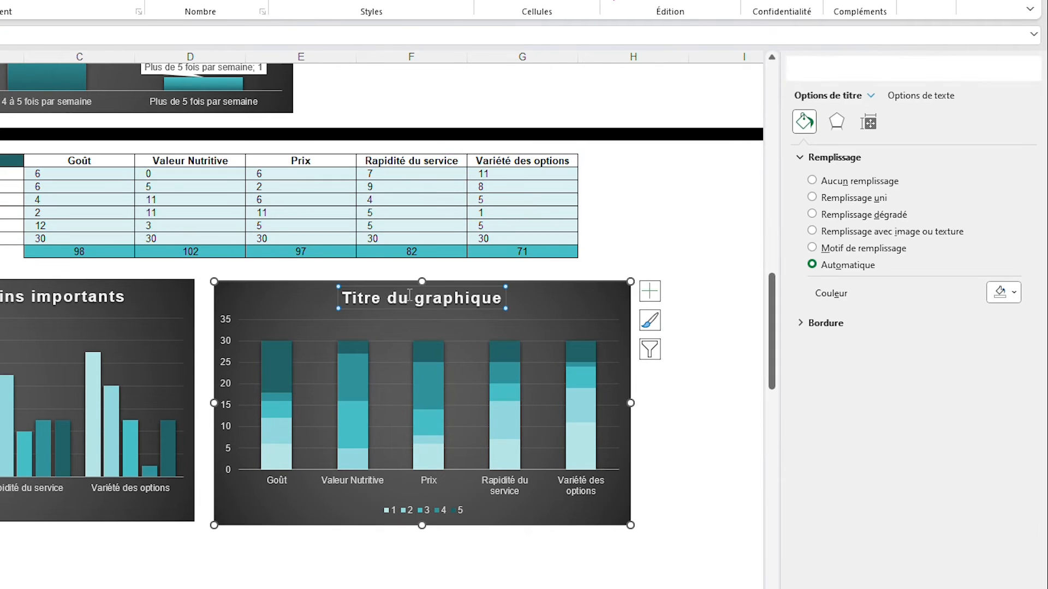
triple_click(445, 297)
type("Classez les critères du plus au moins importants")
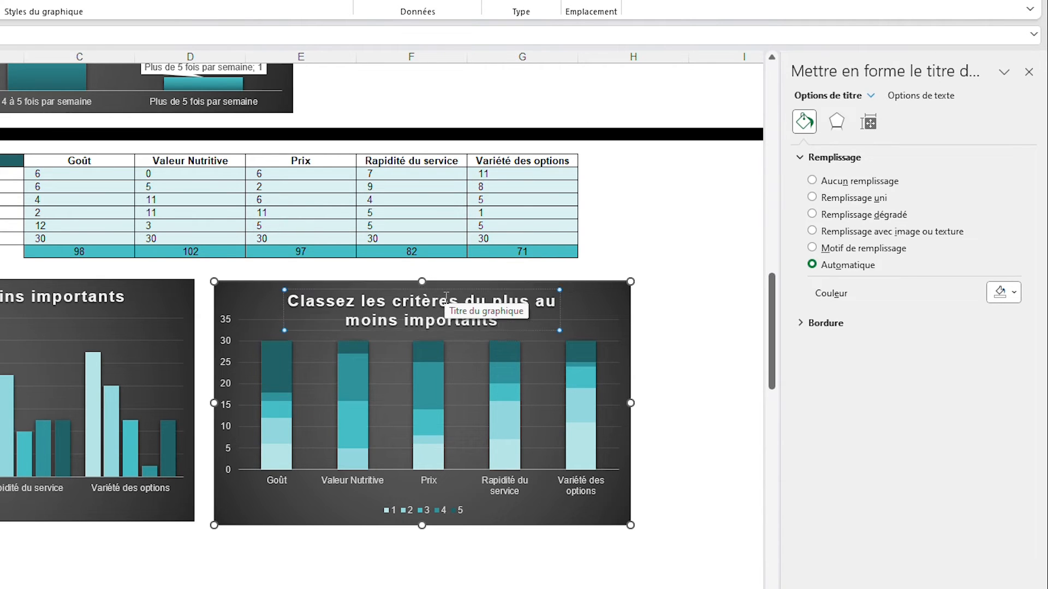
Widen the stacked chart so its right edge reaches column J, and close the formatting pane
left_click_drag(630, 403, 771, 431)
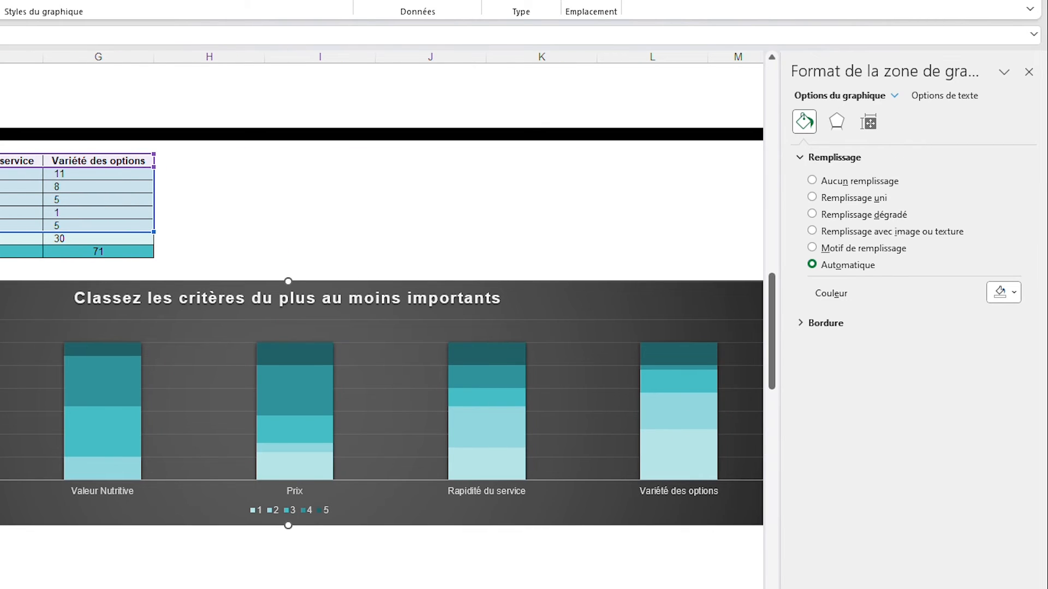
scroll(382, 326, "right", 1)
left_click(1029, 72)
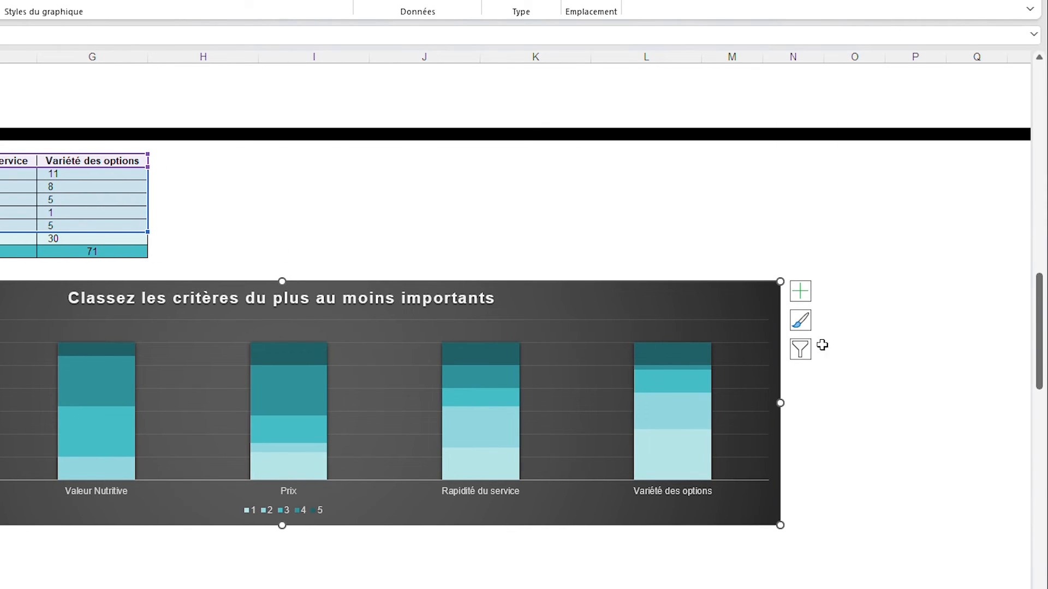
left_click_drag(784, 404, 403, 440)
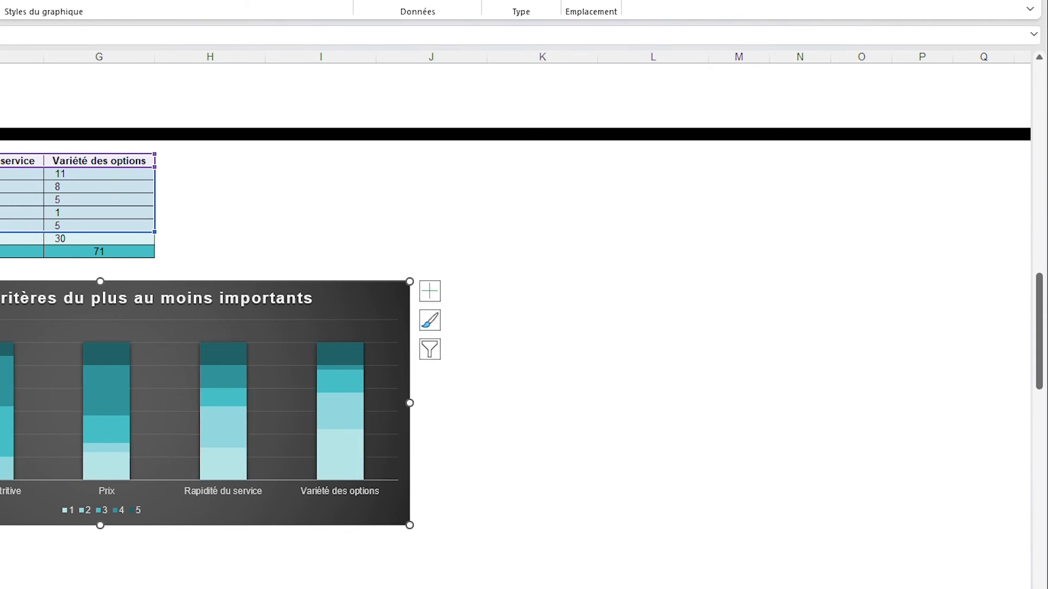
scroll(650, 425, "left", 3)
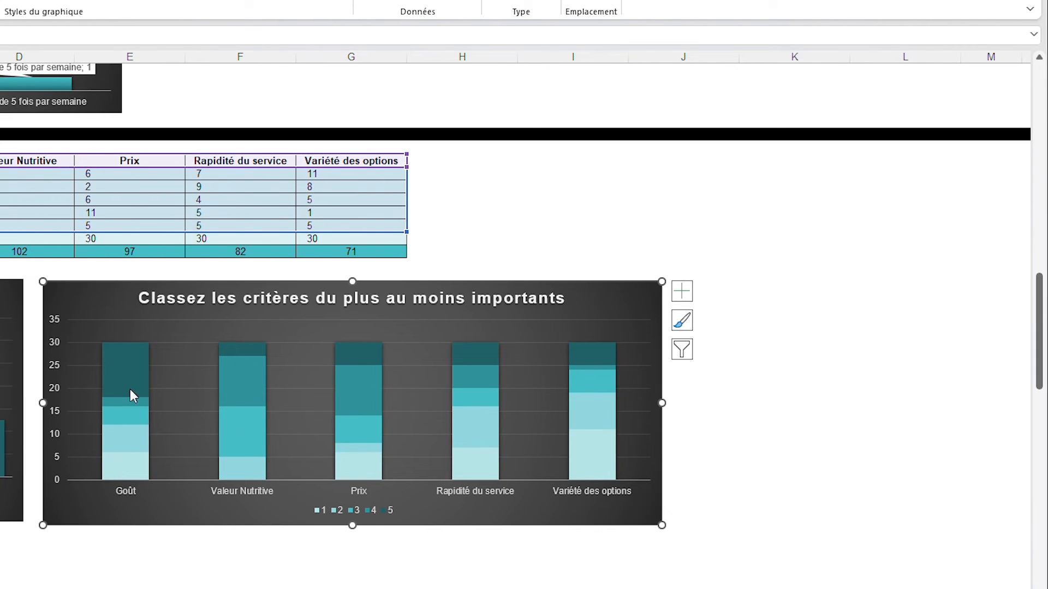
Add data labels (Étiquettes de données) to all series of the stacked chart
mouse_move(105, 362)
left_click(689, 298)
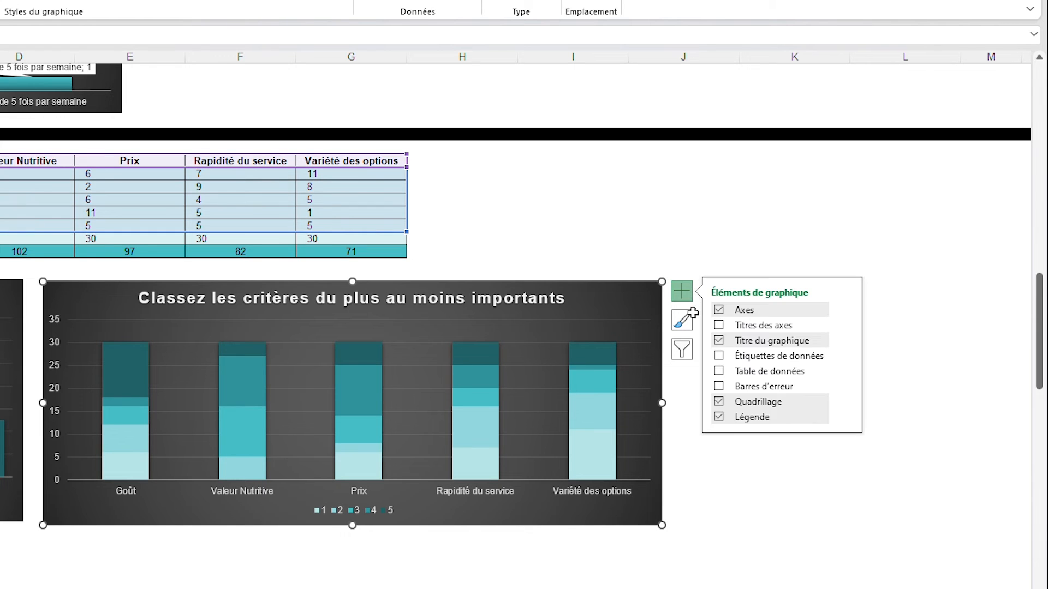
left_click(719, 357)
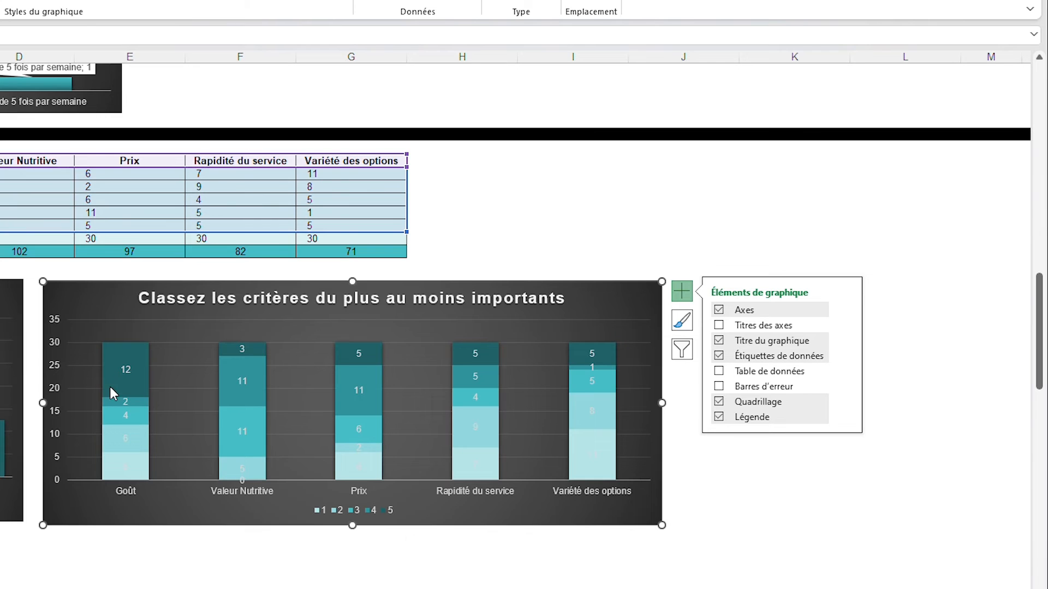
left_click(133, 374)
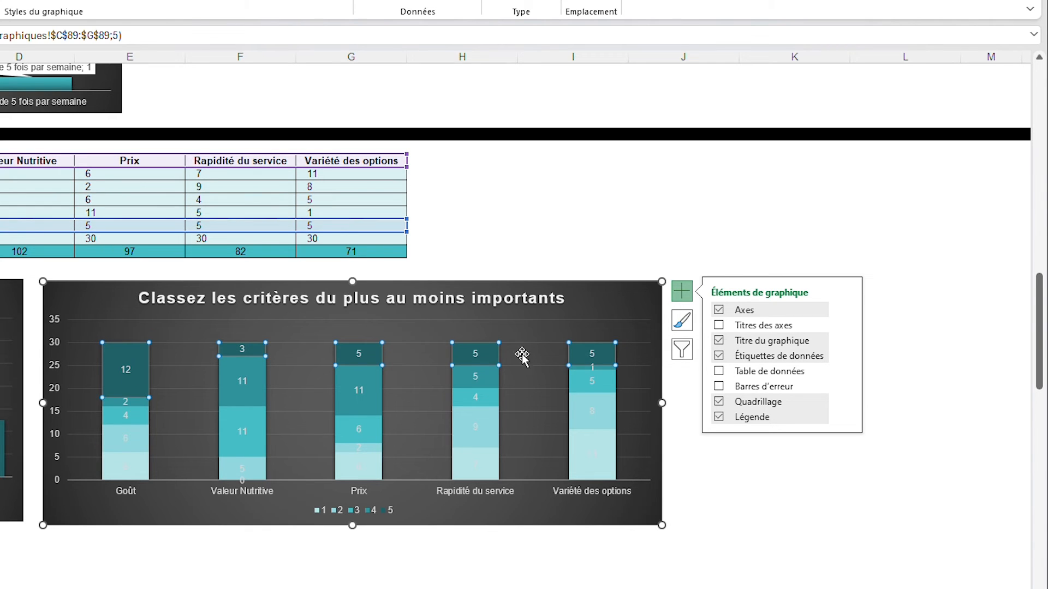
Give the series 1 data labels in the stacked chart the darkest teal background fill
left_click(125, 466)
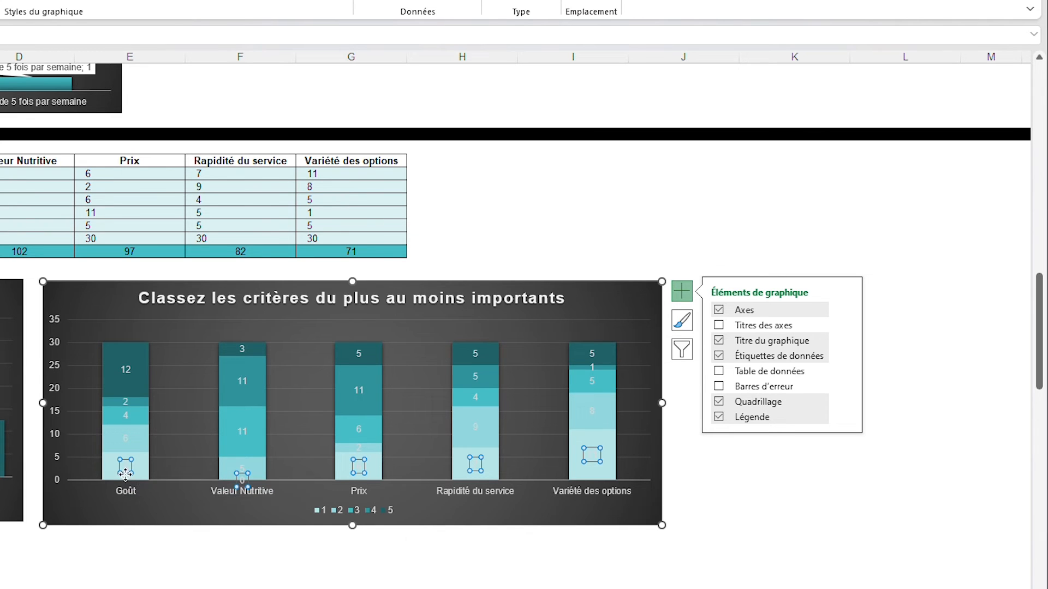
left_click(48, 18)
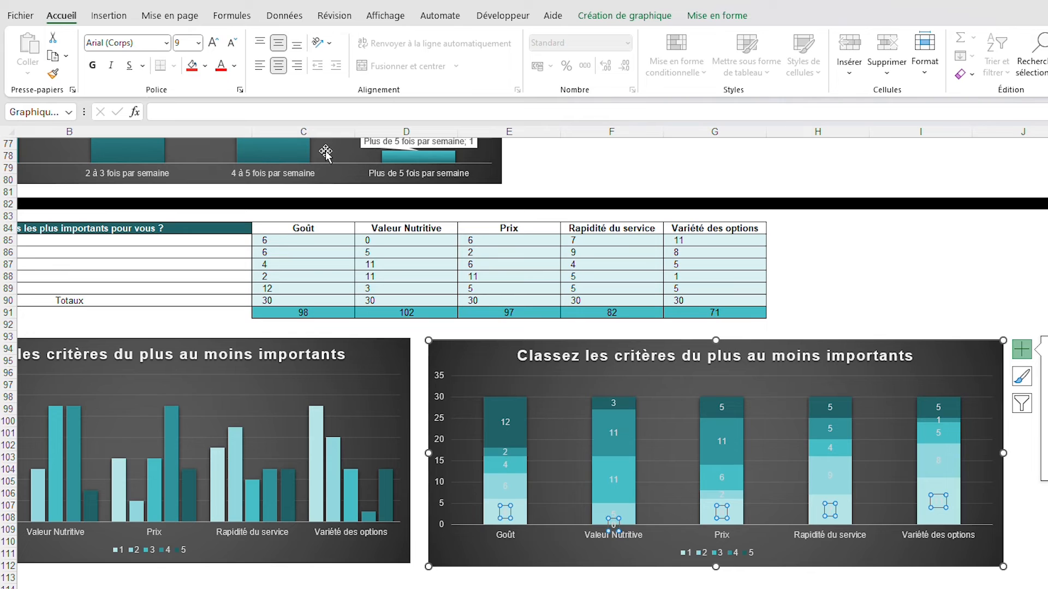
left_click(205, 66)
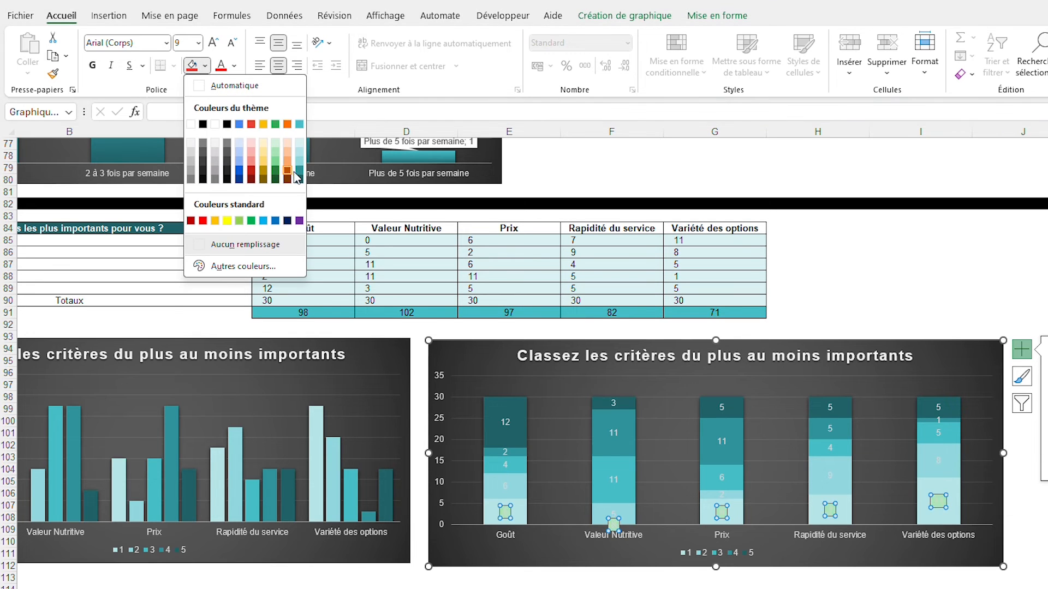
left_click(300, 181)
Apply the same darkest teal background fill to the data labels of series 2, 3 and 4
left_click(505, 486)
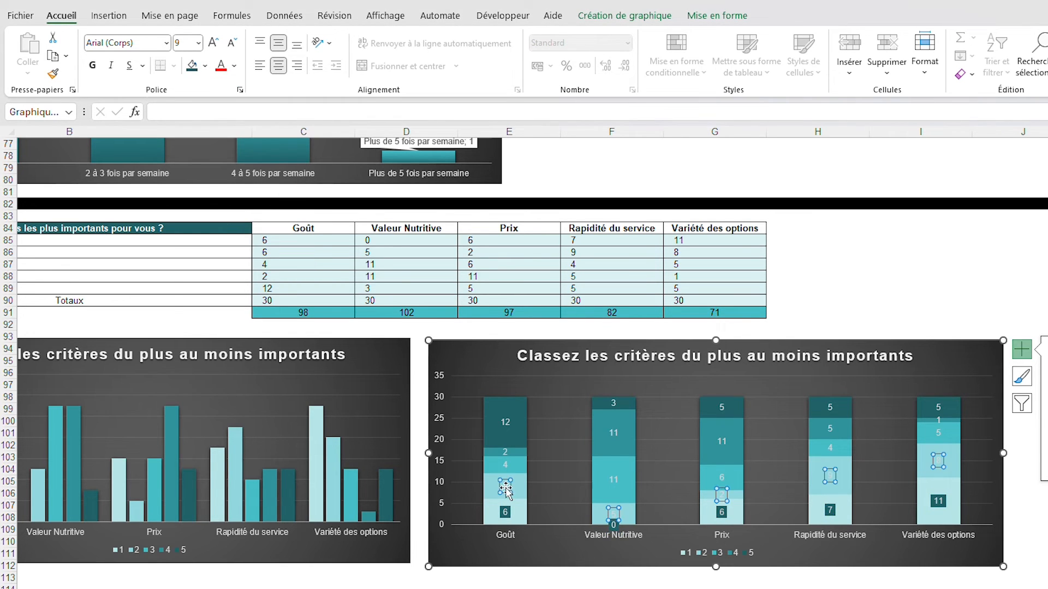
left_click(191, 65)
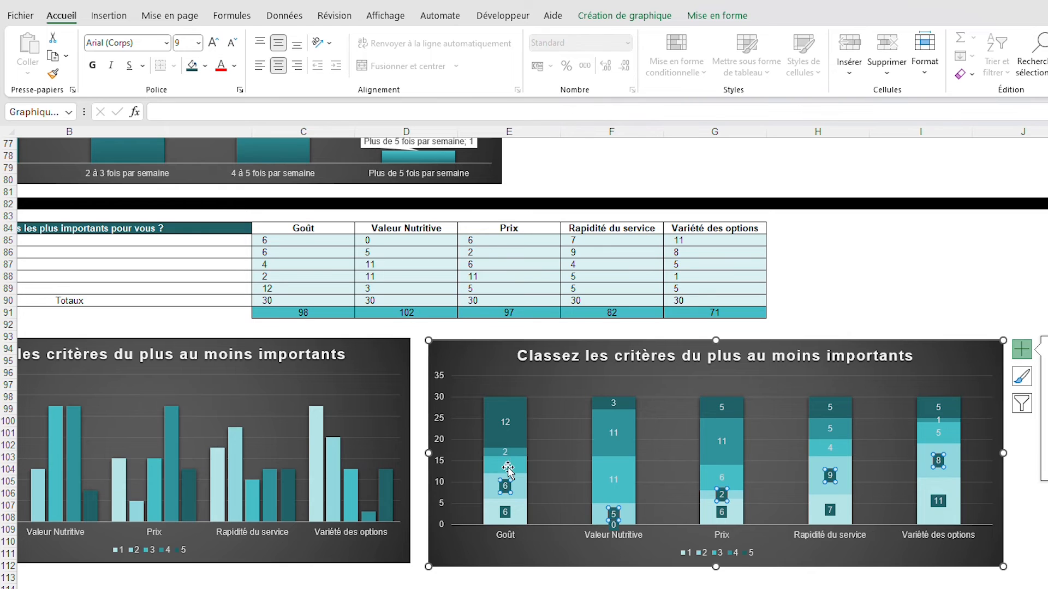
left_click(503, 462)
left_click(192, 65)
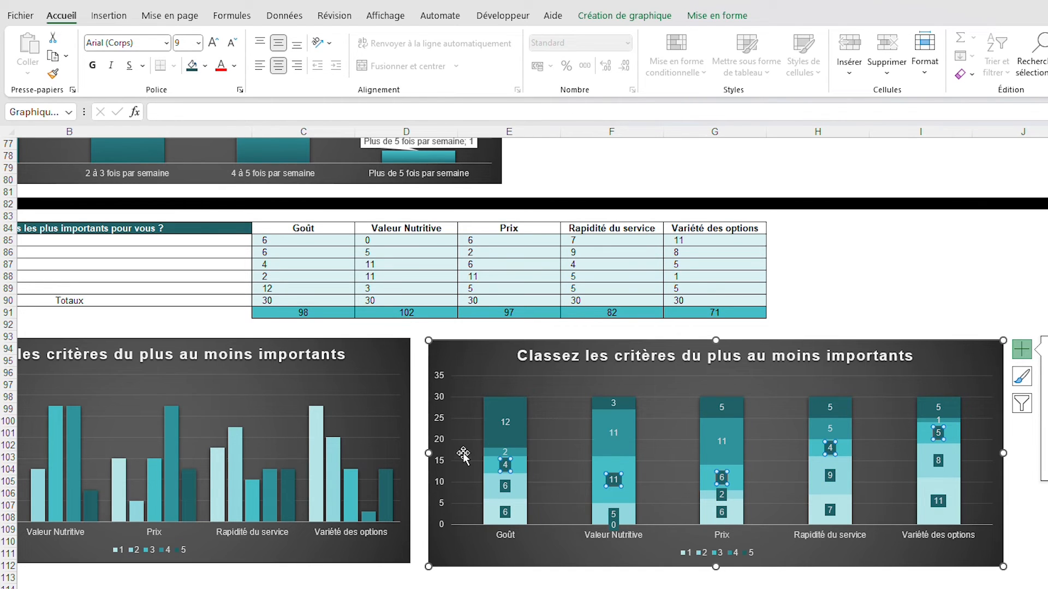
left_click(507, 452)
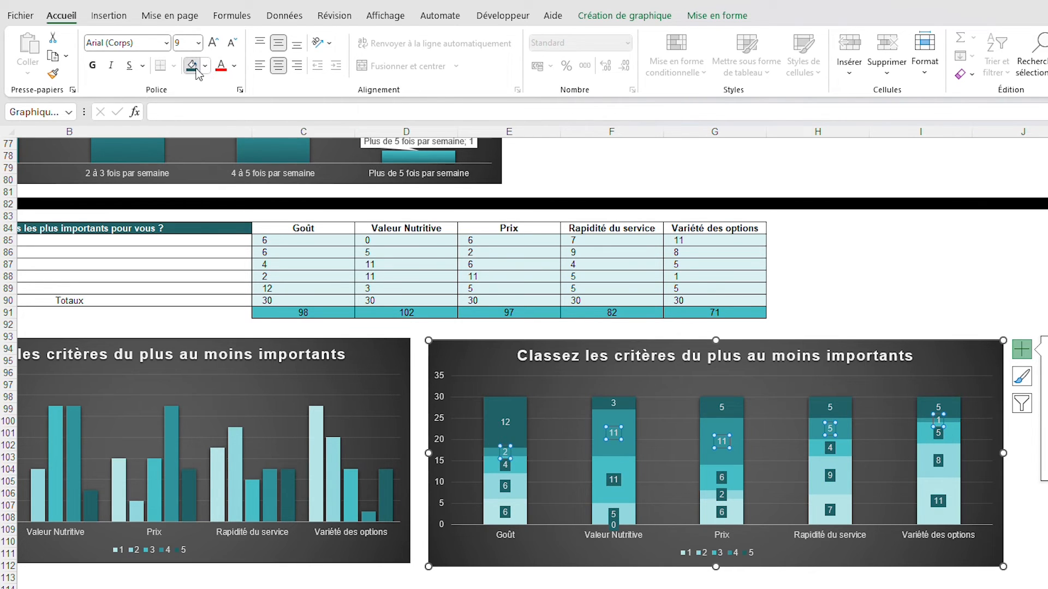
left_click(192, 66)
Fill the background of the series 5 data labels with the slightly lighter dark teal, and deselect the chart
left_click(505, 423)
left_click(205, 66)
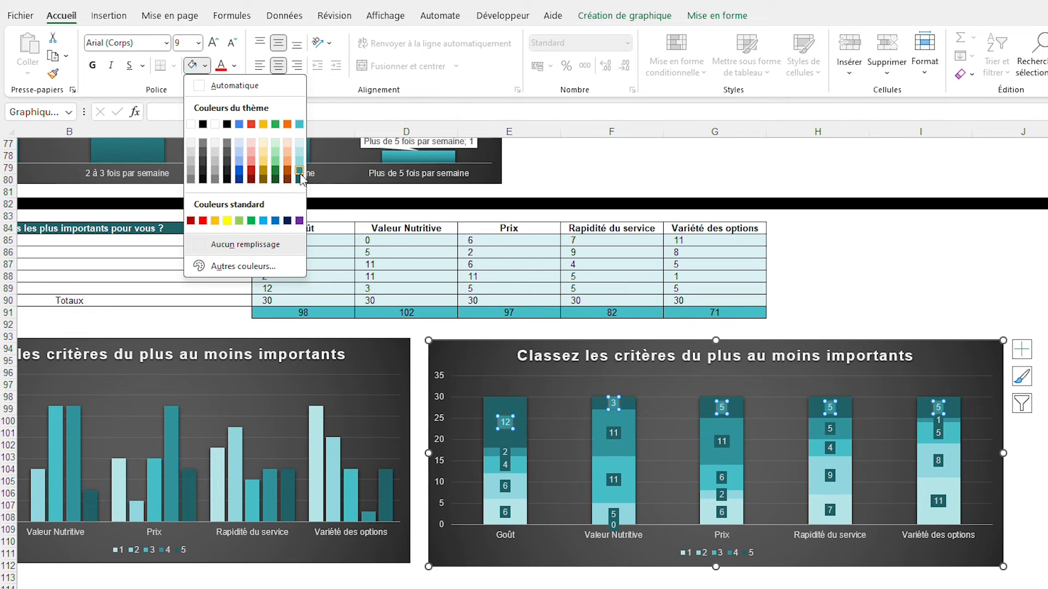
left_click(299, 171)
left_click(840, 214)
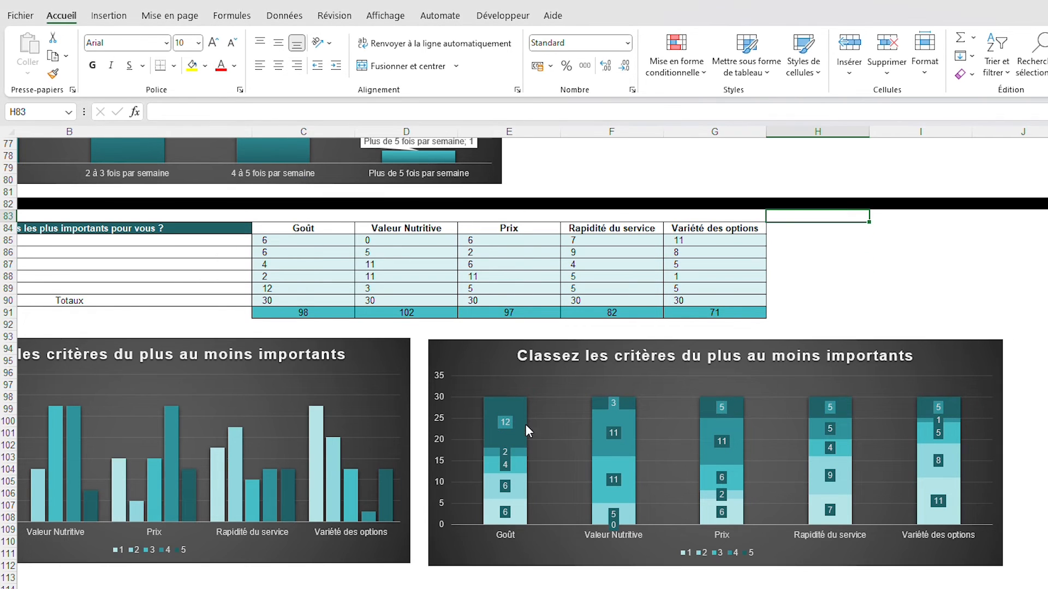
Increase the stacked chart's height by extending its lower edge to row 119
mouse_move(524, 405)
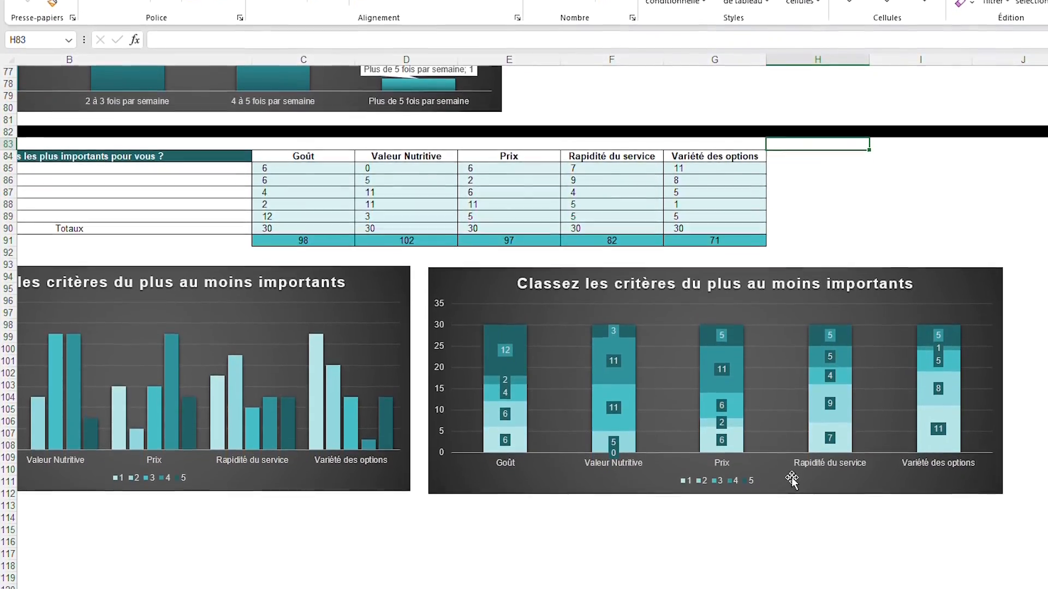
left_click(792, 504)
left_click_drag(716, 518, 714, 547)
left_click_drag(714, 482, 707, 534)
key("Escape")
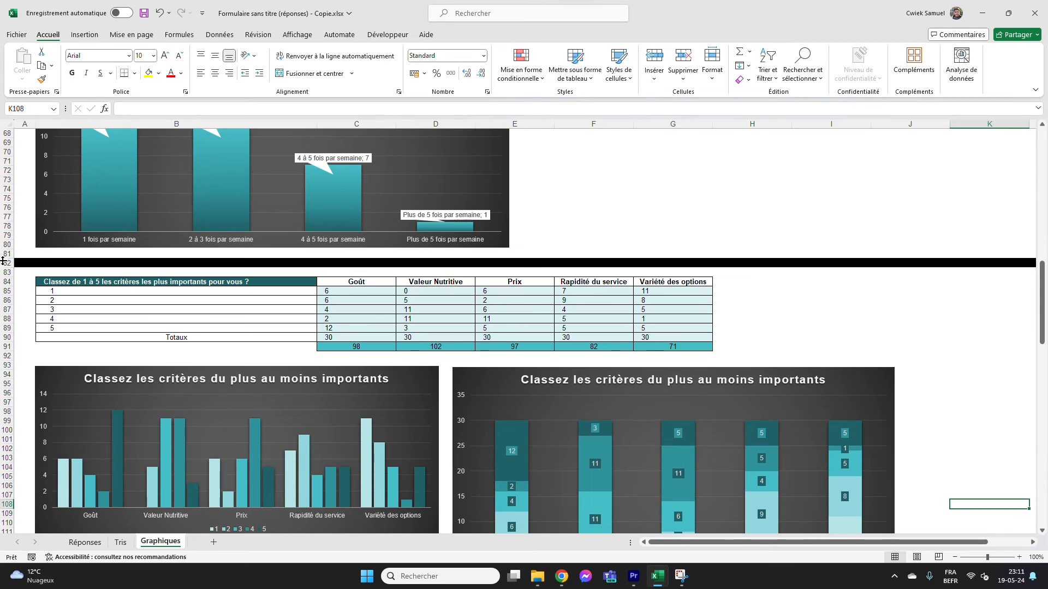
Copy the black separator row 82 to row 120, below the criteria charts
left_click(3, 261)
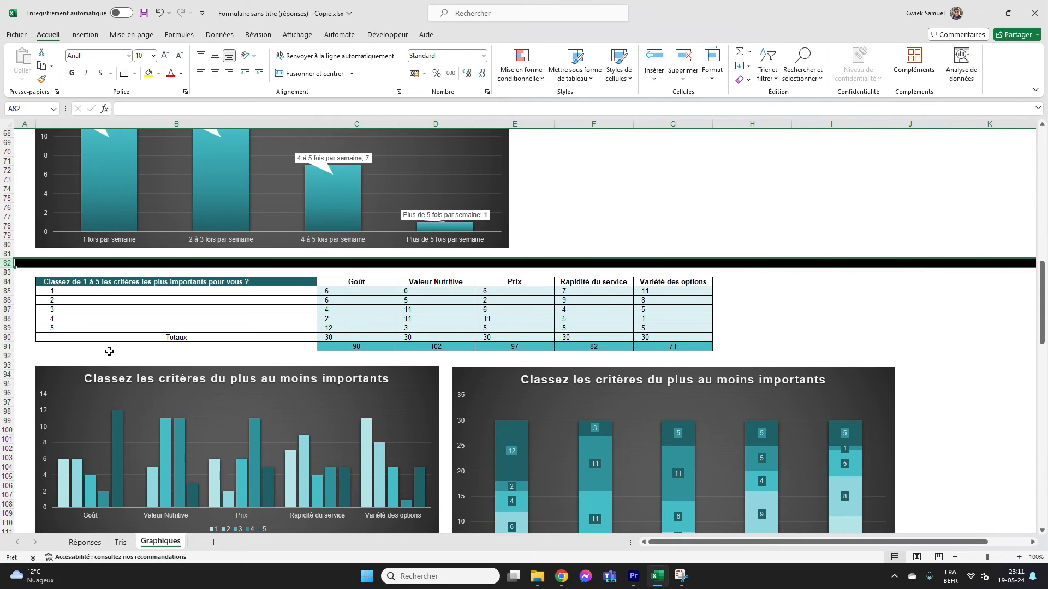
key("ctrl+c")
scroll(40, 369, "down", 8)
left_click(4, 393)
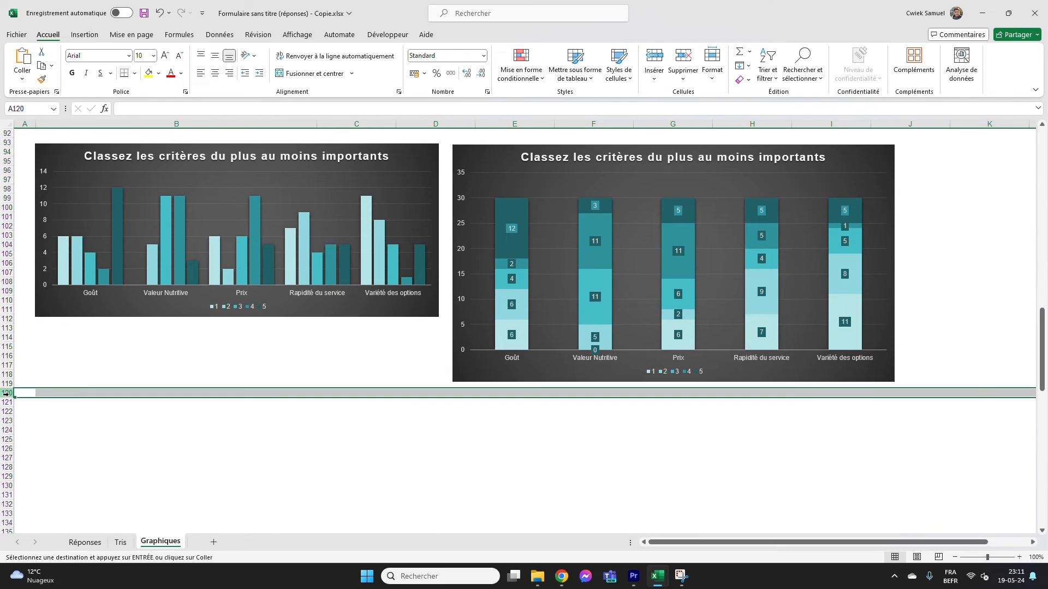
key("ctrl+v")
Copy the ingredients question table in rows 32 to 42 of Tris to Graphiques, starting at row 122
left_click(87, 413)
scroll(87, 338, "down", 5)
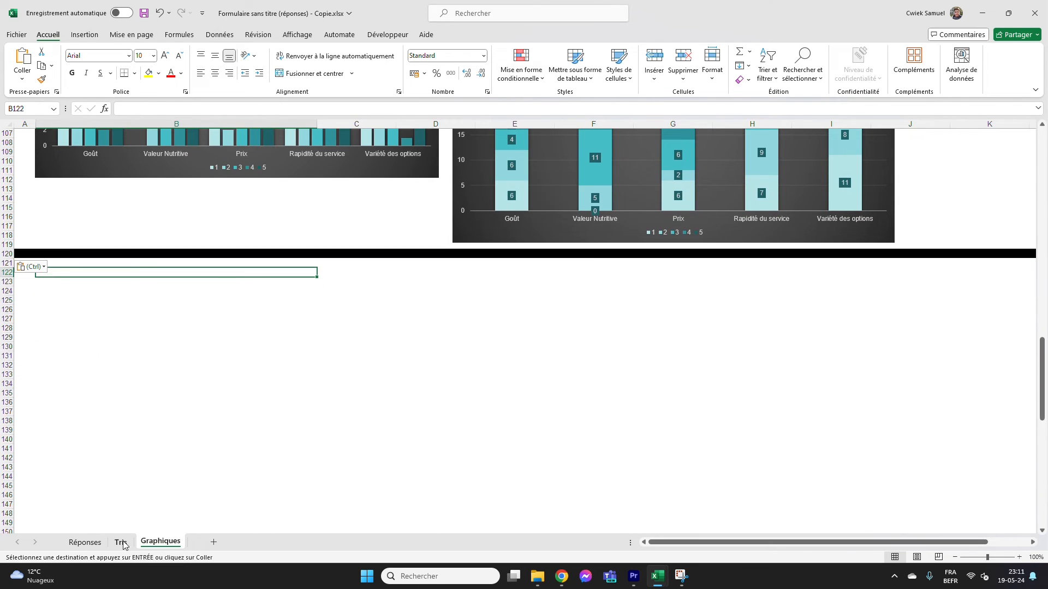
left_click(121, 543)
scroll(17, 369, "down", 2)
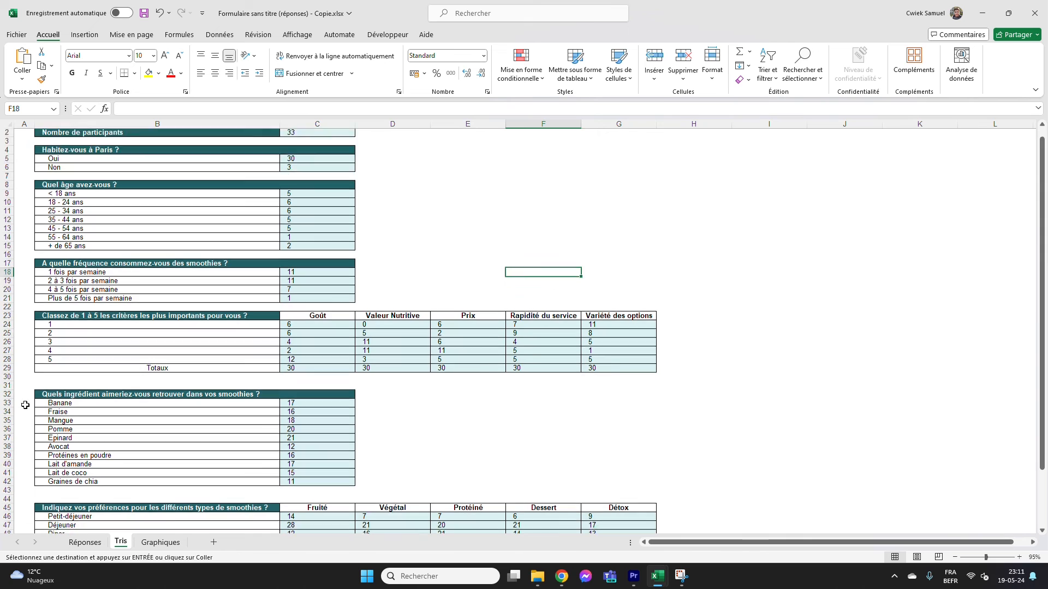
left_click_drag(6, 352, 6, 439)
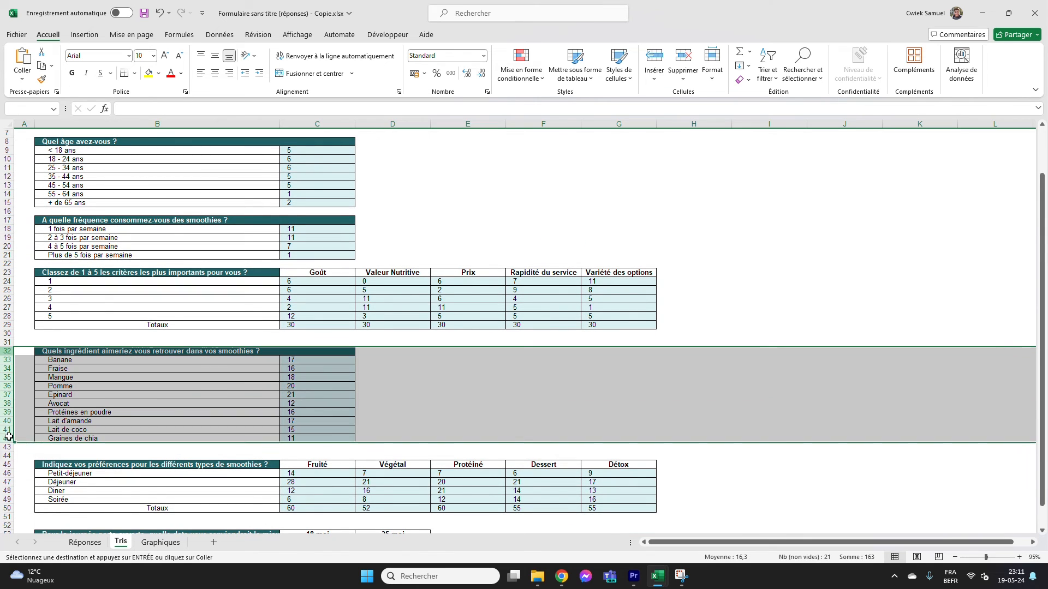
key("ctrl+c")
left_click(178, 541)
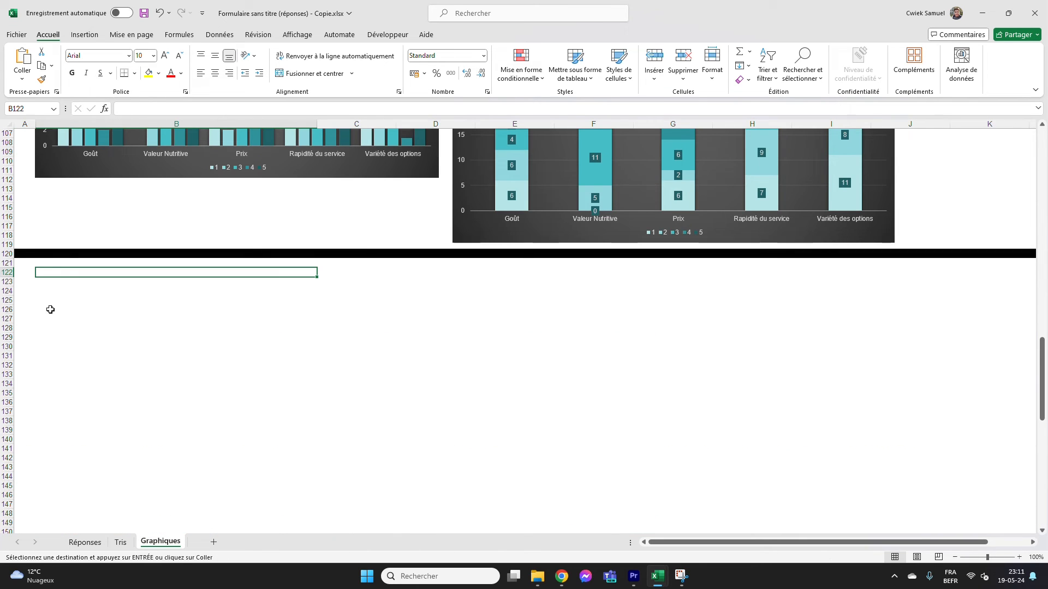
left_click(8, 272)
key("ctrl+v")
left_click(159, 436)
left_click(157, 403)
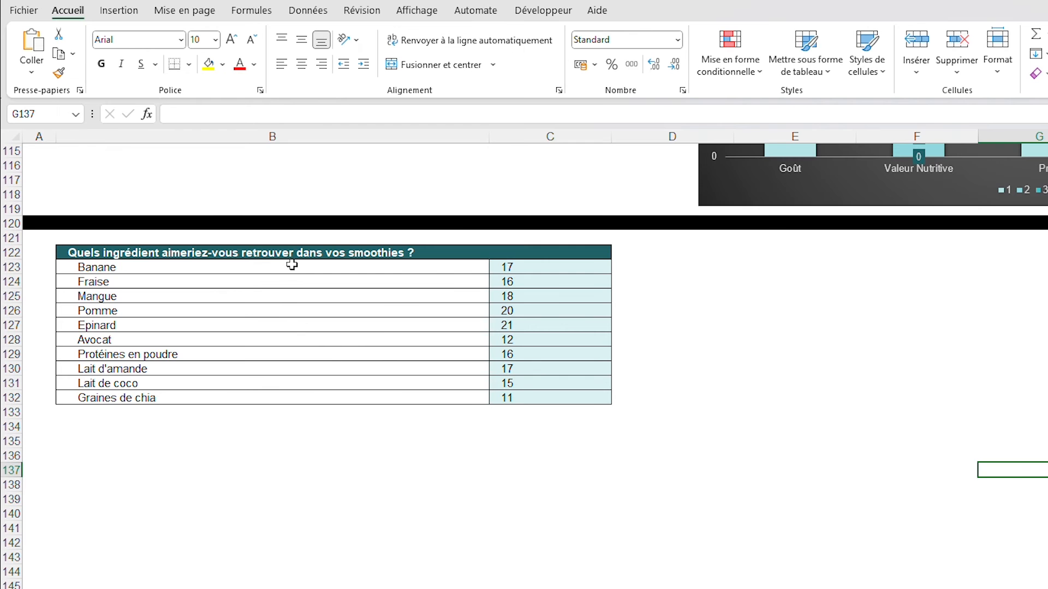
left_click(189, 281)
left_click_drag(292, 266, 546, 398)
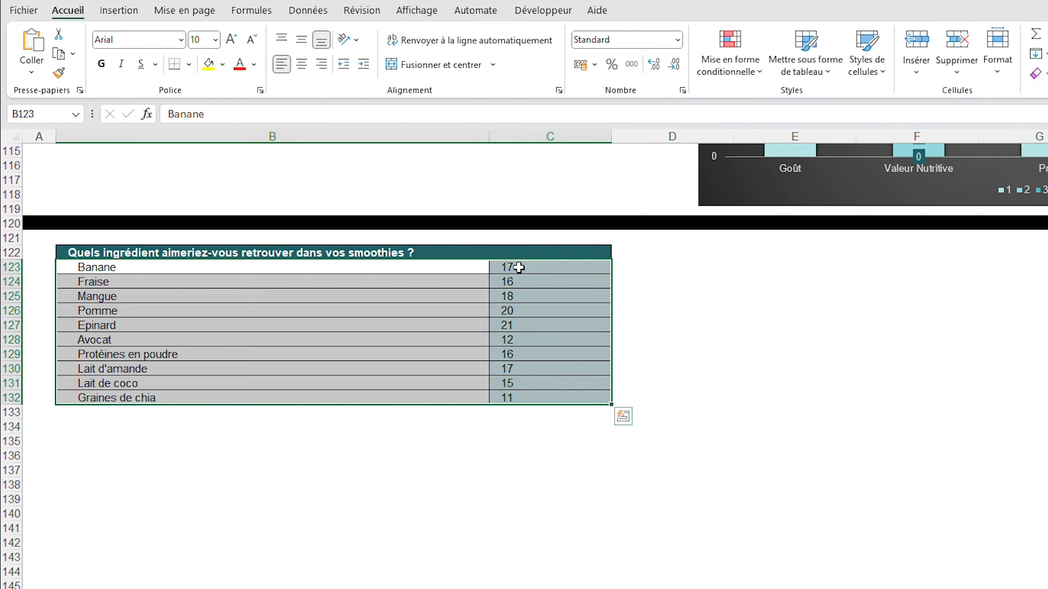
left_click(119, 11)
left_click(431, 43)
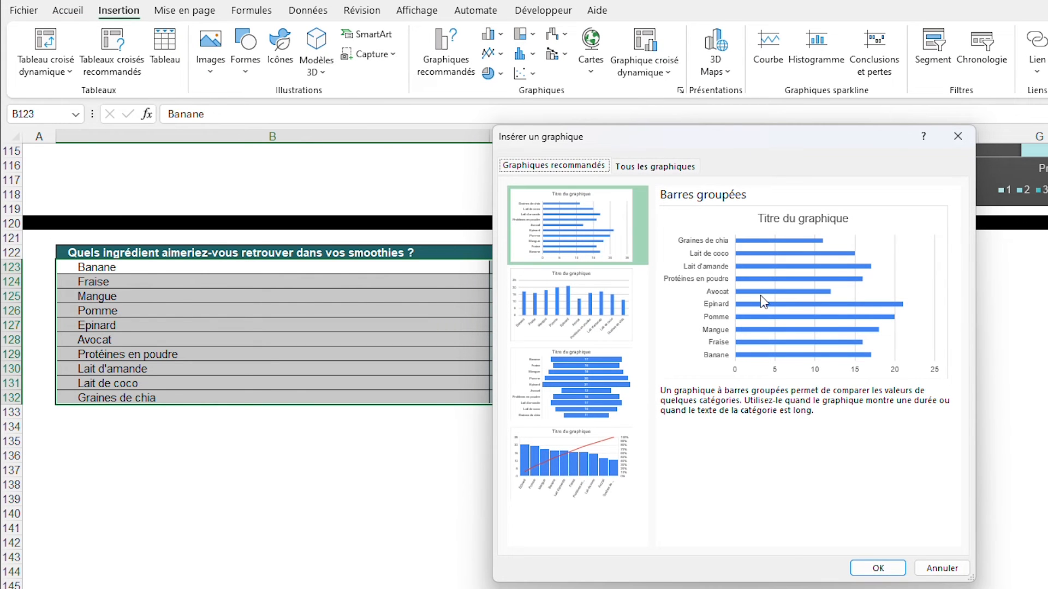
left_click(878, 562)
left_click(657, 64)
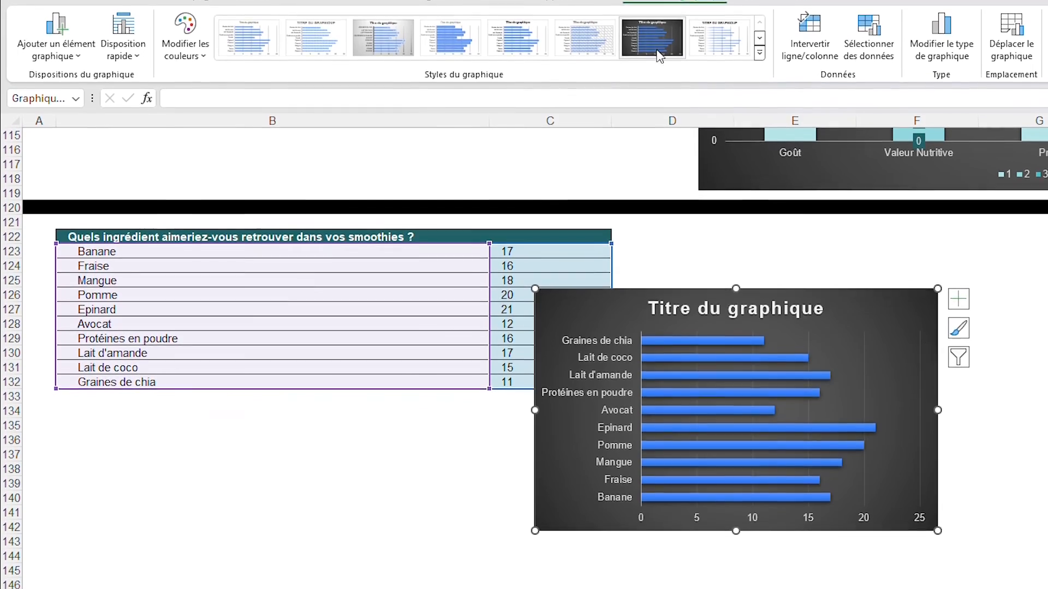
left_click_drag(877, 293, 425, 421)
left_click(681, 451)
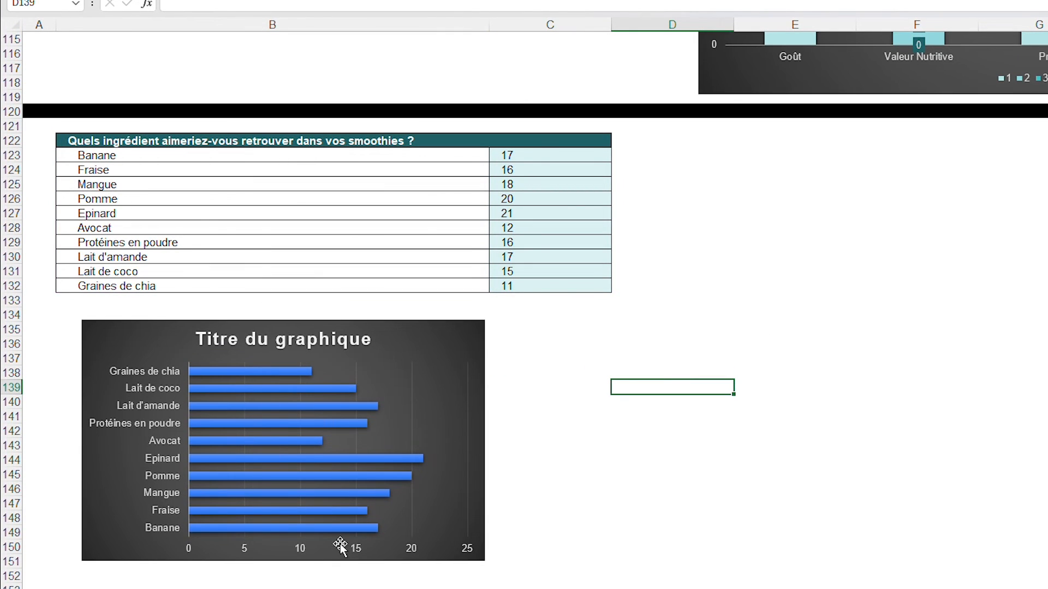
left_click(407, 335)
key("Delete")
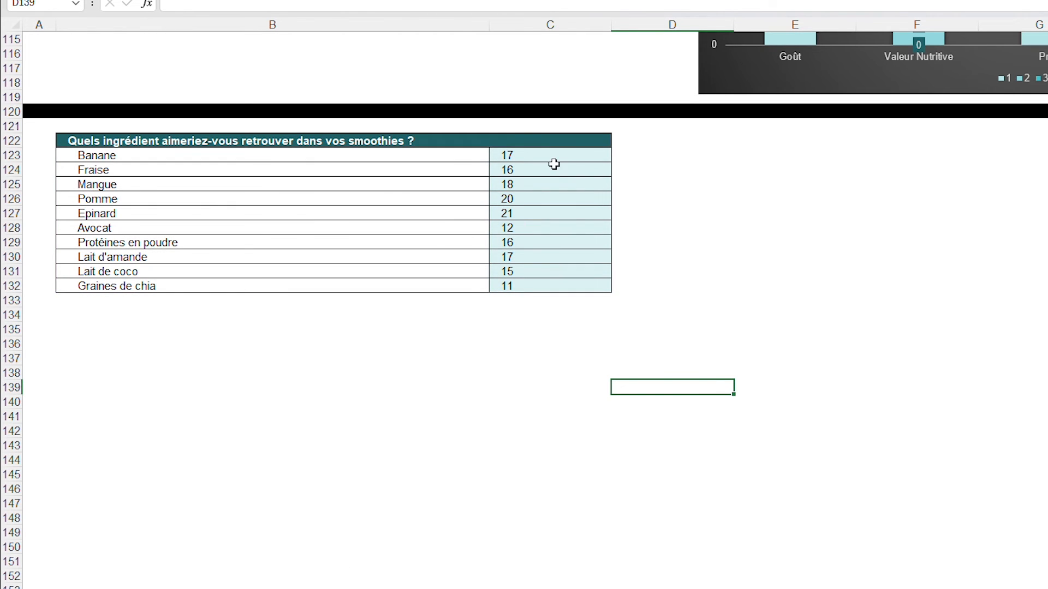
Sort the ingredient counts in C123:C132 from smallest to largest, extending the selection so the ingredient names move with them
left_click_drag(554, 160, 560, 281)
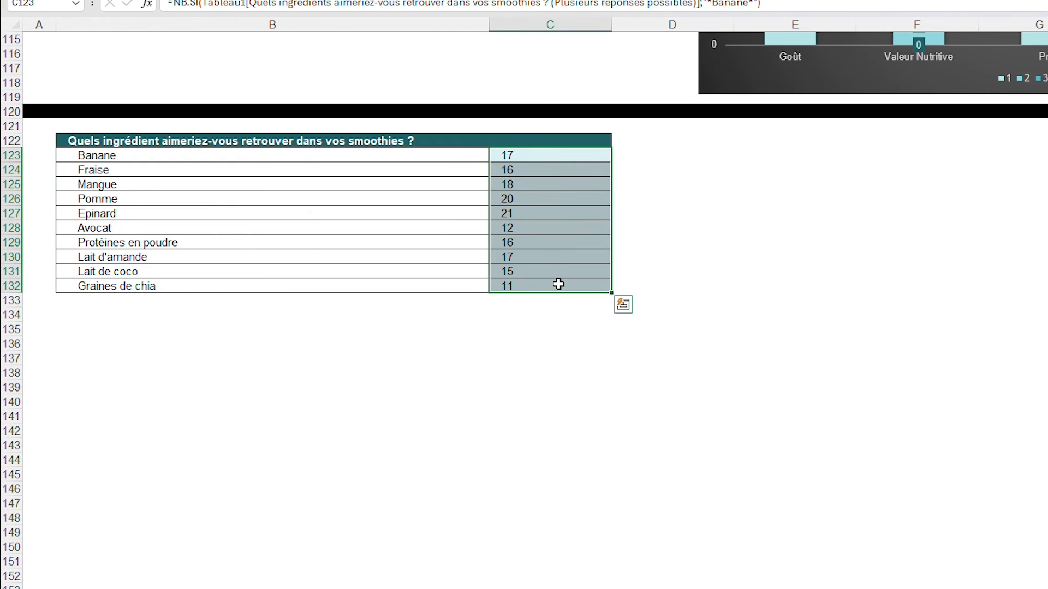
right_click(554, 180)
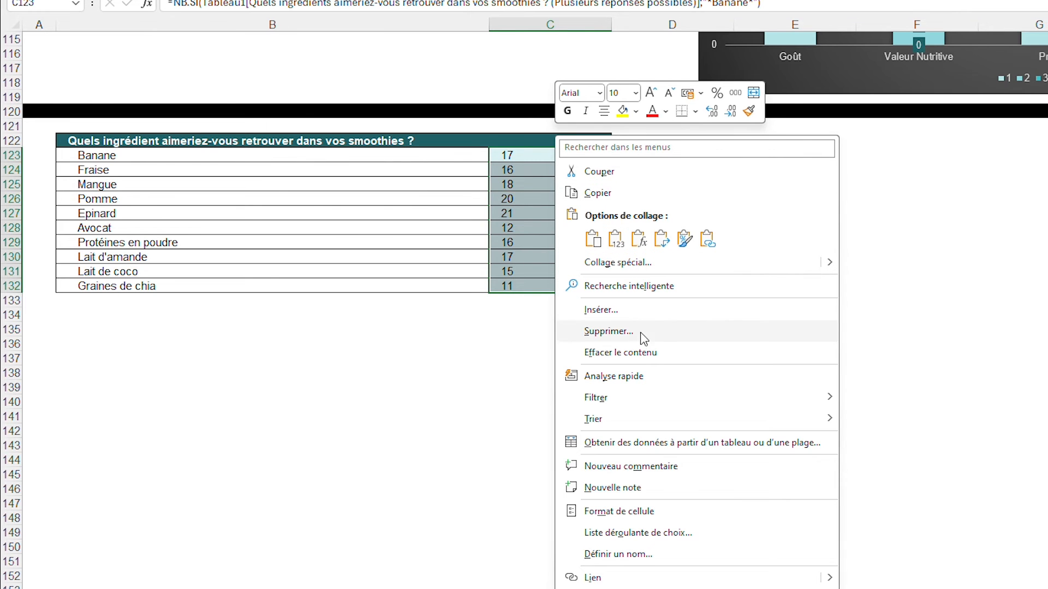
mouse_move(636, 425)
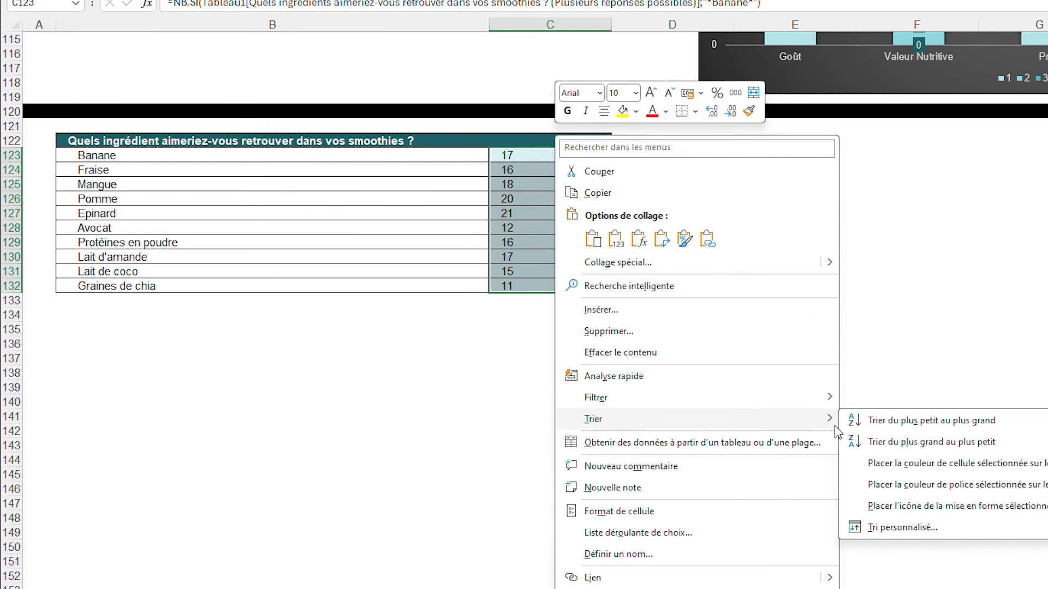
left_click(873, 426)
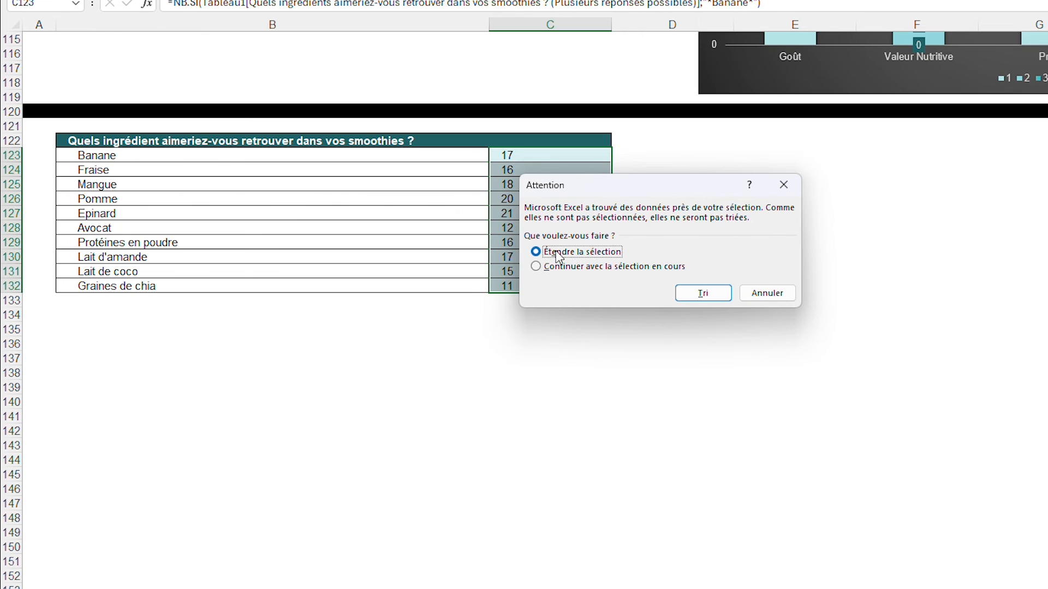
left_click(690, 298)
left_click(708, 242)
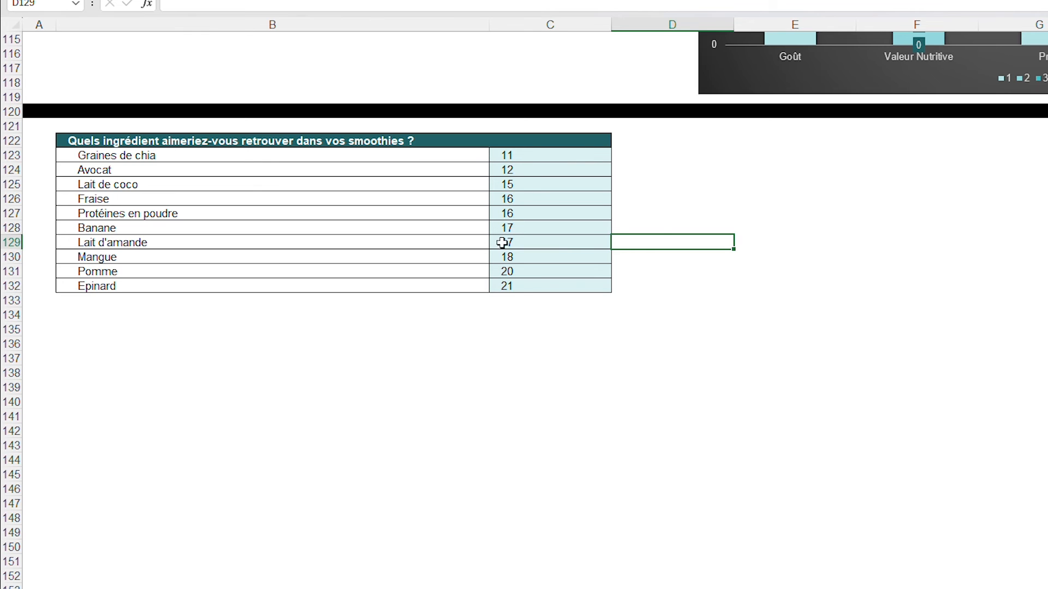
left_click_drag(543, 158, 546, 279)
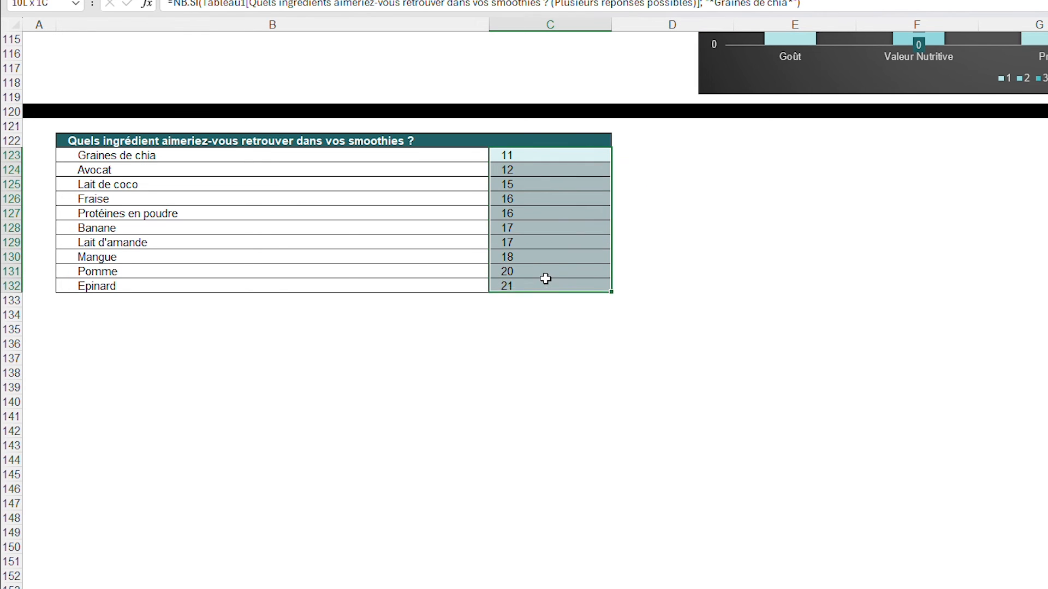
left_click(709, 239)
Insert a dark-styled clustered bar chart from B123:C132 and fit it below the table at about table width, from row 134 to row 154
left_click_drag(484, 154, 538, 281)
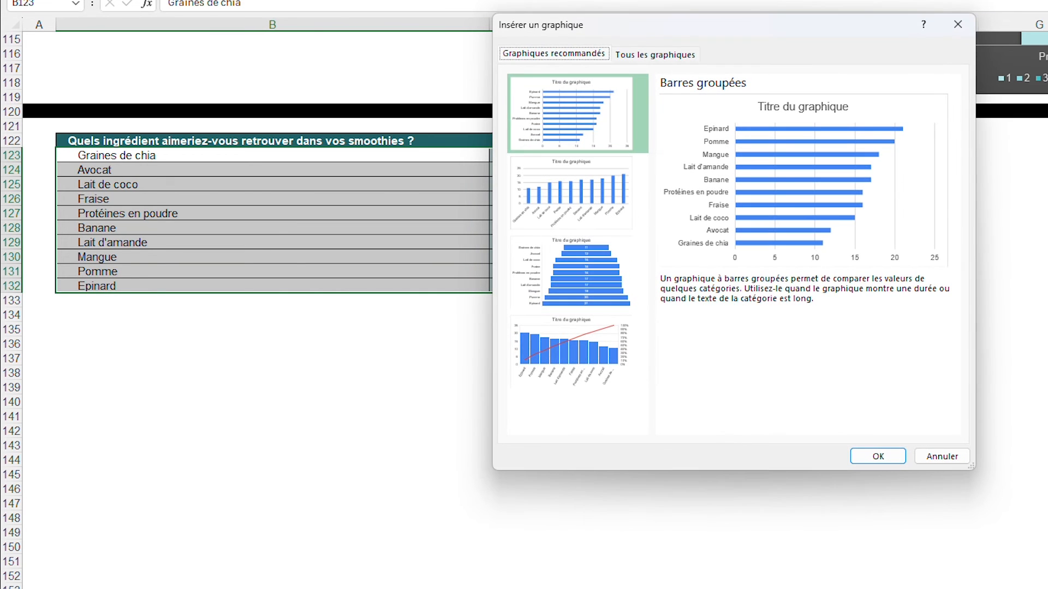
left_click(878, 457)
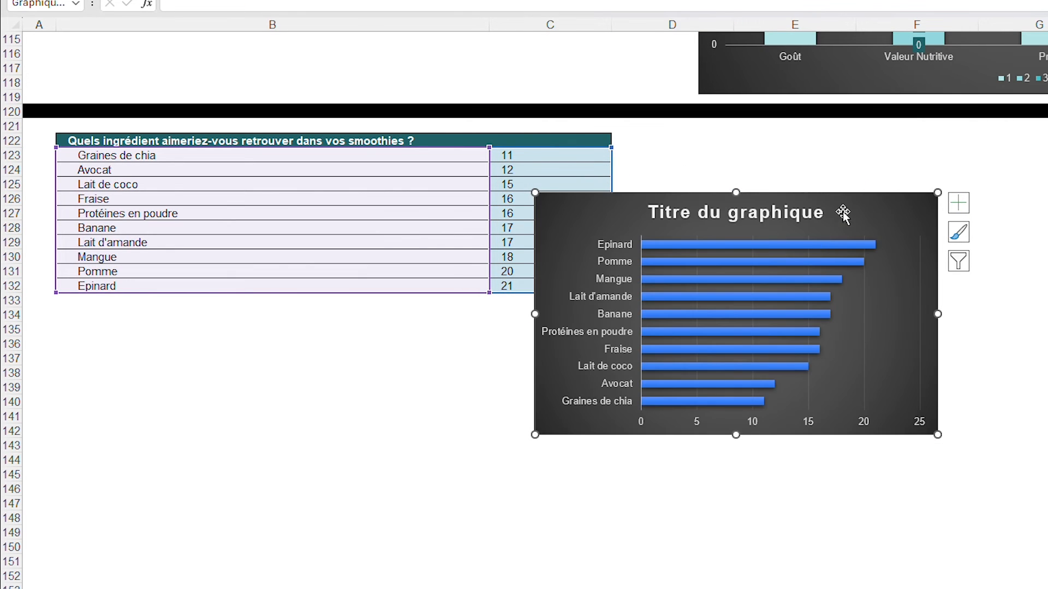
left_click_drag(843, 211, 363, 330)
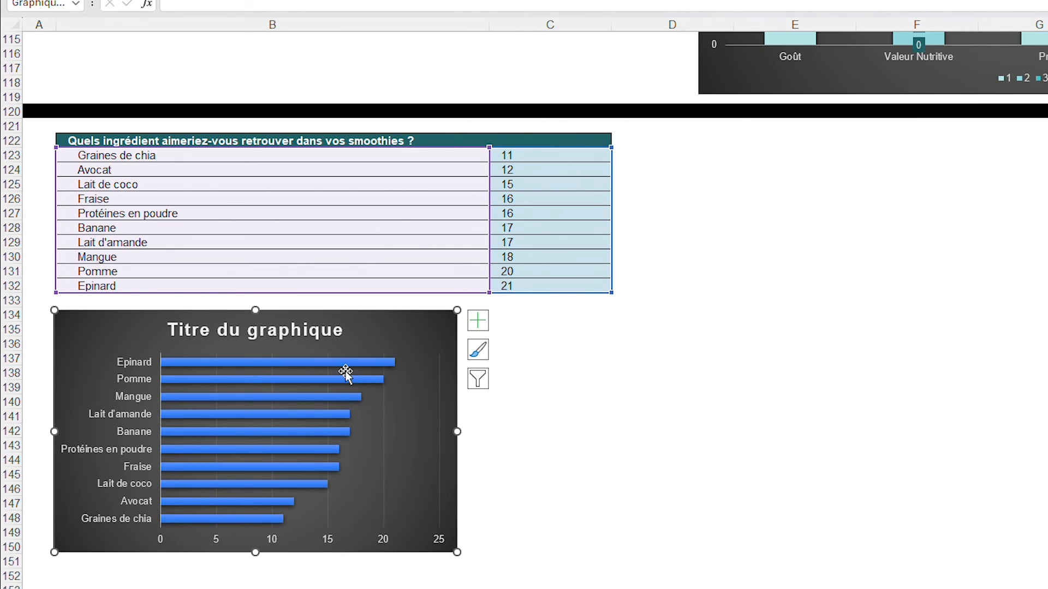
scroll(672, 364, "down", 1)
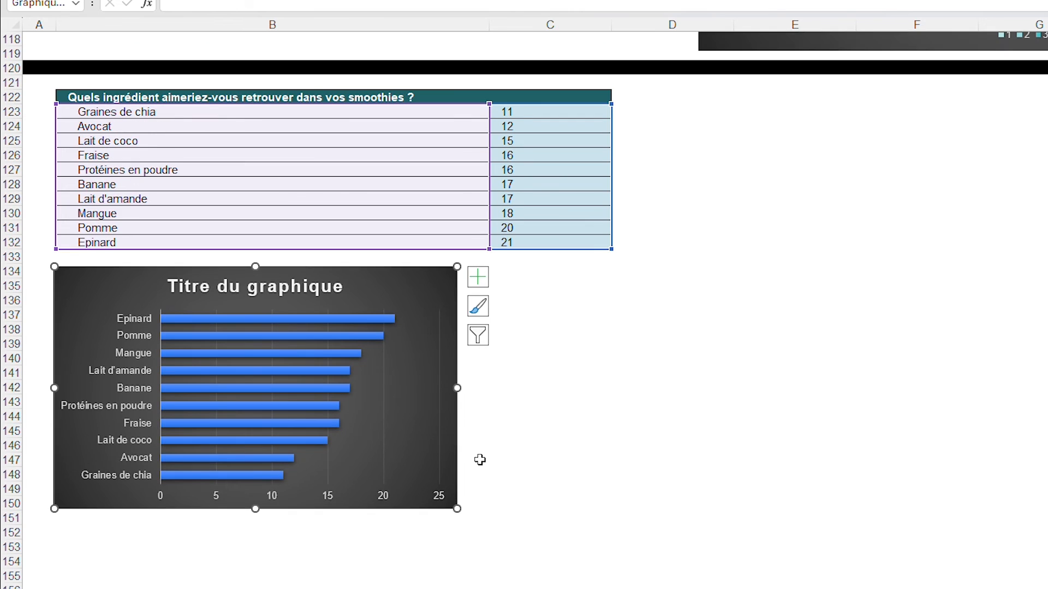
left_click_drag(459, 510, 621, 561)
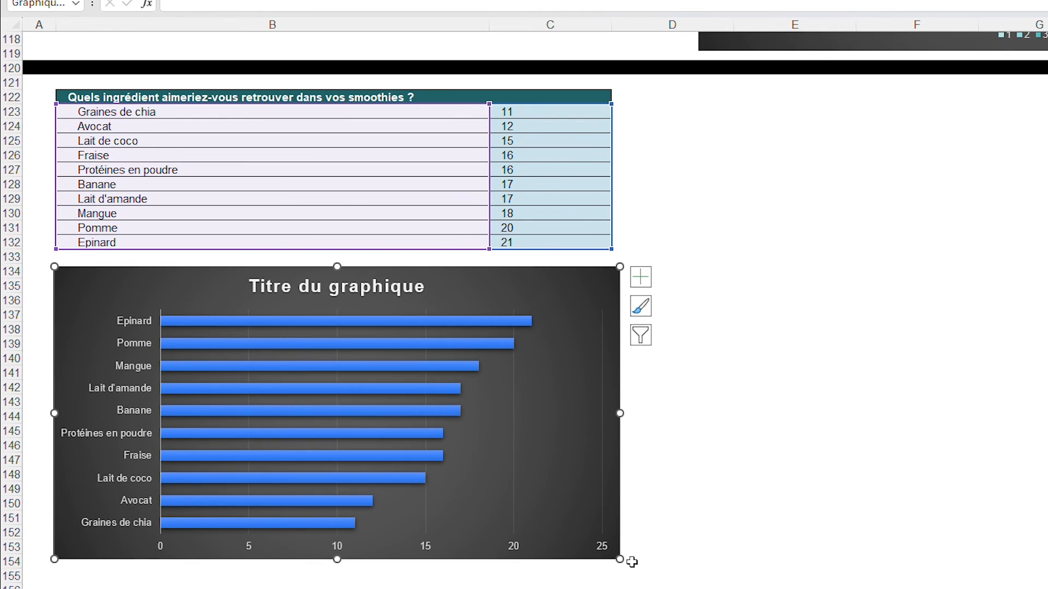
Set the ingredients chart's title to "Quels ingrédients aimeriez-vous retrouver ?"
double_click(384, 289)
triple_click(379, 285)
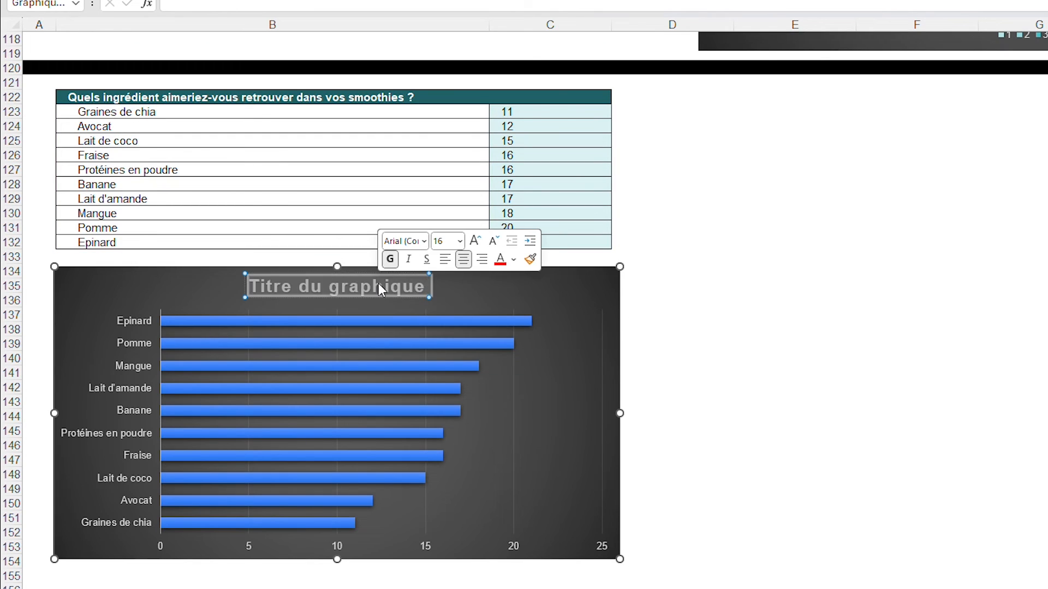
type("Quels ingrédients")
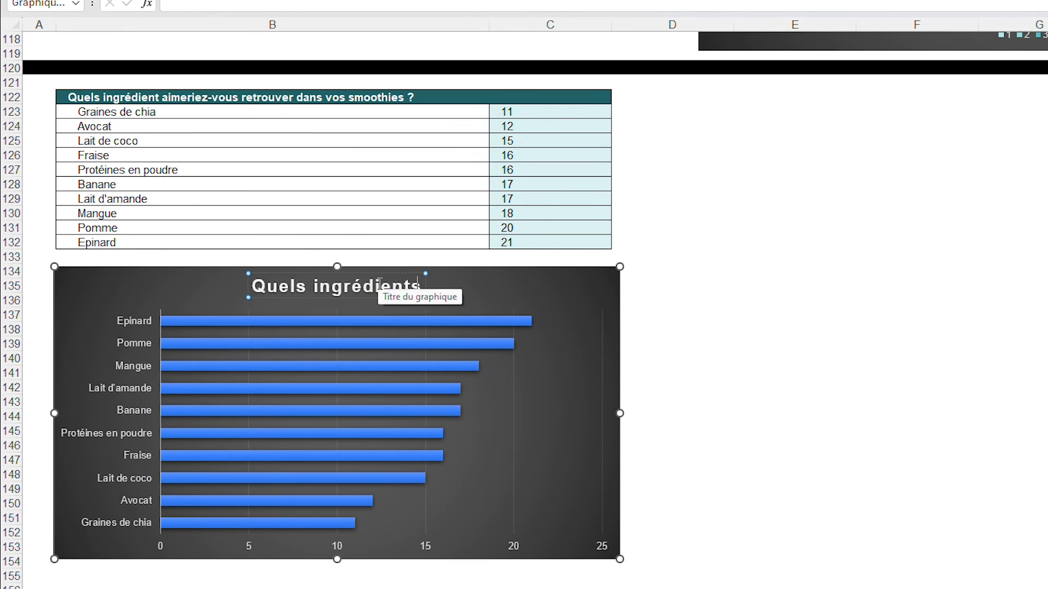
type(" aimeriez-vous retrouver ?")
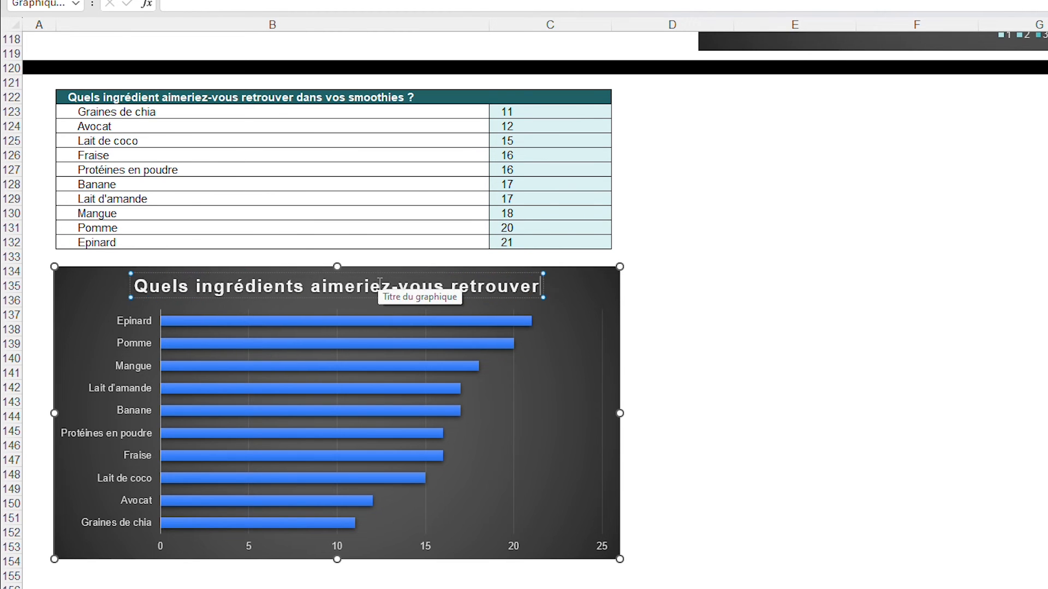
left_click(728, 356)
Recolour the ingredients chart's bars teal and add data labels at their ends
left_click(430, 315)
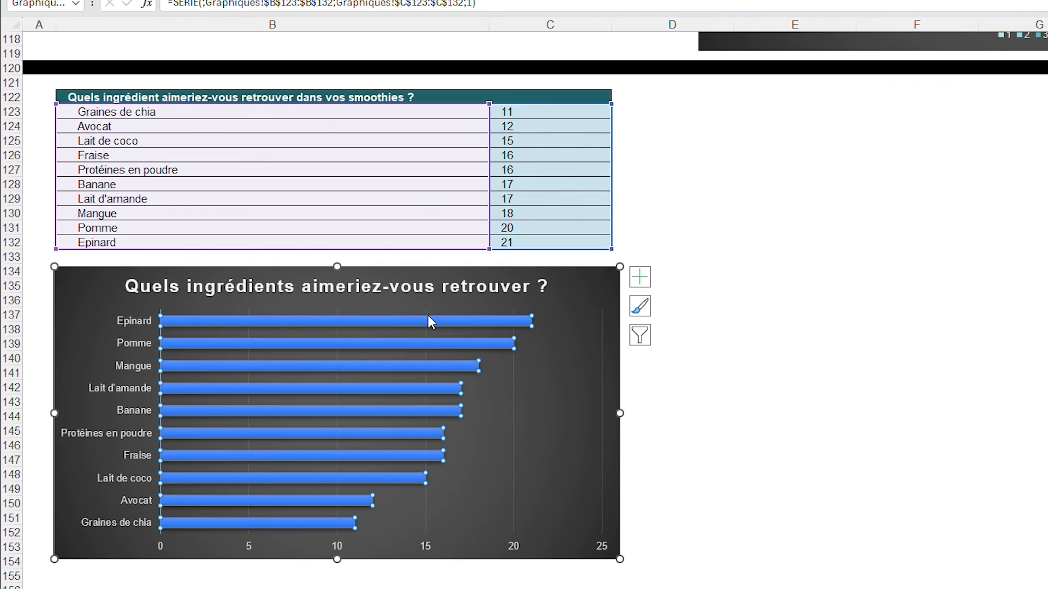
left_click(493, 322)
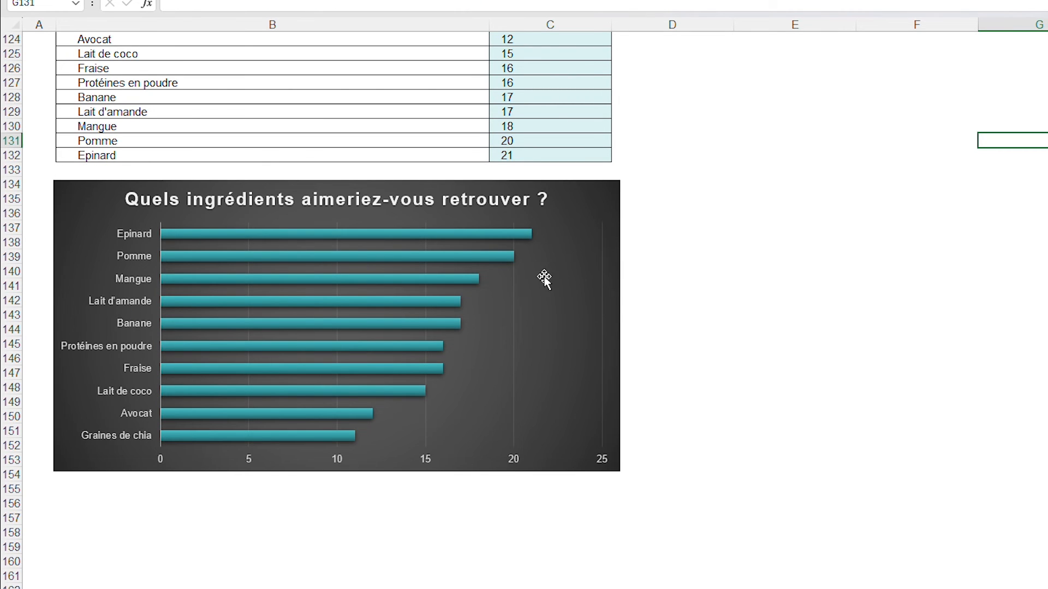
left_click(598, 203)
left_click(640, 189)
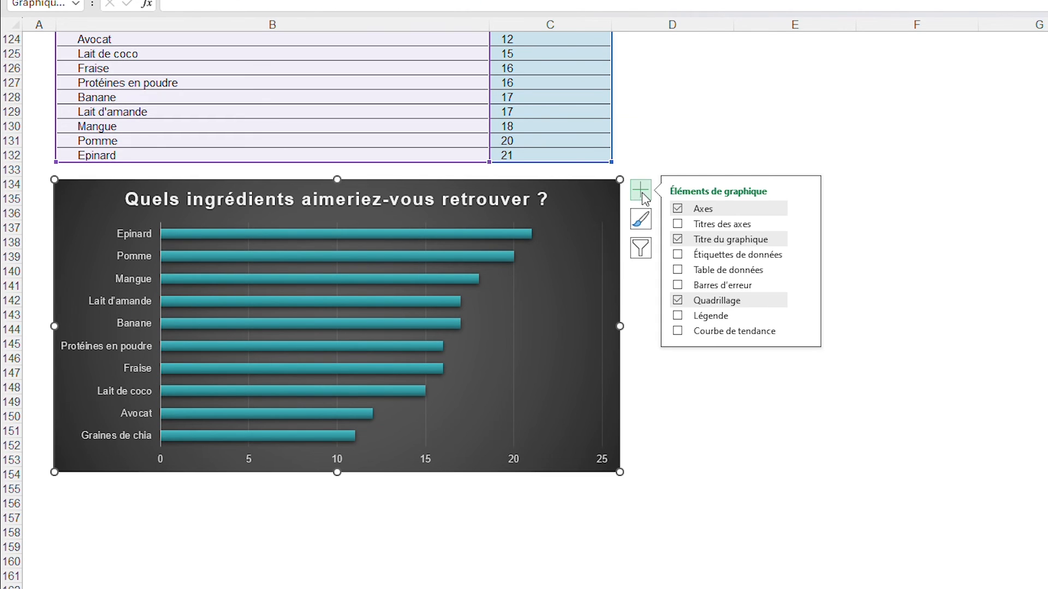
left_click(679, 255)
left_click(687, 402)
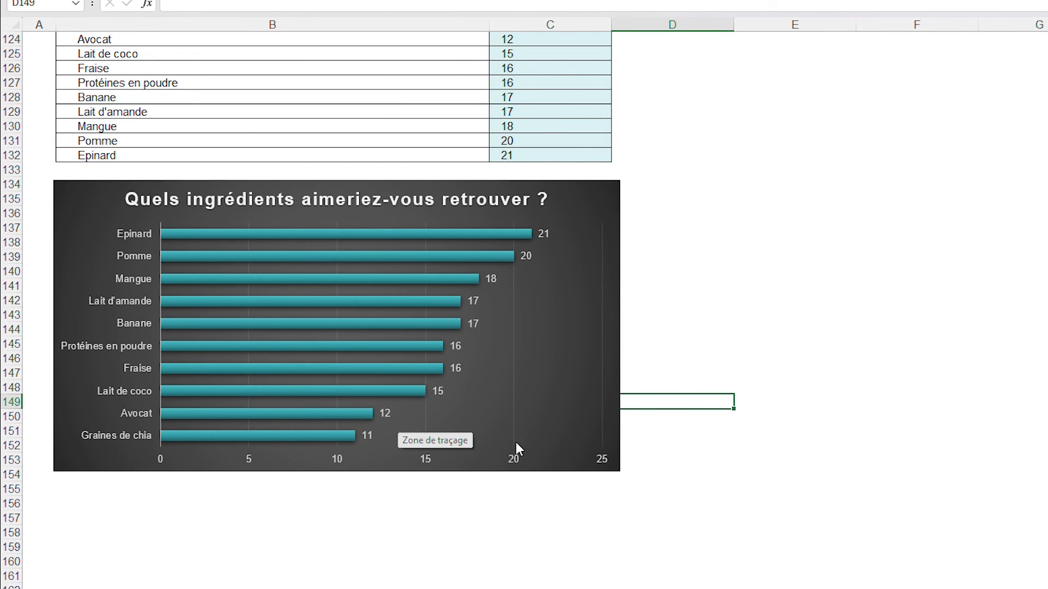
scroll(546, 439, "up", 1)
left_click_drag(562, 70, 573, 199)
left_click(826, 201)
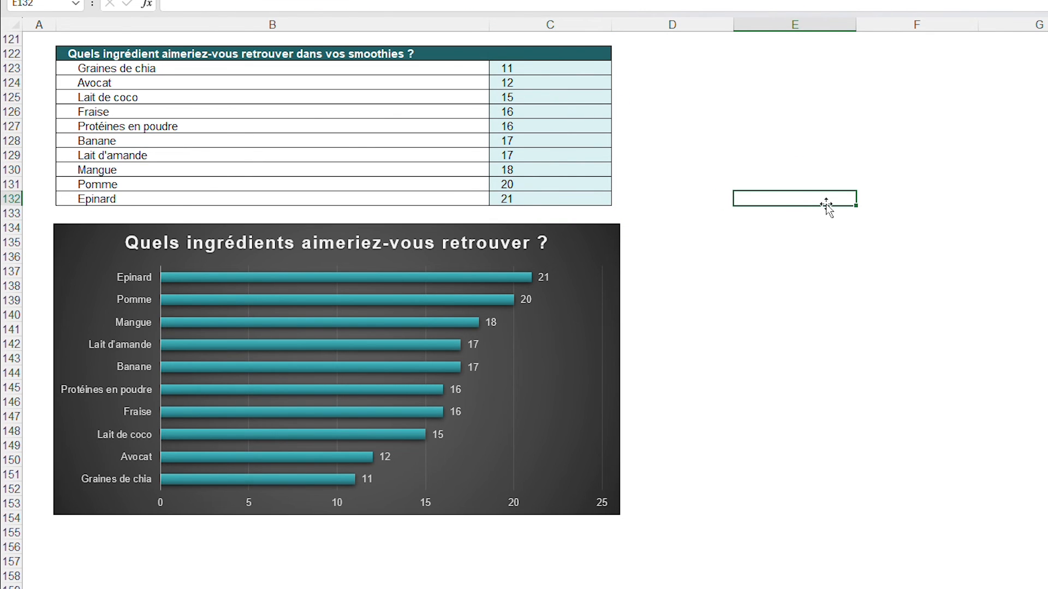
Copy the black separator row 120 to row 155, below the ingredients chart
scroll(250, 223, "up", 3)
left_click(11, 154)
scroll(291, 226, "down", 4)
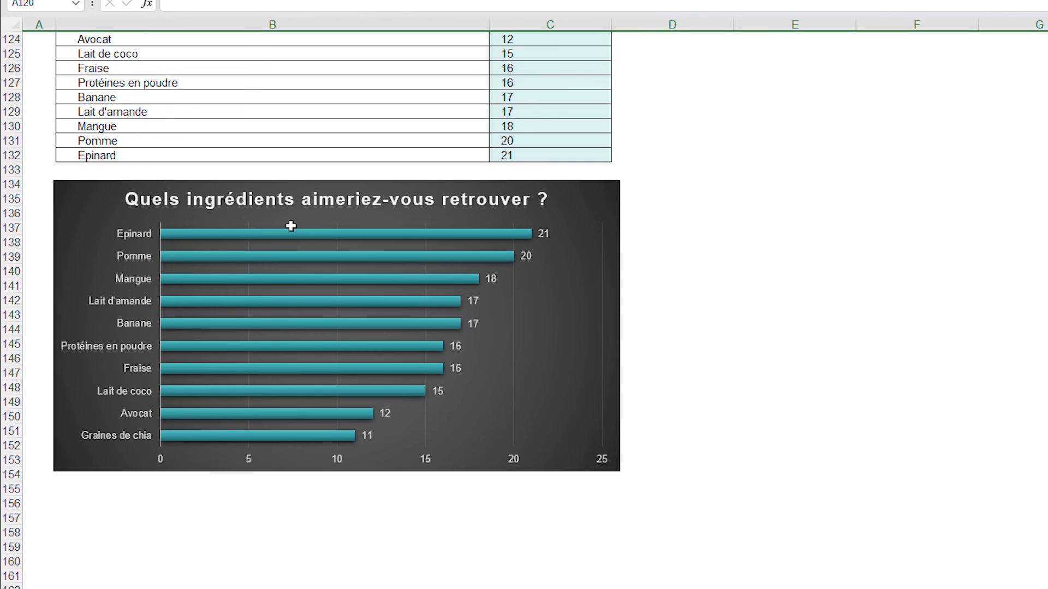
left_click(12, 488)
key("ctrl+v")
scroll(777, 333, "down", 8)
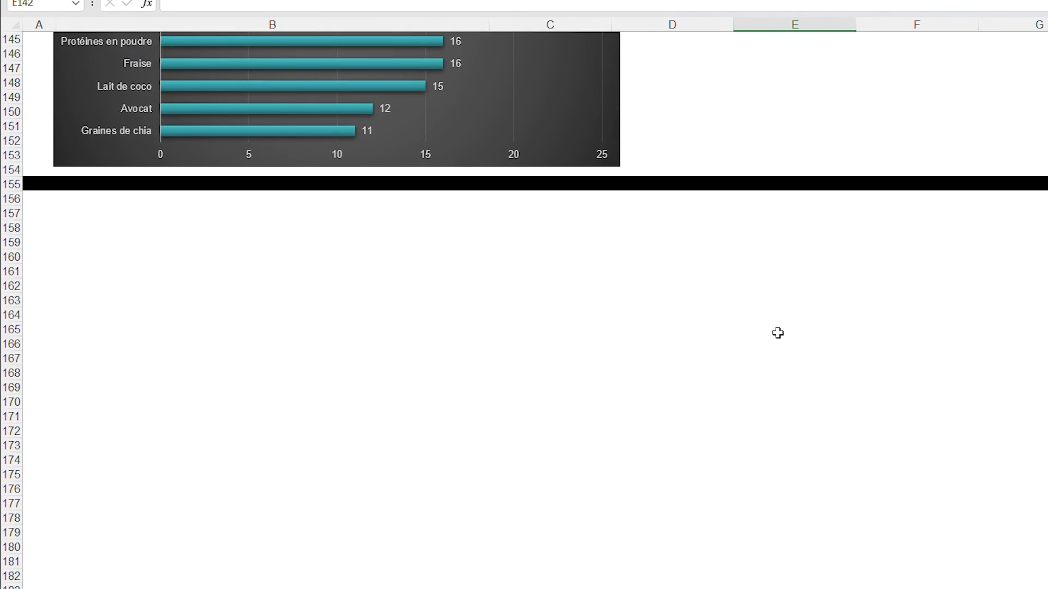
Copy the smoothie type preferences table in rows 45 to 50 of Tris to Graphiques, starting at row 157
left_click(248, 278)
left_click(145, 180)
key("ctrl+v")
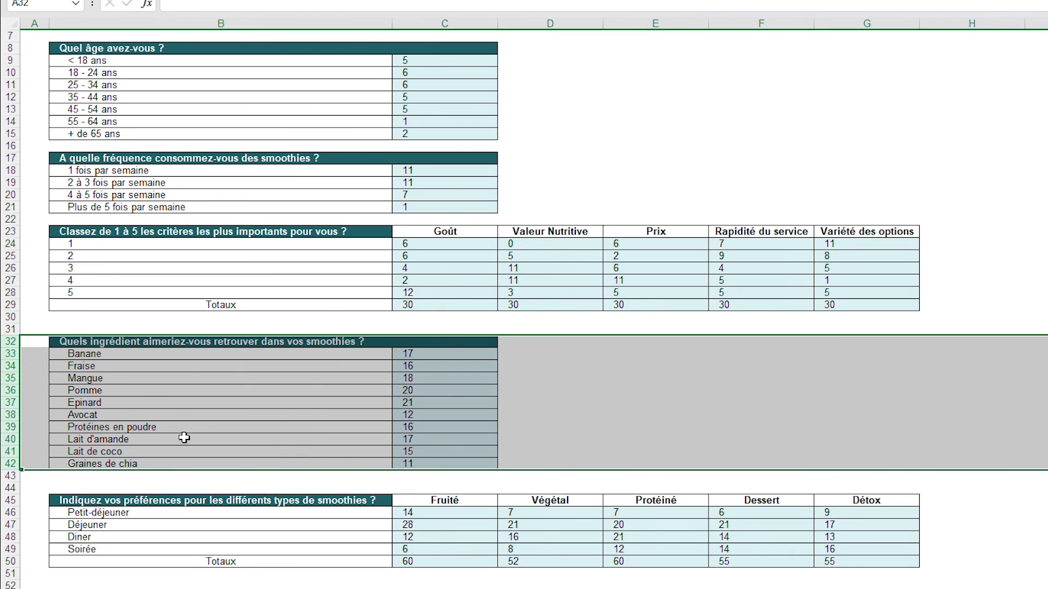
scroll(132, 415, "up", 1)
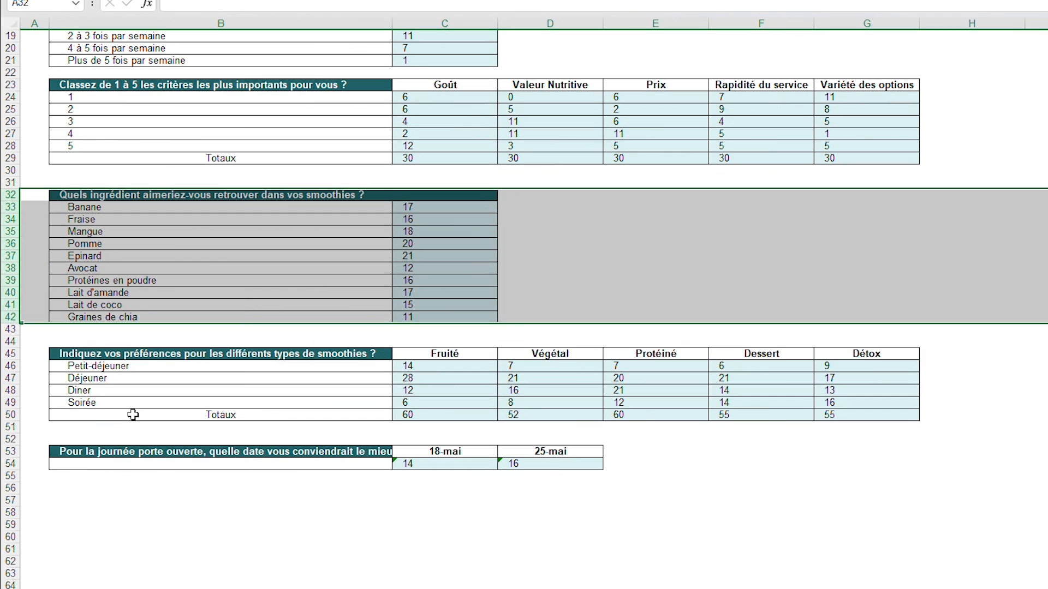
left_click_drag(14, 354, 14, 415)
key("ctrl+c")
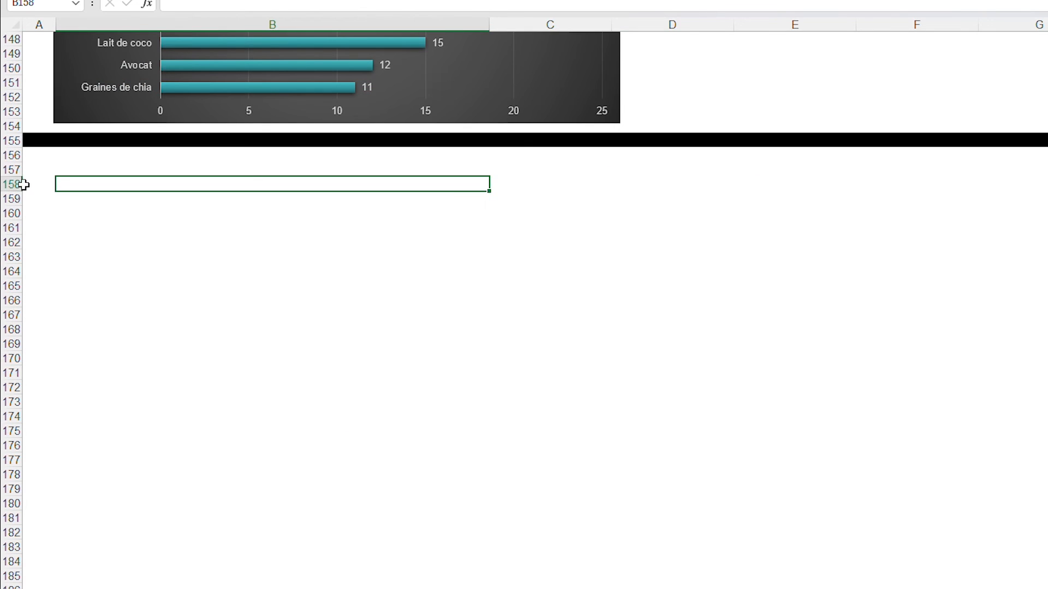
left_click(14, 170)
key("ctrl+v")
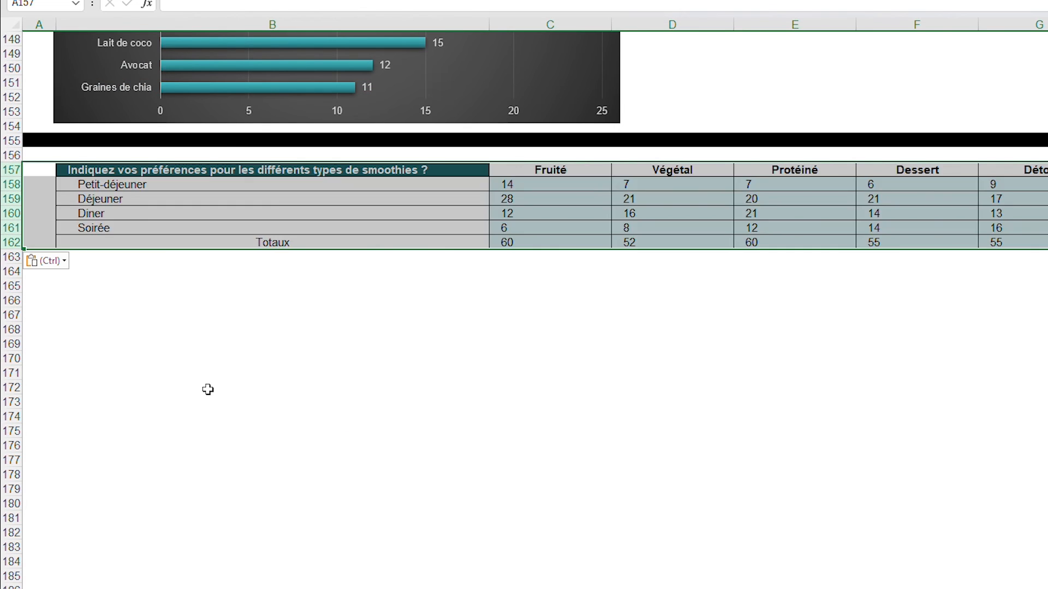
left_click(208, 388)
Move the question heading of the smoothie preferences table out of B157 to I157, leaving the header corner empty
scroll(480, 314, "up", 20)
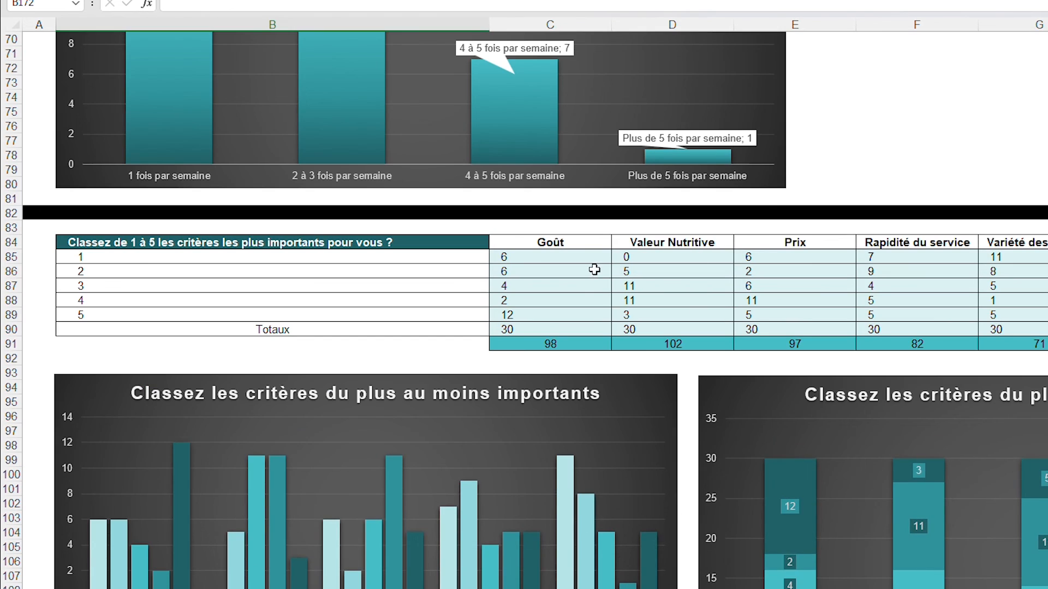
scroll(566, 342, "down", 20)
scroll(566, 342, "up", 10)
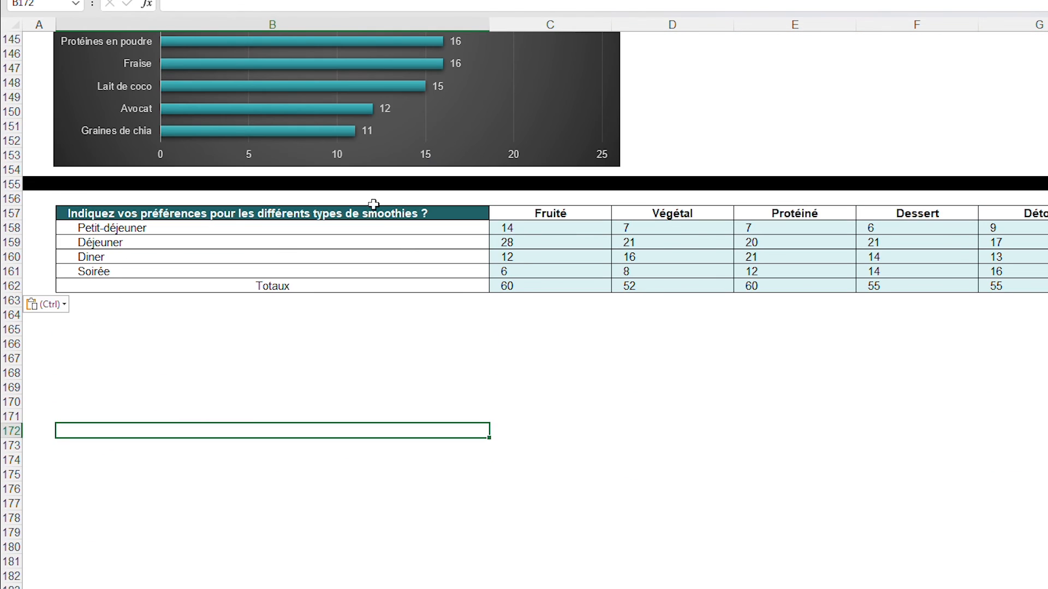
left_click(383, 216)
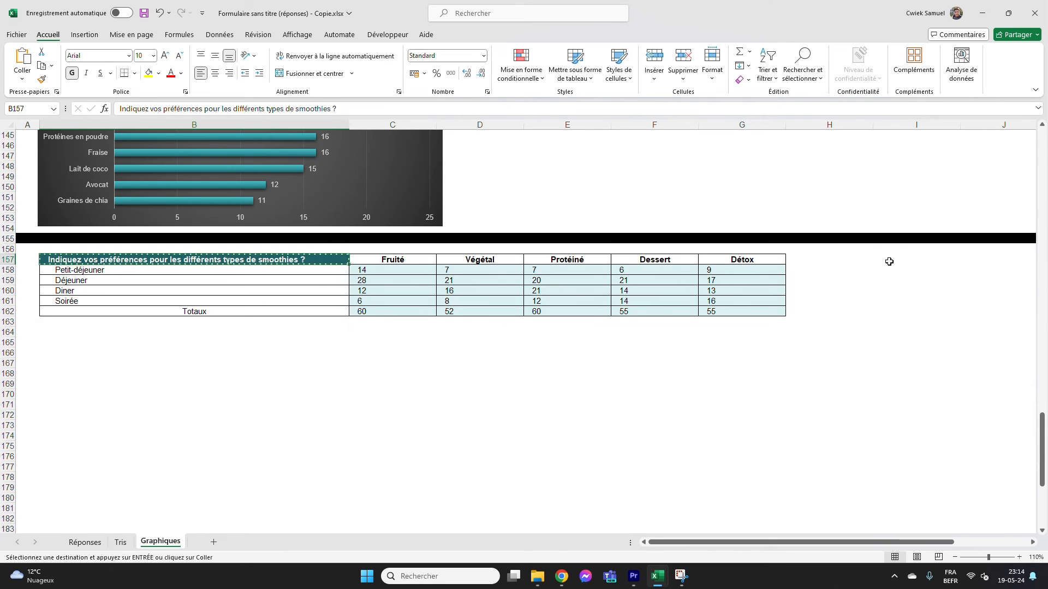
left_click(887, 261)
key("ctrl+v")
left_click(870, 341)
Insert a clustered column chart from B157:G161, with the meal times as categories and the smoothie types as series
left_click_drag(337, 260, 720, 297)
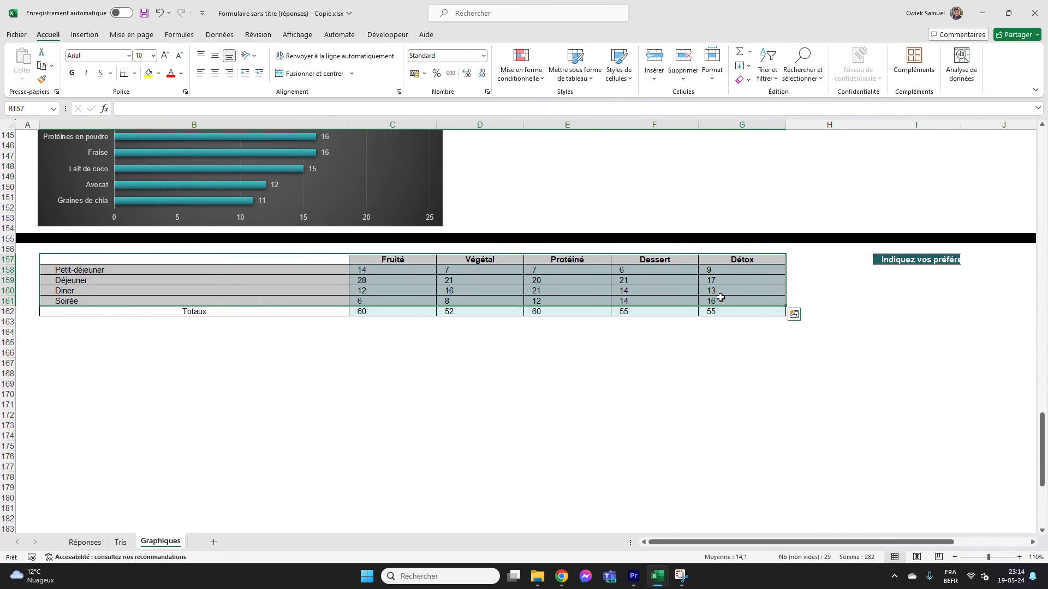
left_click(87, 35)
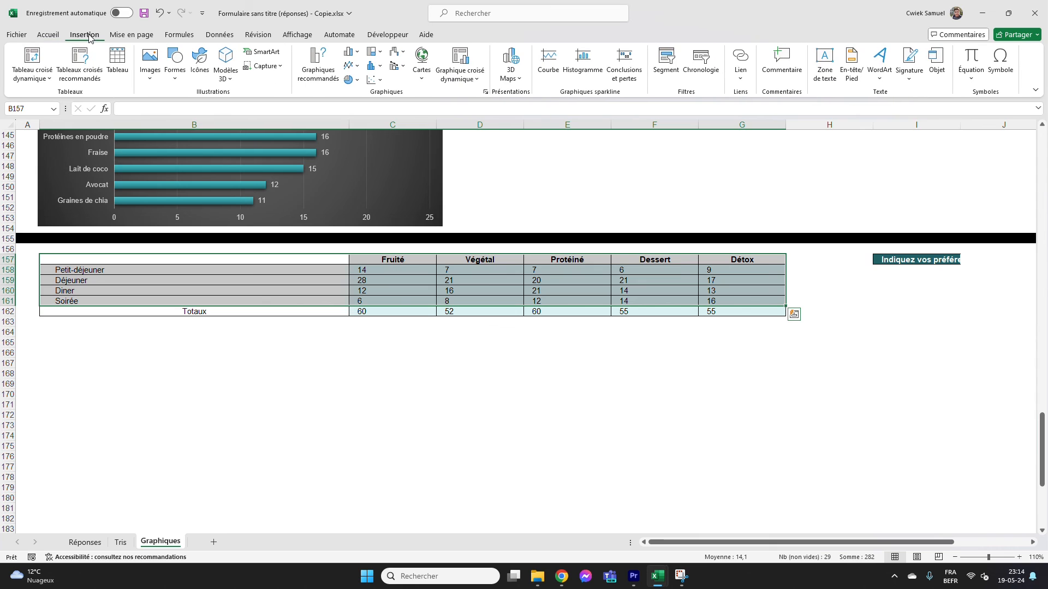
left_click(319, 64)
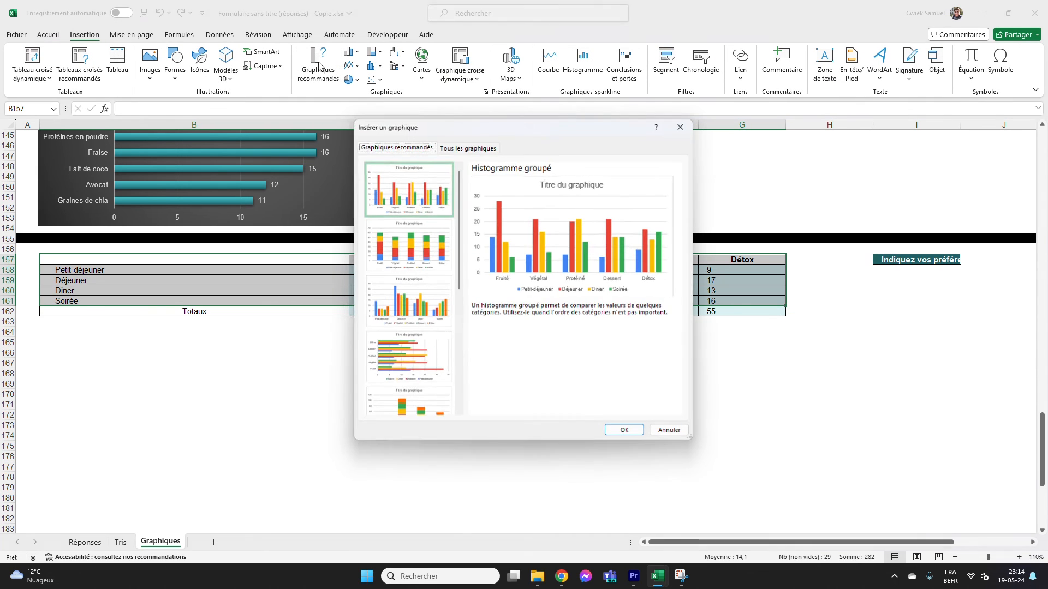
left_click(389, 291)
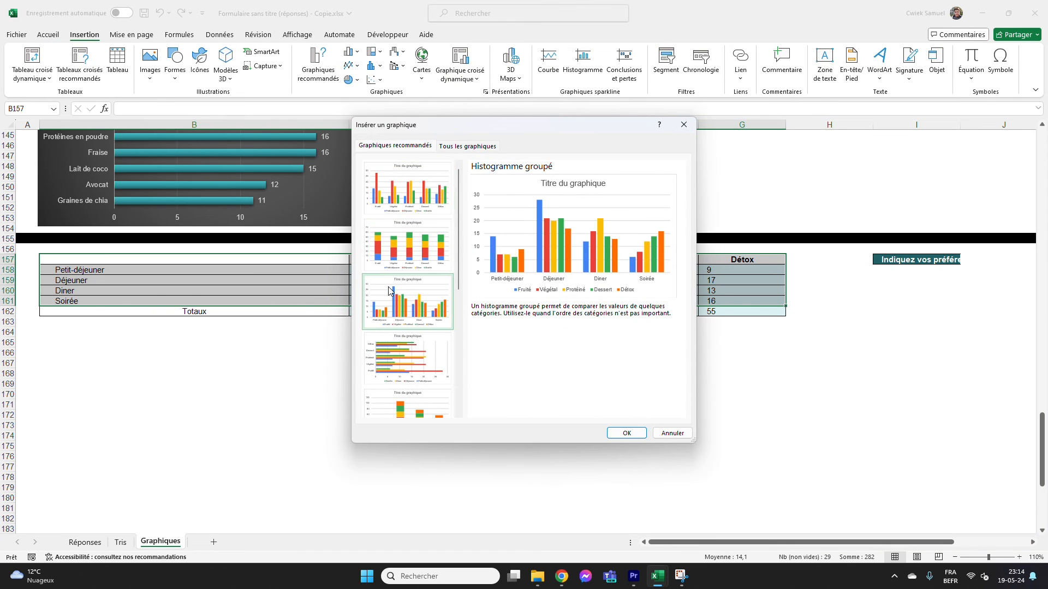
left_click(626, 433)
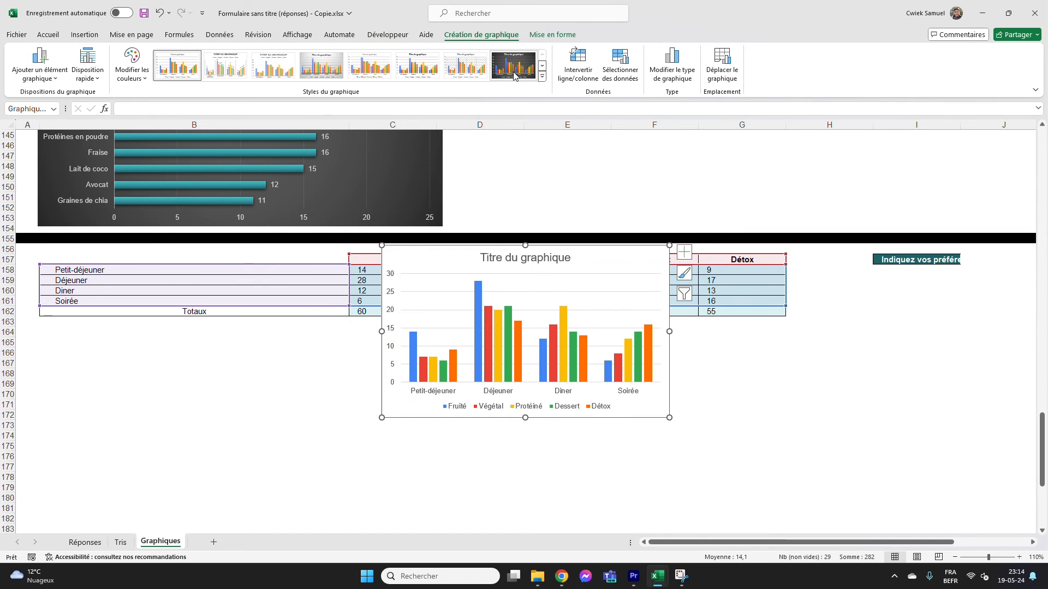
Give the smoothie preferences chart the dark style, swap its rows and columns, and enlarge it below its table
left_click(513, 75)
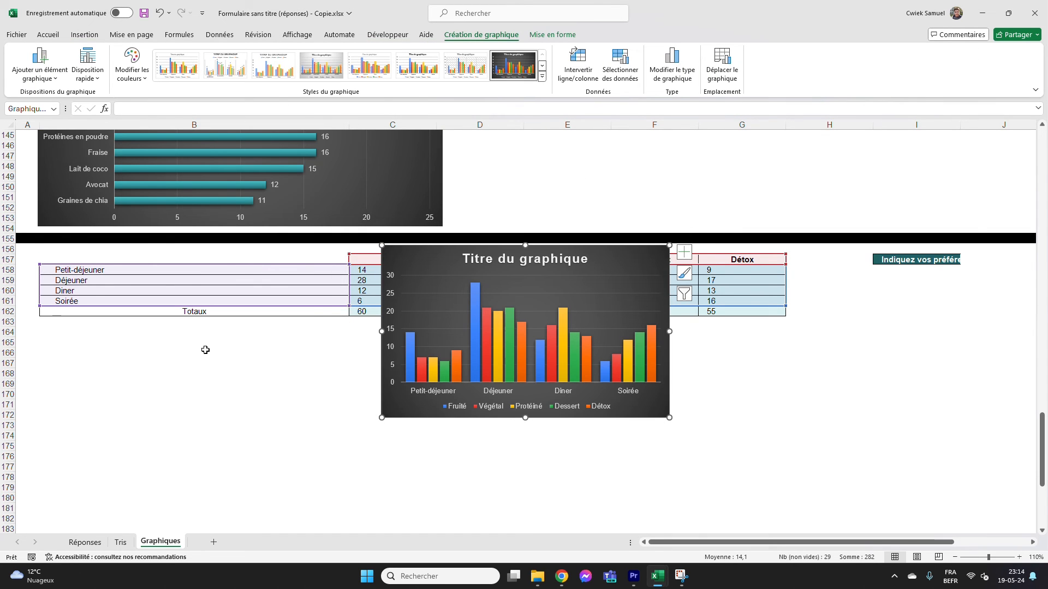
left_click_drag(599, 253, 262, 339)
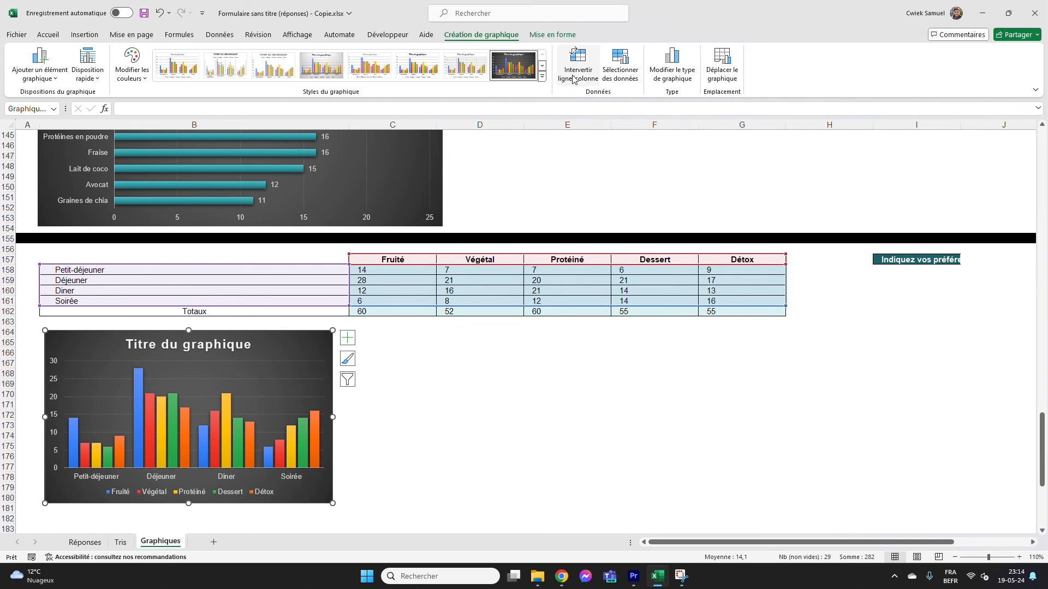
left_click(573, 79)
scroll(440, 433, "down", 3)
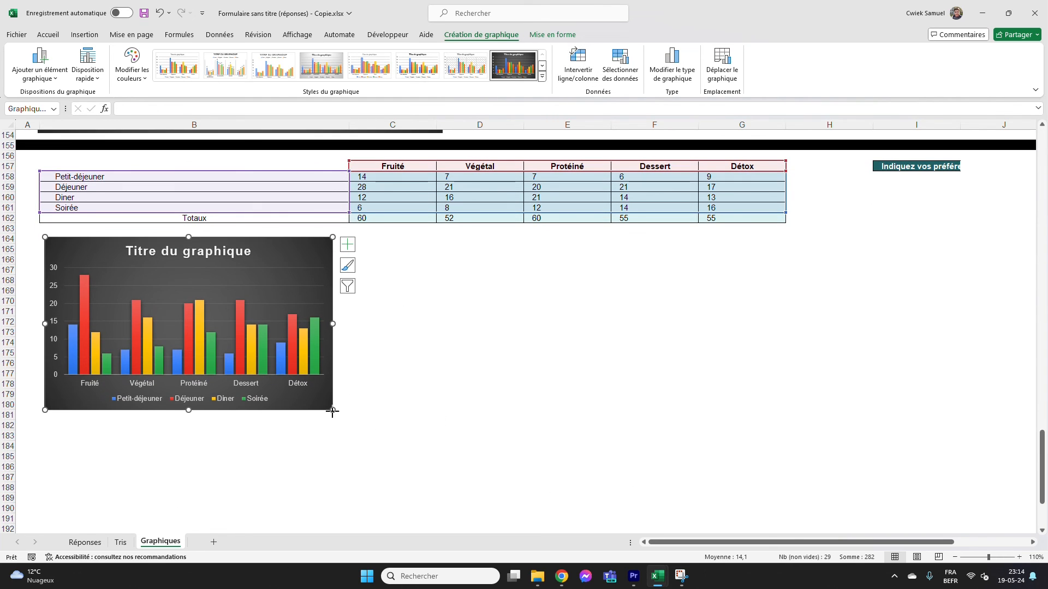
left_click_drag(332, 412, 429, 440)
key("Escape")
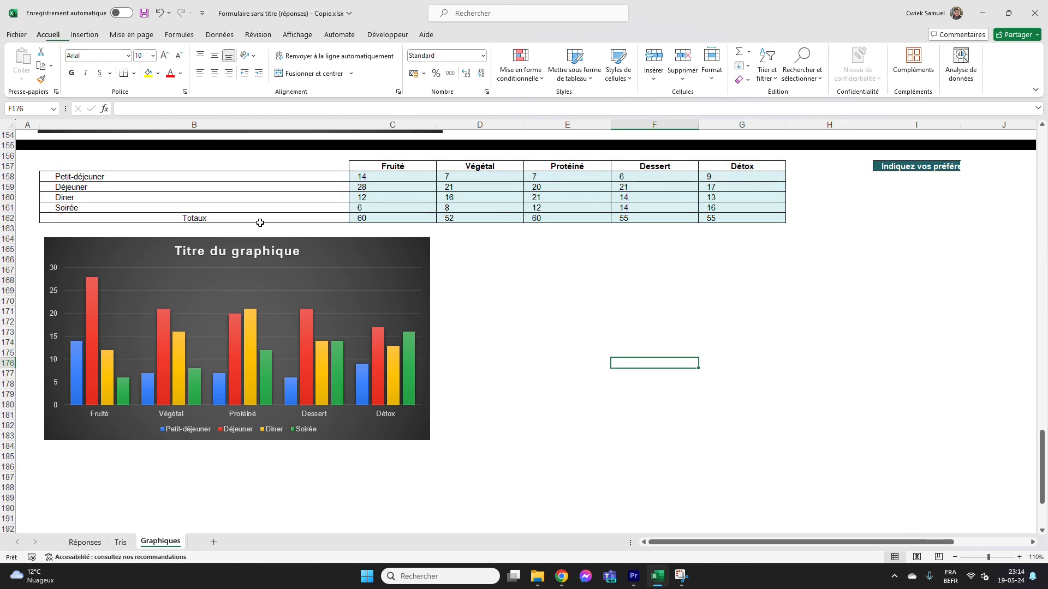
Title the smoothie preferences chart "Préférences pour les différents types"
double_click(244, 254)
triple_click(250, 253)
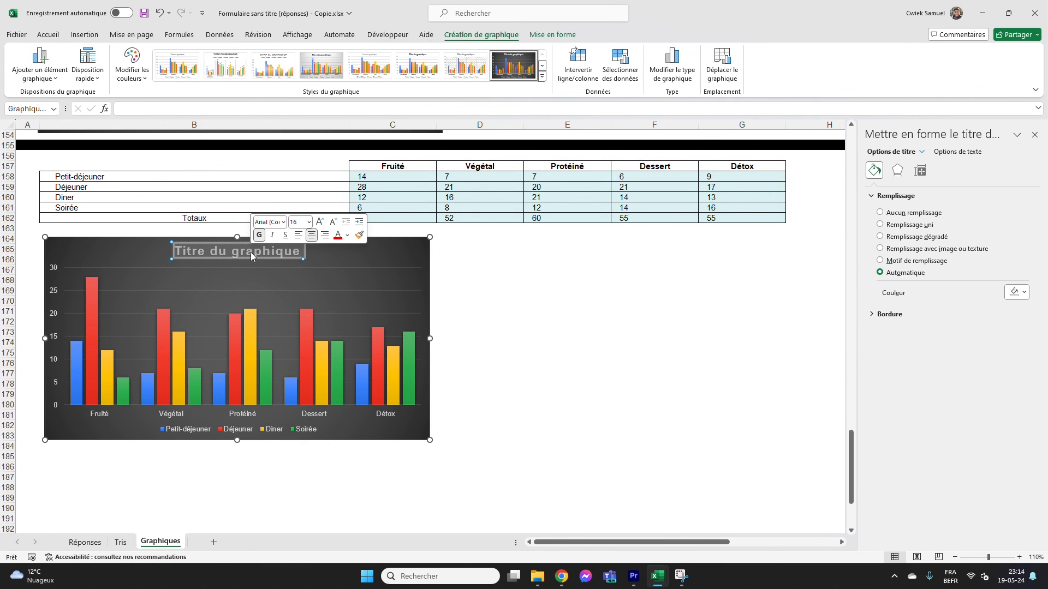
type("Préférences pour les différents types")
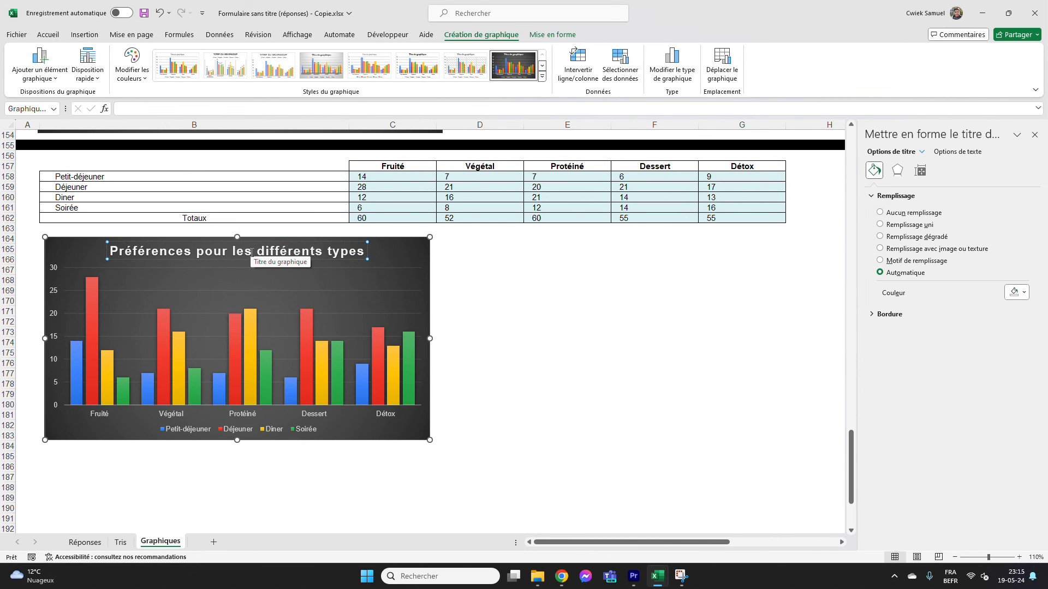
key("Escape")
Fill the Petit-déjeuner columns with light teal and the Déjeuner columns with medium teal
double_click(76, 375)
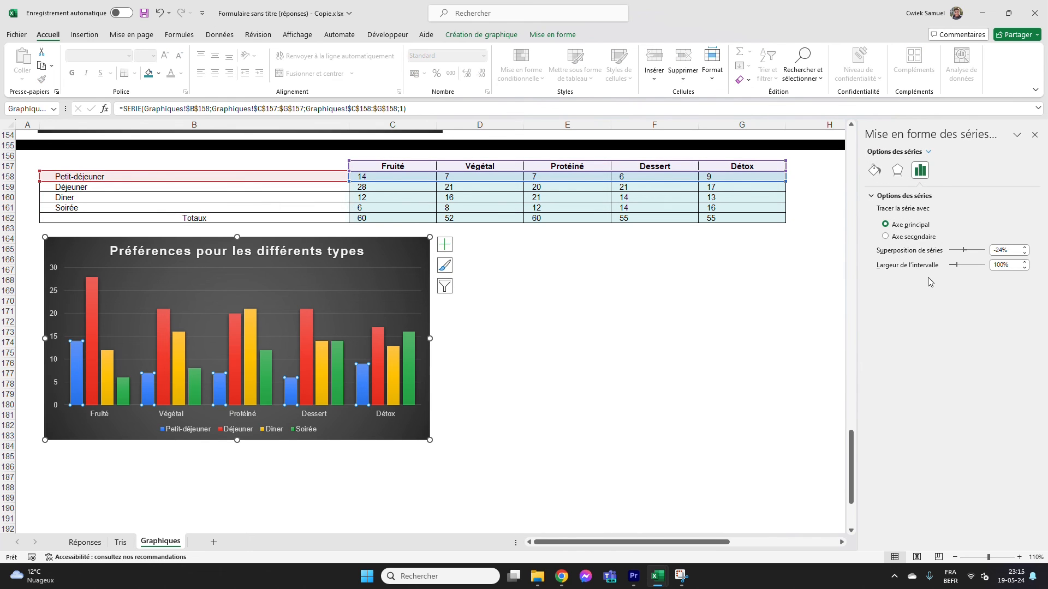
left_click(874, 171)
left_click(1017, 305)
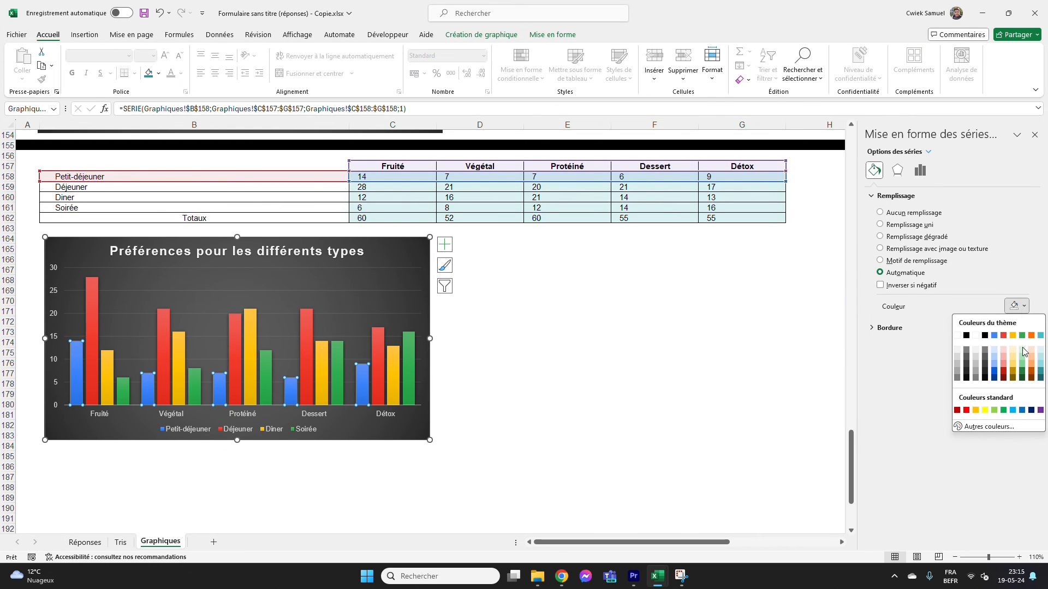
left_click(1041, 364)
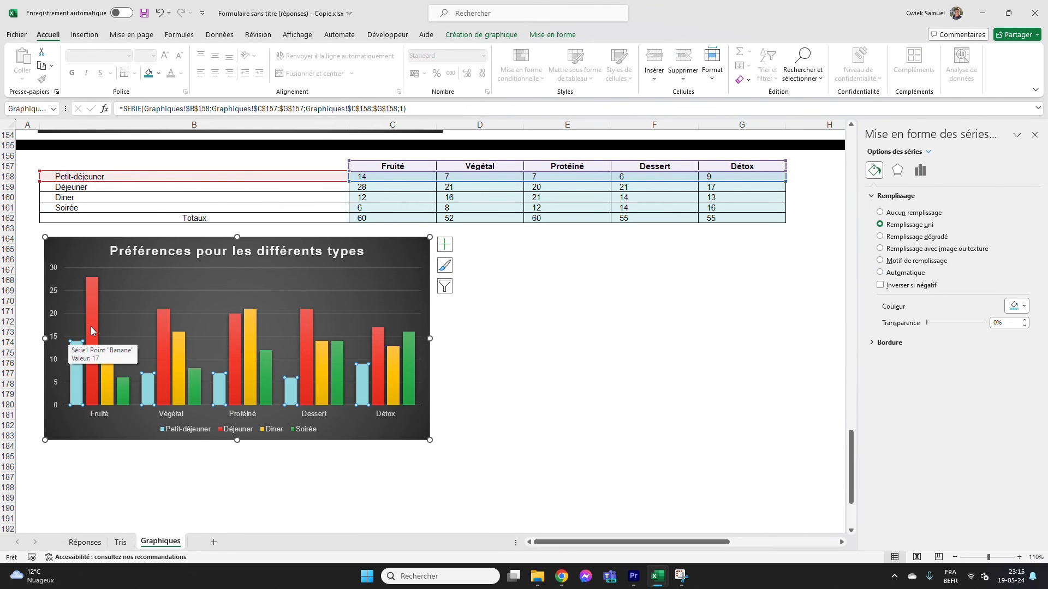
left_click(92, 330)
left_click(1017, 305)
left_click(1041, 371)
Fill the Diner columns with dark teal and the Soirée columns with the darkest teal
left_click(108, 382)
left_click(1017, 305)
left_click(1040, 377)
left_click(408, 371)
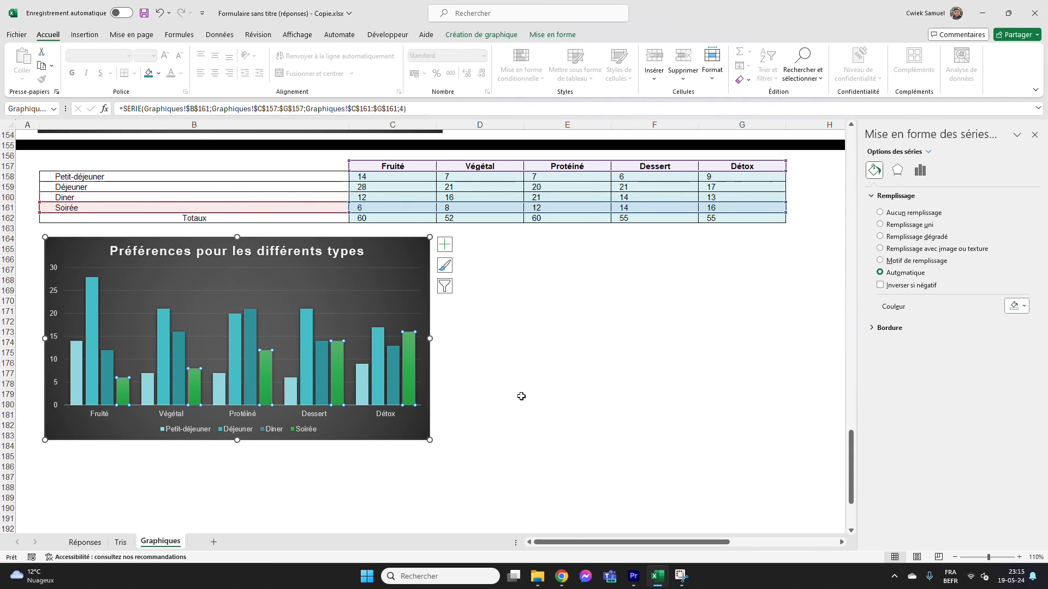
left_click(1017, 306)
left_click(1041, 377)
Move the smoothie preferences question heading from I157 back to the table's header corner in B157
left_click(926, 167)
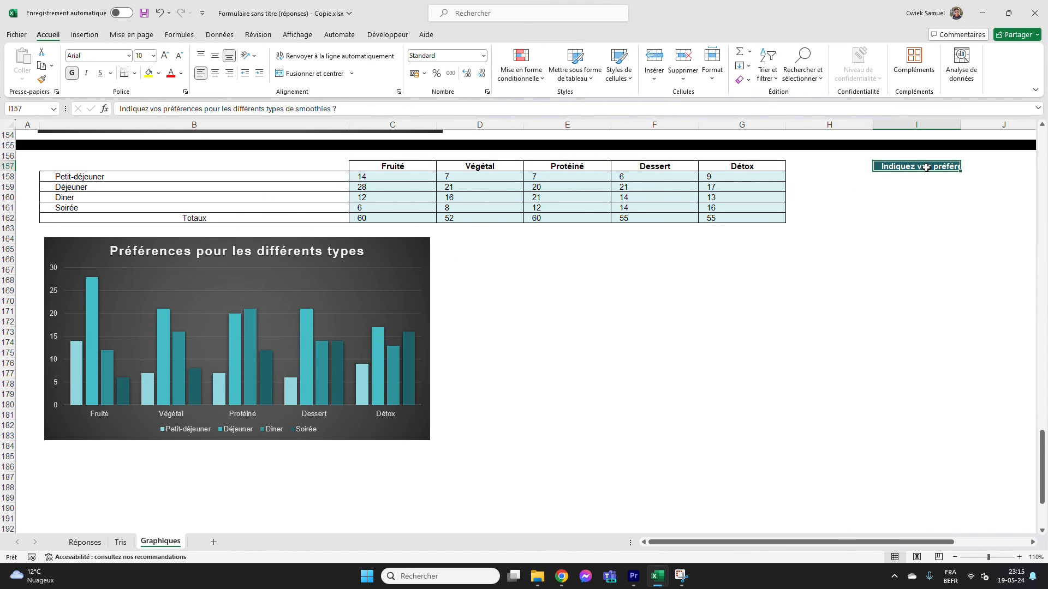
left_click(178, 166)
type("Indiquez vos préférences pour les différents types de smoothies ?")
left_click(597, 335)
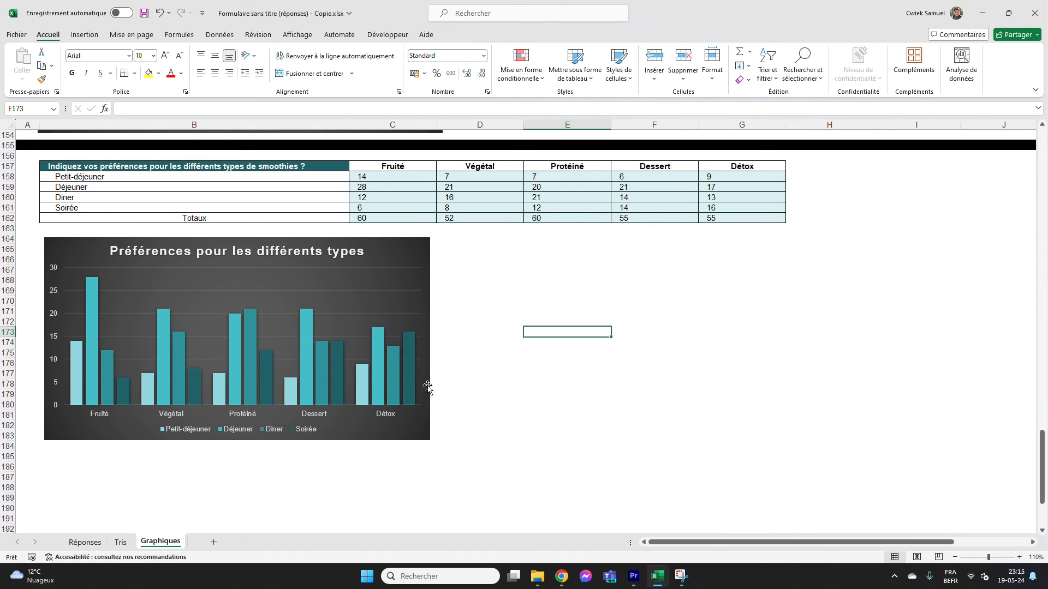
Copy the black separator row 155 to row 185, below the smoothie preferences chart
left_click(3, 146)
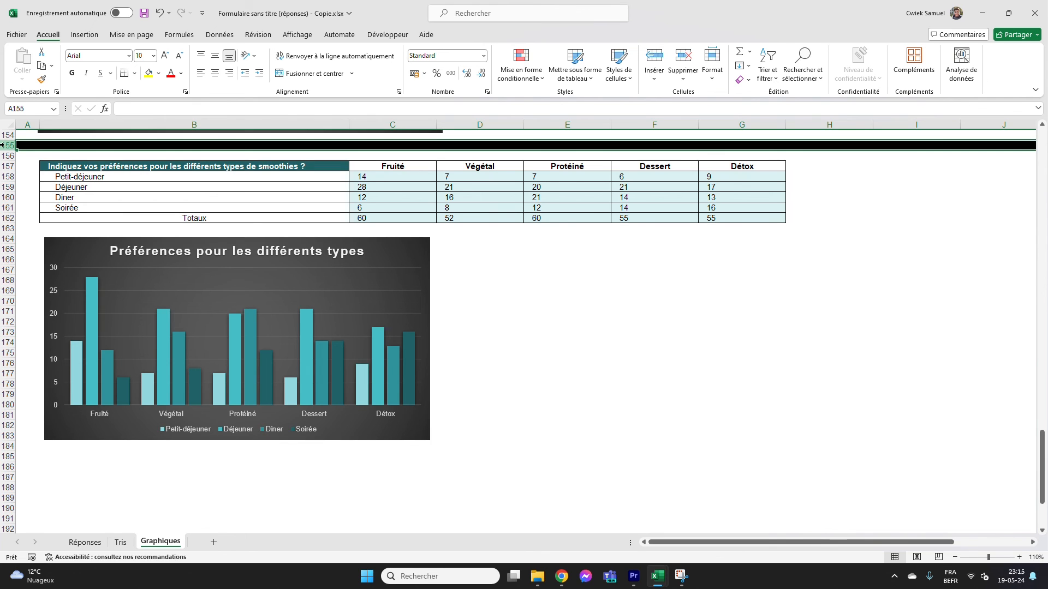
key("ctrl+c")
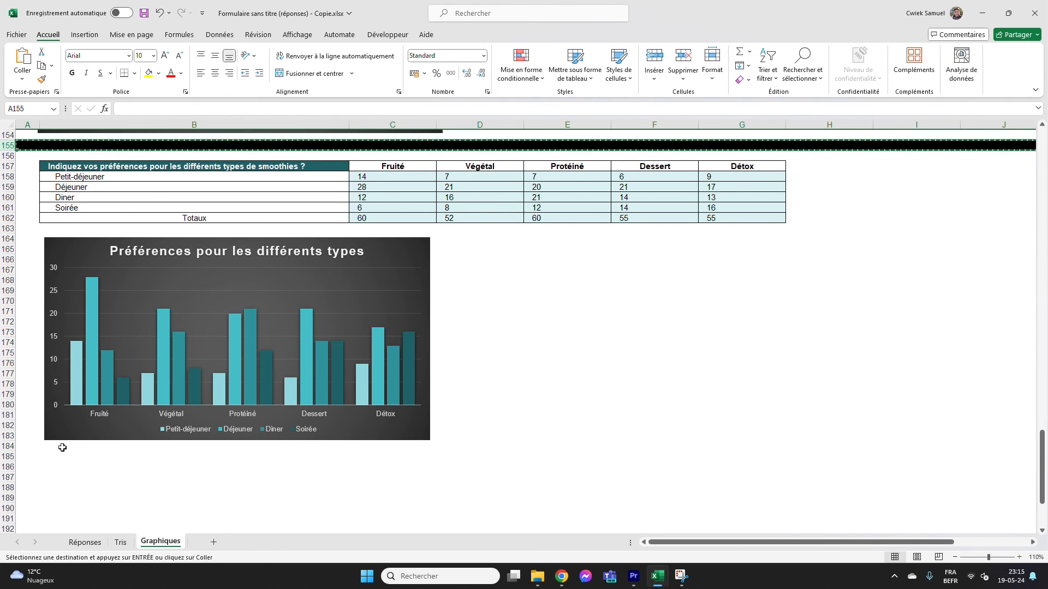
left_click(8, 456)
key("ctrl+v")
Copy the open-day date table in rows 53 to 54 of Tris to Graphiques, starting at row 187
scroll(164, 480, "down", 6)
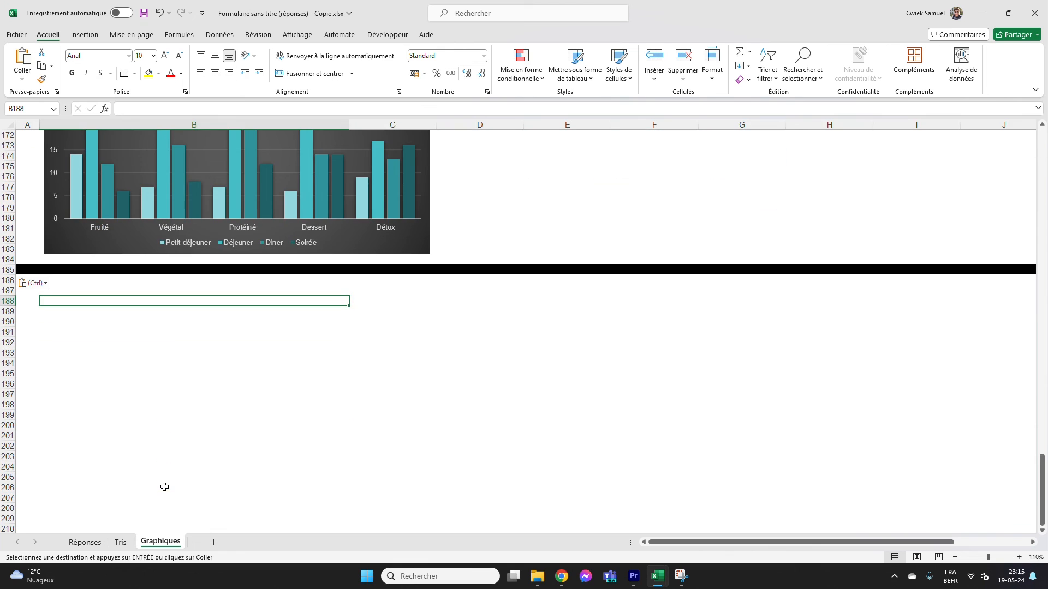
left_click(121, 541)
left_click_drag(8, 429, 8, 438)
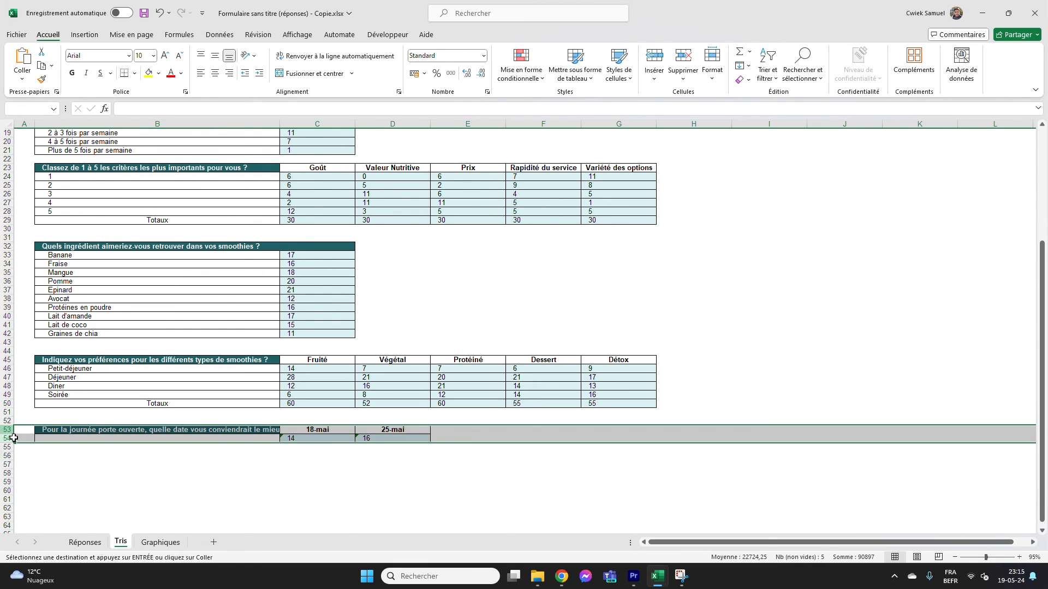
key("ctrl+c")
left_click(161, 542)
left_click(8, 291)
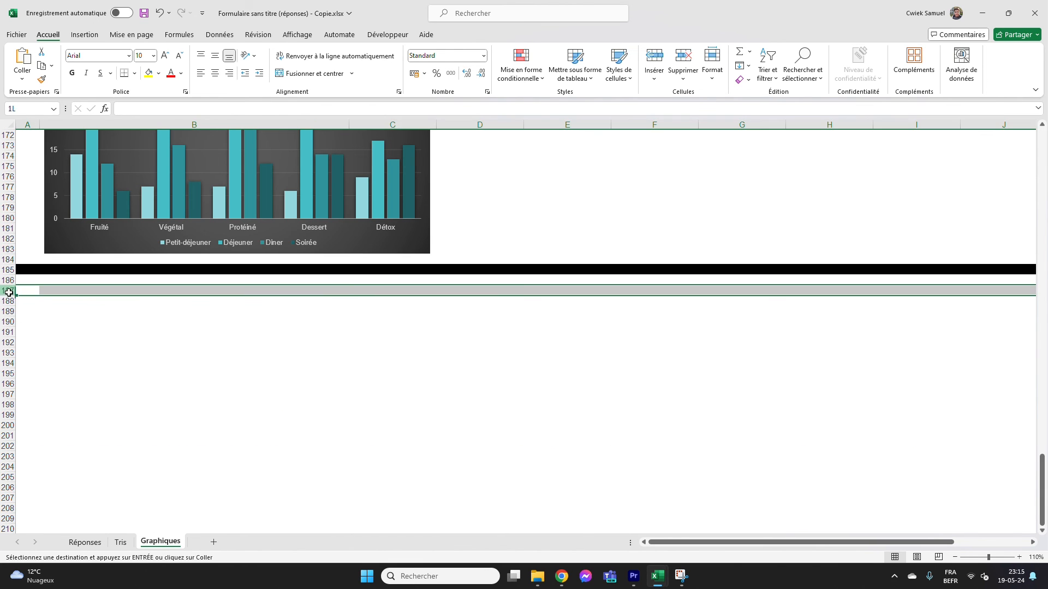
key("ctrl+v")
left_click(145, 382)
left_click(261, 374)
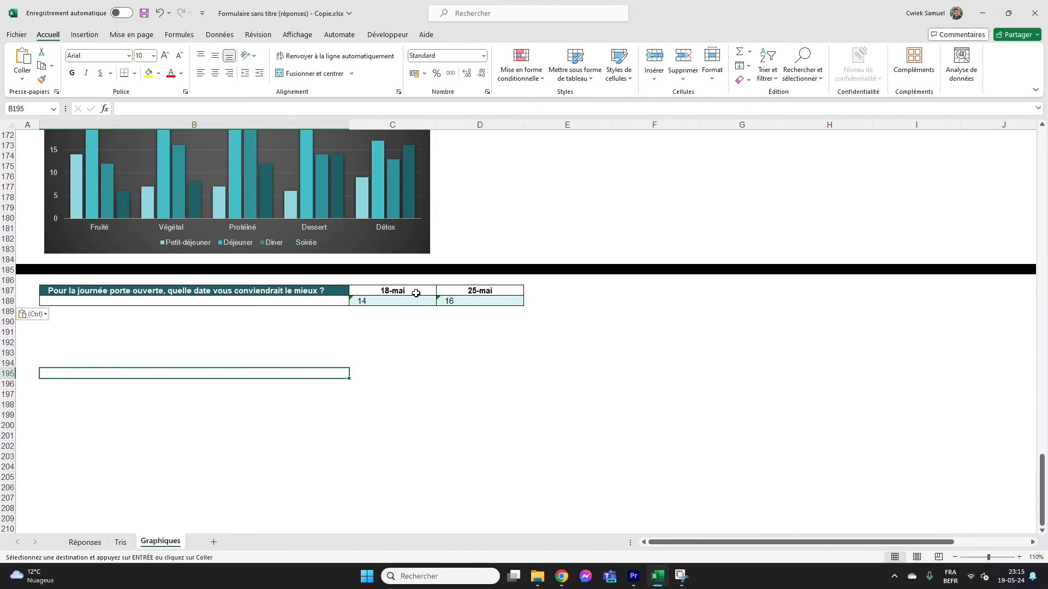
Insert a pie chart from C187:D188 with one slice per date, placed below the table in the dark style
left_click_drag(416, 293, 460, 304)
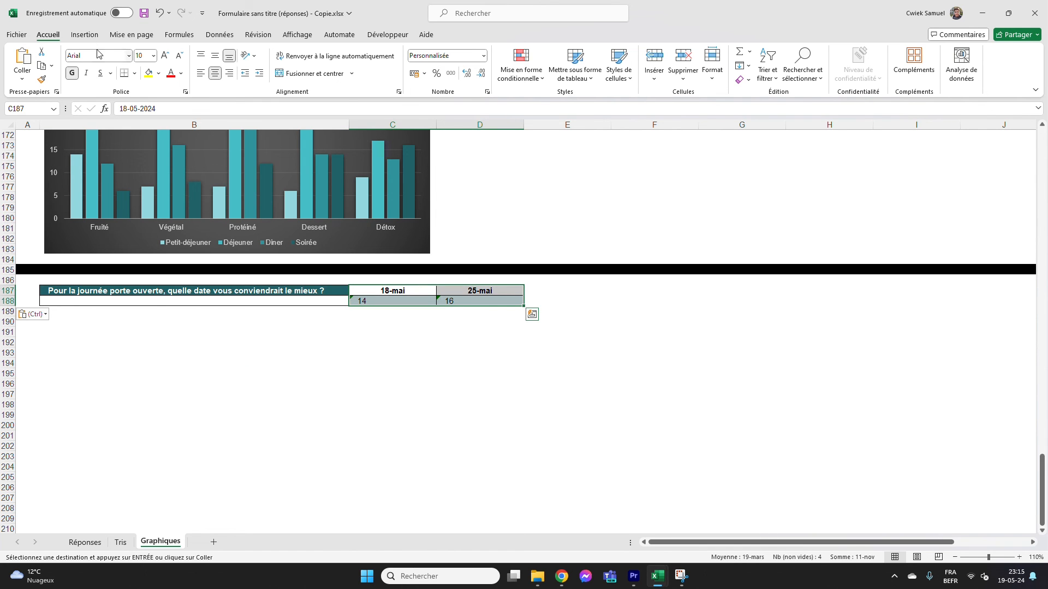
left_click(85, 35)
left_click(328, 62)
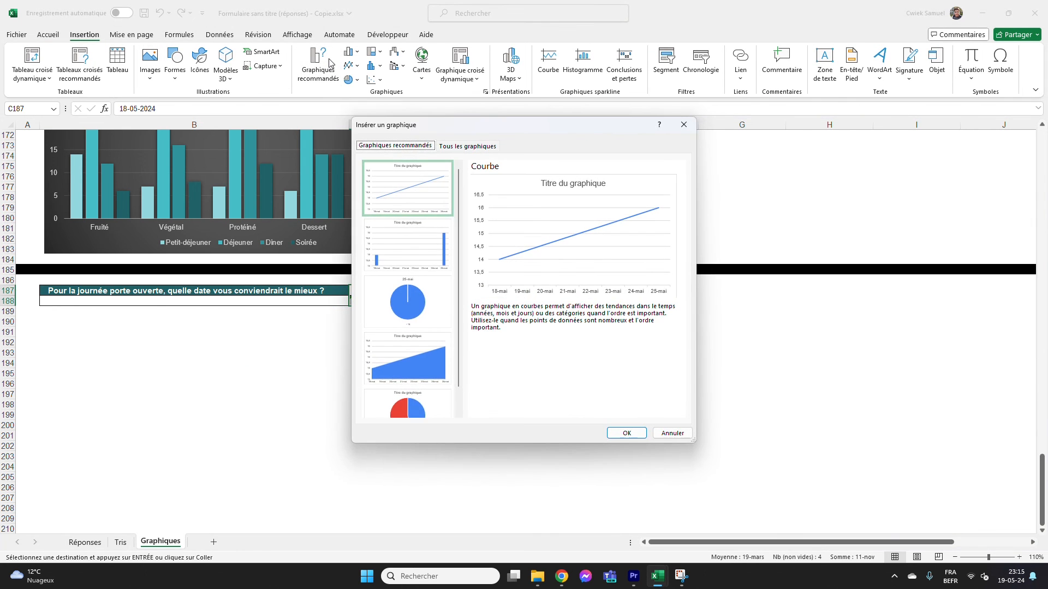
left_click(408, 401)
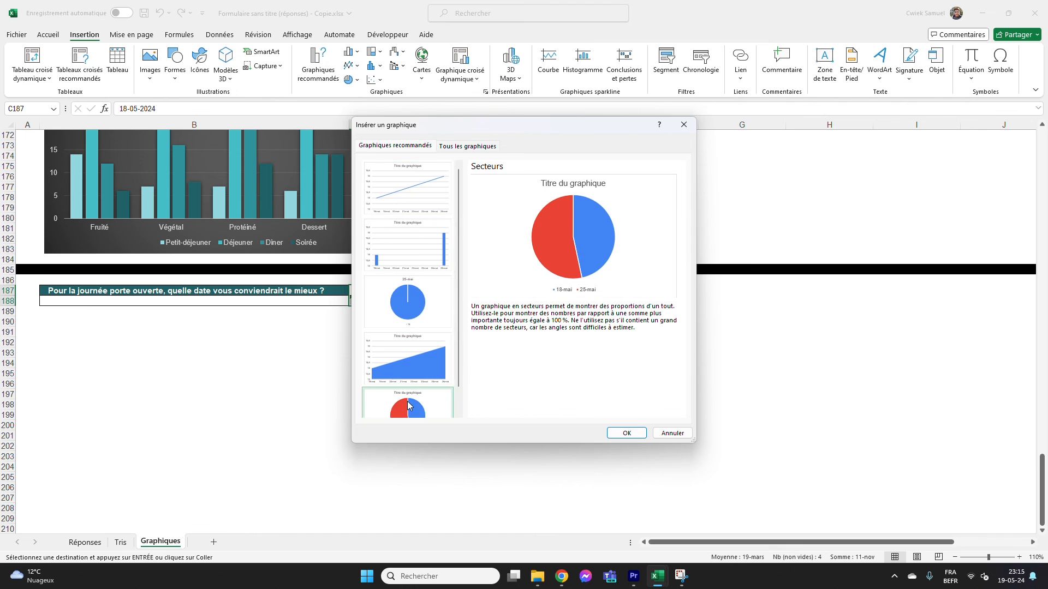
left_click(627, 433)
left_click_drag(564, 251, 244, 325)
left_click(465, 66)
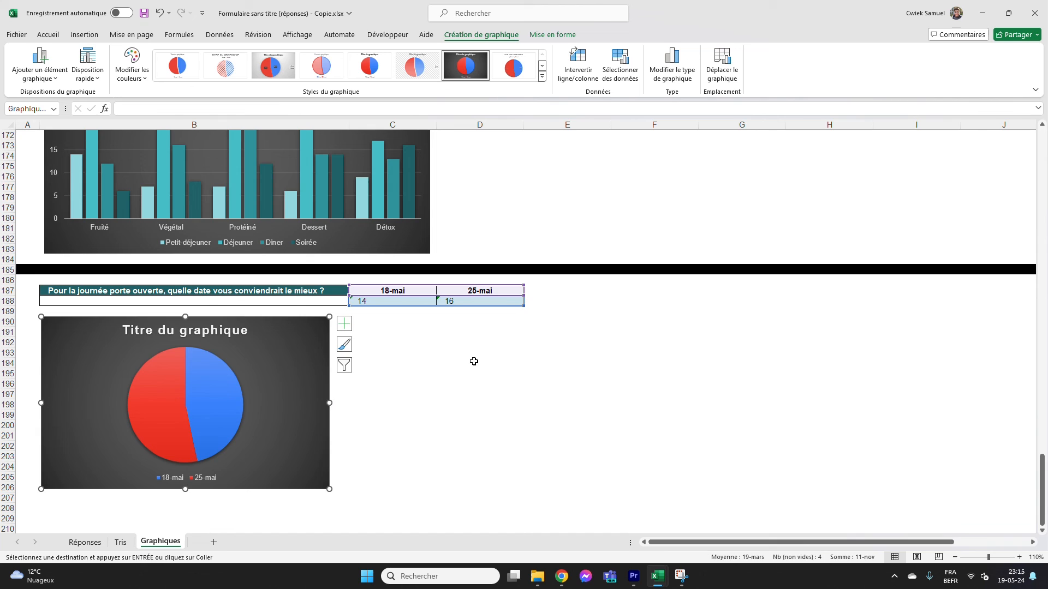
Title the pie chart "Journée porte ouverte ?"
double_click(211, 332)
double_click(213, 331)
triple_click(211, 332)
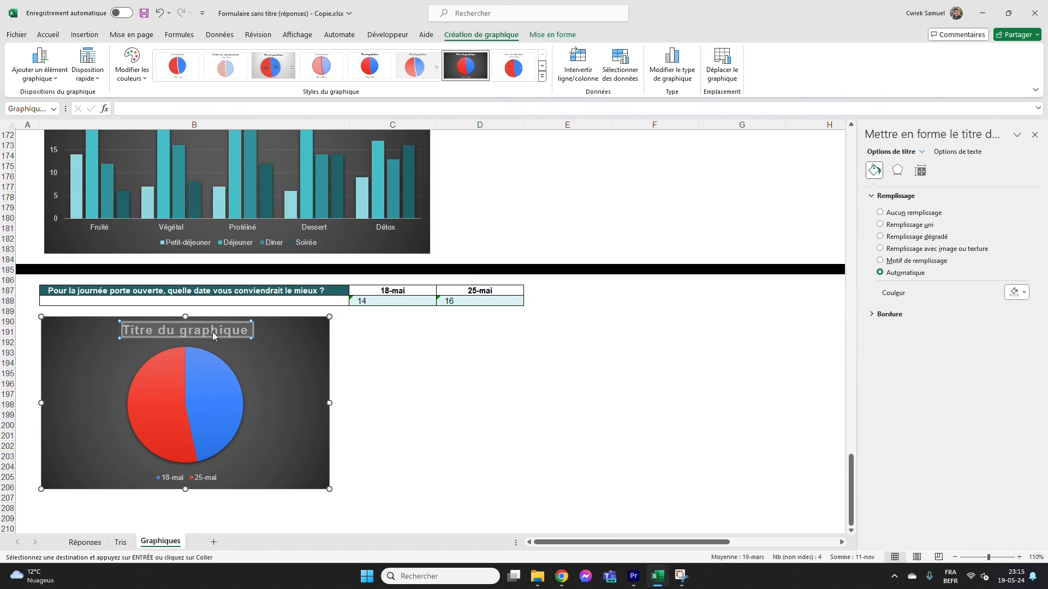
key("BackSpace")
type("Journée porte ouverte ?")
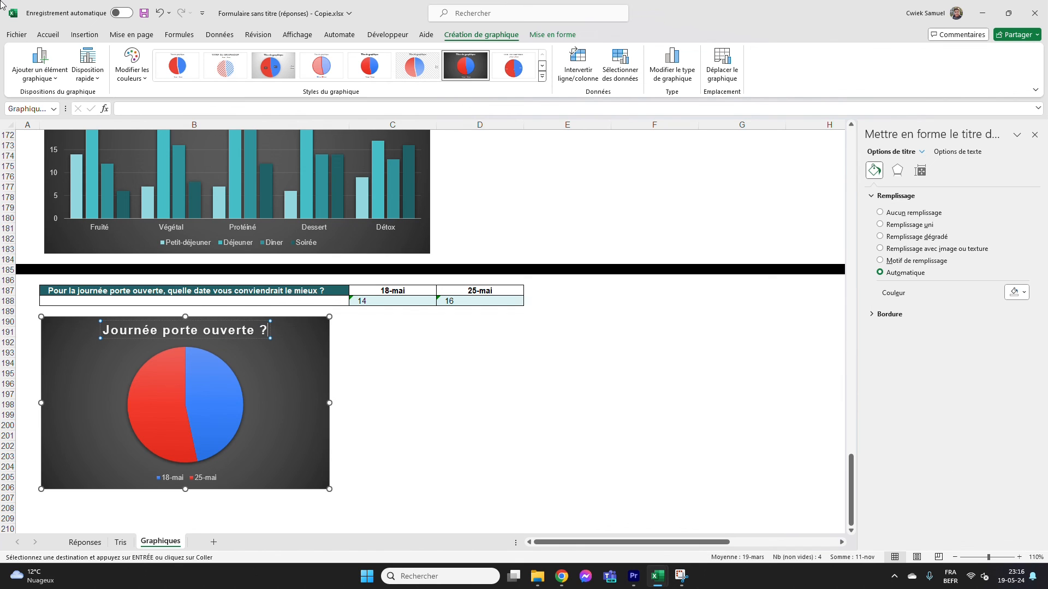
Recolour the pie chart with dark teal for the 25-mai slice and light teal for the 18-mai slice
left_click(162, 387)
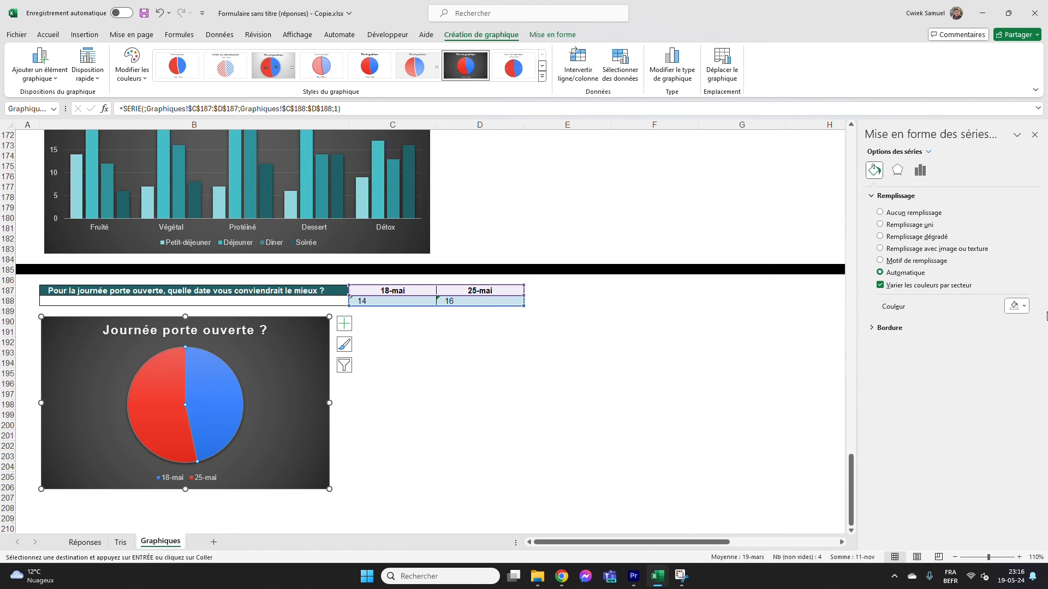
left_click(1016, 306)
left_click(988, 339)
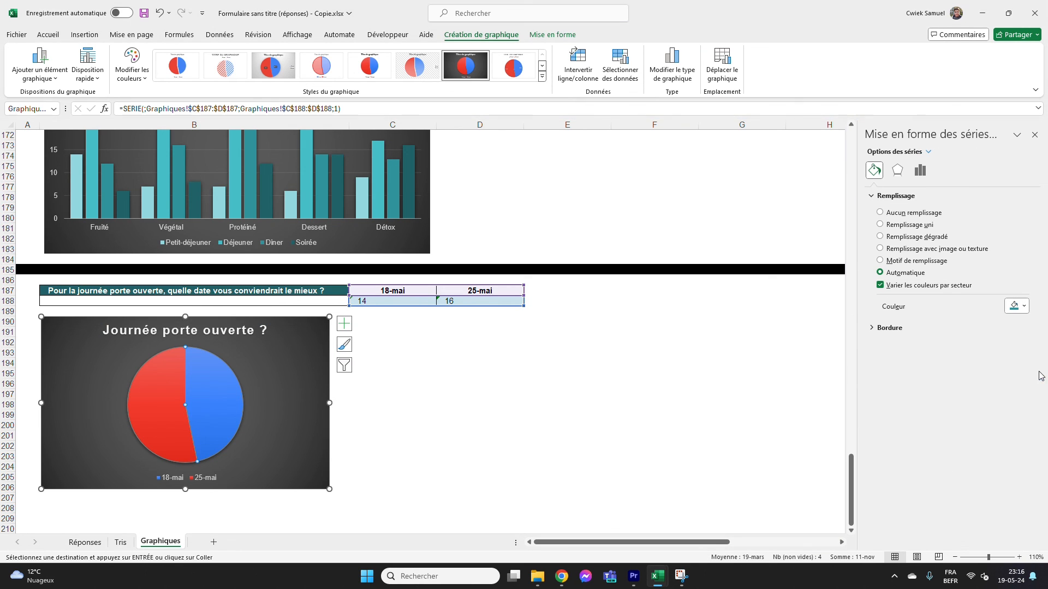
left_click(221, 406)
left_click(1020, 307)
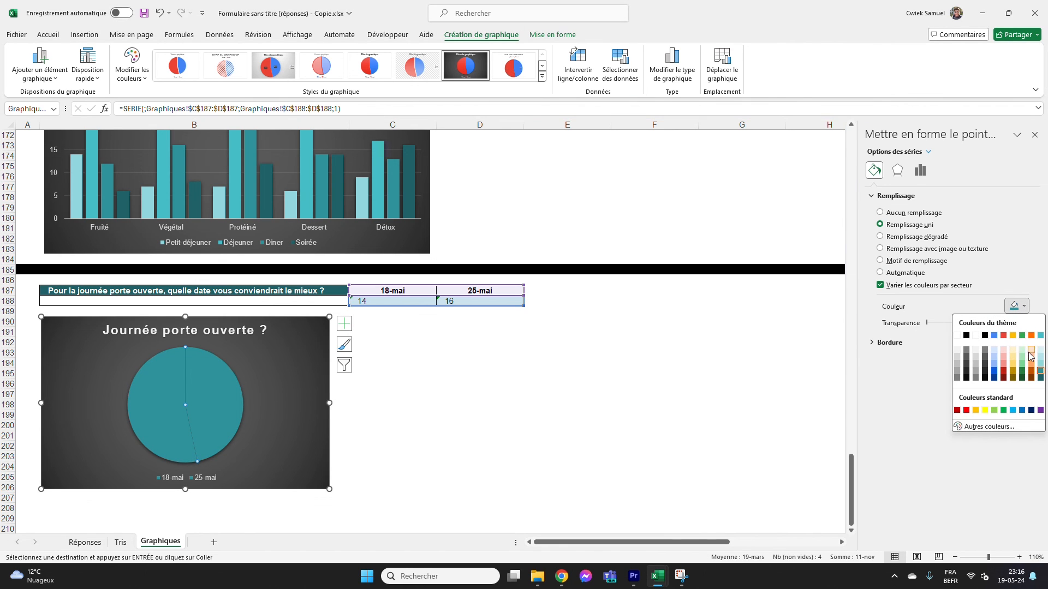
left_click(1041, 360)
left_click(577, 394)
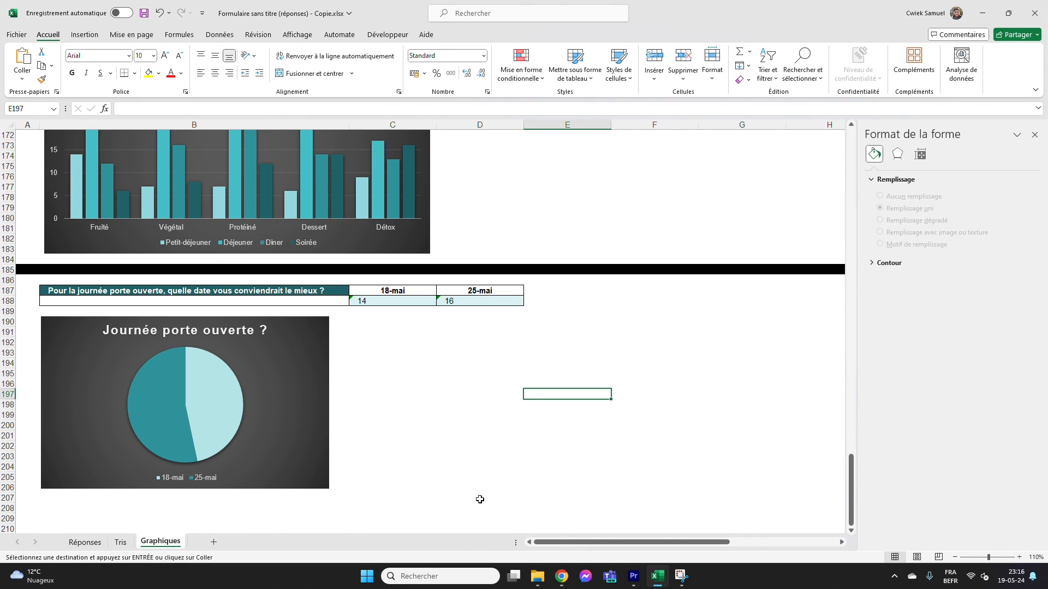
mouse_move(157, 377)
left_click(1035, 134)
Review the survey data on Réponses, the count tables on Tris and the charts on Graphiques
key("ctrl+Page_Up")
left_click(89, 544)
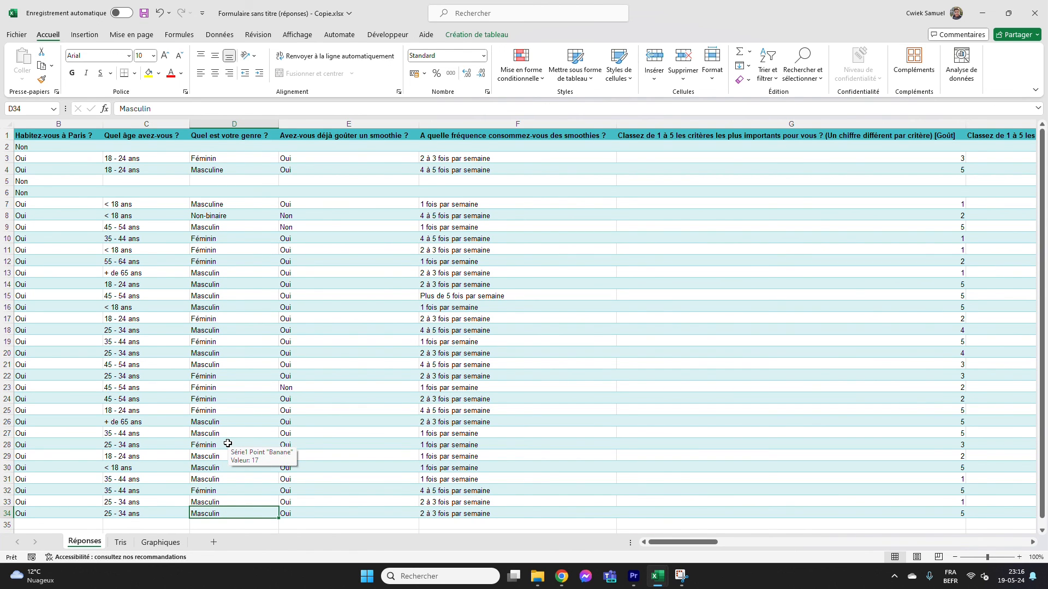
mouse_move(712, 543)
left_mouse_down()
mouse_move(1005, 544)
mouse_move(703, 542)
left_mouse_up()
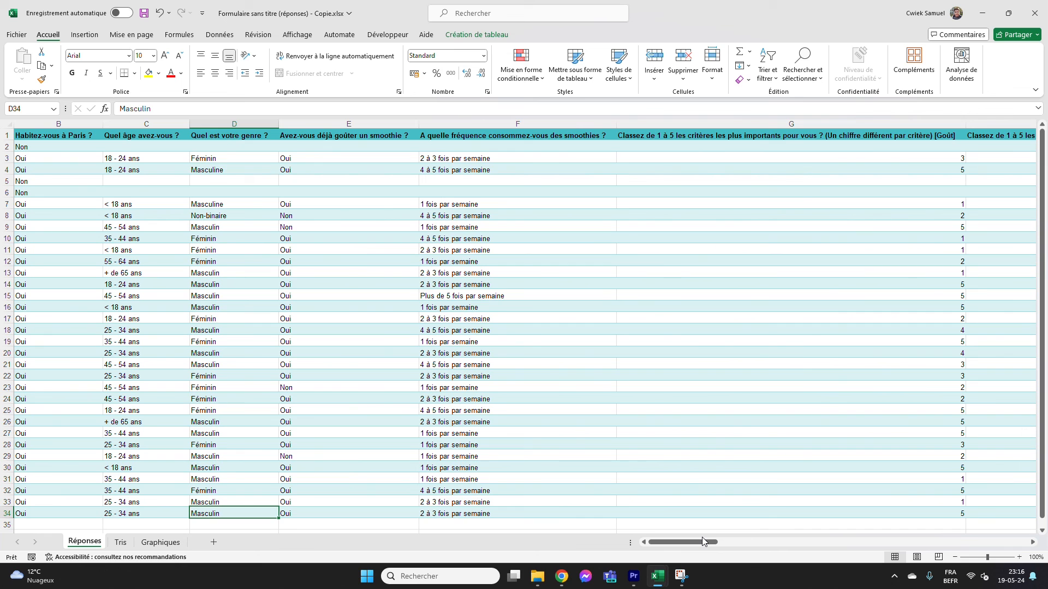
left_click(121, 543)
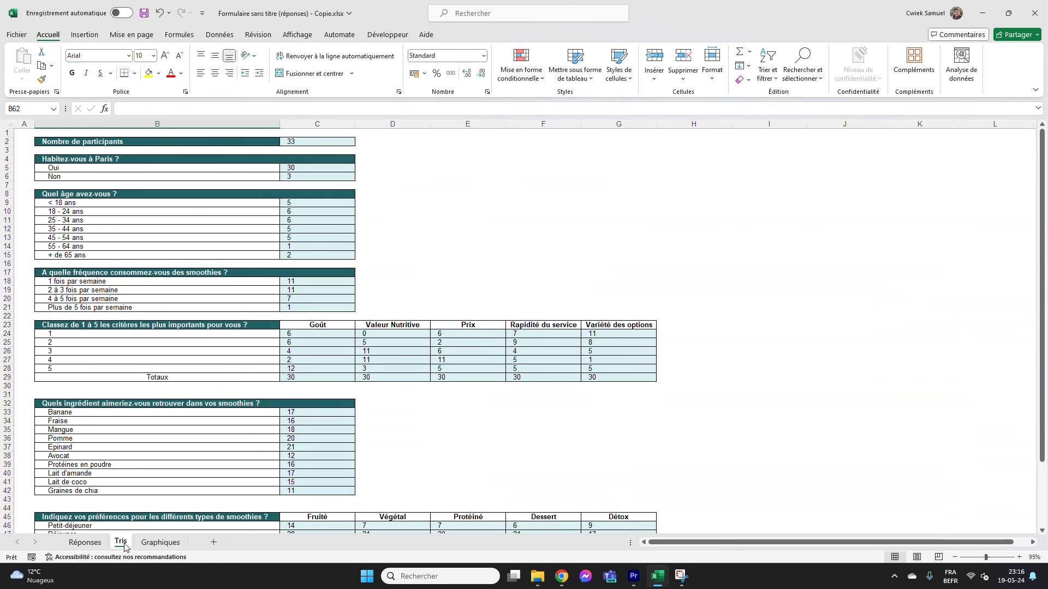
scroll(429, 252, "down", 4)
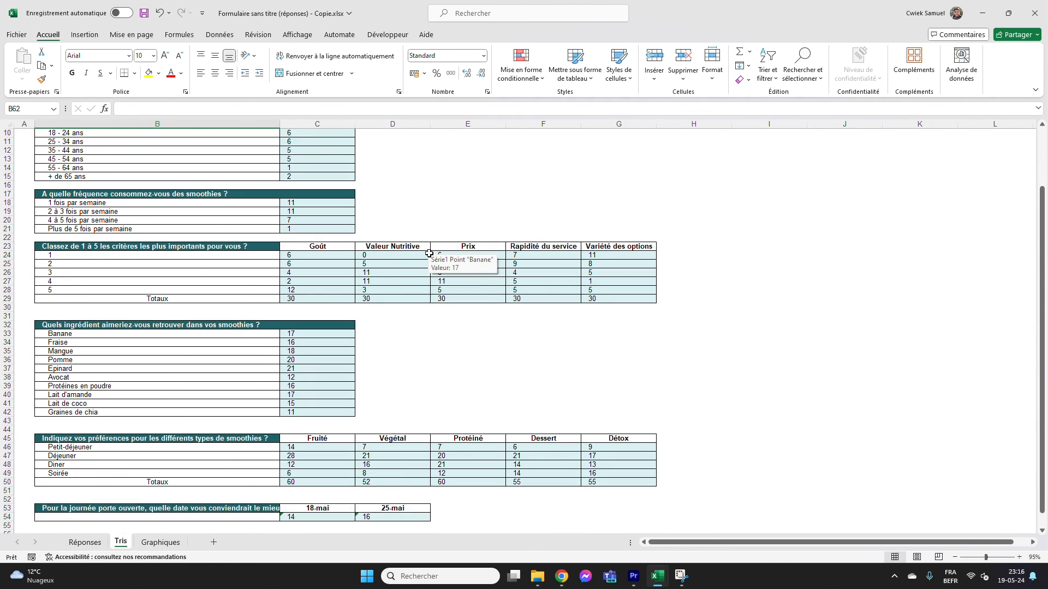
scroll(429, 256, "up", 4)
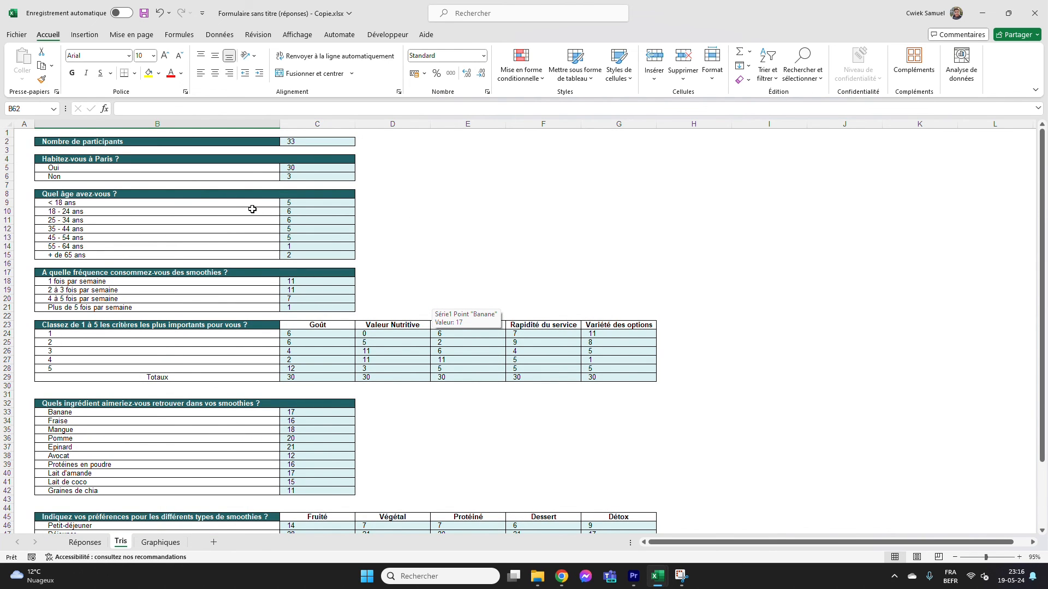
left_click(161, 542)
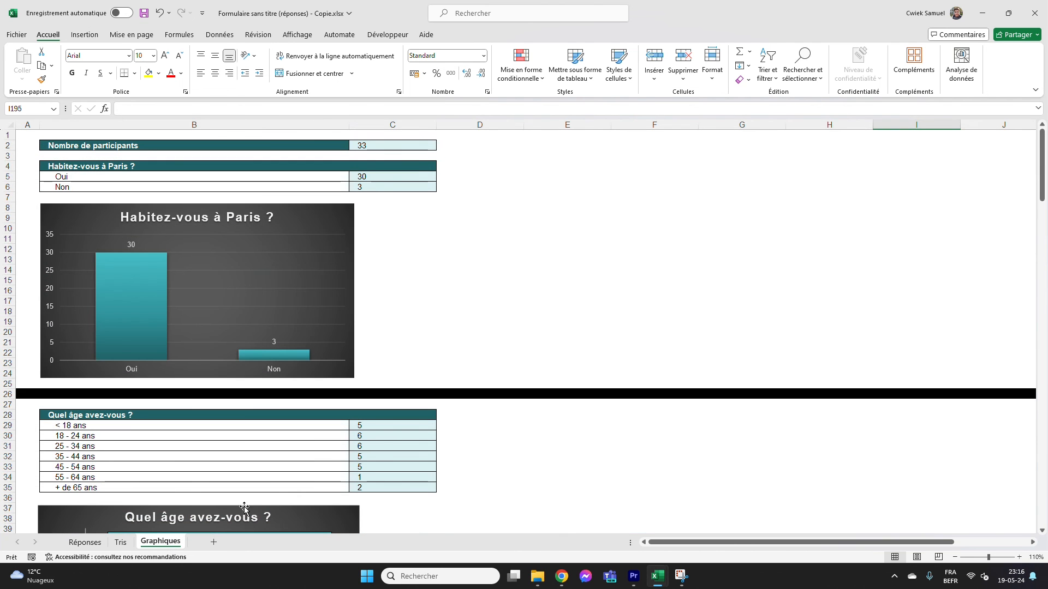
mouse_move(1045, 182)
left_mouse_down()
mouse_move(1046, 522)
mouse_move(1046, 184)
left_mouse_up()
left_click(829, 394)
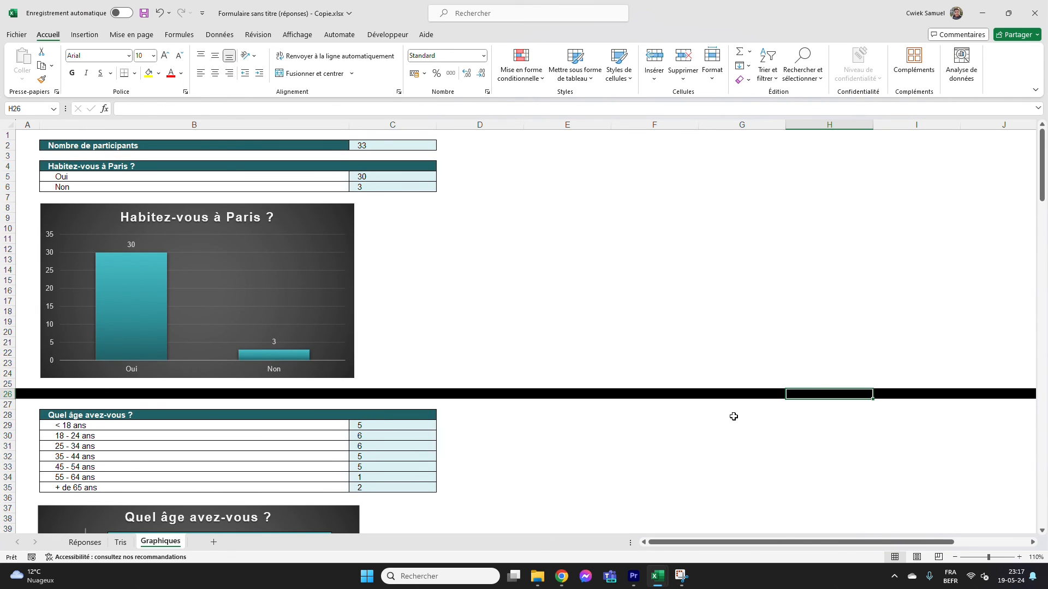